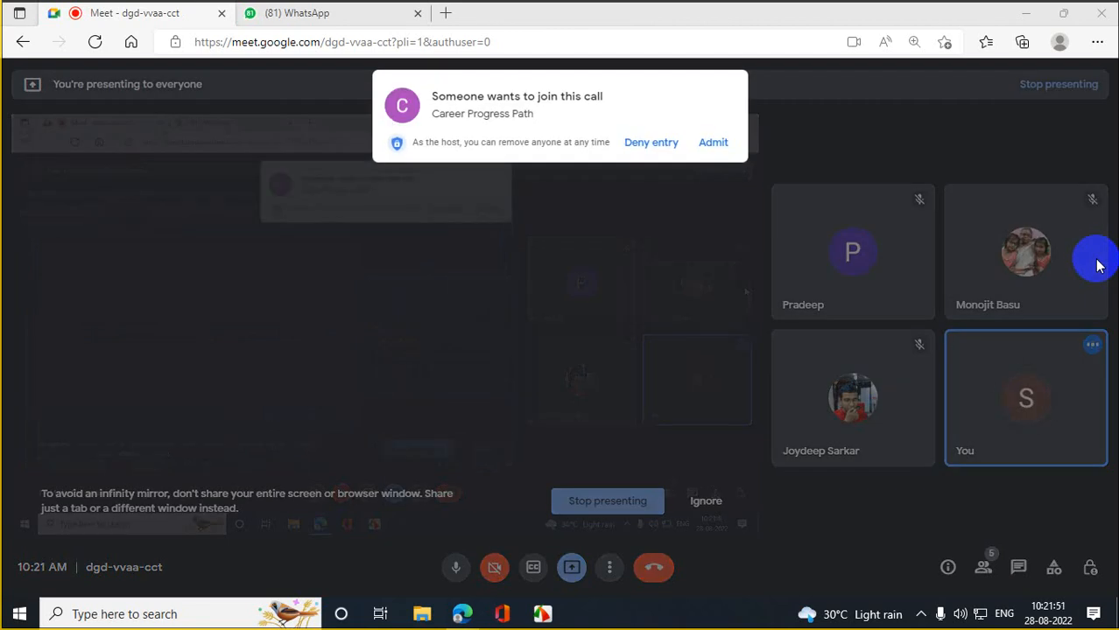
- Admit the waiting Career Progress Path guest to the Meet call and bring up Windows search
left_click(714, 142)
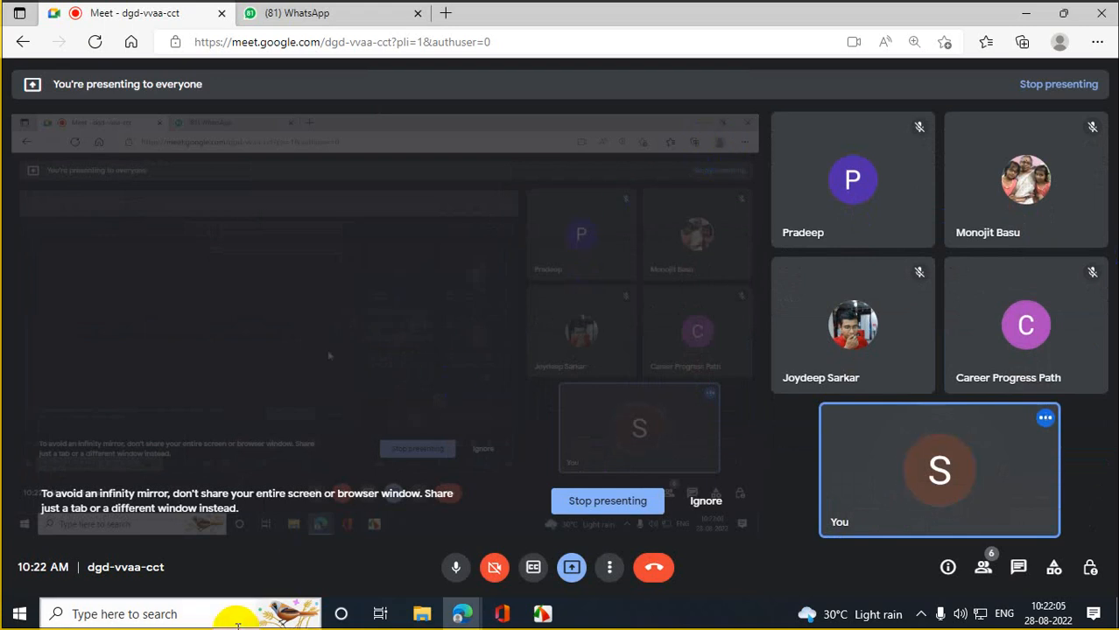
left_click(208, 613)
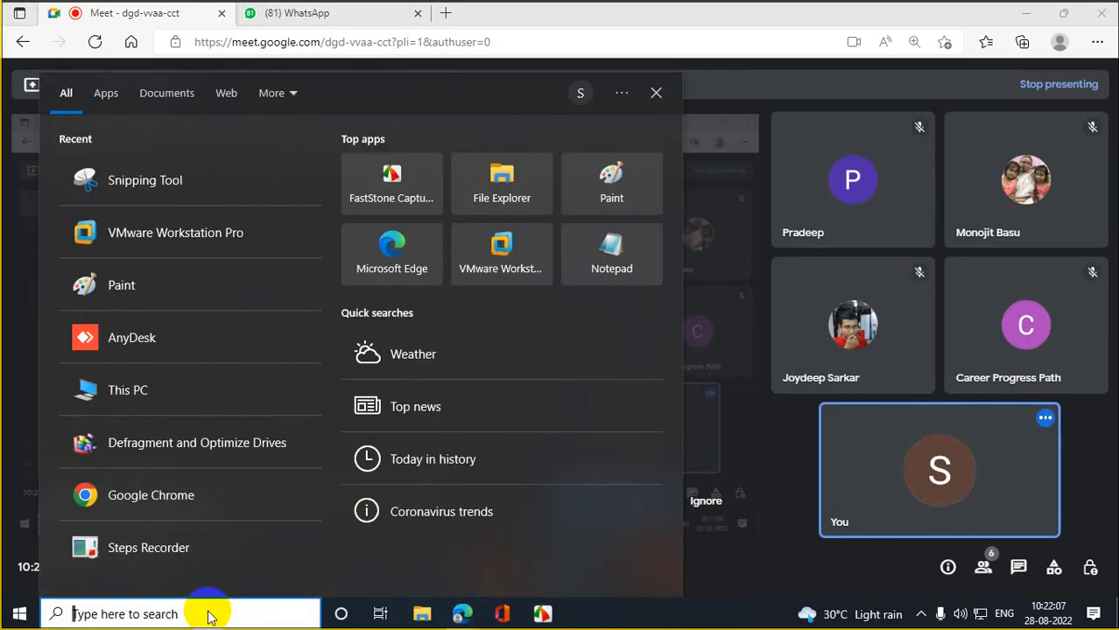
- Launch Paint from a 'pai' search and draw a tall rectangle on the canvas
type("pai")
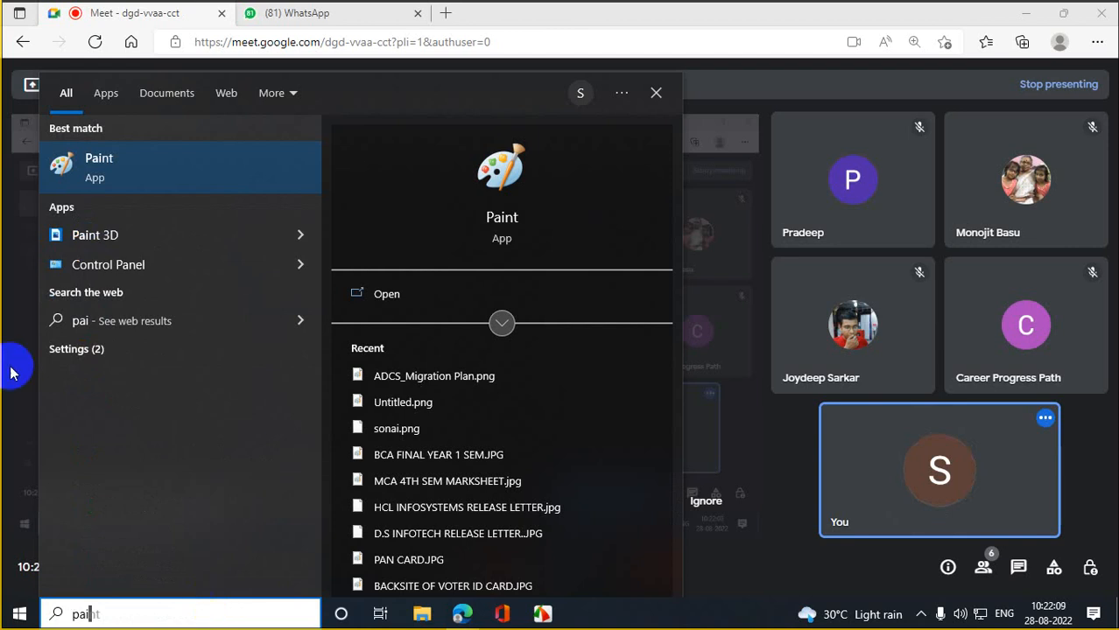
left_click(201, 170)
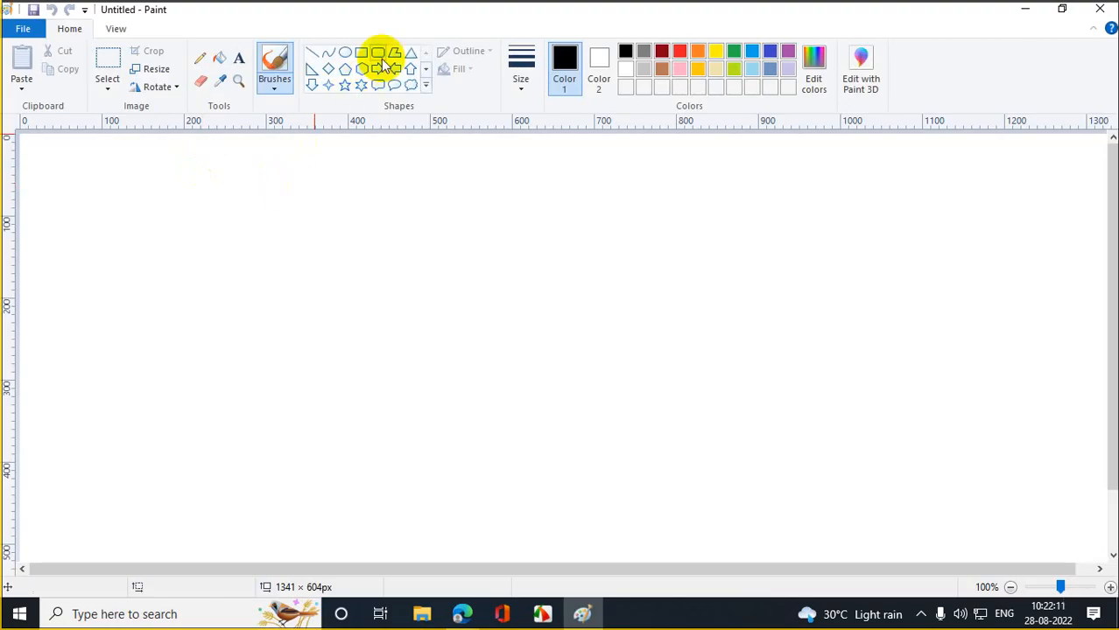
left_click(362, 52)
left_click_drag(316, 186, 363, 290)
- Add the labels IBN.com and IBM.com above the rectangle and RENDOM below it
left_click(239, 59)
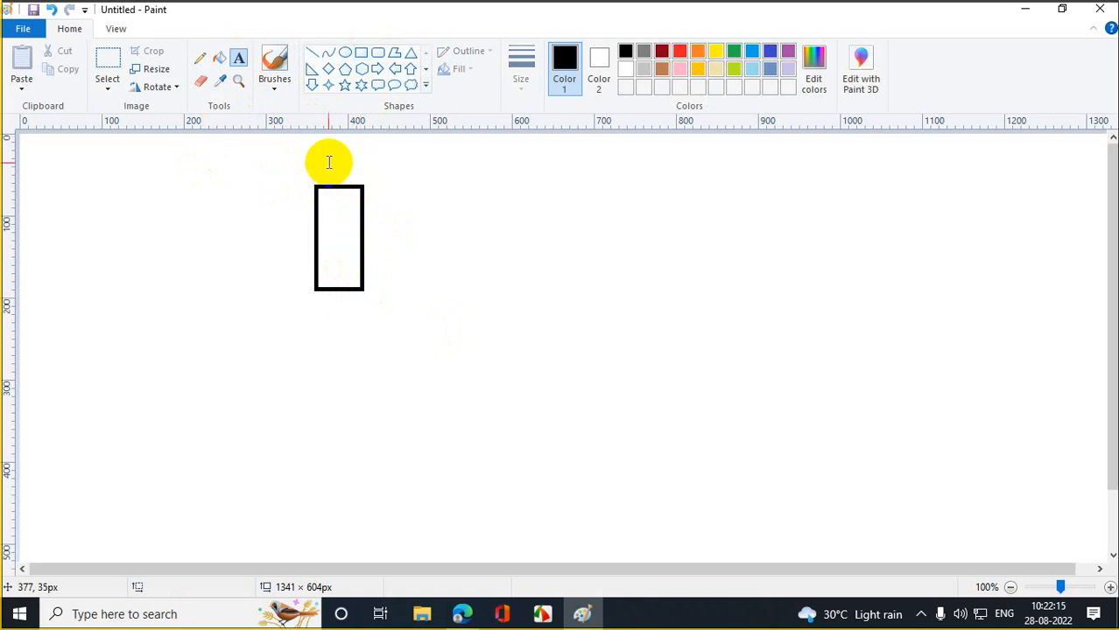
left_click_drag(314, 152, 439, 179)
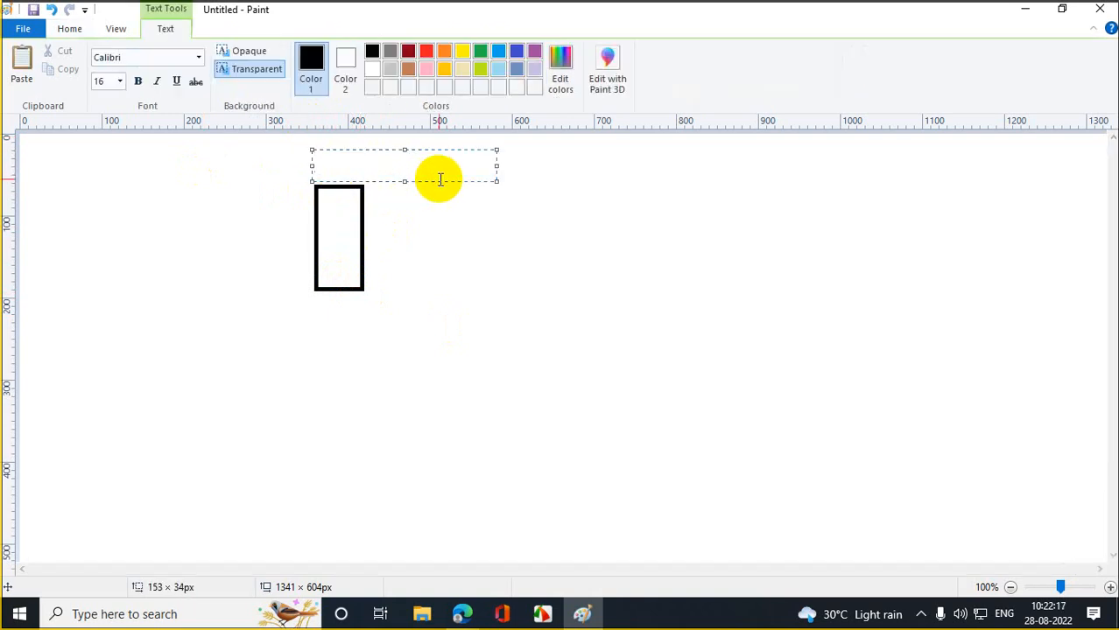
type("BN.com")
left_click(489, 329)
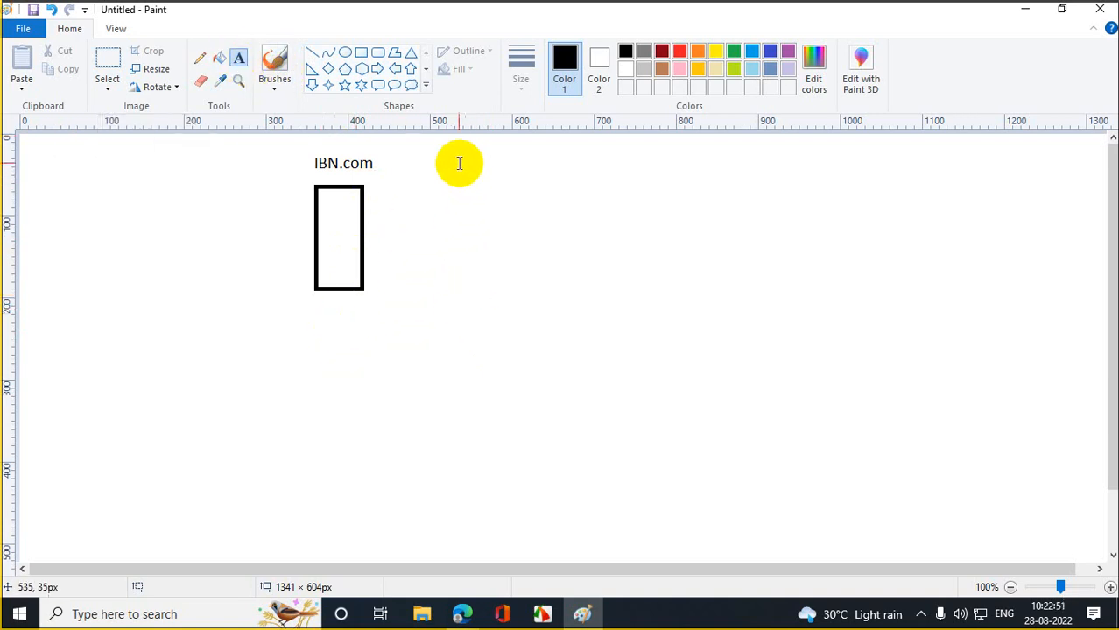
left_click_drag(456, 159, 577, 185)
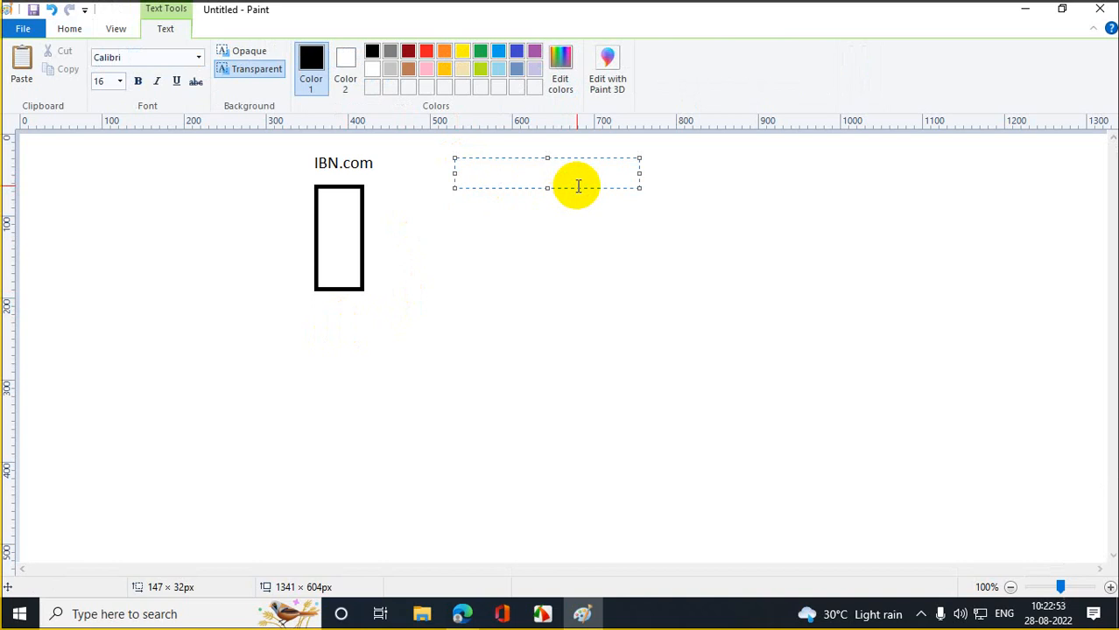
type("IBM.com")
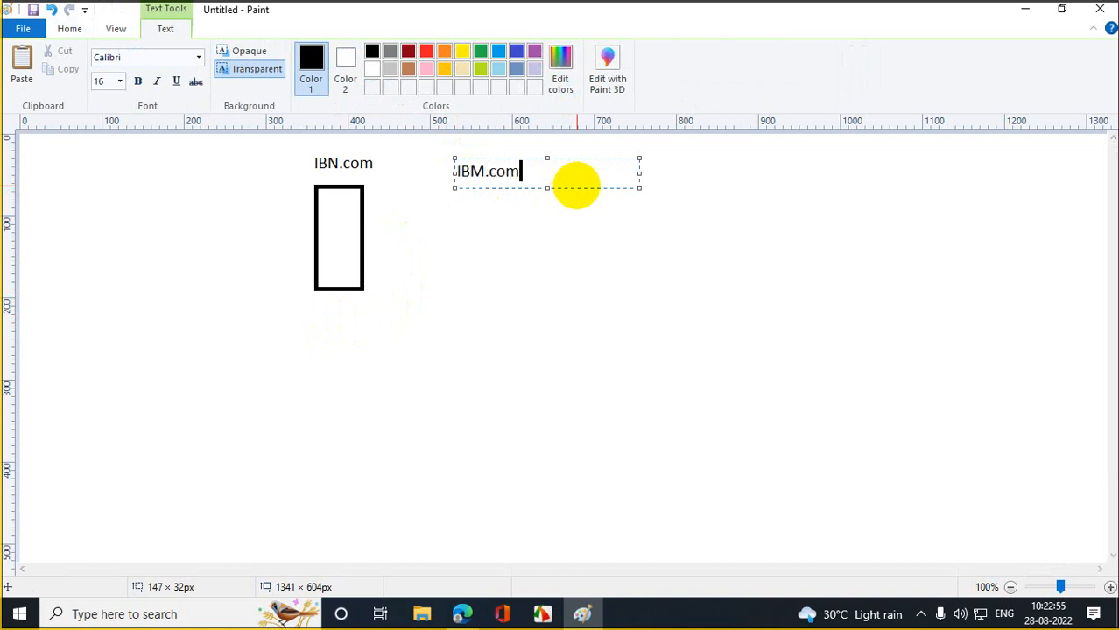
left_click(574, 278)
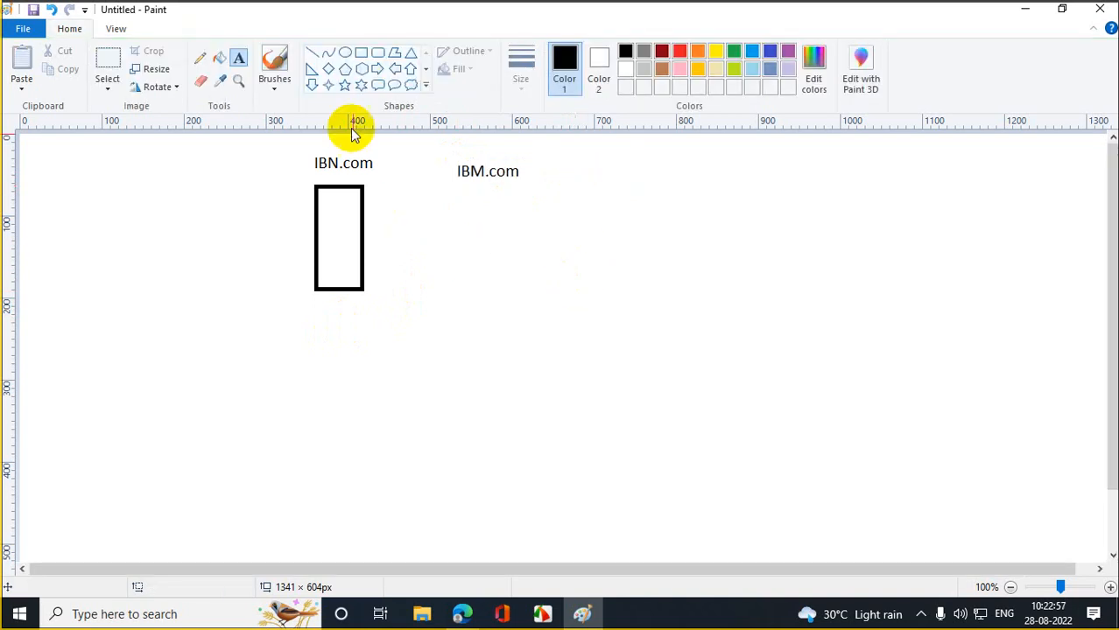
left_click(238, 58)
left_click_drag(378, 339, 620, 350)
type("REN")
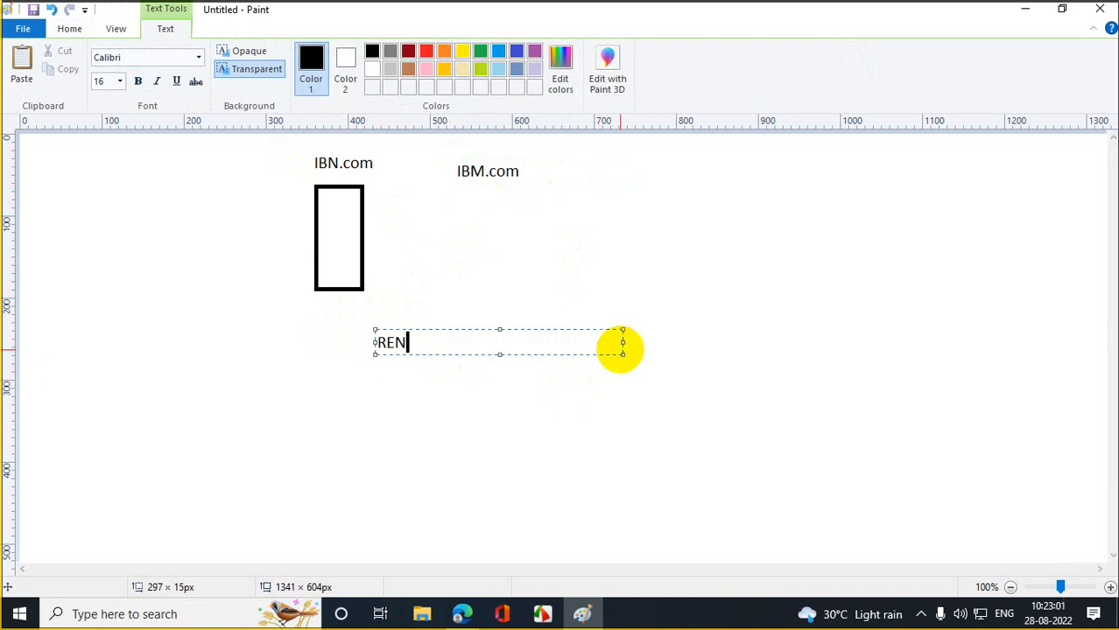
type("DOM")
left_click(666, 434)
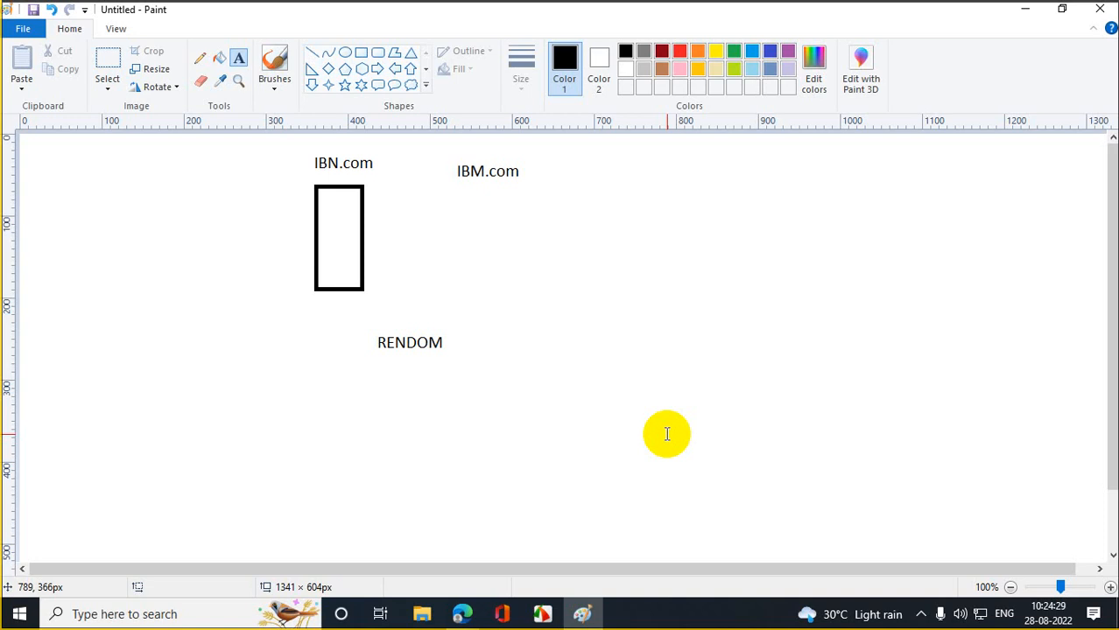
- Minimize the Paint window so the Google Meet call is back in front
left_click(1025, 9)
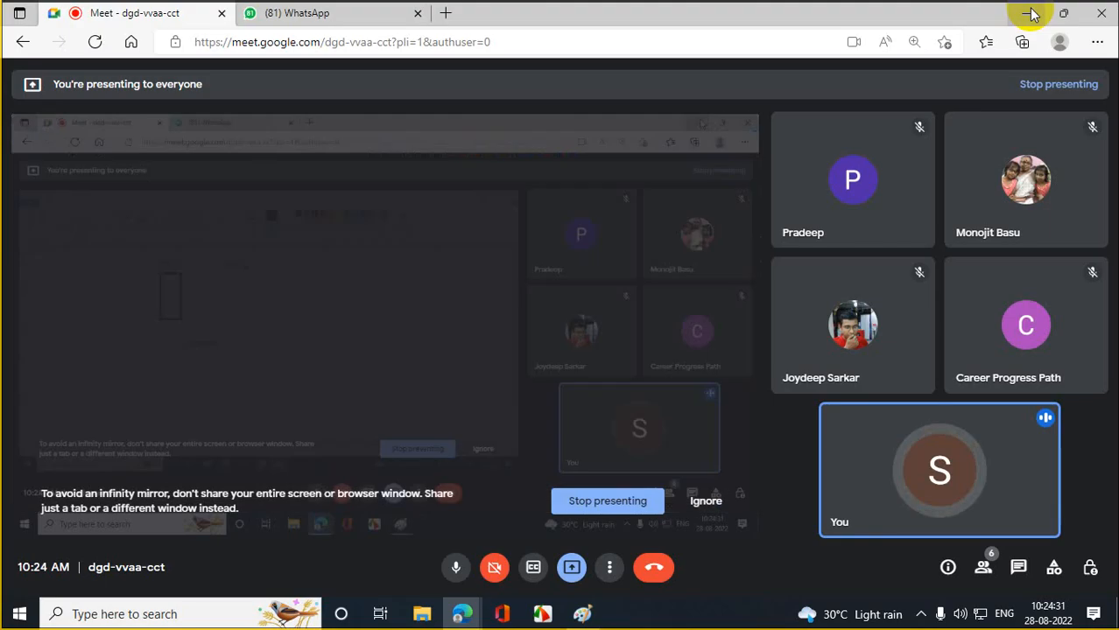
- Minimize the browser and launch VMware Workstation Pro from a 'vm' search
left_click(1027, 13)
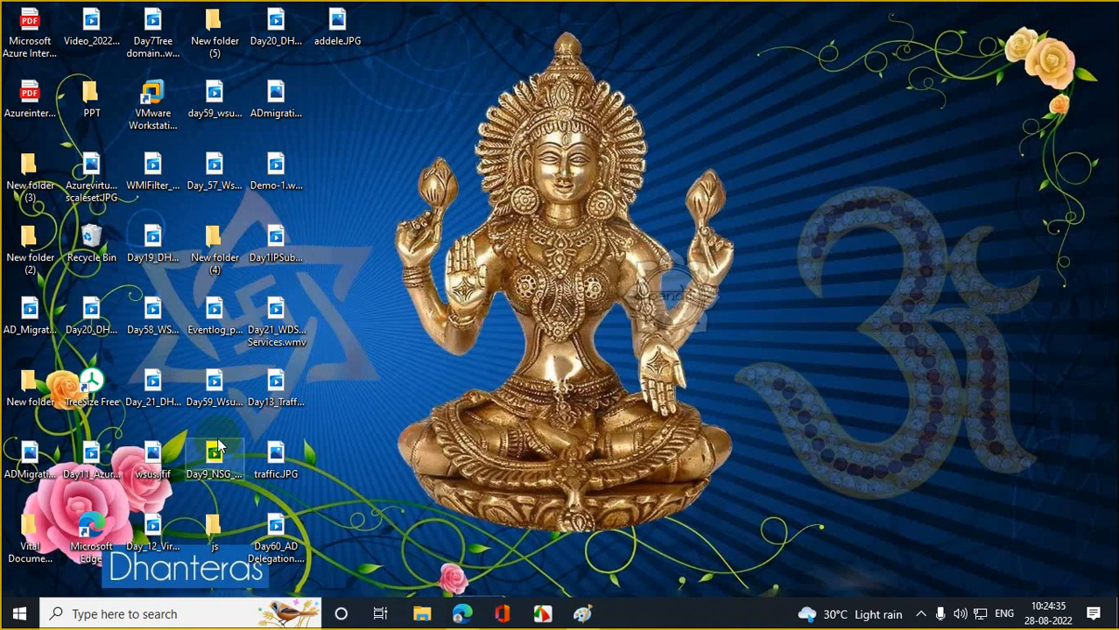
left_click(142, 610)
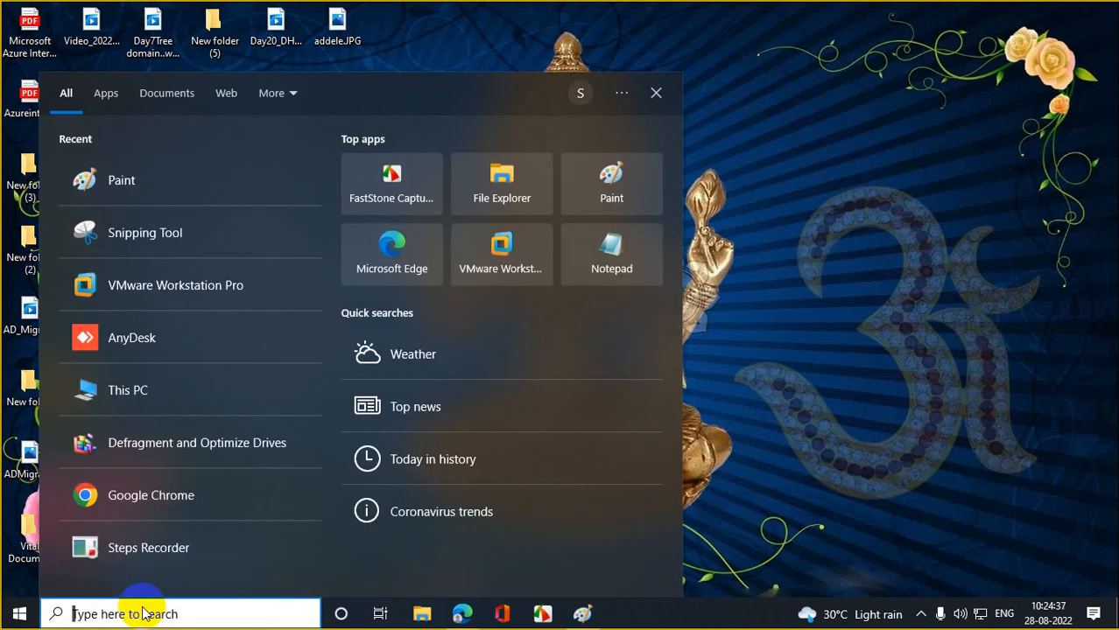
type("vm")
left_click(167, 182)
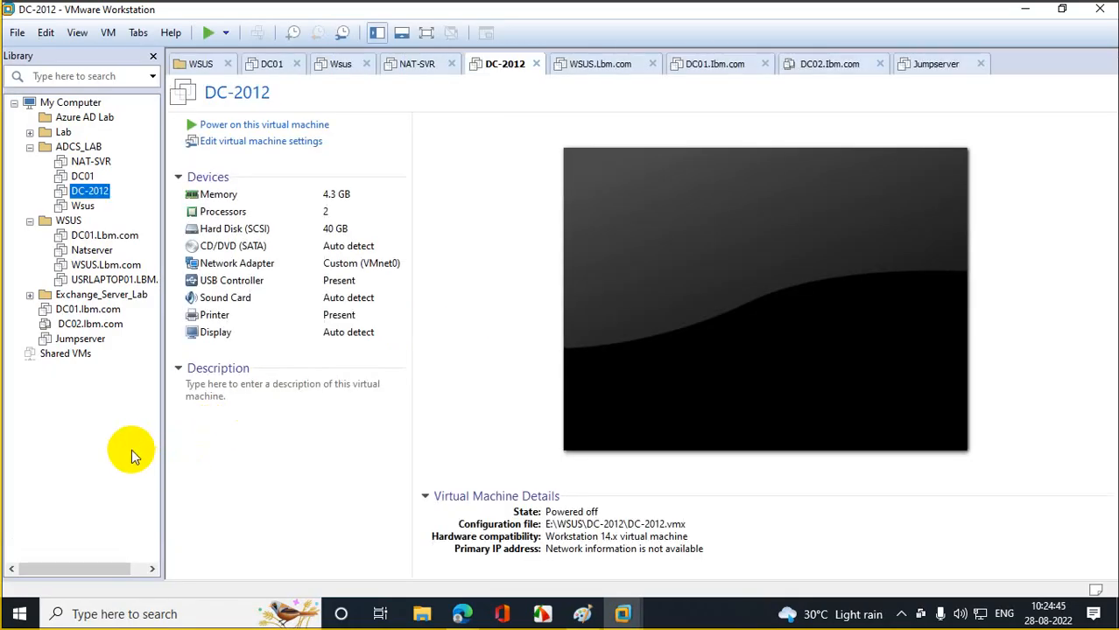
- Delete all VM folders in E:\Users\USER\Documents\Virtual Machines, then close File Explorer
left_click(422, 613)
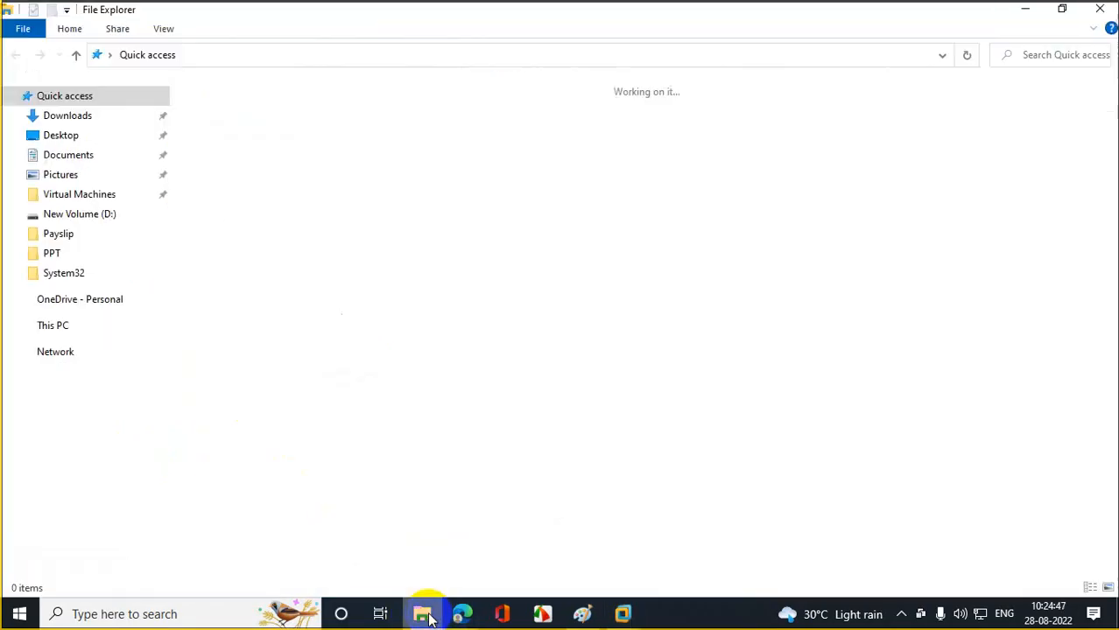
left_click(89, 523)
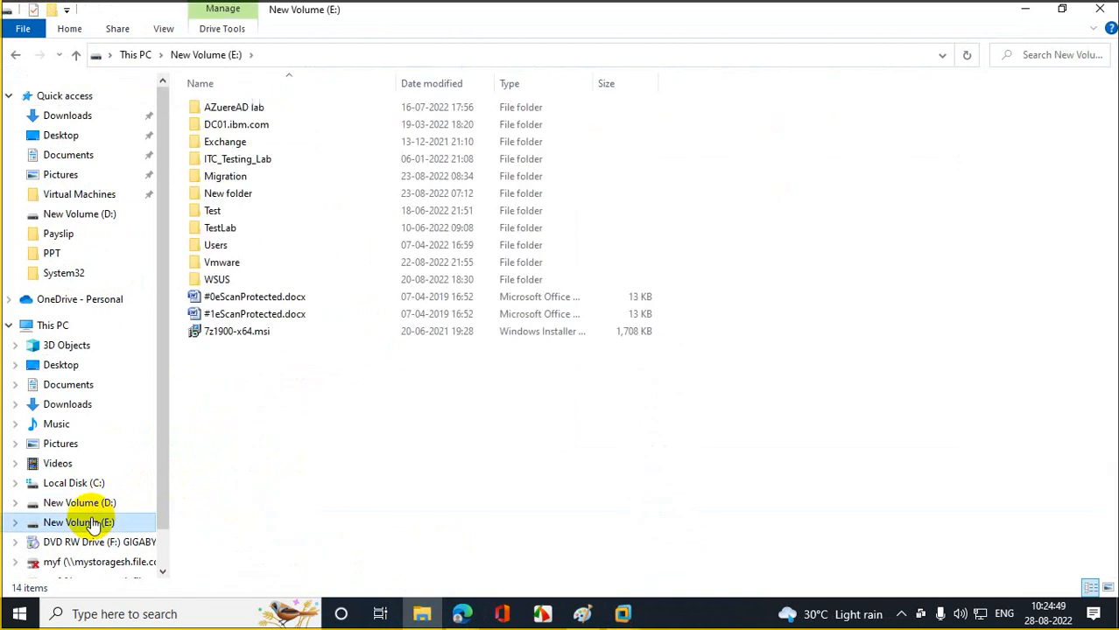
double_click(260, 245)
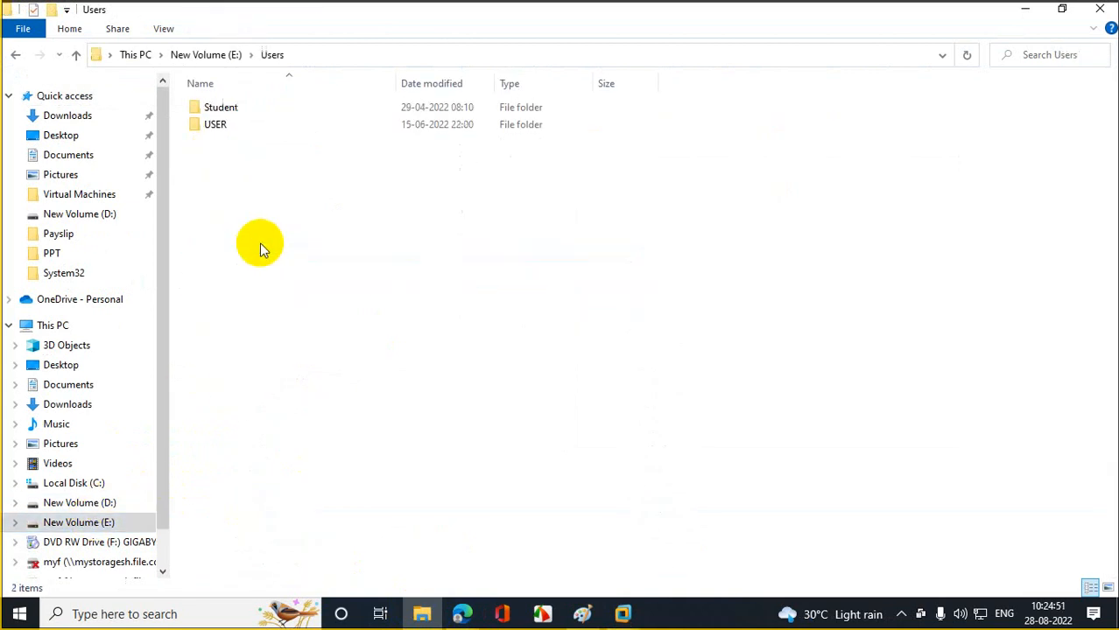
double_click(224, 125)
double_click(233, 117)
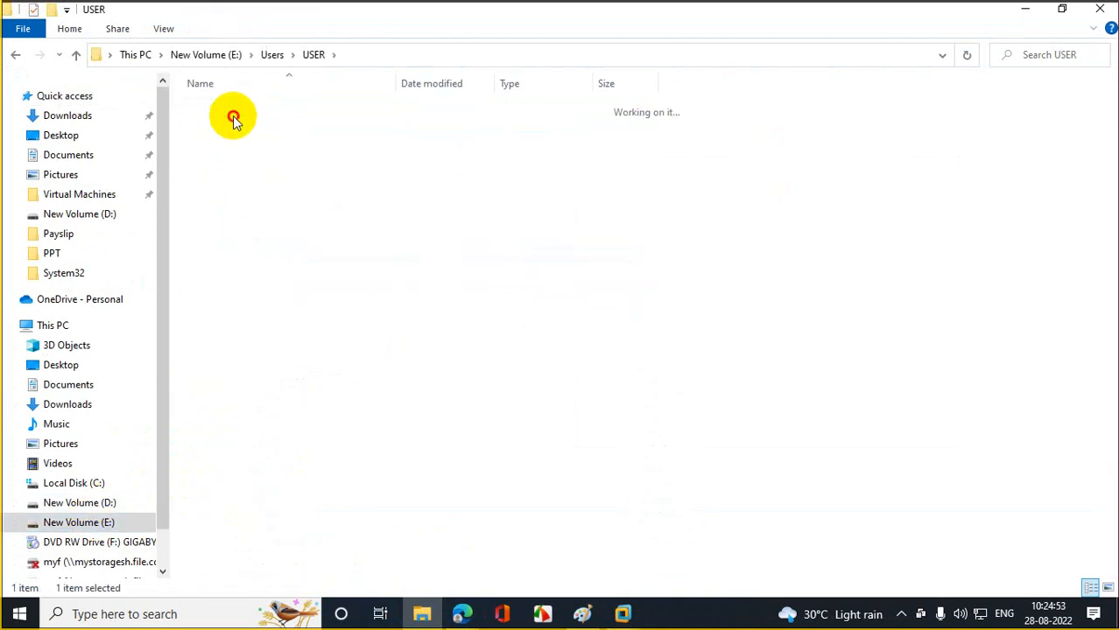
double_click(233, 116)
key("ctrl+a")
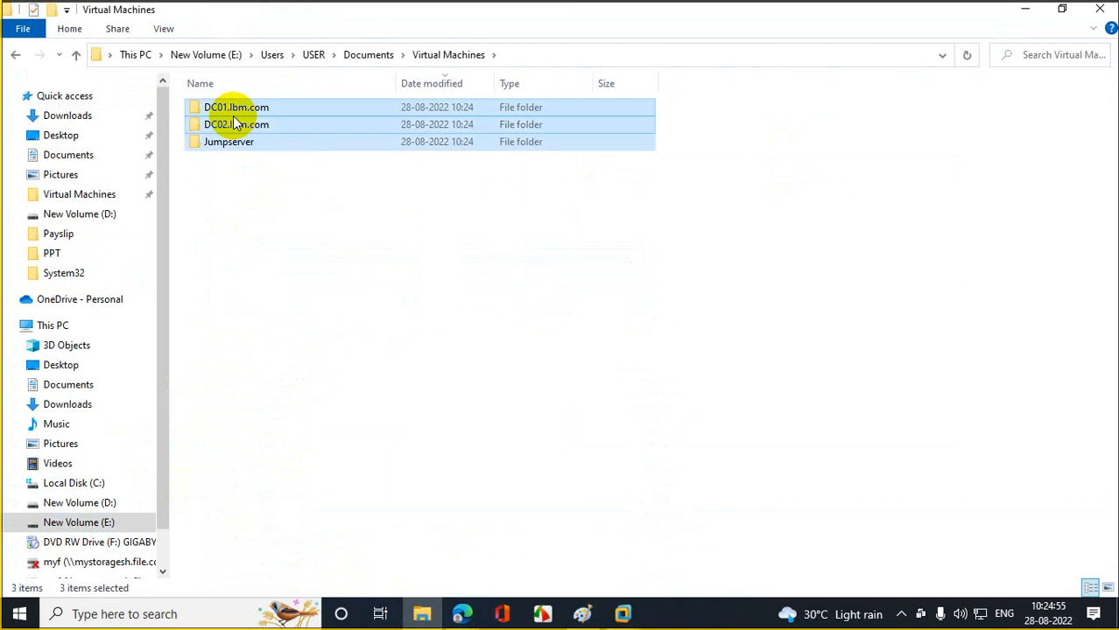
key("Delete")
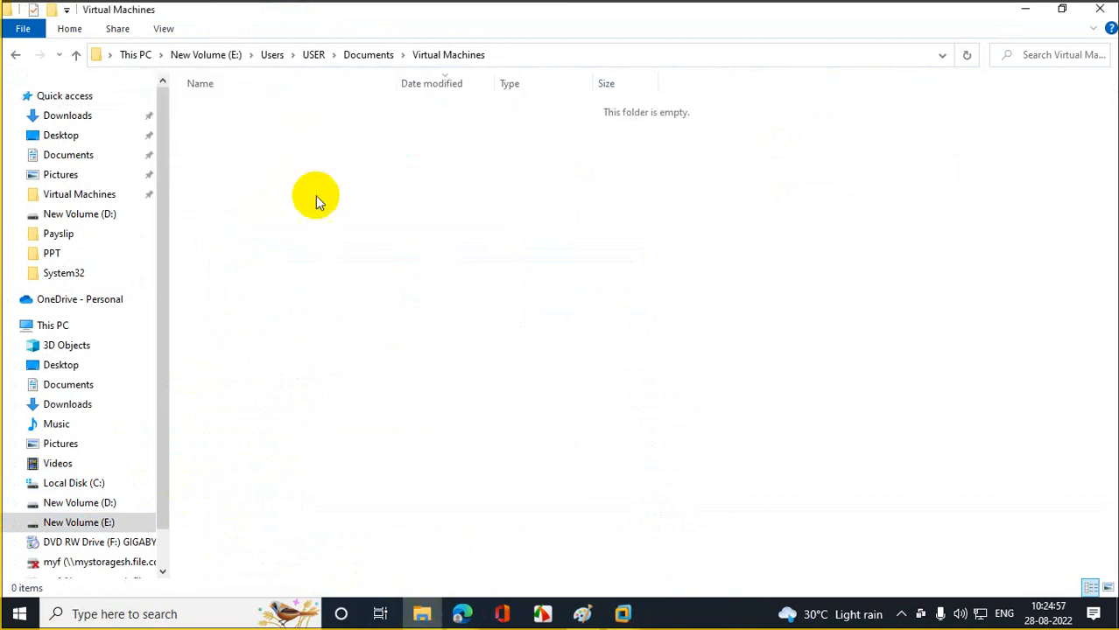
left_click(1100, 11)
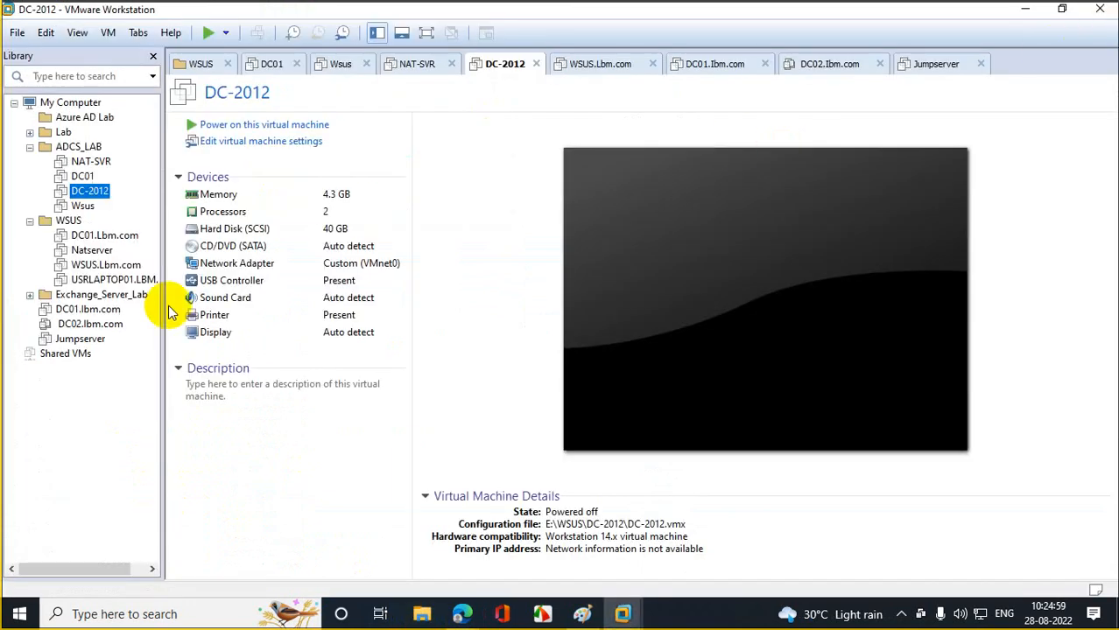
- Remove the missing DC01, DC02 and Jumpserver machines from the VMware library
left_click(87, 309)
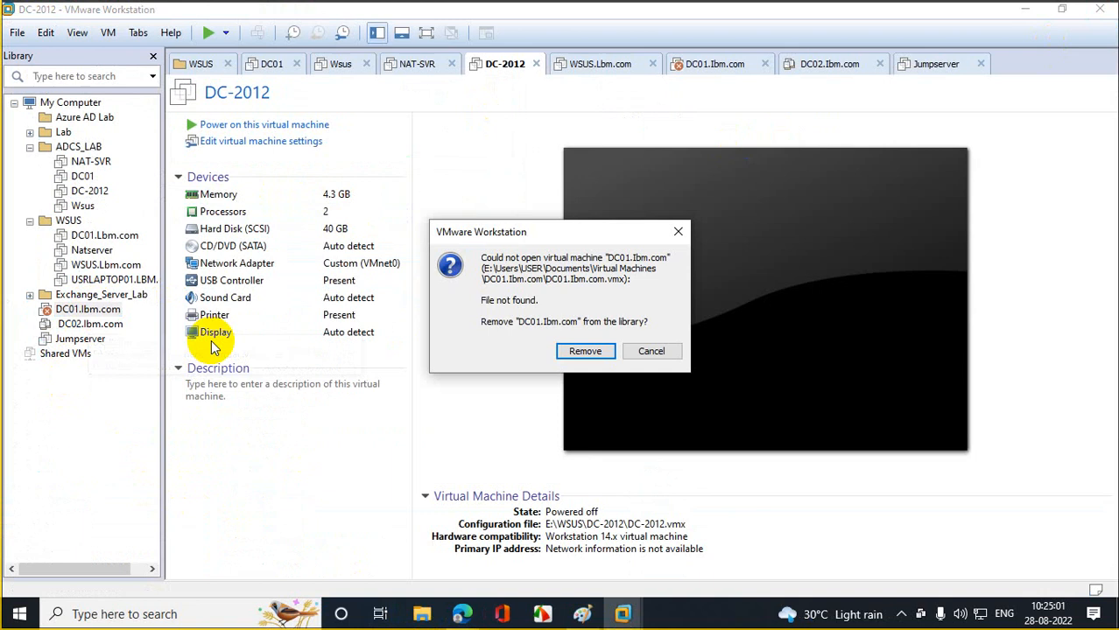
left_click(587, 350)
left_click(90, 309)
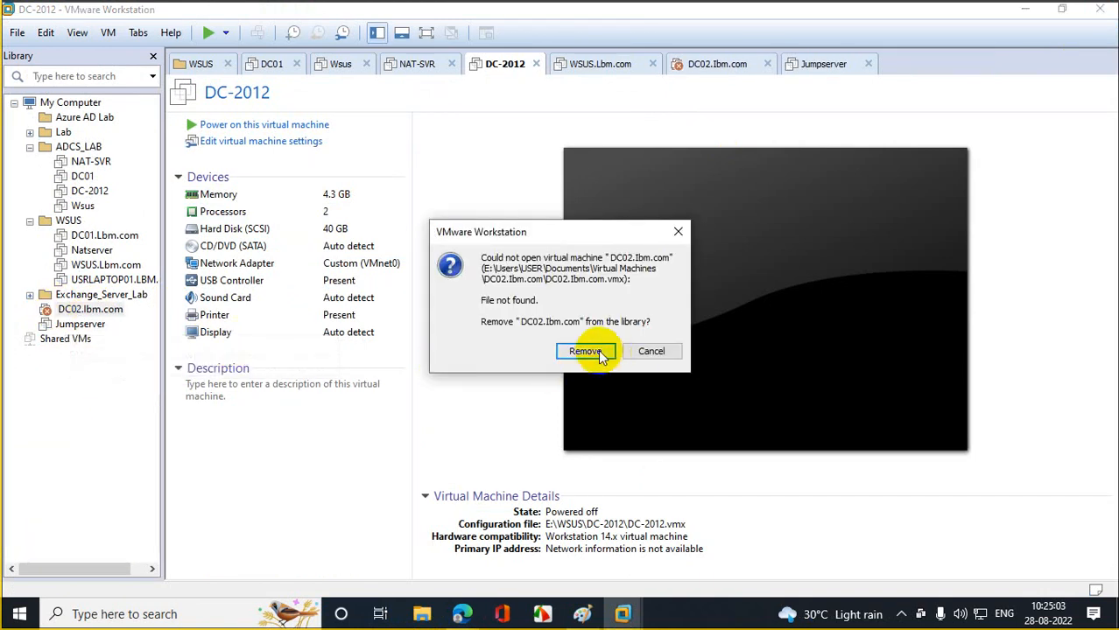
left_click(585, 351)
left_click(84, 310)
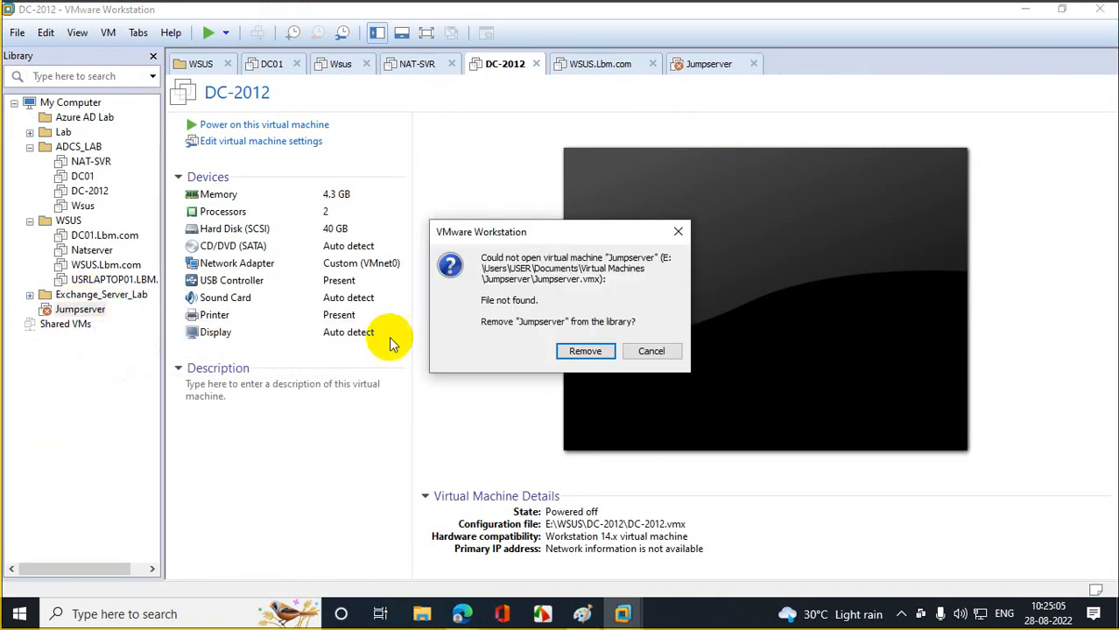
left_click(585, 351)
left_click(17, 32)
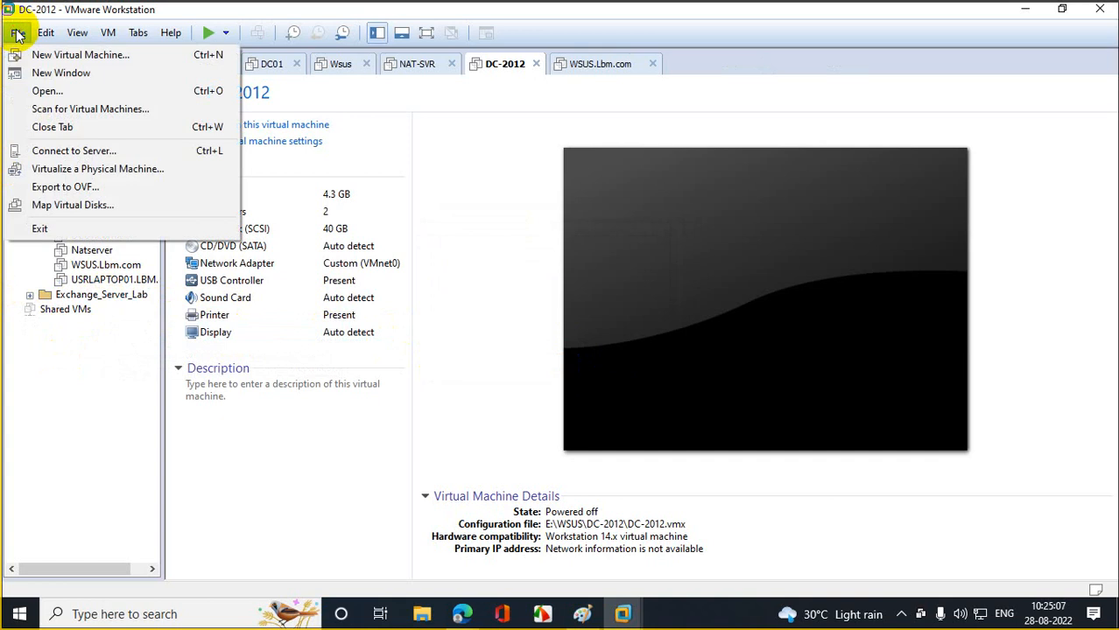
- Start a custom VM from the Server 2012 R2 image, named DC01, located on drive E:
left_click(41, 54)
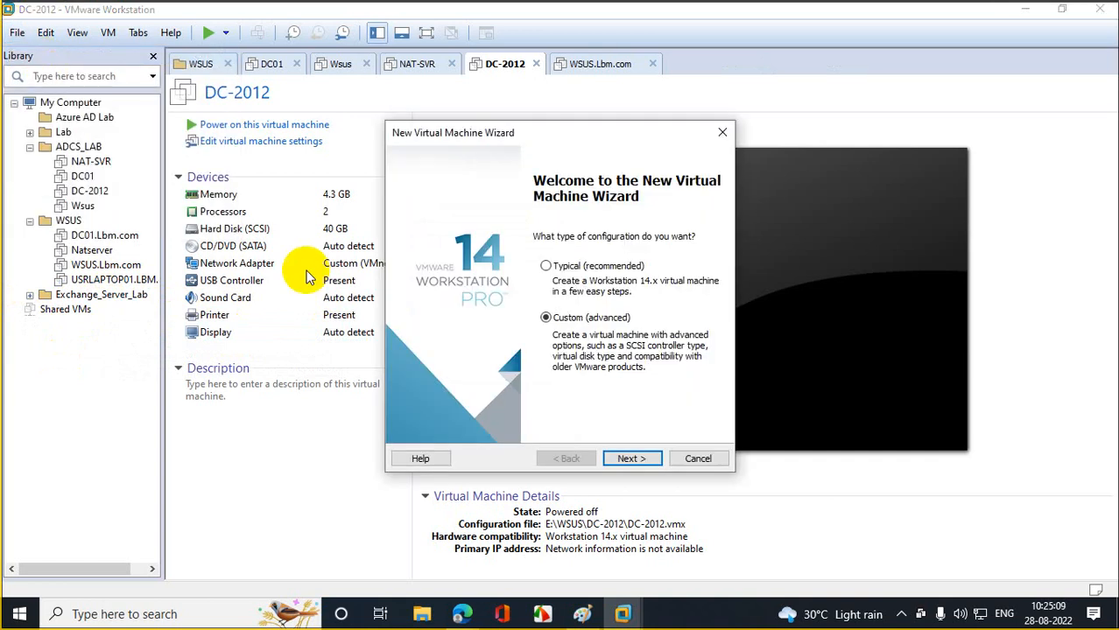
left_click(643, 458)
left_click(642, 458)
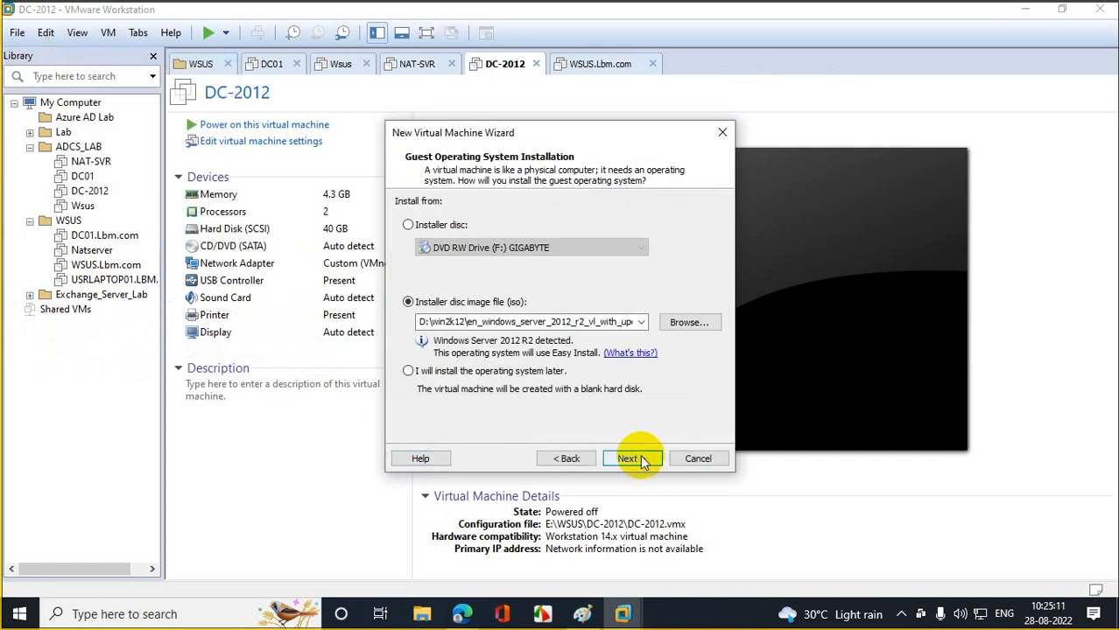
left_click(643, 459)
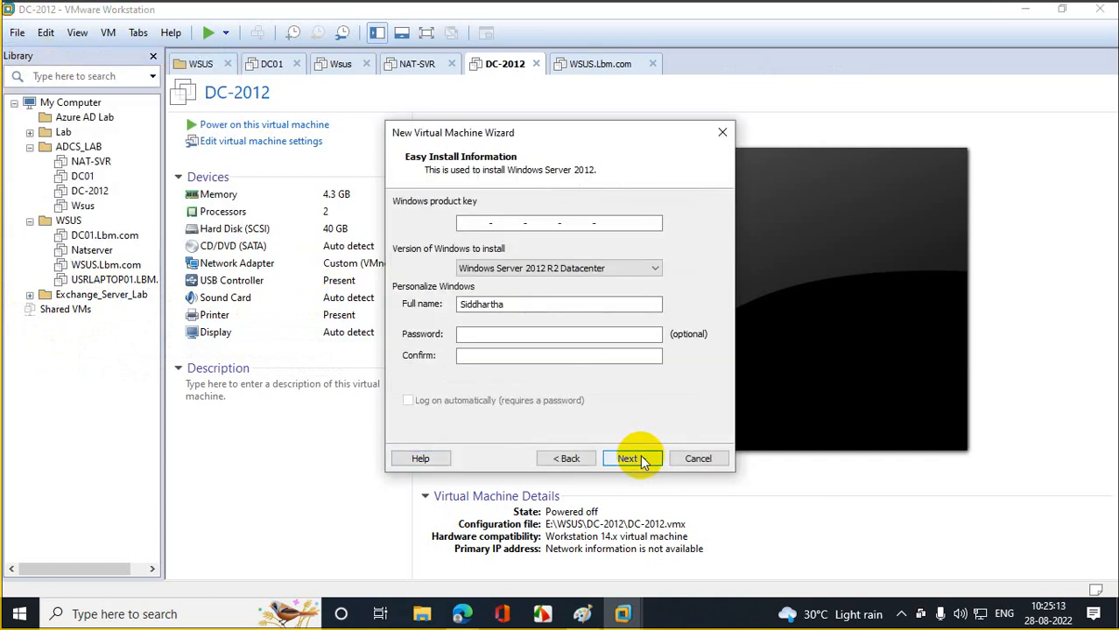
left_click(642, 459)
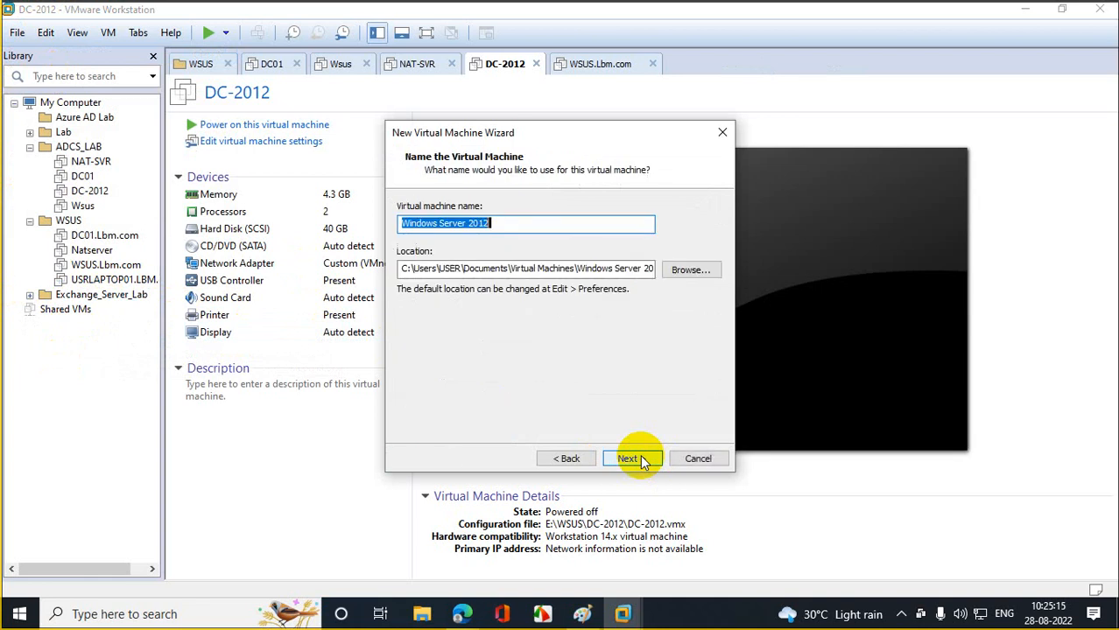
type("DC")
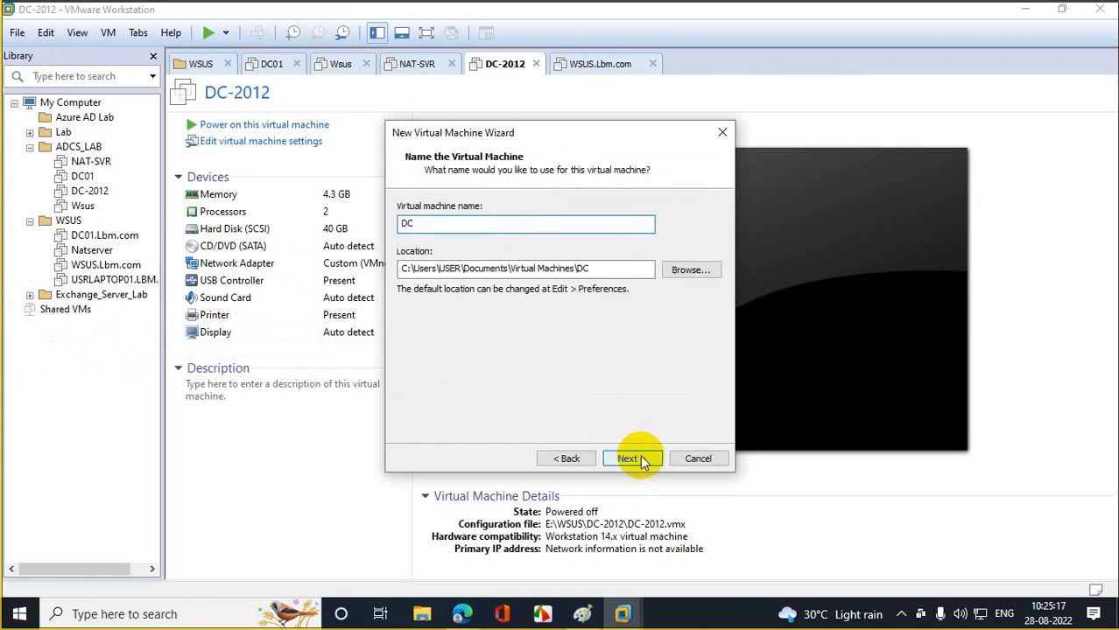
type("01")
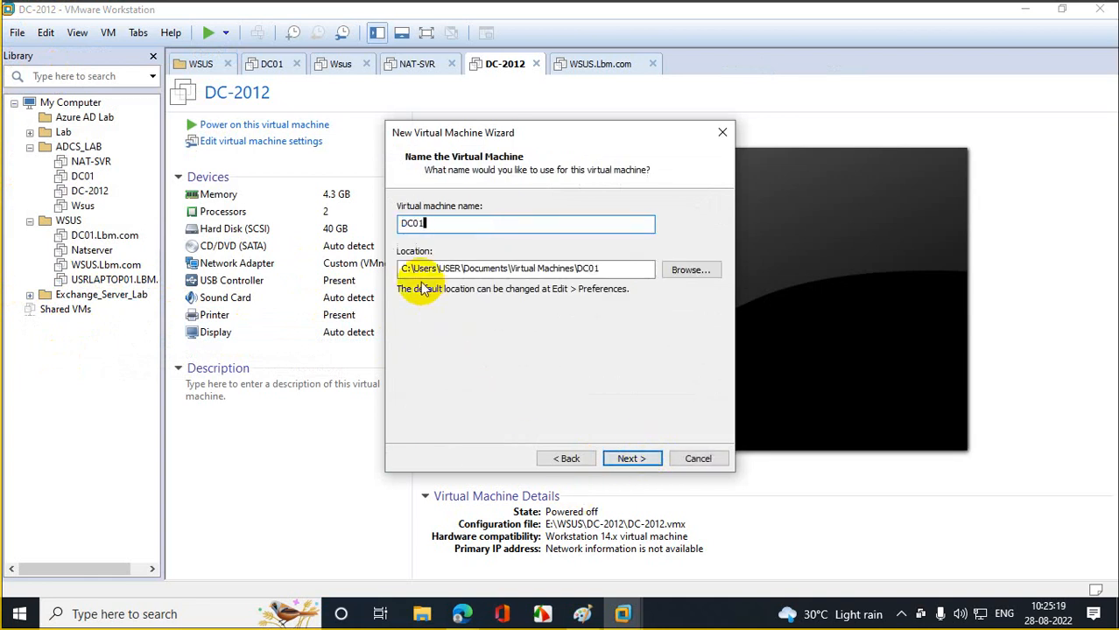
left_click(398, 273)
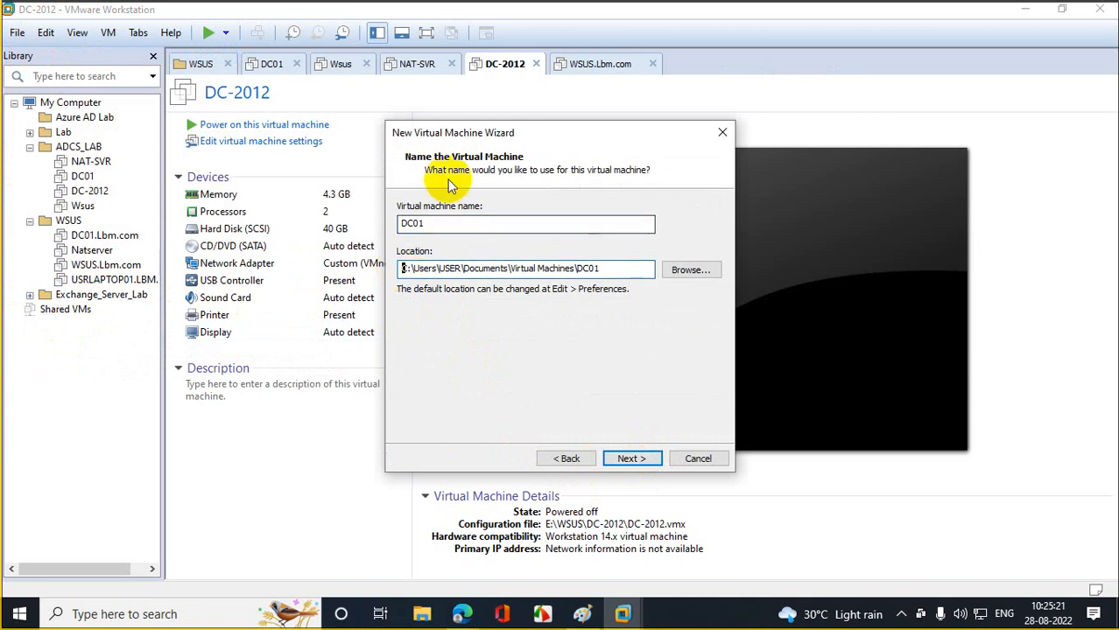
key("Delete")
key("Delete")
type("e:")
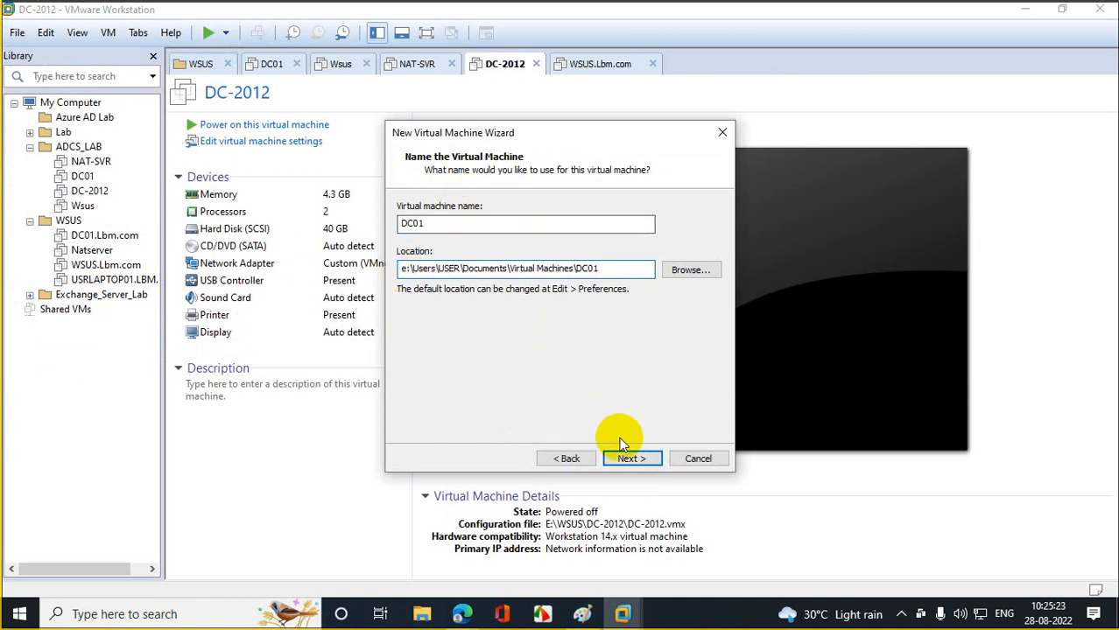
left_click(628, 459)
- Give the VM 2 cores per processor and about 4096 MB of memory
left_click(628, 459)
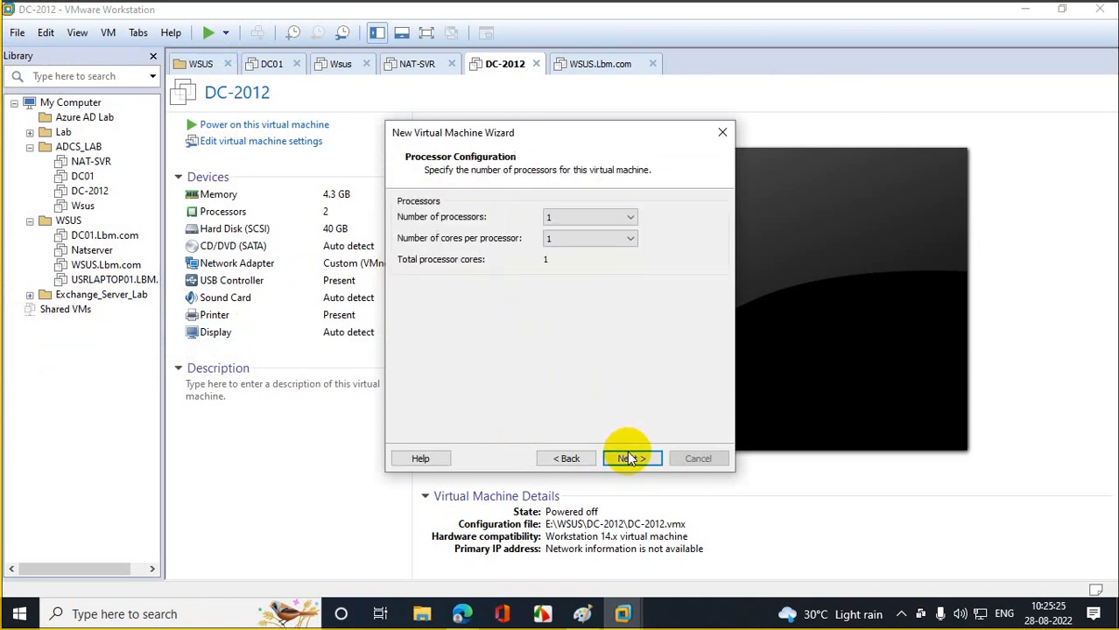
left_click(568, 237)
left_click(566, 265)
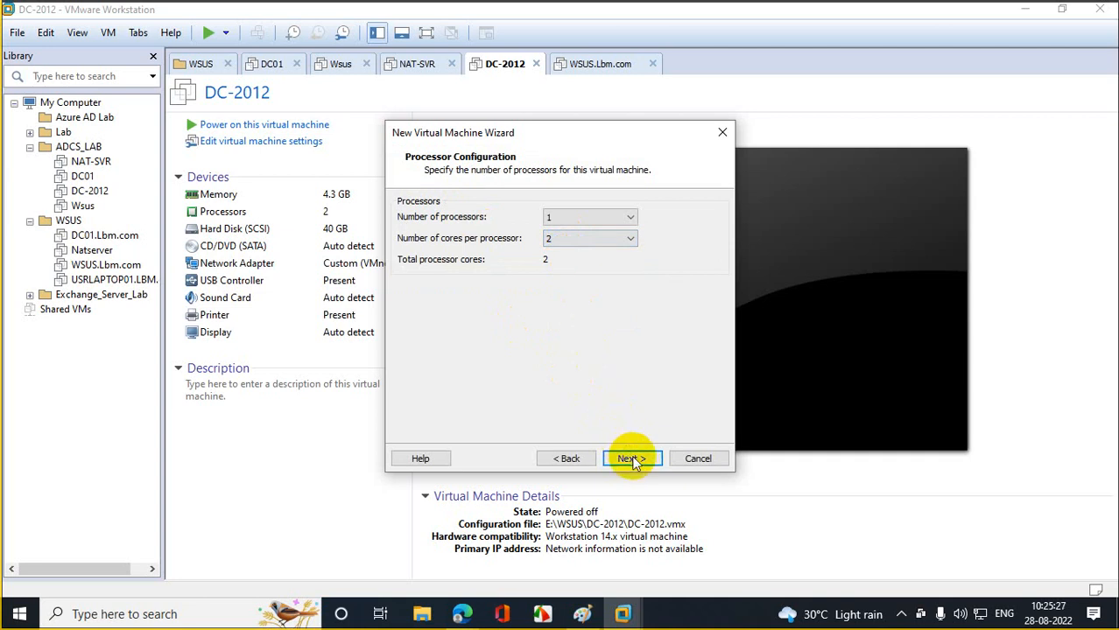
left_click(632, 458)
left_click_drag(443, 291, 441, 280)
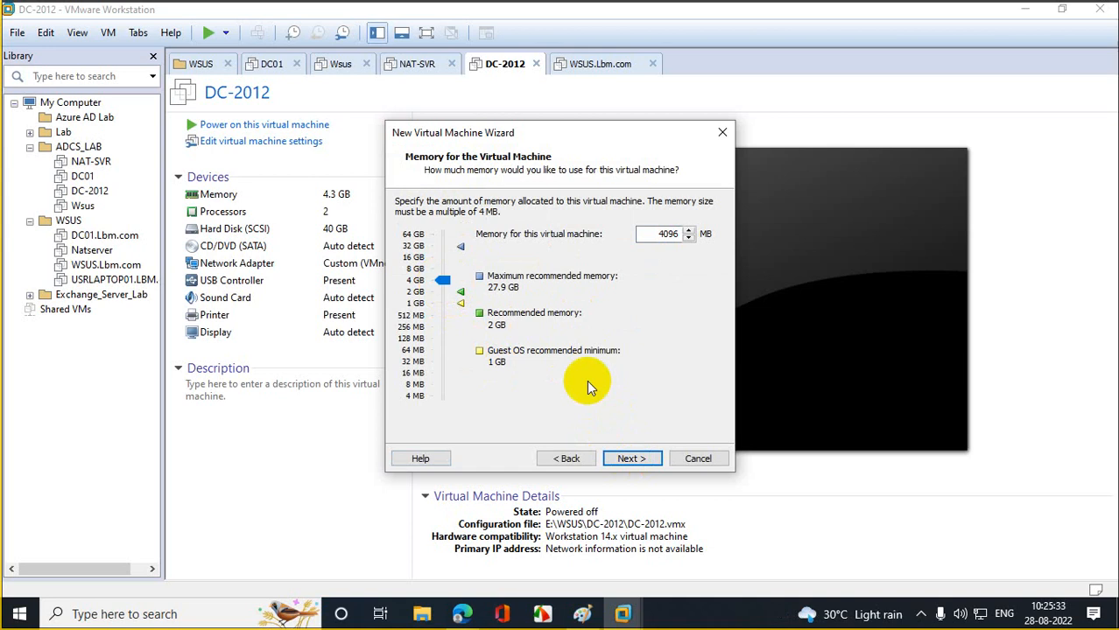
left_click(636, 461)
- Create a 40 GB single-file virtual disk with default network and controller, then finish
left_click(636, 462)
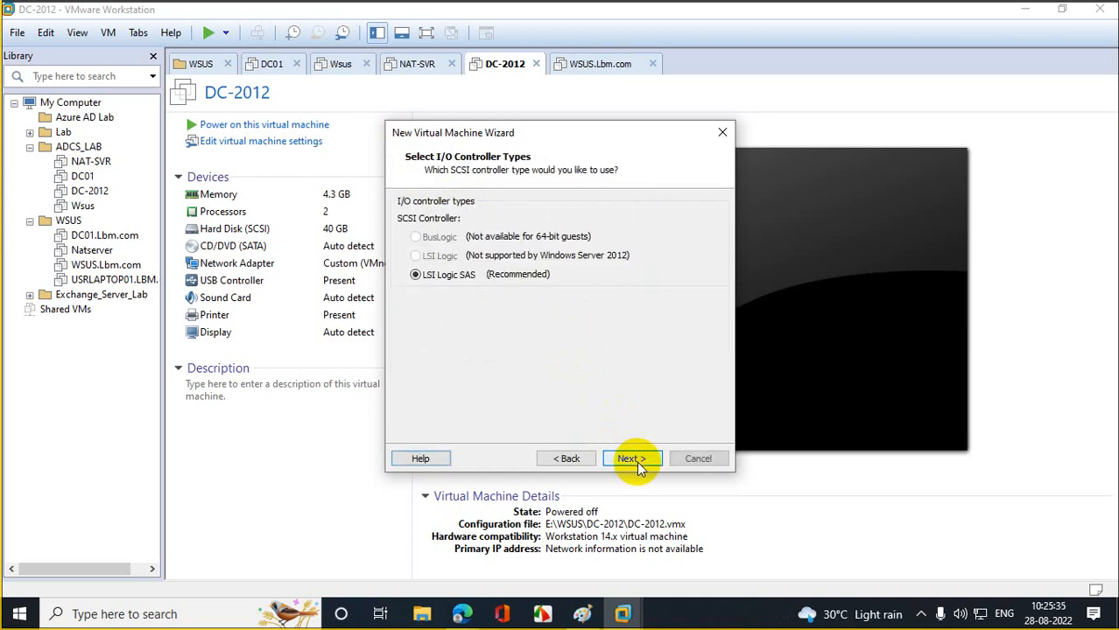
left_click(636, 461)
left_click(636, 462)
left_click(636, 461)
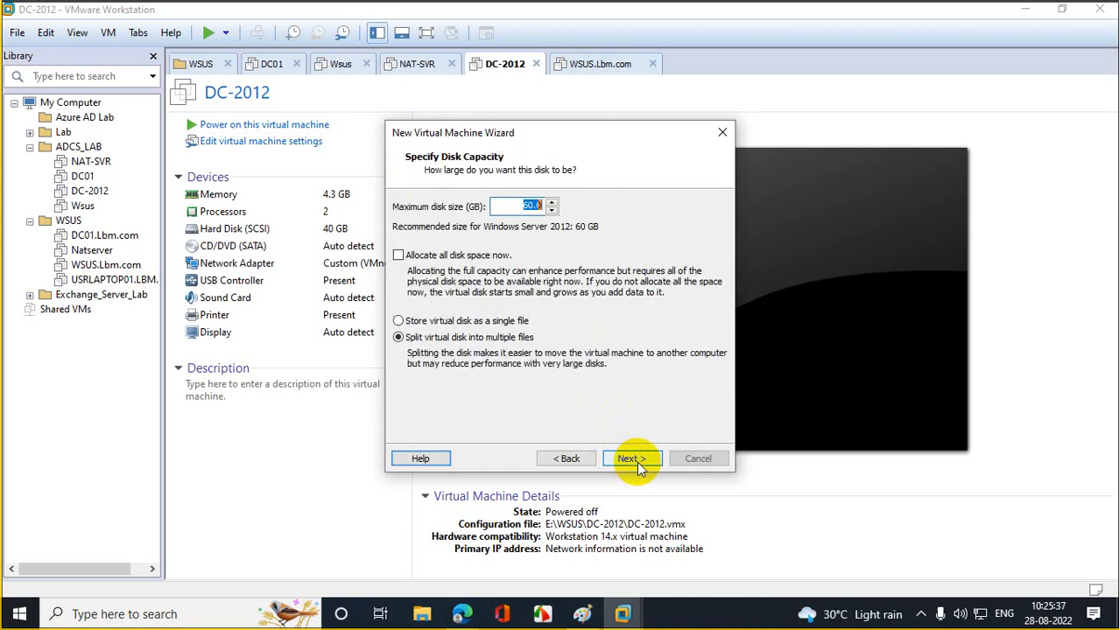
type("40")
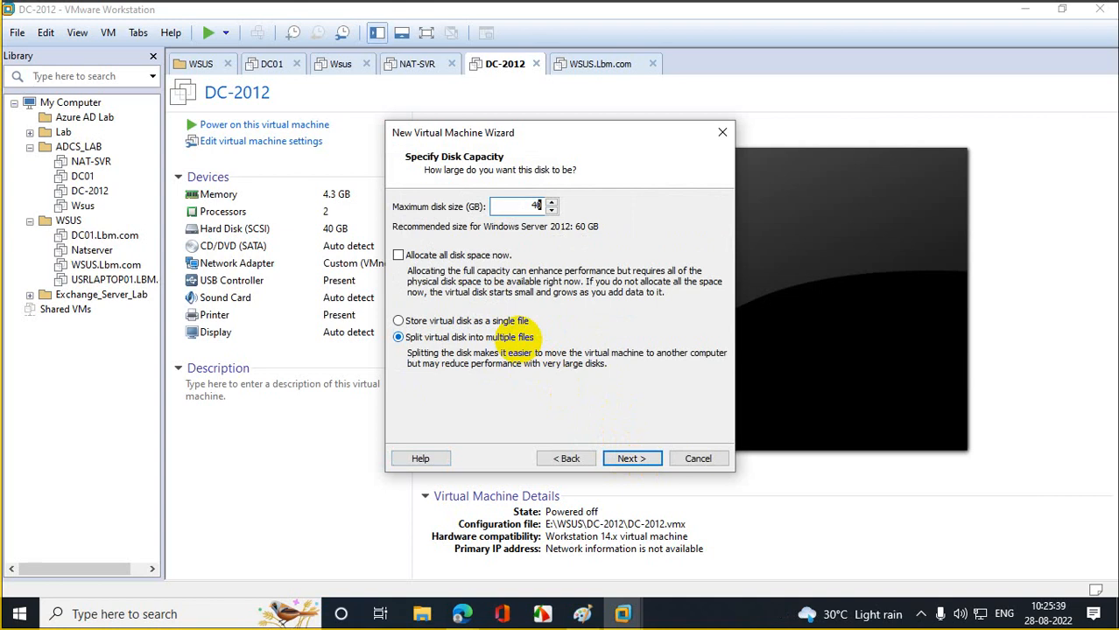
left_click(424, 321)
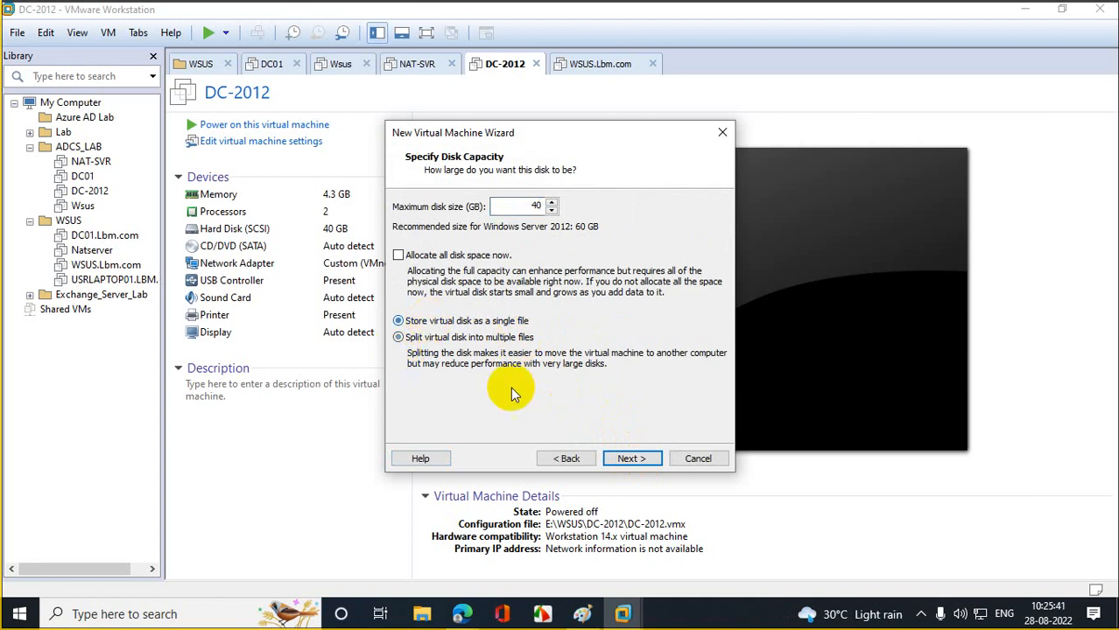
left_click(632, 459)
left_click(632, 459)
left_click(632, 458)
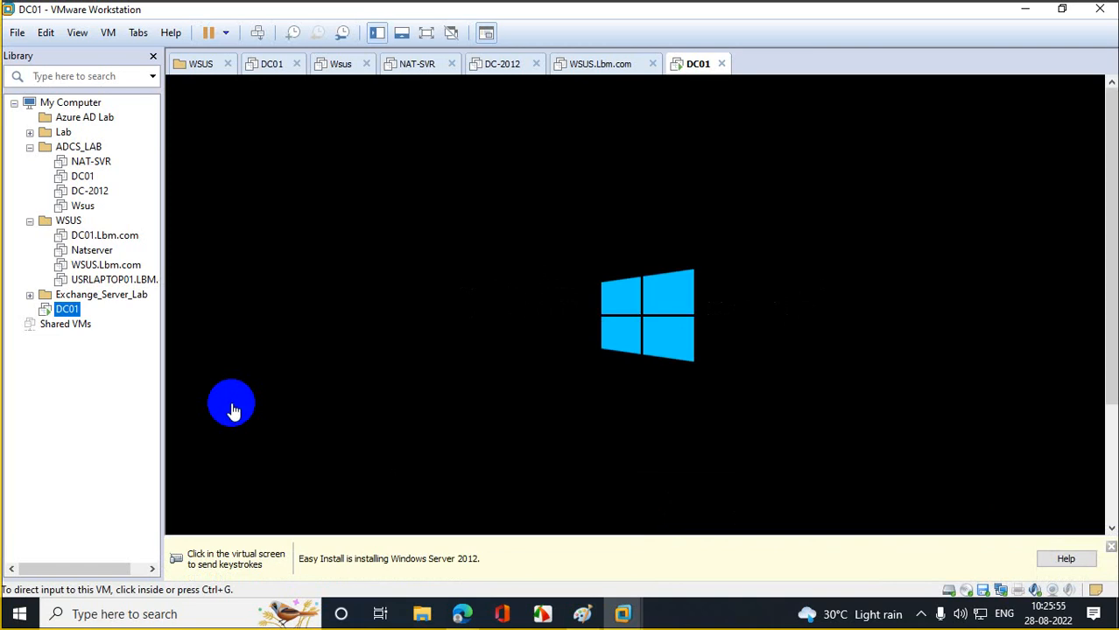
- Dismiss the Easy Install notice and rename the DC01 machine to DC01.ibn.com
left_click(1112, 547)
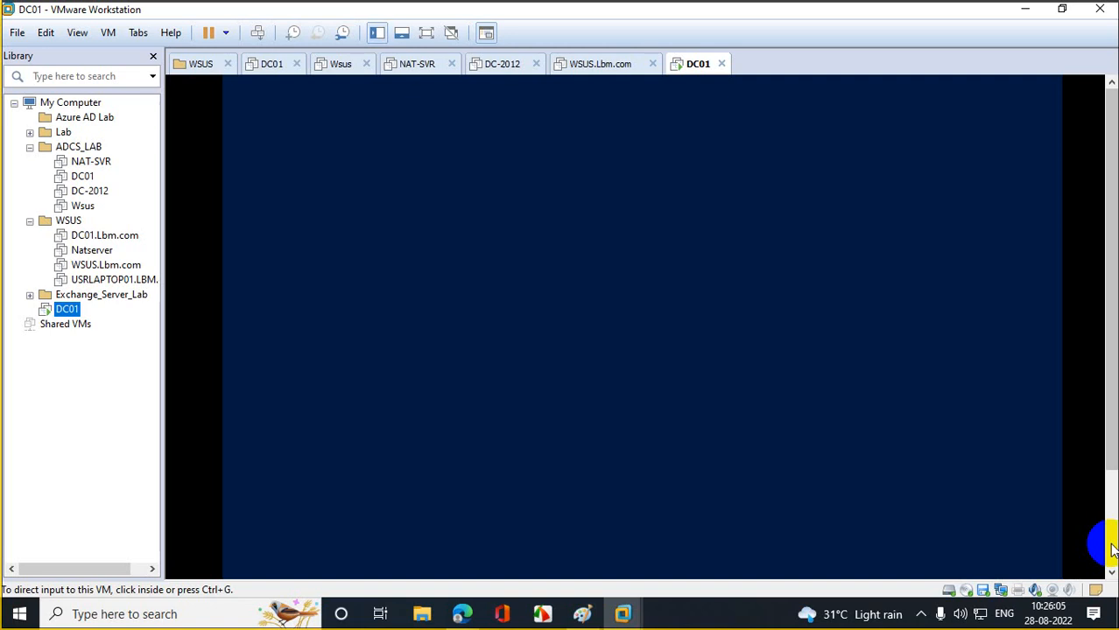
right_click(79, 312)
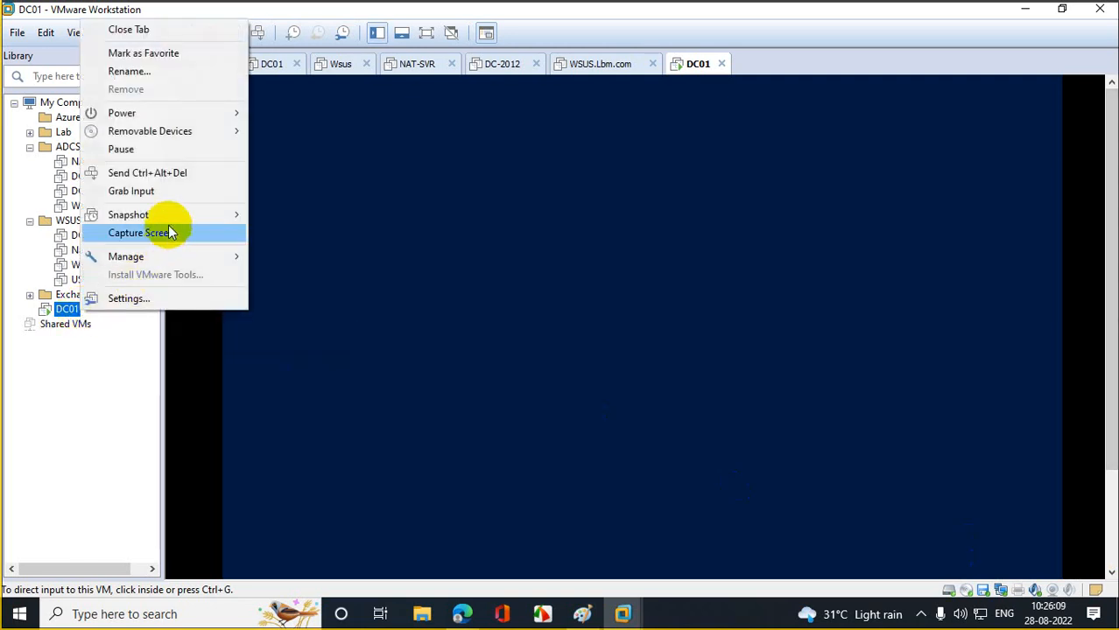
left_click(165, 72)
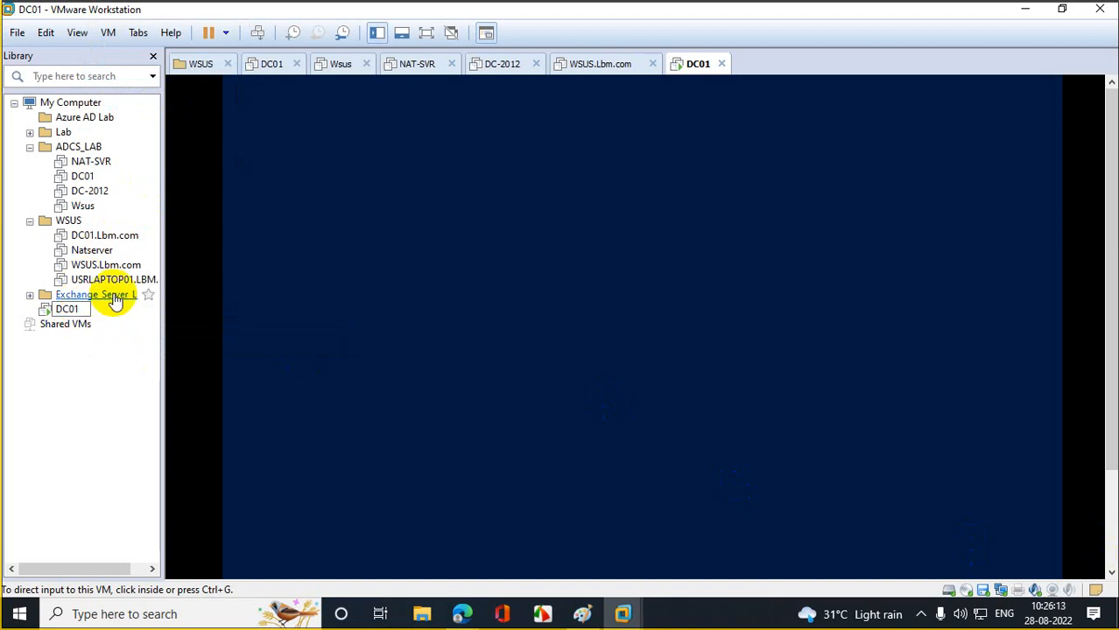
type(".L")
type("bm.co")
type("m")
key("Return")
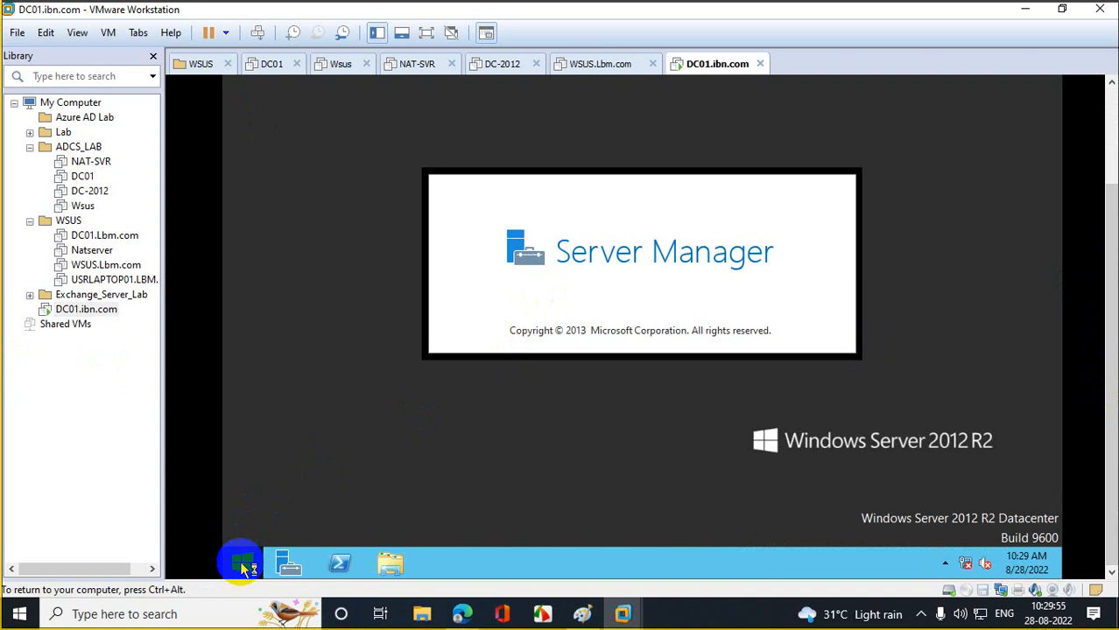
- Open the guest's Network Connections by running ncpa.cpl
right_click(245, 563)
left_click(280, 511)
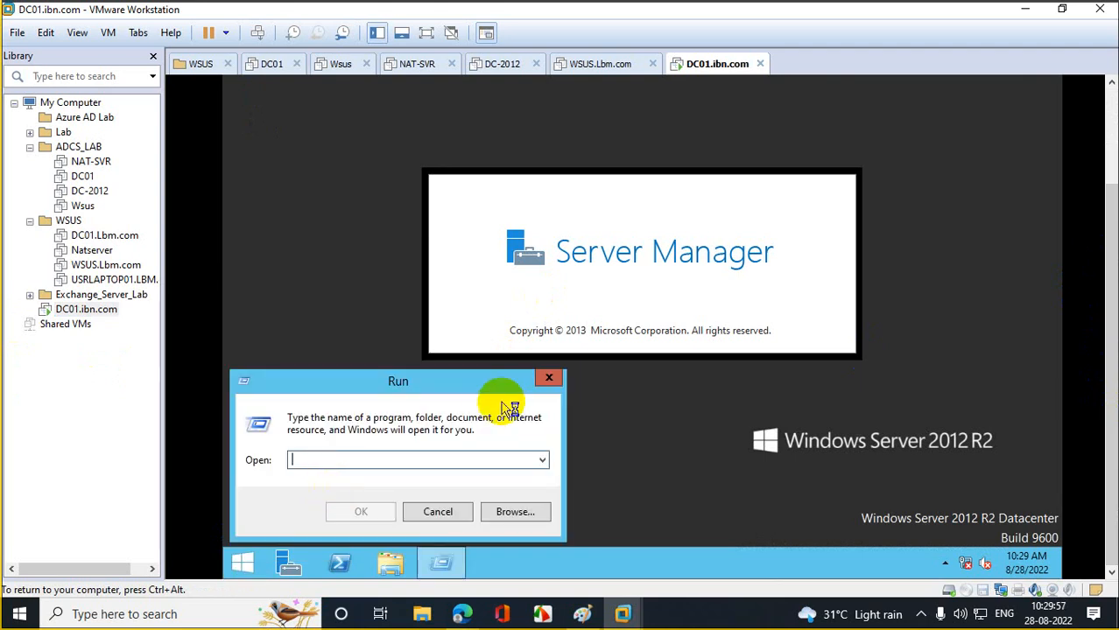
type("ncpa.cpl")
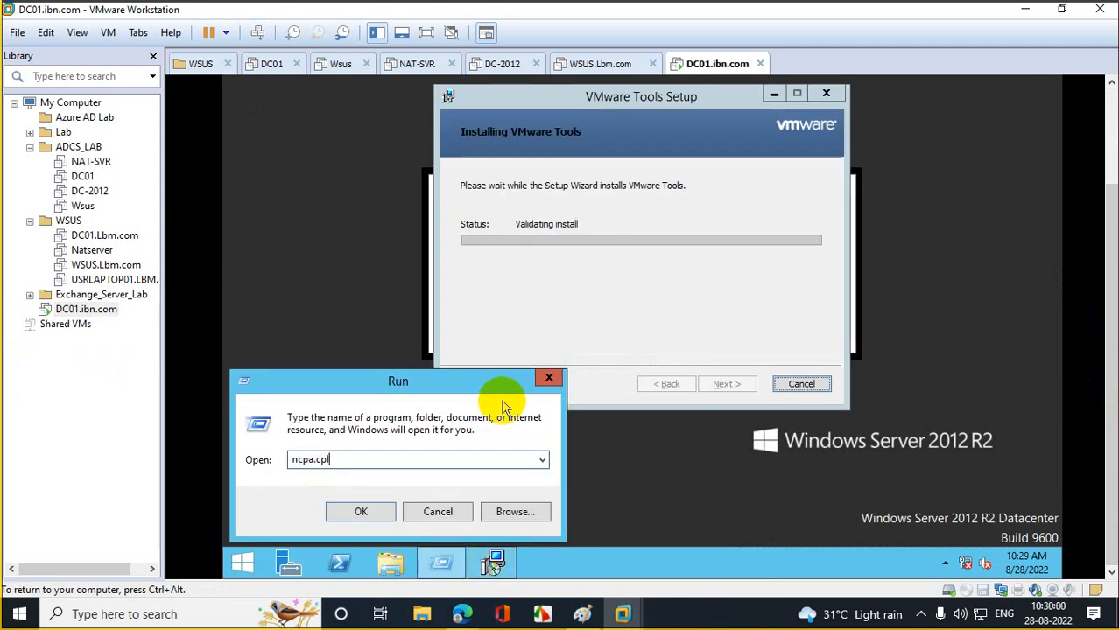
key("Return")
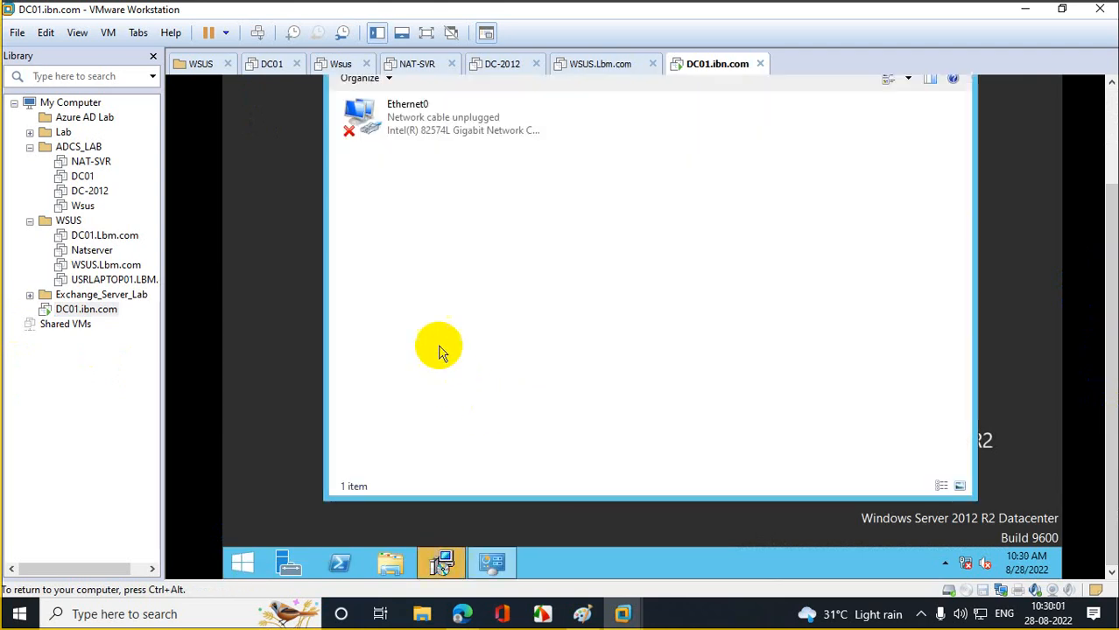
- Accept the VMware Tools Setup restart prompt so the guest reboots to its desktop
left_click(347, 492)
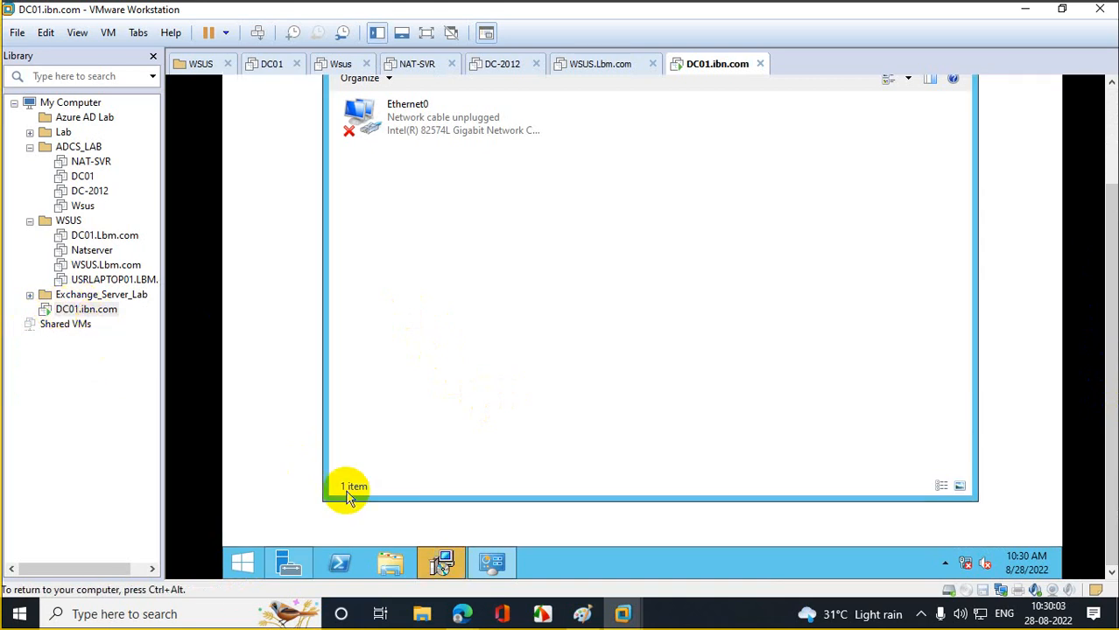
left_click(440, 564)
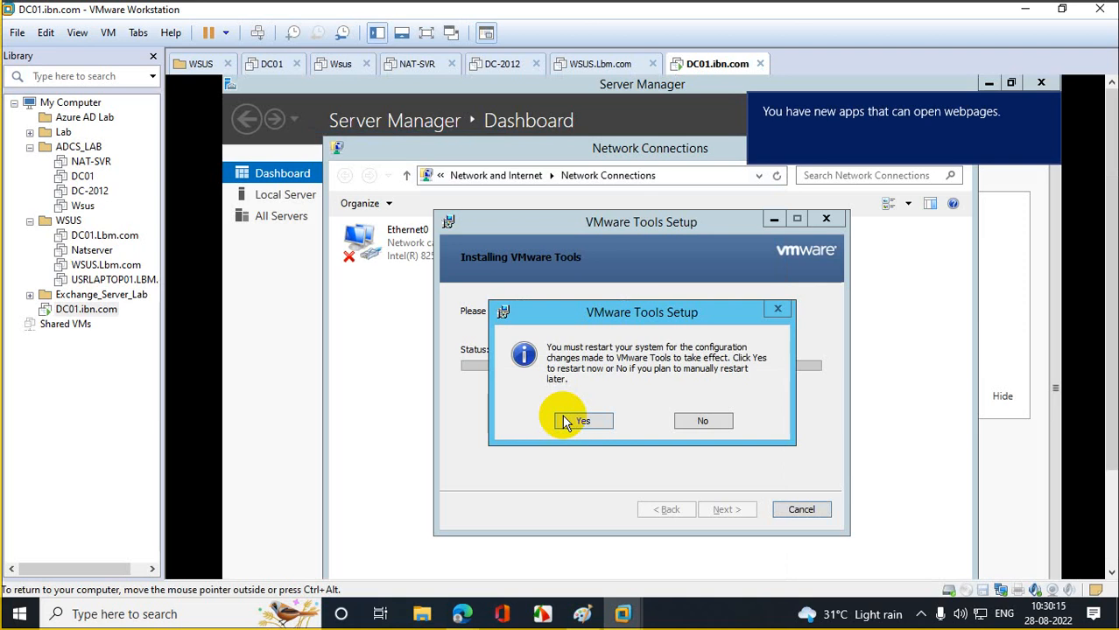
left_click(604, 421)
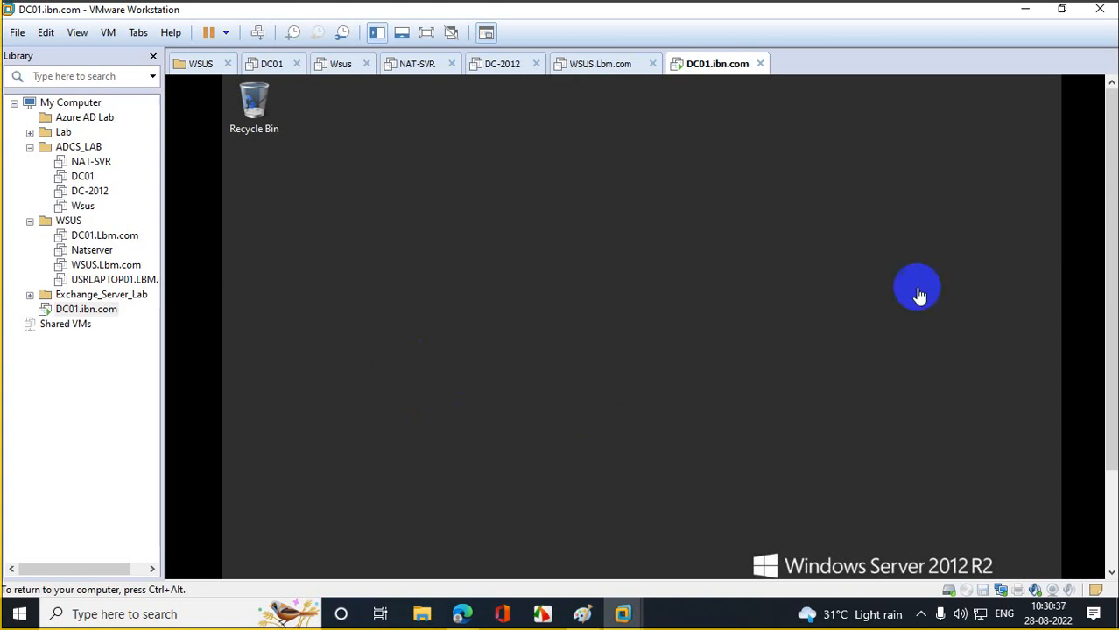
- Open Network Connections inside the guest via the Run box with ncpa.cpl
left_click_drag(1110, 241, 1110, 349)
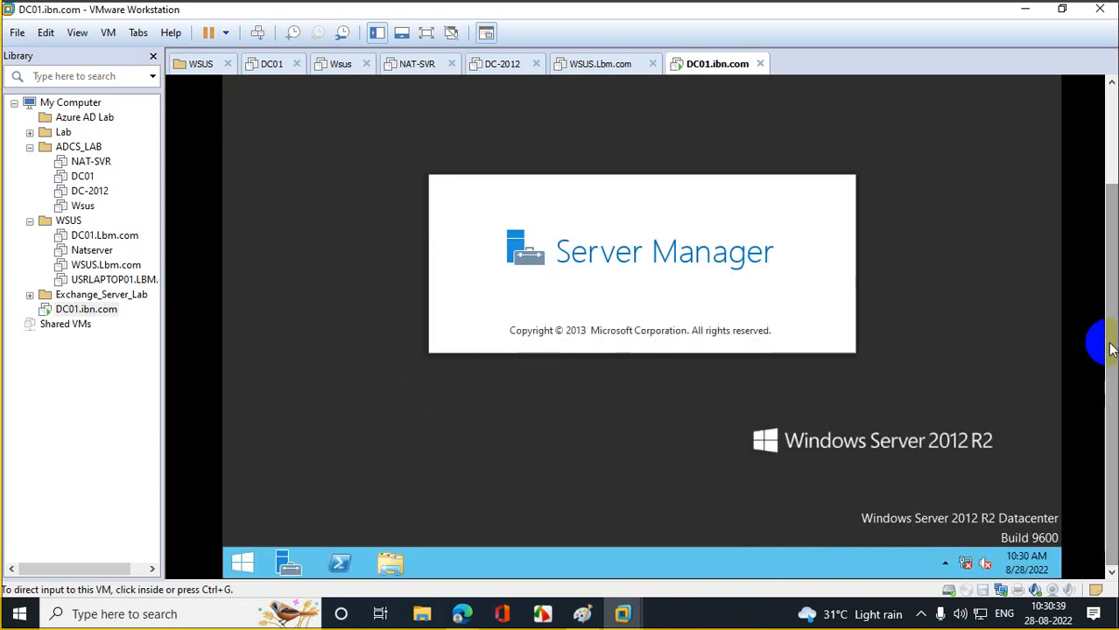
left_click(430, 473)
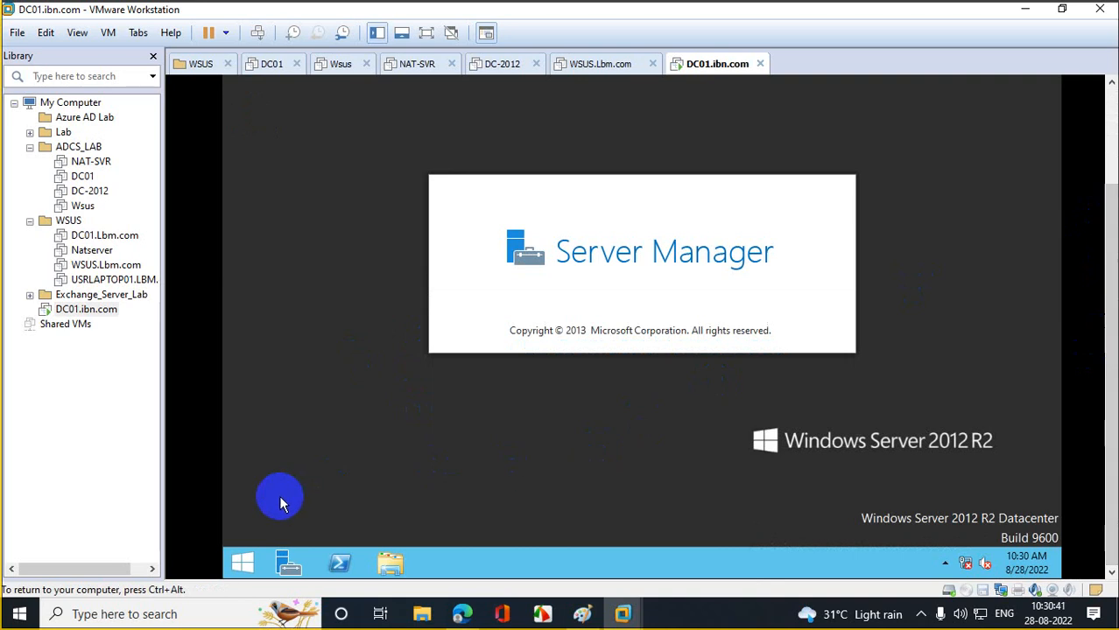
right_click(241, 564)
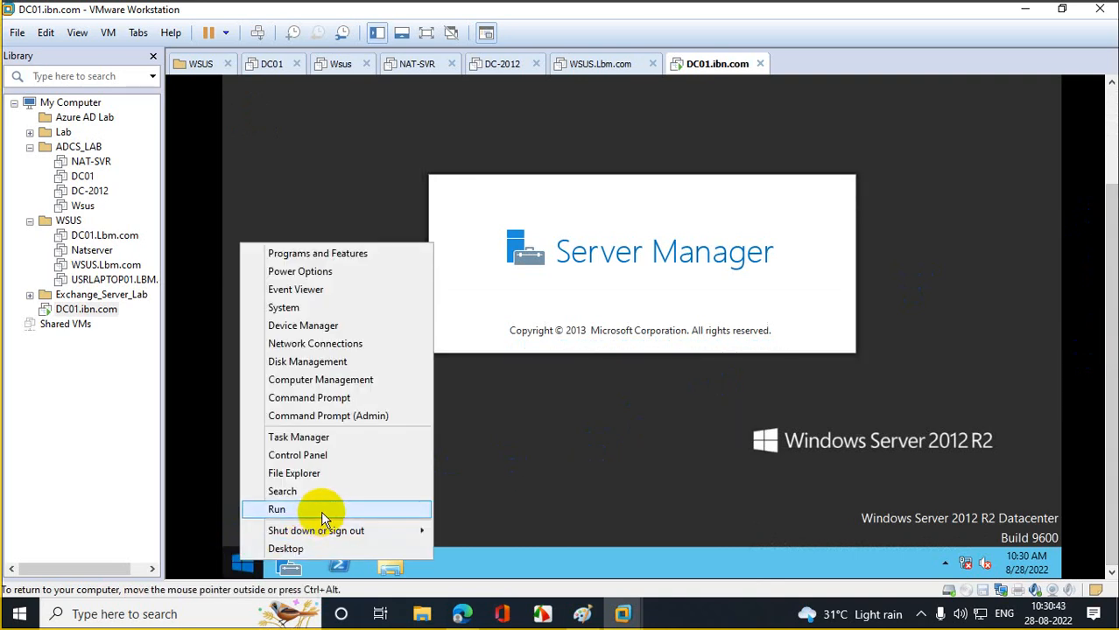
left_click(518, 447)
right_click(242, 560)
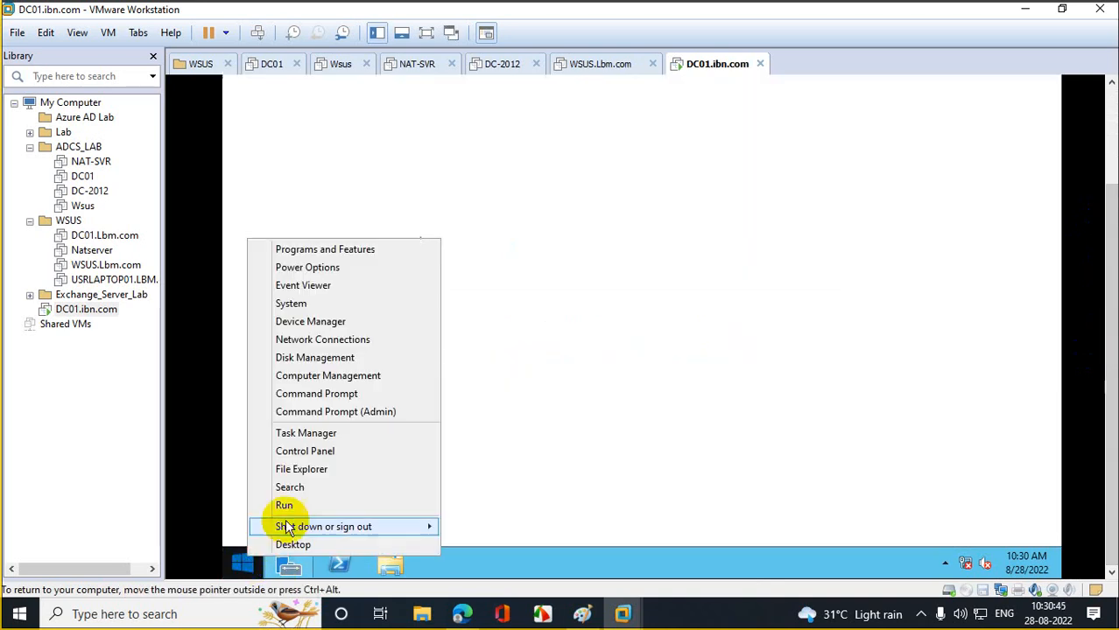
left_click(300, 502)
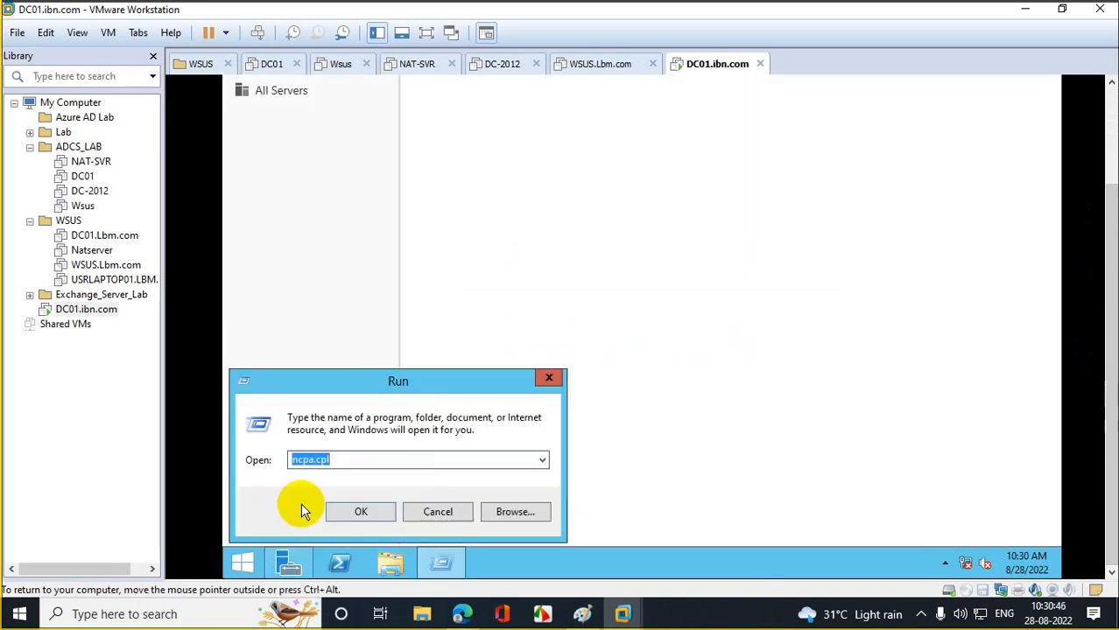
left_click(361, 512)
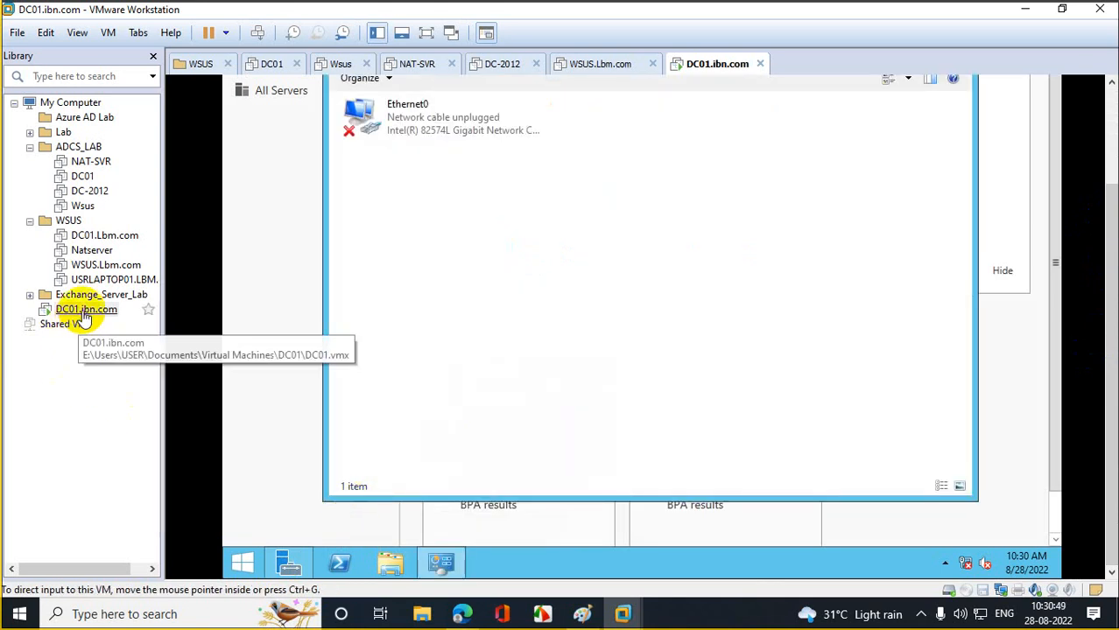
- Switch DC01.ibn.com's network adapter to the custom VMnet0 network in VM settings
right_click(85, 313)
left_click(103, 297)
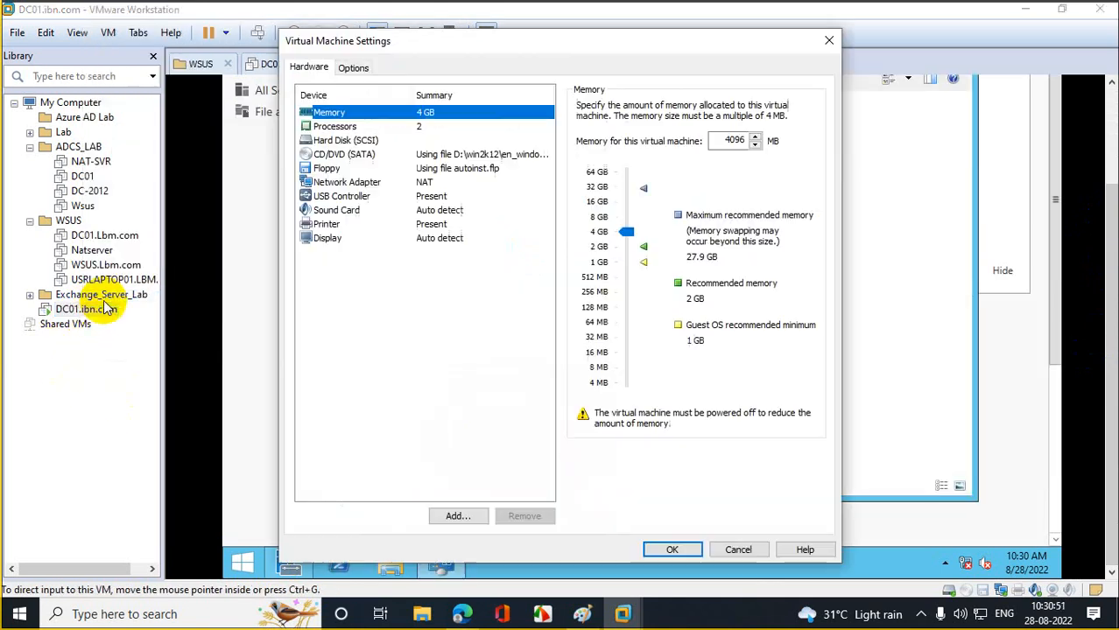
left_click(342, 182)
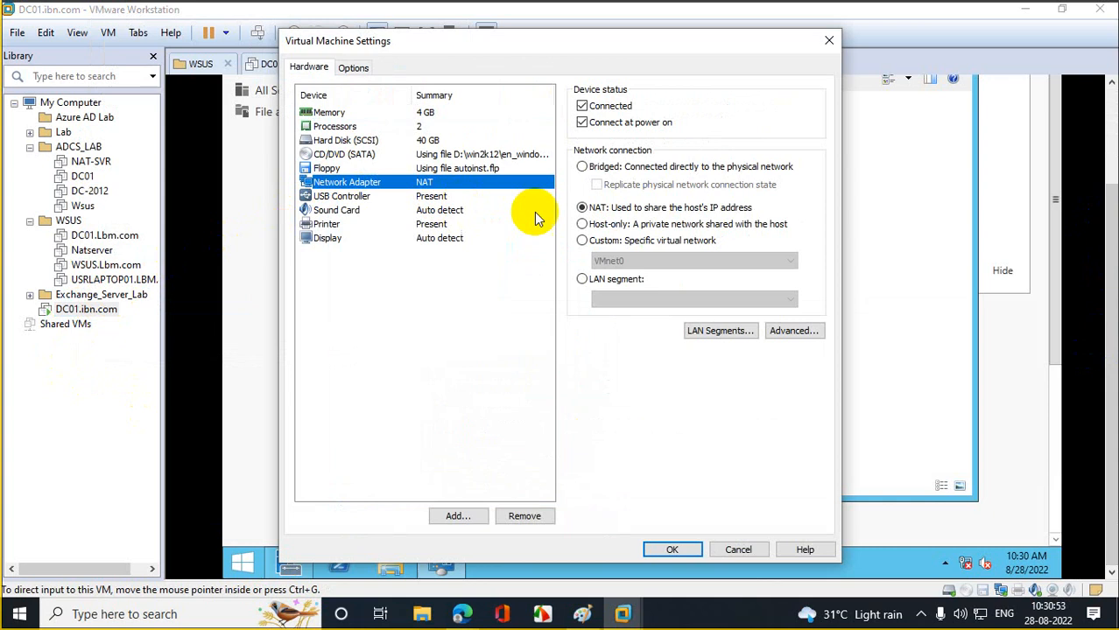
left_click(582, 240)
left_click(671, 549)
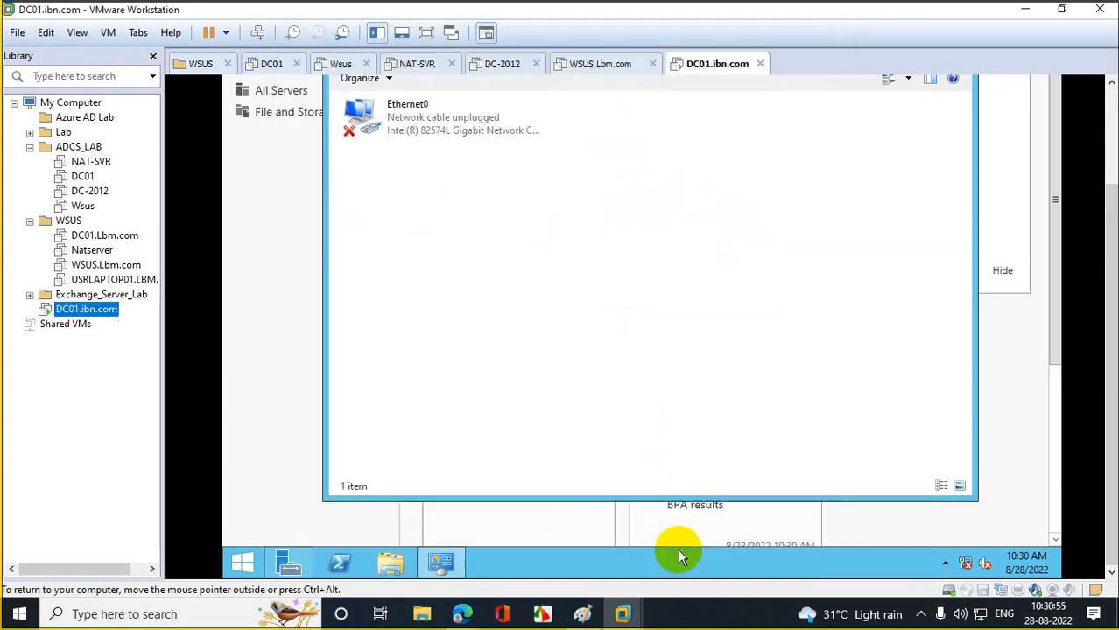
- Refresh the maximized Network Connections list and open Ethernet0's Properties
right_click(432, 284)
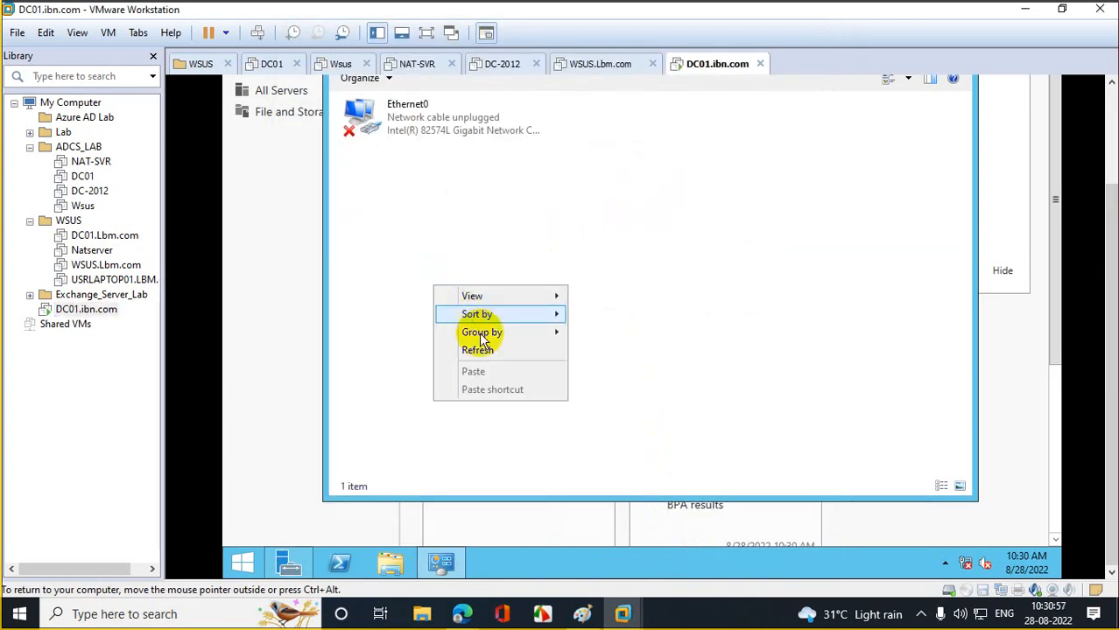
left_click(485, 349)
right_click(437, 272)
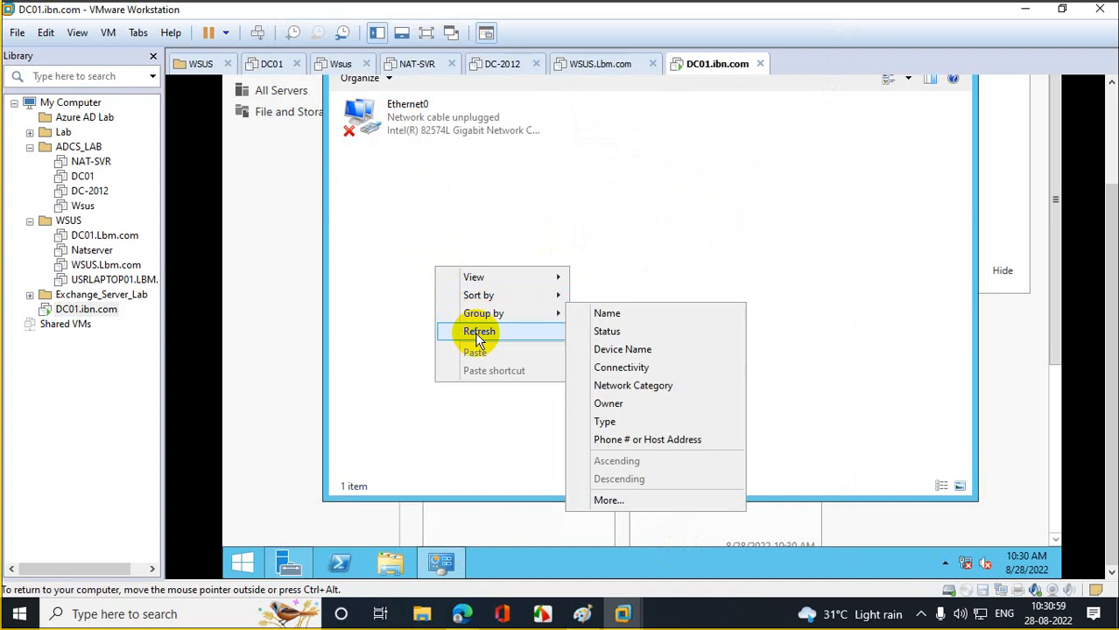
left_click(477, 331)
left_click_drag(1111, 280, 1109, 180)
left_click(925, 147)
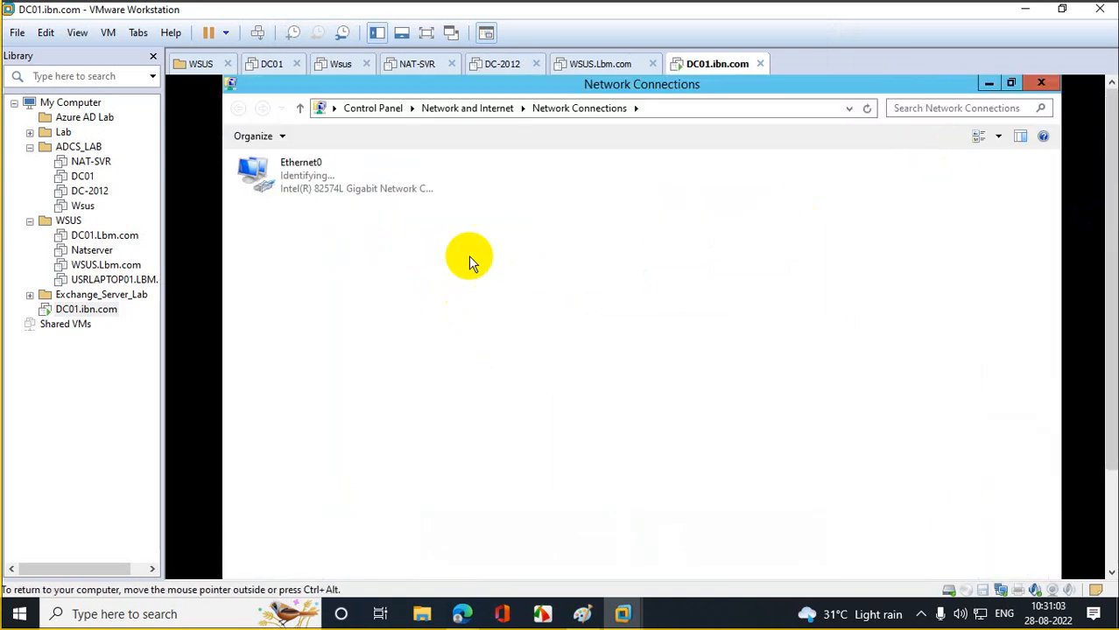
right_click(332, 254)
left_click(390, 318)
right_click(326, 279)
left_click(375, 343)
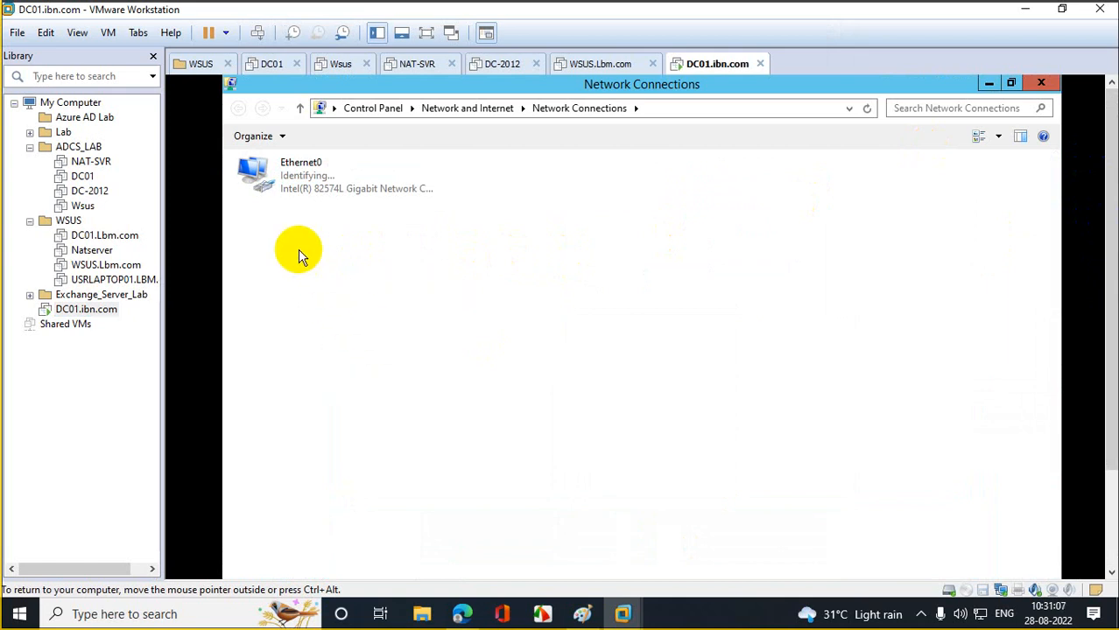
right_click(285, 181)
left_click(349, 328)
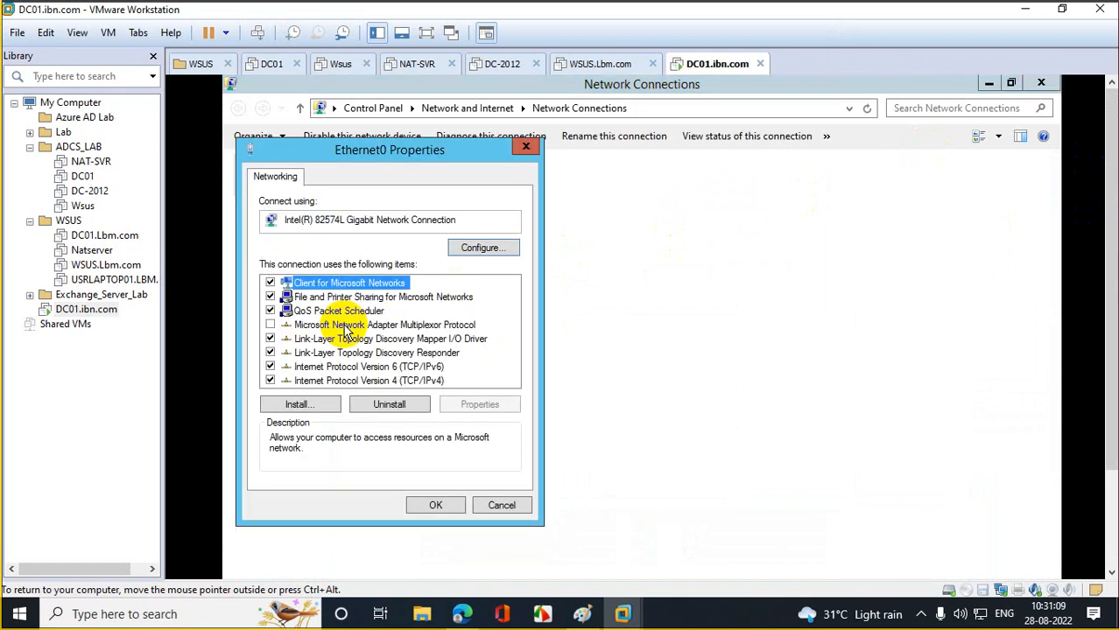
- Set Ethernet0's IPv4 to static 10.10.10.10, mask 255.0.0.0, DNS 10.10.10.10, then close Network Connections
double_click(389, 381)
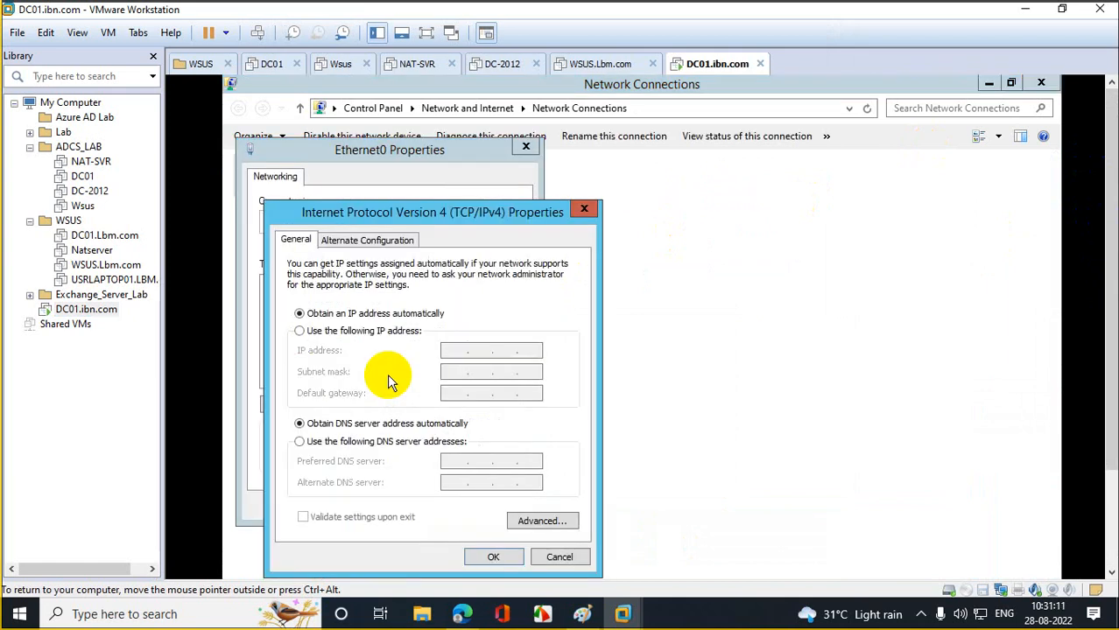
left_click(378, 332)
left_click(450, 350)
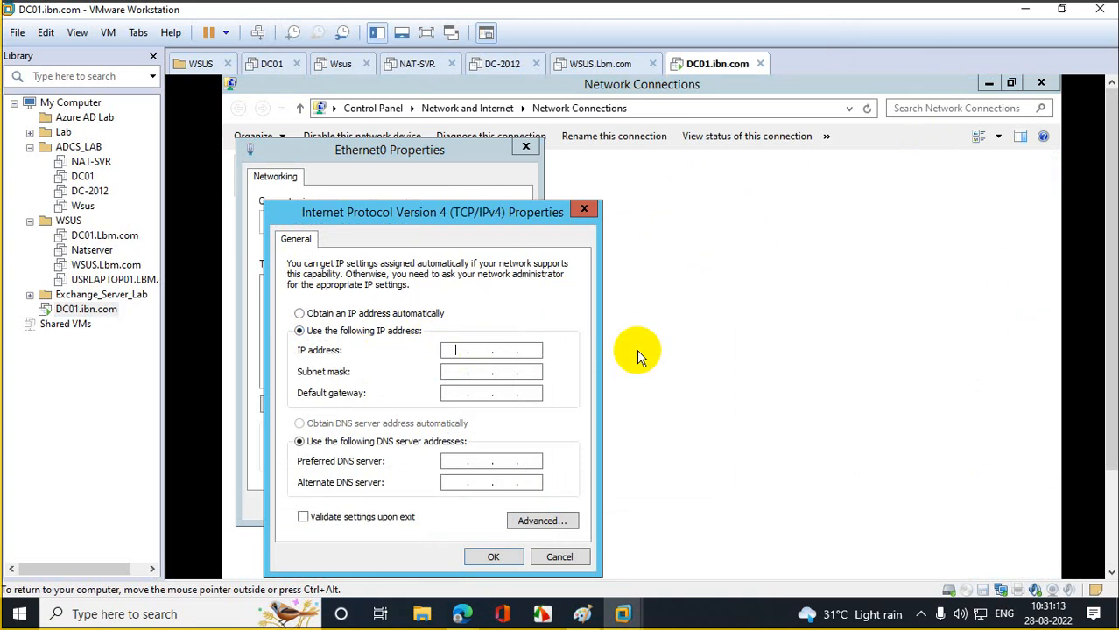
type("10.10.10.10")
key("Tab")
key("Tab")
key("Tab")
key("Tab")
type("10.10.10.10")
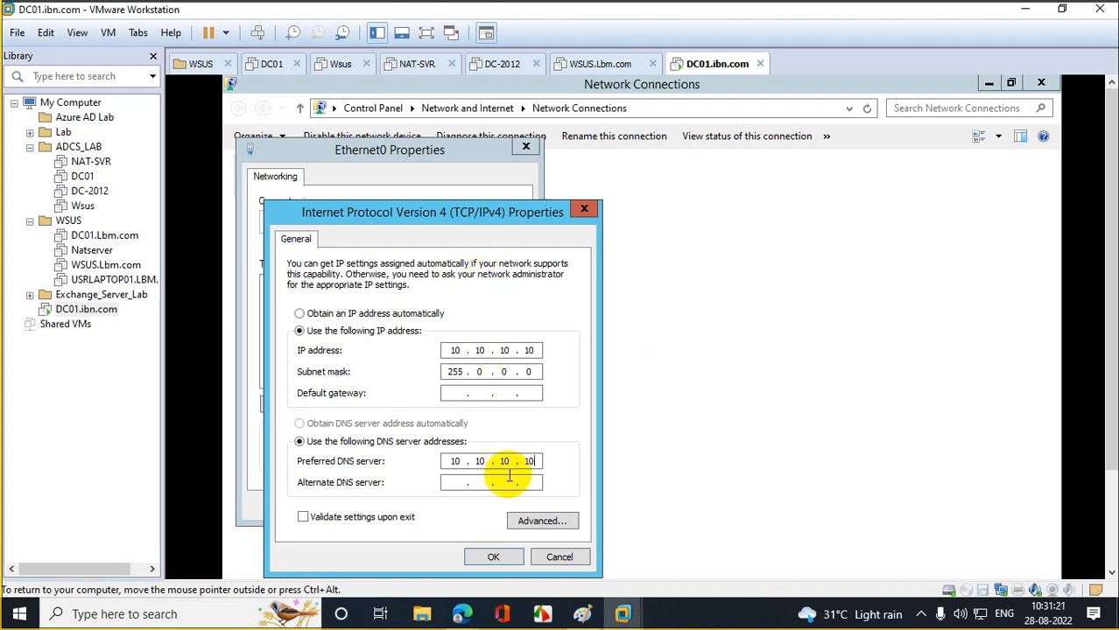
left_click(495, 557)
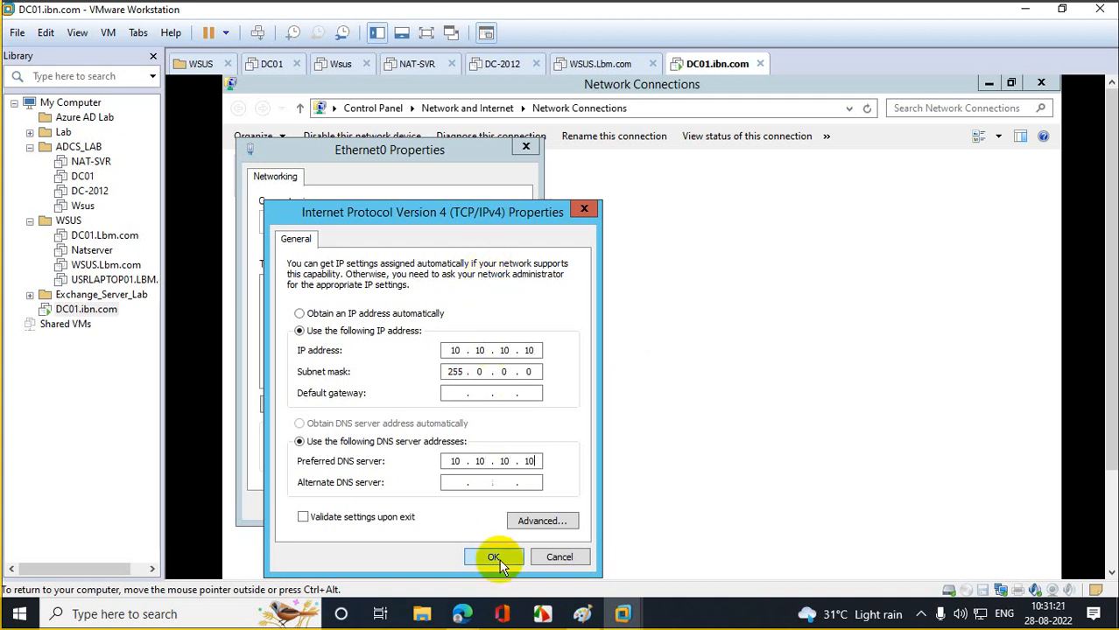
left_click(442, 506)
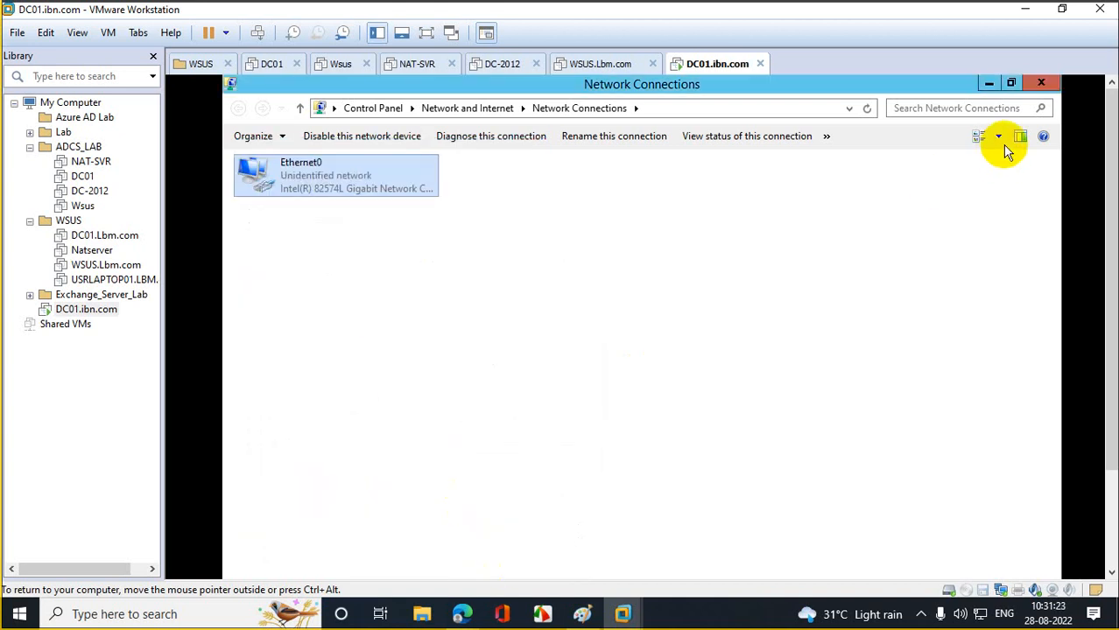
left_click(1045, 83)
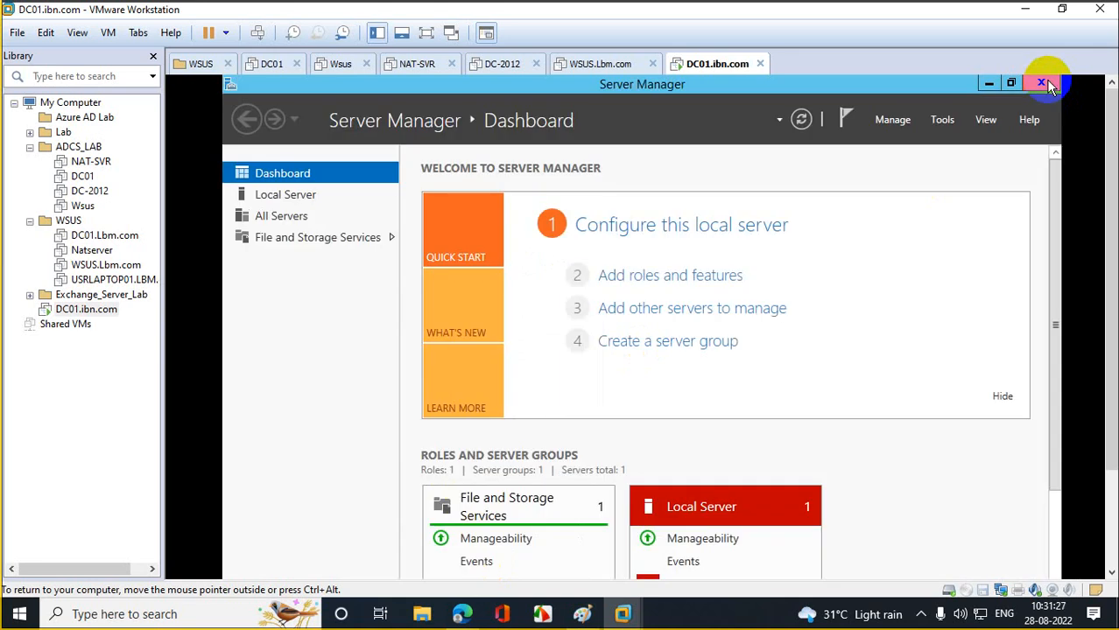
- Close Server Manager and open Advanced system settings from This PC's Properties
left_click(1045, 81)
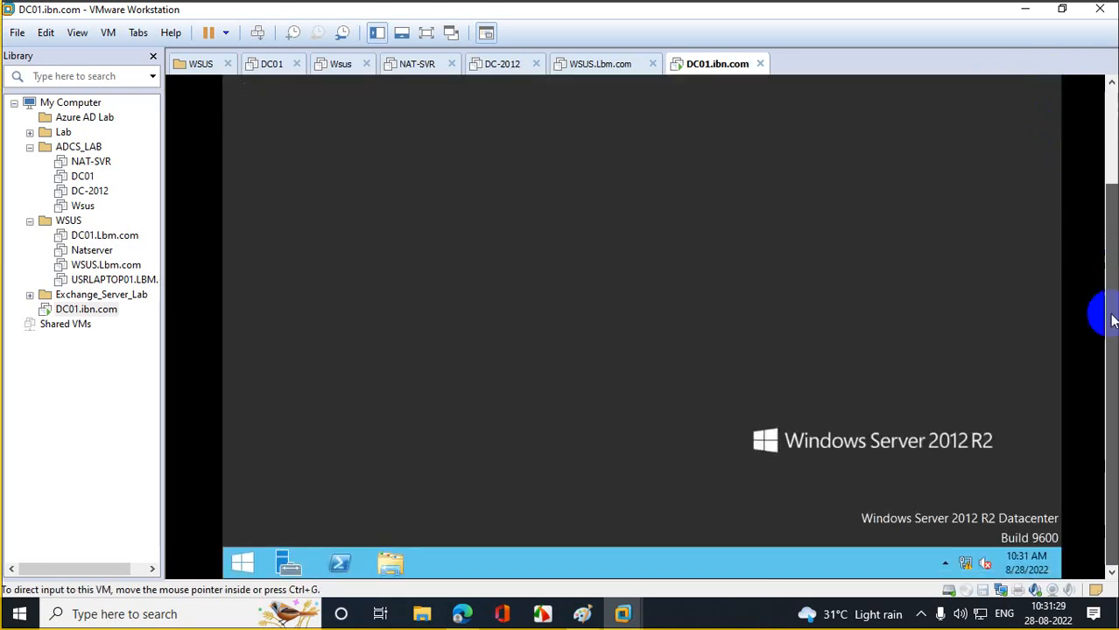
left_click(243, 563)
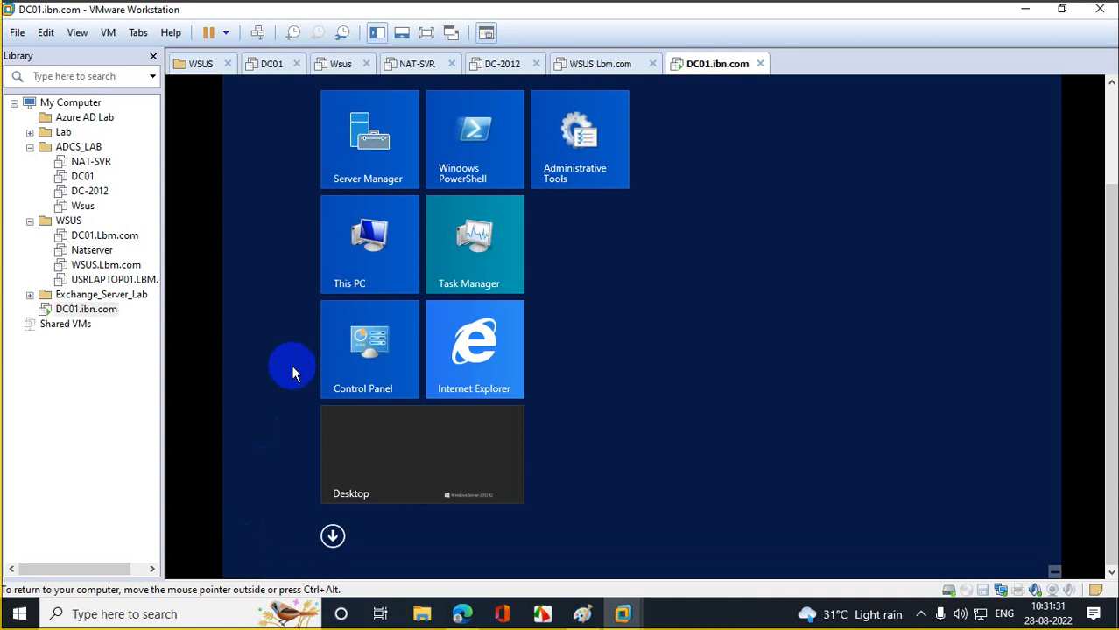
right_click(370, 239)
left_click(405, 289)
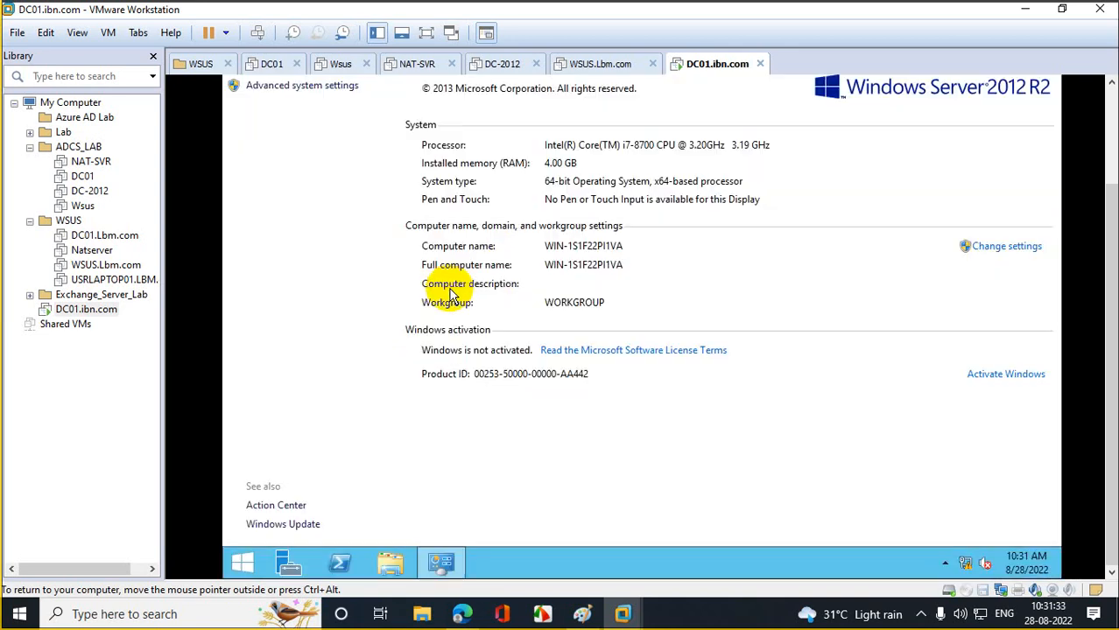
left_click(308, 87)
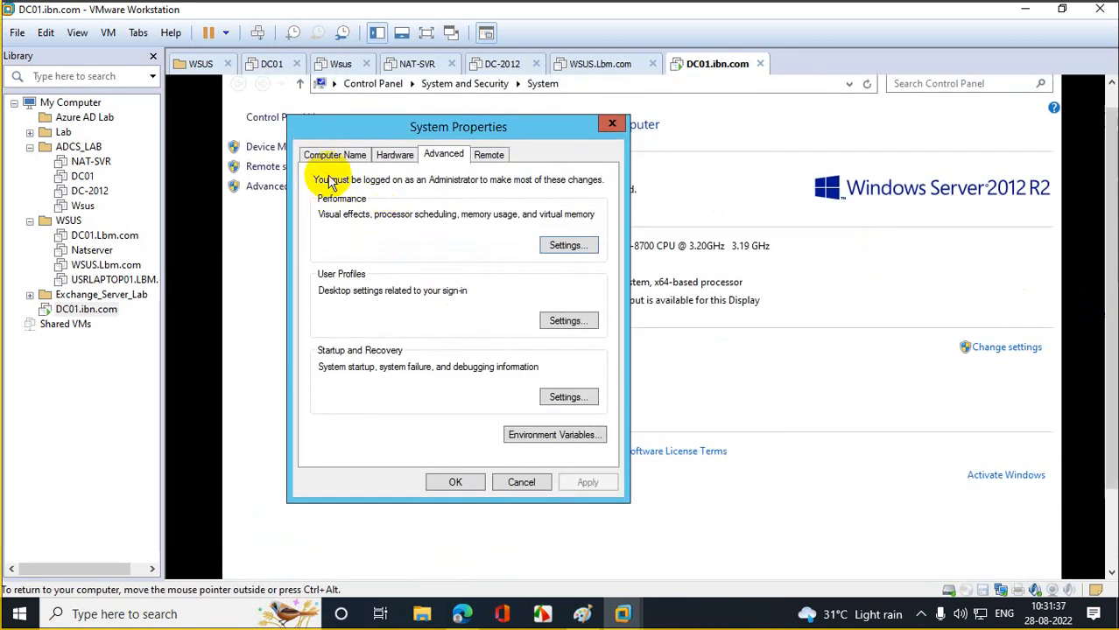
- Rename the computer to DC01 and restart the server now to apply it
left_click(332, 156)
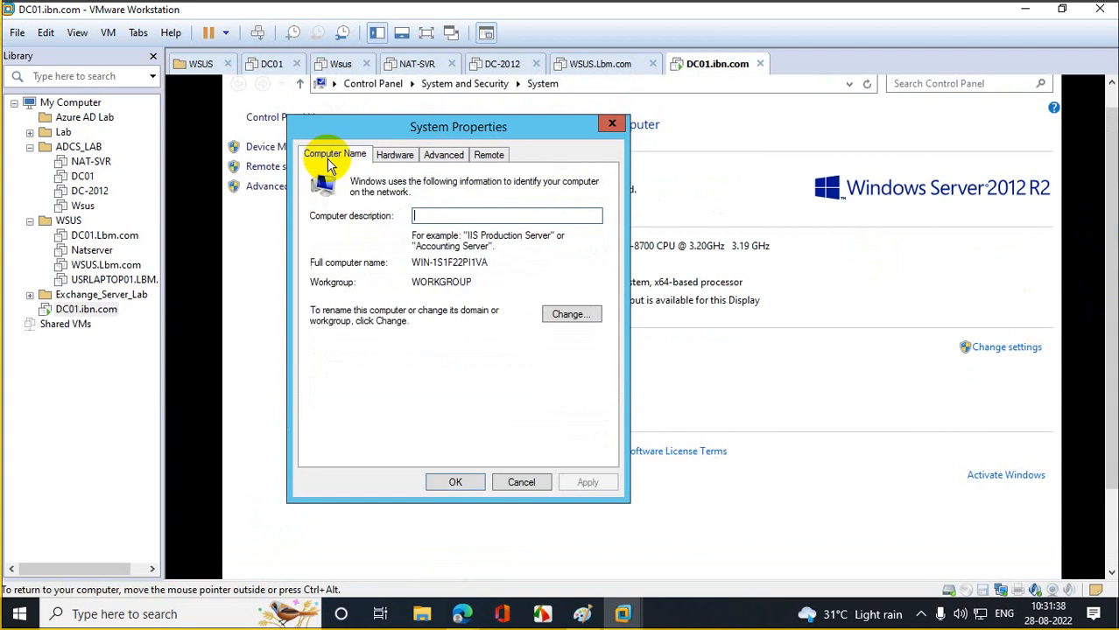
left_click(569, 315)
type("DC01")
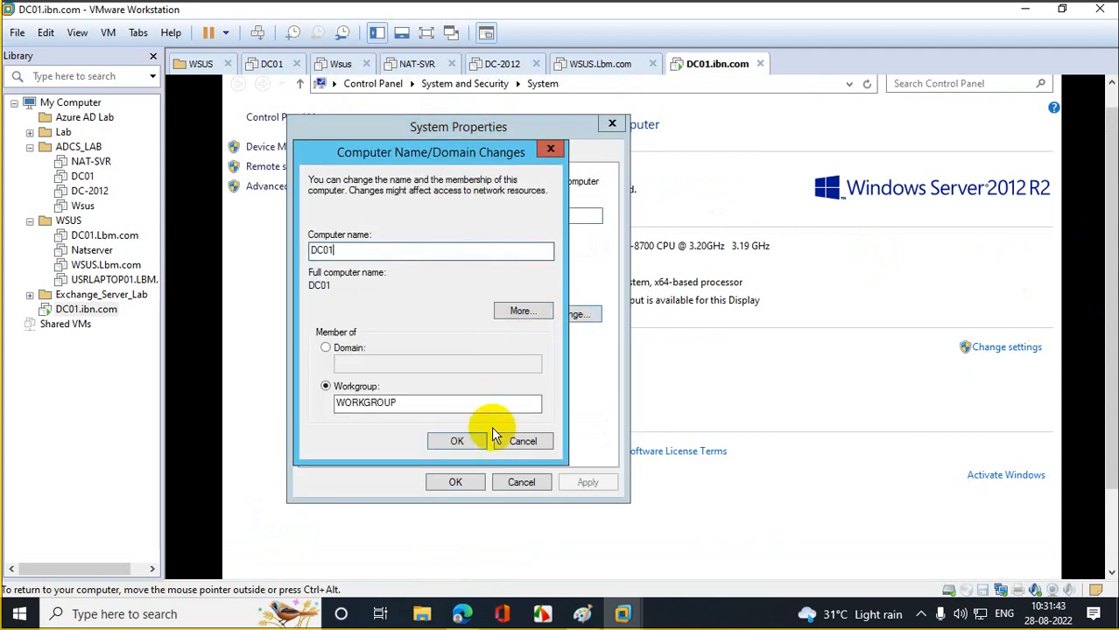
left_click(465, 439)
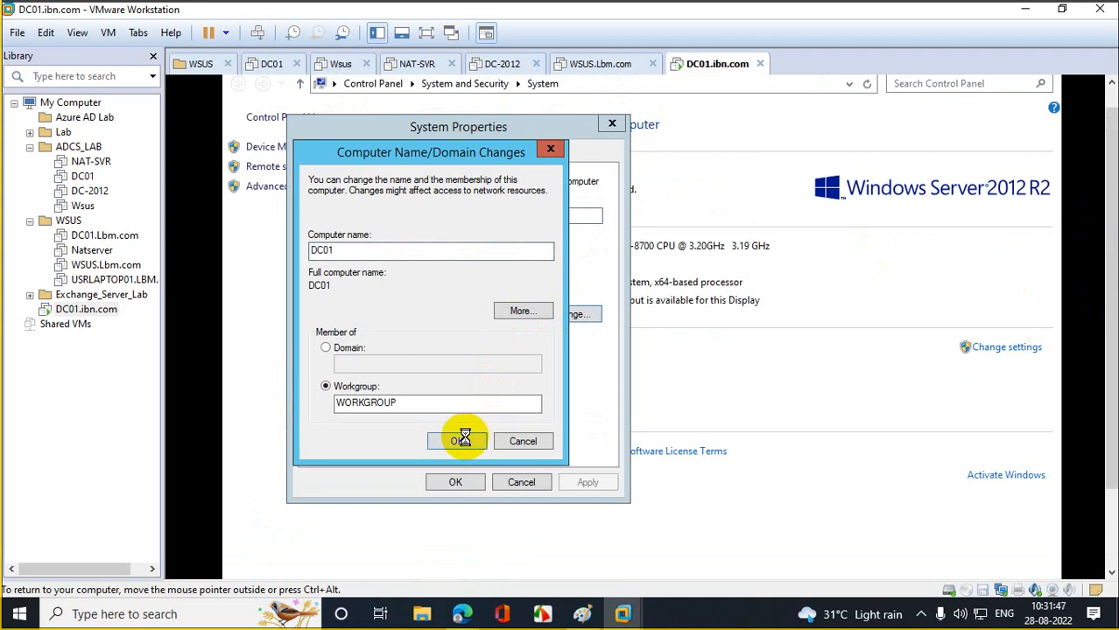
left_click(744, 378)
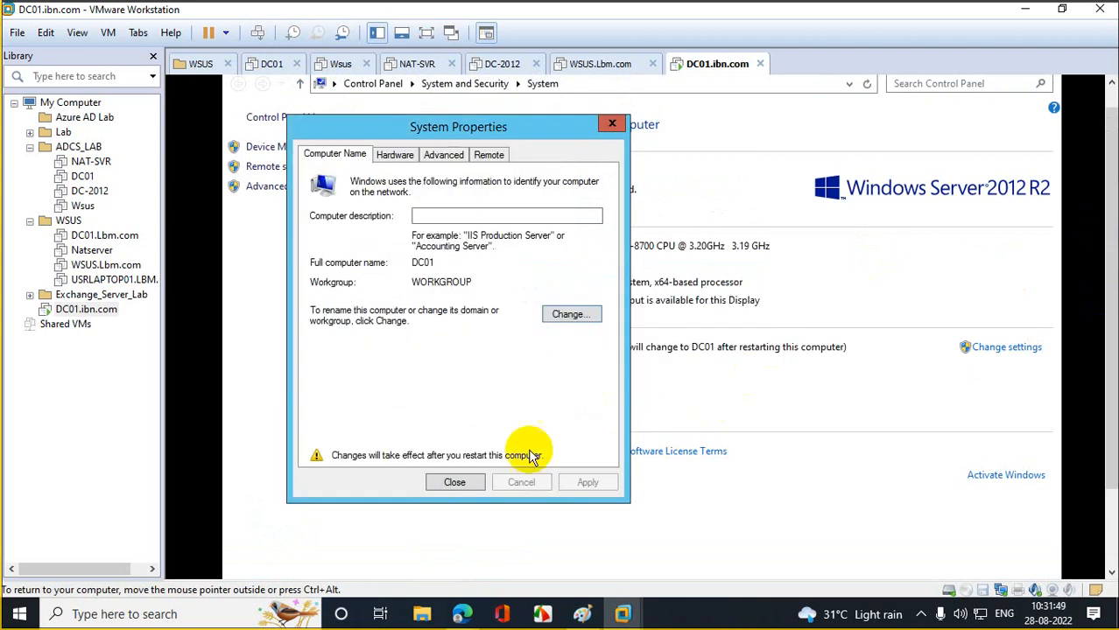
left_click(455, 482)
left_click(629, 378)
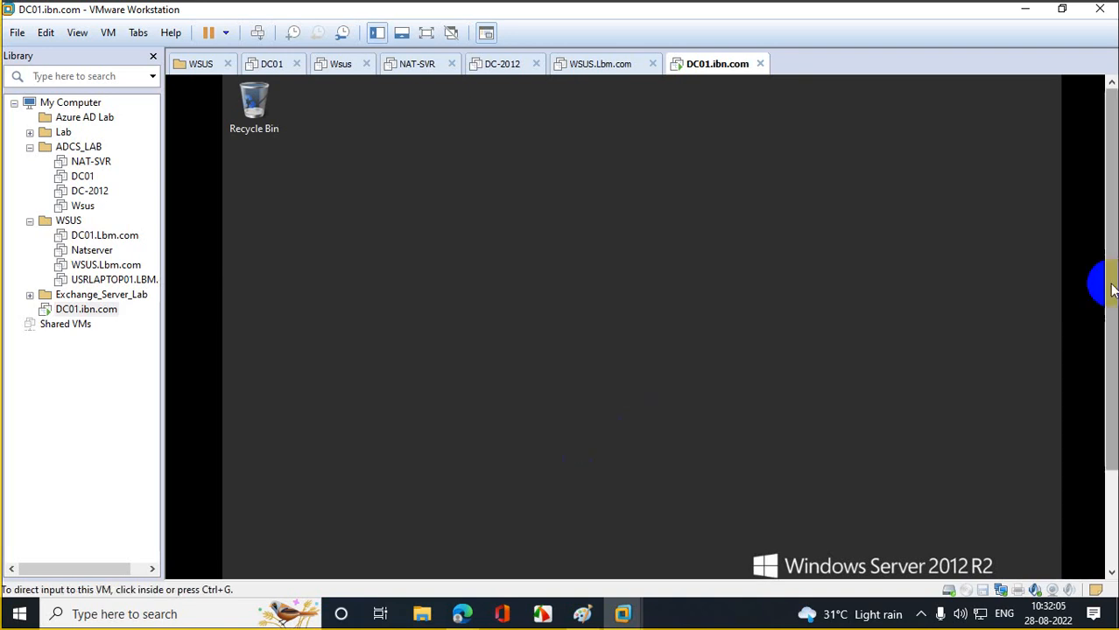
right_click(238, 563)
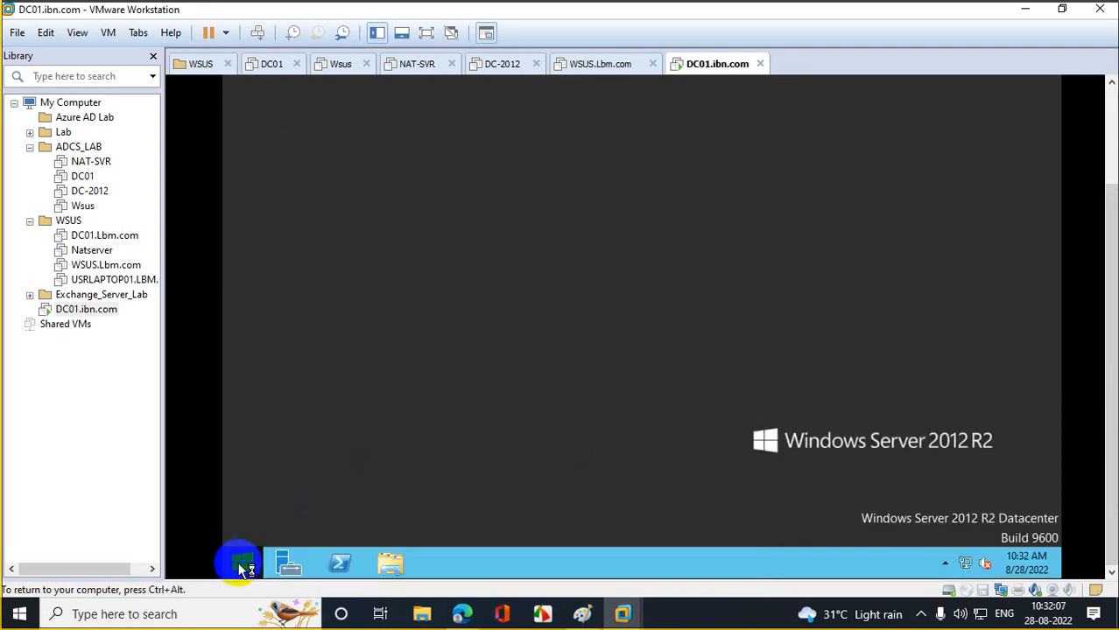
left_click(315, 516)
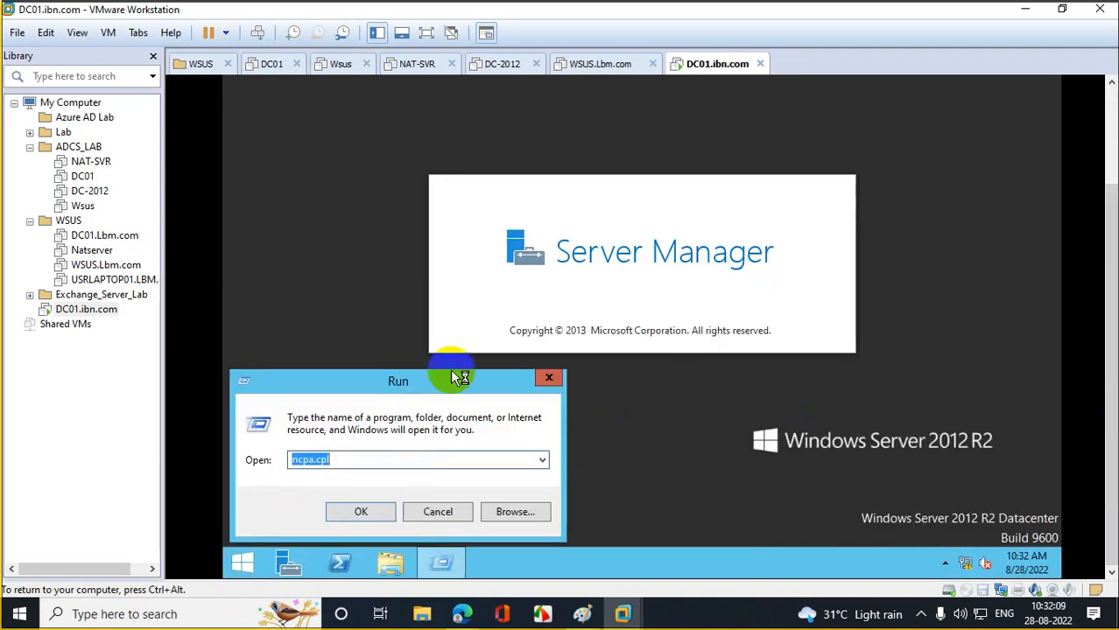
key("Return")
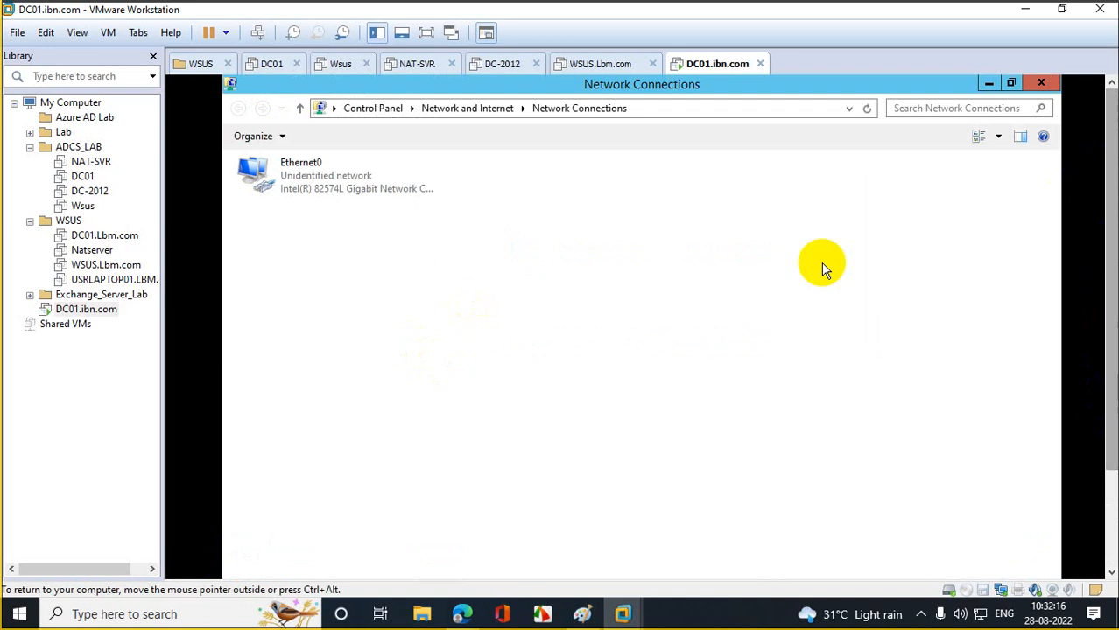
right_click(294, 169)
left_click(378, 318)
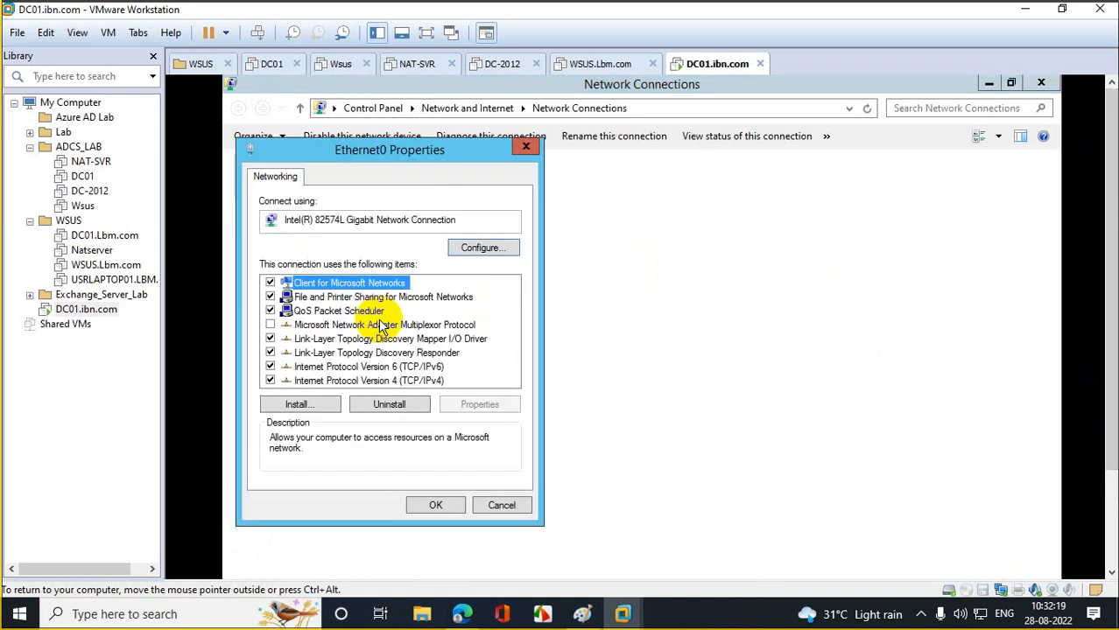
double_click(397, 382)
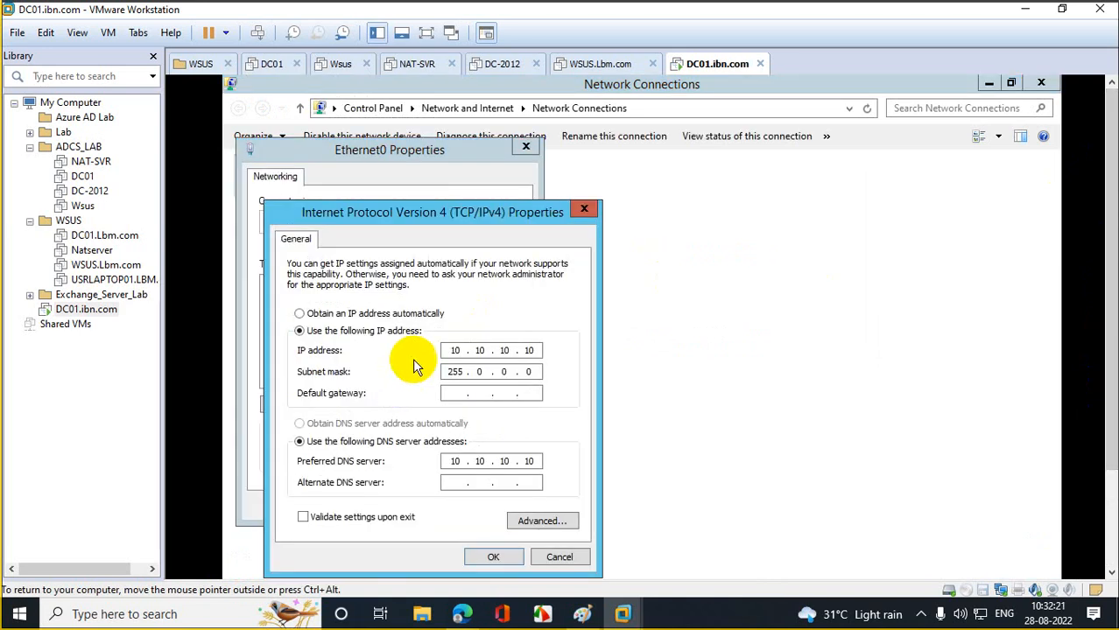
left_click(584, 212)
left_click(525, 147)
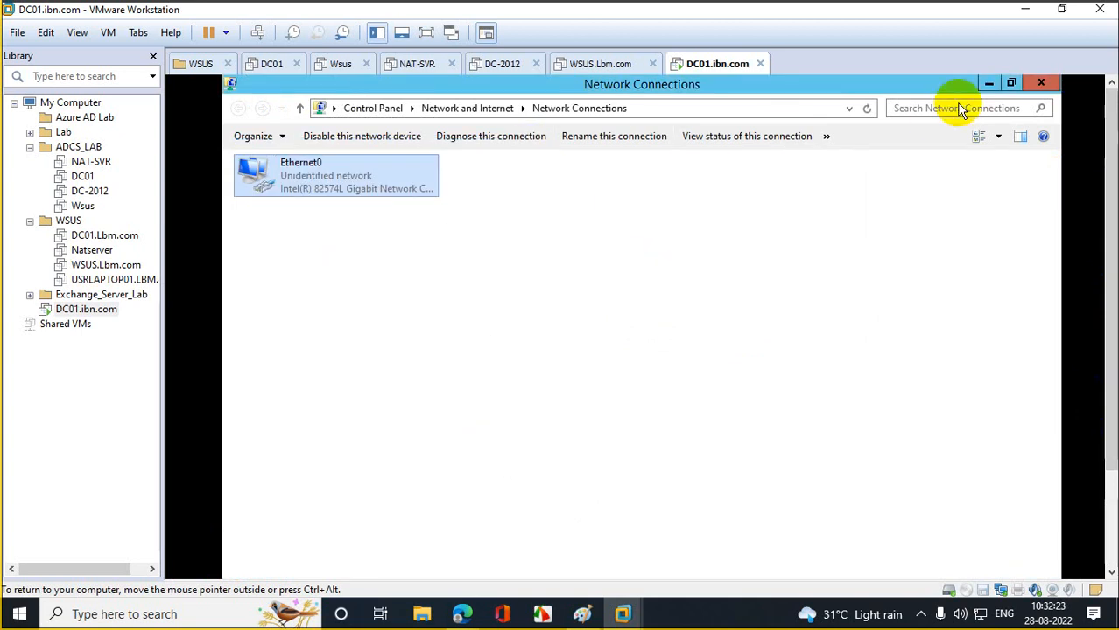
left_click(1041, 83)
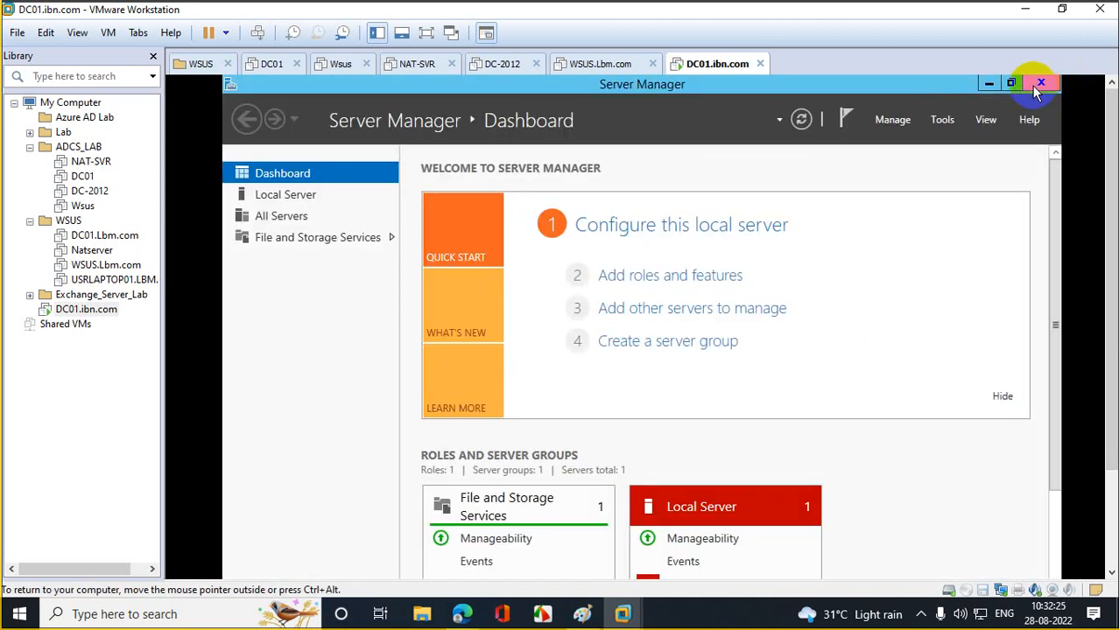
left_click(1039, 84)
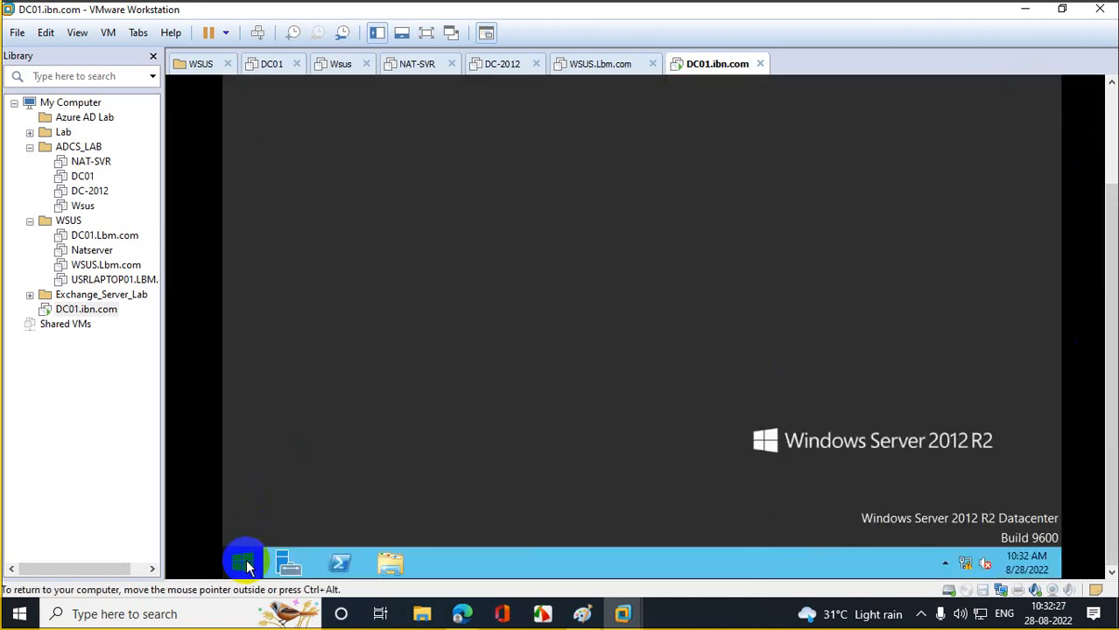
left_click(246, 567)
right_click(372, 235)
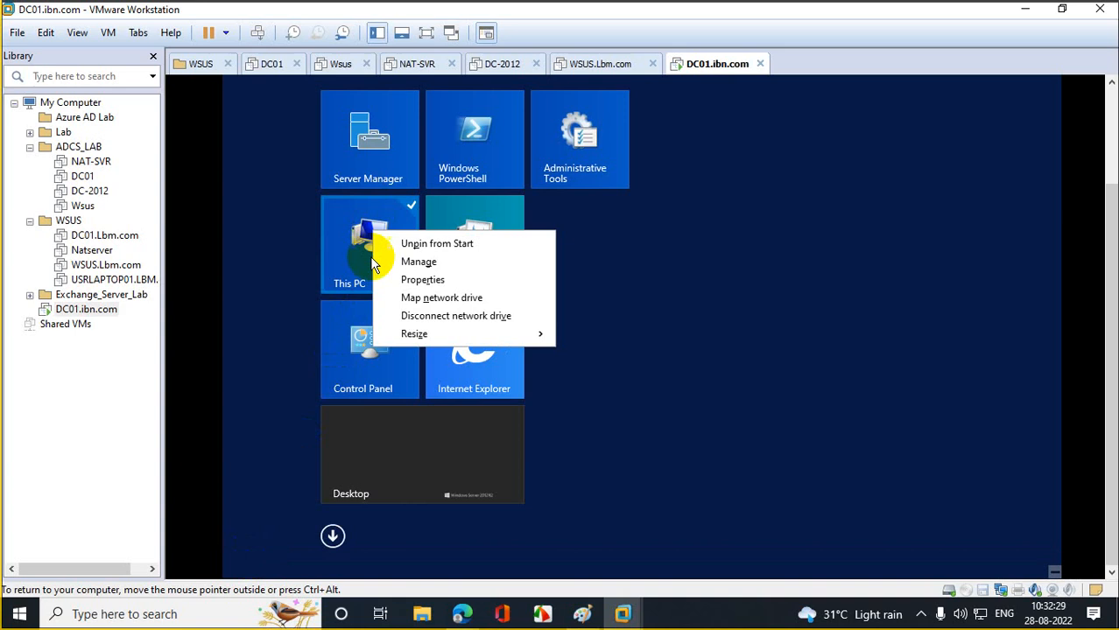
left_click(417, 280)
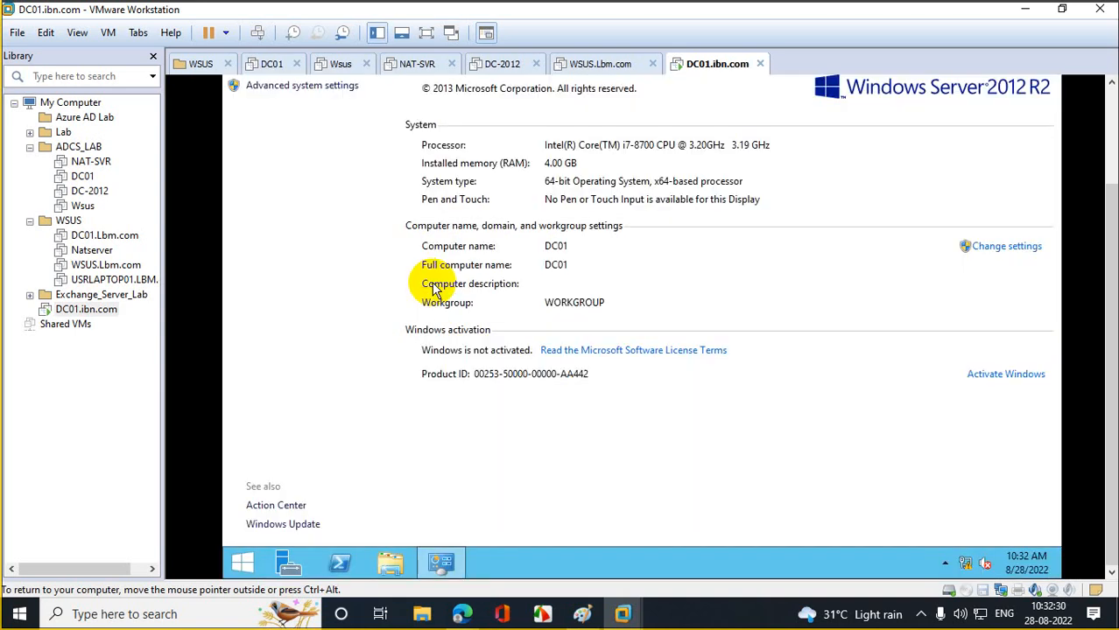
left_click(318, 88)
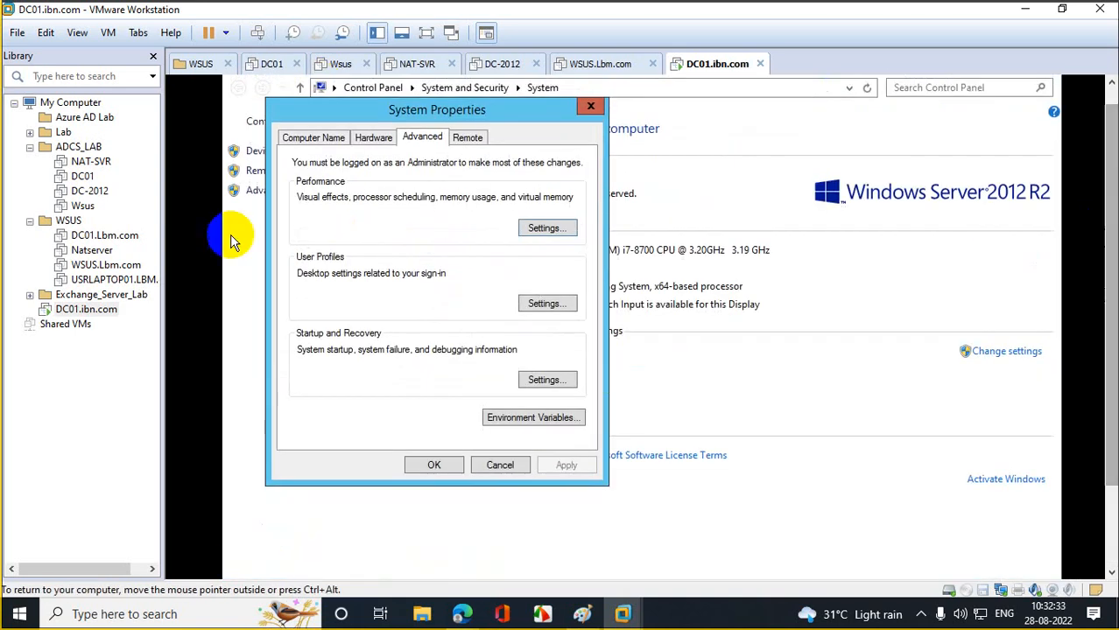
left_click(306, 137)
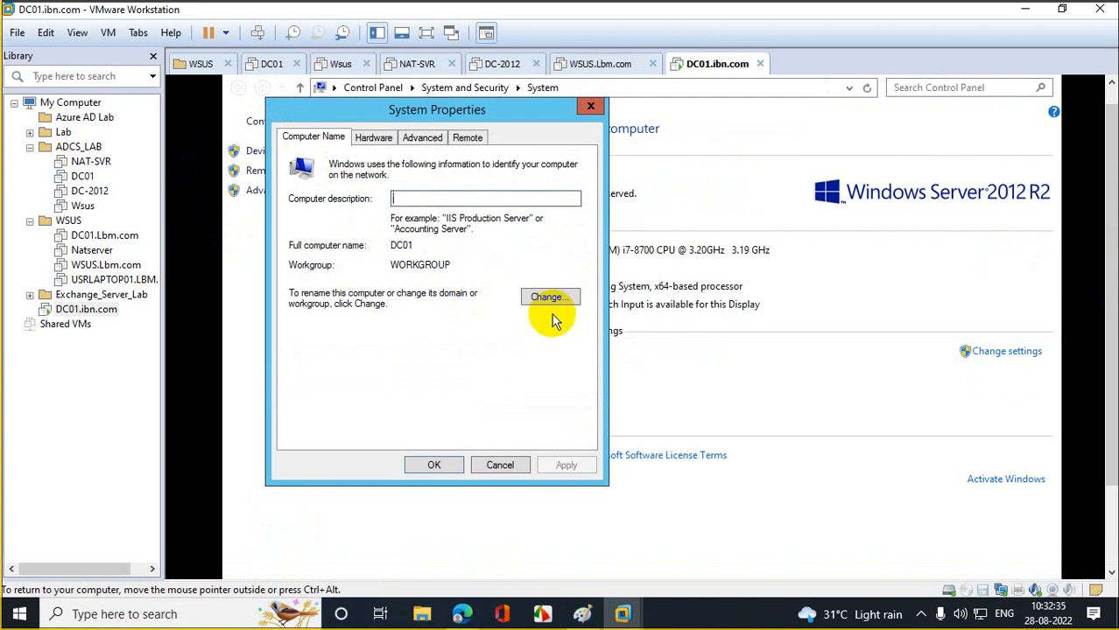
left_click(588, 107)
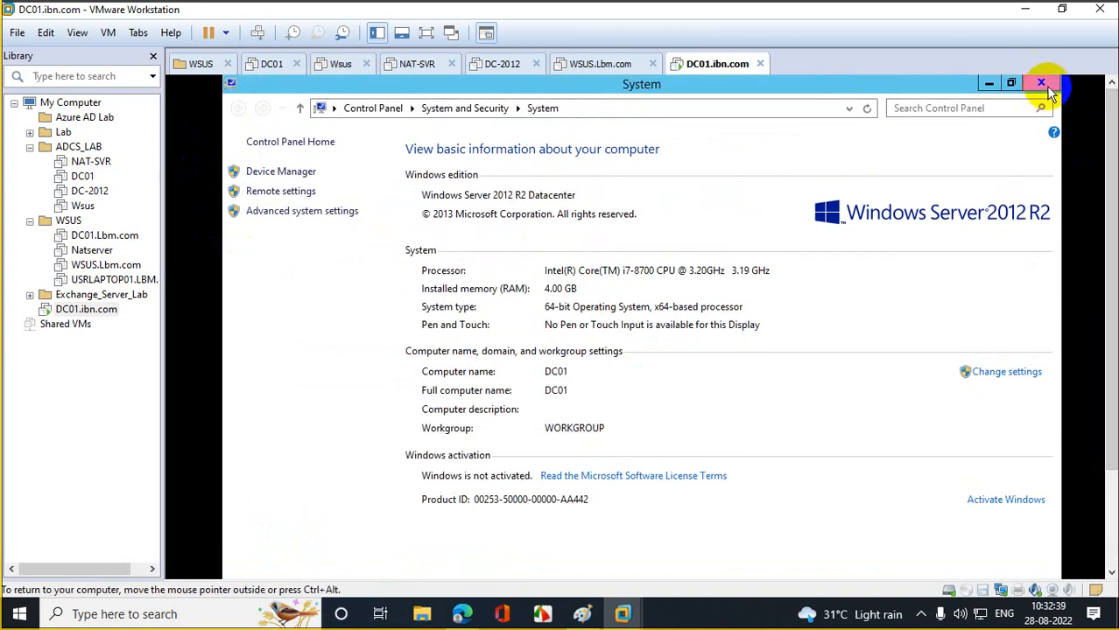
left_click(1041, 84)
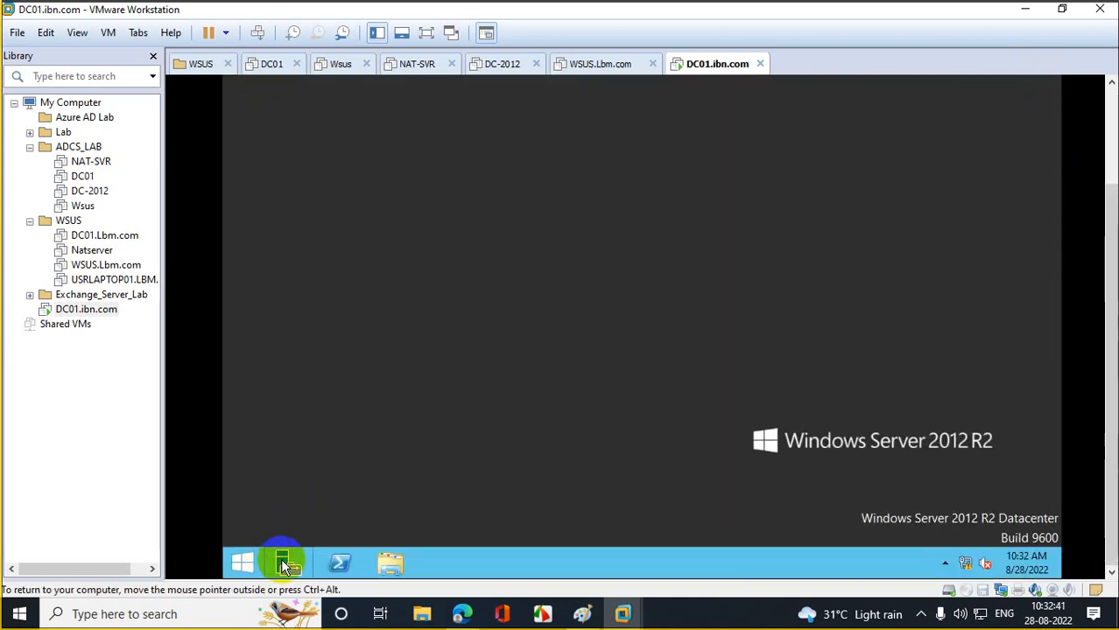
- Start a role-based Add Roles and Features install targeting the DC01 server
left_click(282, 565)
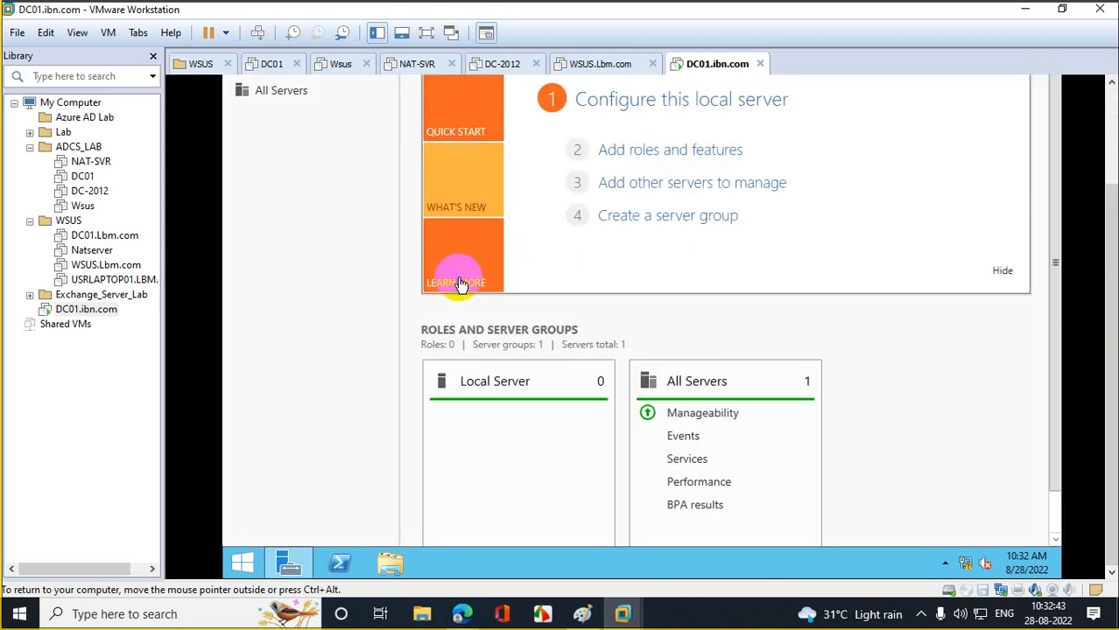
left_click(670, 150)
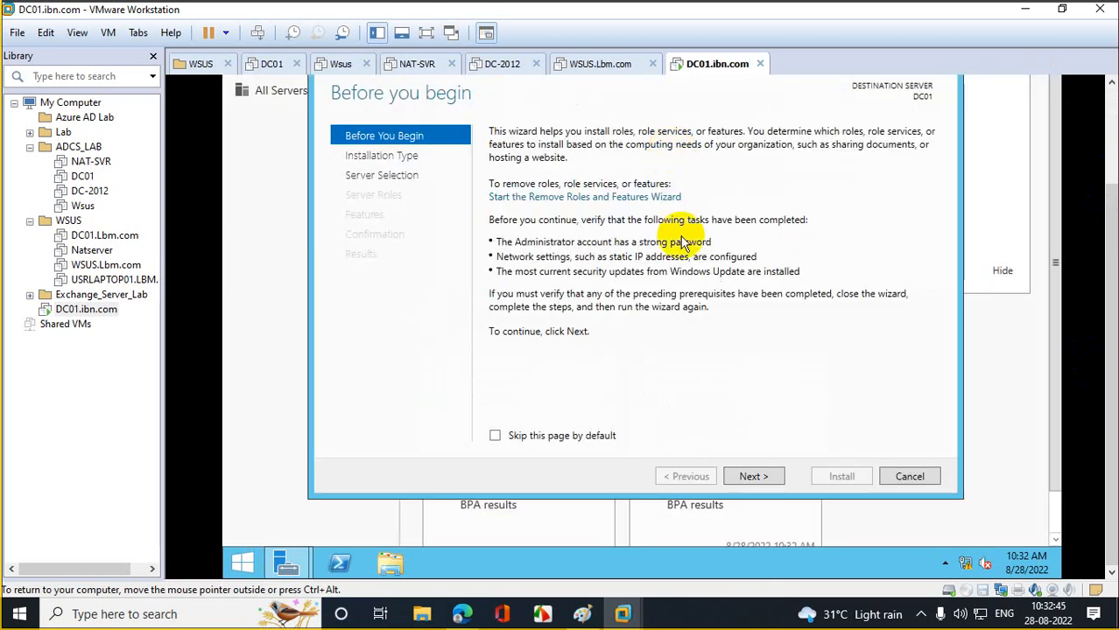
left_click(767, 475)
left_click(767, 475)
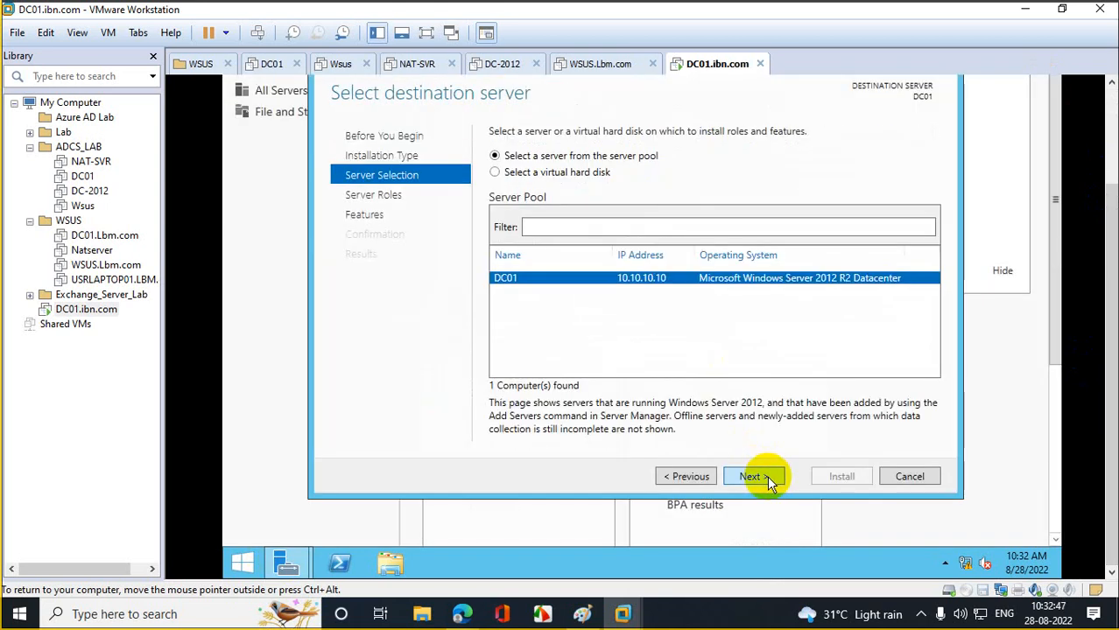
left_click(766, 475)
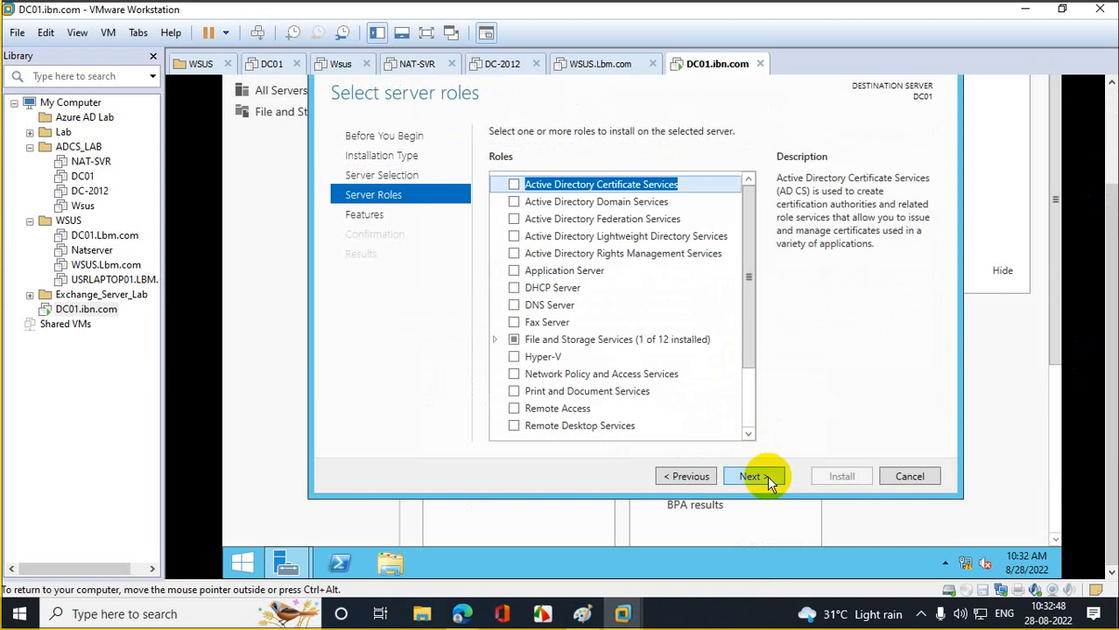
- Select Active Directory Domain Services with its management features and install it
left_click(597, 204)
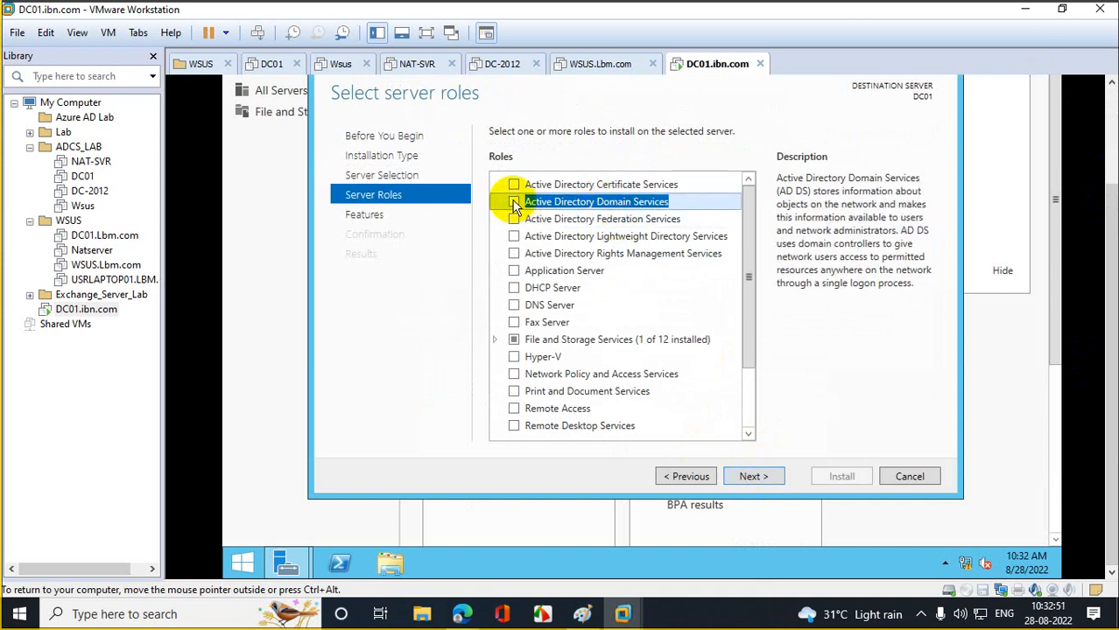
left_click(514, 203)
left_click(672, 408)
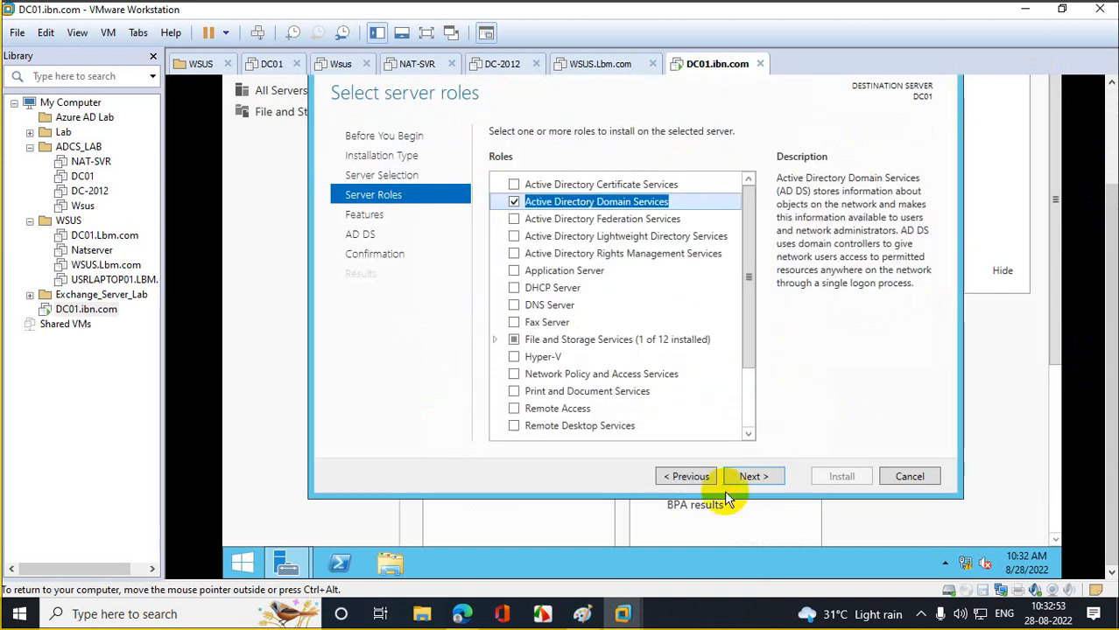
left_click(755, 477)
left_click(754, 477)
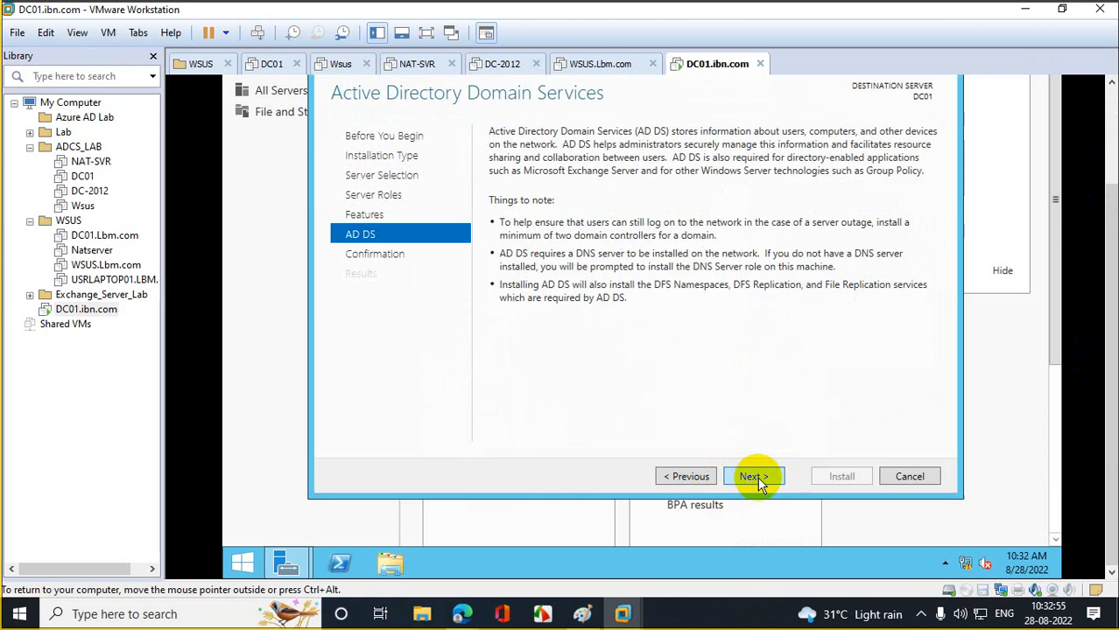
left_click(755, 478)
left_click(823, 484)
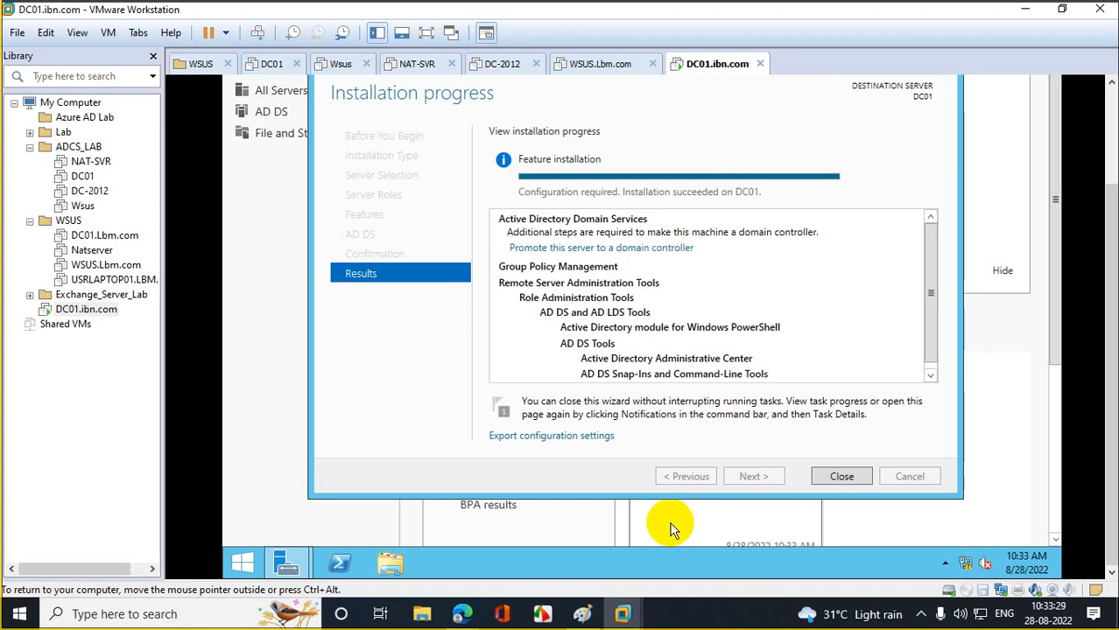
- Begin promoting DC01 and choose Add a new forest with root domain IBN.com
left_click(619, 249)
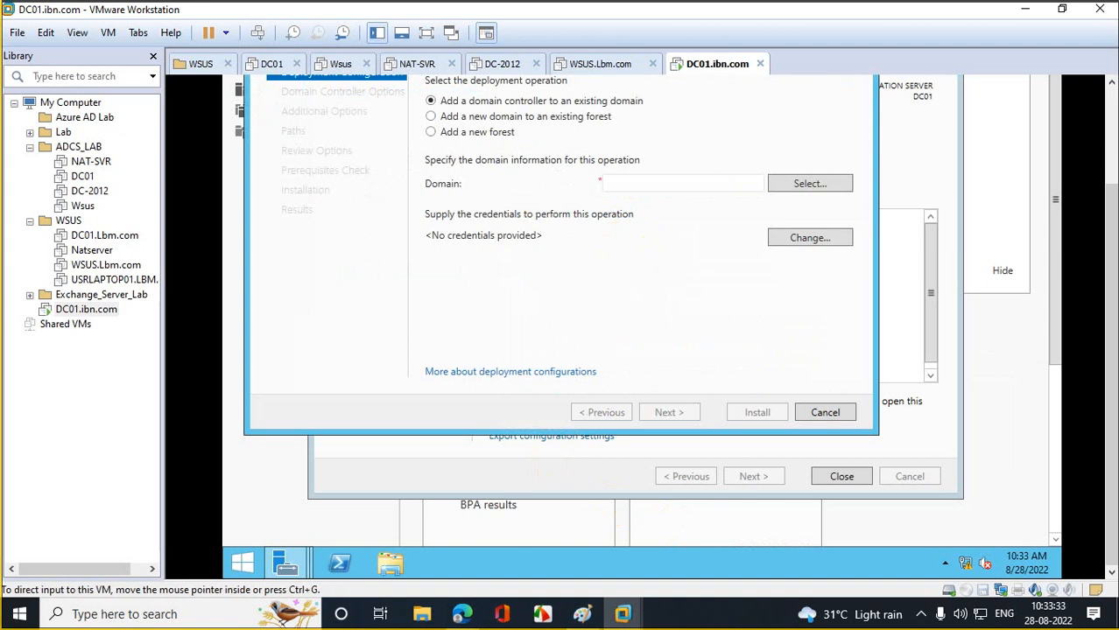
scroll(1111, 219, "up", 3)
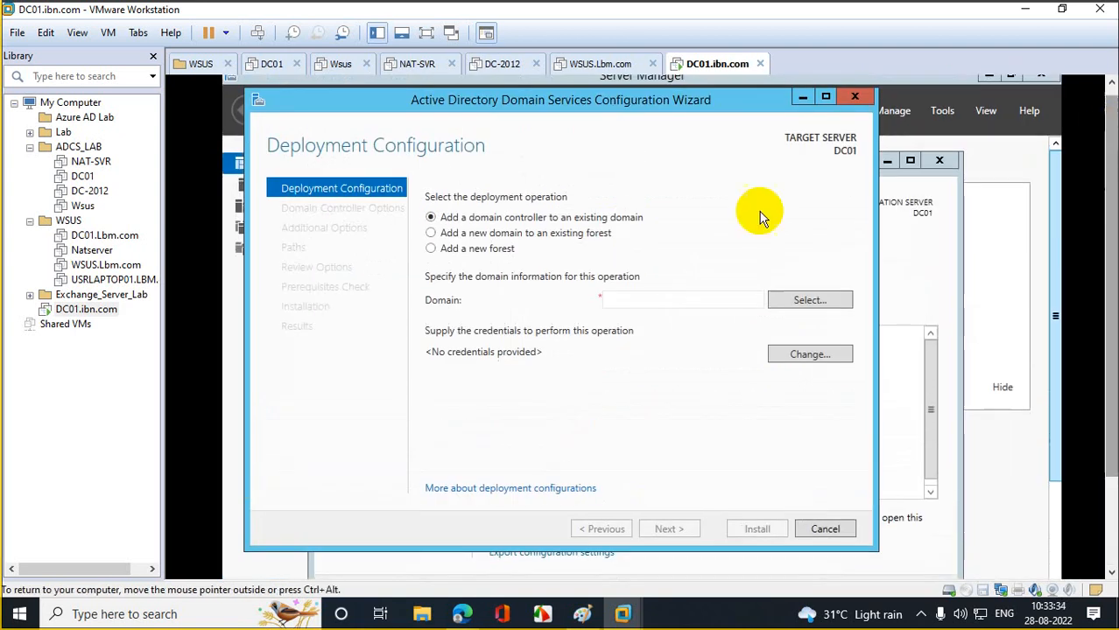
left_click(446, 249)
left_click(622, 299)
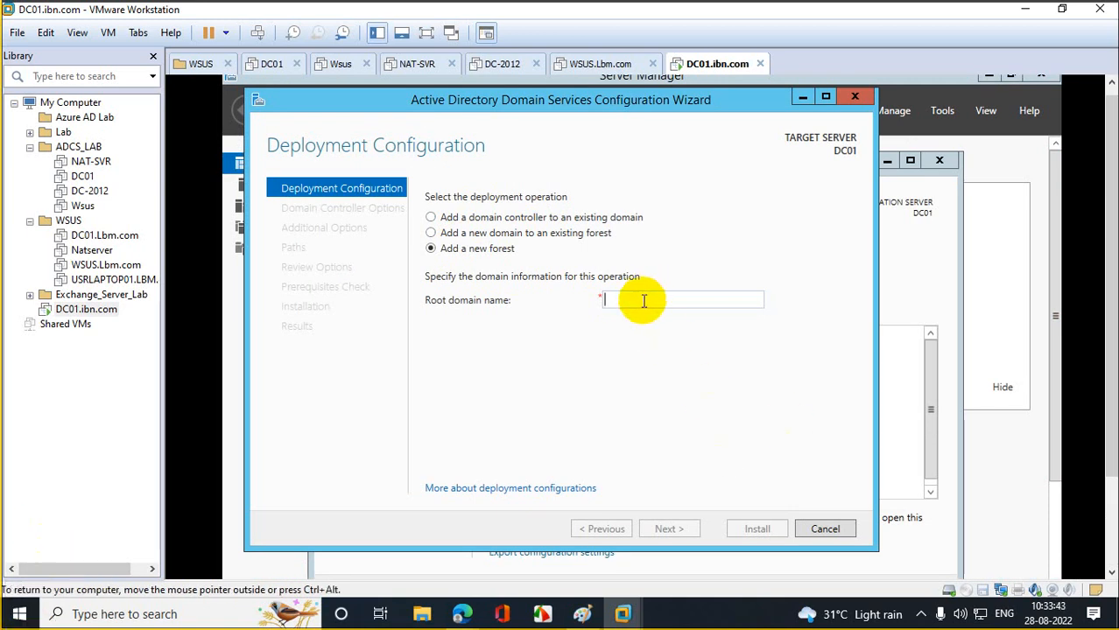
type("iBN")
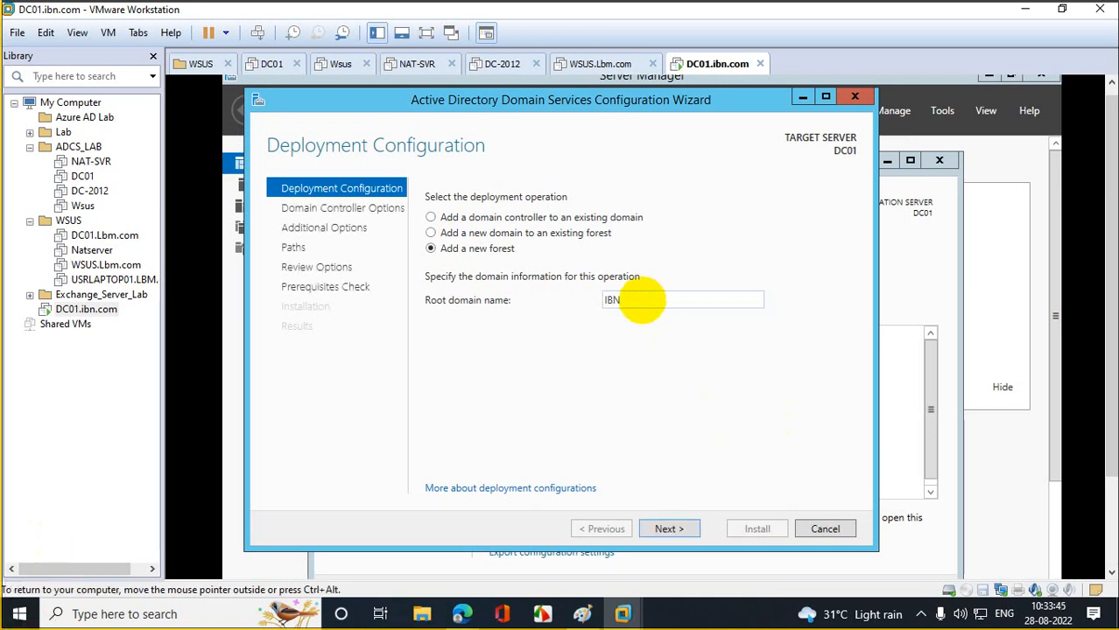
type(".com")
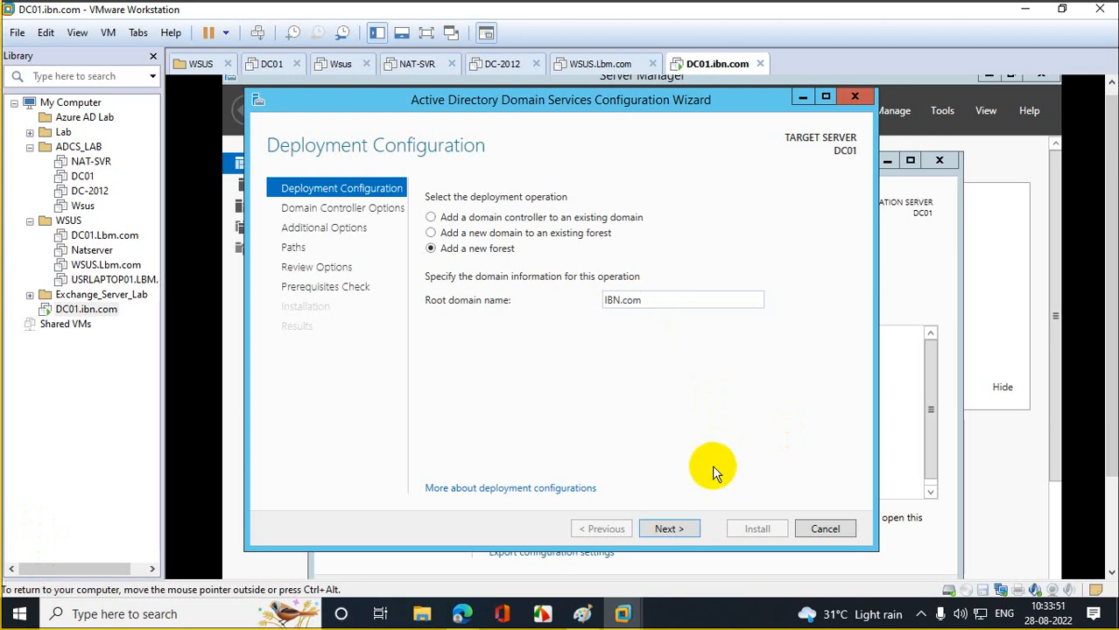
- Enter and confirm the Directory Services Restore Mode password
left_click(684, 527)
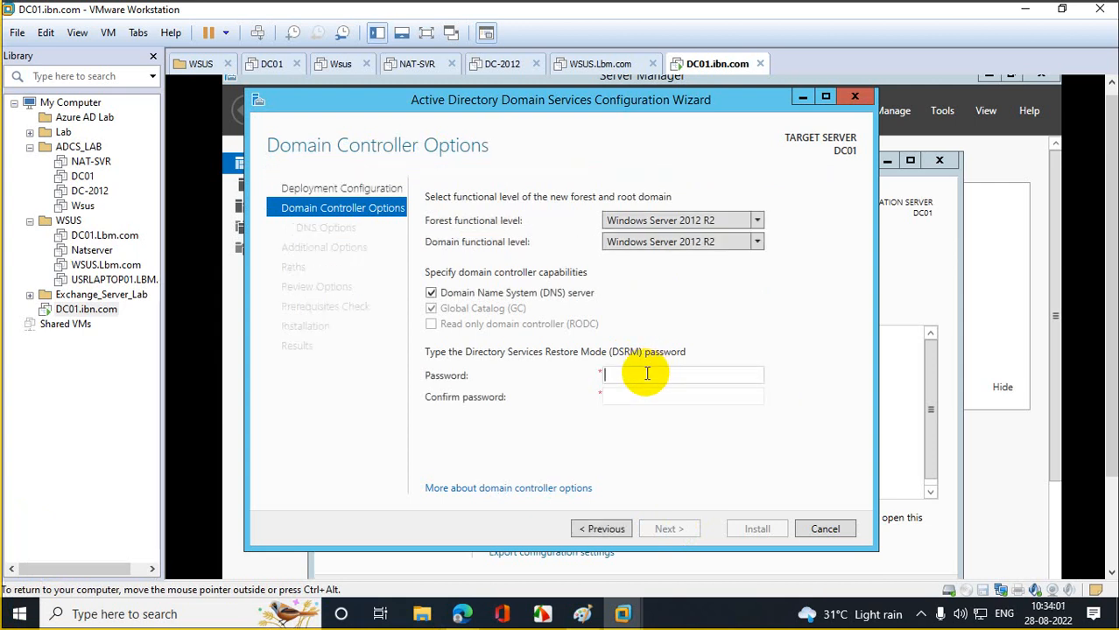
type("••••••••••••")
key("Tab")
type("••••••••••••")
key("Return")
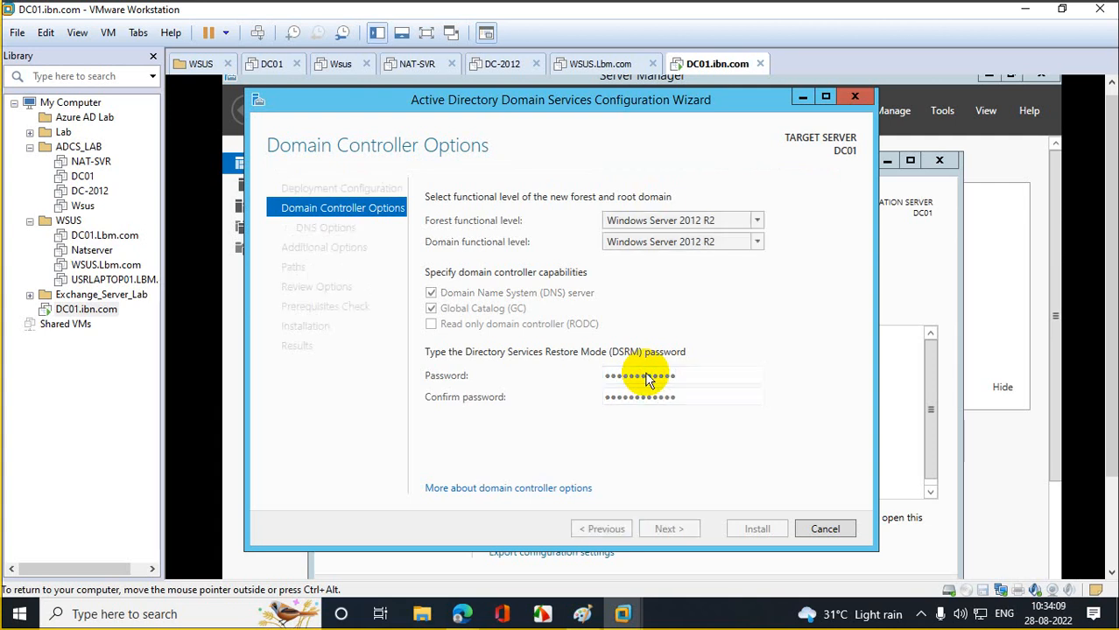
- Accept the default DNS options, NetBIOS name IBN and database/SYSVOL paths
left_click(680, 530)
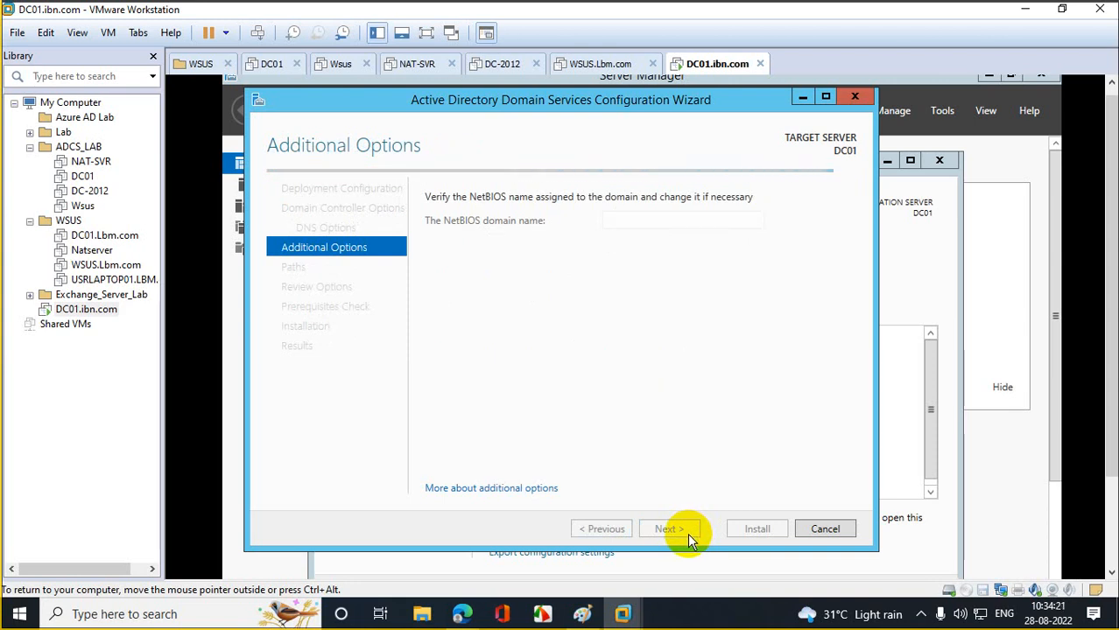
left_click(669, 528)
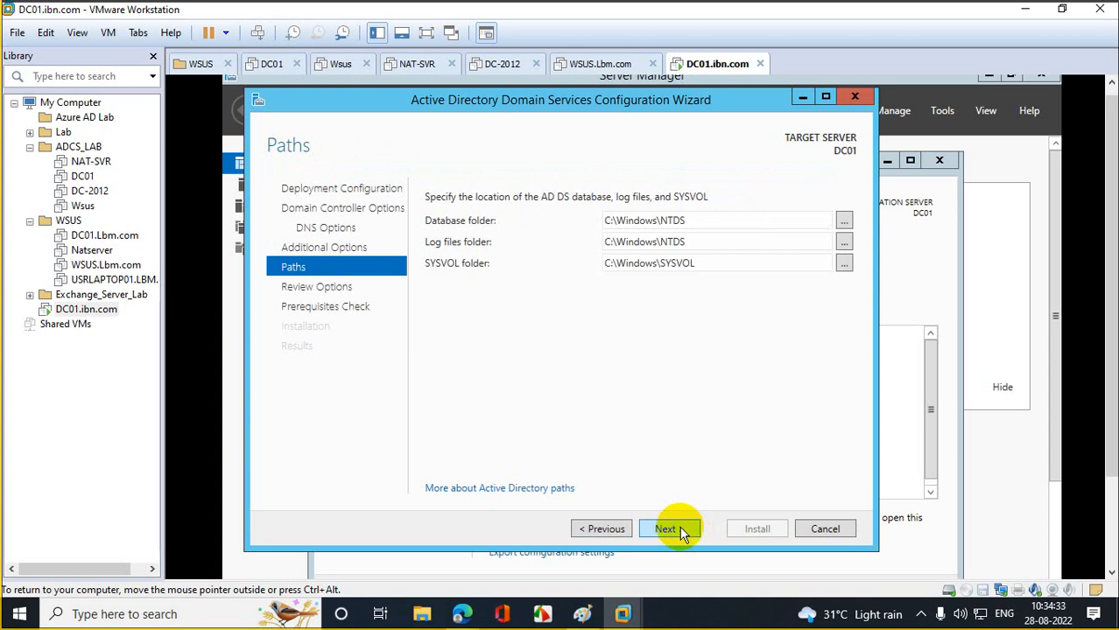
left_click(680, 528)
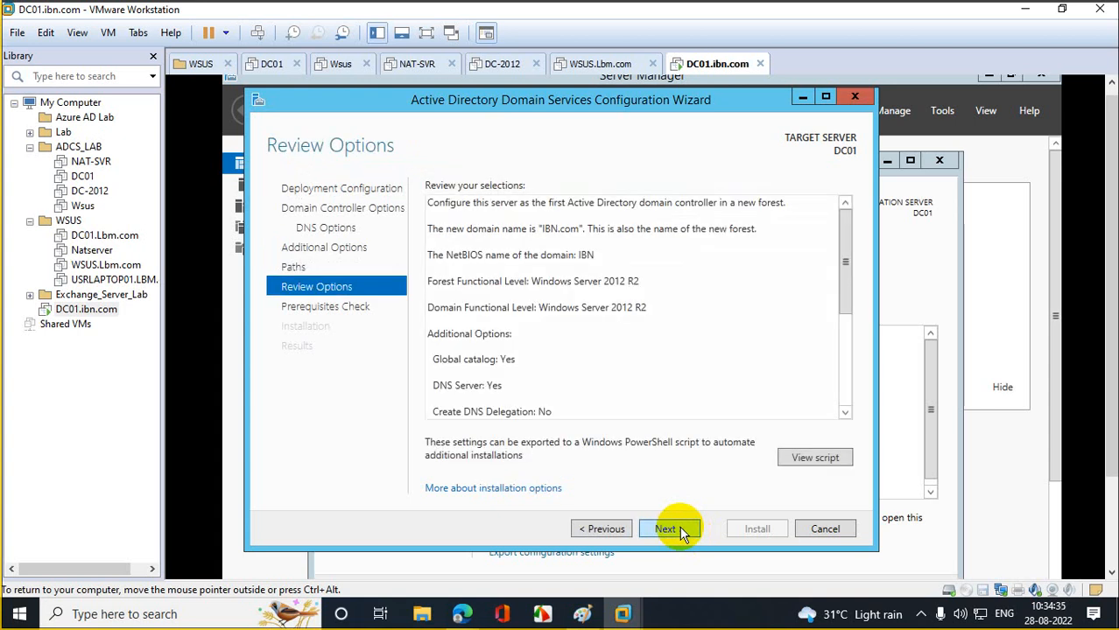
- Run the prerequisites check, which fails on the local Administrator password requirement
left_click(680, 527)
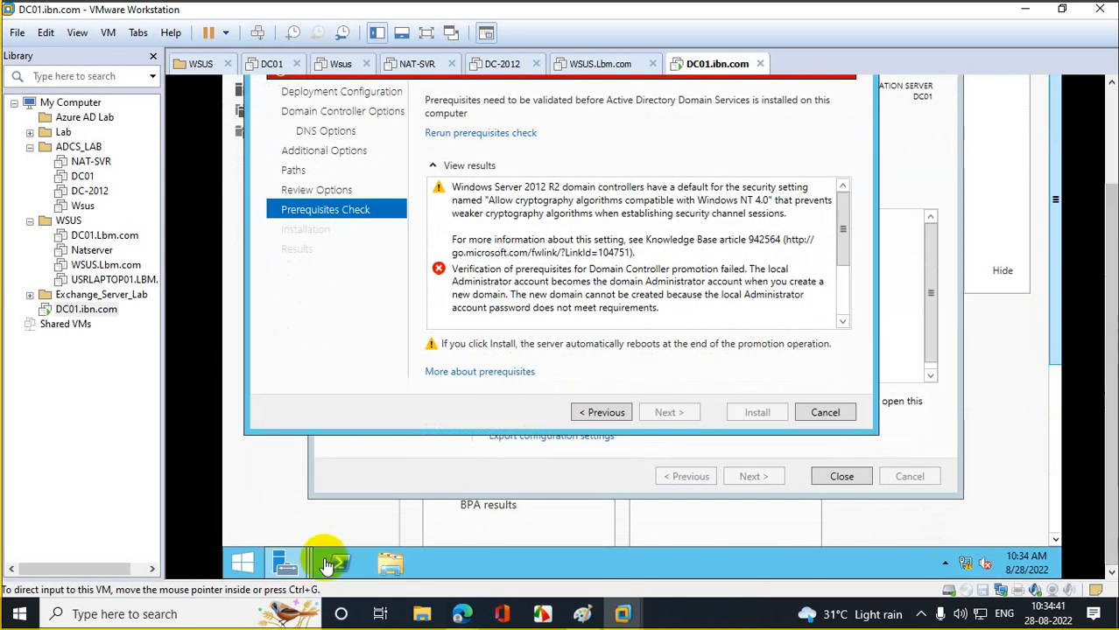
right_click(340, 567)
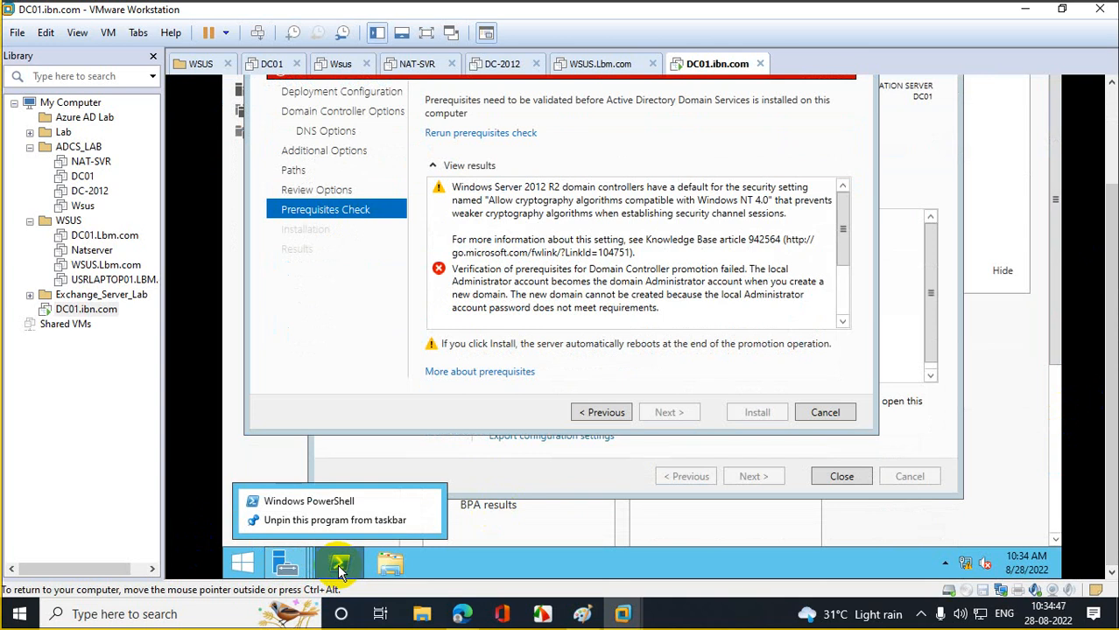
- Search for cmd and launch Command Prompt as administrator, approving the UAC prompt
left_click(247, 563)
left_click(243, 564)
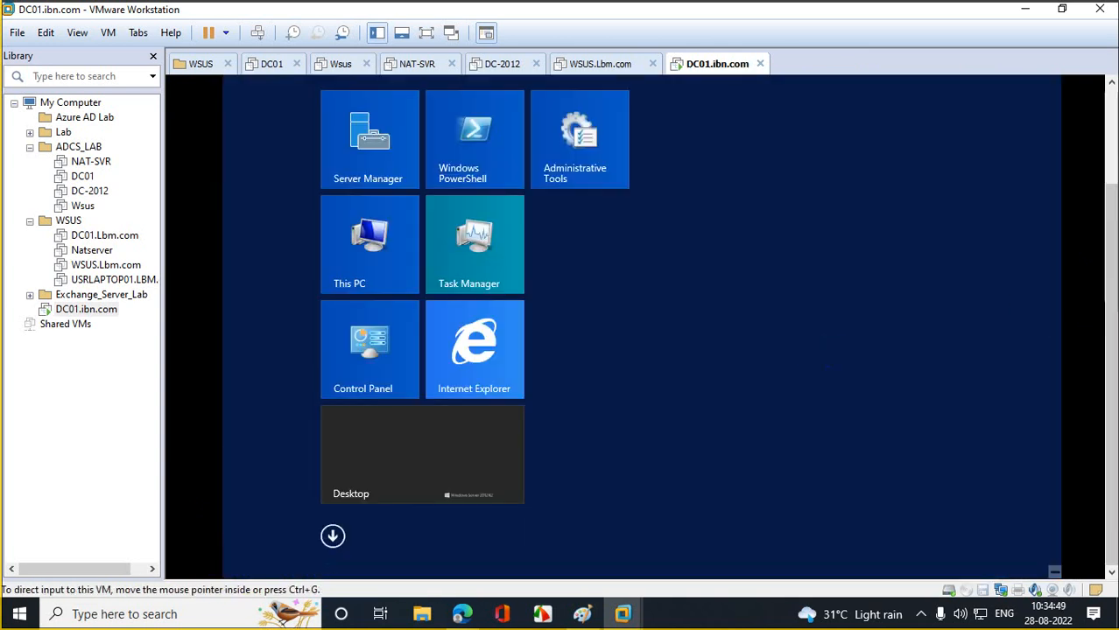
left_click(1007, 145)
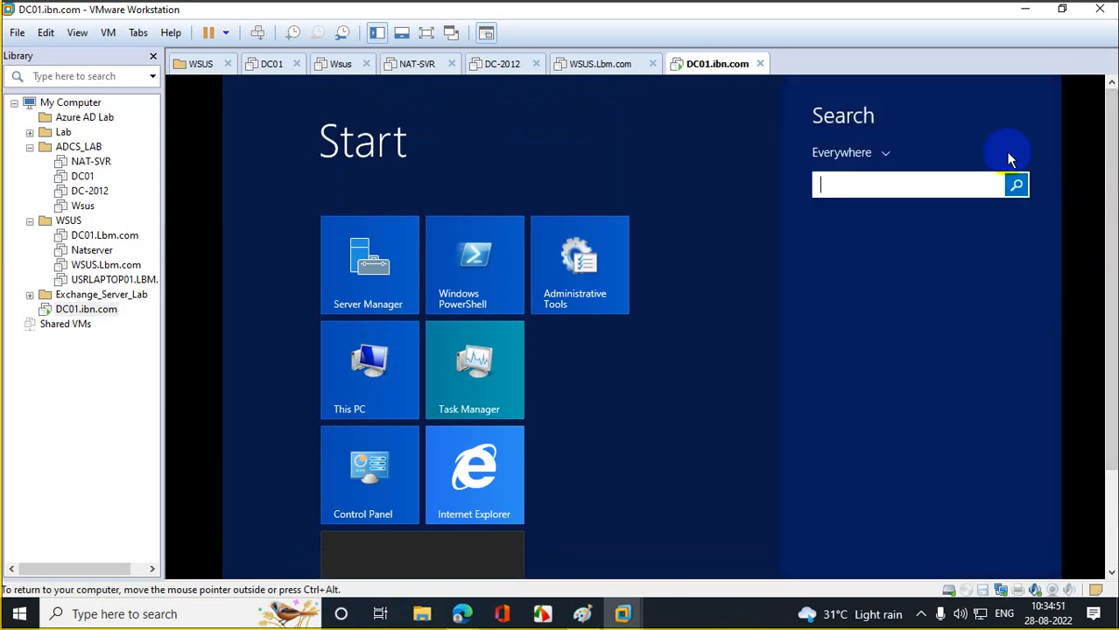
type("cmd")
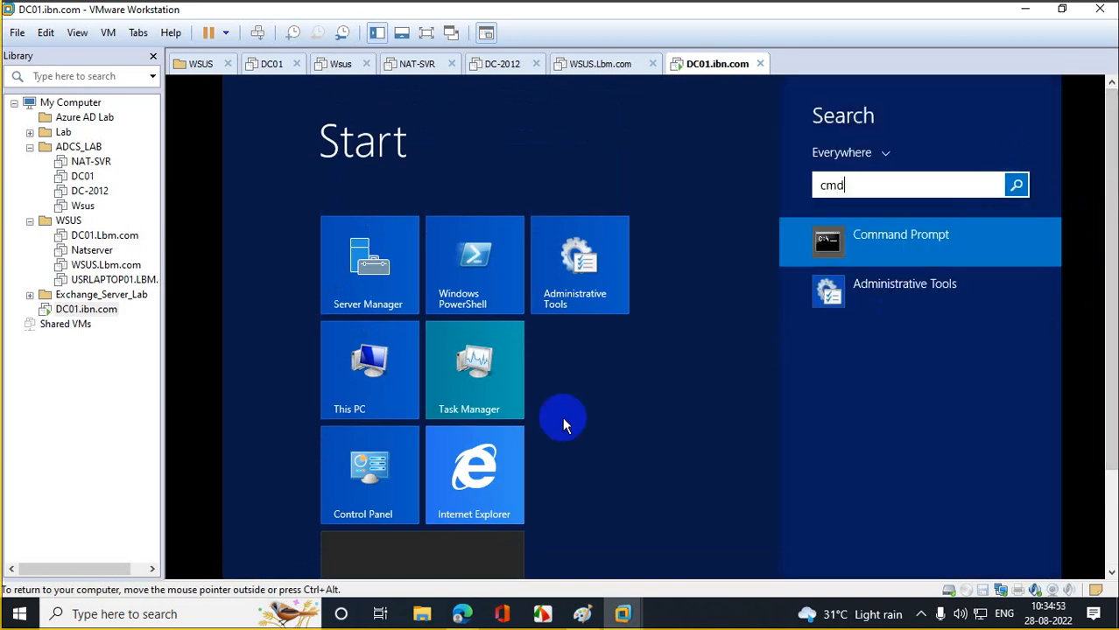
right_click(902, 234)
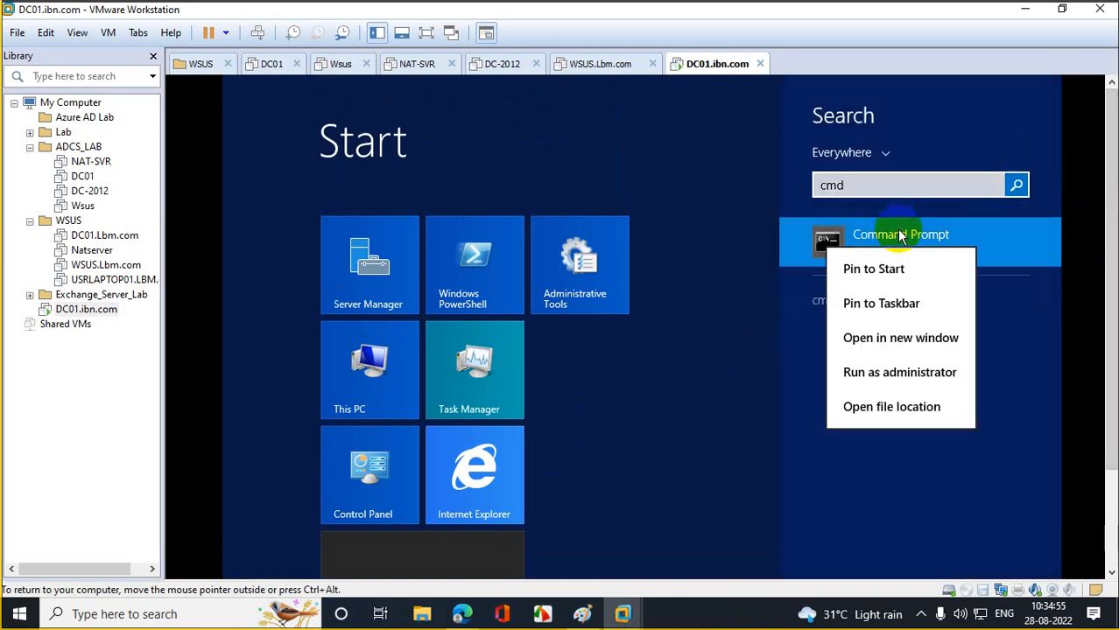
left_click(910, 372)
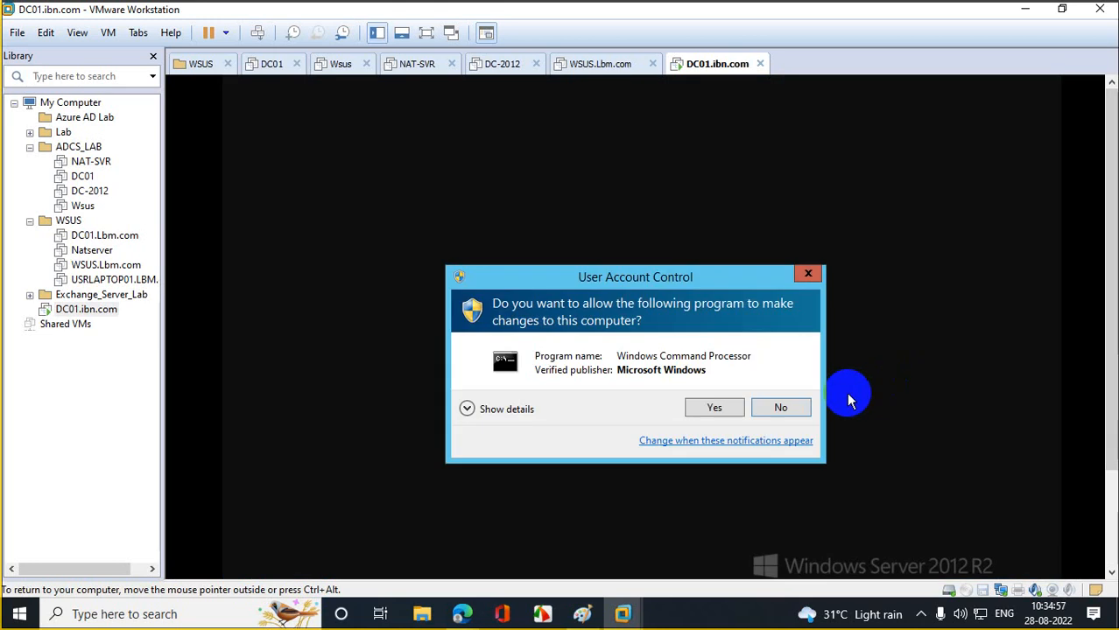
left_click(719, 406)
left_click(580, 266)
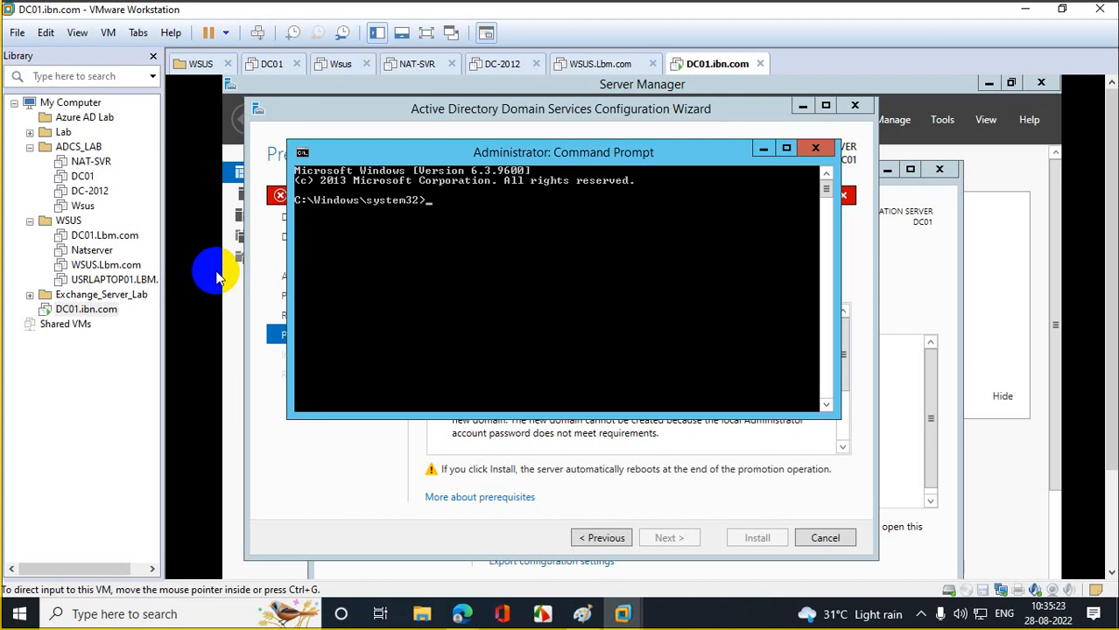
- Reset the local Administrator password with net user Administrator and a new password, then close the prompt
left_click(445, 306)
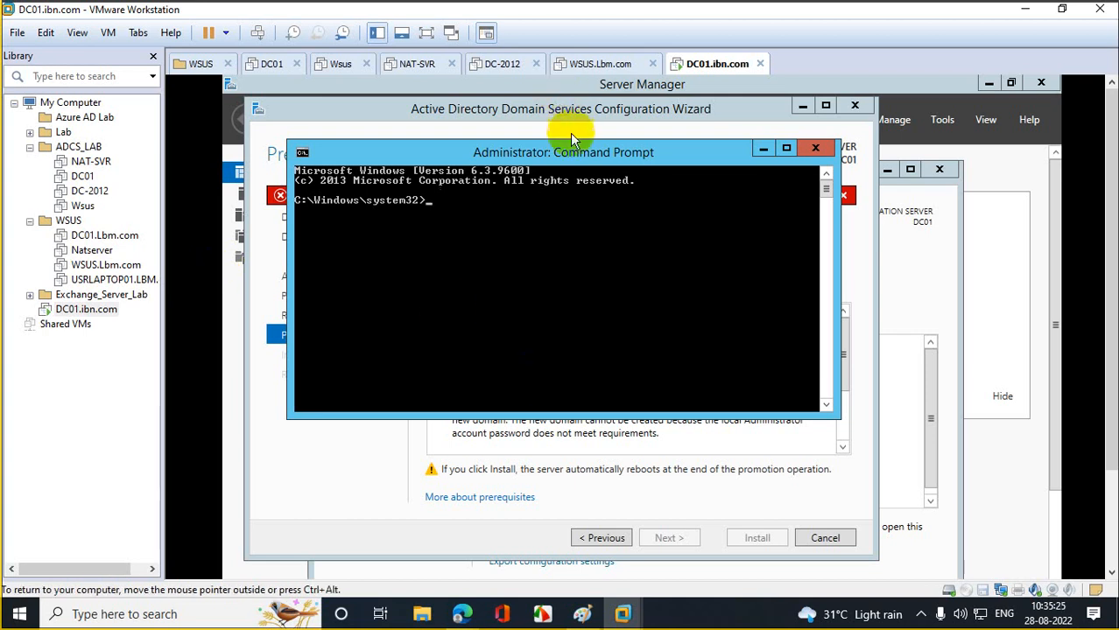
left_click_drag(570, 157, 607, 182)
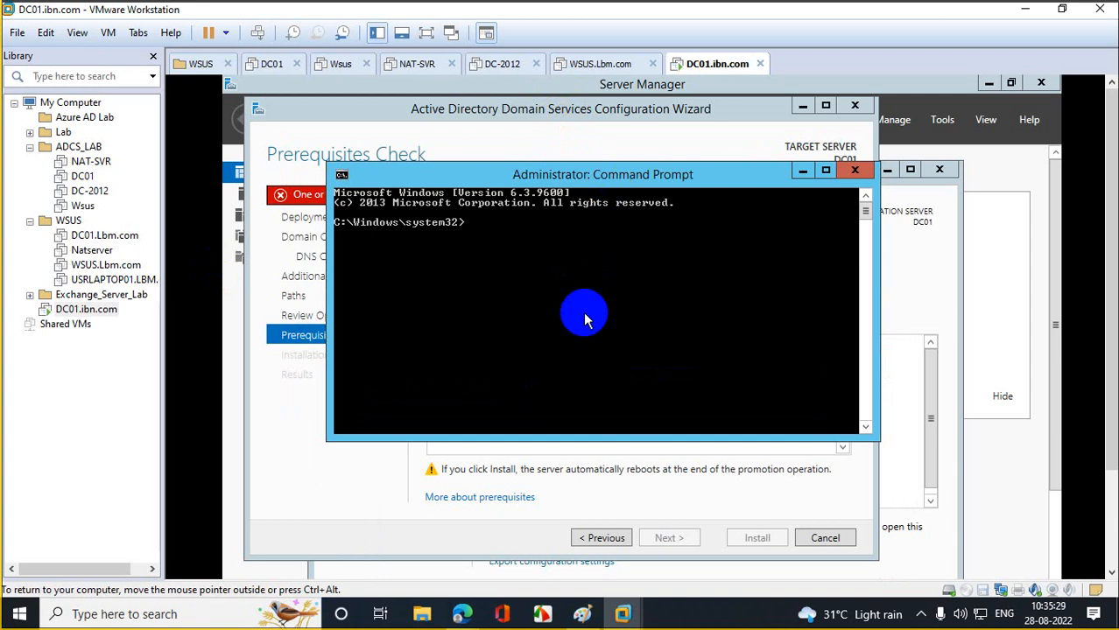
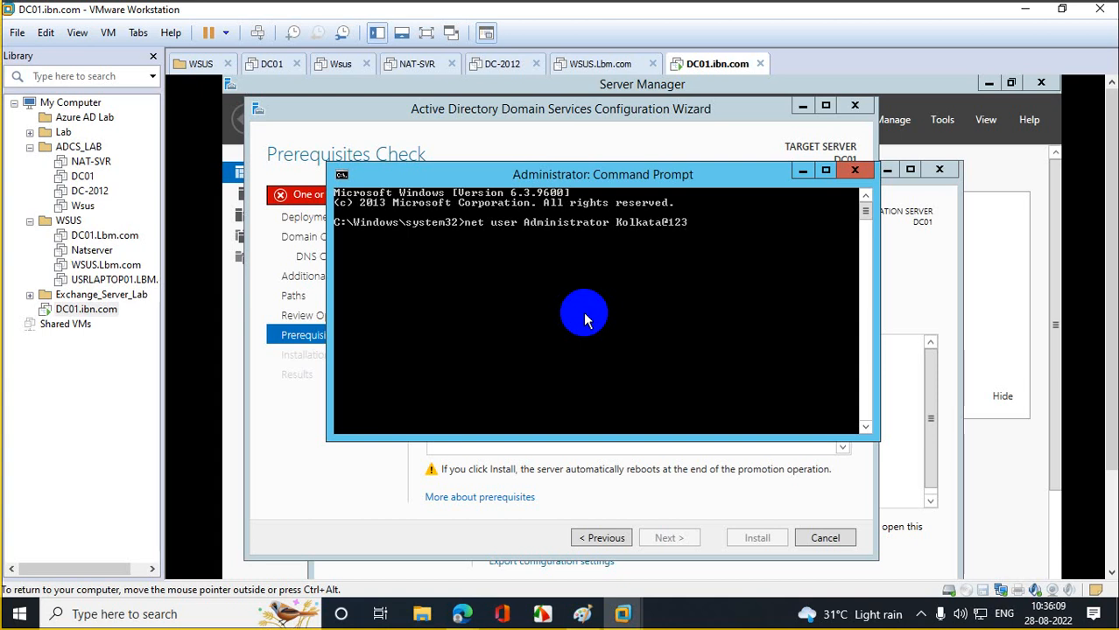
key("Return")
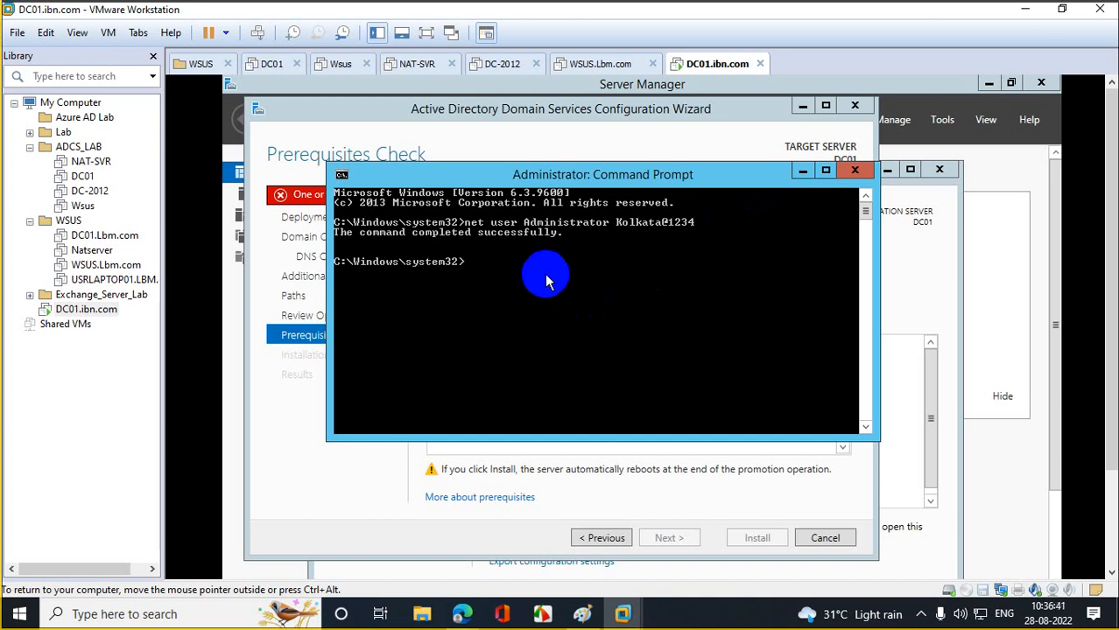
left_click(861, 175)
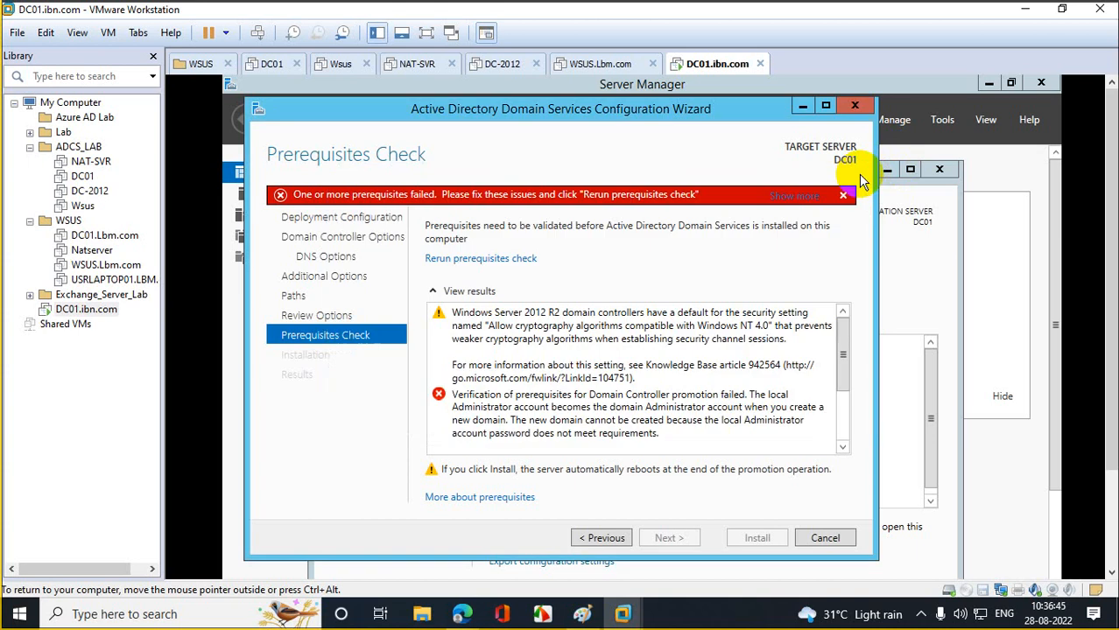
- Return to Review Options, rerun the passing prerequisites check and install AD DS
left_click(623, 537)
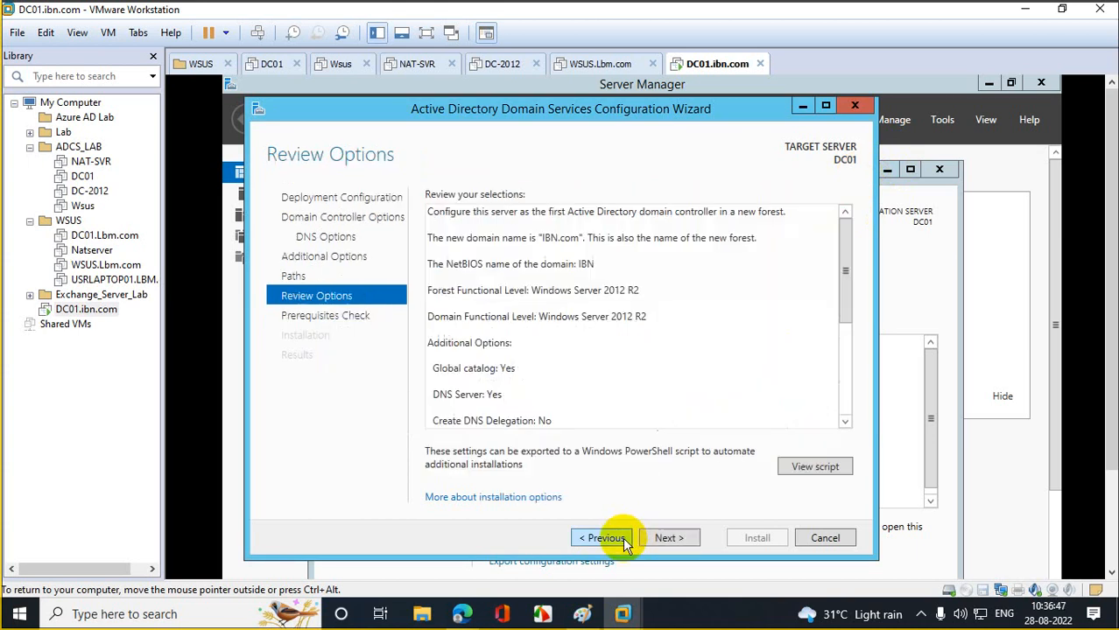
left_click(670, 537)
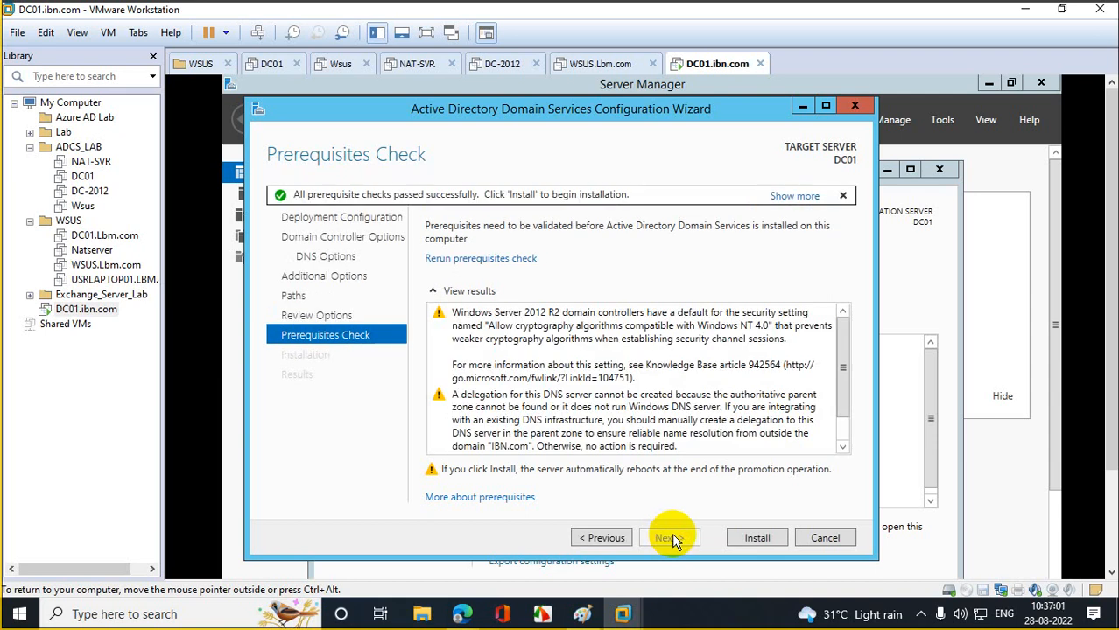
left_click(767, 537)
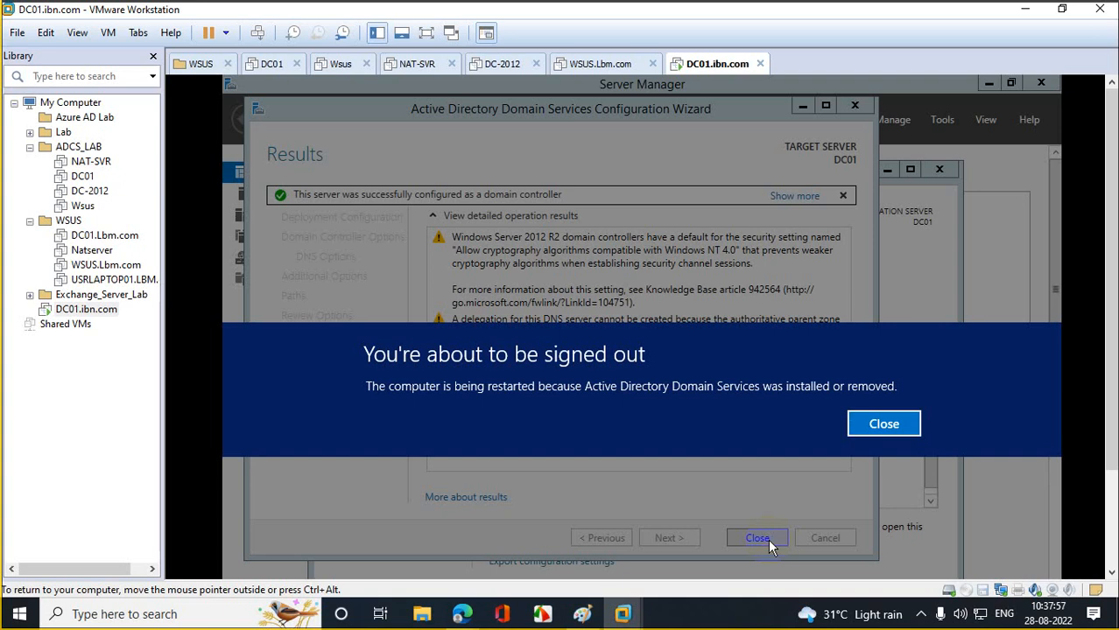
- Close the 'You're about to be signed out' notice so DC01 reboots
left_click(893, 428)
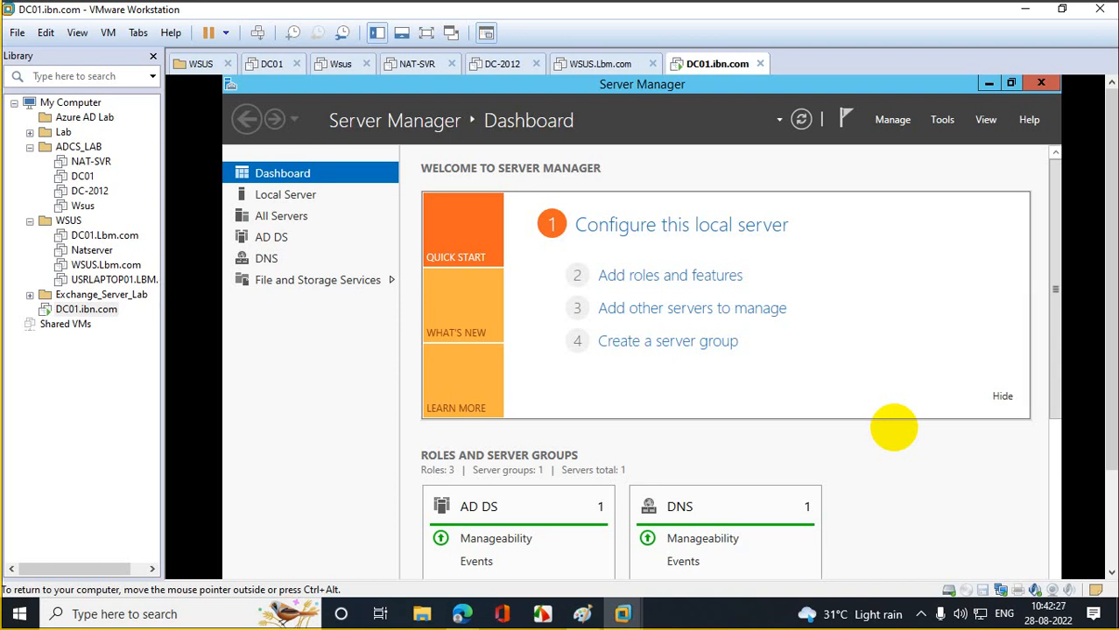
- Close Server Manager in the DC01.ibn.com guest to reveal the server desktop
left_click(1040, 84)
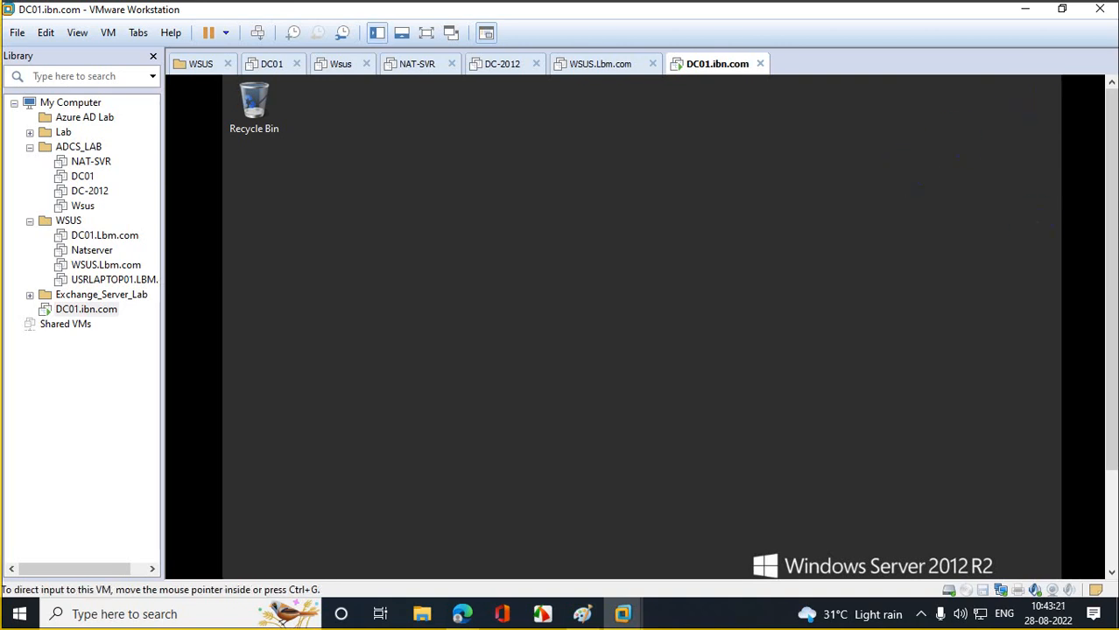
- Scroll the VM console down to show the guest taskbar and the Windows Server 2012 R2 Datacenter build text
left_click_drag(1105, 238, 1107, 367)
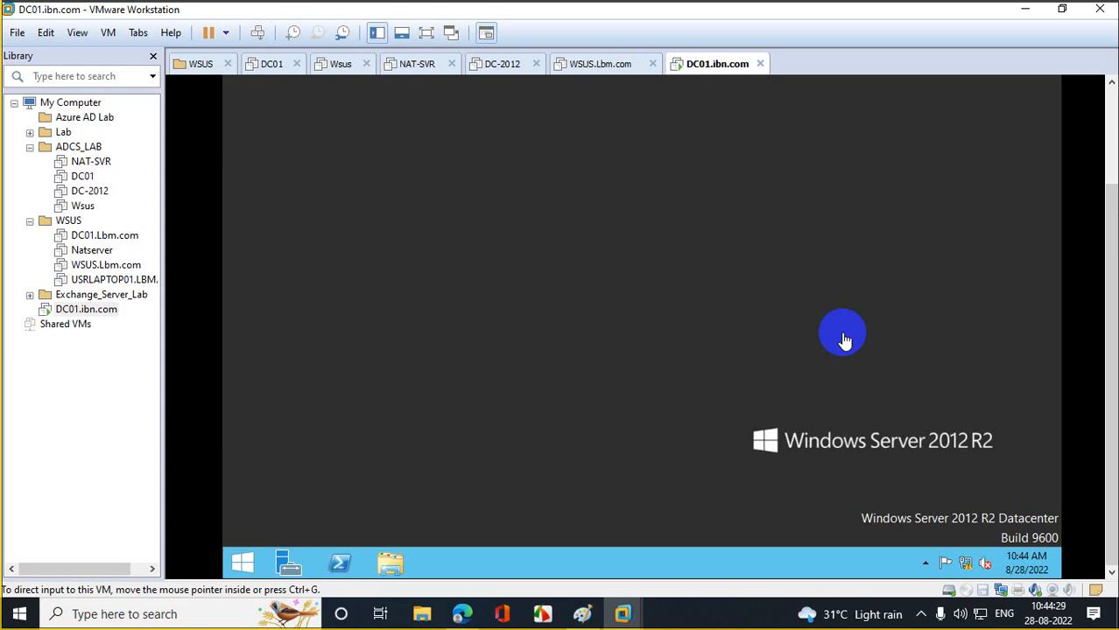
- Refresh the server desktop and launch Active Directory Users and Computers with dsa.msc from Run
left_click(610, 147)
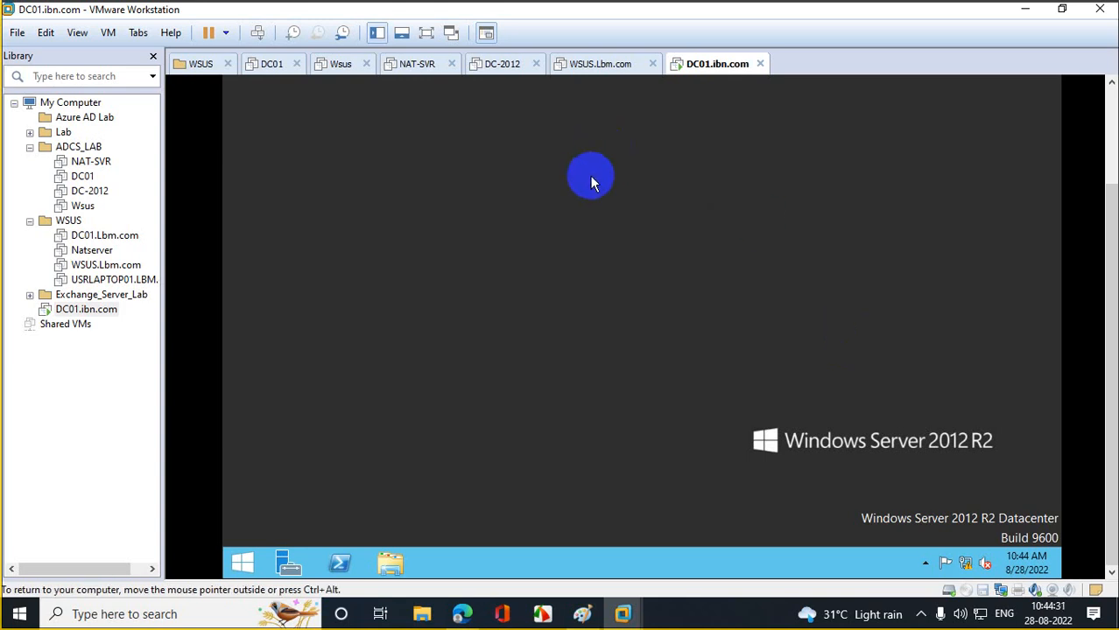
right_click(589, 181)
left_click(631, 225)
right_click(251, 567)
left_click(325, 507)
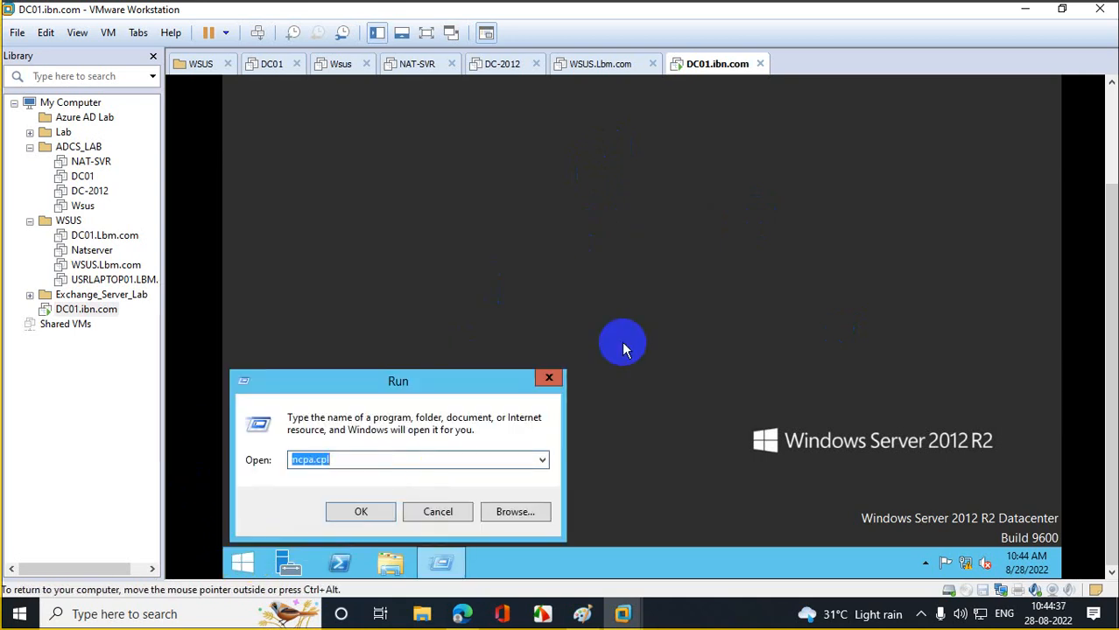
type("dsa.msc")
key("Return")
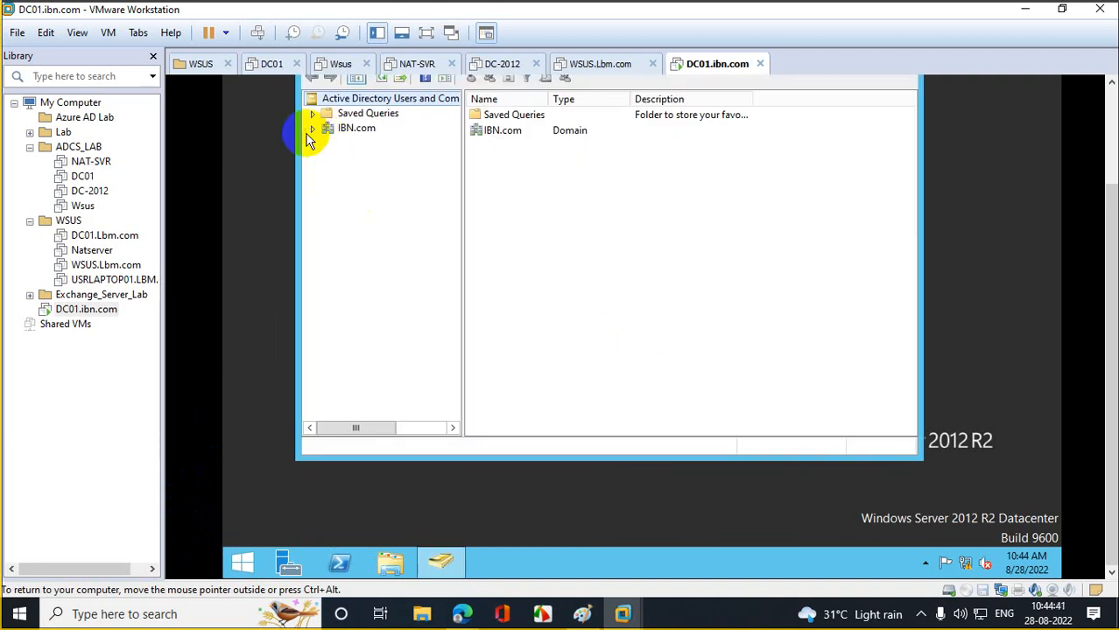
- Expand IBN.com, review its Users container, maximize the window and reselect the IBN.com domain
left_click(310, 131)
left_click(360, 219)
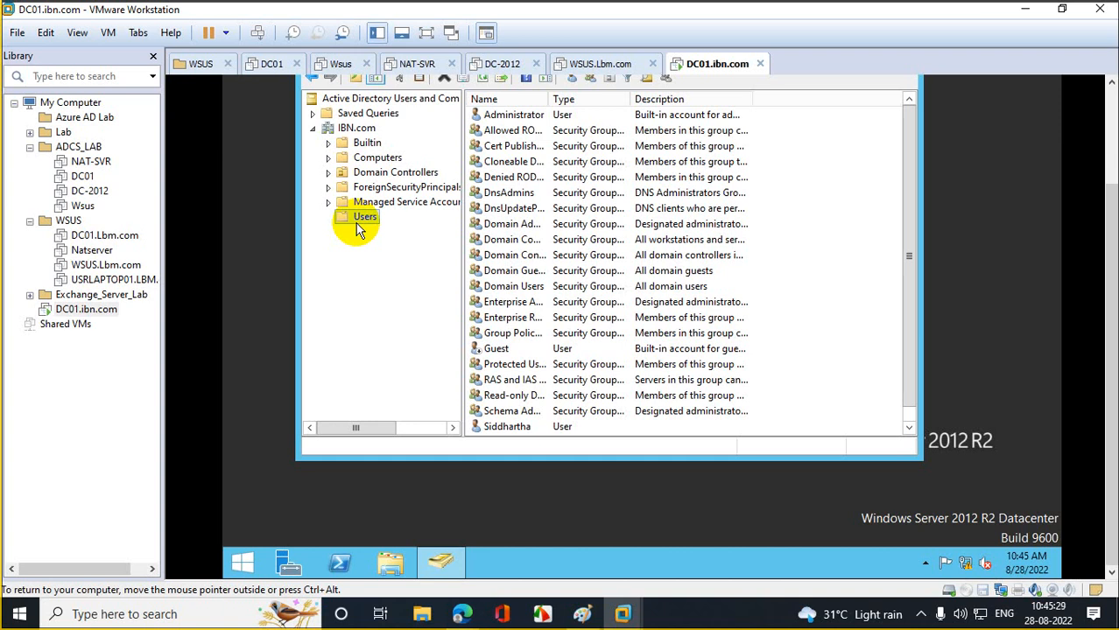
left_click_drag(1111, 191, 1099, 126)
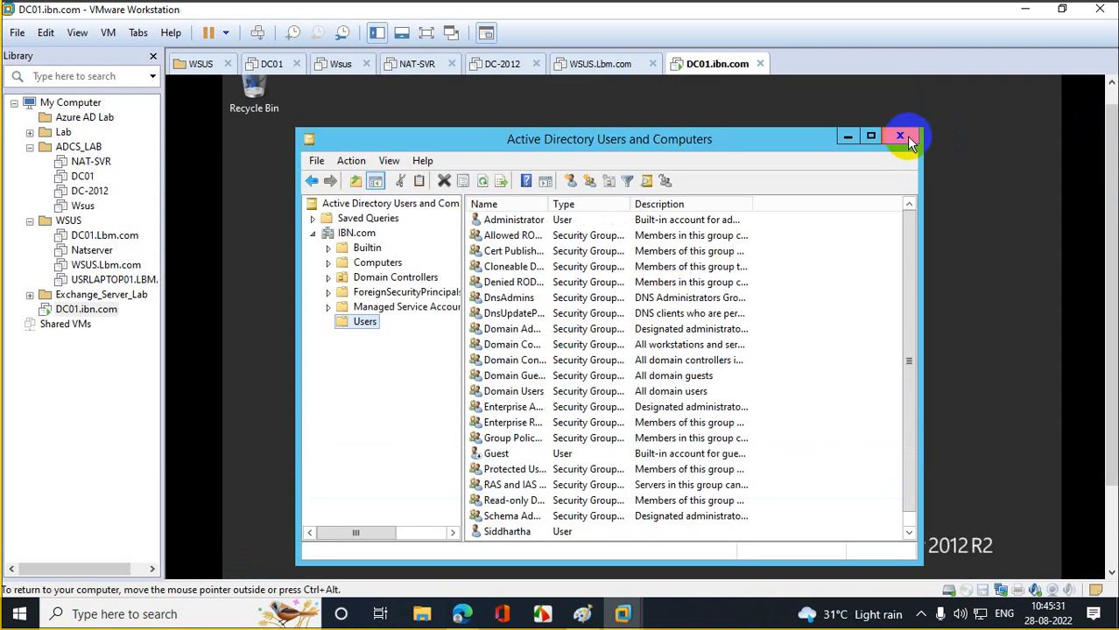
left_click(872, 139)
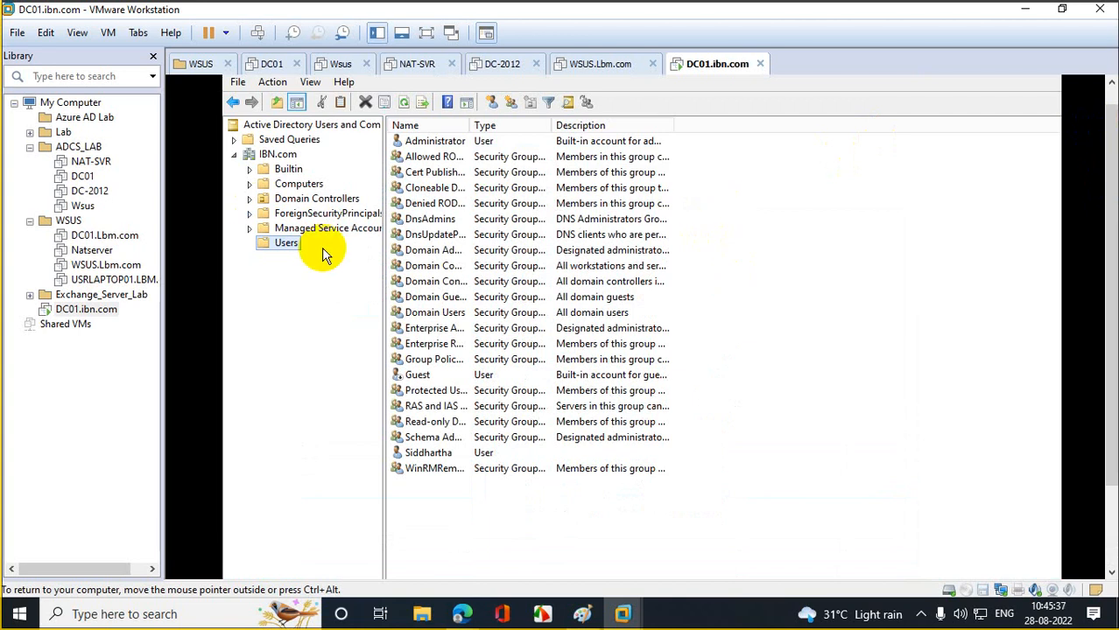
left_click(280, 156)
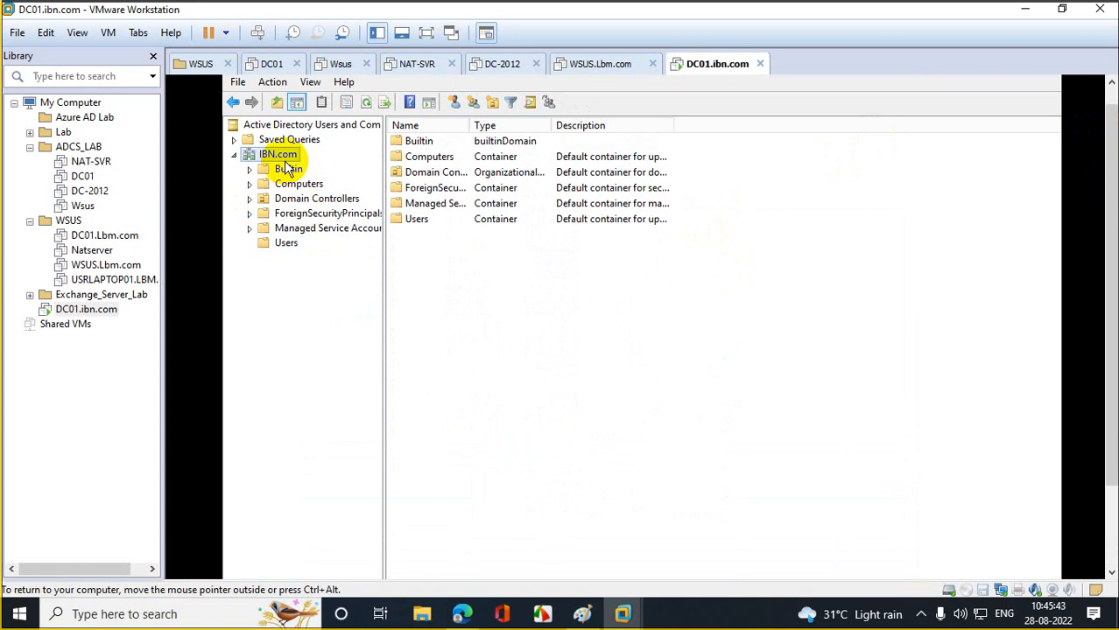
- Bring up the context menu of the IBN.com domain node in the ADUC tree
right_click(287, 168)
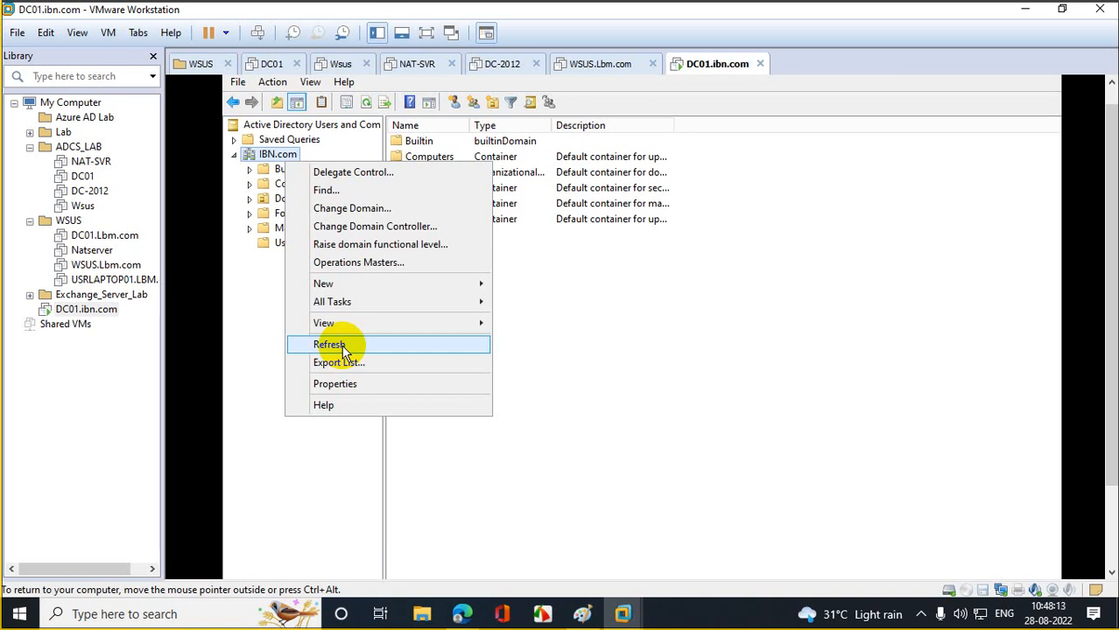
- Close Active Directory Users and Computers and launch DNS Manager with dnsmgmt.msc
left_click(692, 347)
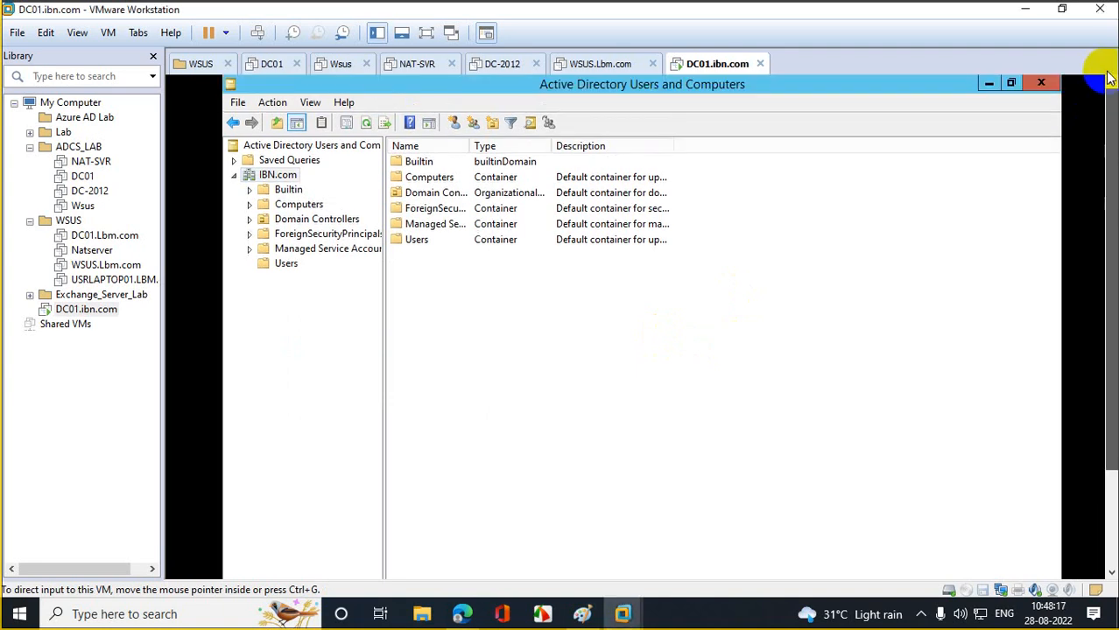
left_click(1051, 85)
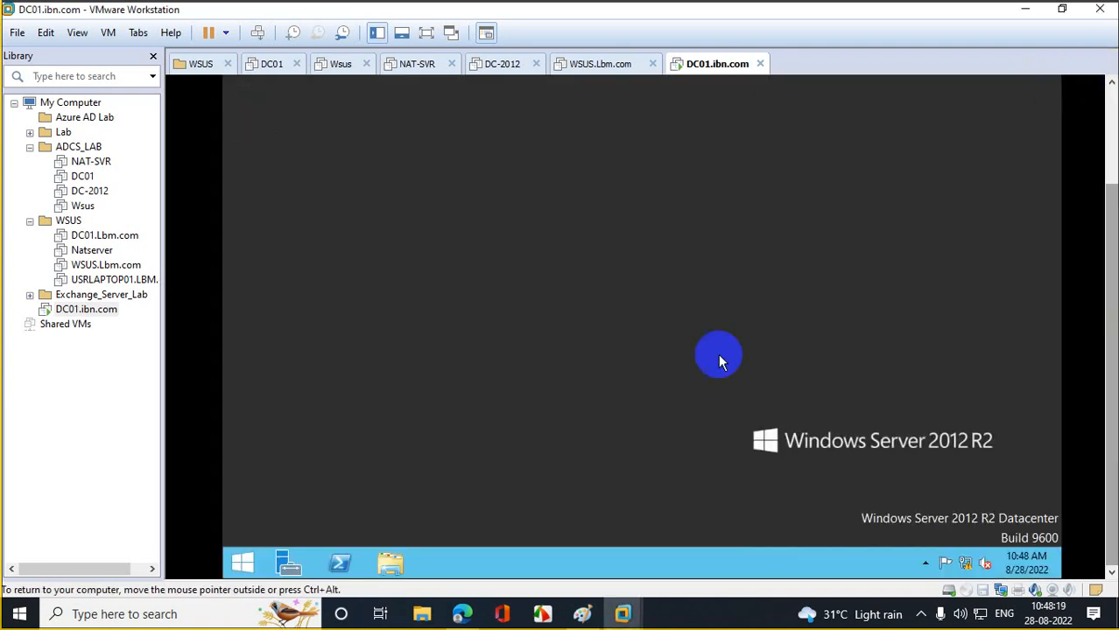
right_click(237, 571)
left_click(285, 517)
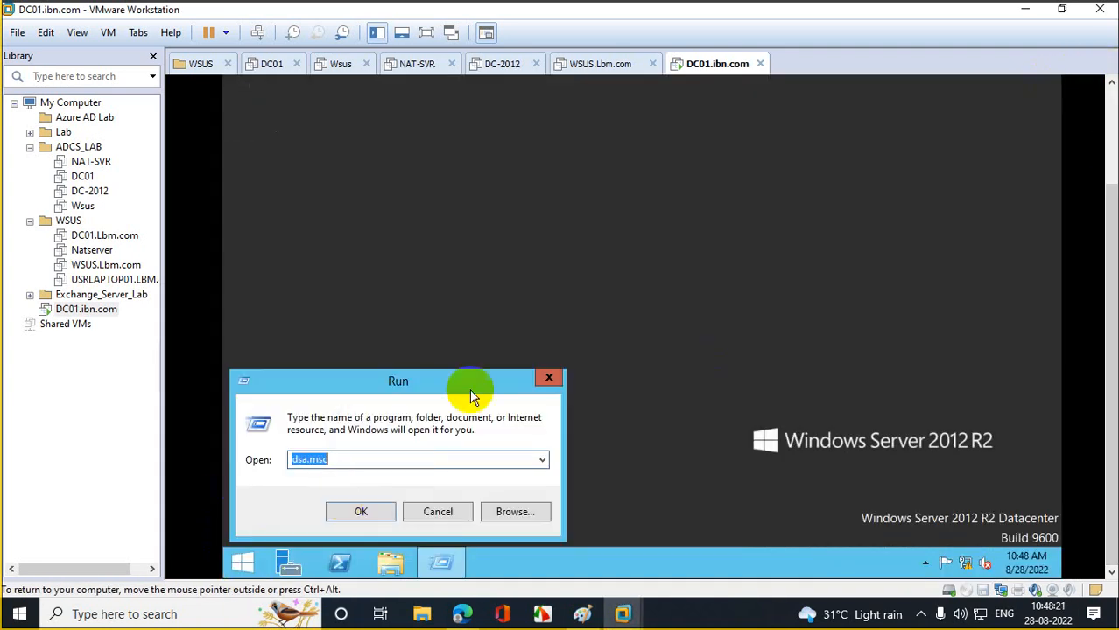
type("dns")
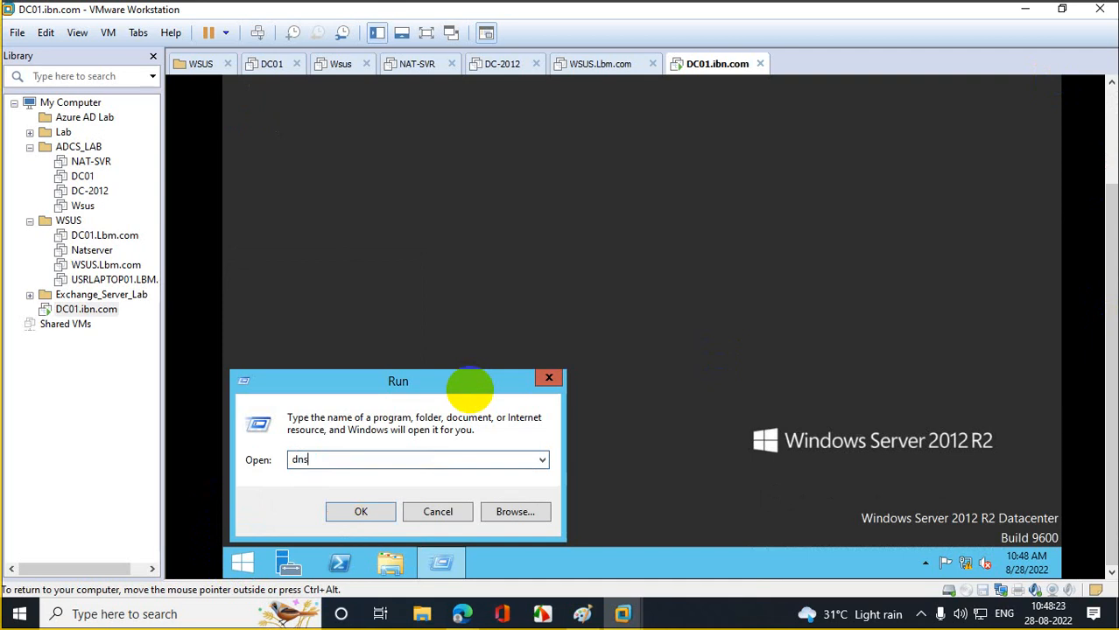
type("mgmt.msc")
key("Return")
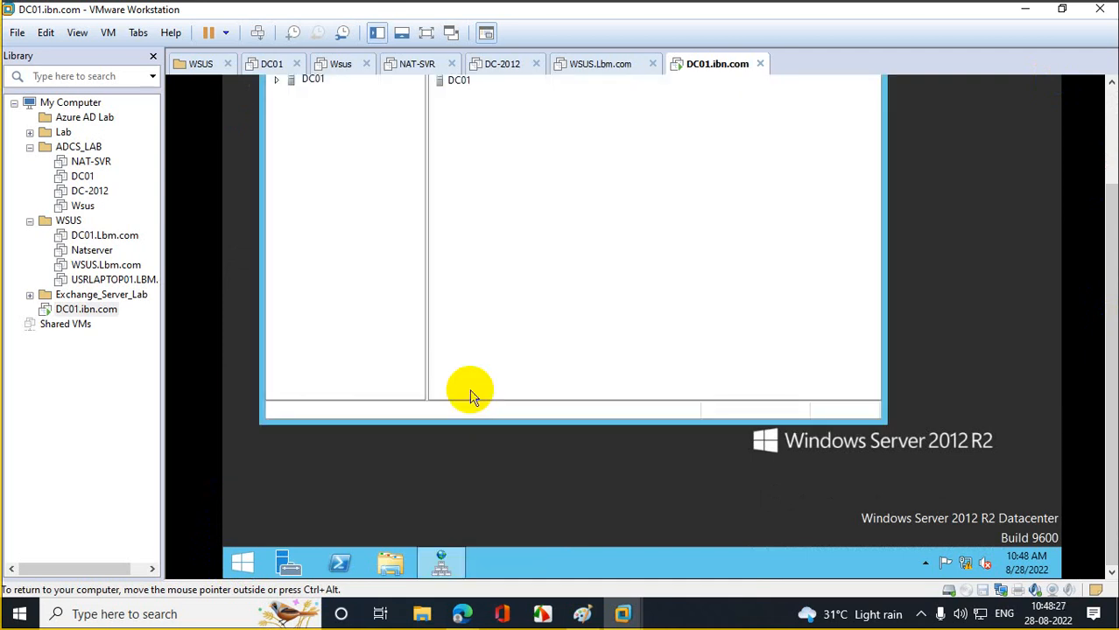
- Maximize DNS Manager and expand DC01 > Forward Lookup Zones to show the IBN.com zone records
key("ctrl+alt")
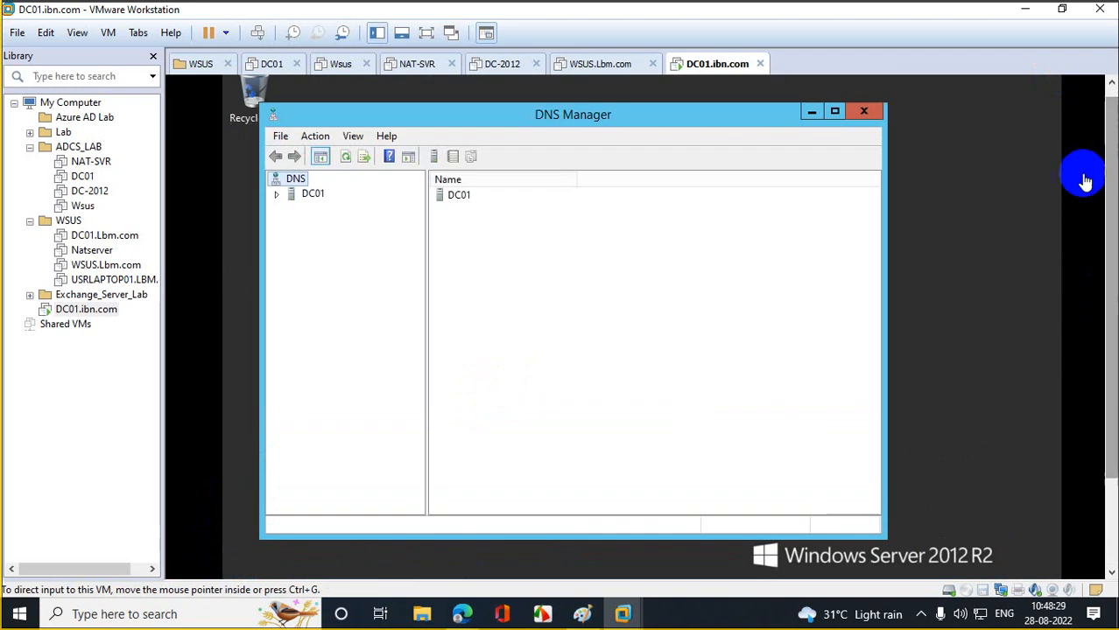
left_click(831, 110)
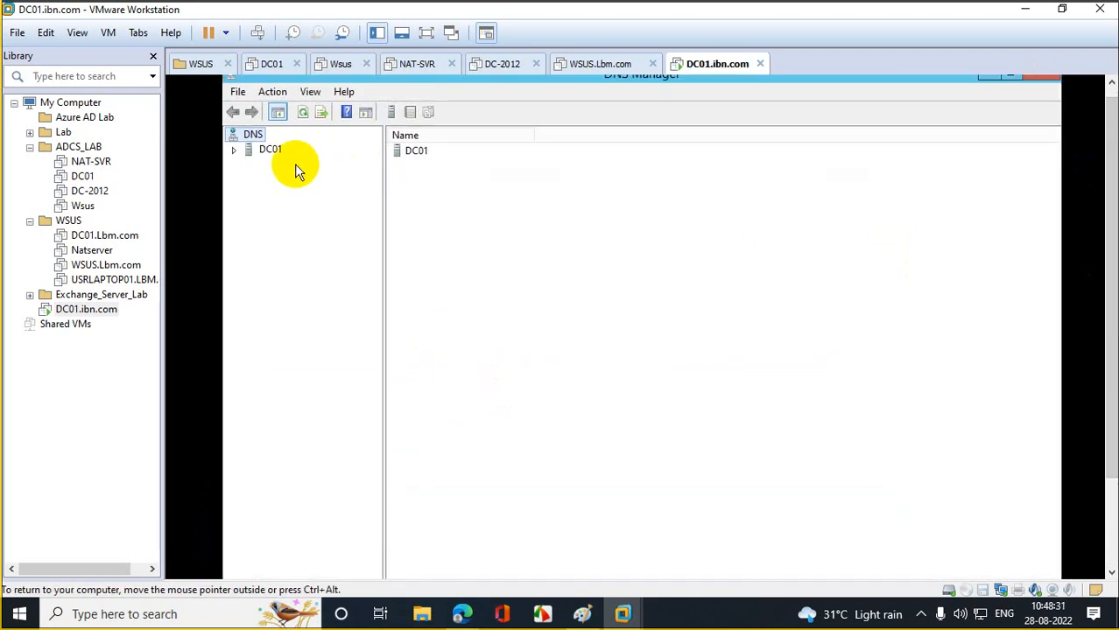
double_click(239, 152)
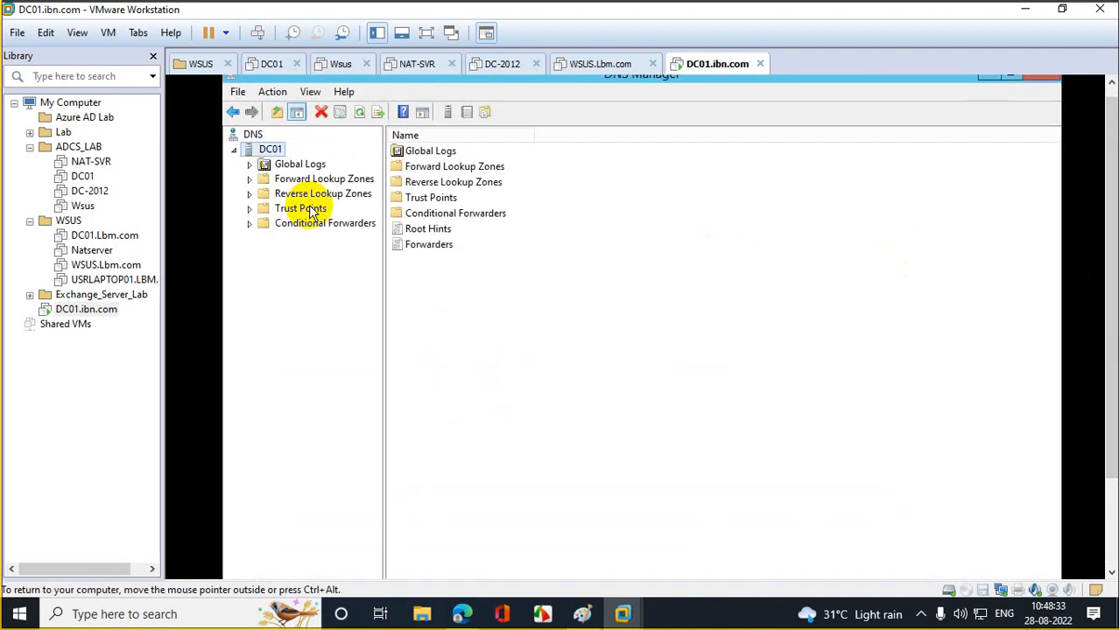
double_click(255, 179)
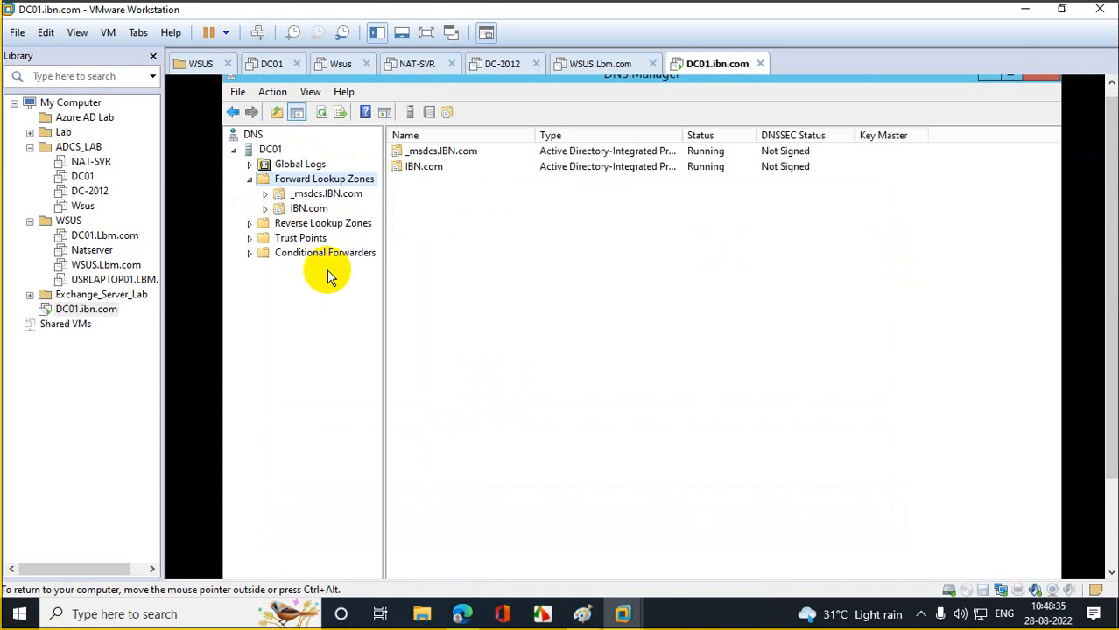
left_click(306, 209)
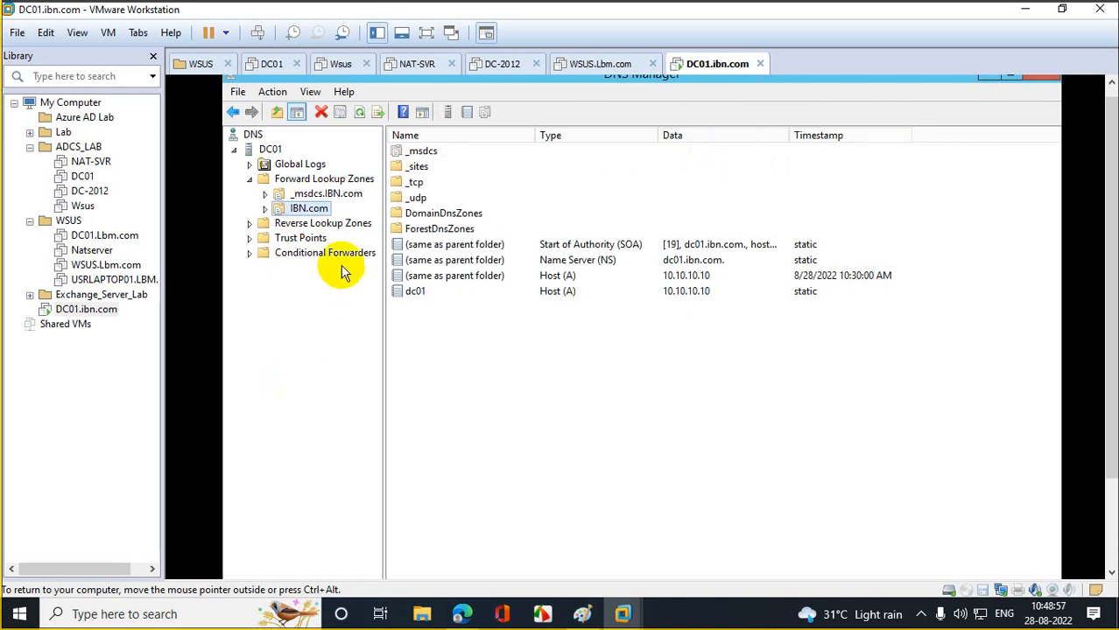
right_click(312, 181)
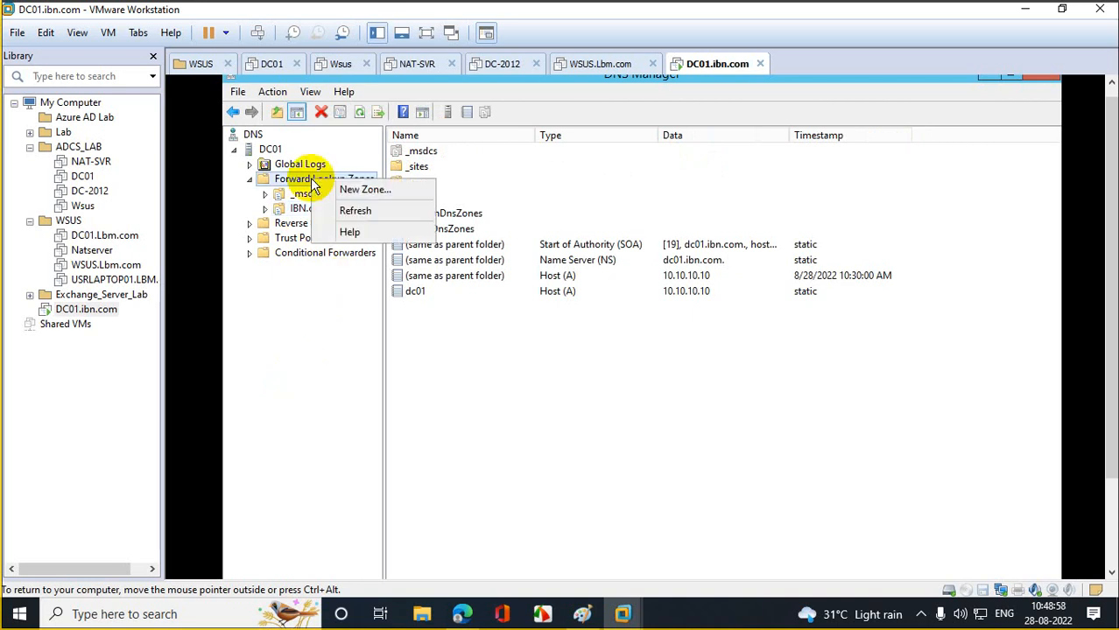
- Create an AD-integrated primary forward lookup zone ibm.com with secure-only updates, then close DNS Manager
left_click(368, 189)
left_click(534, 375)
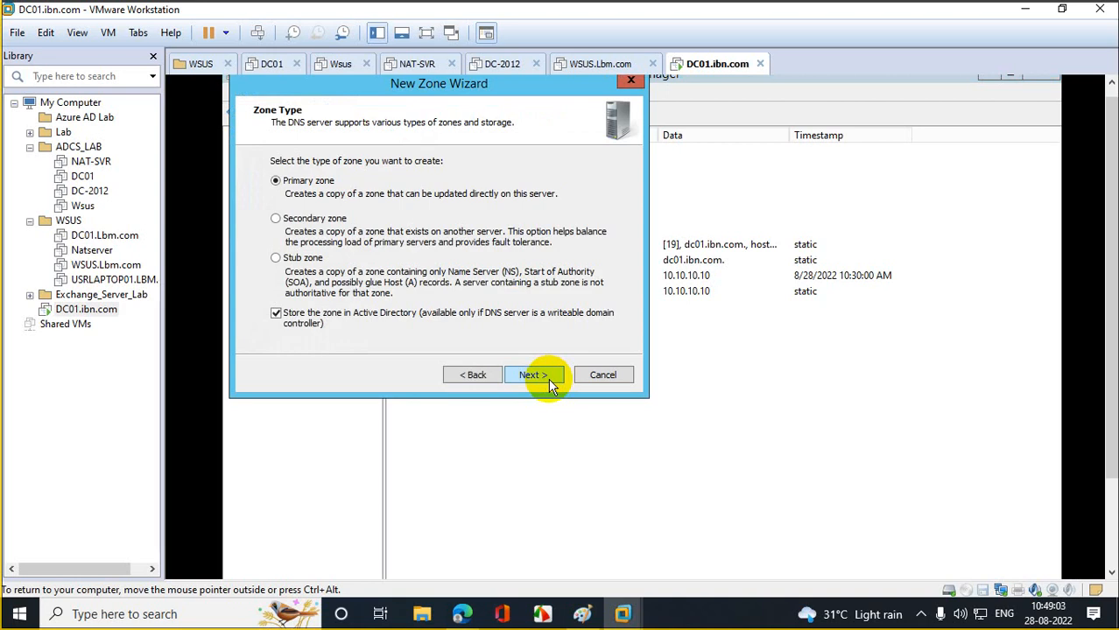
left_click(549, 385)
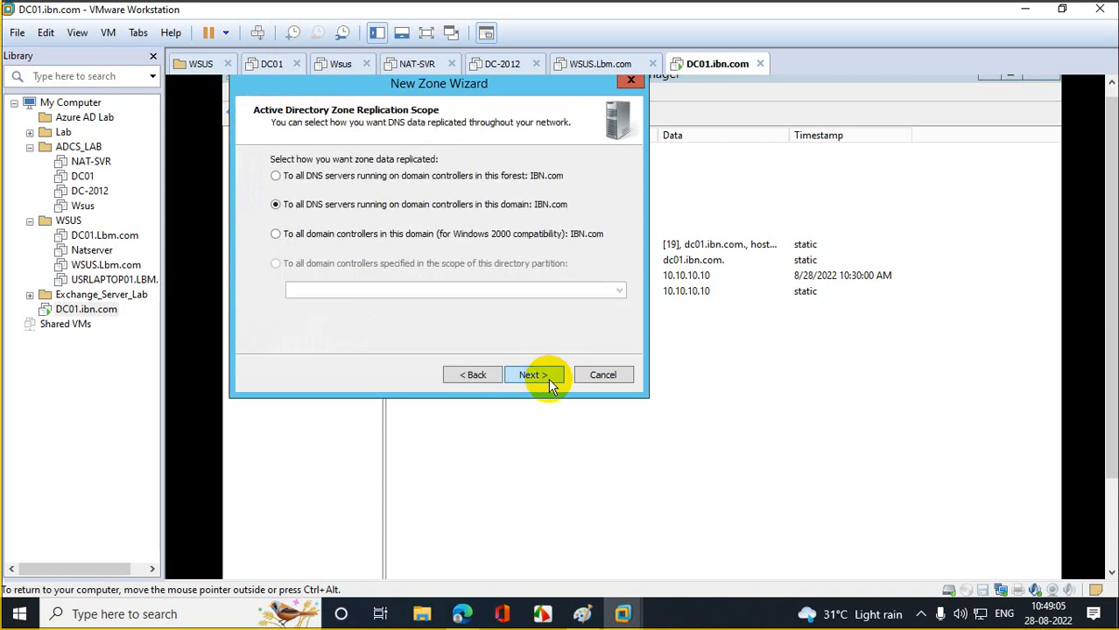
left_click(549, 385)
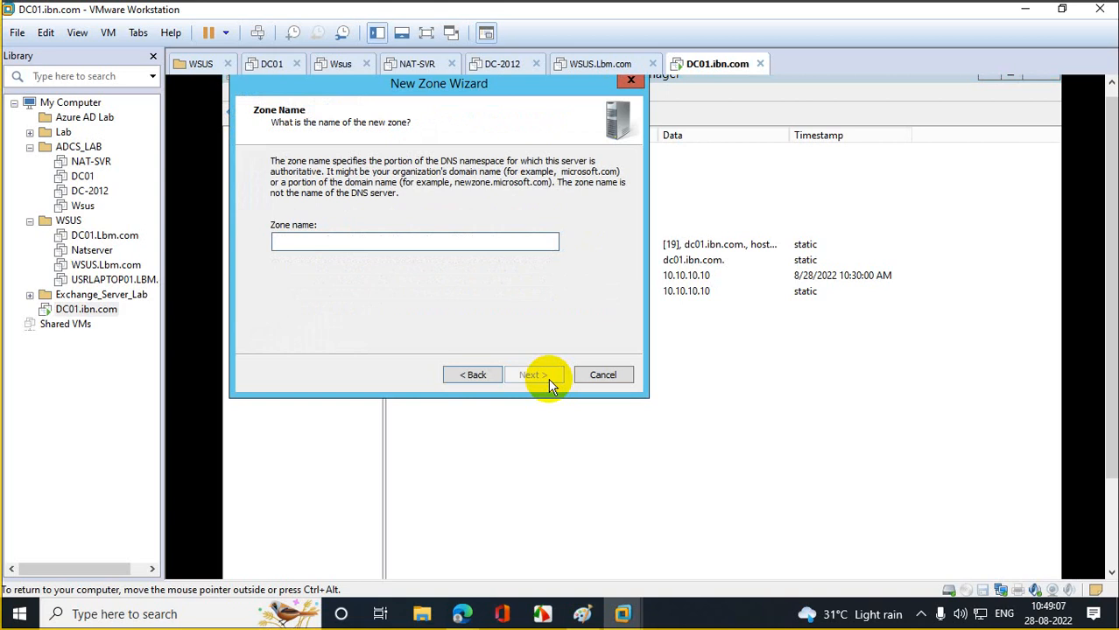
type("ibm")
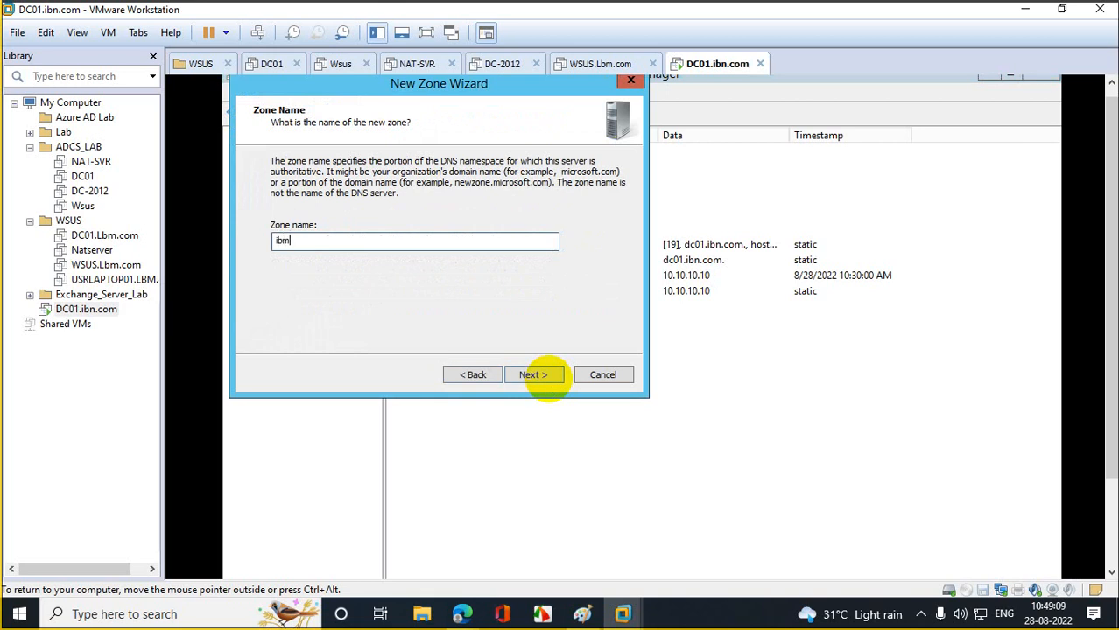
type(".com")
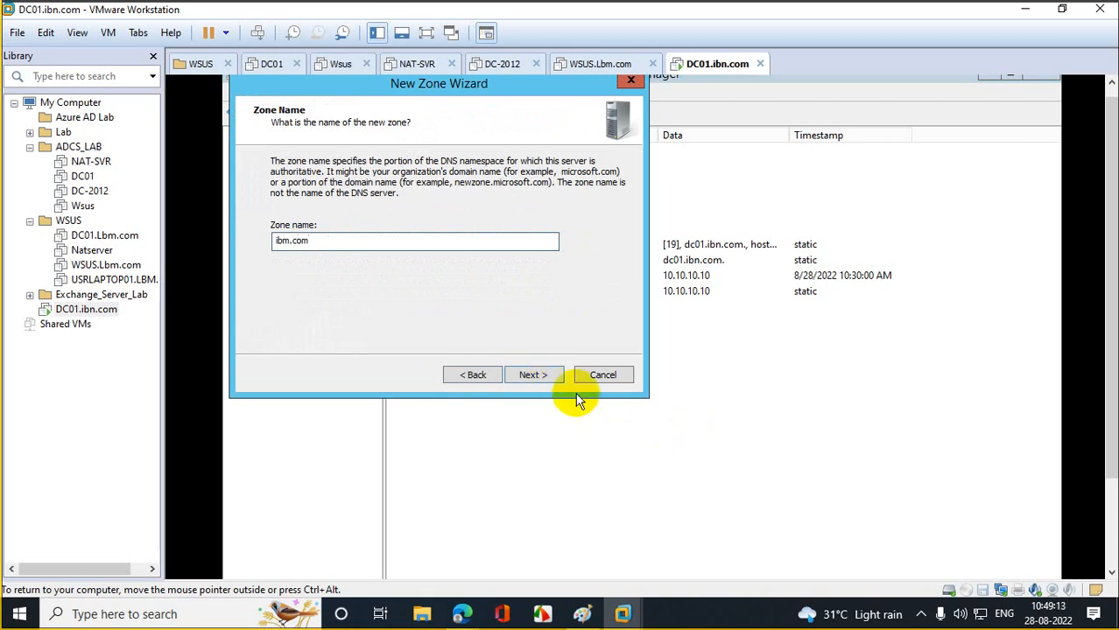
left_click(540, 376)
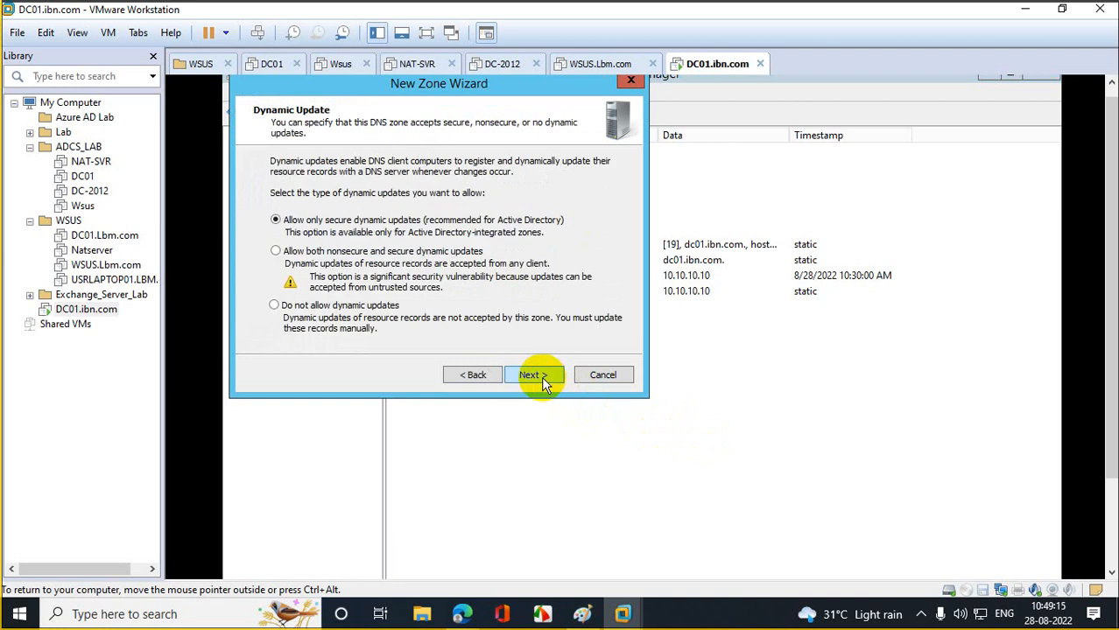
left_click(541, 376)
left_click(541, 376)
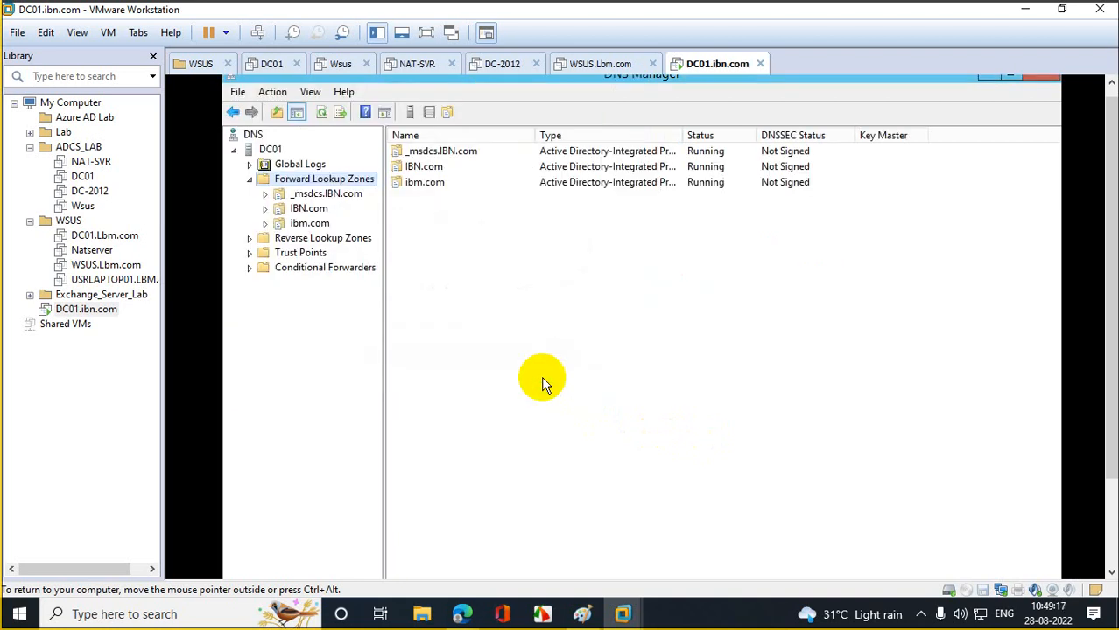
left_click(311, 225)
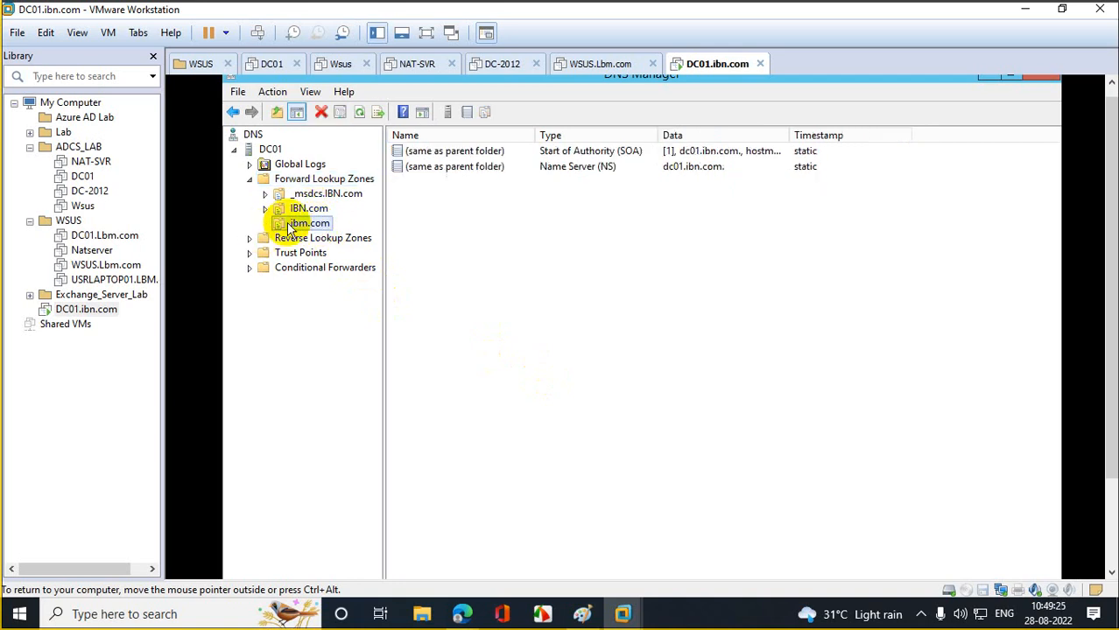
left_click(1041, 81)
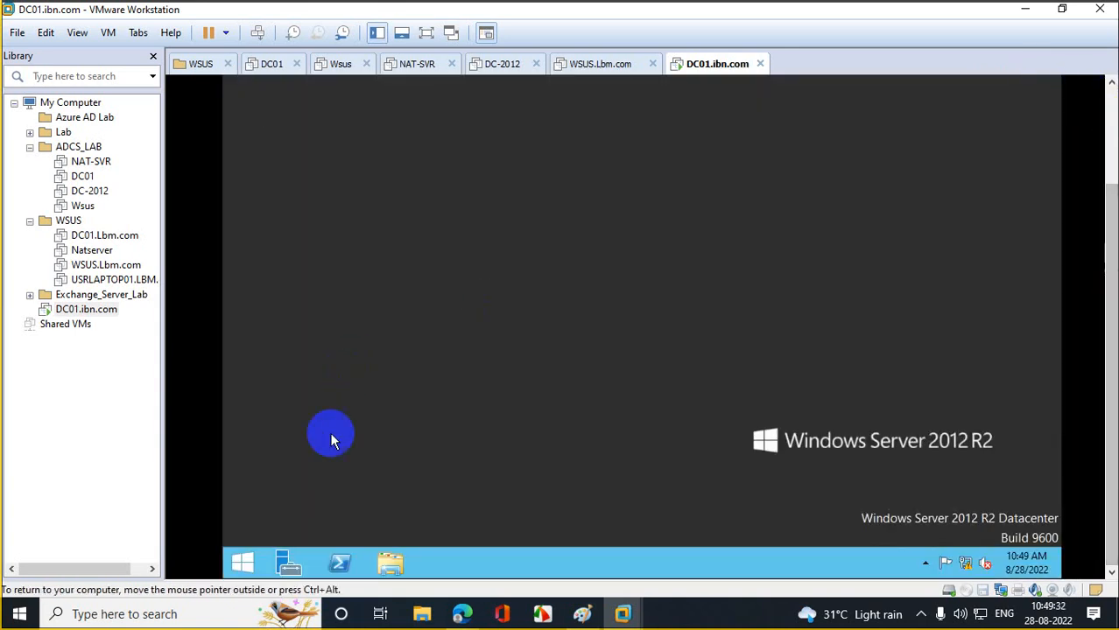
- Launch ADUC with 'dsa', open the IBN.com Users container and bring up its New menu
right_click(242, 565)
left_click(308, 507)
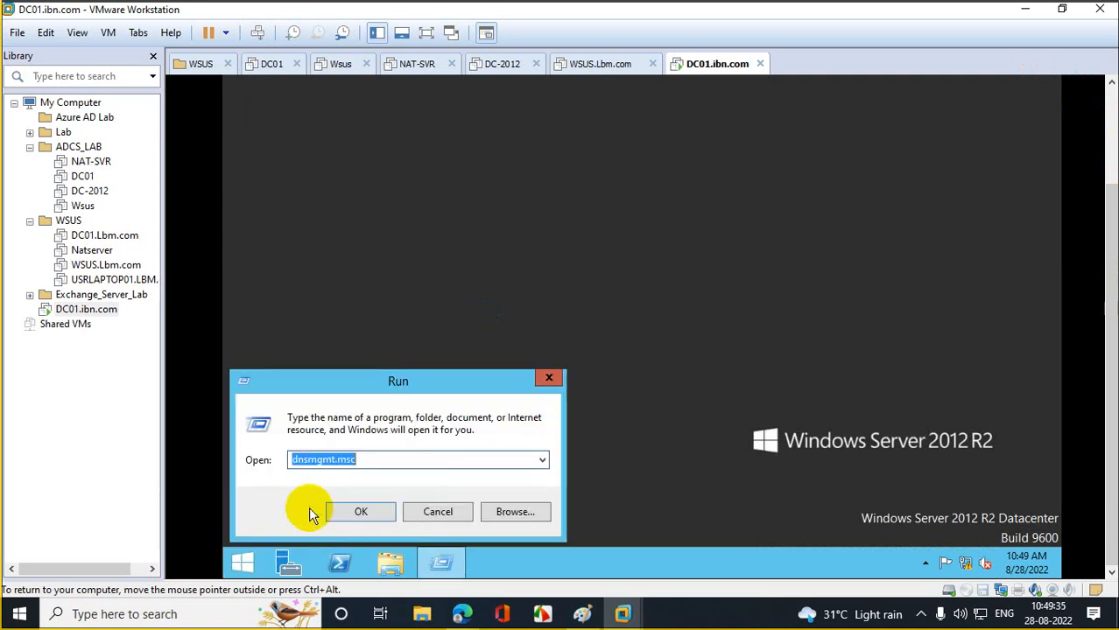
type("dsa")
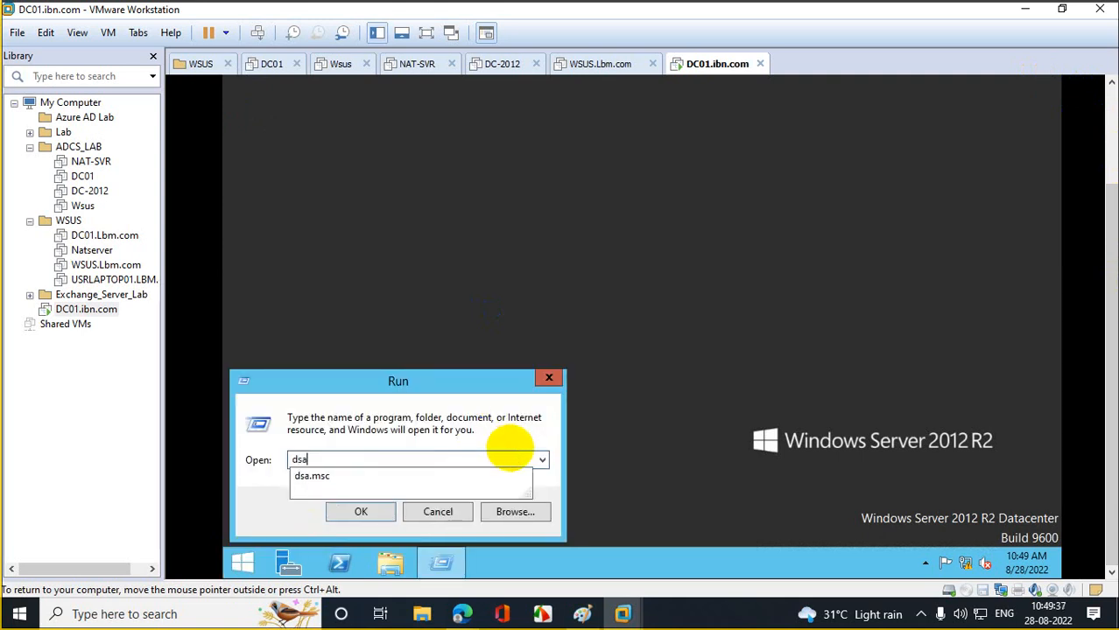
key("Return")
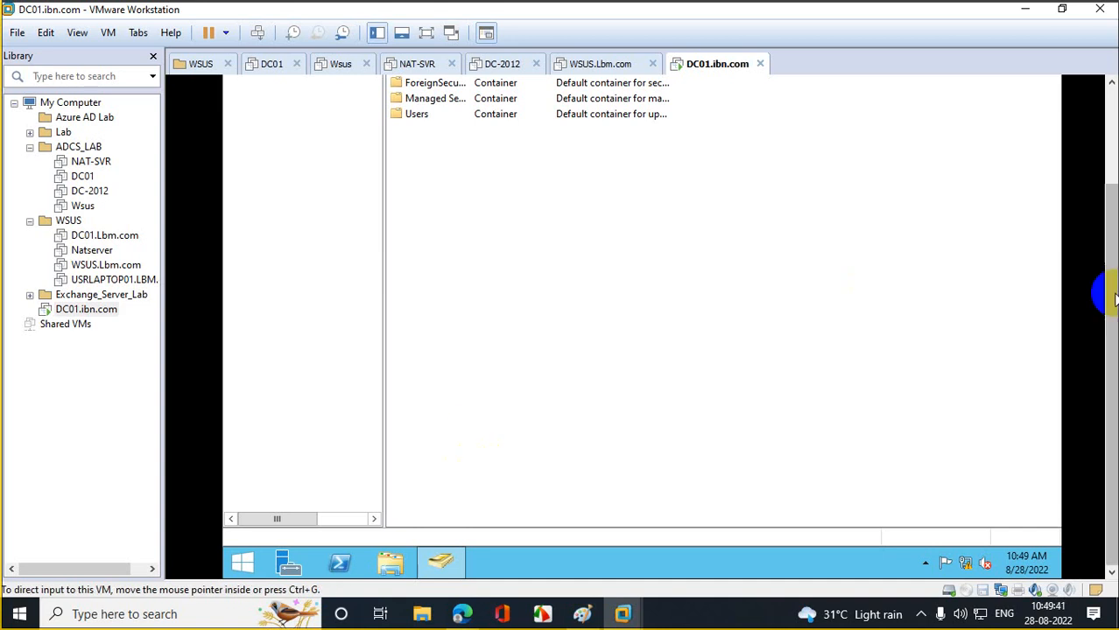
left_click(238, 176)
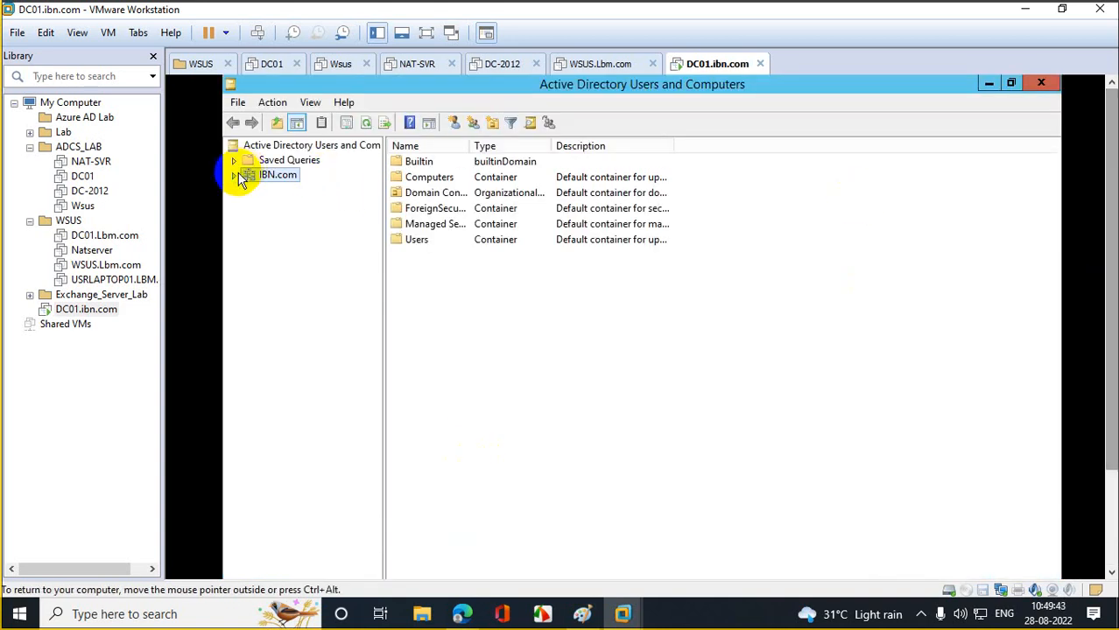
left_click(285, 263)
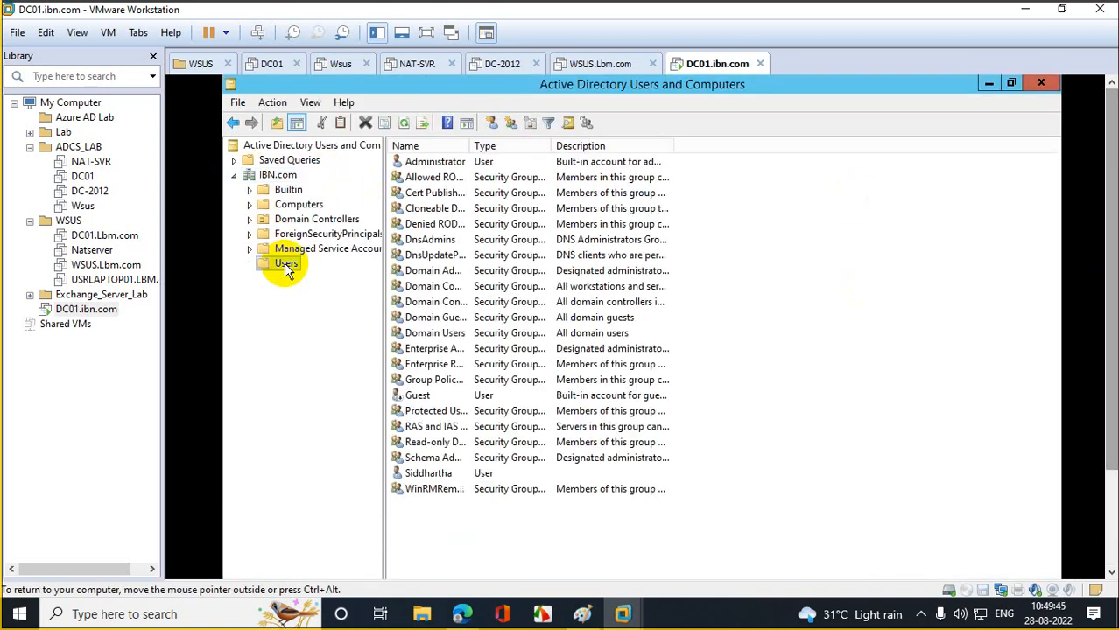
right_click(286, 266)
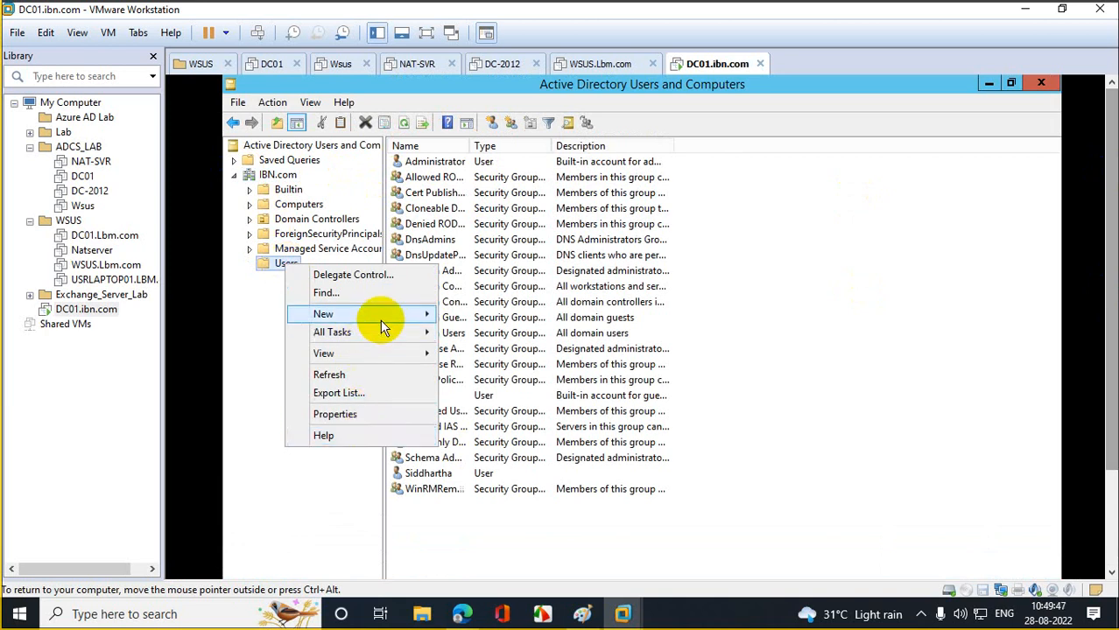
- Create user 'sidd' with logon name siddr and a password, without forced change at next logon
mouse_move(425, 316)
left_click(469, 458)
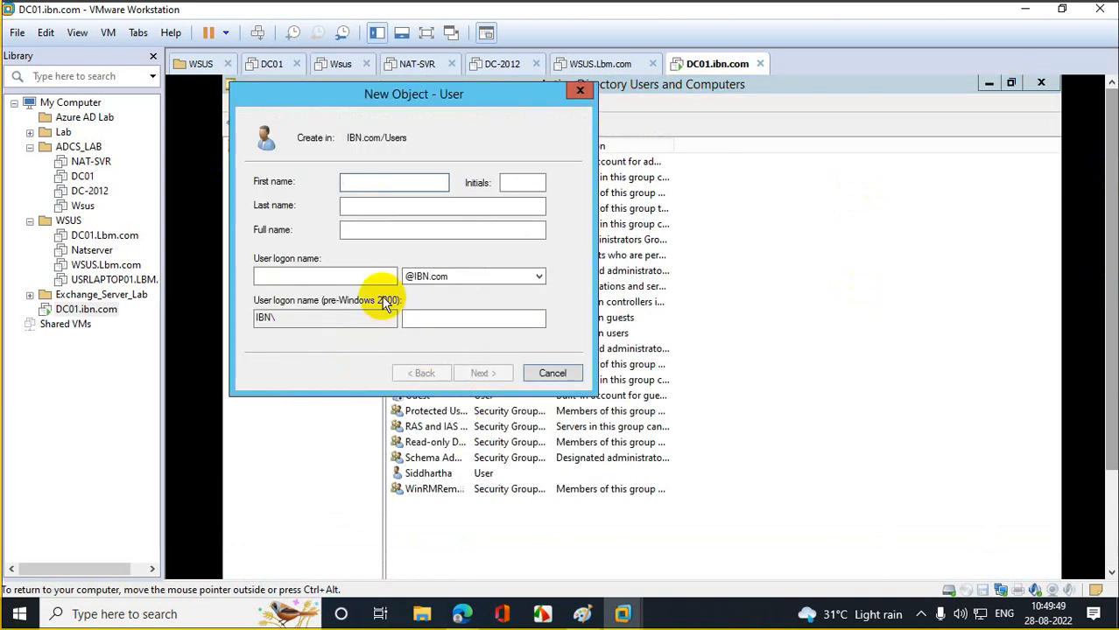
type("sidd")
key("Tab")
key("Tab")
key("Tab")
key("Tab")
key("Tab")
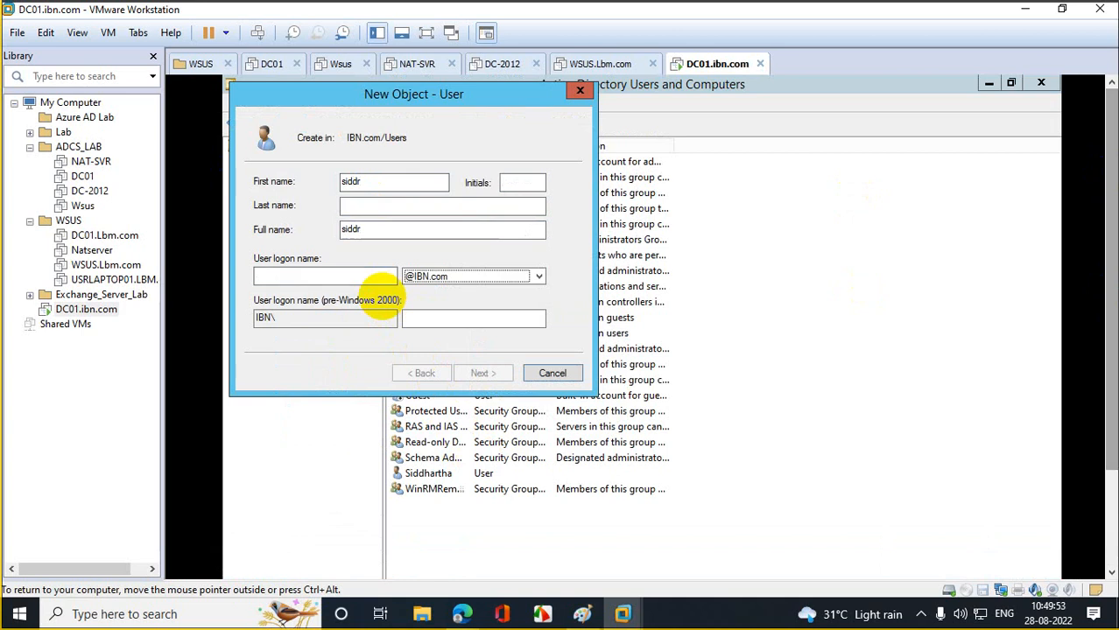
left_click(274, 278)
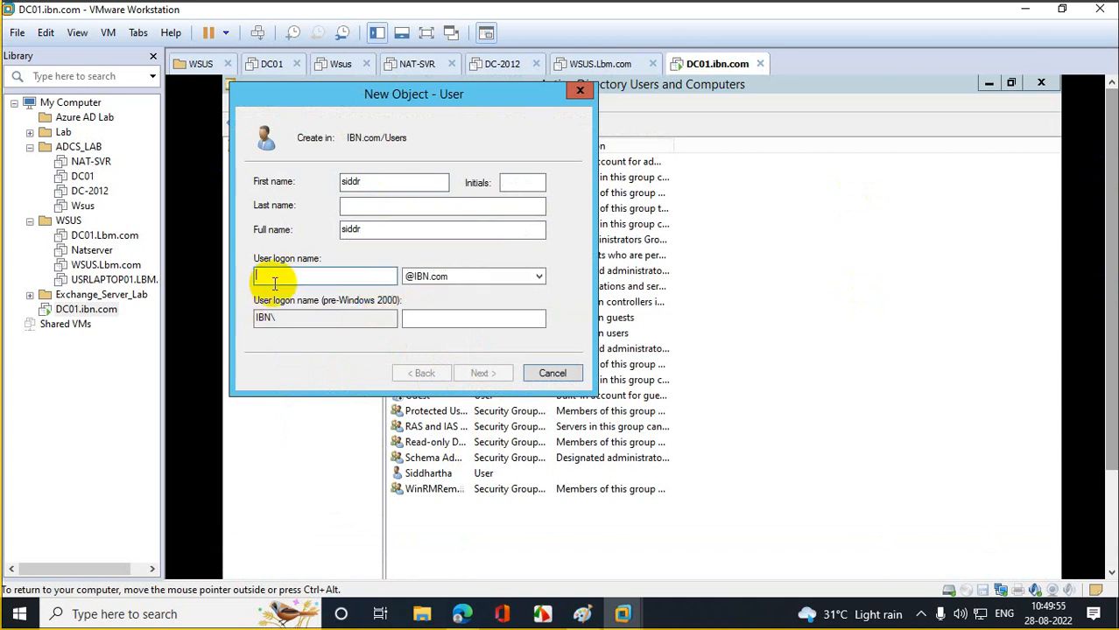
type("siddr")
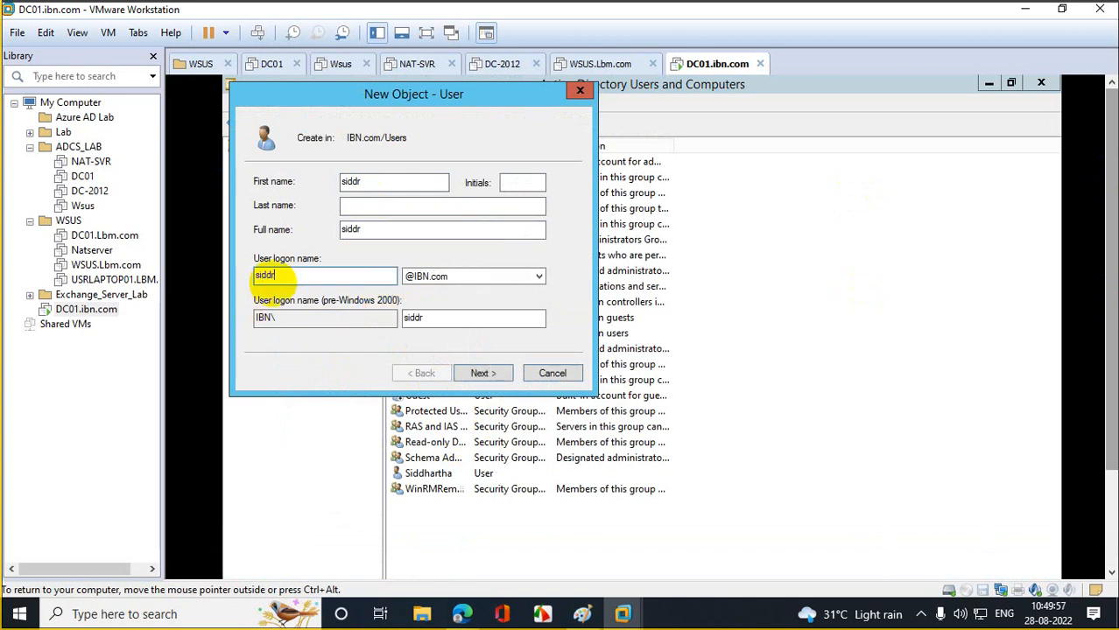
left_click(484, 373)
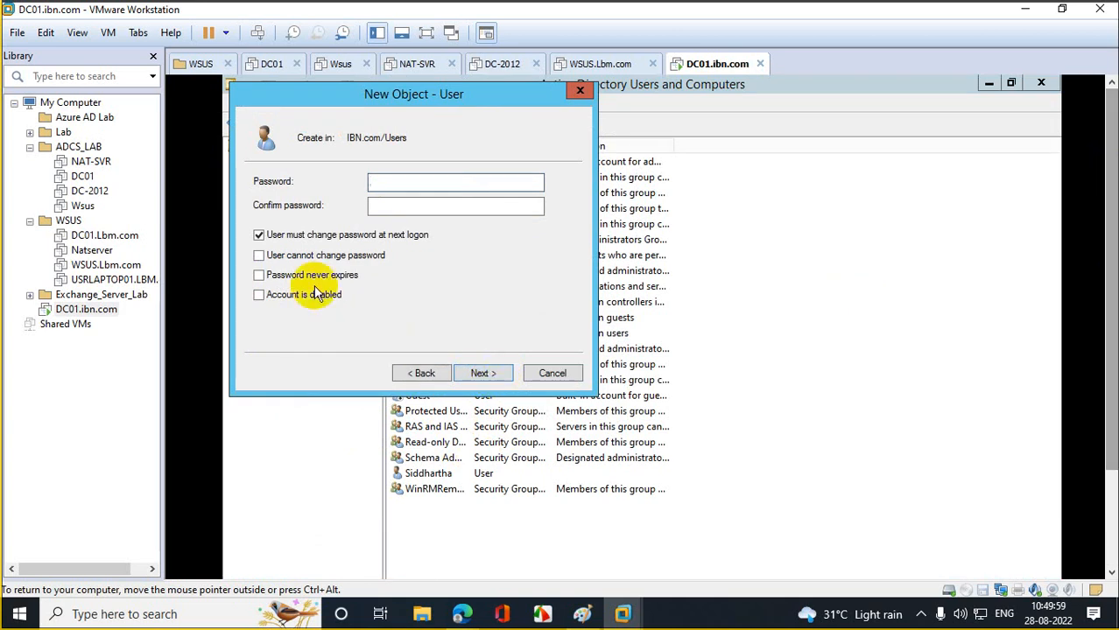
left_click(325, 234)
left_click(395, 186)
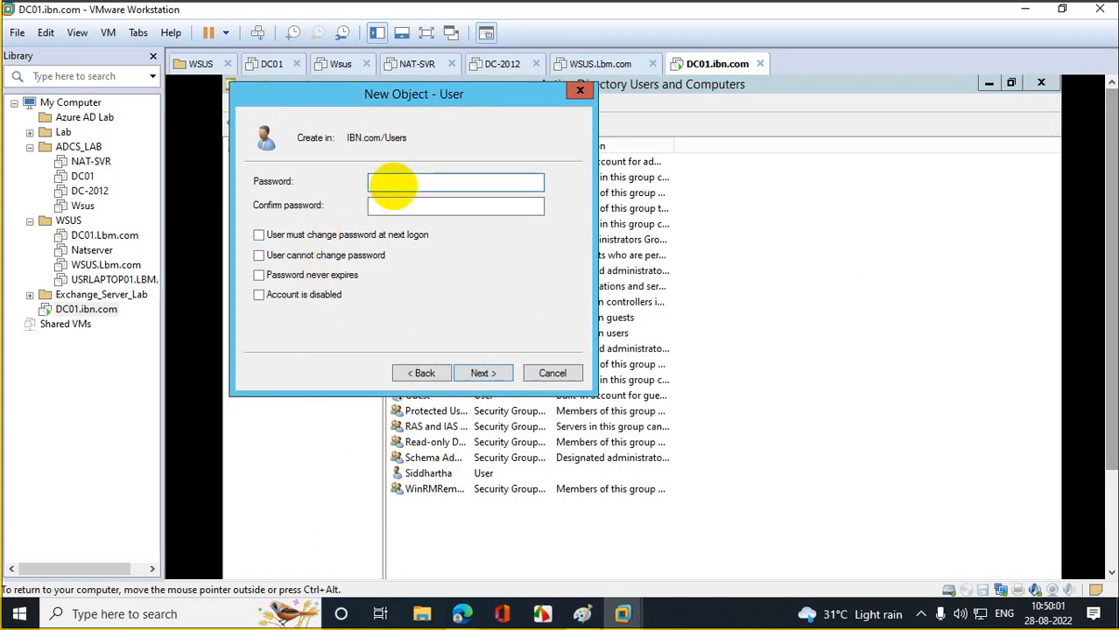
type("••••••••••••")
key("Tab")
type("••••••••••••")
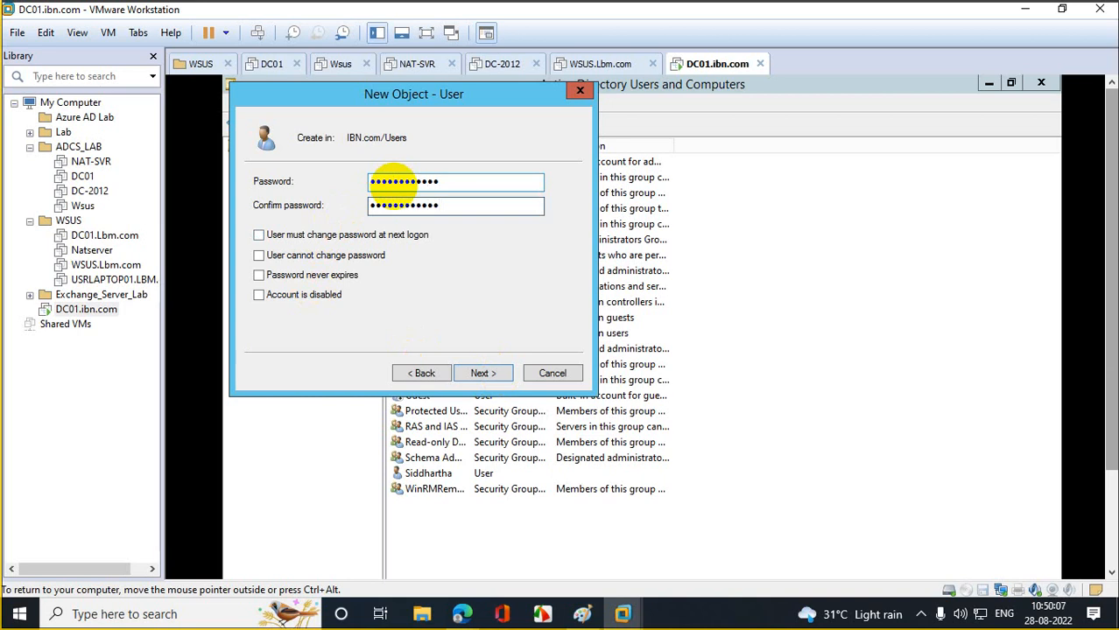
key("Return")
key("Return")
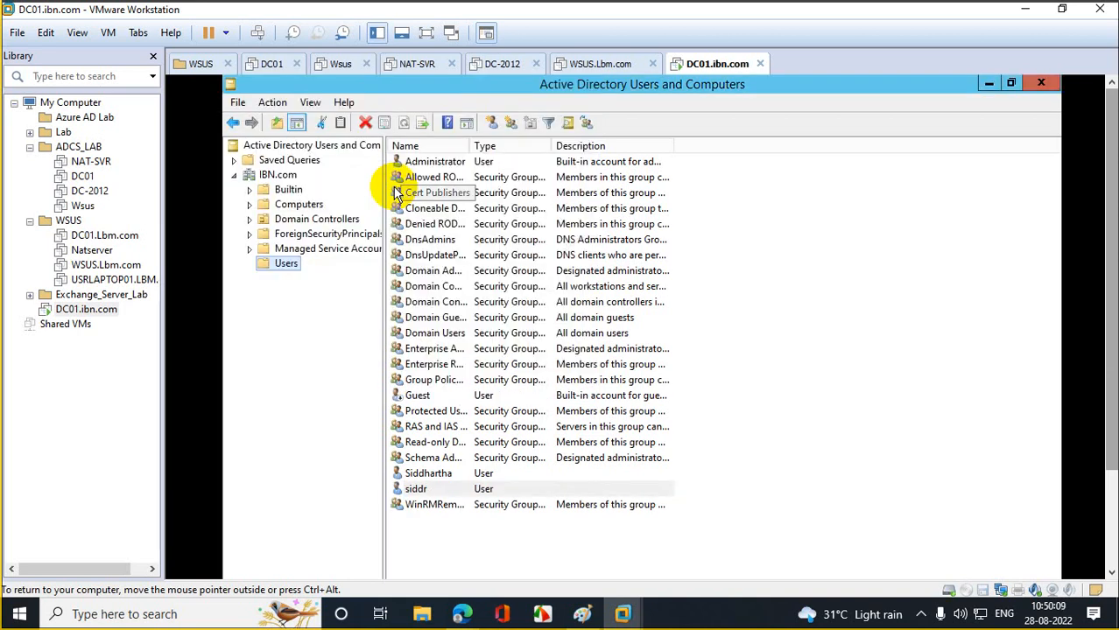
- Add siddr to the Domain Admins group and apply the change
double_click(435, 489)
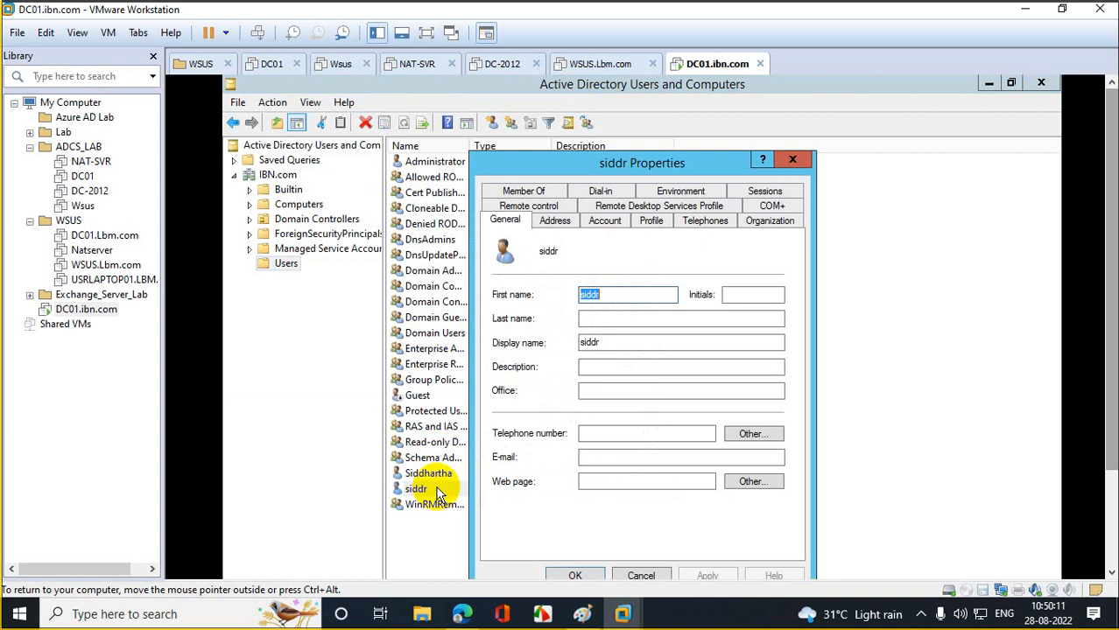
left_click(524, 190)
left_click(521, 419)
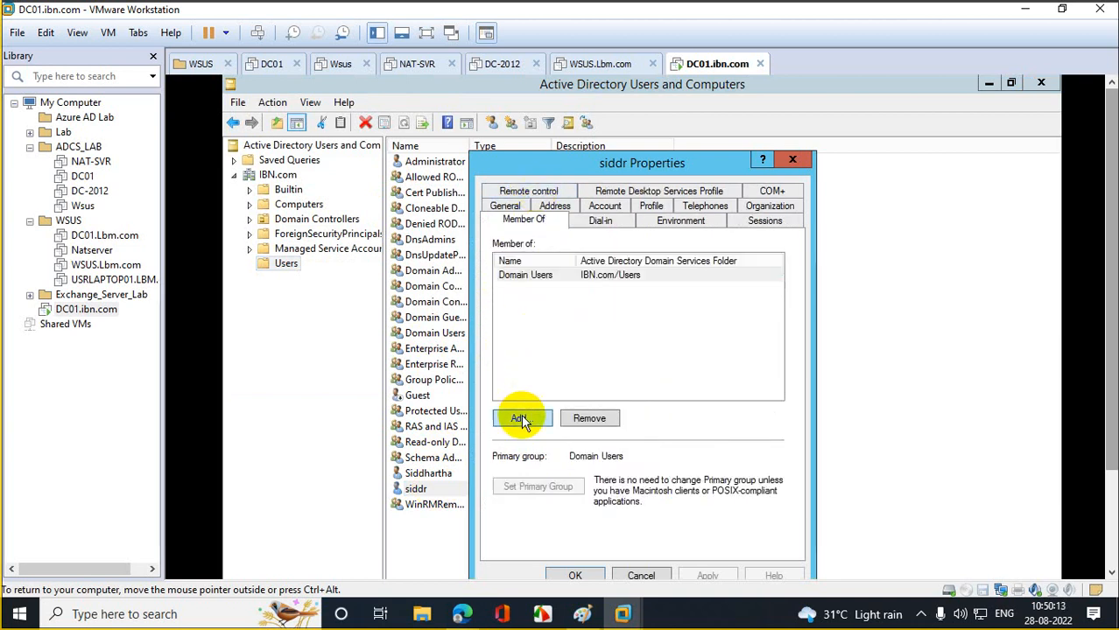
type("domain ")
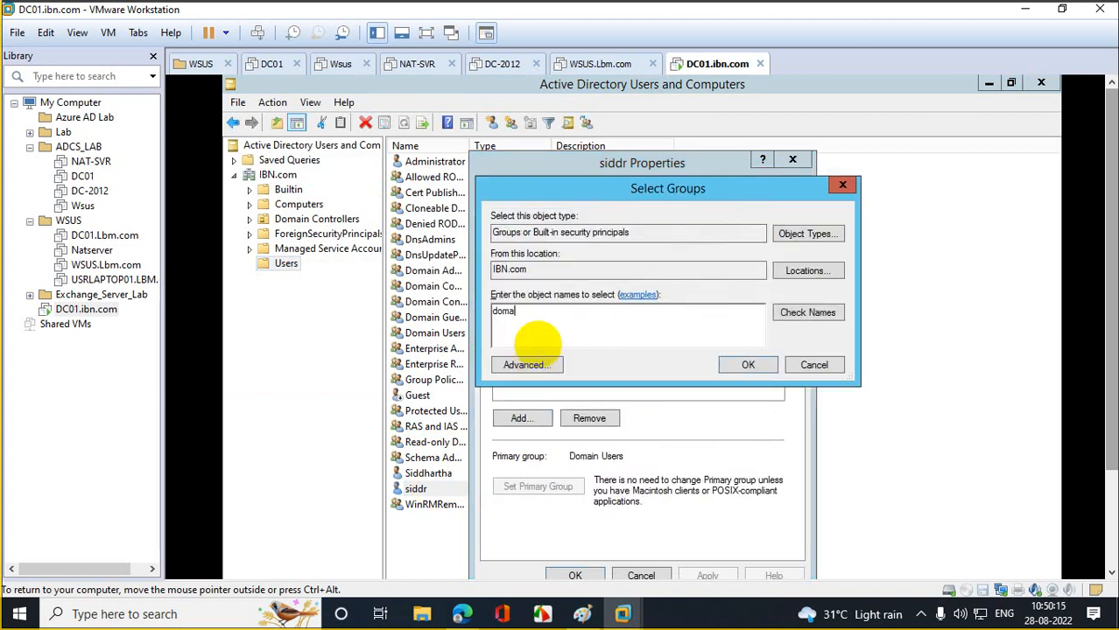
type("admins")
left_click(829, 317)
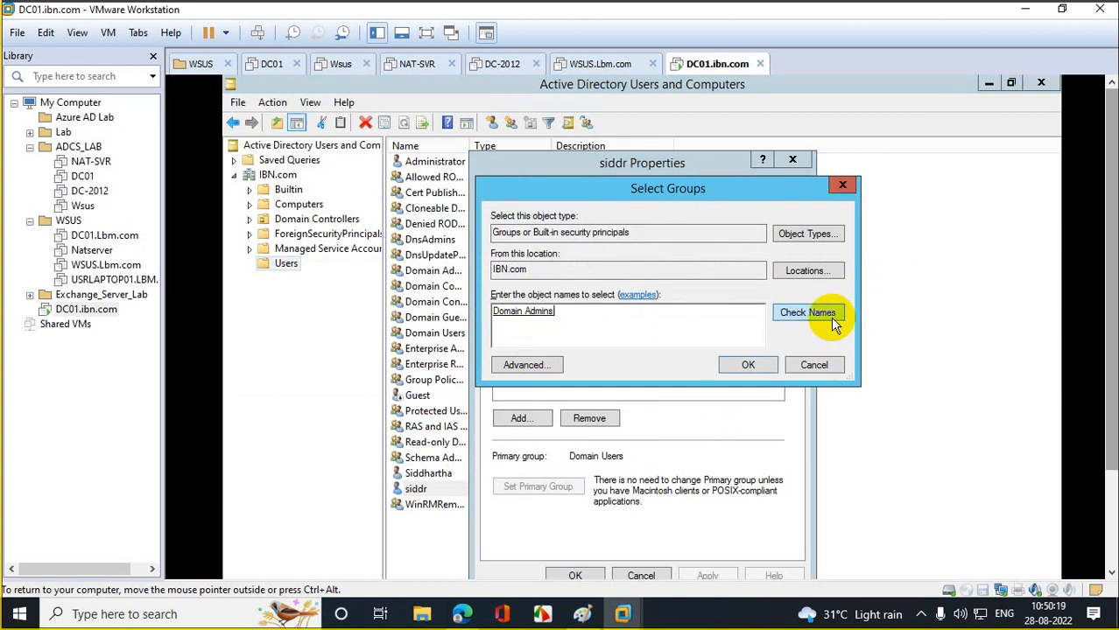
left_click(760, 365)
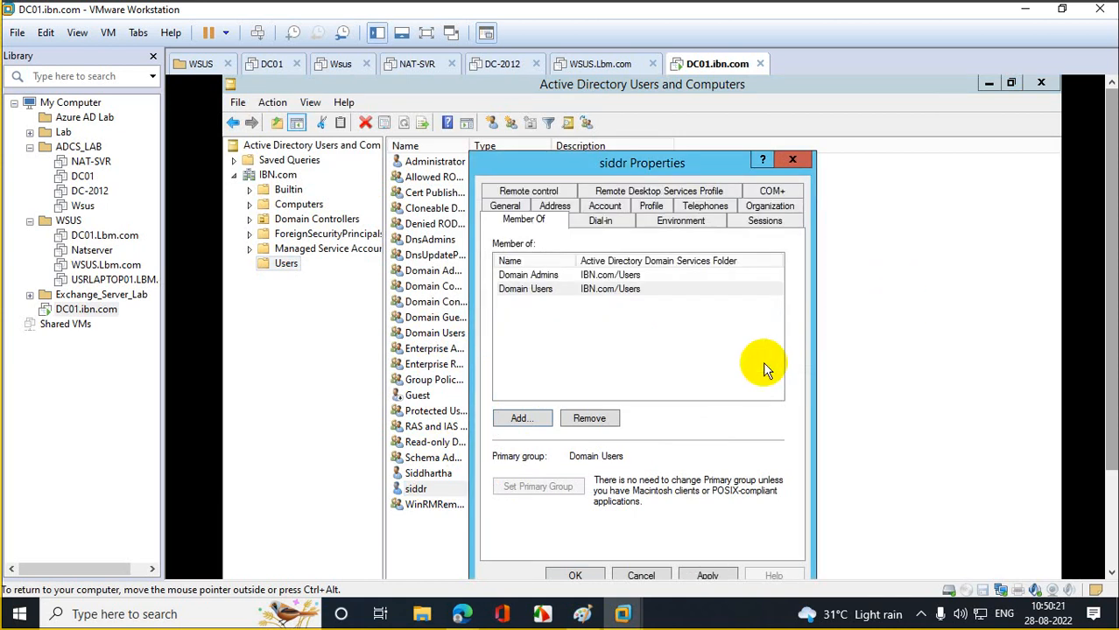
left_click(709, 571)
left_click(570, 573)
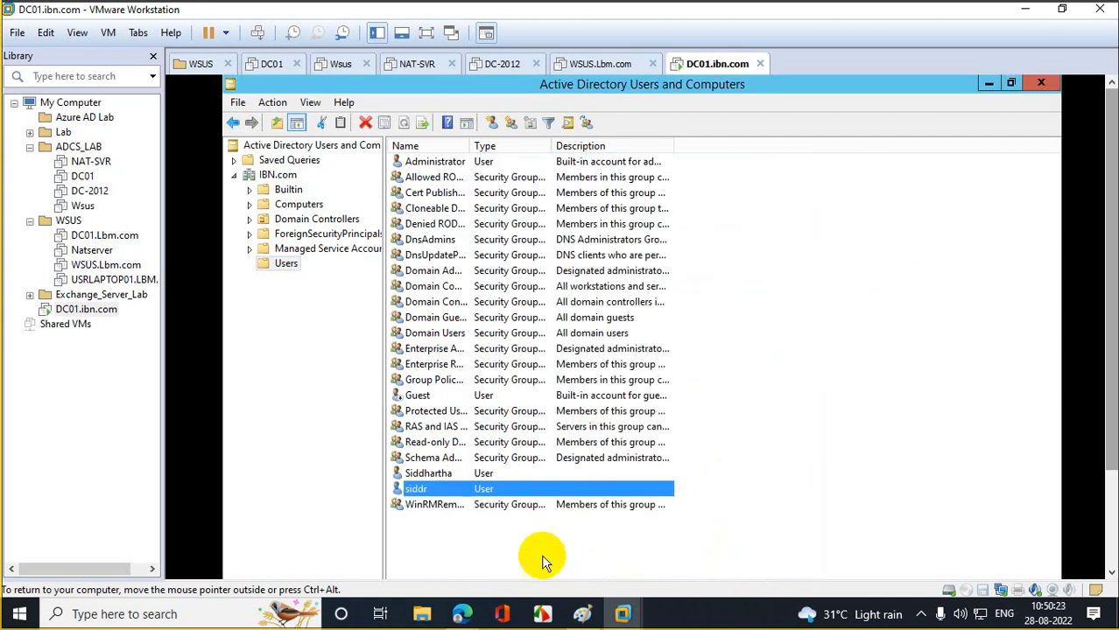
- Reopen siddr's properties and add it to the Enterprise Admins group
double_click(417, 489)
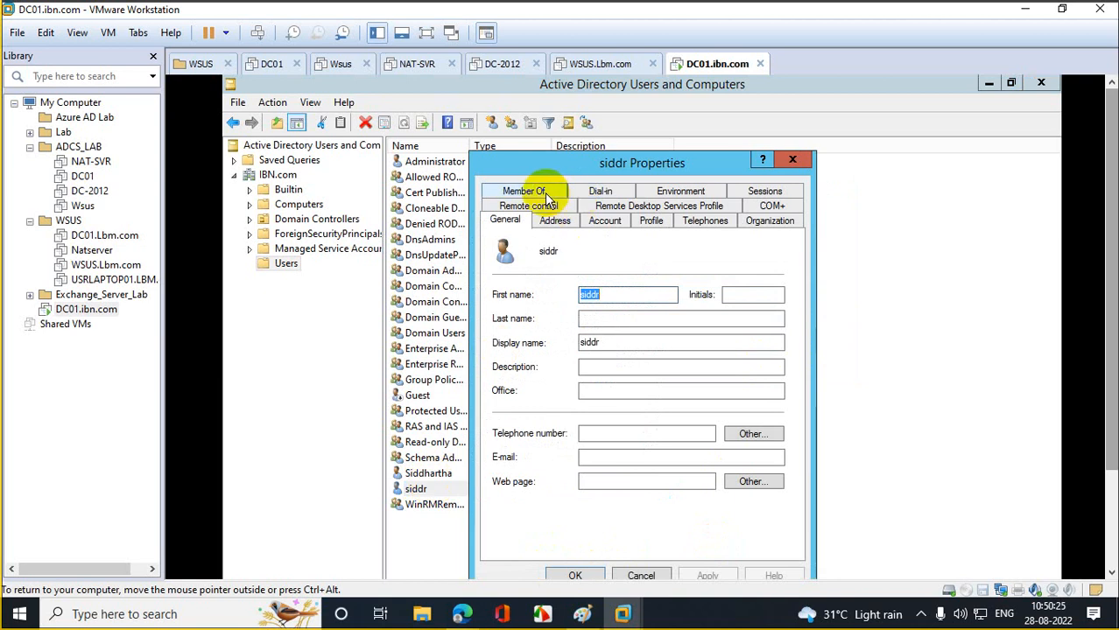
left_click(544, 193)
left_click(520, 417)
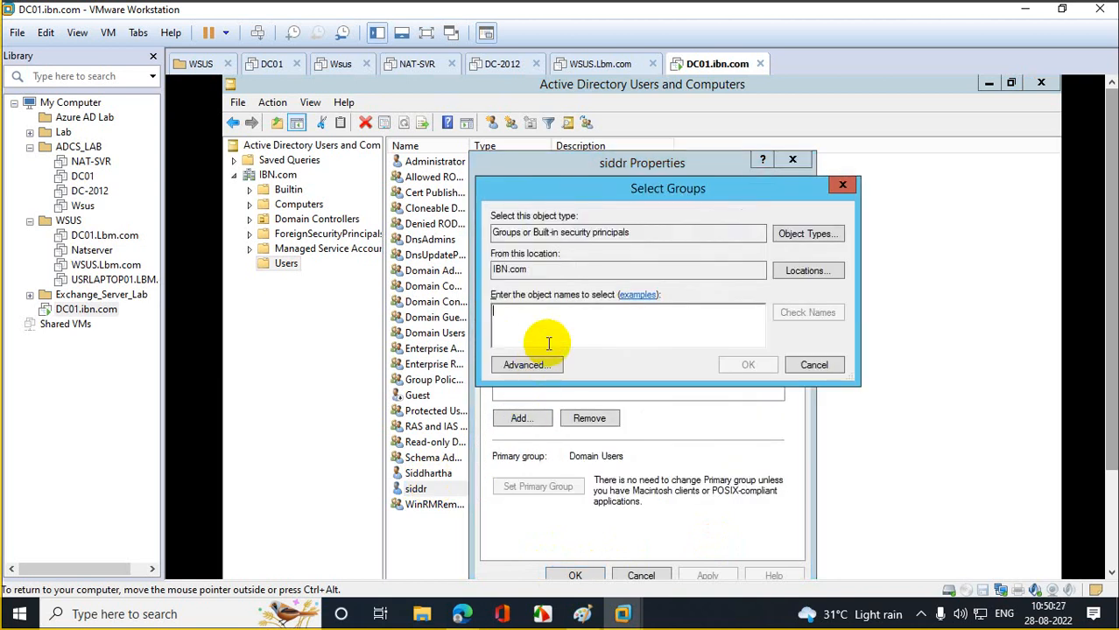
type("ente")
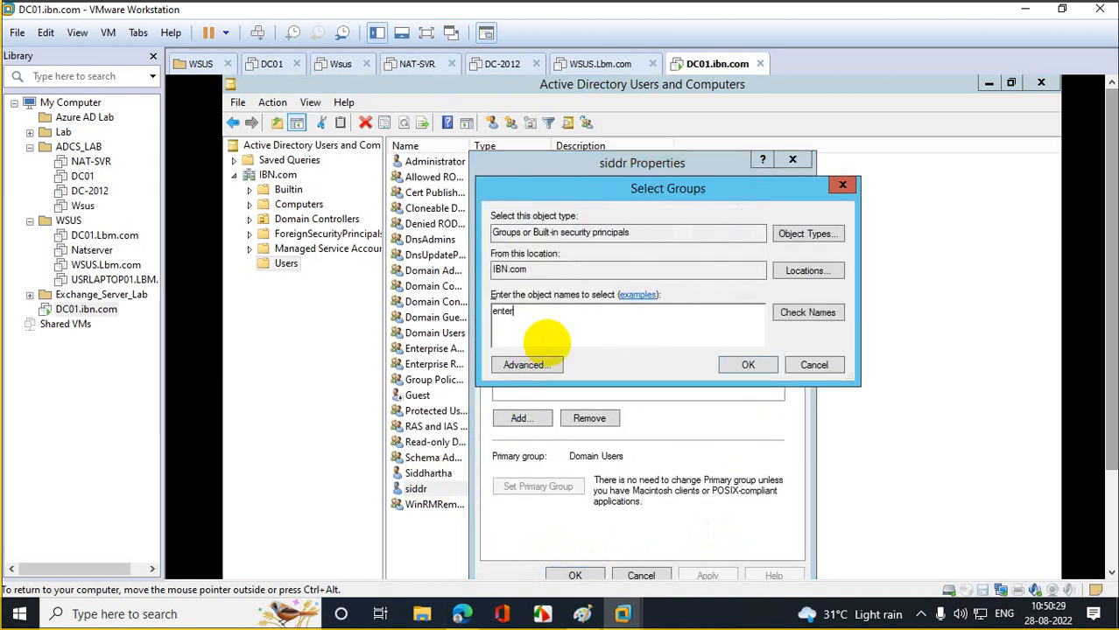
type("r")
left_click(799, 315)
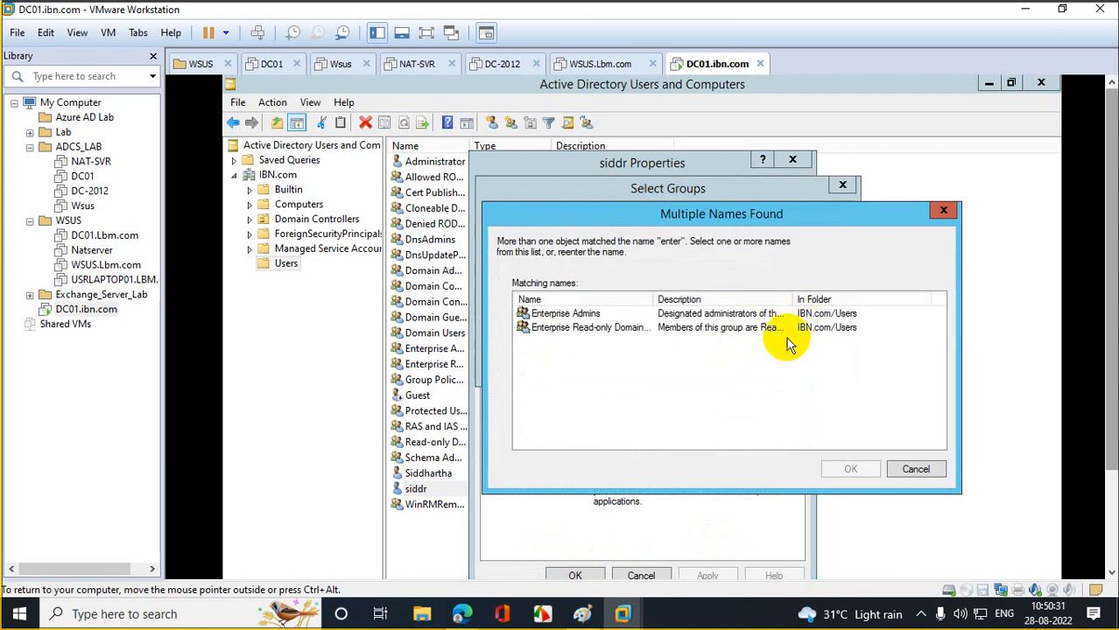
left_click(525, 313)
left_click(850, 470)
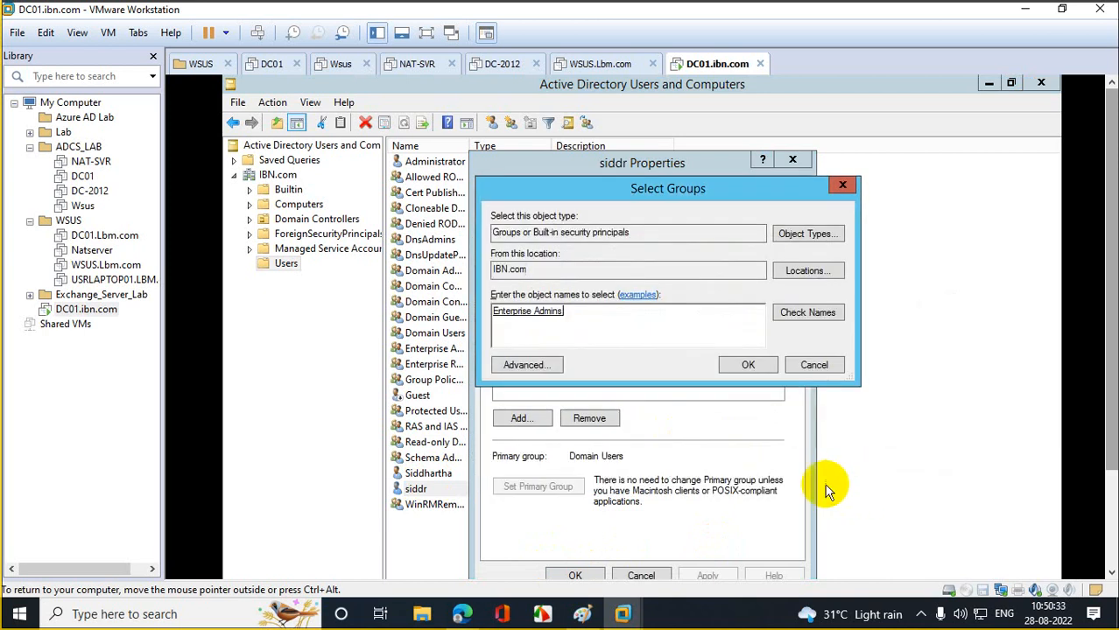
left_click(746, 367)
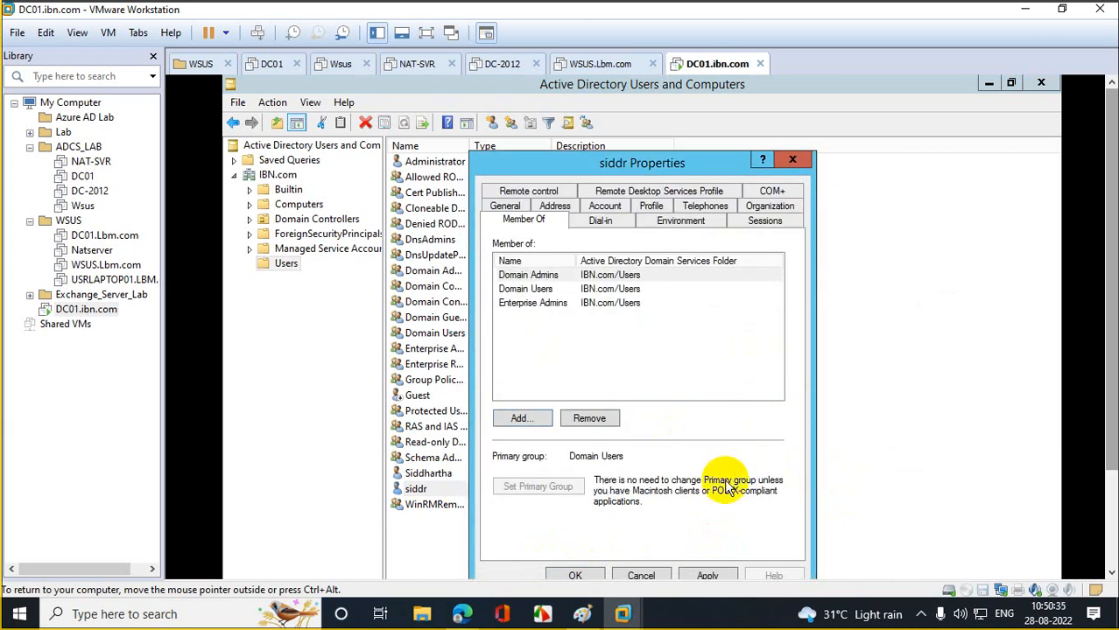
- Add siddr to Schema Admins, then apply and save the memberships
left_click(519, 419)
type("sche")
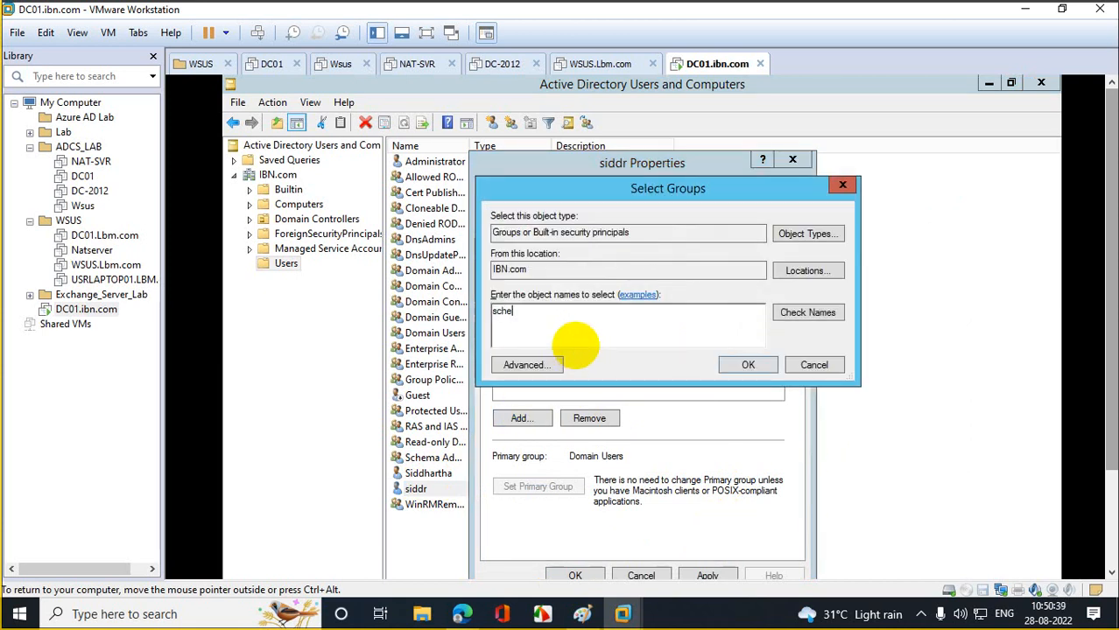
type("ma admin")
left_click(820, 317)
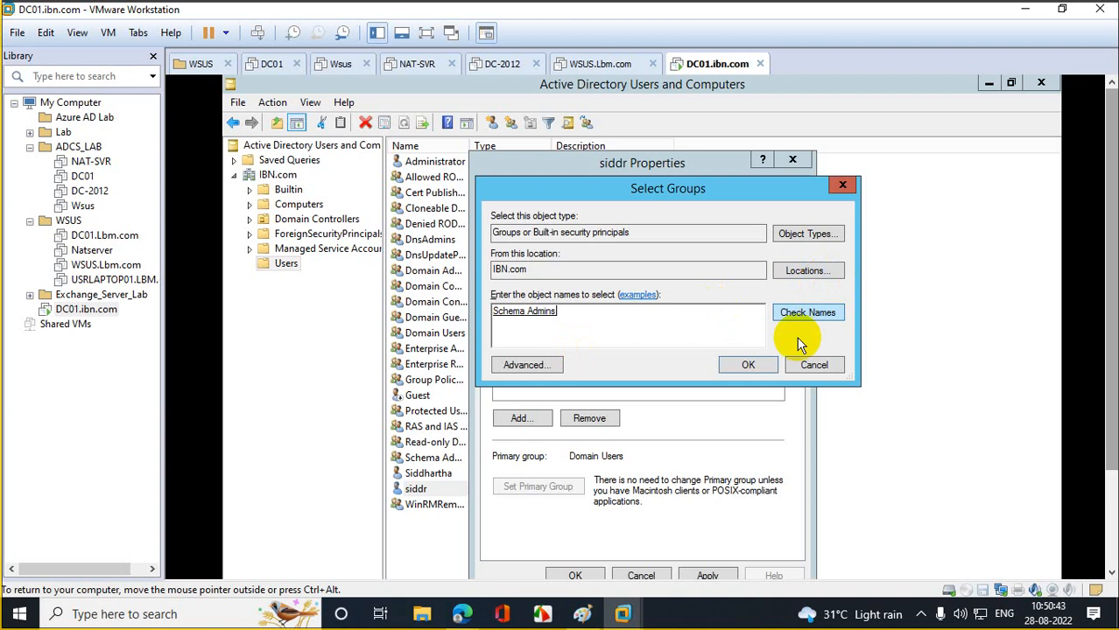
left_click(748, 365)
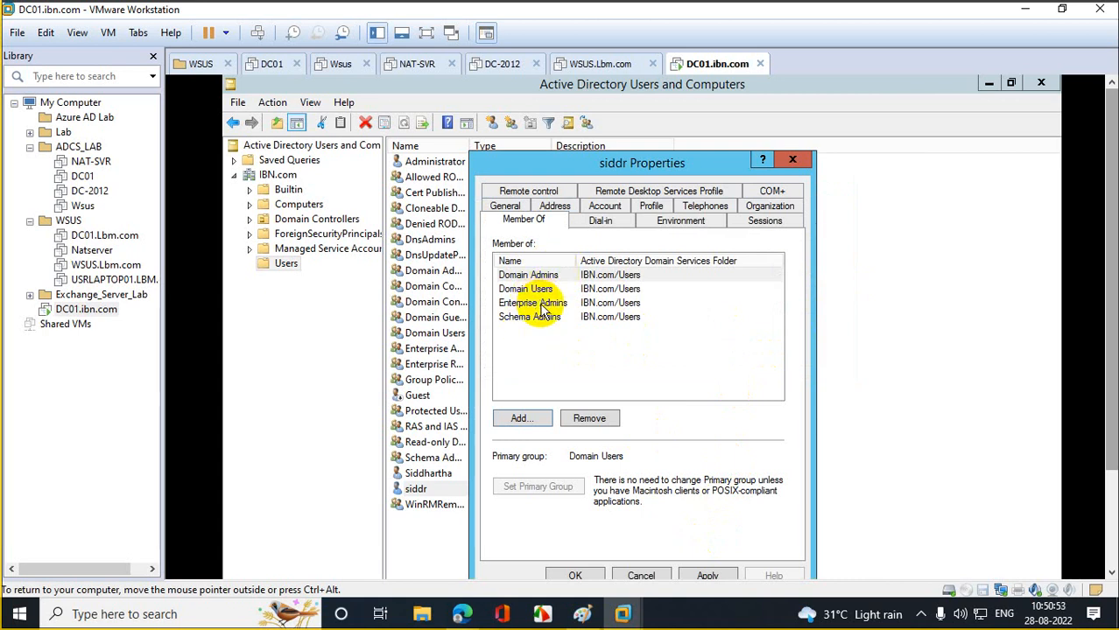
left_click(707, 573)
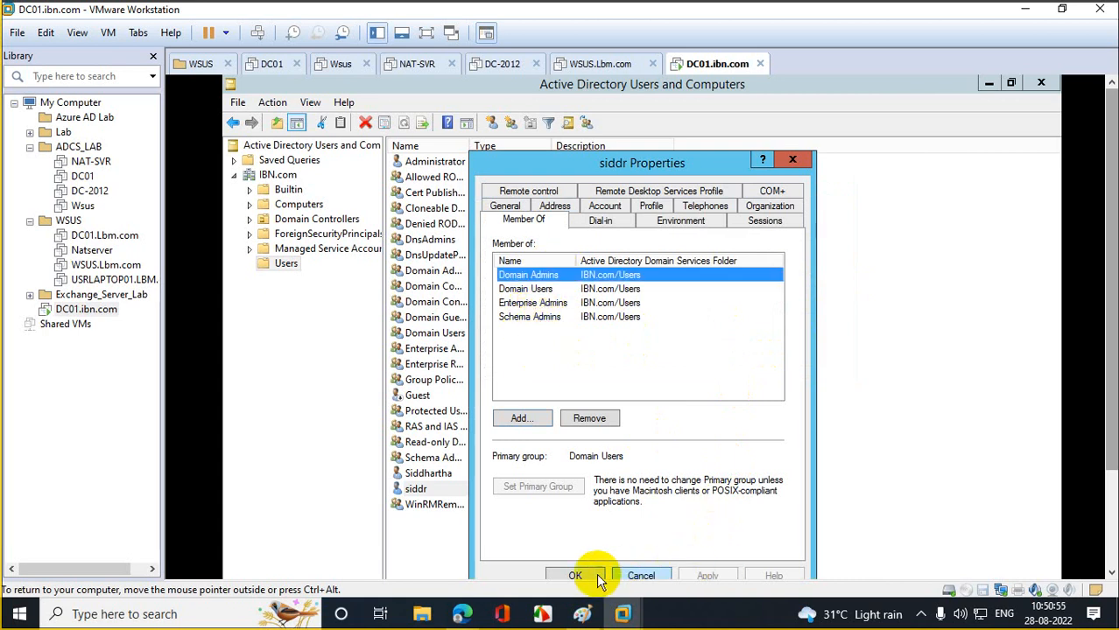
left_click(595, 574)
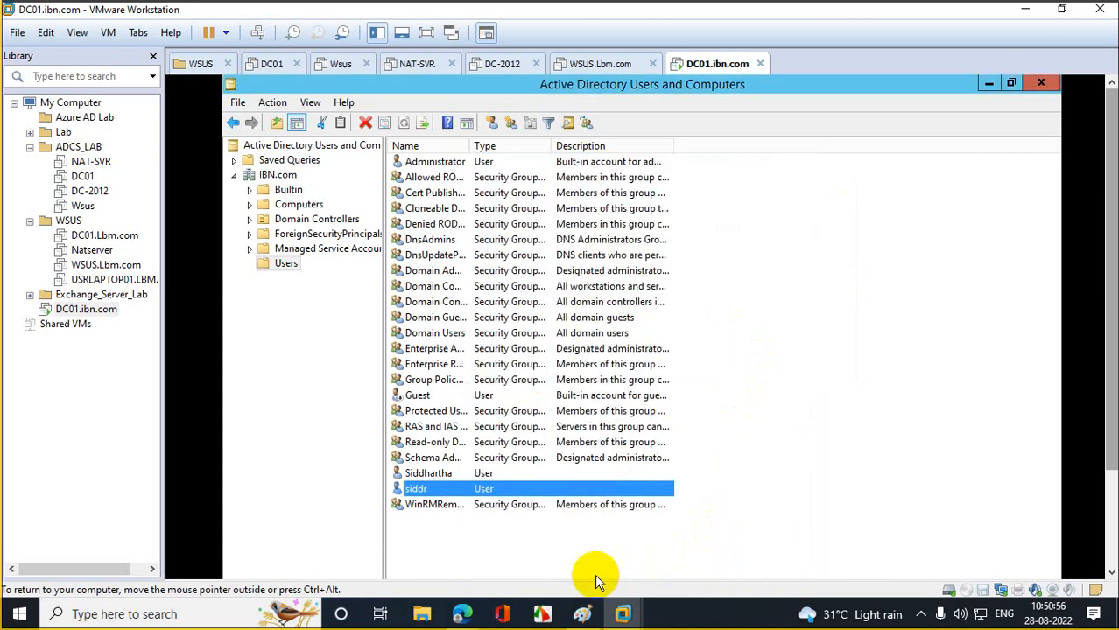
- Close ADUC and sign out of the server with the logoff command
left_click(1041, 83)
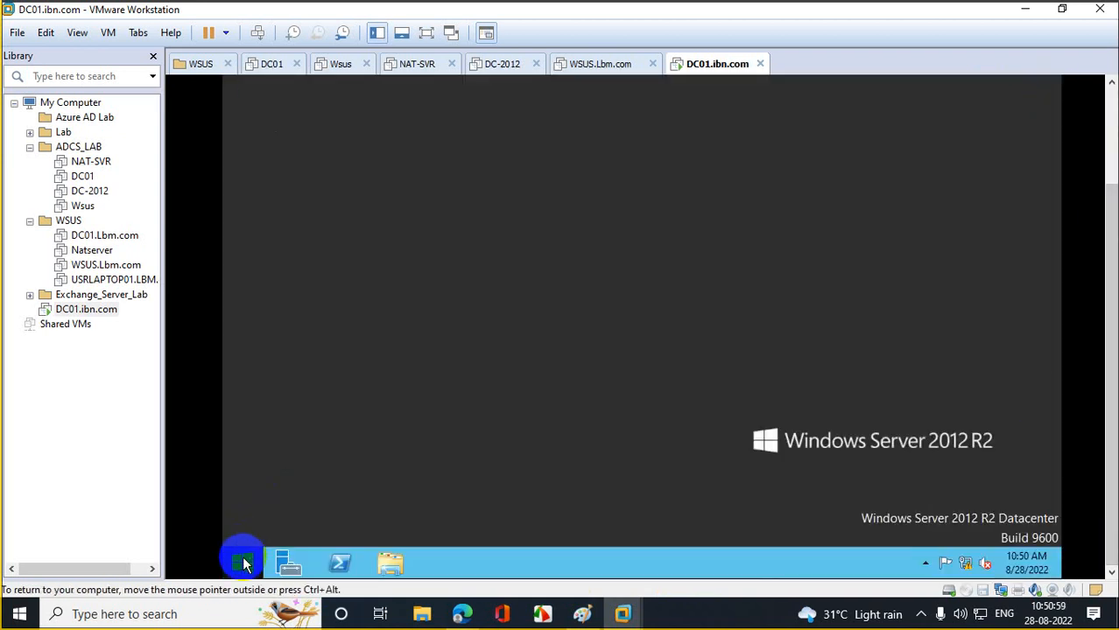
right_click(243, 564)
left_click(282, 512)
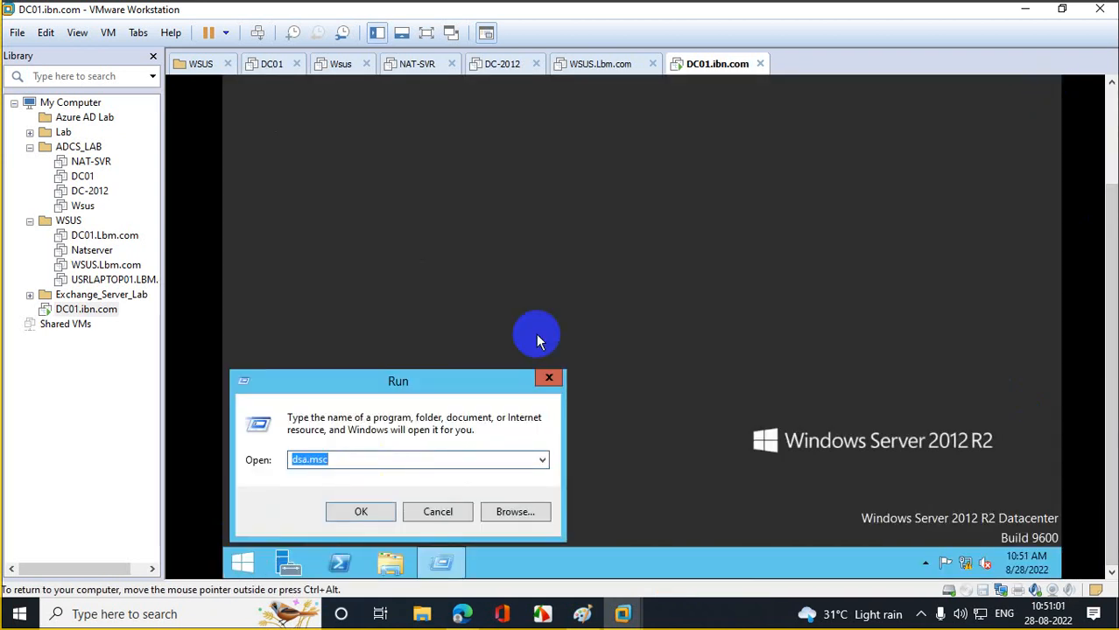
type("logoff")
key("Return")
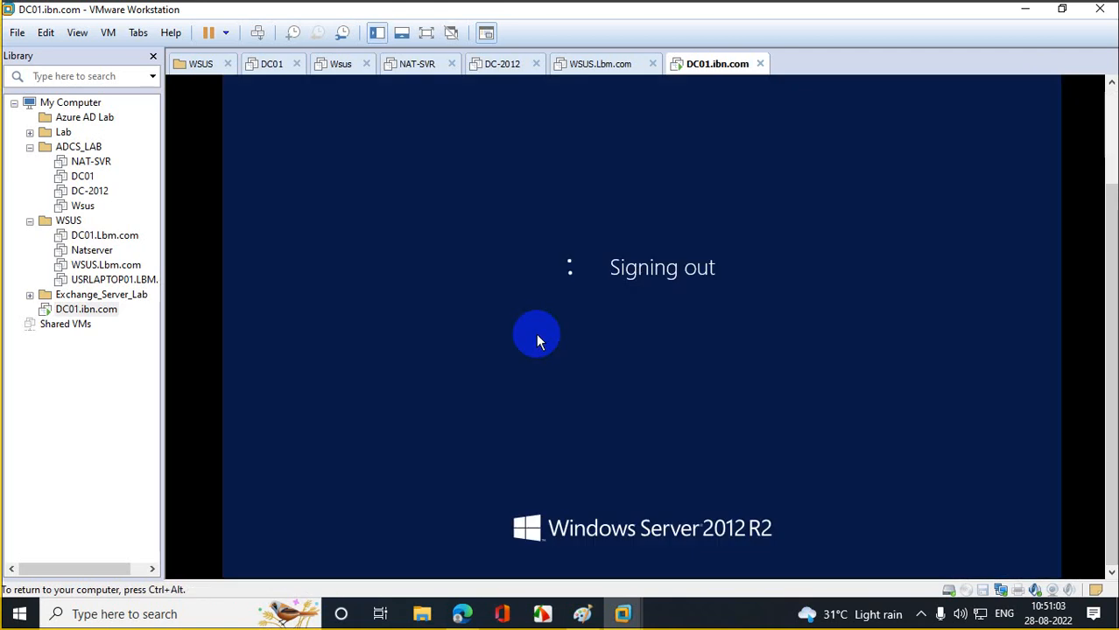
- Send Ctrl+Alt+Del and sign in as Other user siddr with its password
right_click(96, 310)
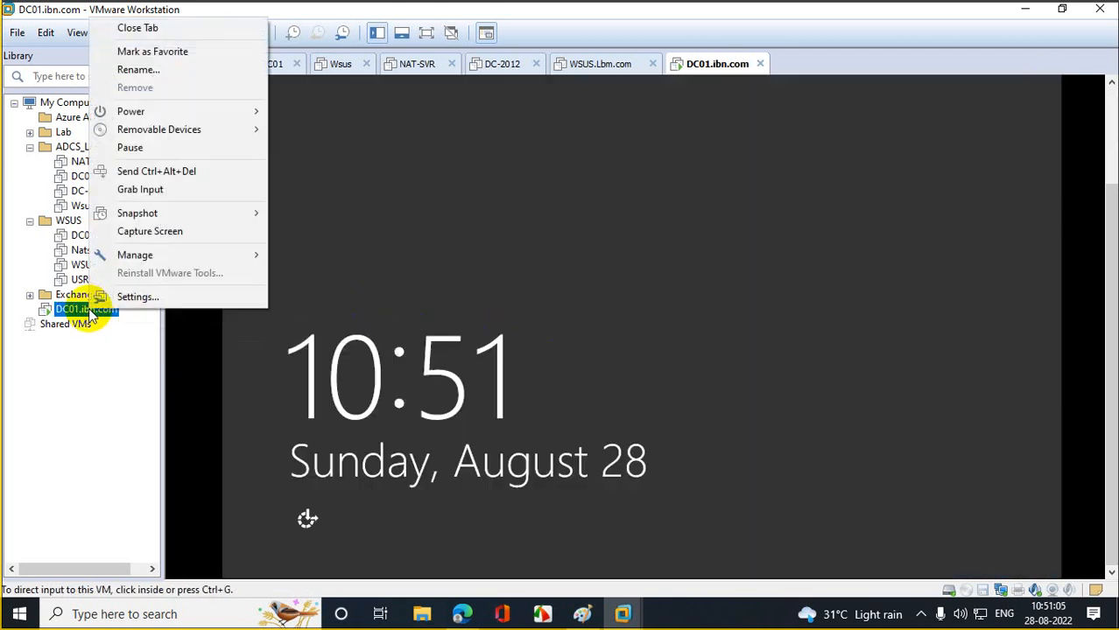
left_click(221, 172)
left_click(571, 212)
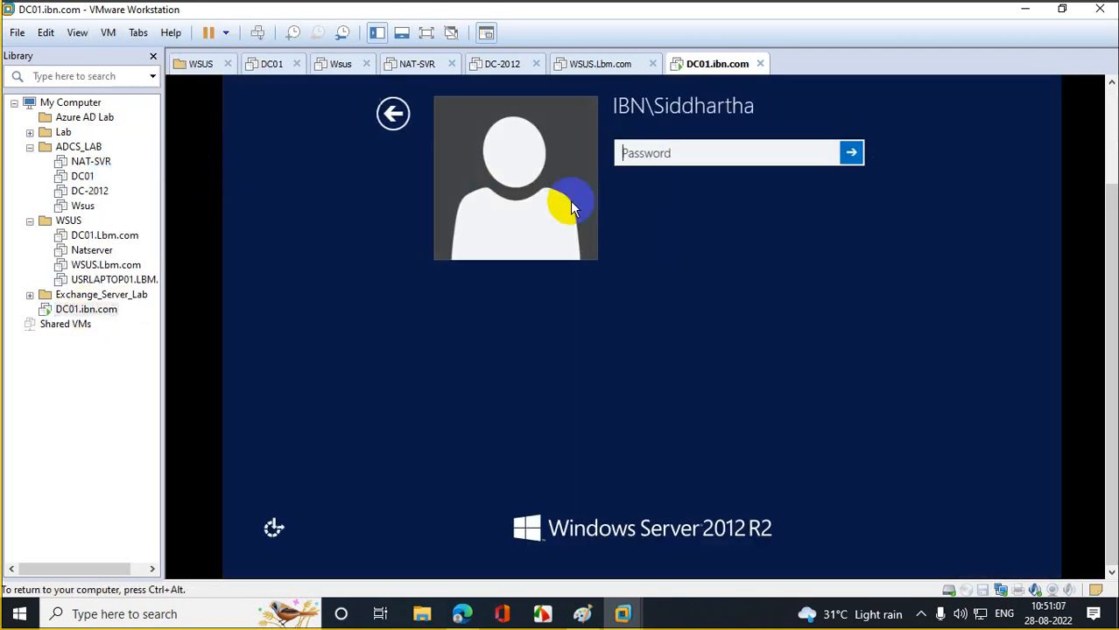
left_click(389, 113)
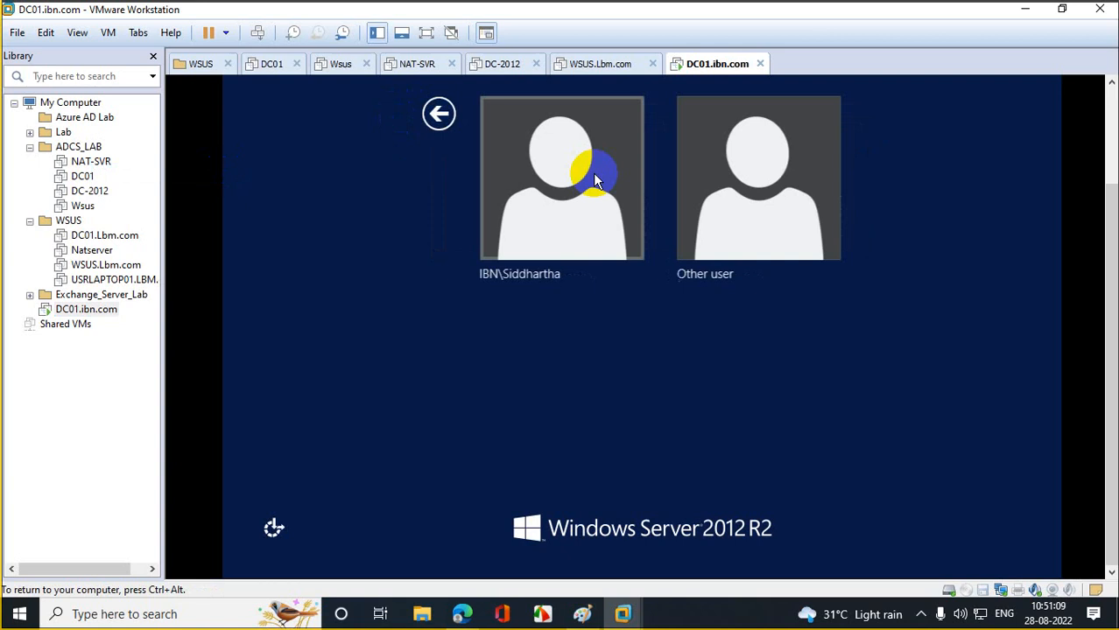
left_click(717, 217)
left_click(643, 153)
type("siddr")
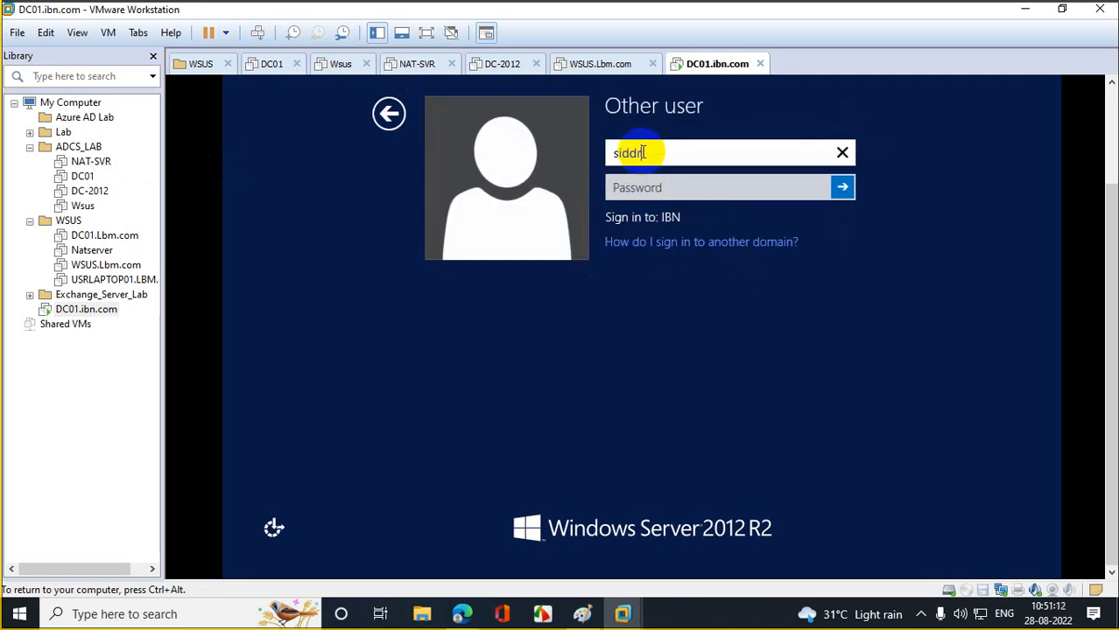
key("Tab")
type("••••••••••")
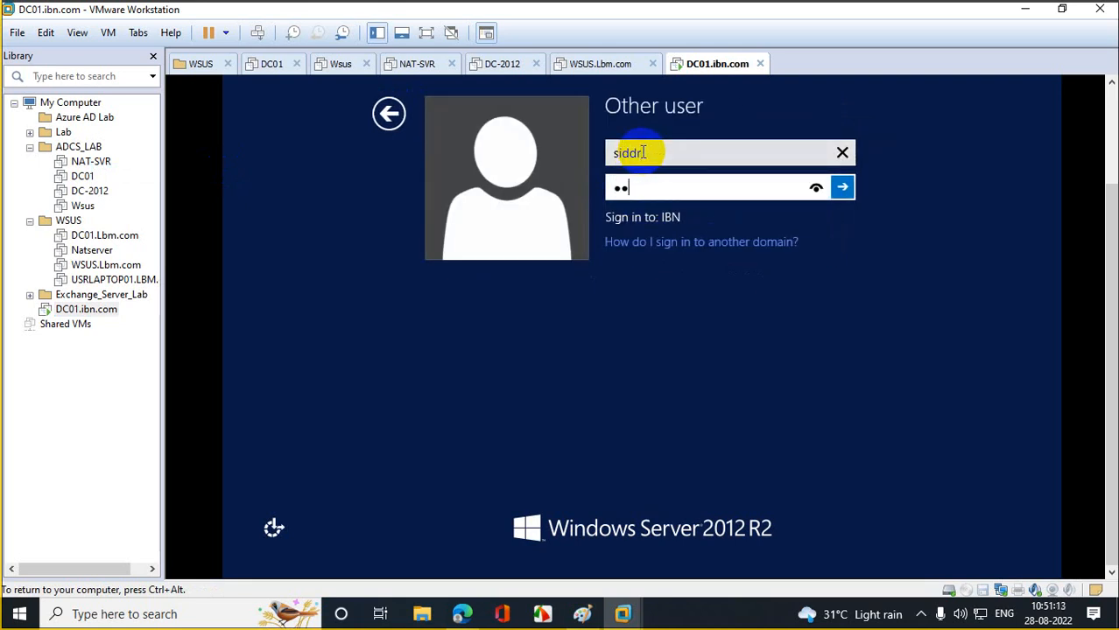
type("••")
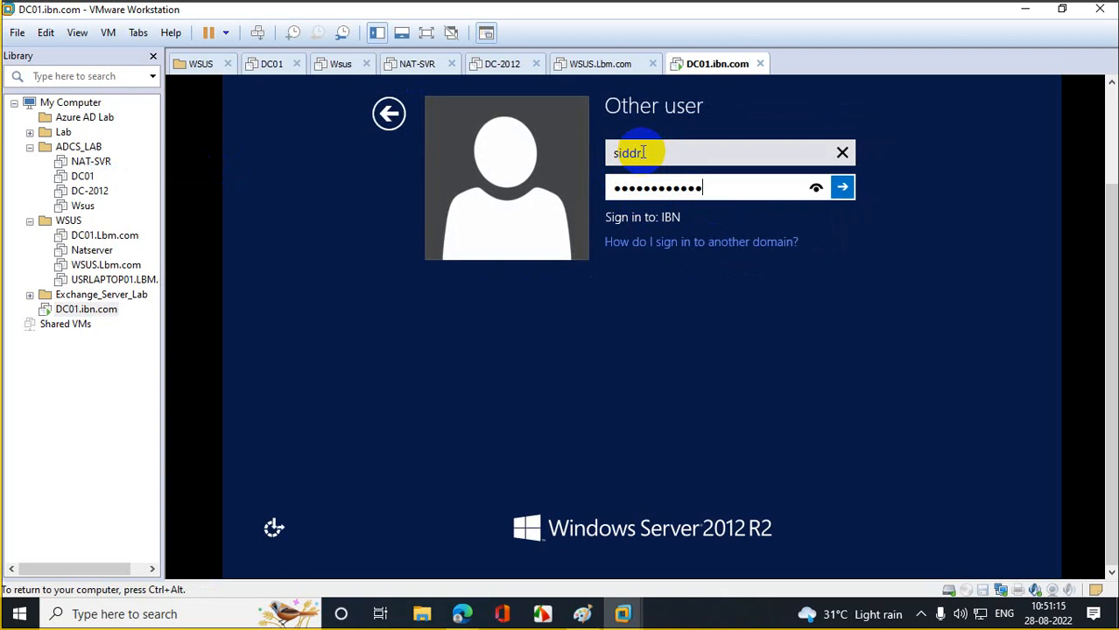
key("Return")
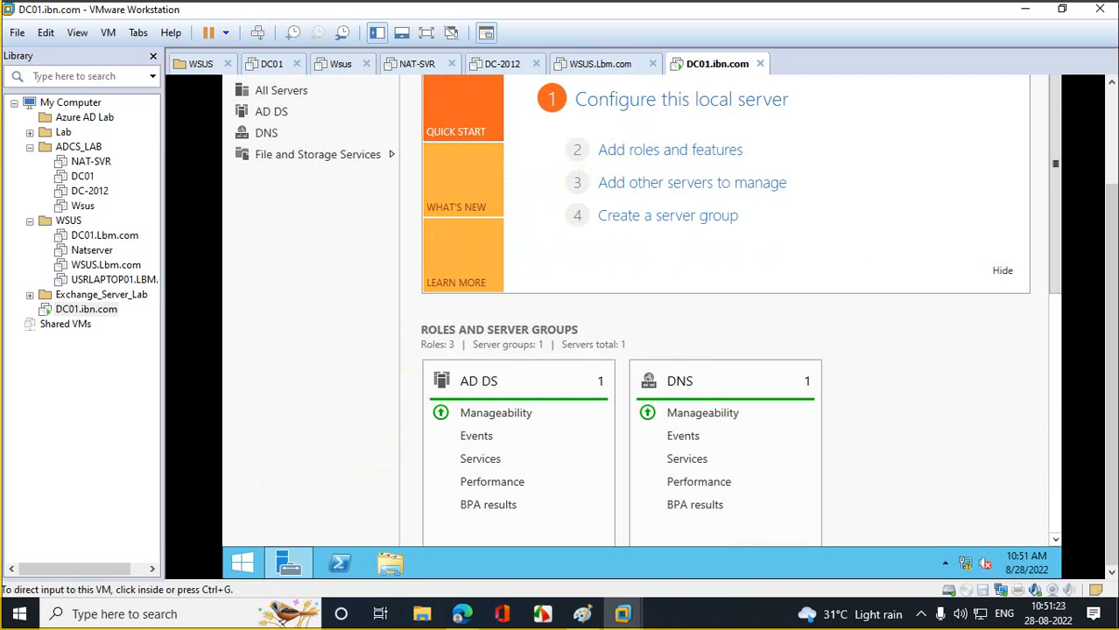
- Close Server Manager and the VMware Tools interface-size notice without logging off, then bring the taskbar into view
left_click_drag(1111, 312, 1110, 213)
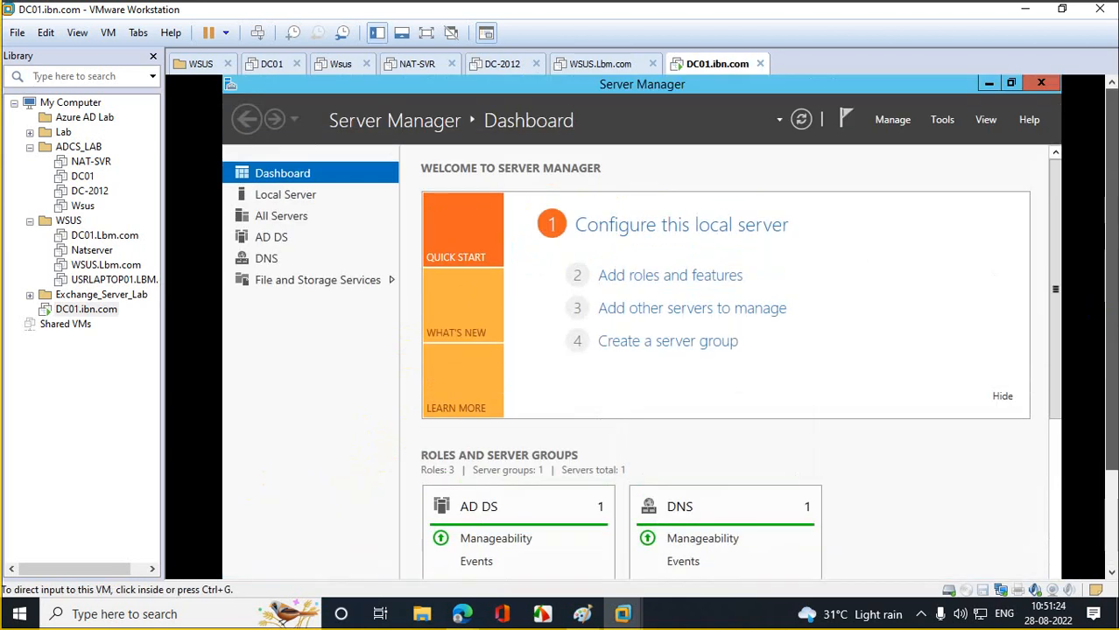
left_click(1049, 86)
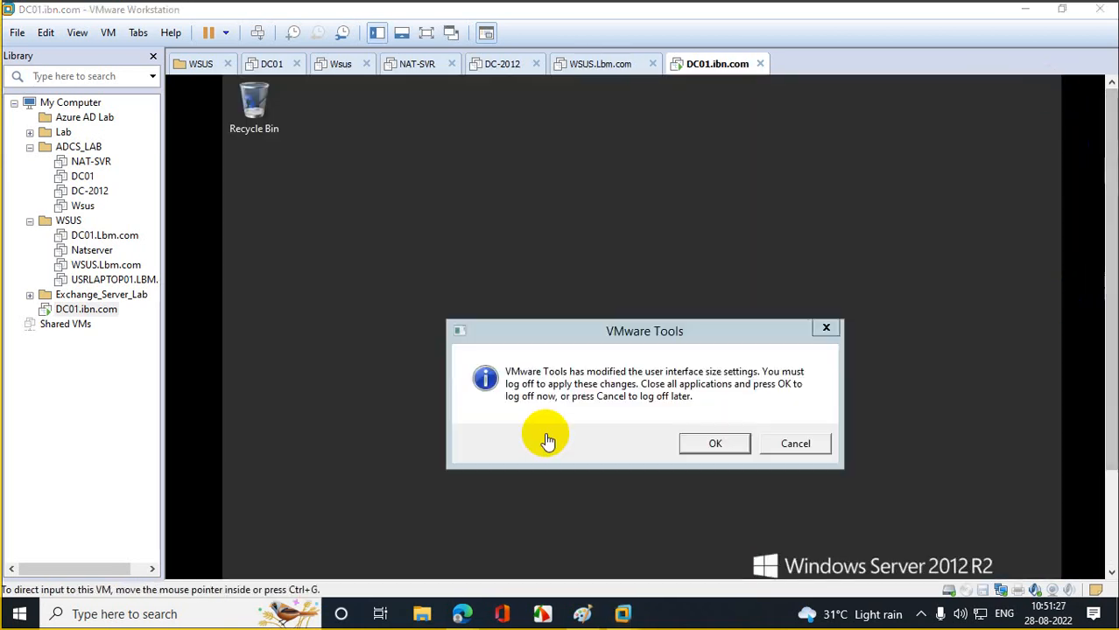
left_click(825, 328)
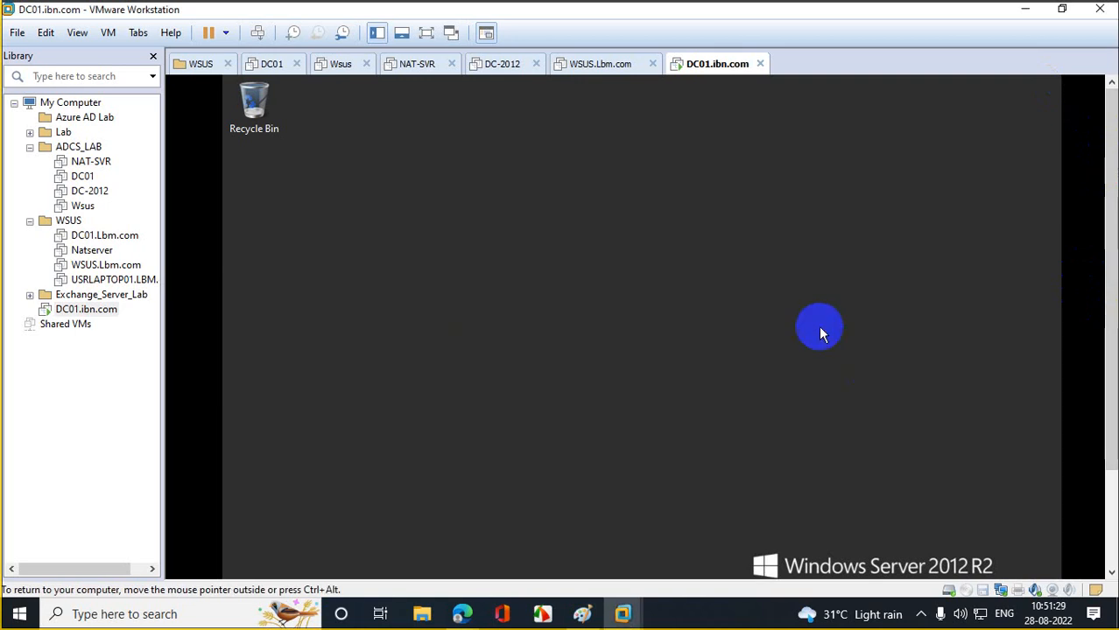
left_click_drag(1111, 266, 1092, 430)
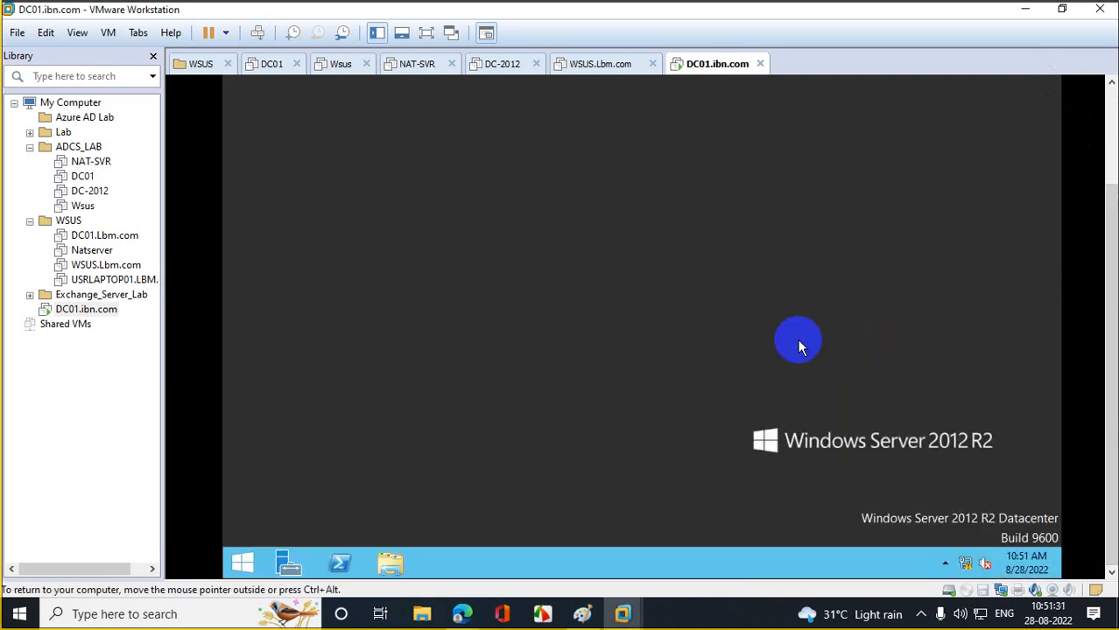
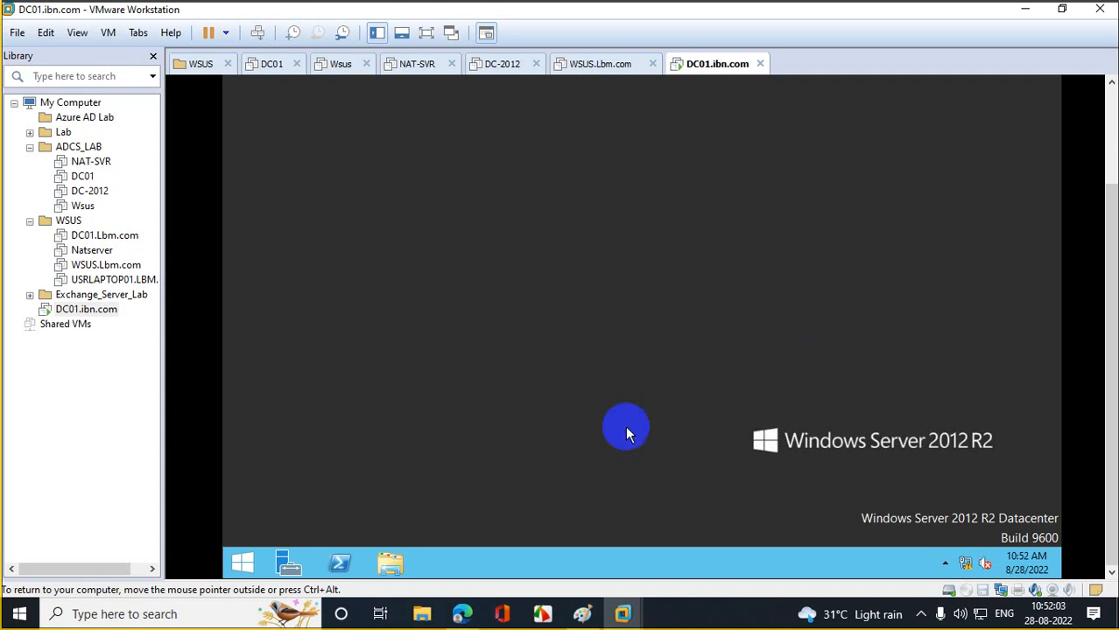
- Launch PowerShell as Administrator on DC01, replacing the non-elevated window
left_click(340, 564)
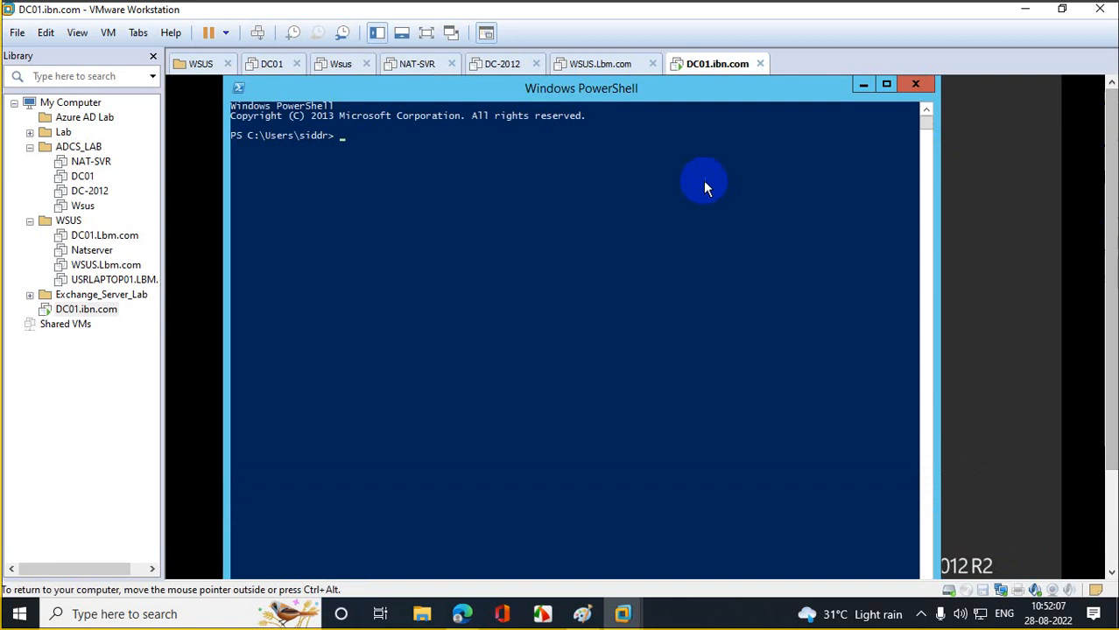
left_click(917, 86)
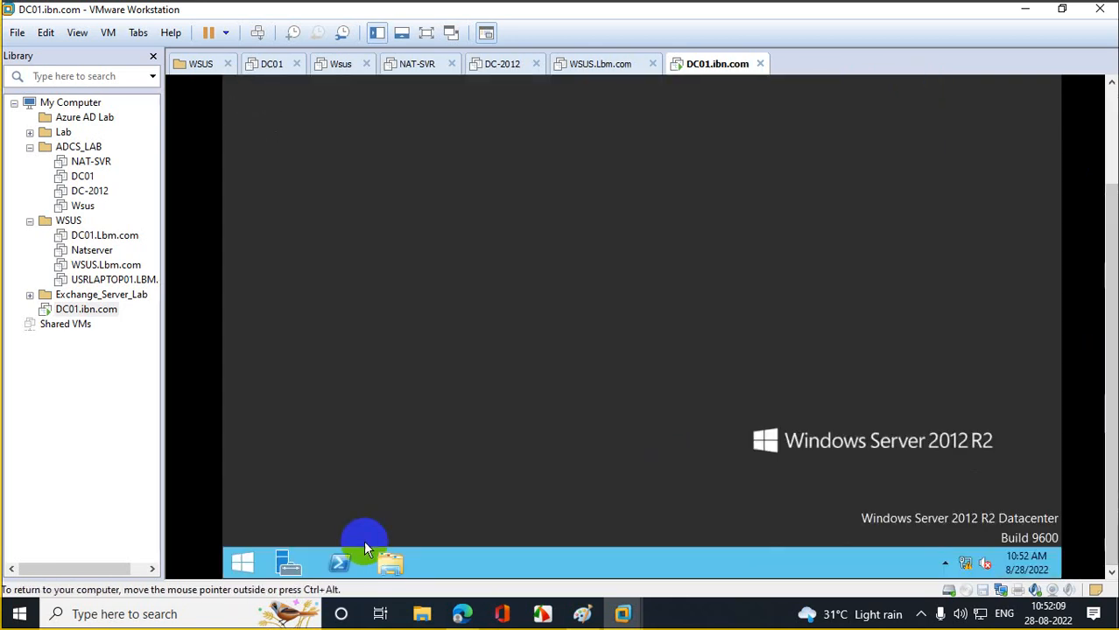
right_click(340, 563)
left_click(313, 427)
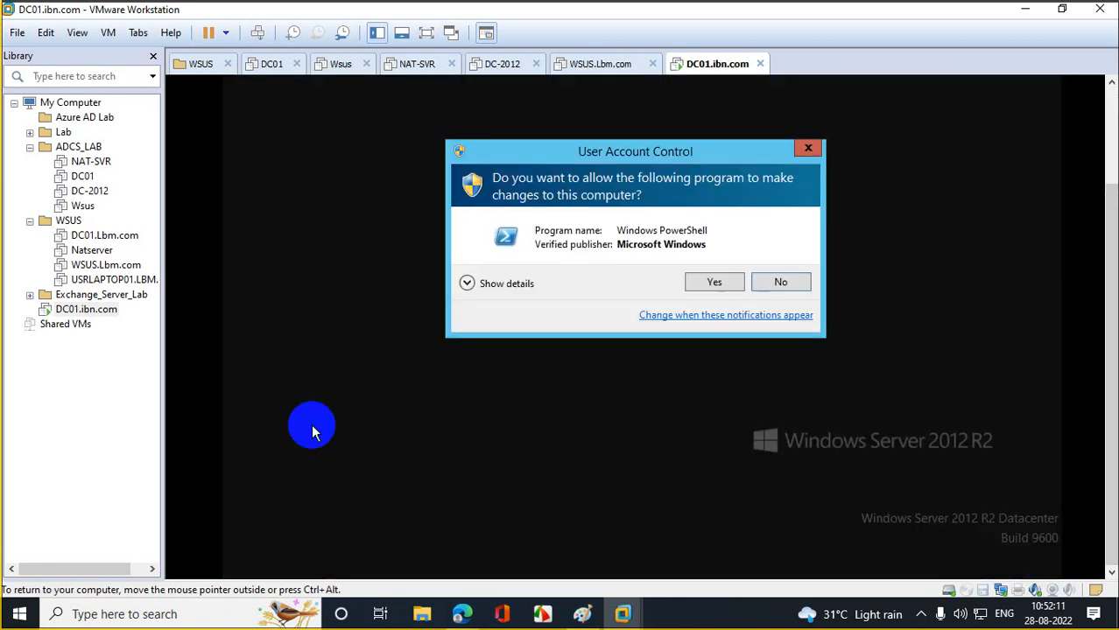
left_click(696, 280)
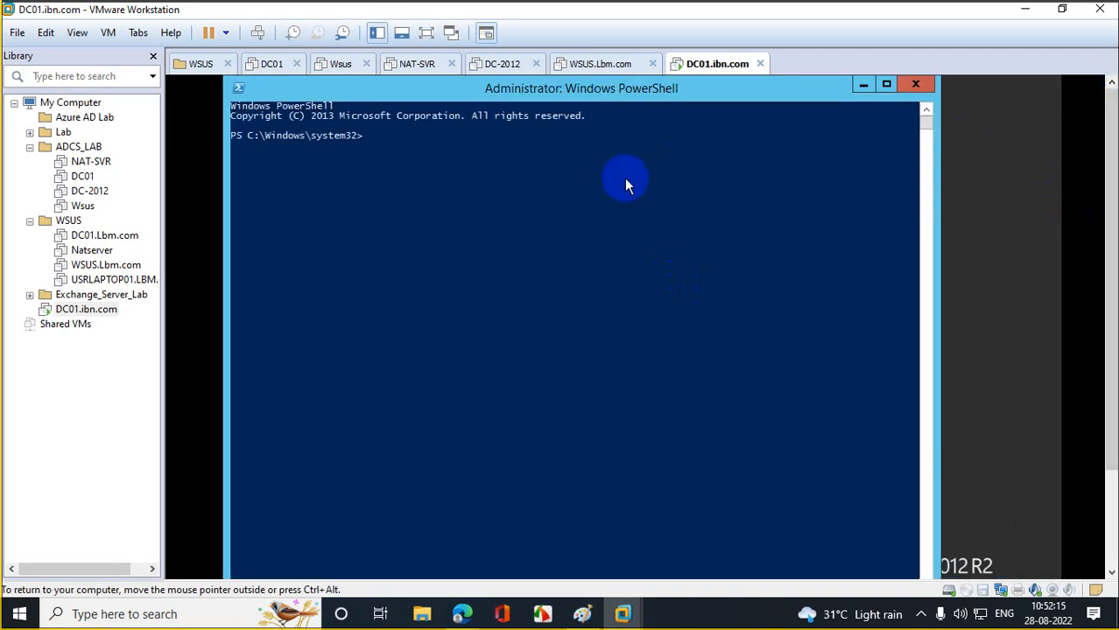
- Move to the root of C:\, clear the console and run rendom /list
type("c:")
key("Return")
type("c")
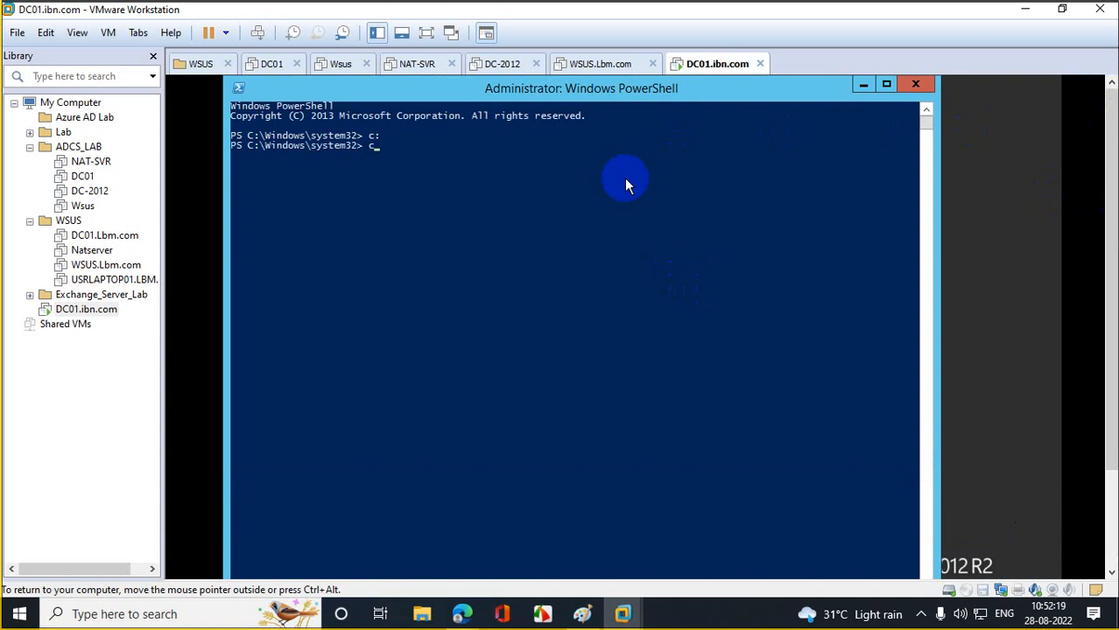
type("d ..")
key("Return")
type("cd")
key("Return")
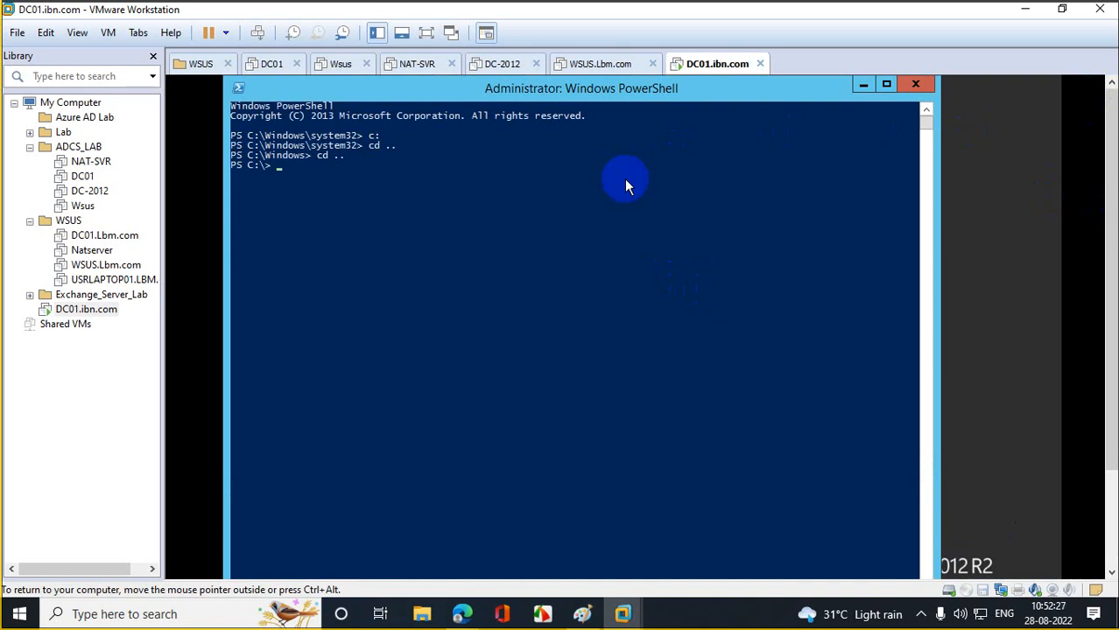
type("cls")
key("Return")
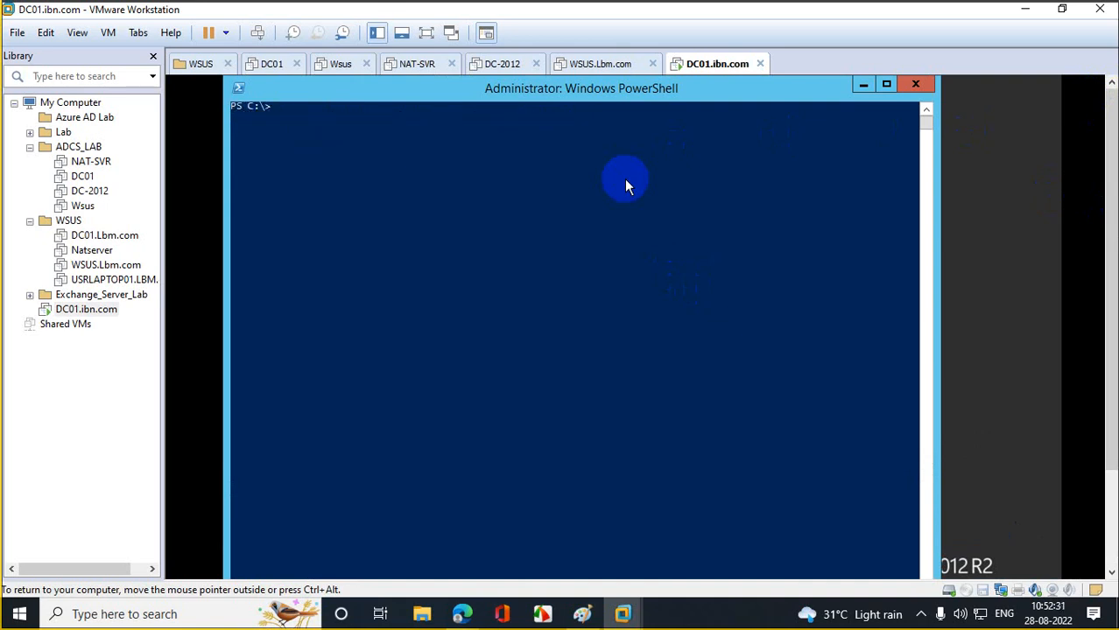
type("ren")
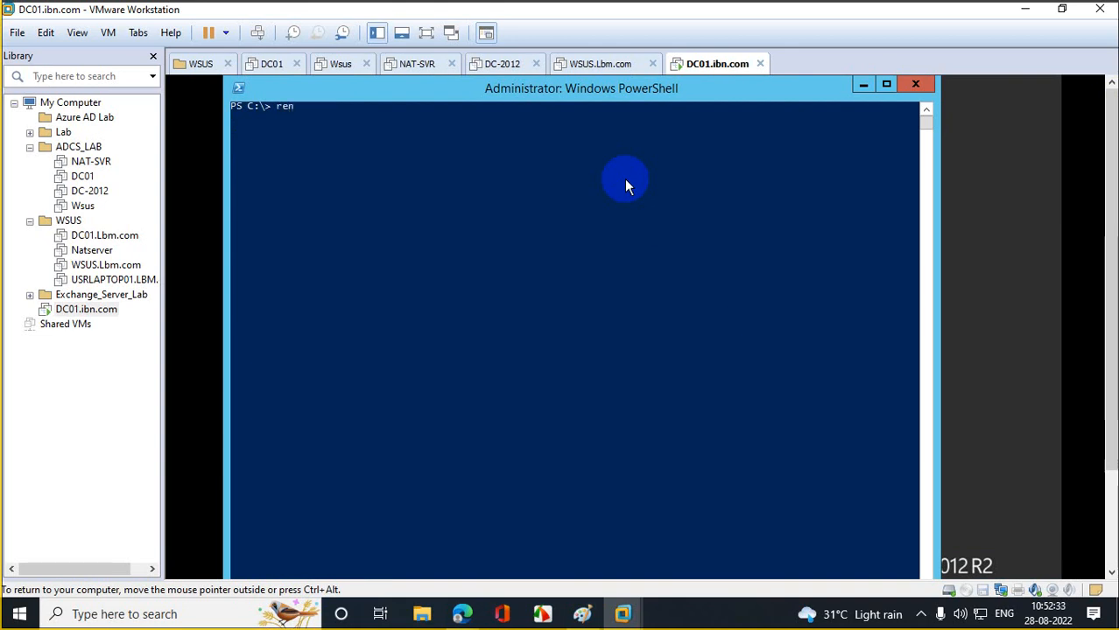
type("dom")
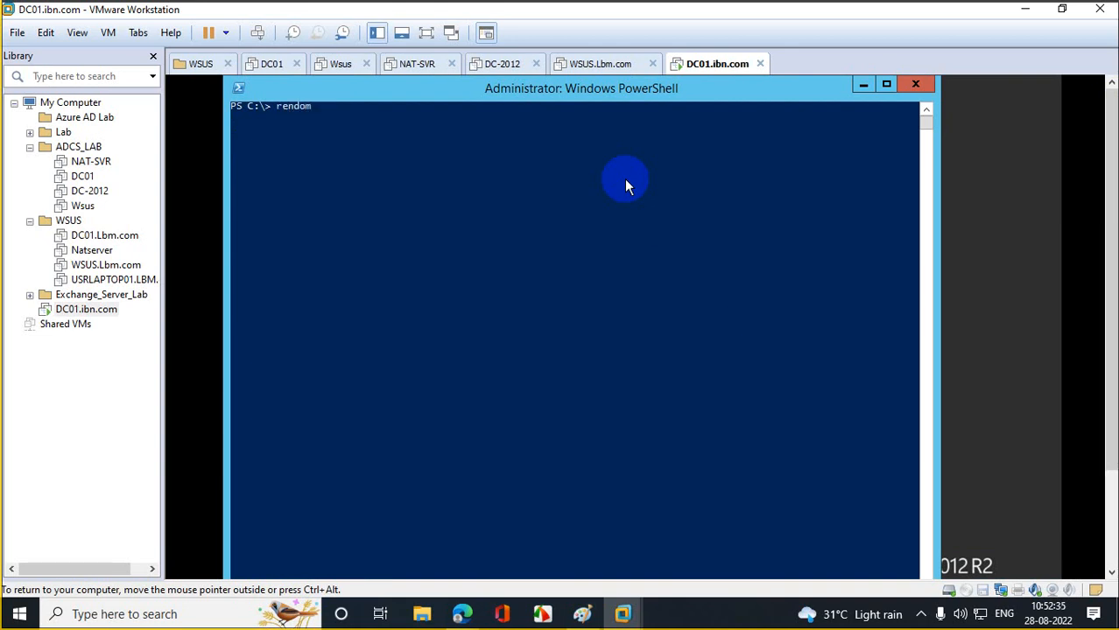
type(" /list")
key("Return")
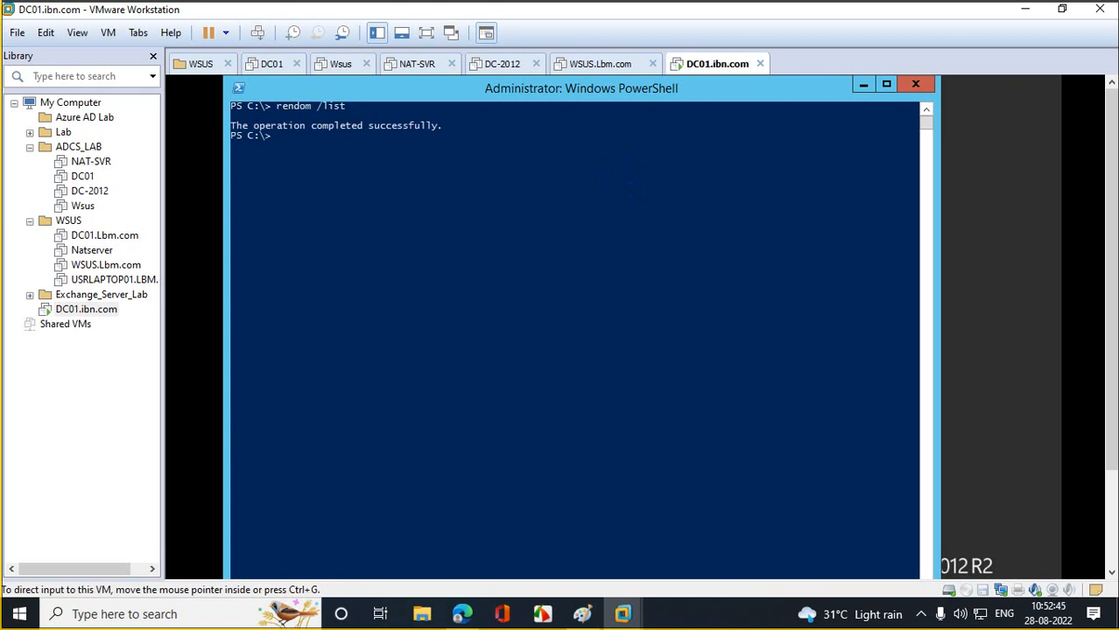
- Open Domainlist from Local Disk (C:) for editing in a maximized Notepad window
left_click_drag(1110, 234, 1101, 387)
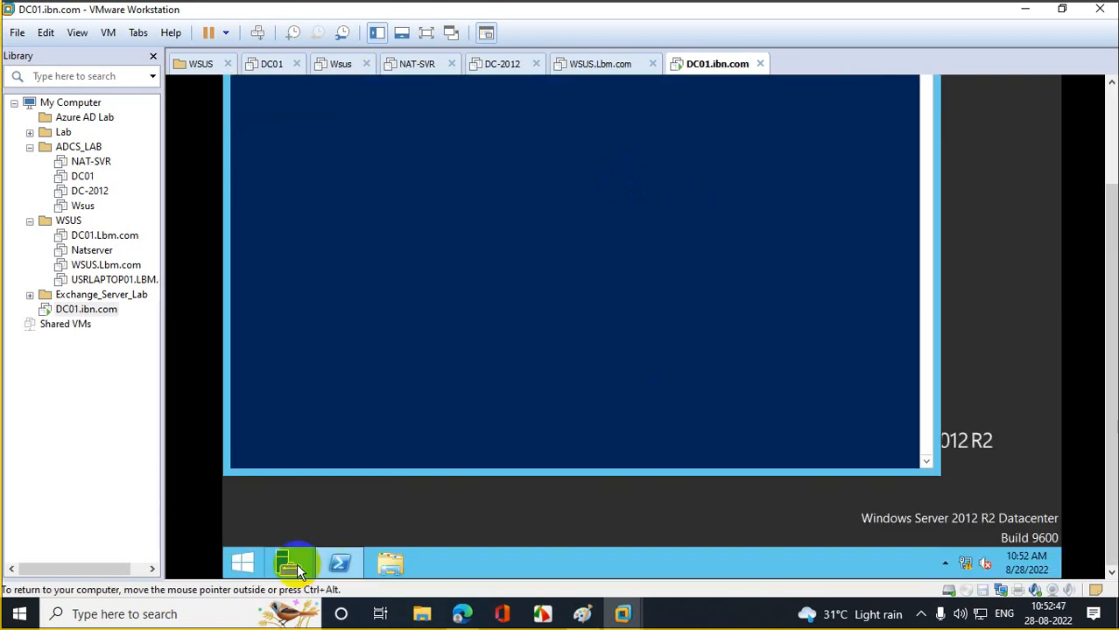
left_click(391, 565)
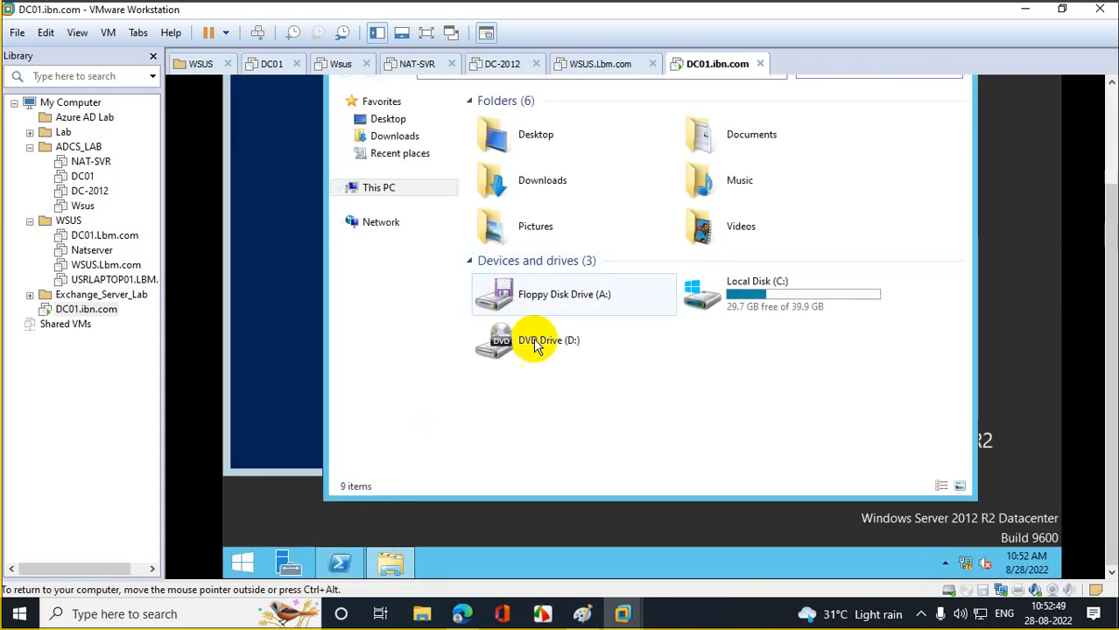
double_click(763, 295)
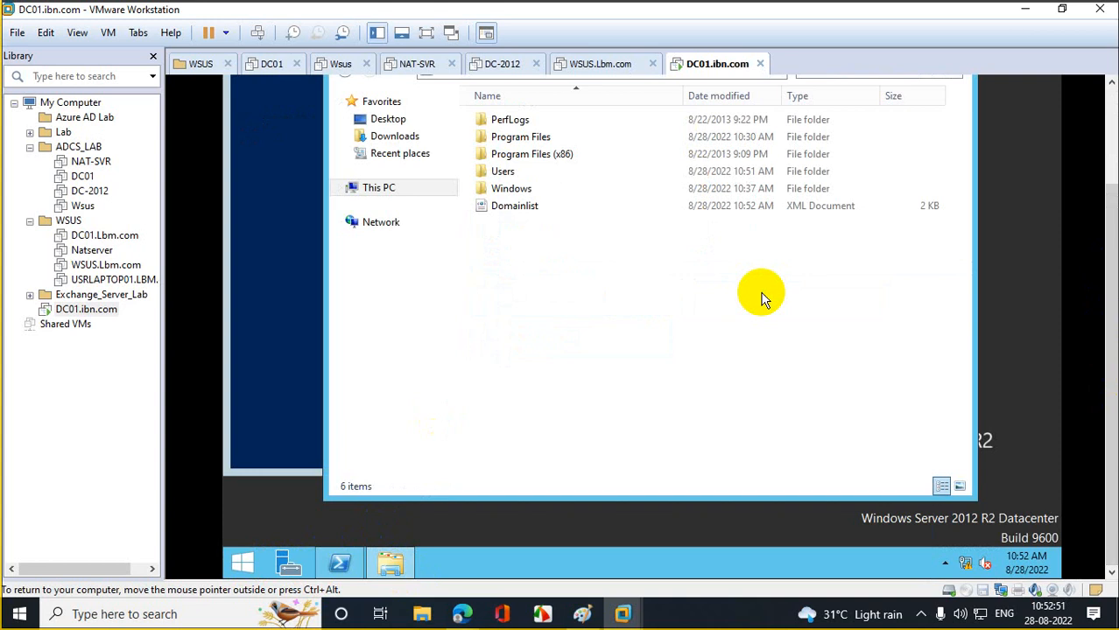
left_click(511, 217)
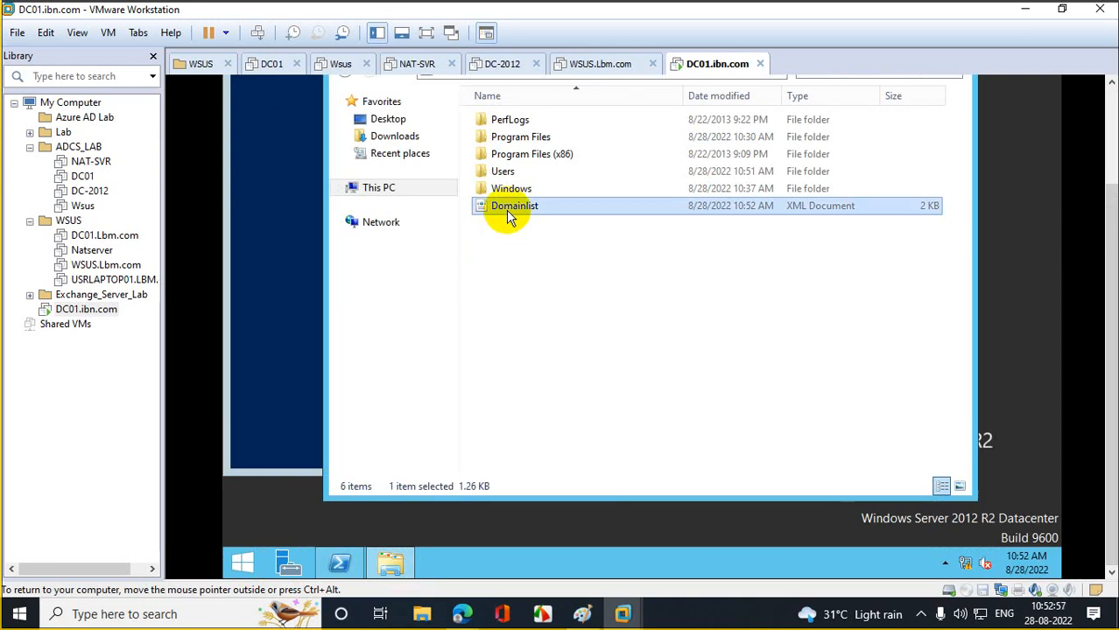
right_click(511, 216)
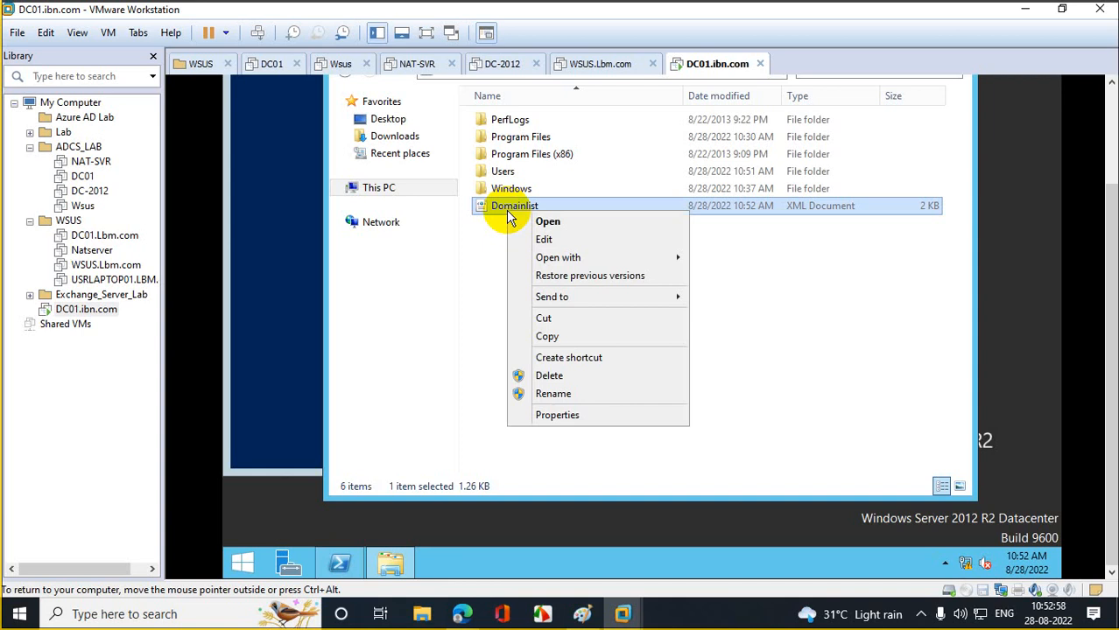
left_click(567, 240)
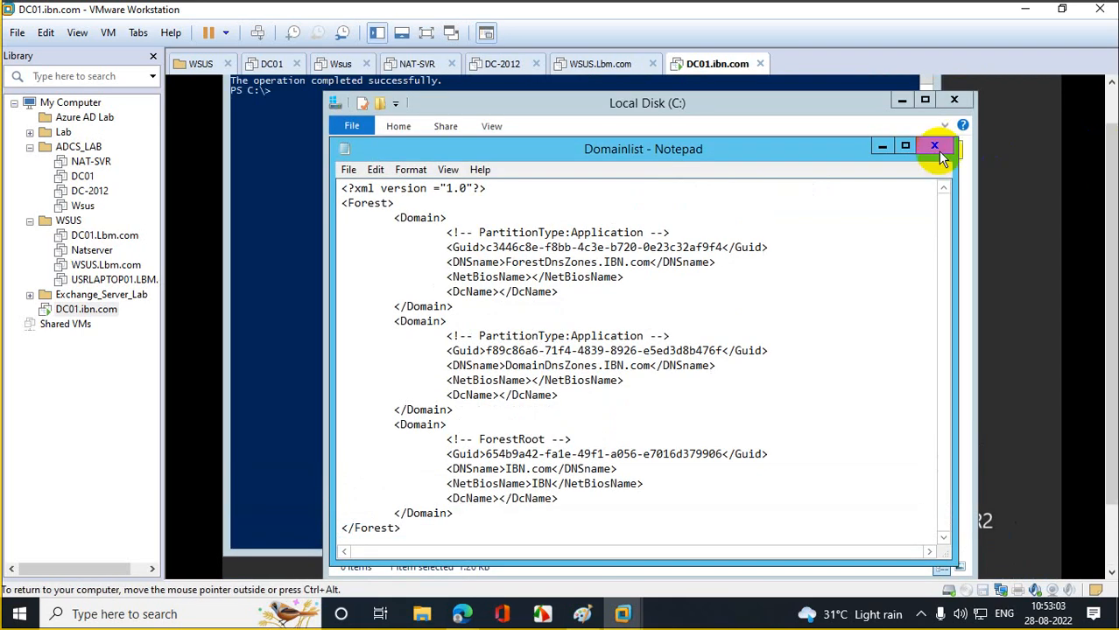
left_click(904, 147)
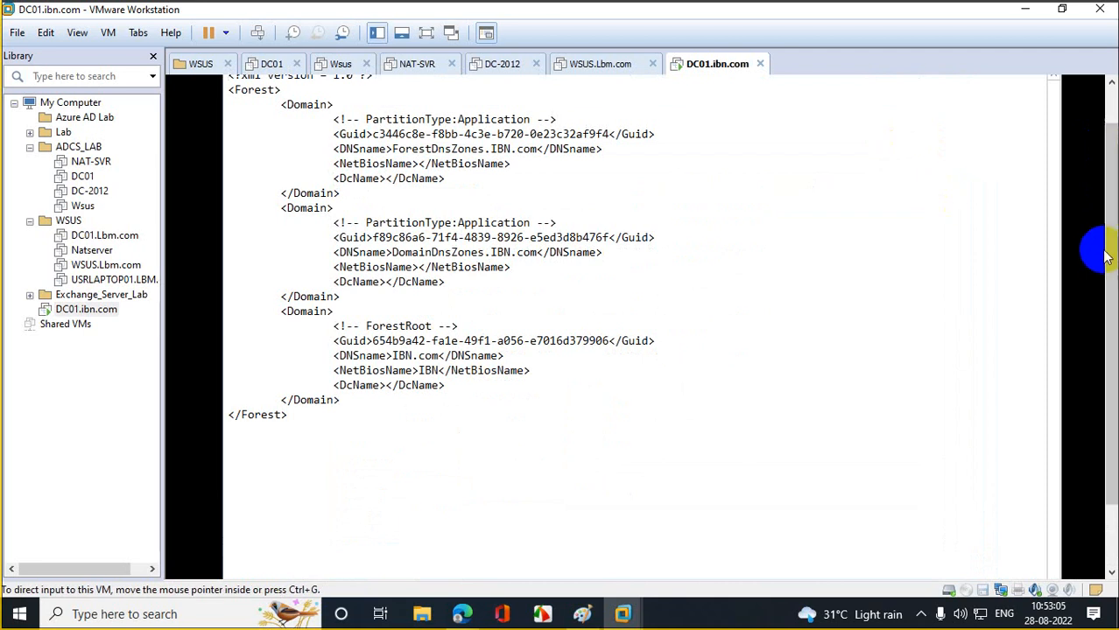
scroll(1102, 204, "up", 1)
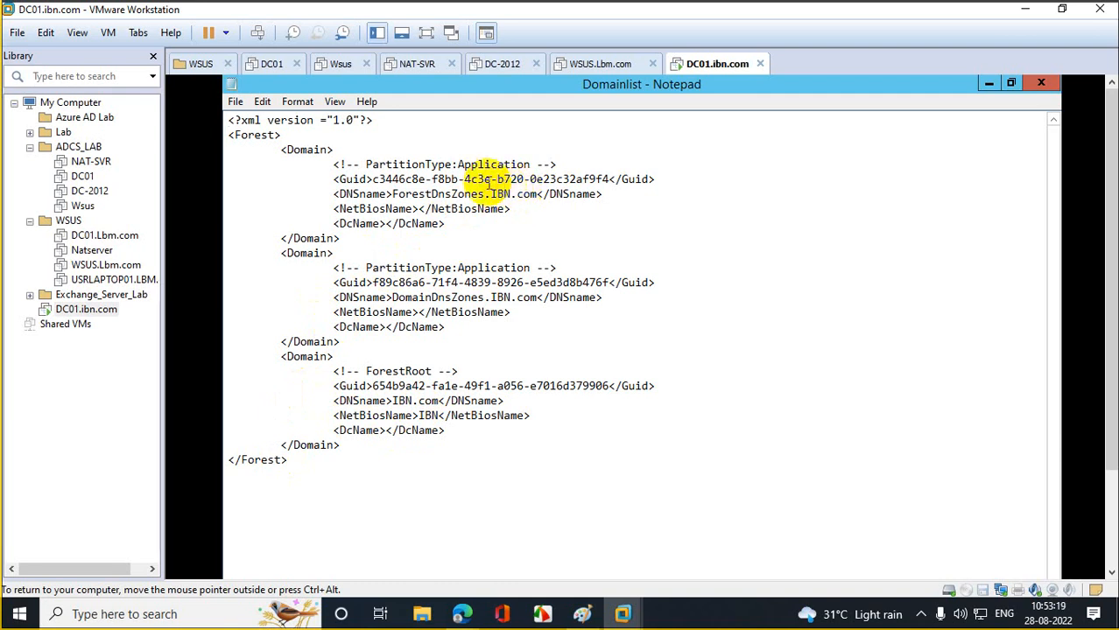
- Replace all occurrences of IBN with ibm in Domainlist using Notepad's Replace dialog
left_click(261, 102)
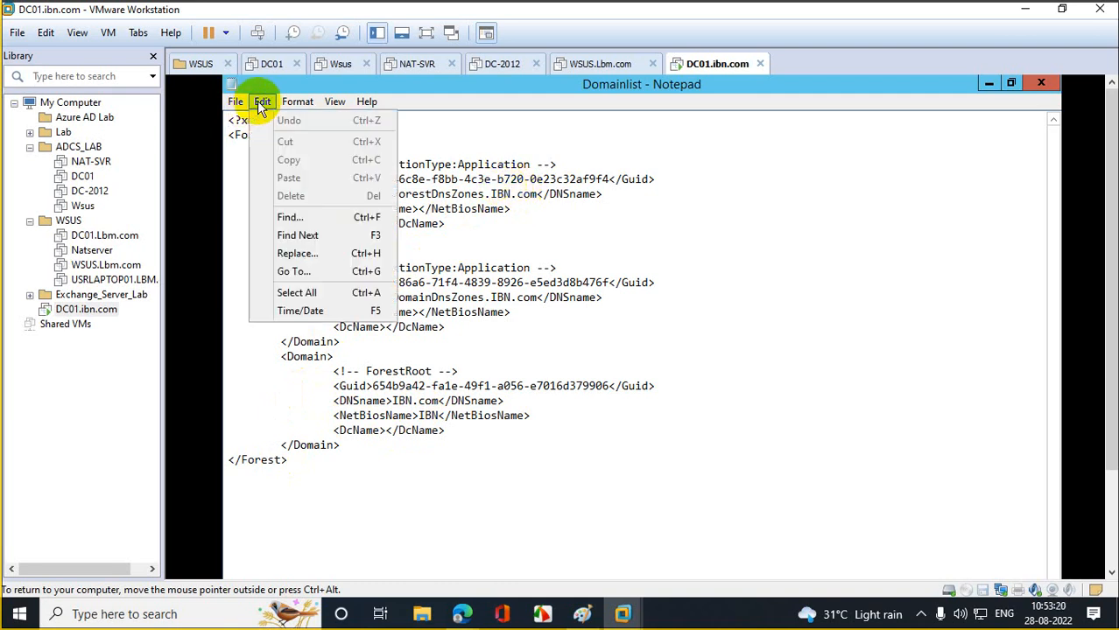
left_click(289, 253)
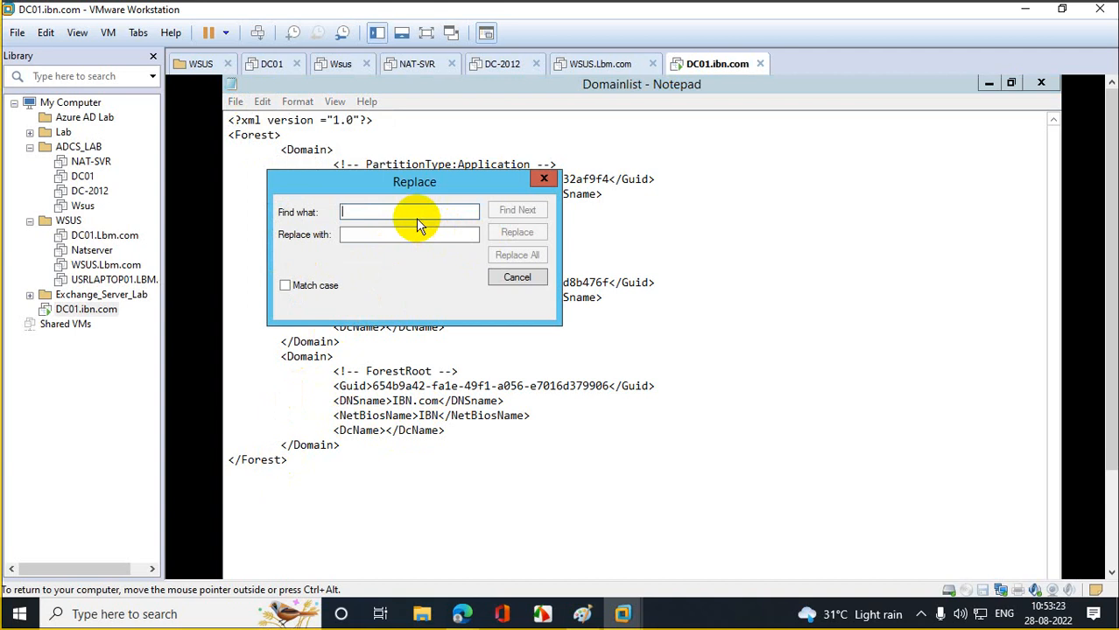
type("IBN")
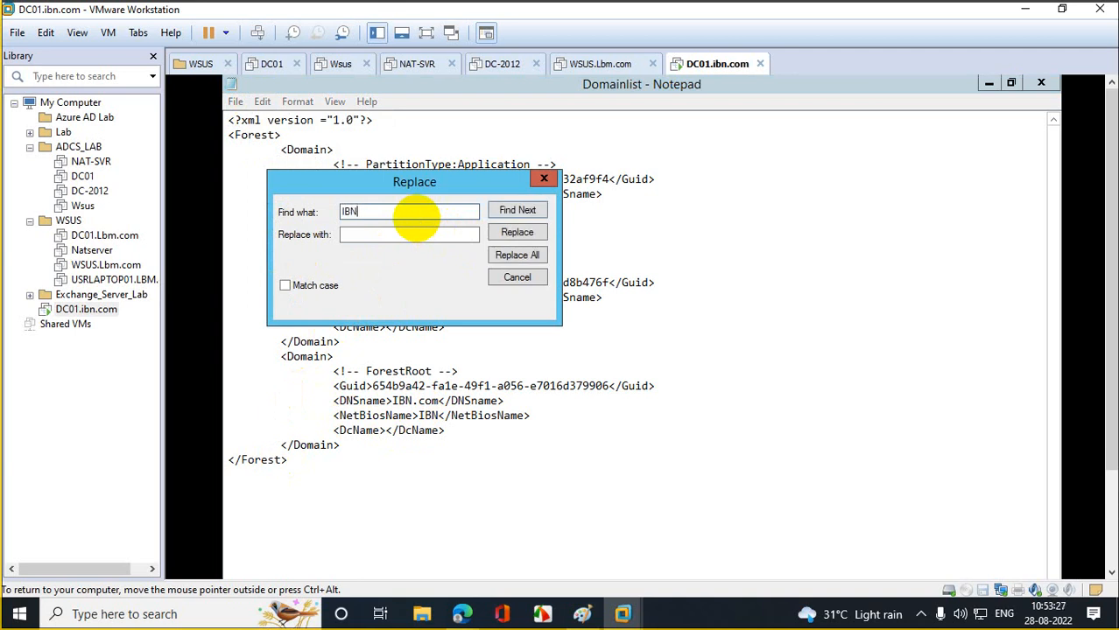
key("Tab")
type("ibm")
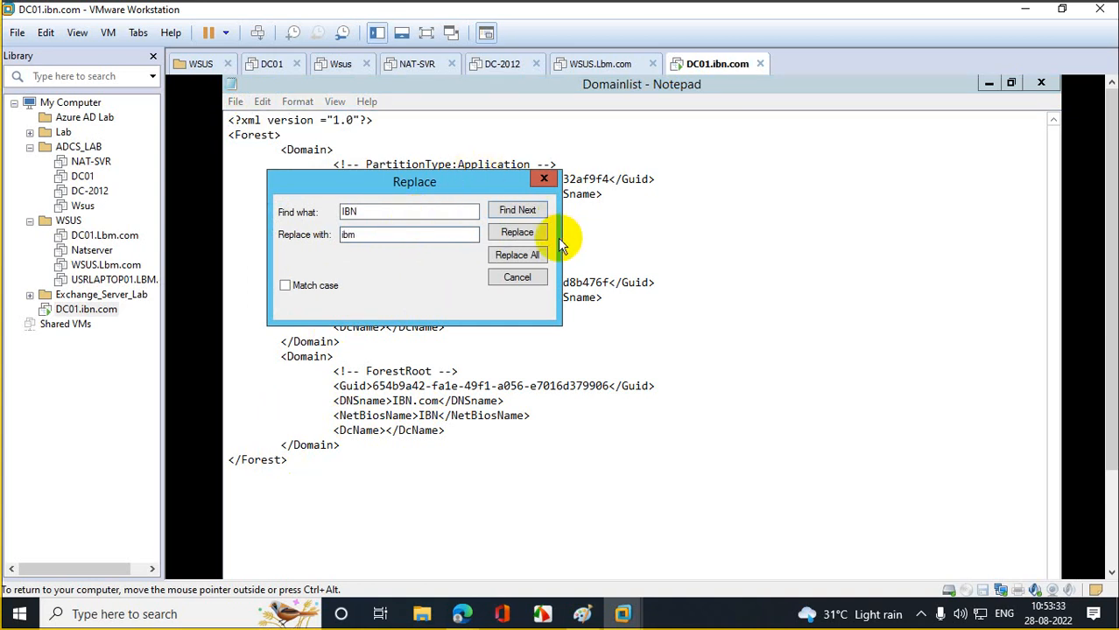
left_click(531, 256)
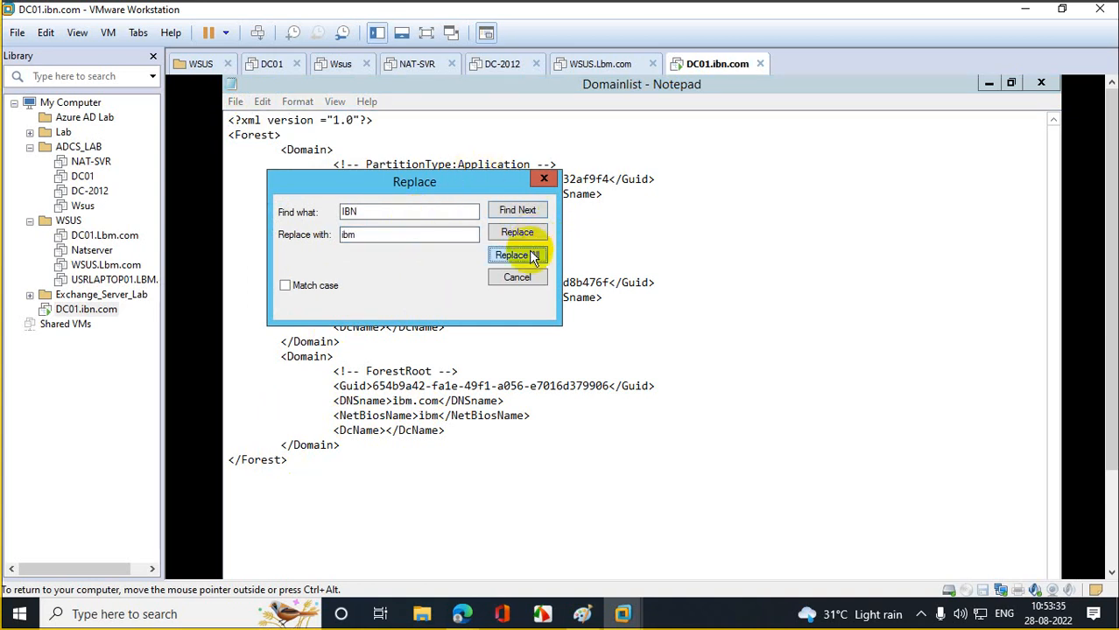
left_click(543, 179)
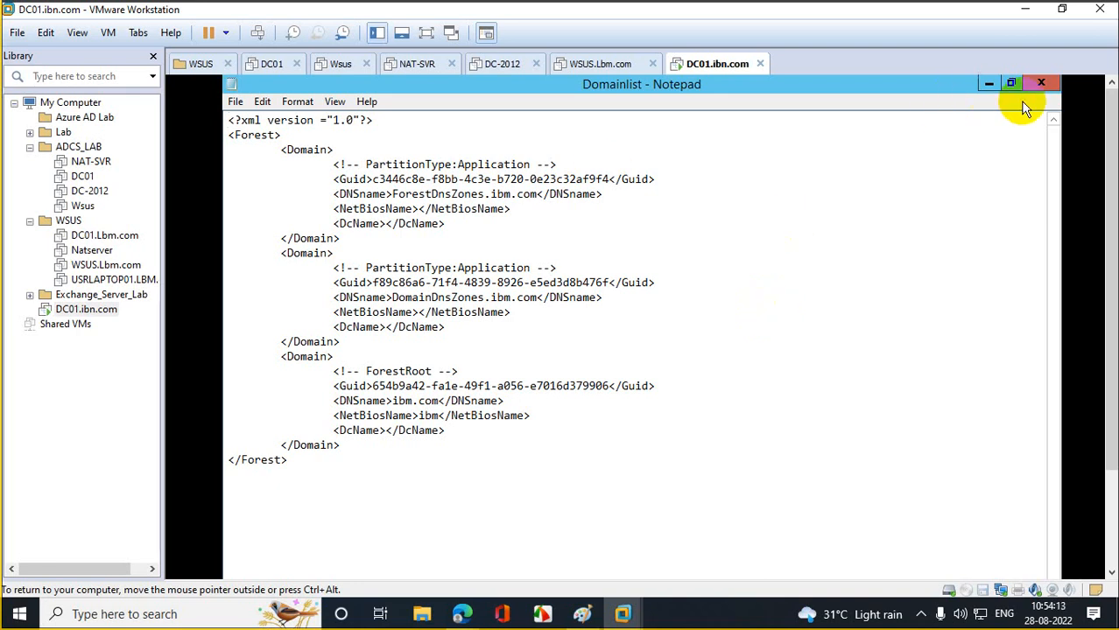
- Try saving Domainlist over C:\, hit access denied, and close Notepad without saving
left_click(1041, 84)
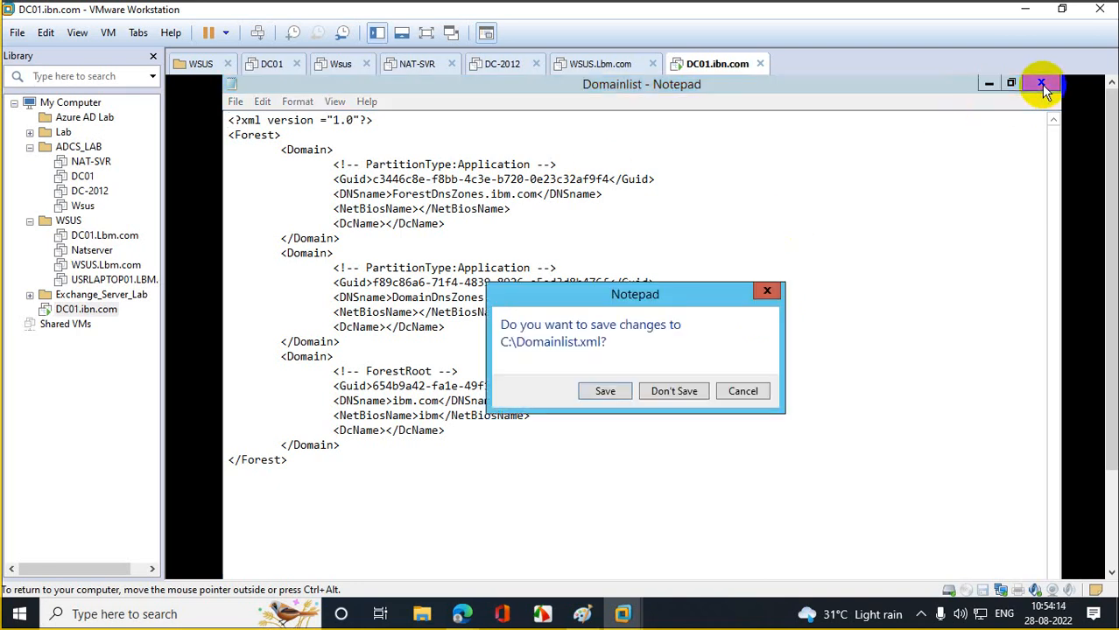
left_click(605, 391)
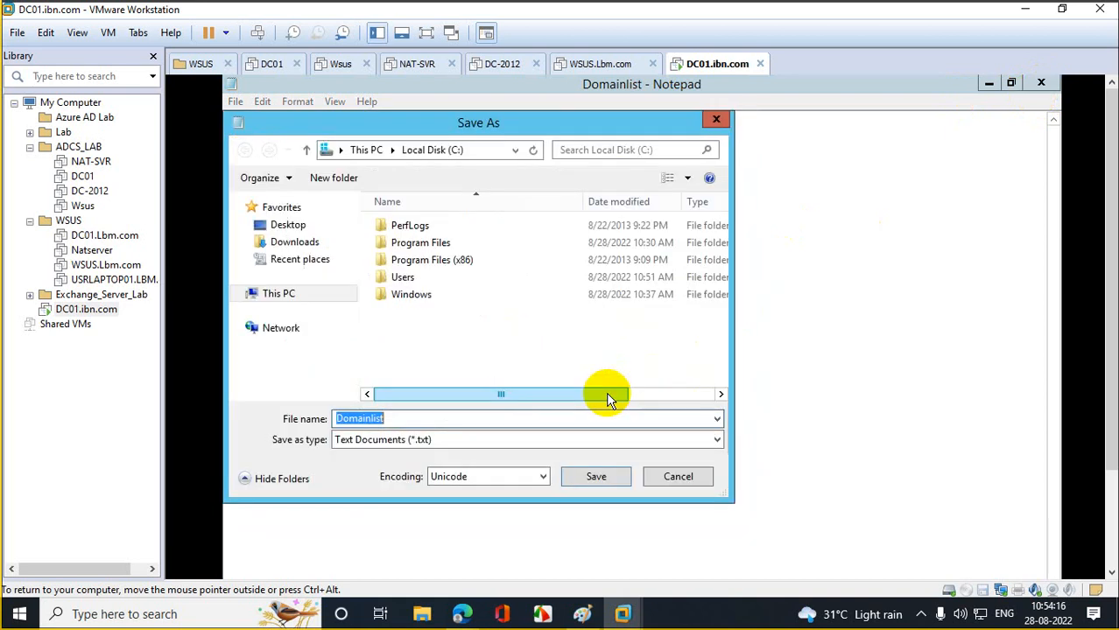
left_click(597, 477)
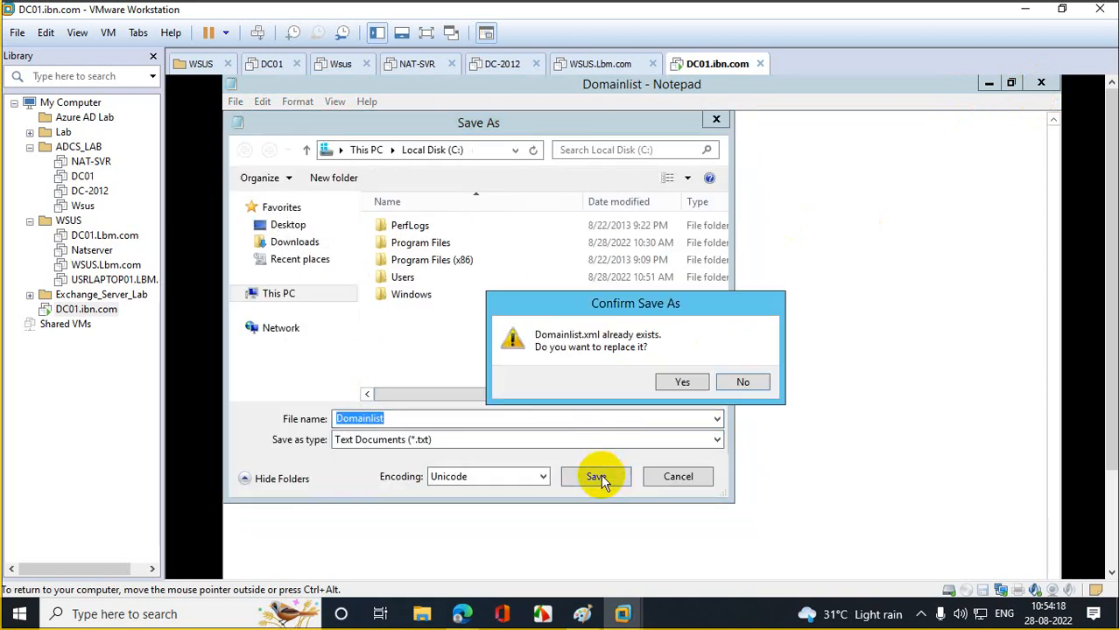
left_click(681, 383)
left_click(716, 337)
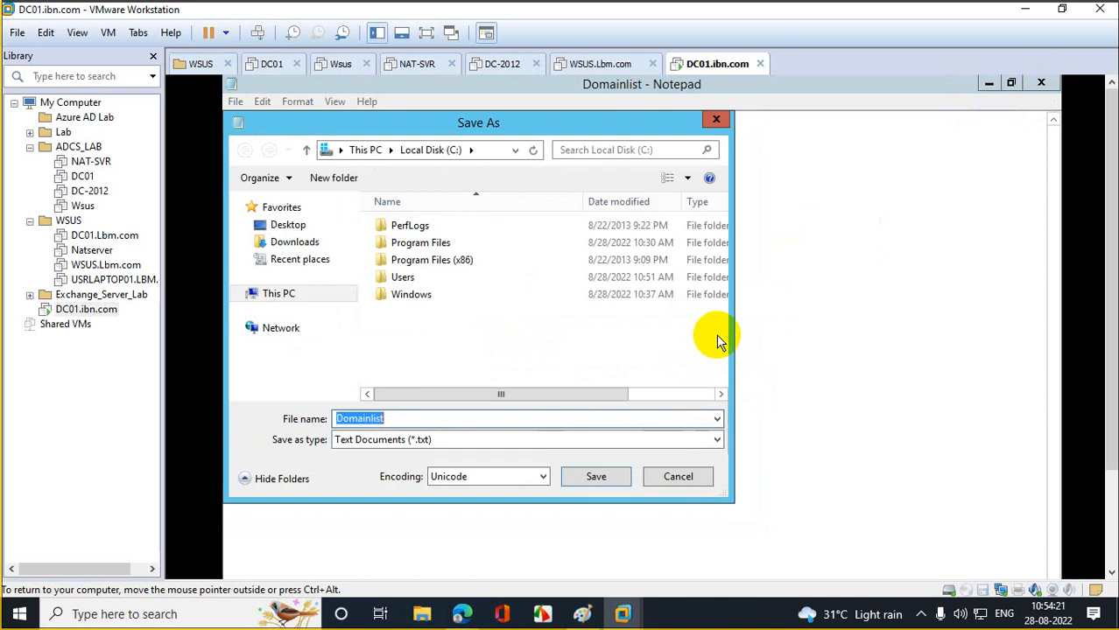
left_click(716, 120)
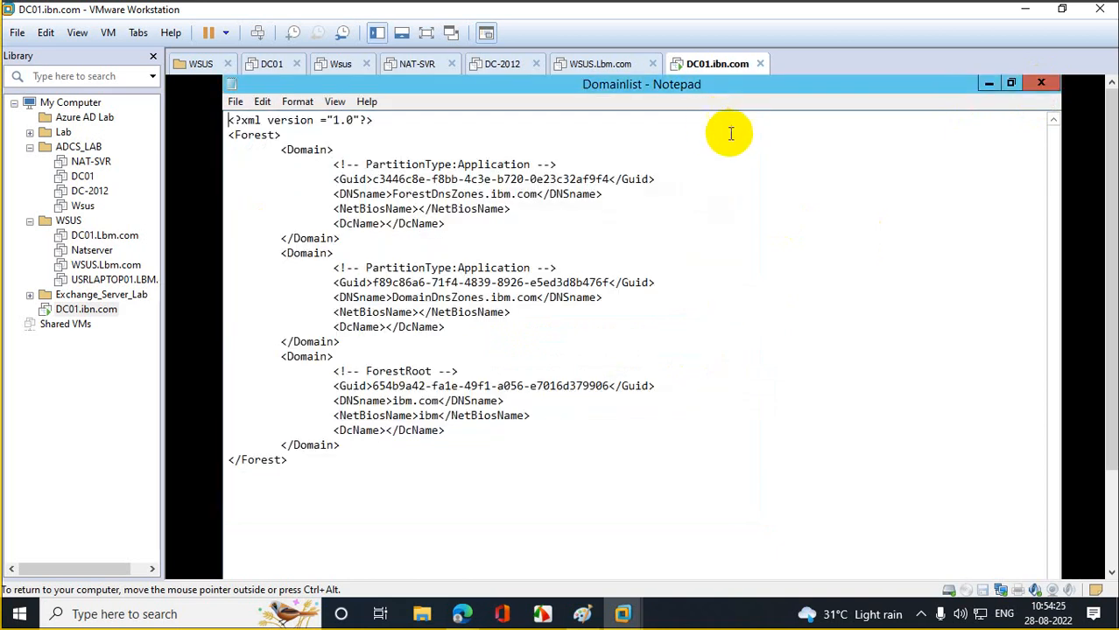
left_click(1040, 84)
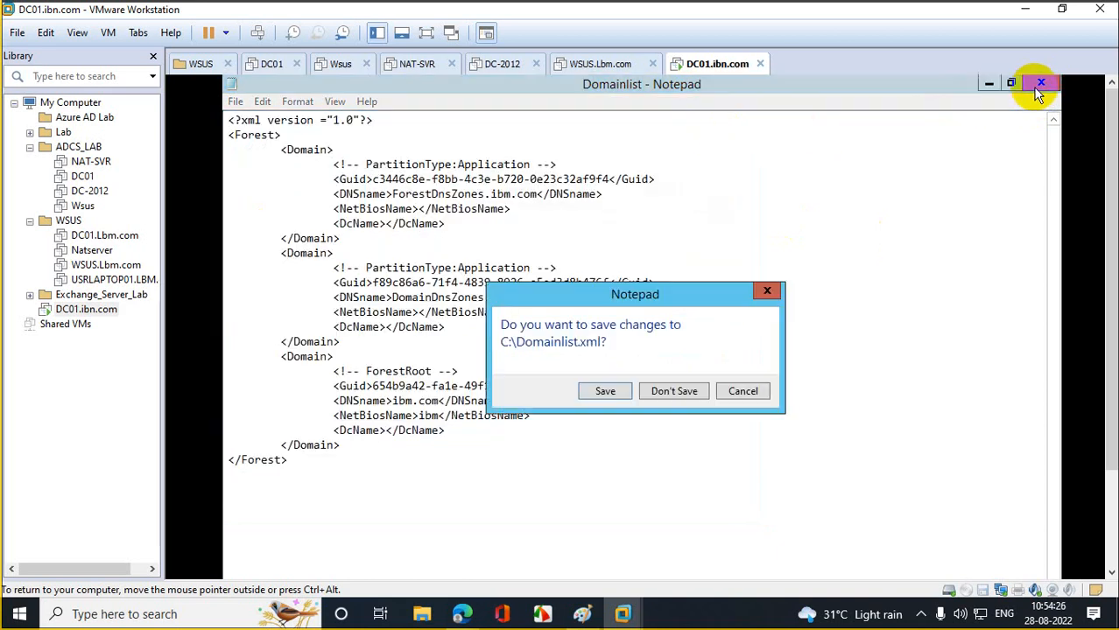
left_click(675, 391)
- Bring the PowerShell window with the rendom /list result in front of Explorer
left_click_drag(1110, 193, 1100, 319)
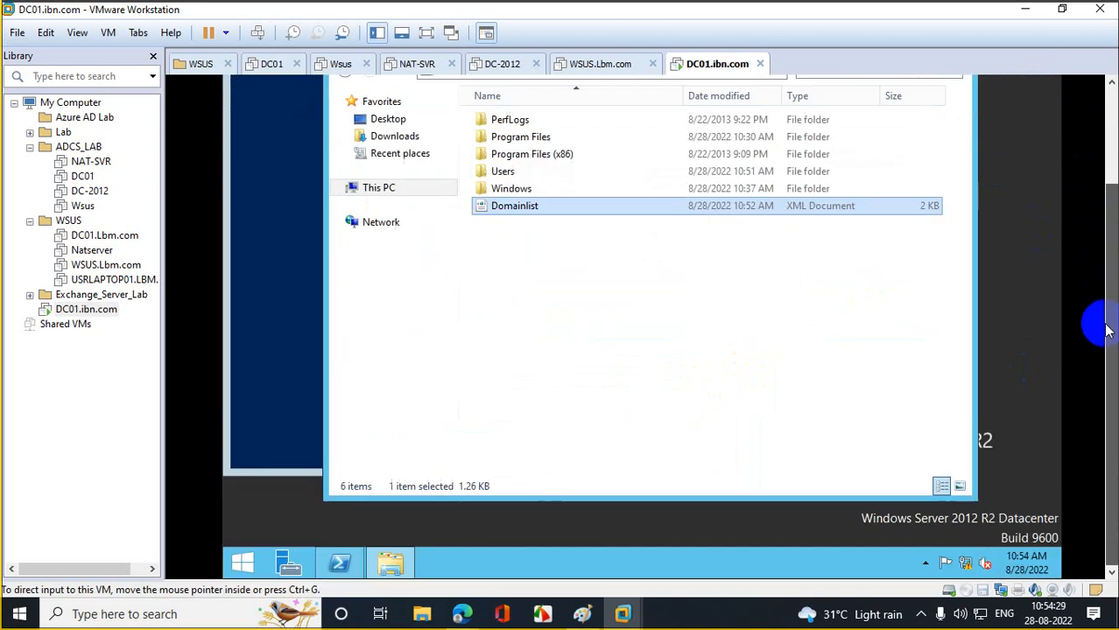
left_click(299, 250)
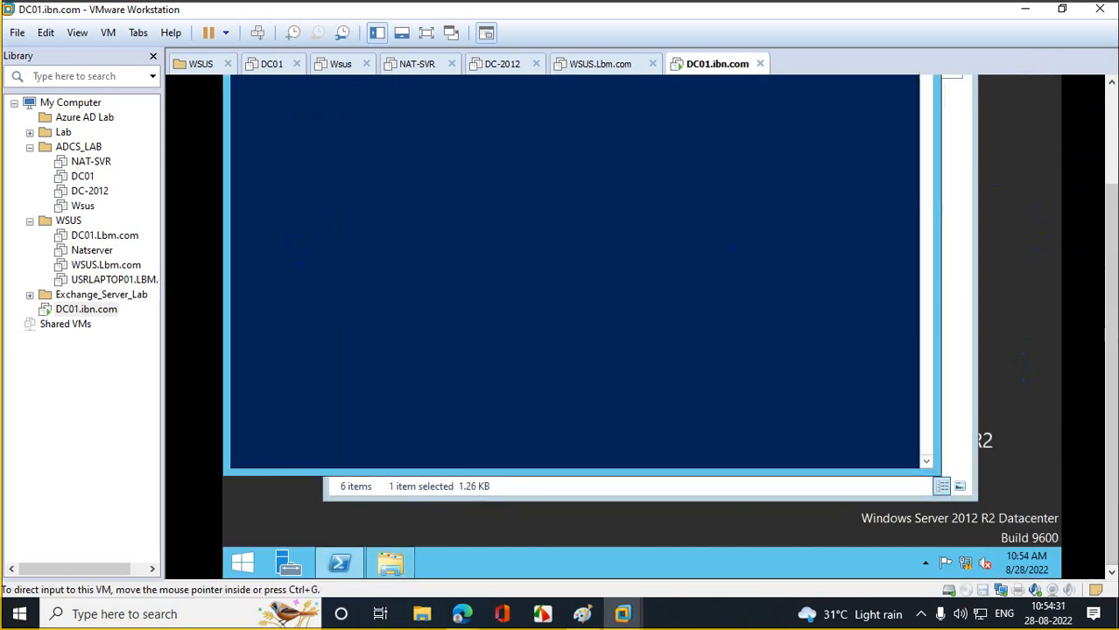
left_click_drag(1108, 270, 1096, 142)
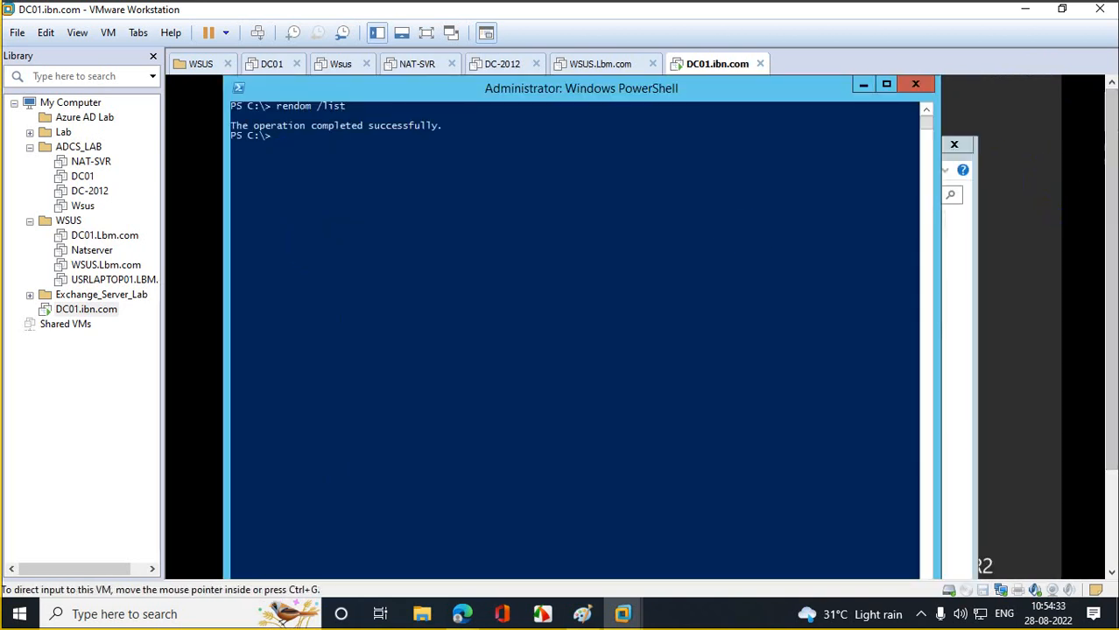
left_click_drag(1105, 196, 1101, 324)
- Open Command Prompt (Admin) from the Start menu and launch a blank Notepad with notepad
right_click(244, 569)
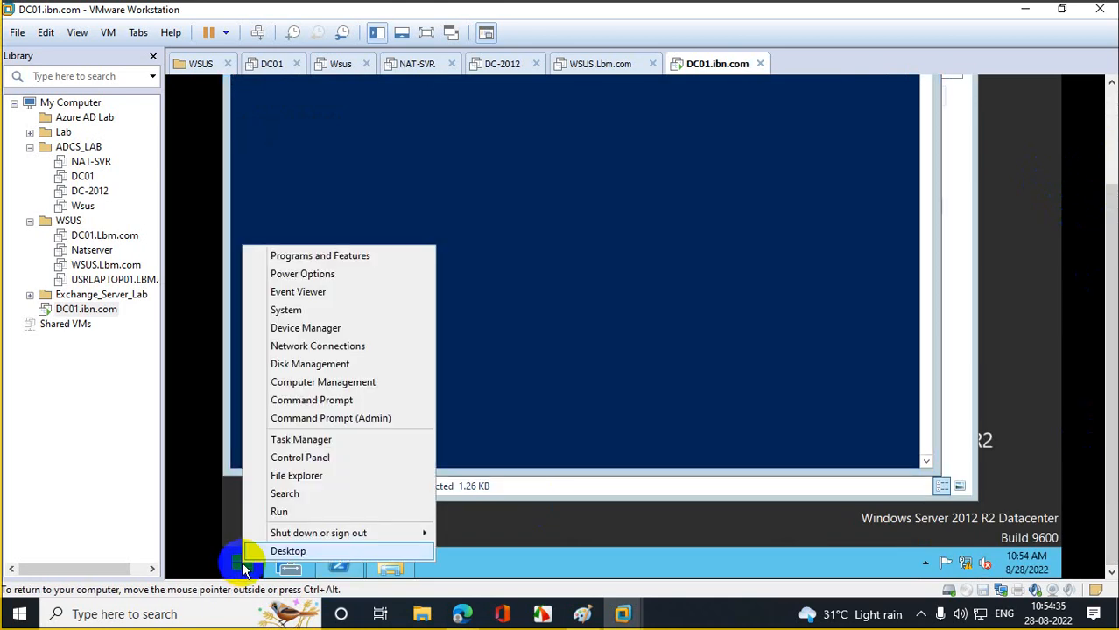
left_click(367, 417)
left_click(714, 282)
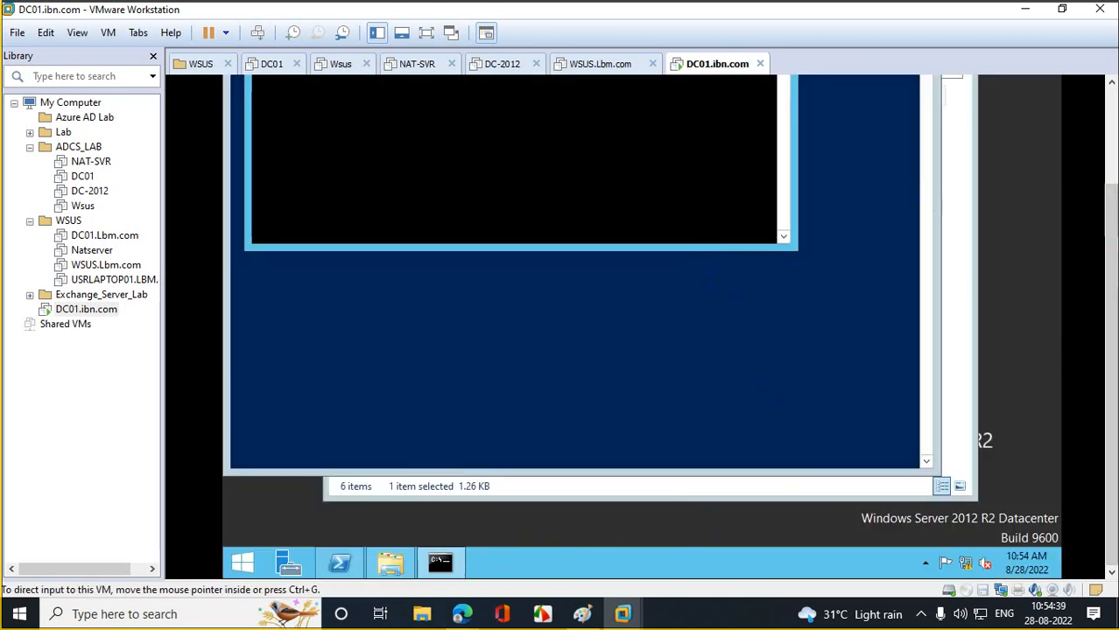
left_click_drag(1110, 309, 1108, 203)
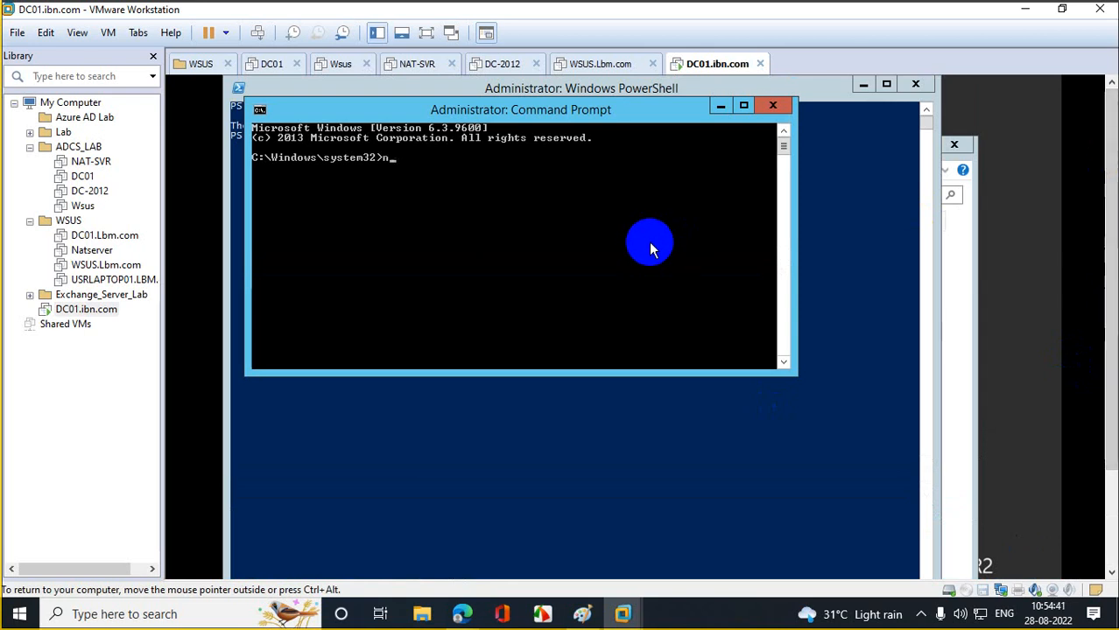
type("notepad")
key("Return")
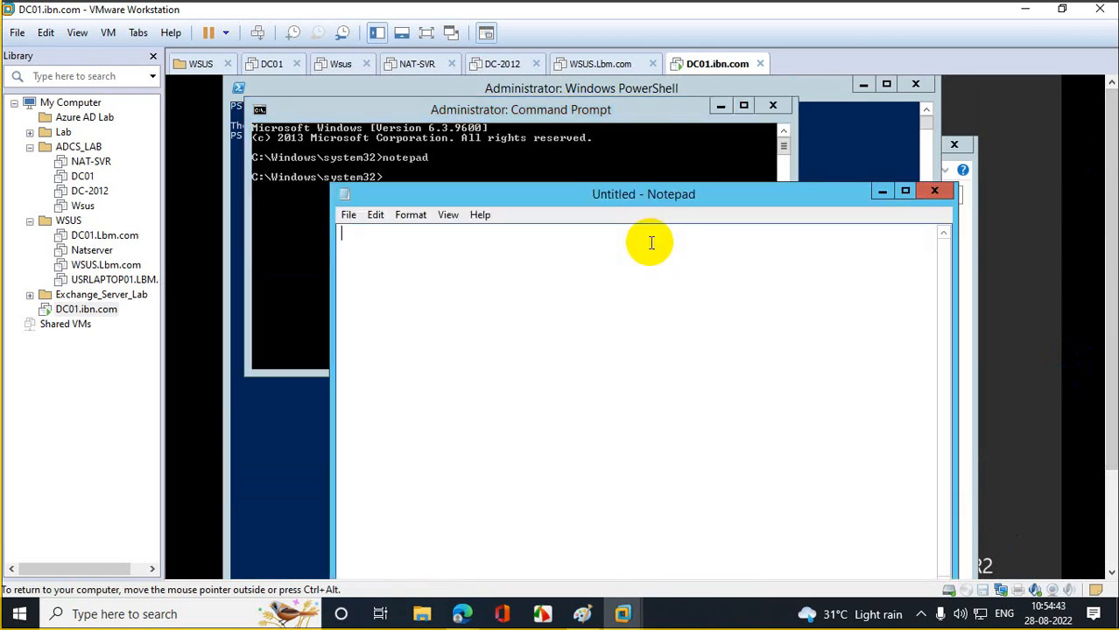
- Open Domainlist in the elevated Notepad using the All Files filter and maximize it
left_click(348, 216)
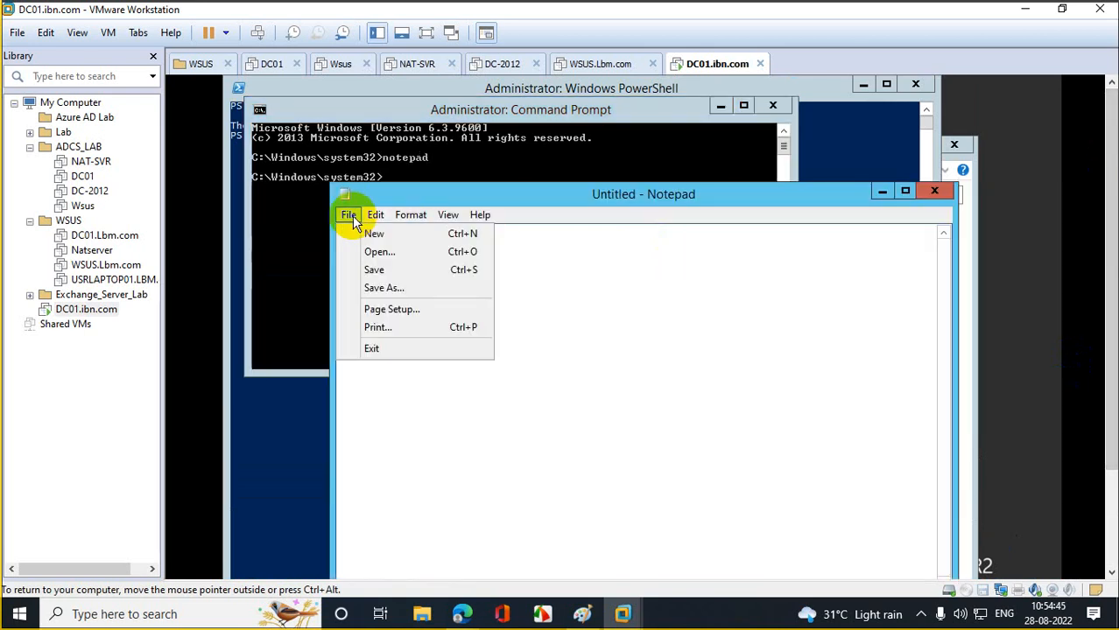
left_click(376, 251)
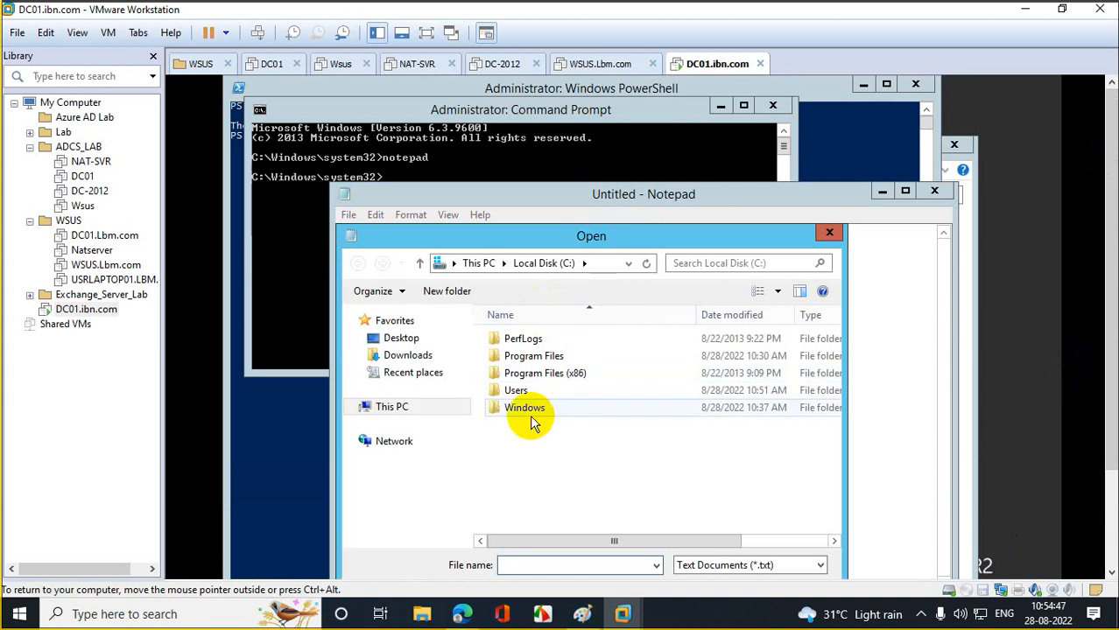
left_click(742, 567)
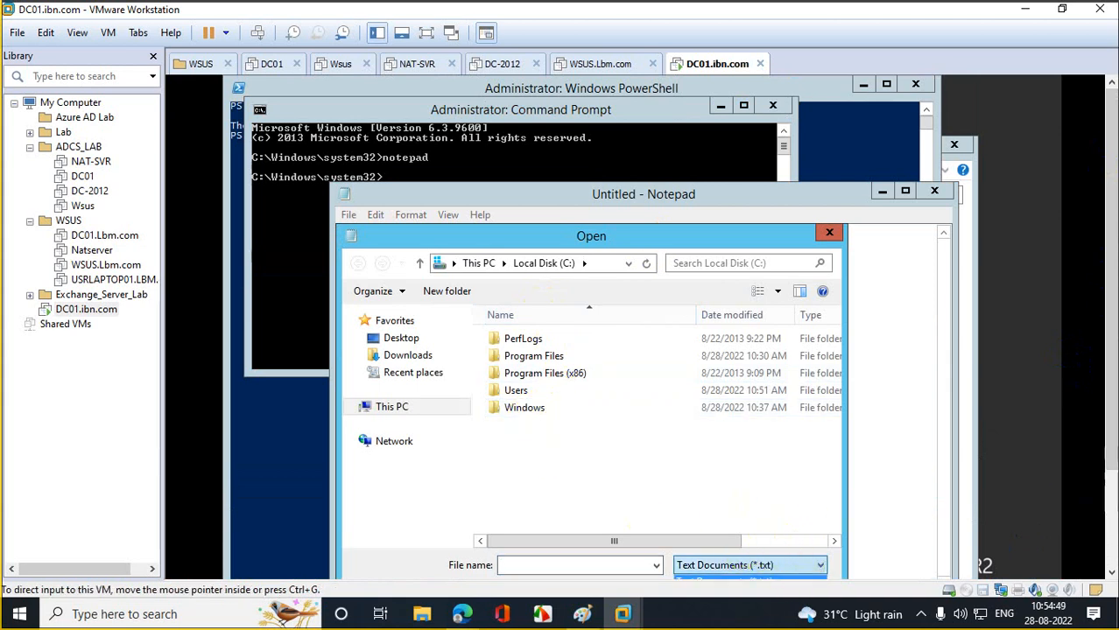
left_click_drag(1110, 388, 1111, 448)
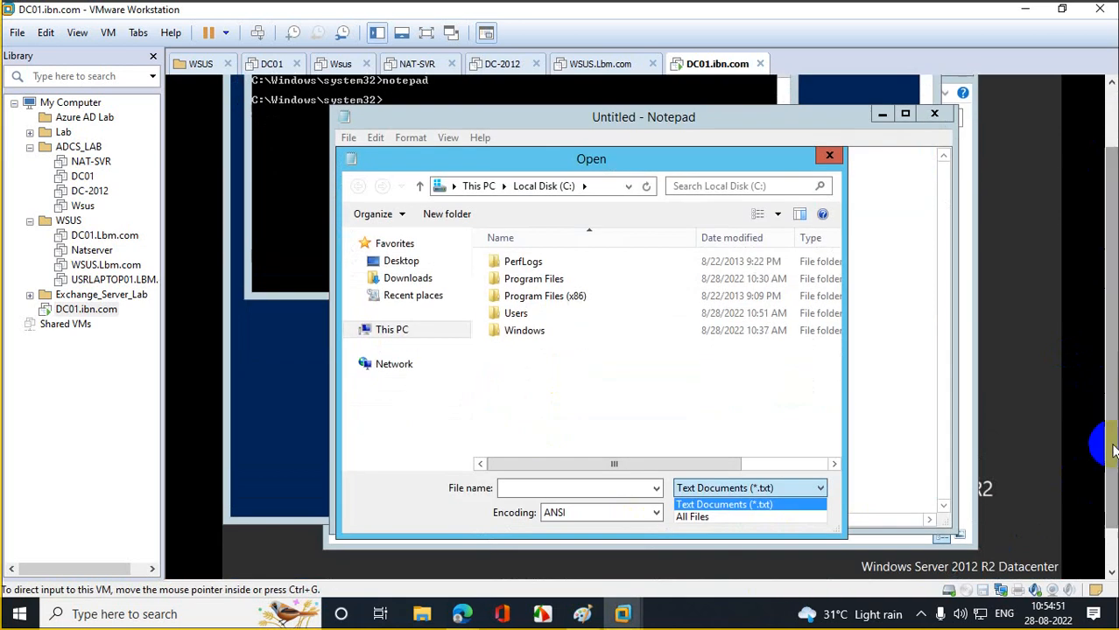
left_click(692, 517)
left_click(529, 348)
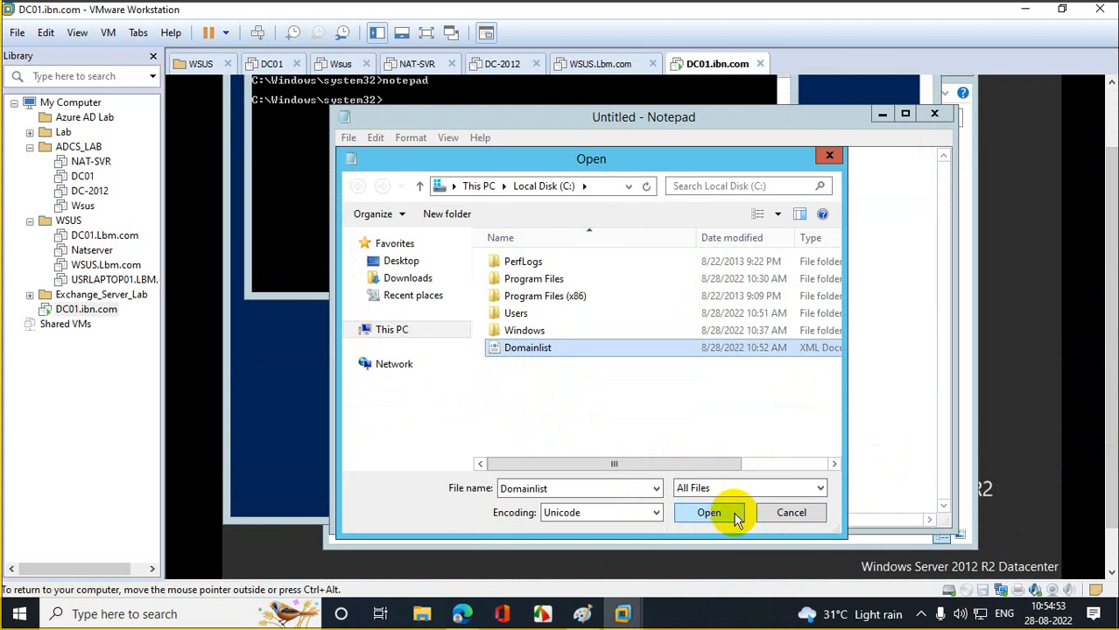
left_click(708, 513)
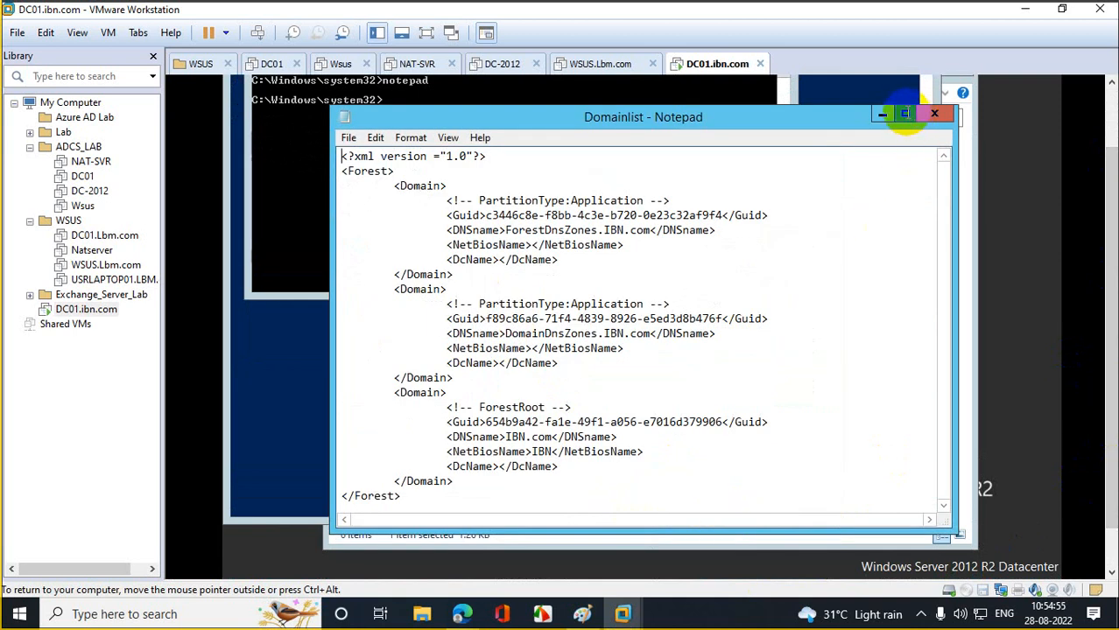
left_click(907, 115)
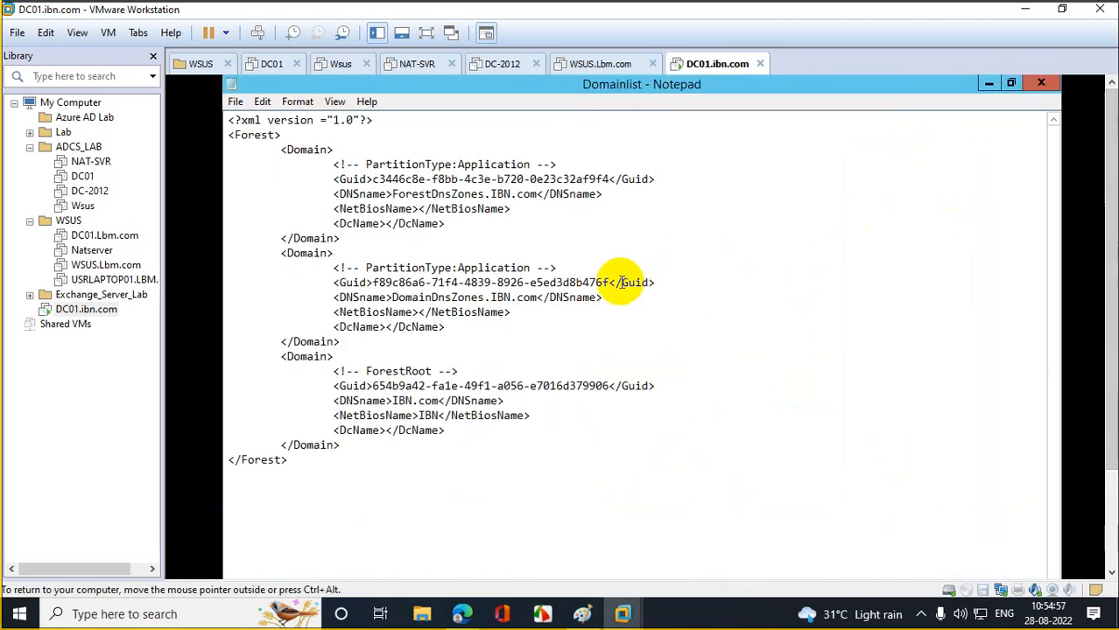
- Replace all IBN with ibm, save Domainlist.xml, and close the Command Prompt
left_click(264, 104)
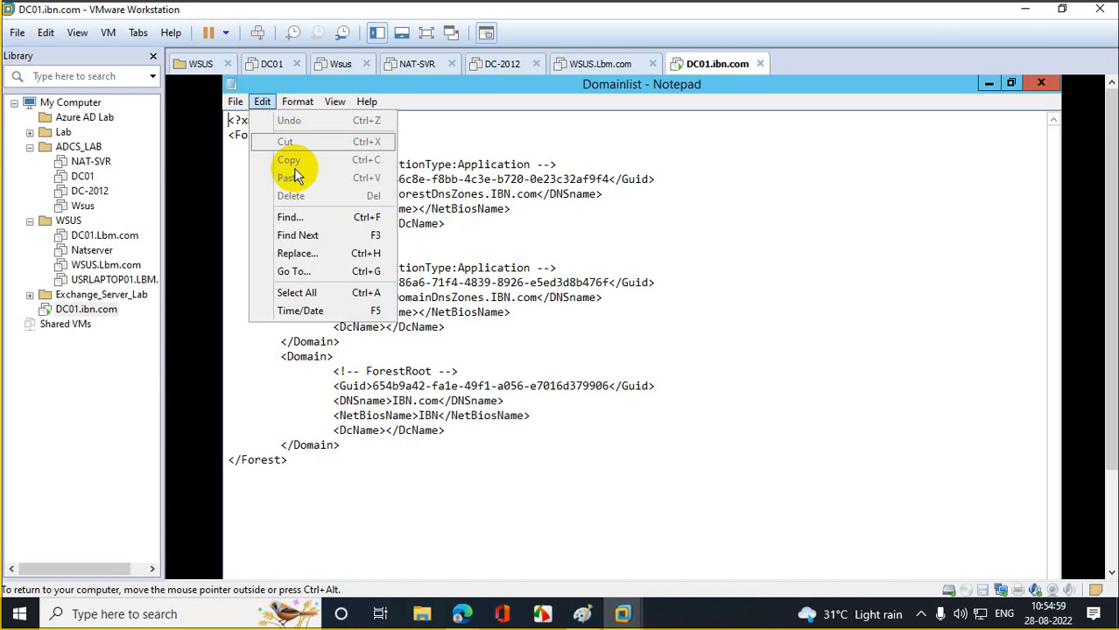
left_click(330, 256)
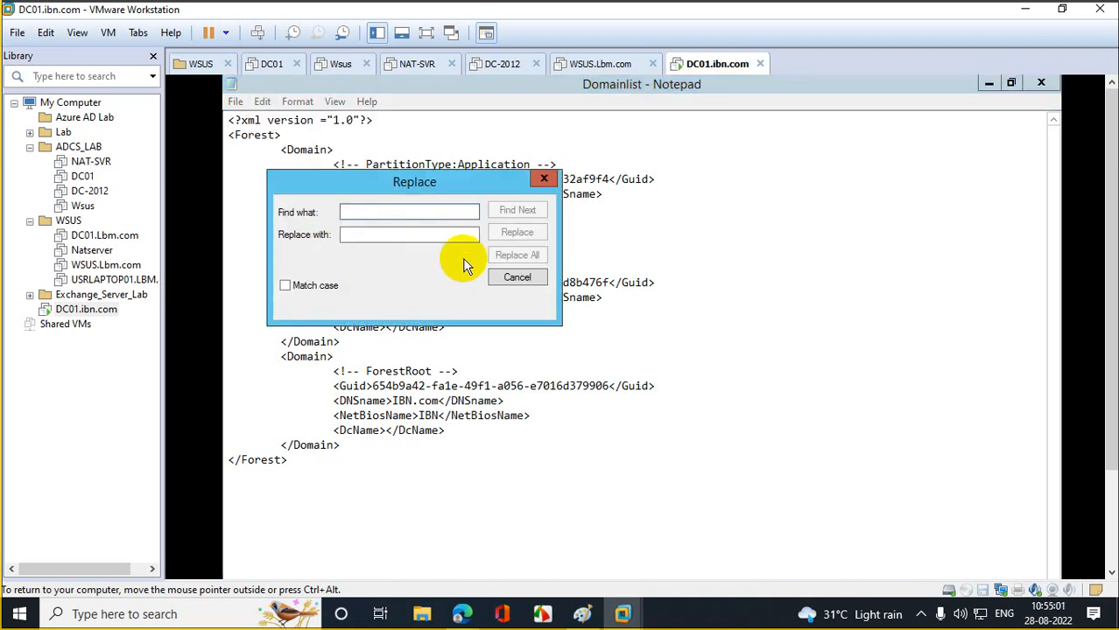
type("IBN")
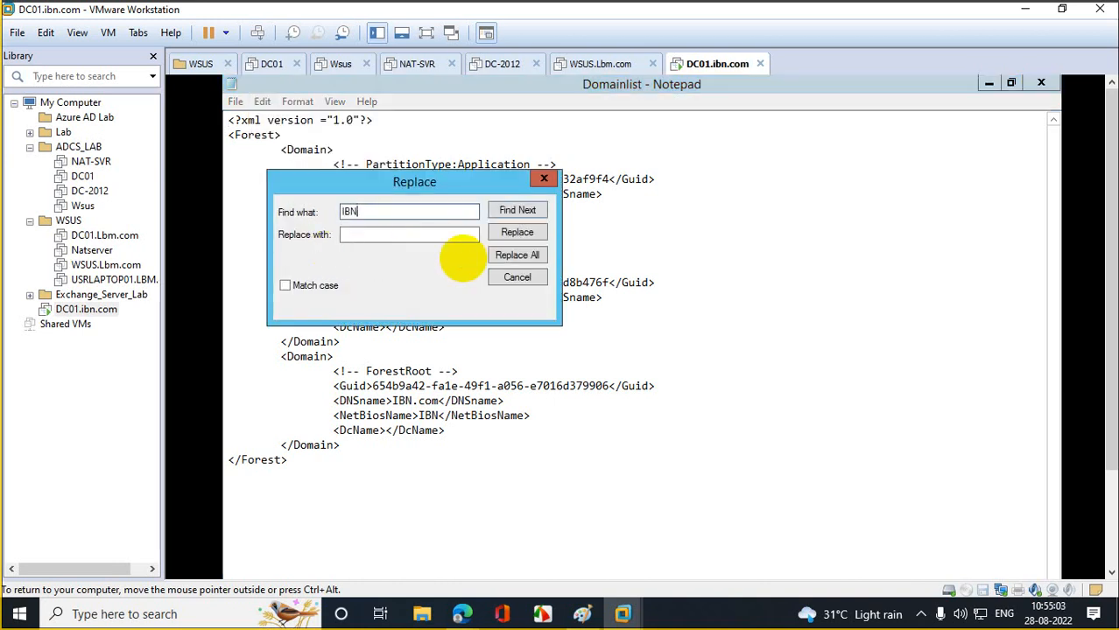
key("Tab")
type("ibm")
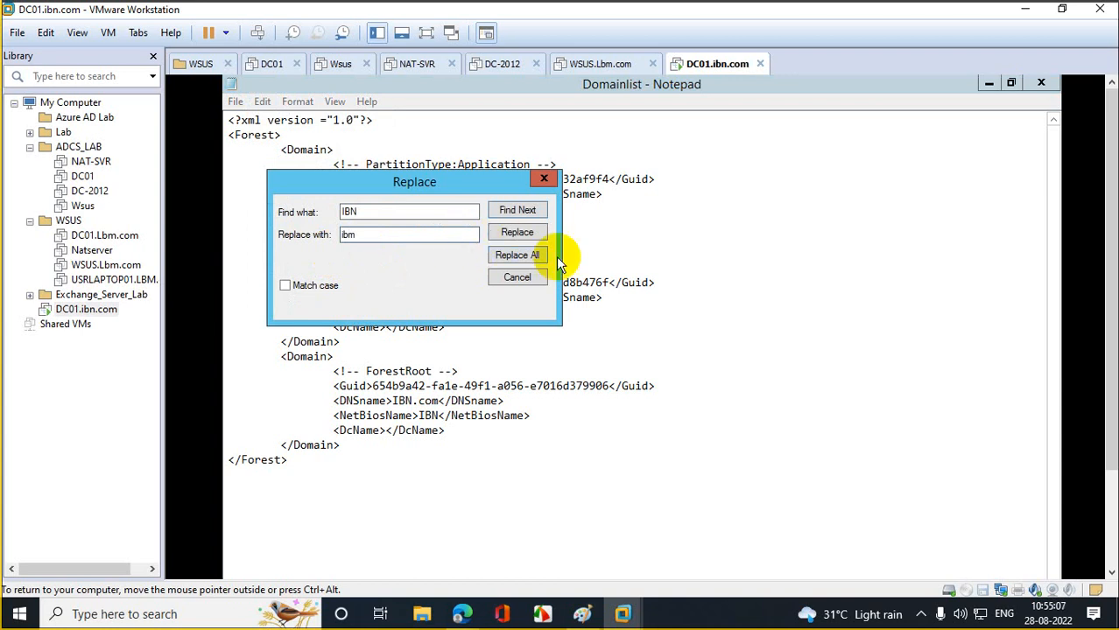
left_click(518, 254)
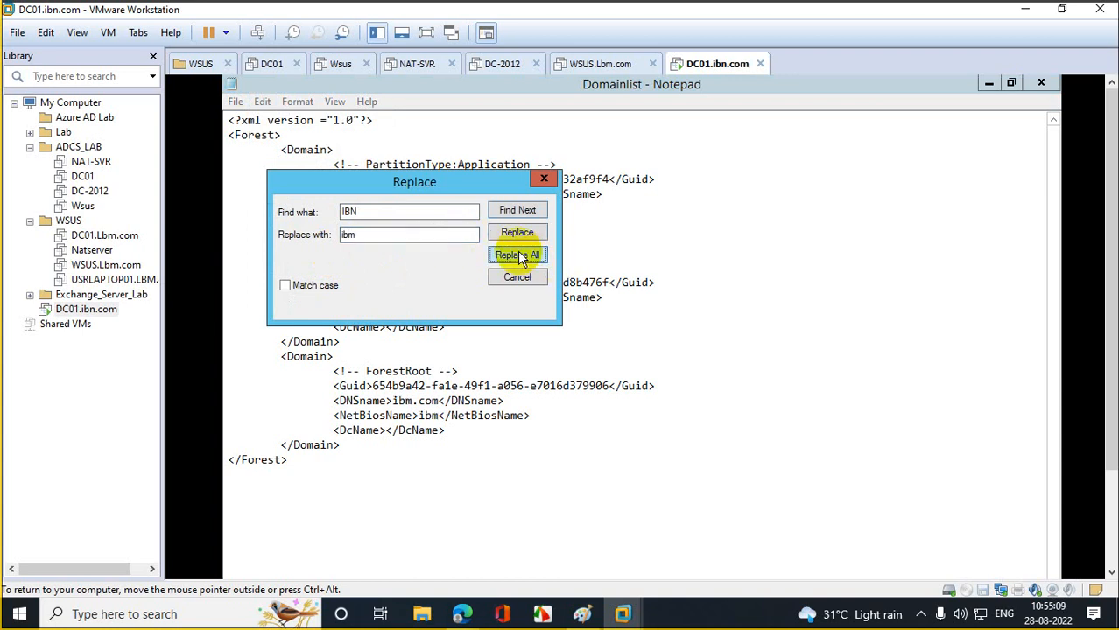
left_click(543, 179)
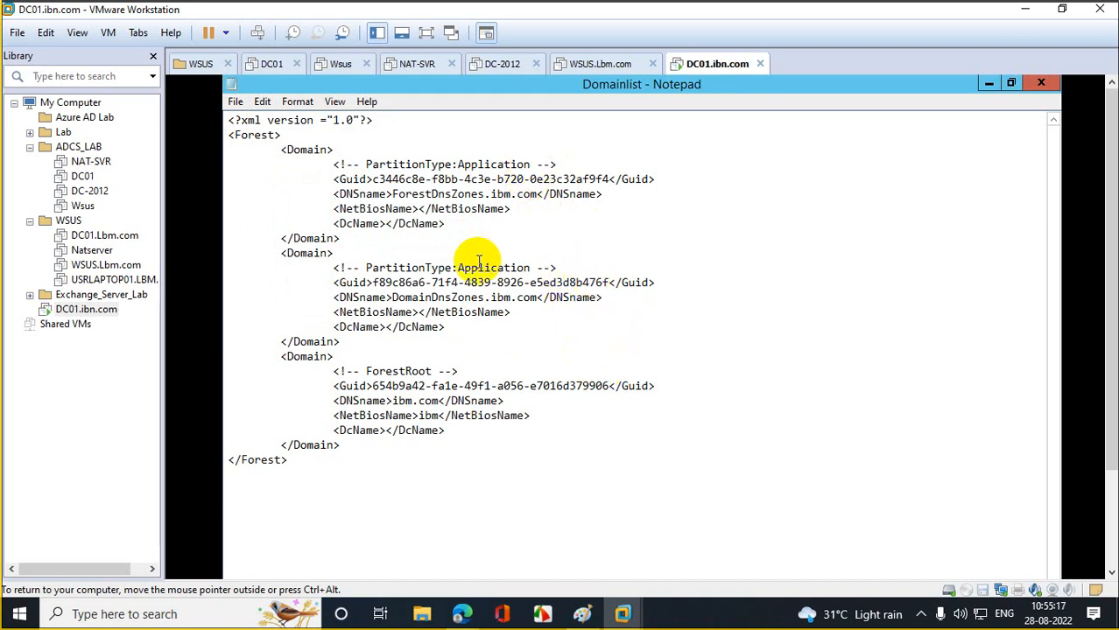
left_click(1038, 85)
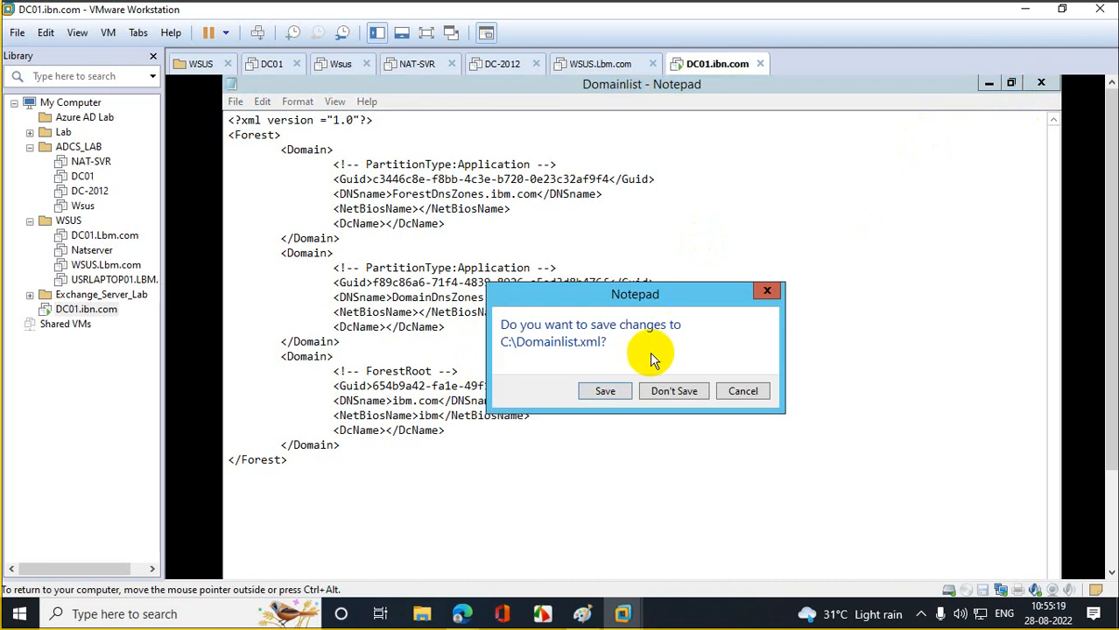
left_click(597, 395)
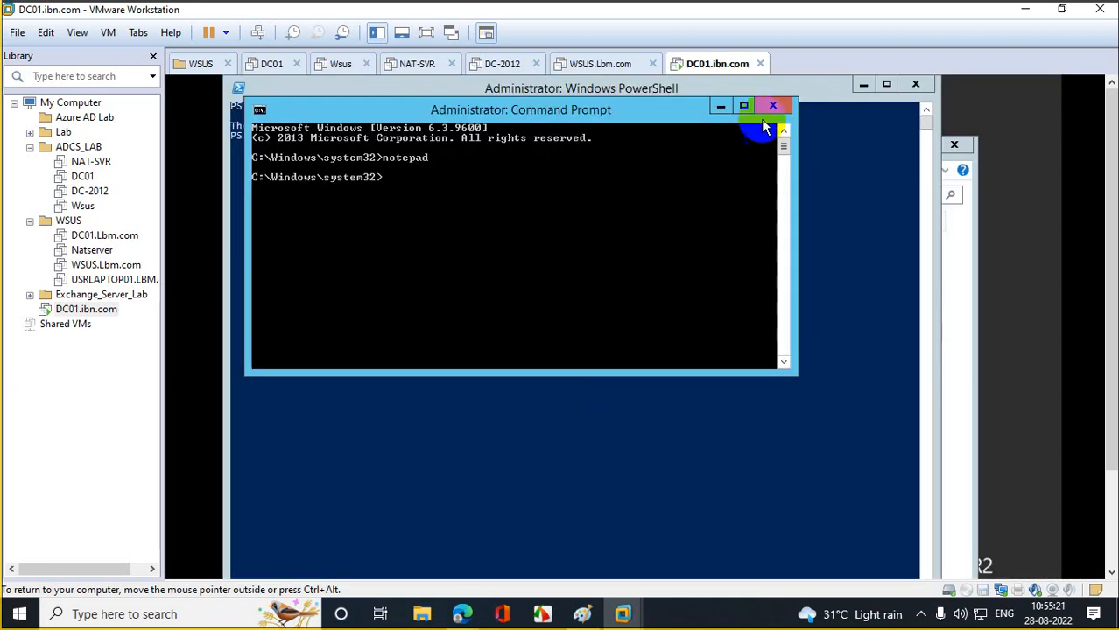
left_click(778, 103)
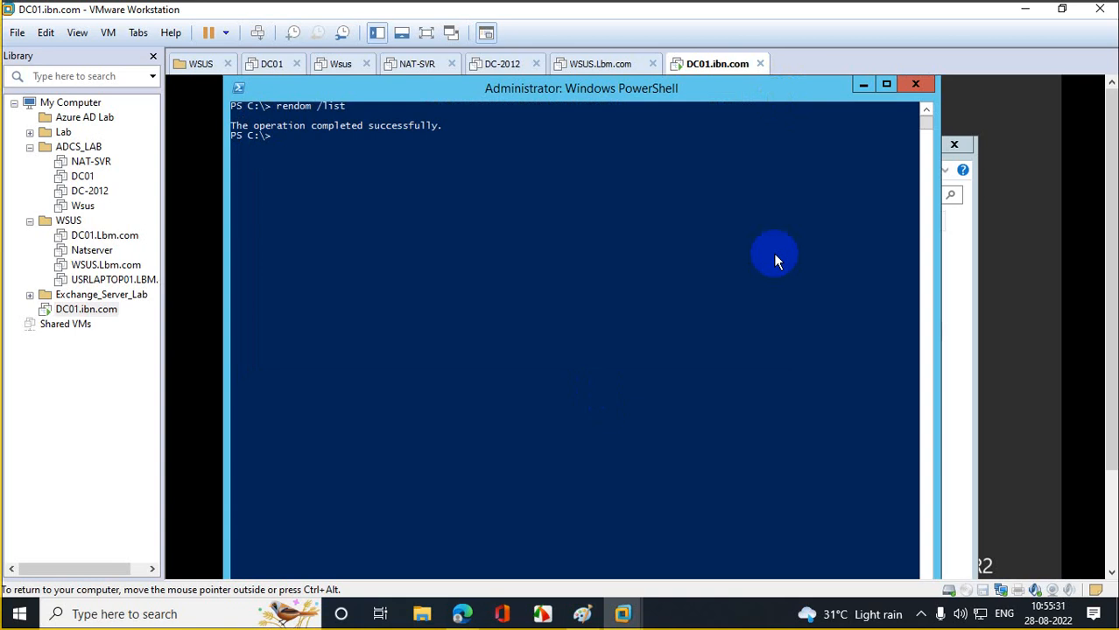
- Run rendom /showforest to confirm ibm.com and its DomainDnsZones and ForestDnsZones partitions
type("endom /showforest")
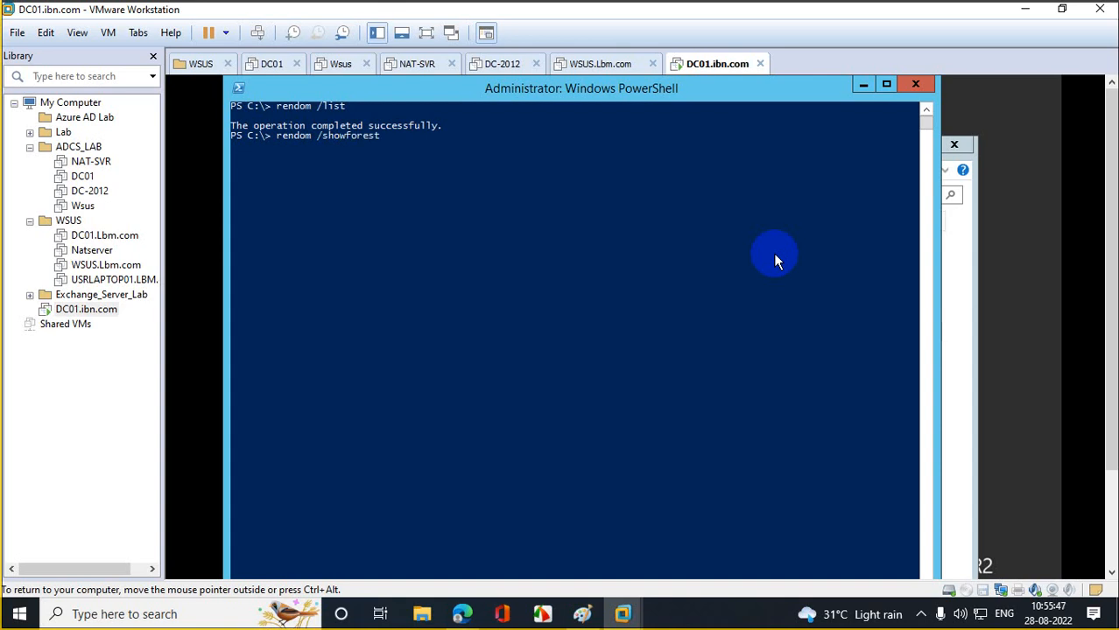
key("Return")
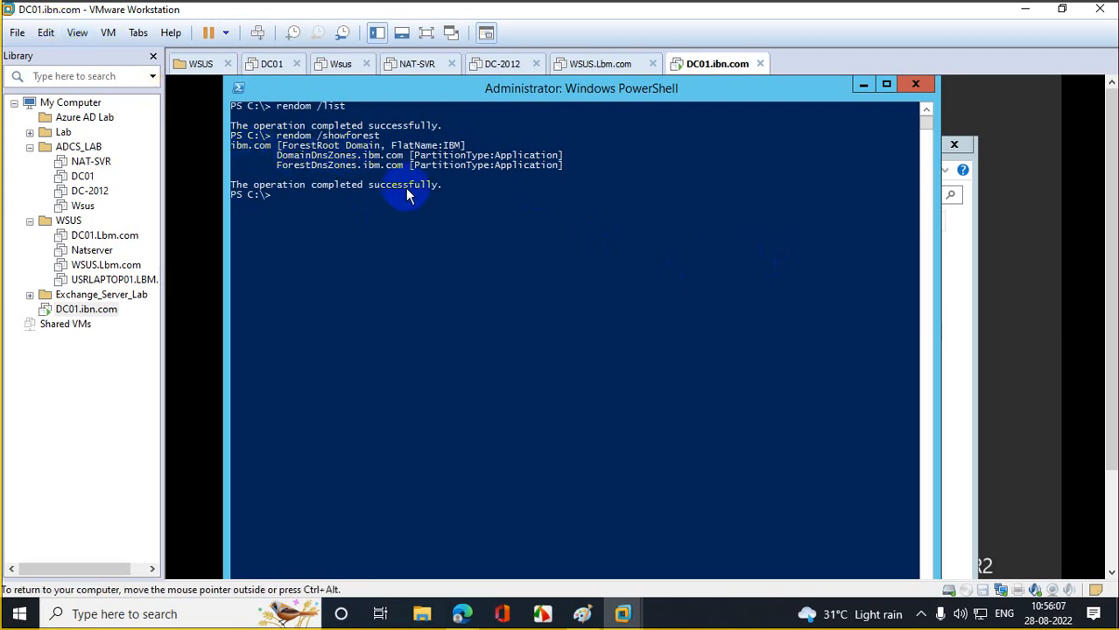
left_click_drag(277, 157, 565, 158)
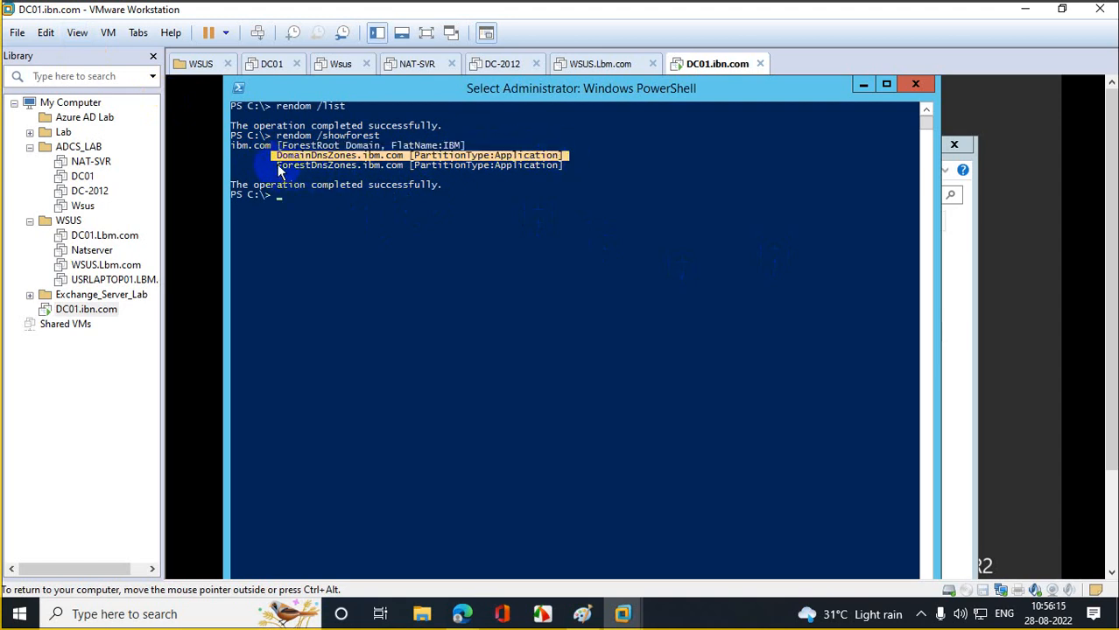
left_click_drag(277, 166, 562, 168)
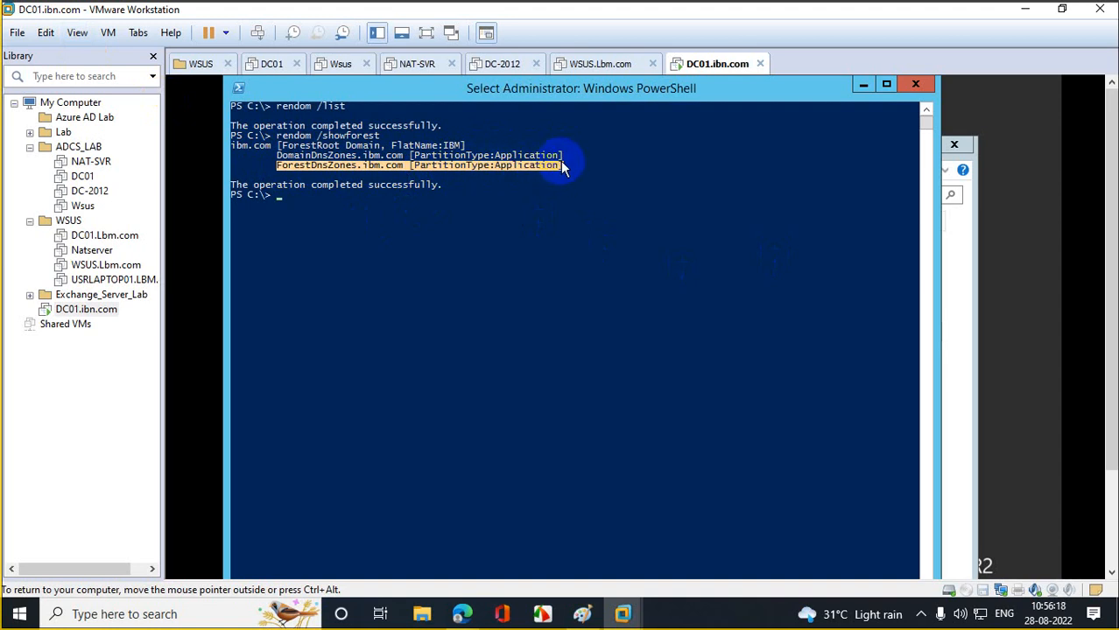
left_click(538, 214)
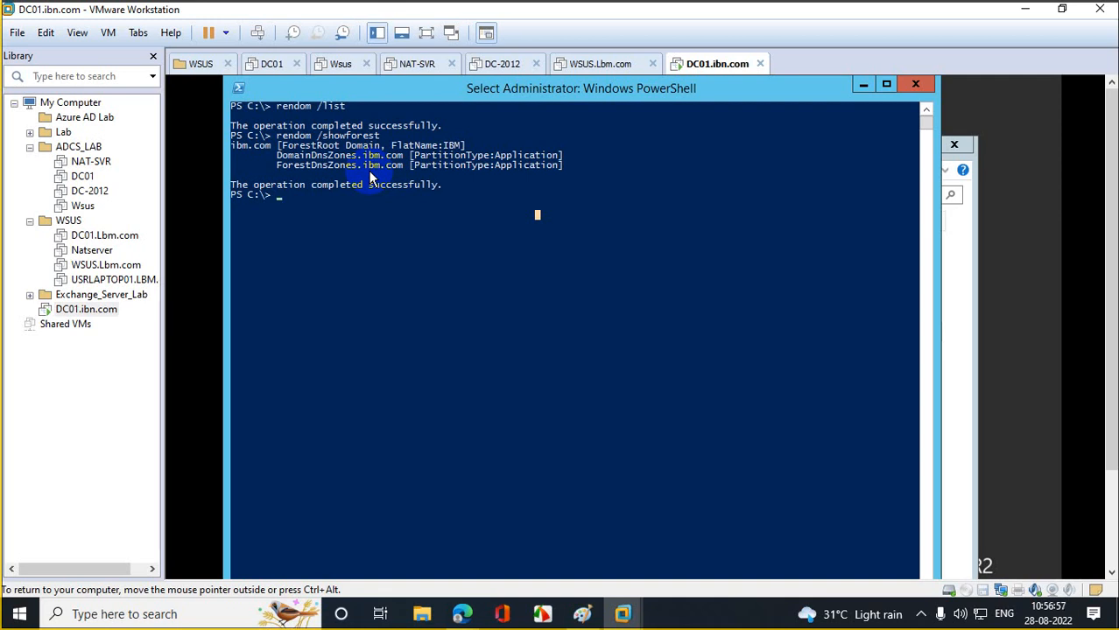
right_click(368, 174)
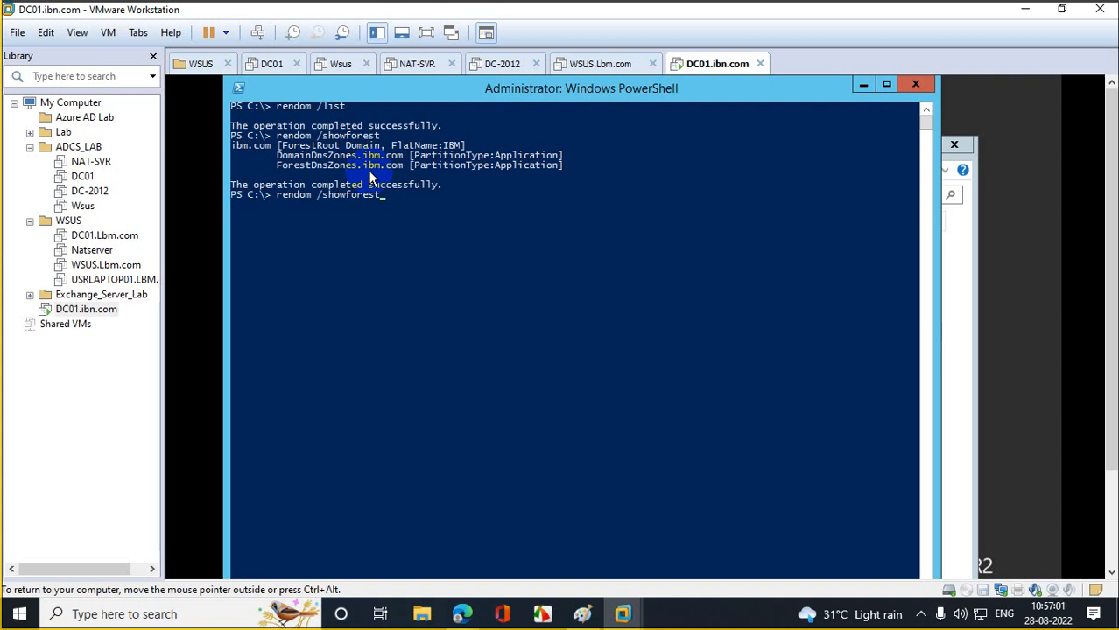
key("BackSpace")
key("BackSpace")
key("BackSpace")
key("BackSpace")
key("BackSpace")
key("BackSpace")
key("BackSpace")
key("BackSpace")
key("BackSpace")
key("BackSpace")
- View Domainlist in Internet Explorer, then close the browser and return to PowerShell
left_click(862, 86)
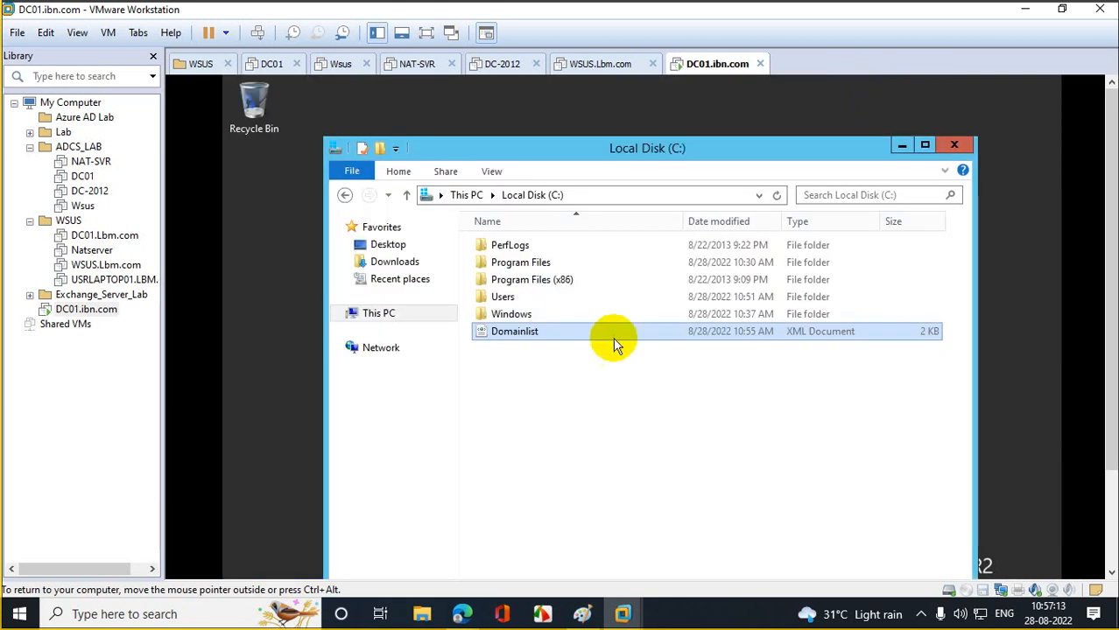
double_click(537, 338)
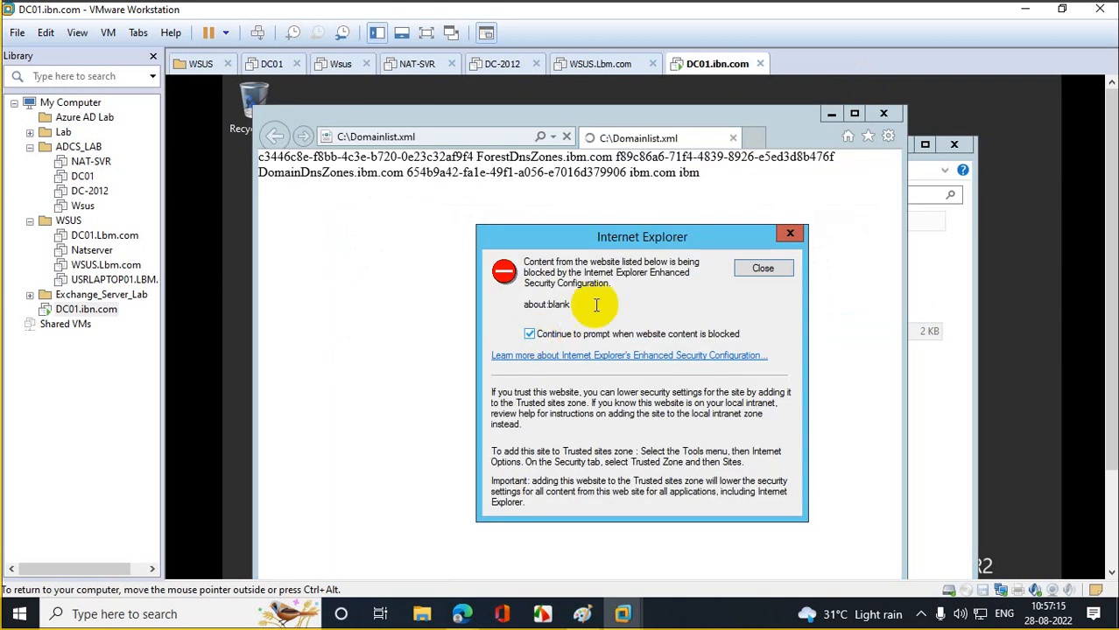
left_click(761, 266)
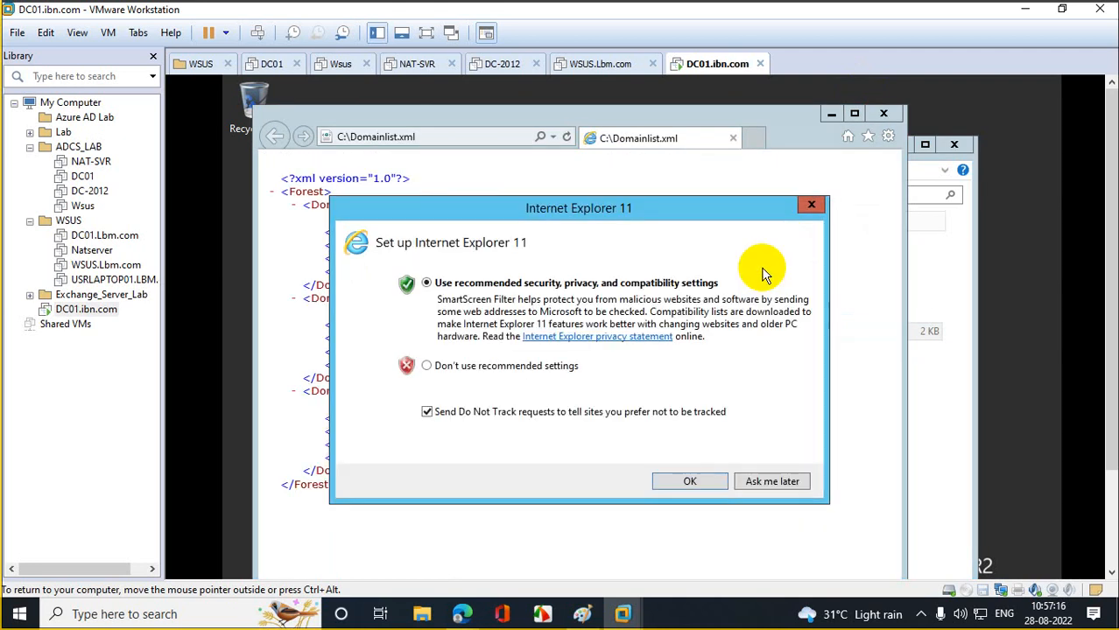
left_click(509, 366)
left_click(689, 482)
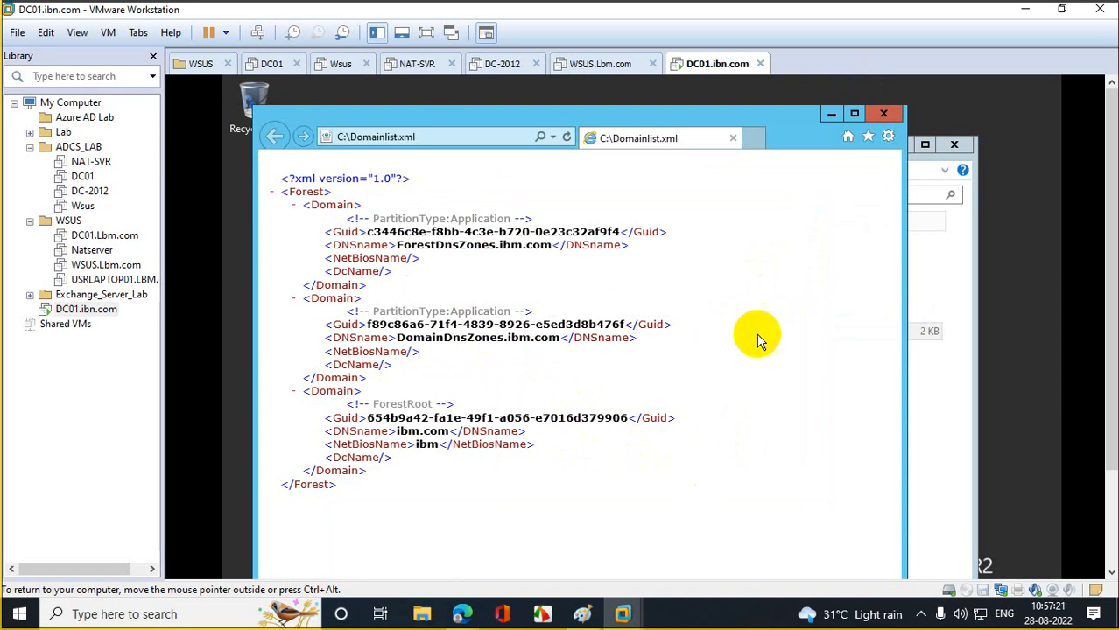
left_click(882, 116)
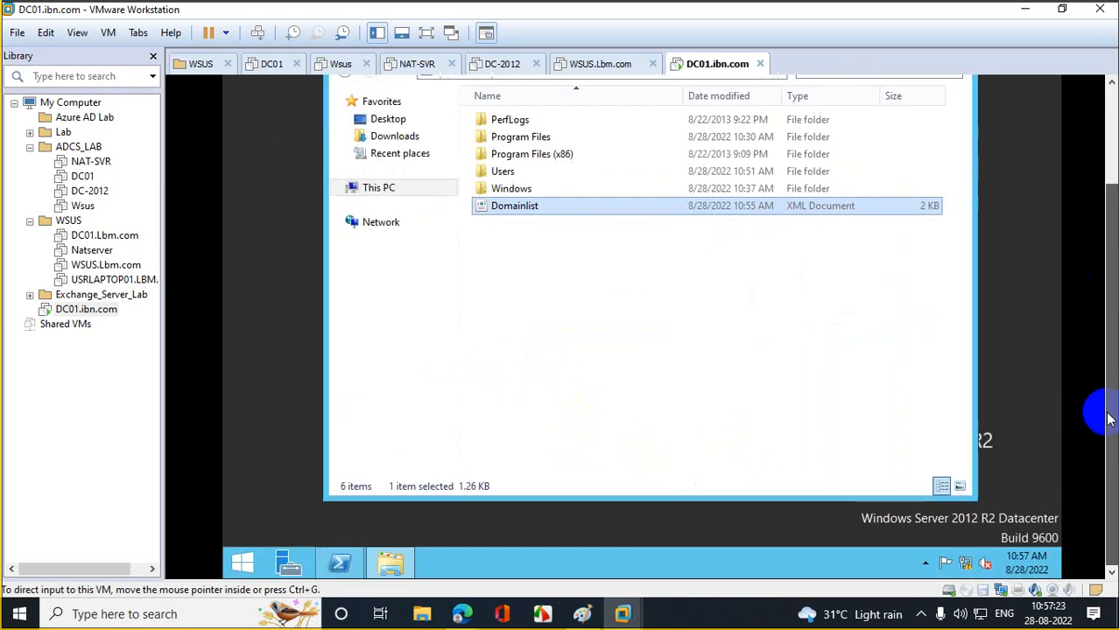
left_click(362, 565)
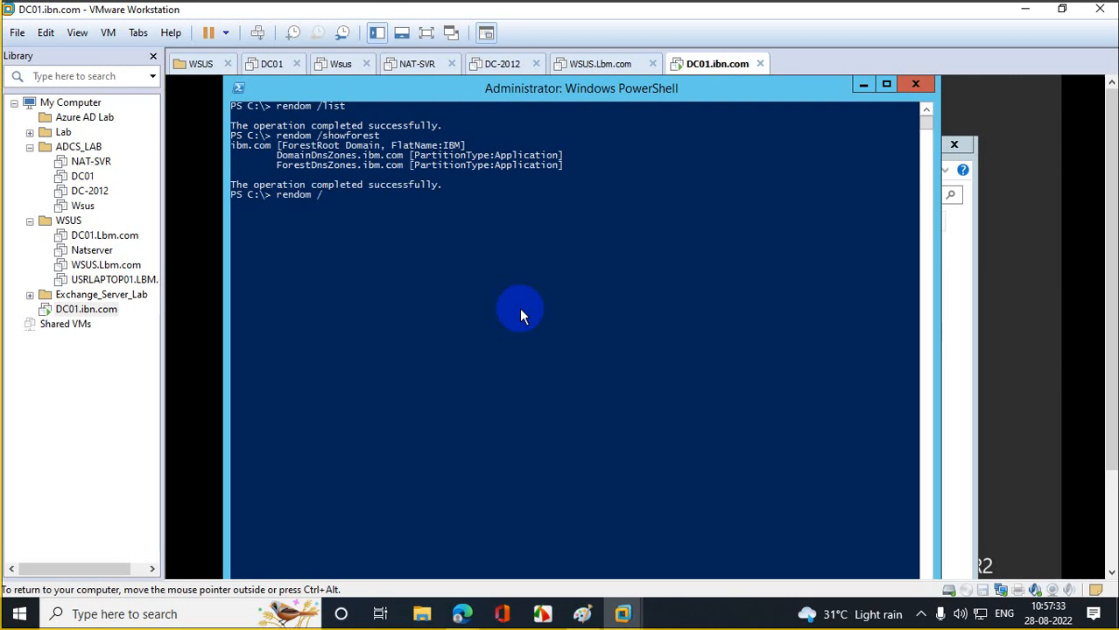
- Run rendom /upload and then rendom /prepare, both completing with 0 errors
type("upload")
key("Return")
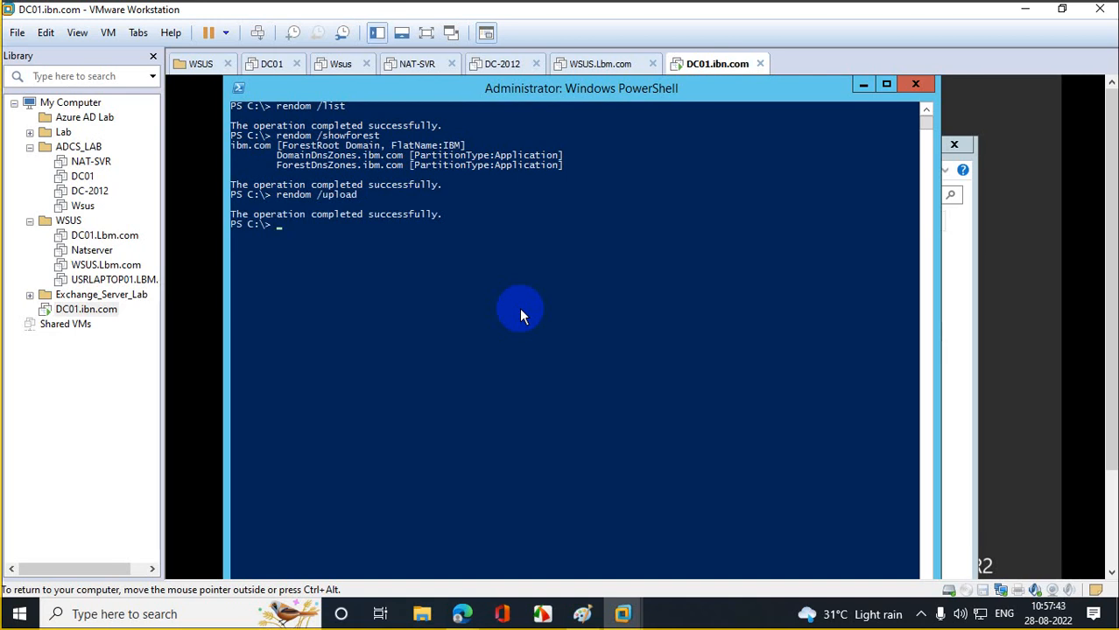
key("Up")
key("BackSpace")
key("BackSpace")
key("BackSpace")
key("BackSpace")
key("BackSpace")
key("BackSpace")
type("prepare")
key("Return")
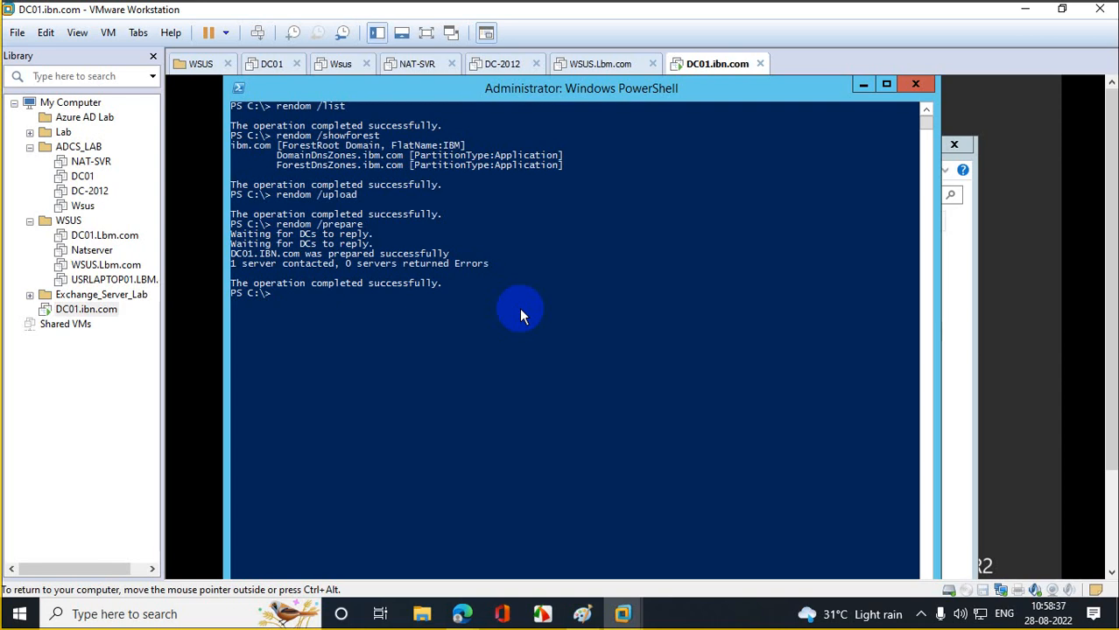
- Run rendom /execute to rename the domain and close the sign-out warning banner
key("Up")
key("BackSpace")
key("BackSpace")
key("BackSpace")
key("BackSpace")
key("BackSpace")
key("BackSpace")
key("BackSpace")
type("execut")
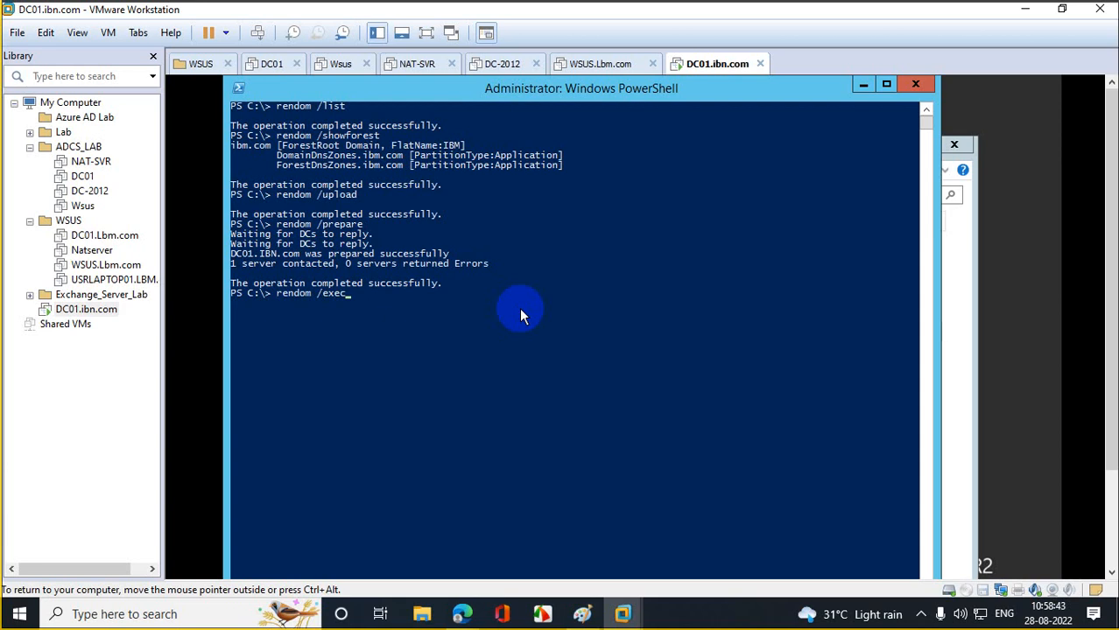
type("e")
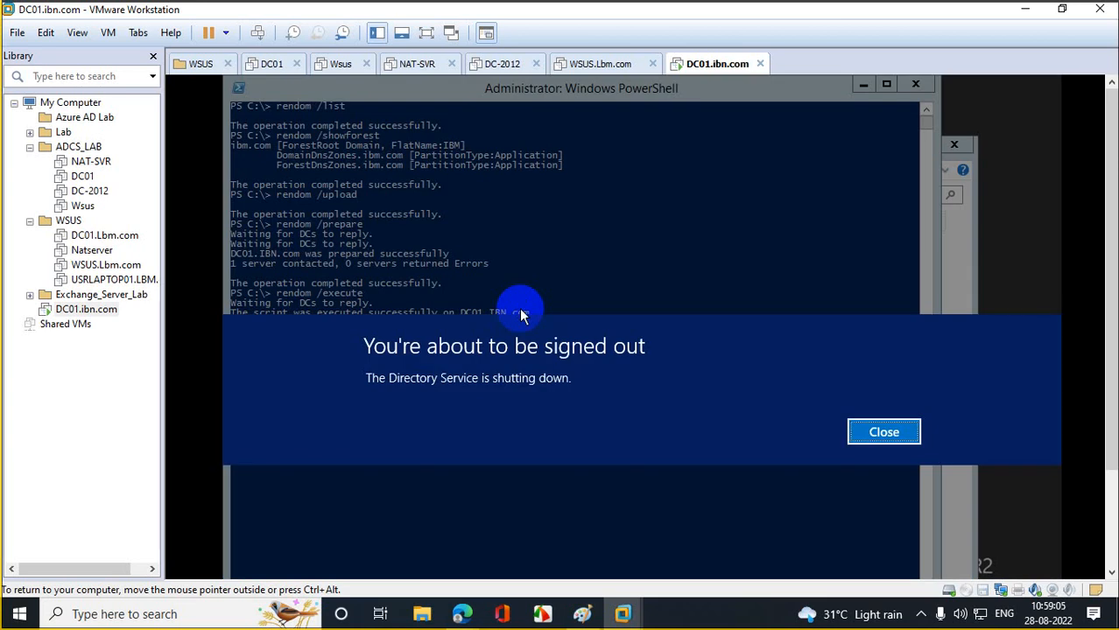
left_click(873, 431)
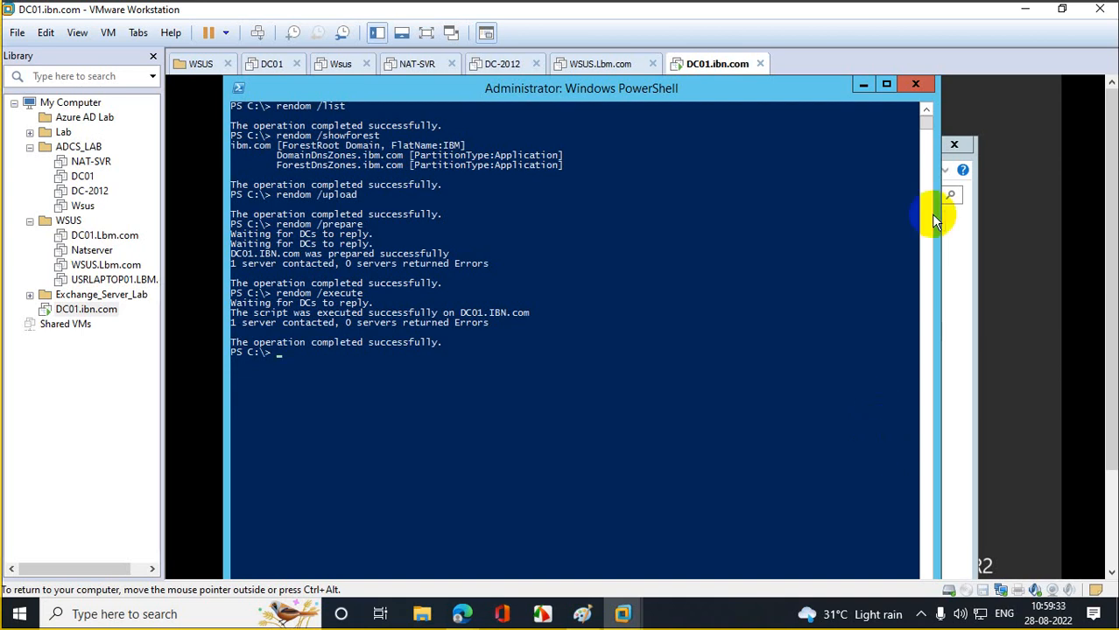
- Close PowerShell and the Local Disk (C:) window, then open This PC from Start
left_click(915, 84)
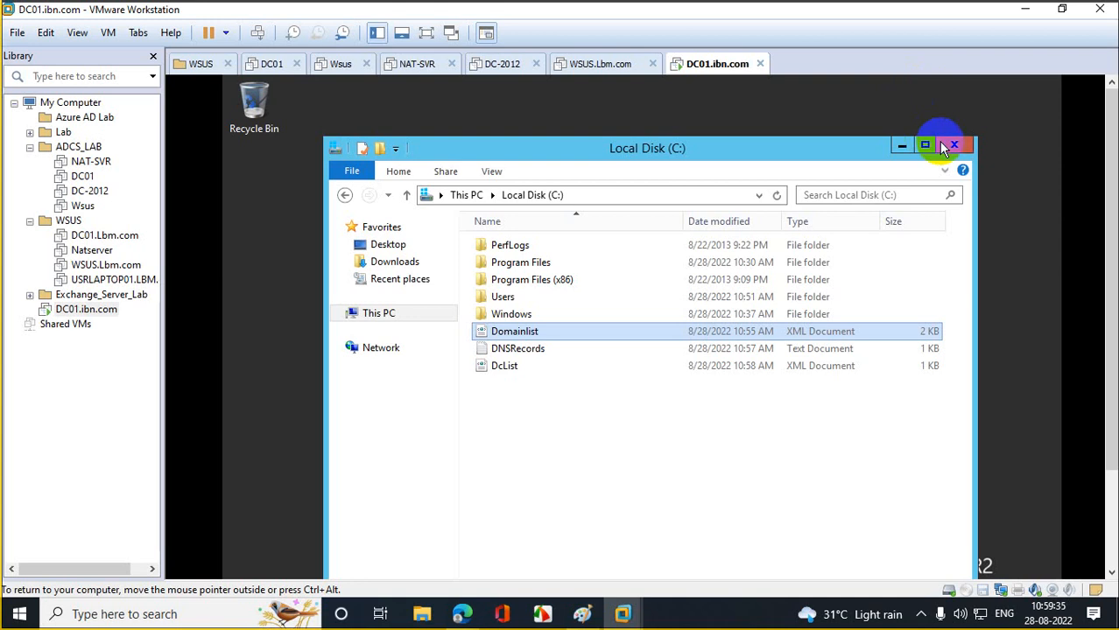
left_click(949, 145)
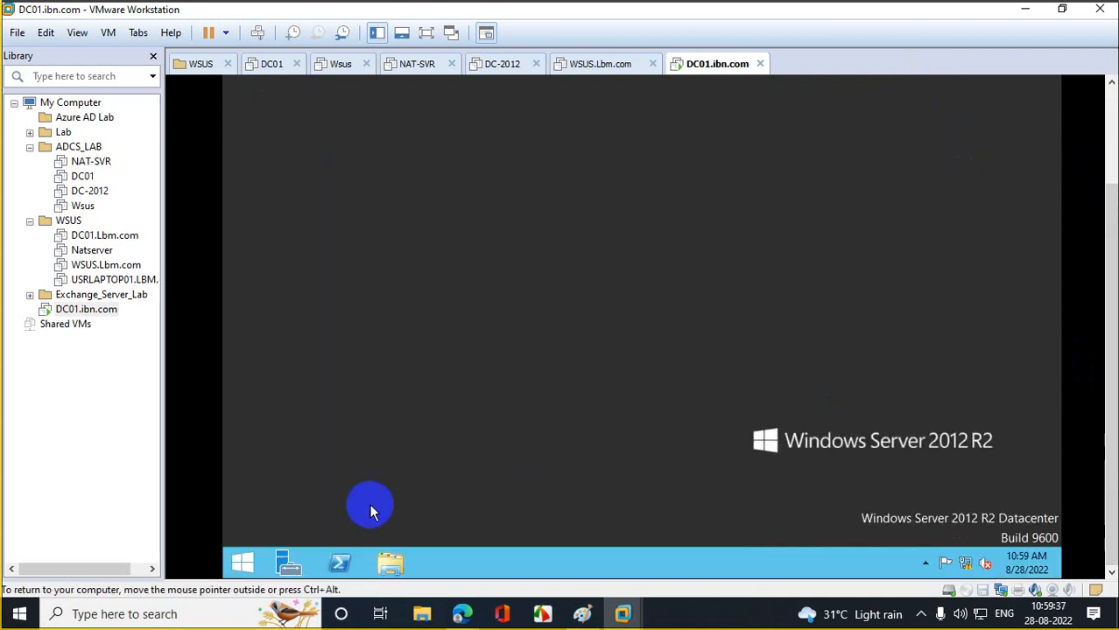
left_click(243, 565)
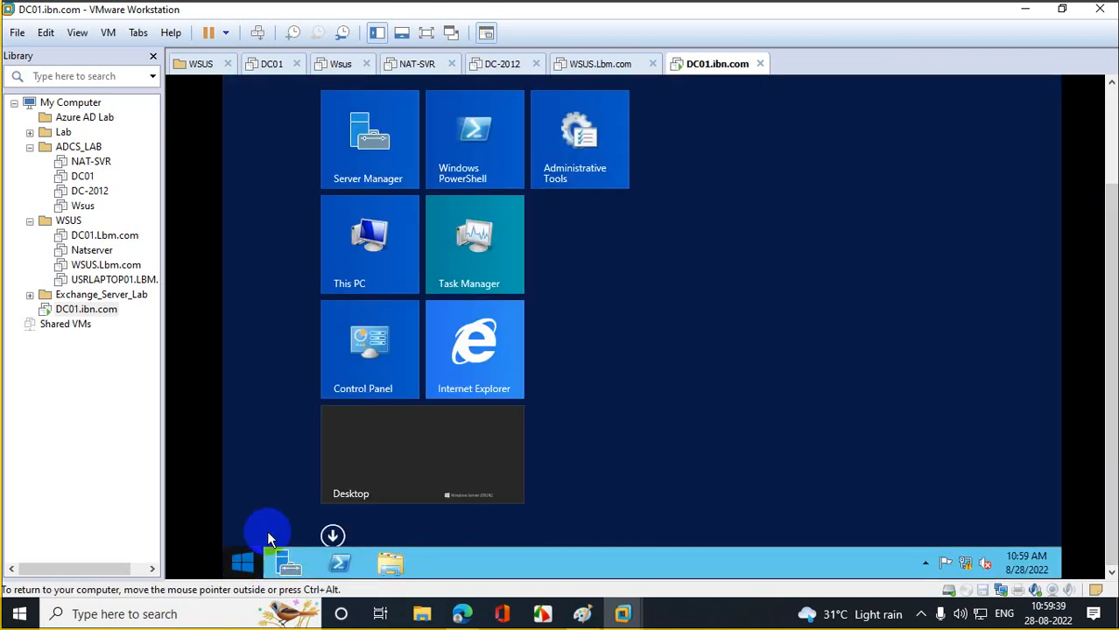
left_click(373, 234)
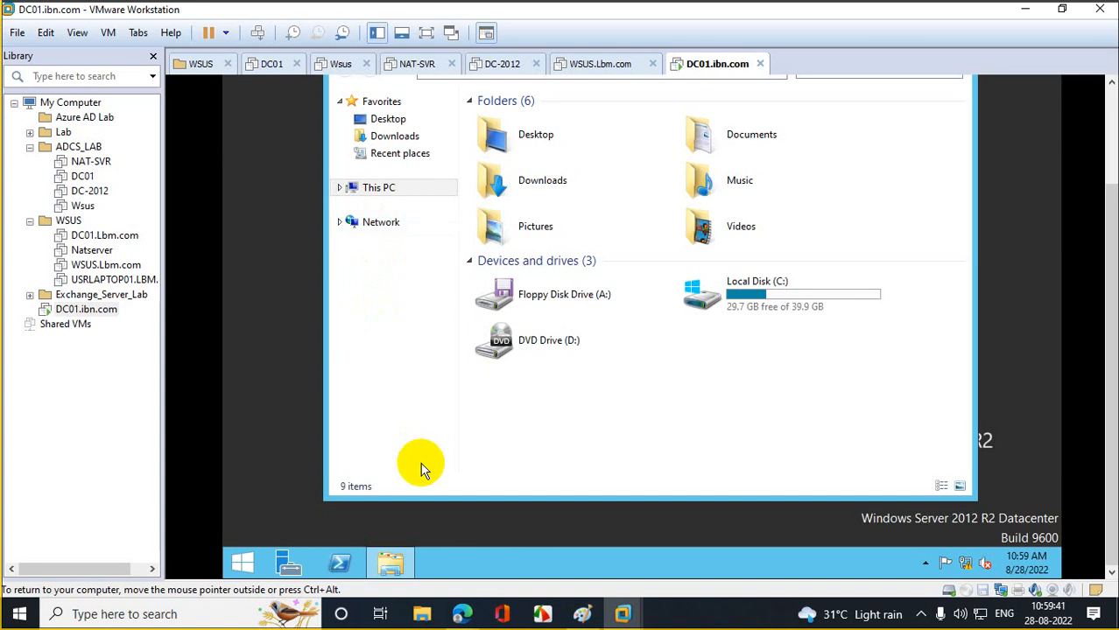
- Refresh the DC01 desktop and return to the Start screen
right_click(423, 518)
left_click(489, 425)
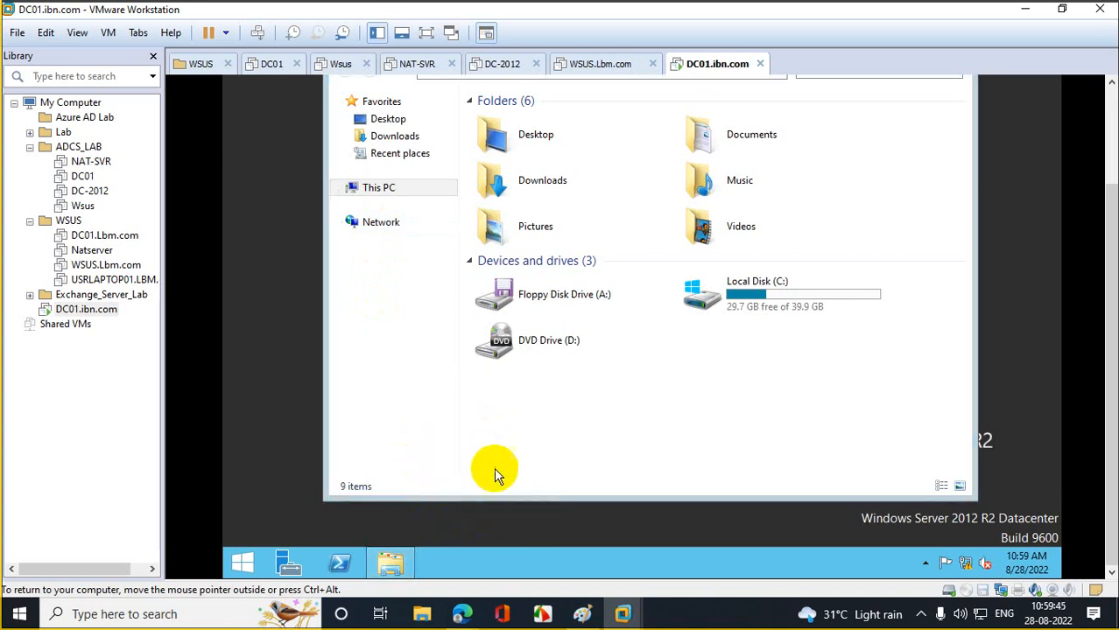
left_click(237, 568)
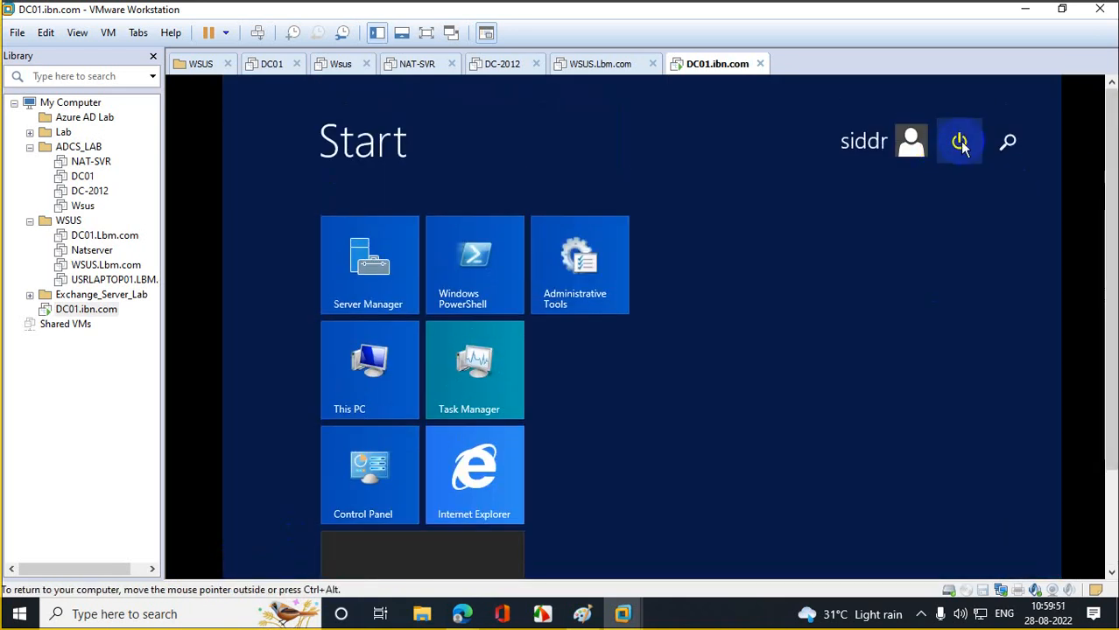
- Restart DC01 from the Start screen power menu, keeping the Other (Unplanned) reason
left_click(958, 143)
left_click(943, 218)
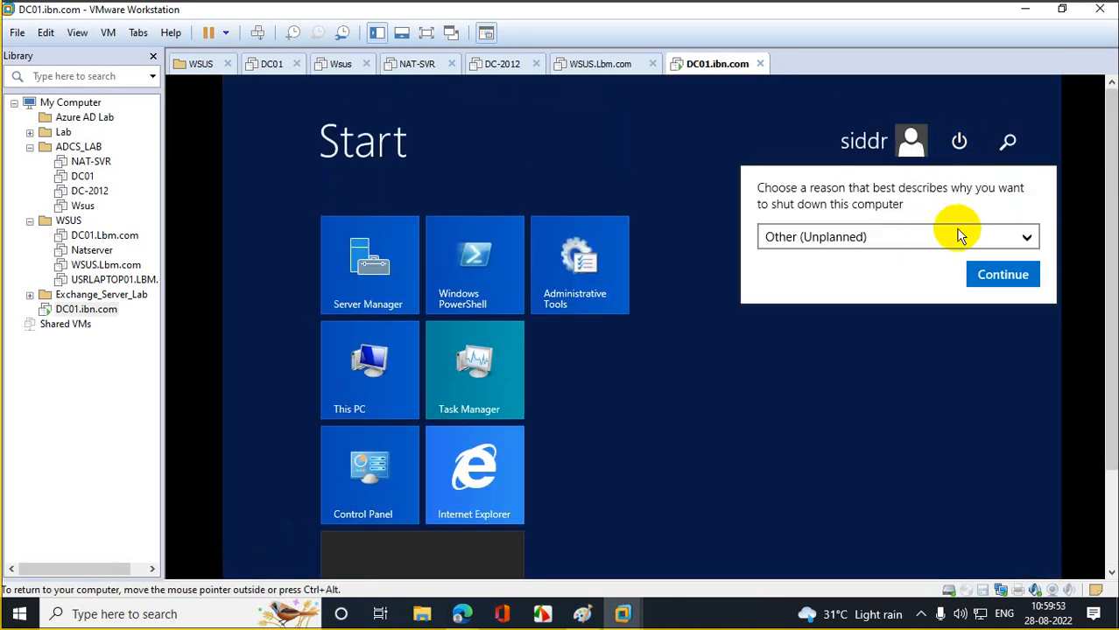
left_click(998, 274)
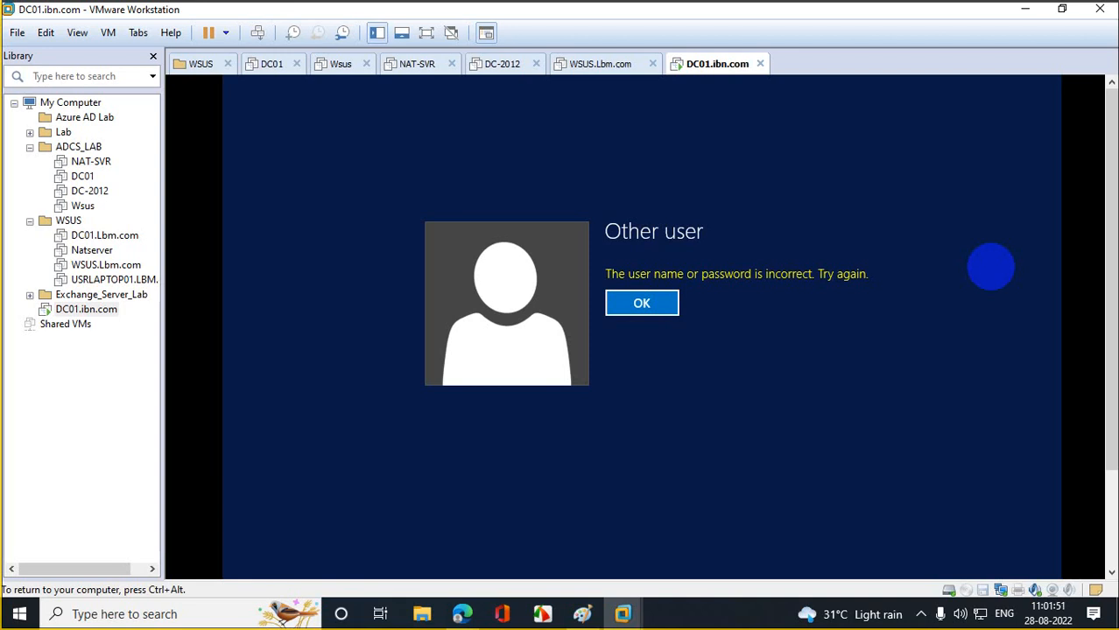
- Dismiss the incorrect-password error and choose Other user on the sign-in screen
left_click(643, 303)
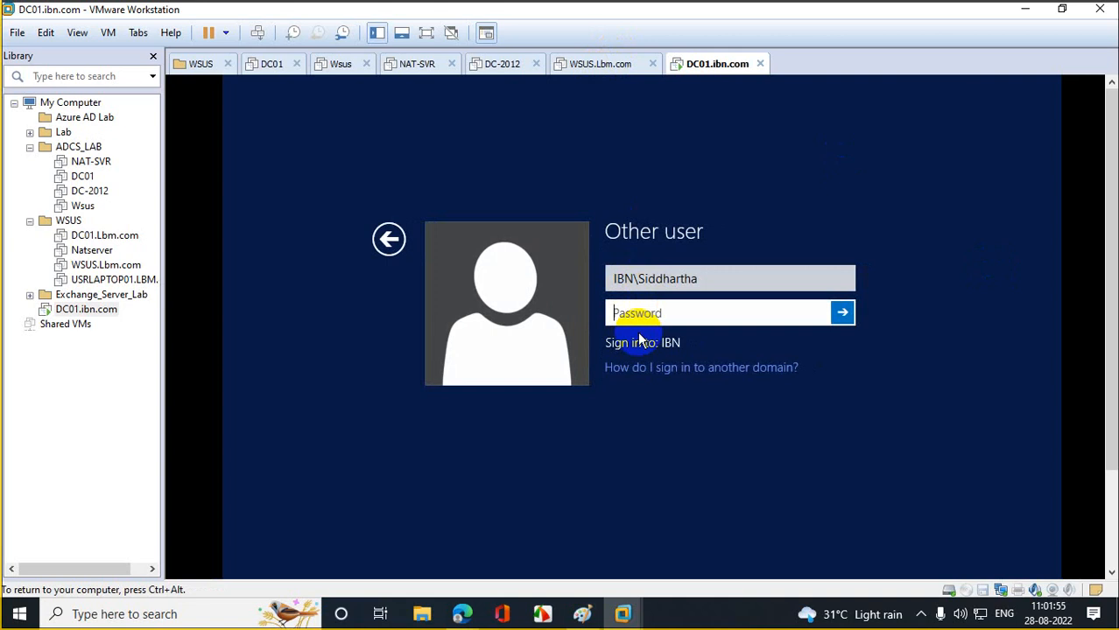
left_click(636, 315)
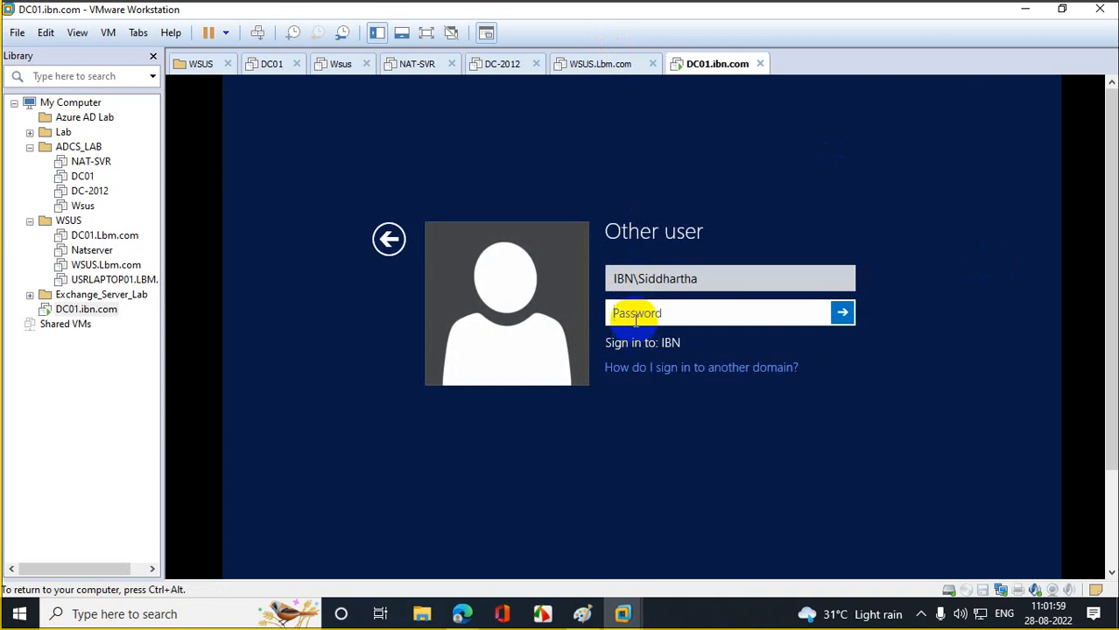
left_click(641, 280)
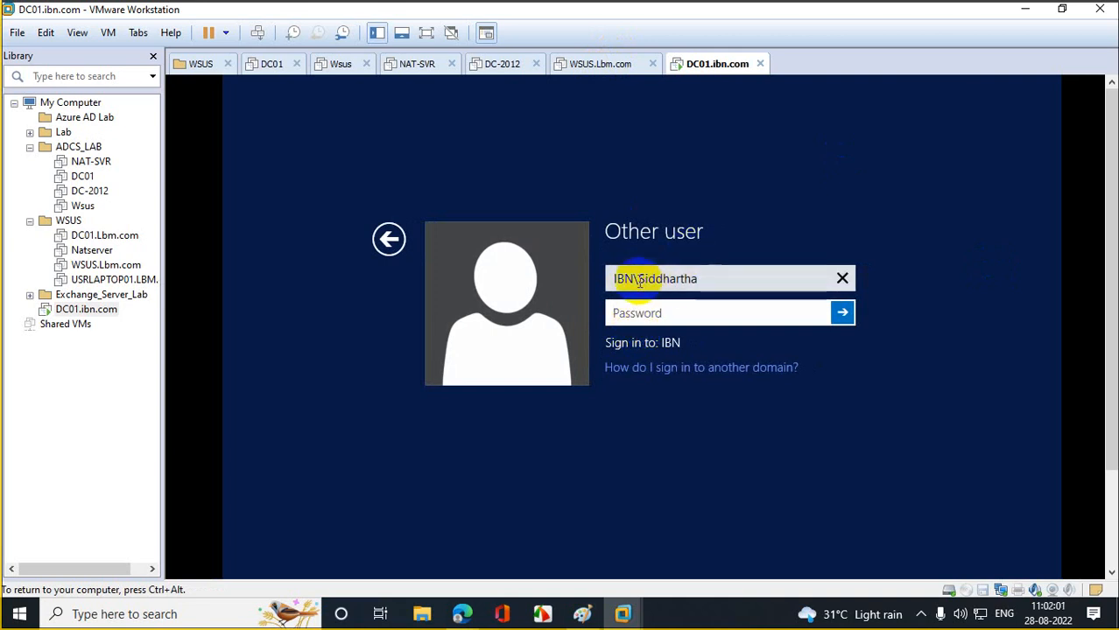
left_click(388, 238)
left_click(745, 331)
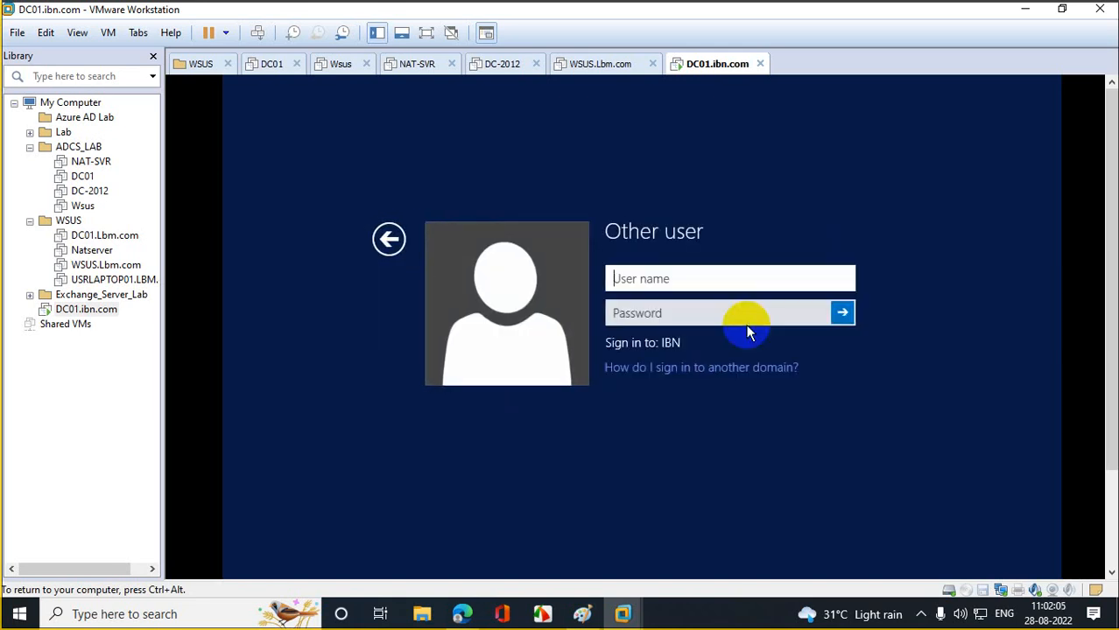
- Sign in with an ibm\ domain user name and the account password
type("ibm\\")
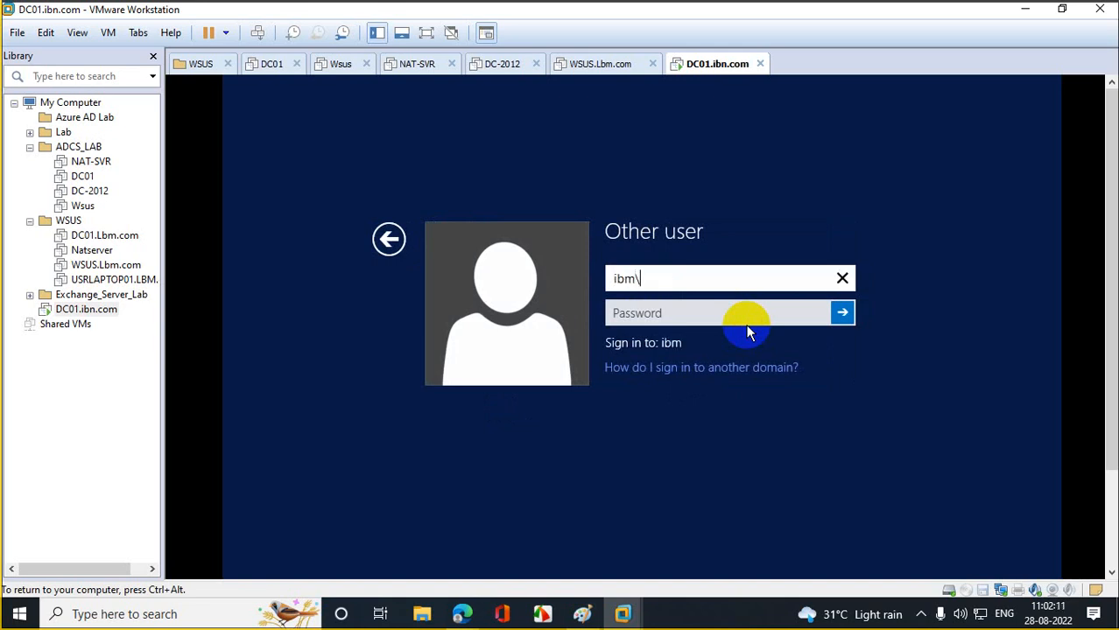
type("siddr")
key("Tab")
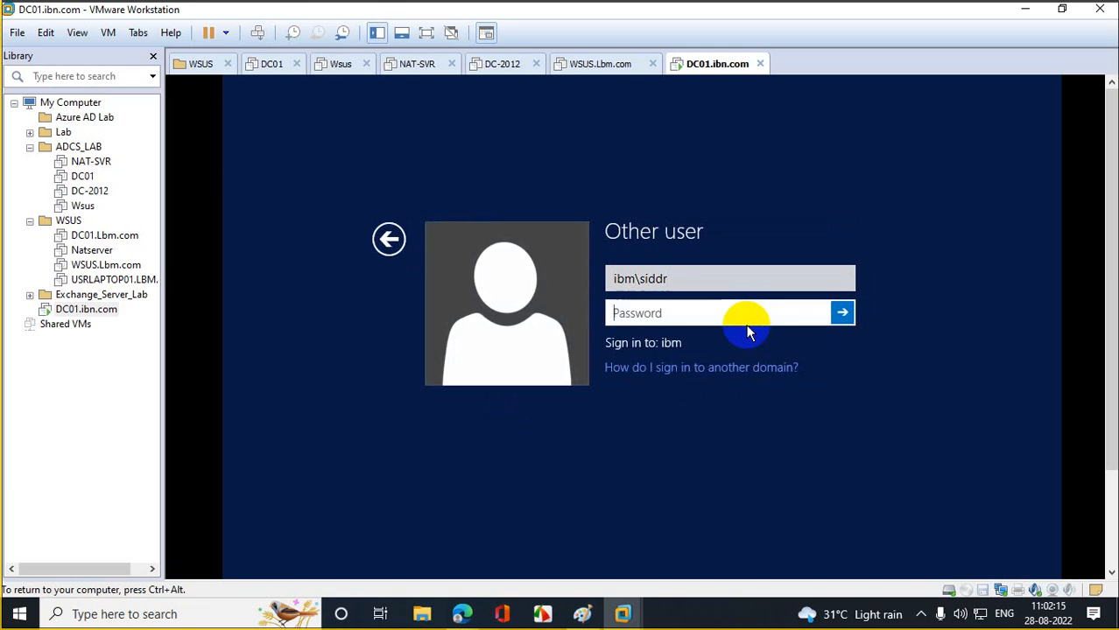
type("************")
key("Return")
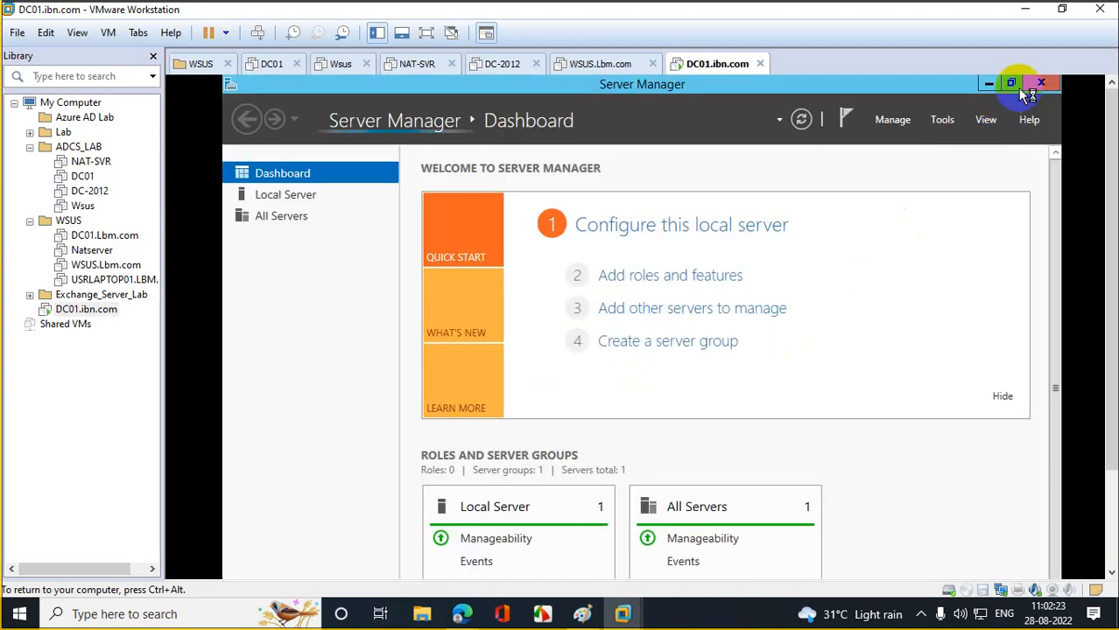
- Close Server Manager, launch dsa.msc from Run, and select the ibm.com domain
left_click(1028, 82)
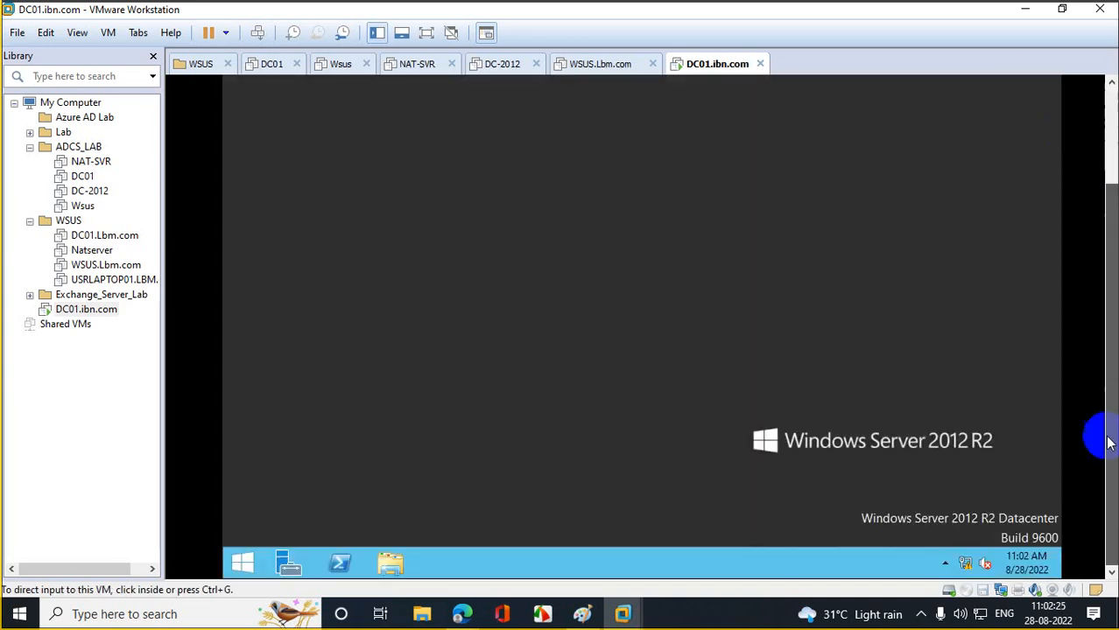
left_click(243, 562)
right_click(243, 563)
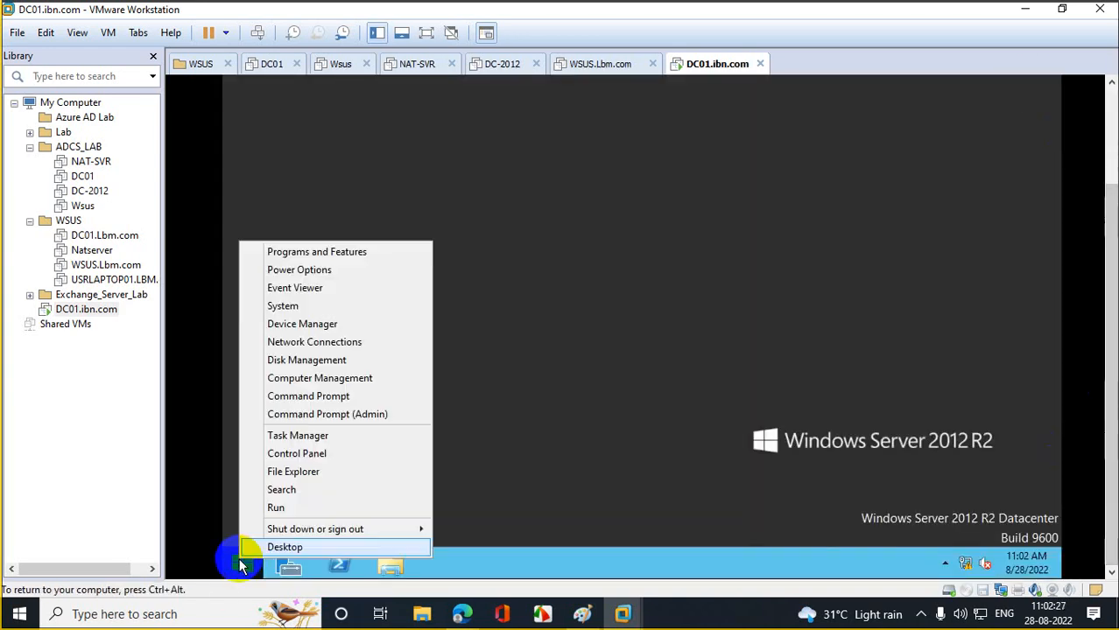
left_click(308, 509)
type("dsa")
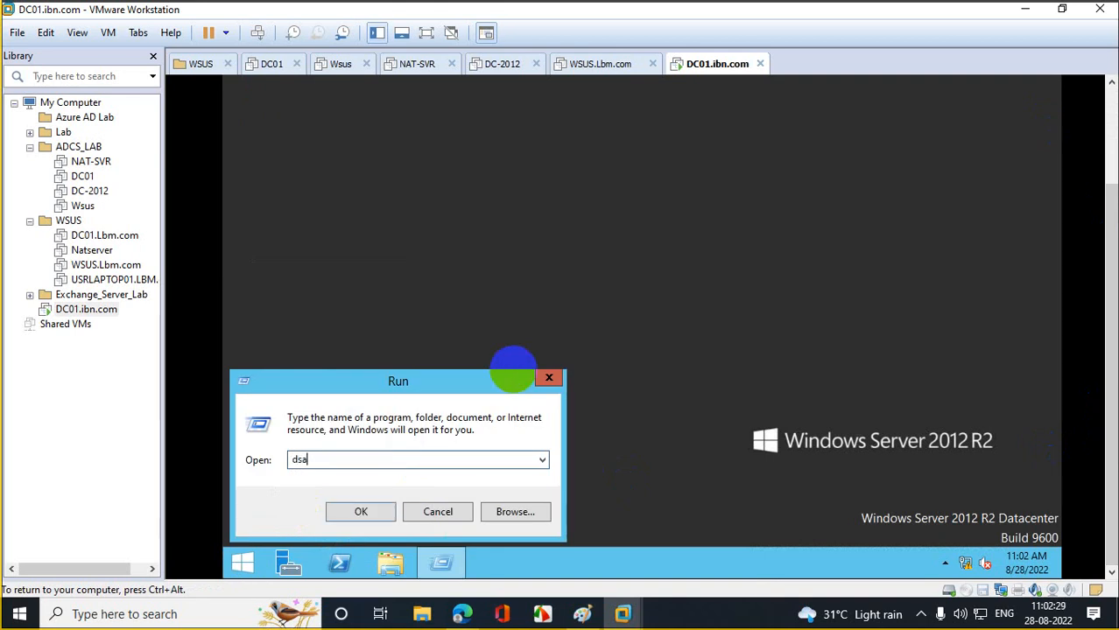
type(".msc")
key("Return")
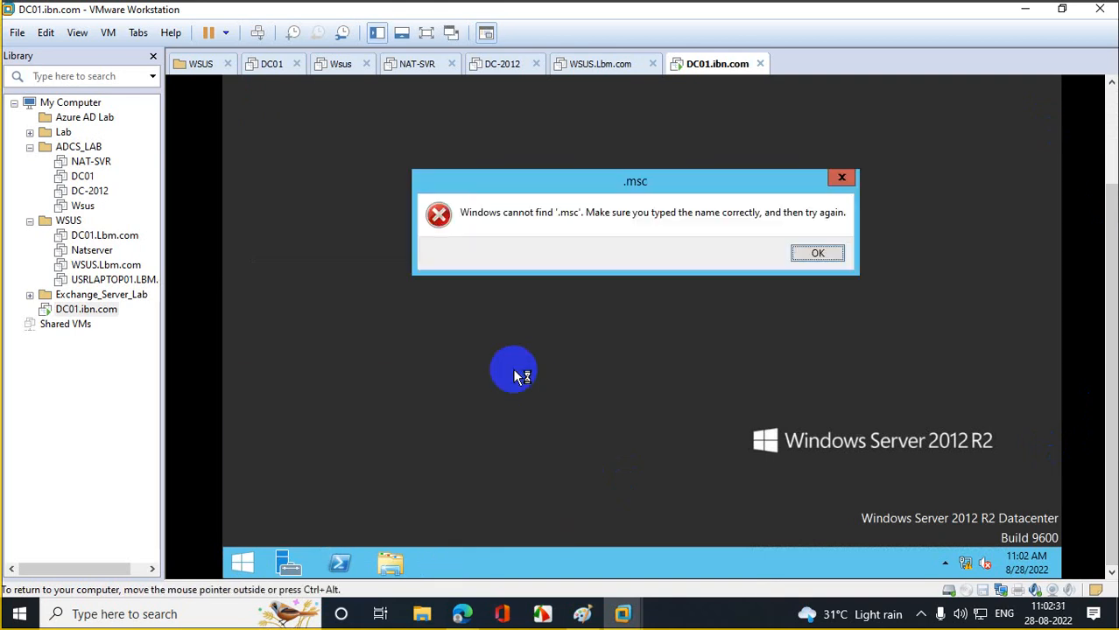
left_click(817, 254)
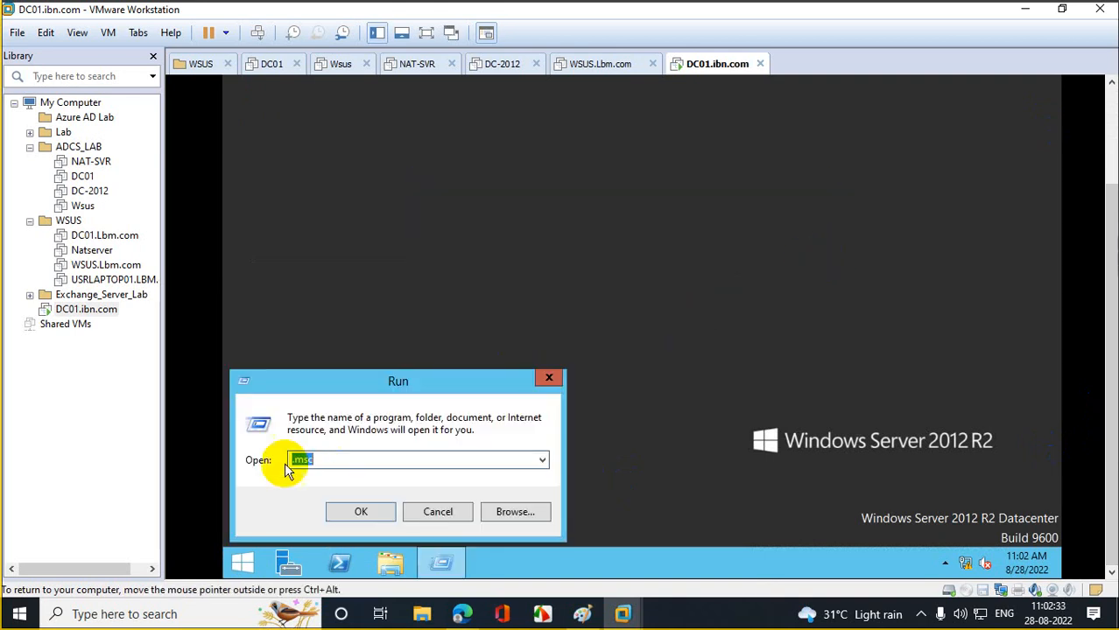
type("dsa")
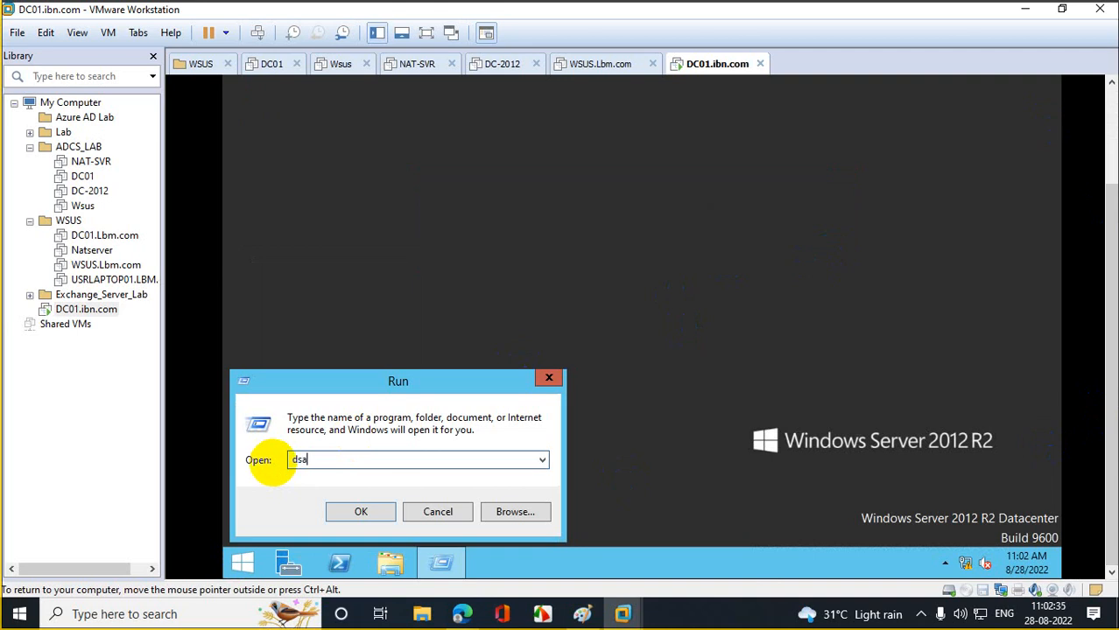
type(".msc")
key("Return")
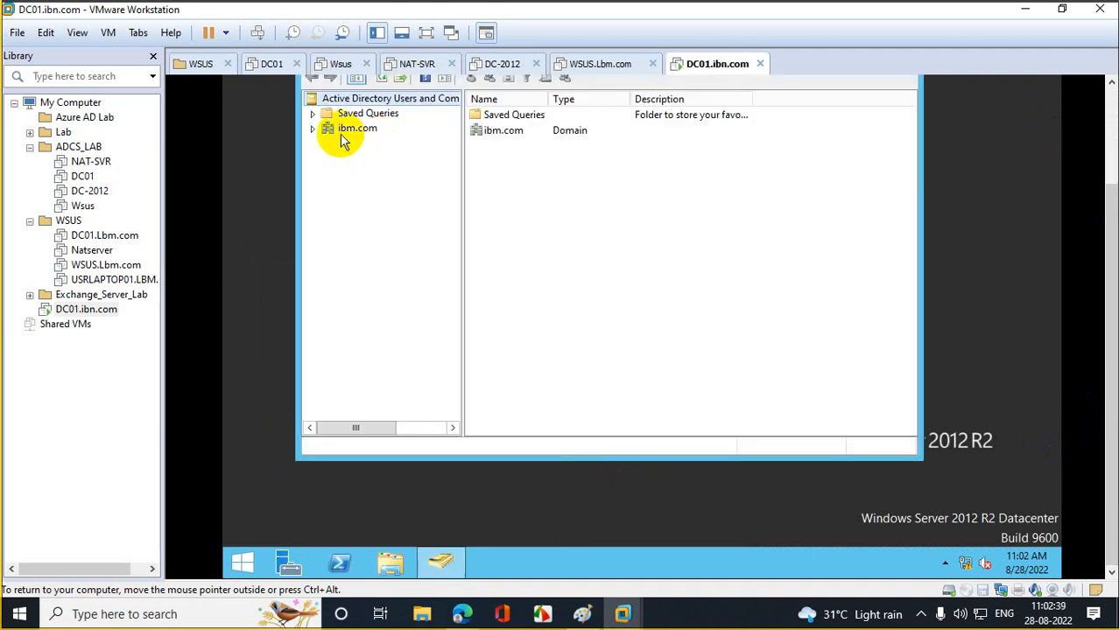
left_click(347, 131)
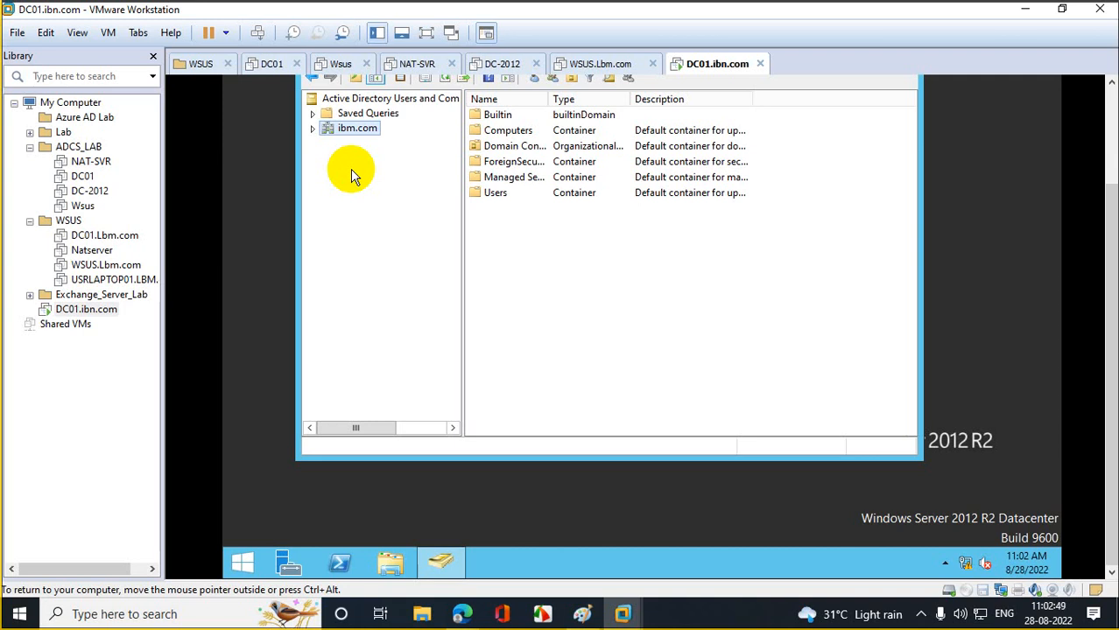
- Launch an elevated PowerShell console on DC01
right_click(339, 562)
left_click(359, 425)
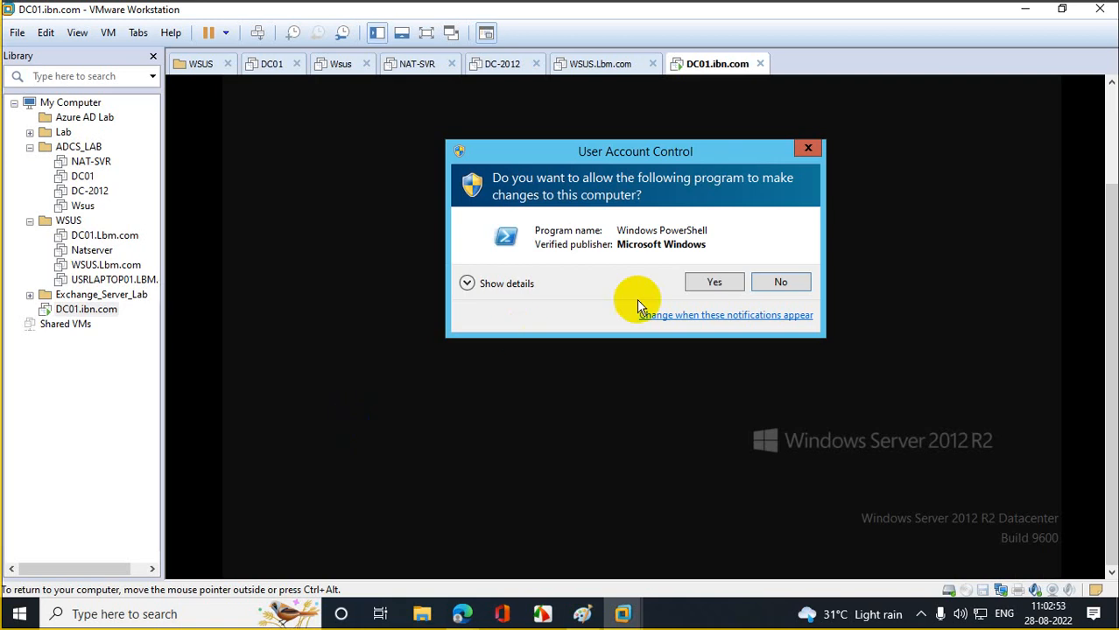
left_click(704, 289)
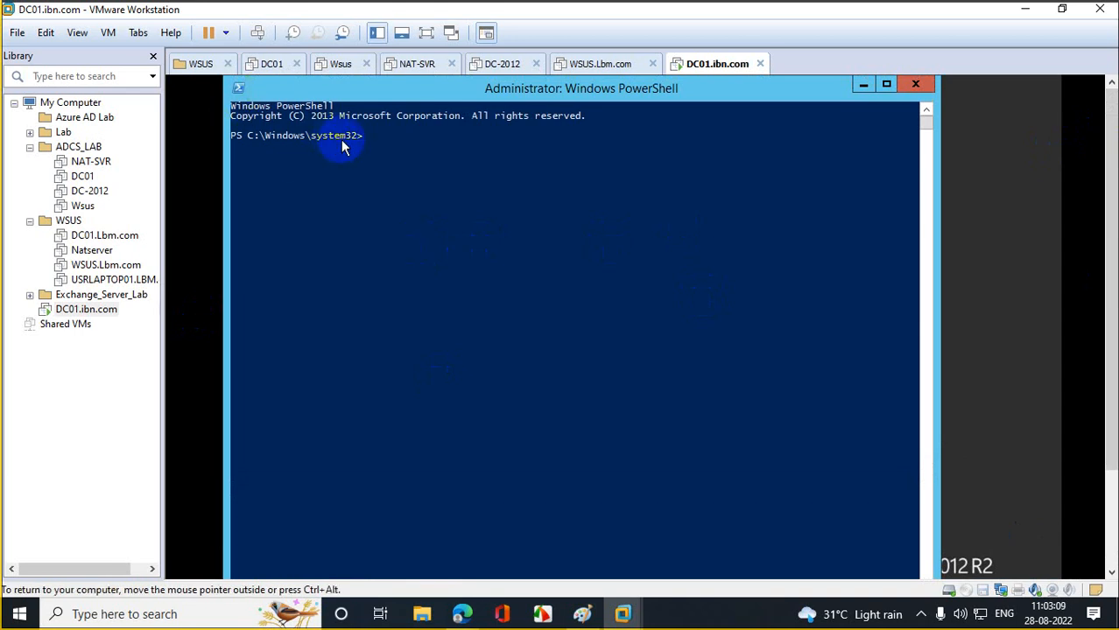
- Switch to C:\ with c: and cd \, then clear the console with cls
type("c:")
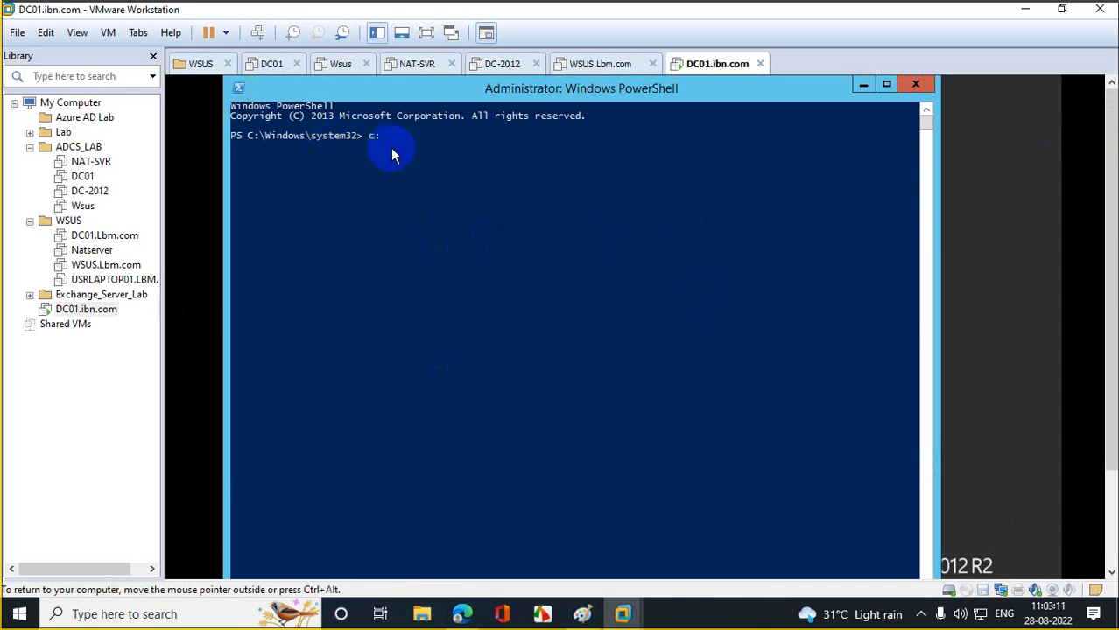
key("Return")
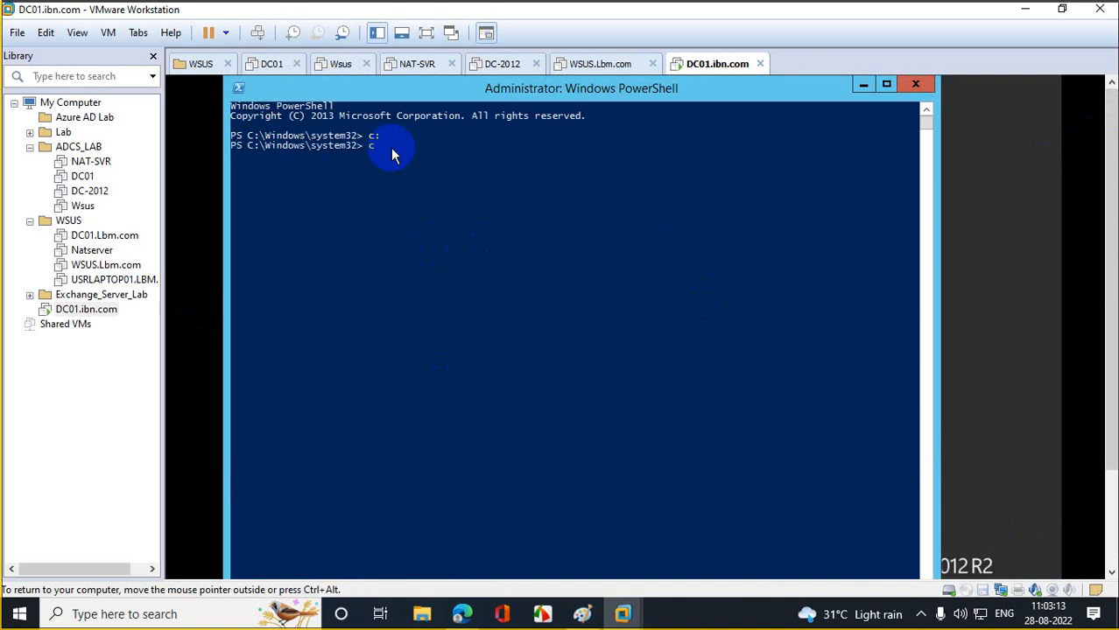
type("cd \\")
key("Return")
type("cls")
key("Return")
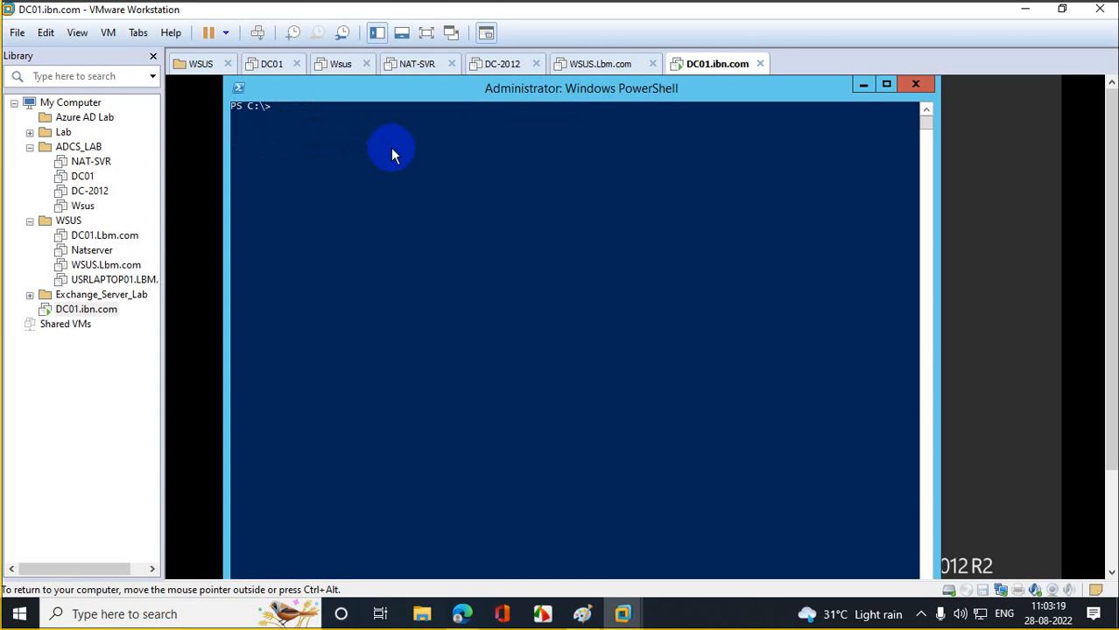
type("gpfix")
- Run gpfixup /olddns:ibn.com /newdns:ibm.com to repair Group Policy DNS references
type("up ")
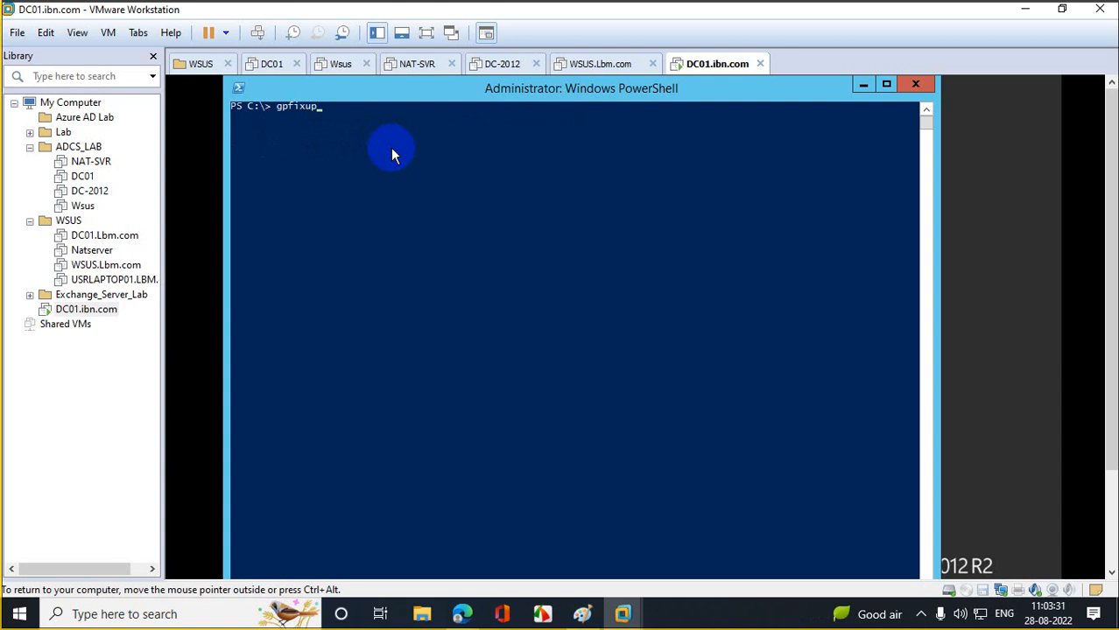
type("/olddns:ibn.com  /new")
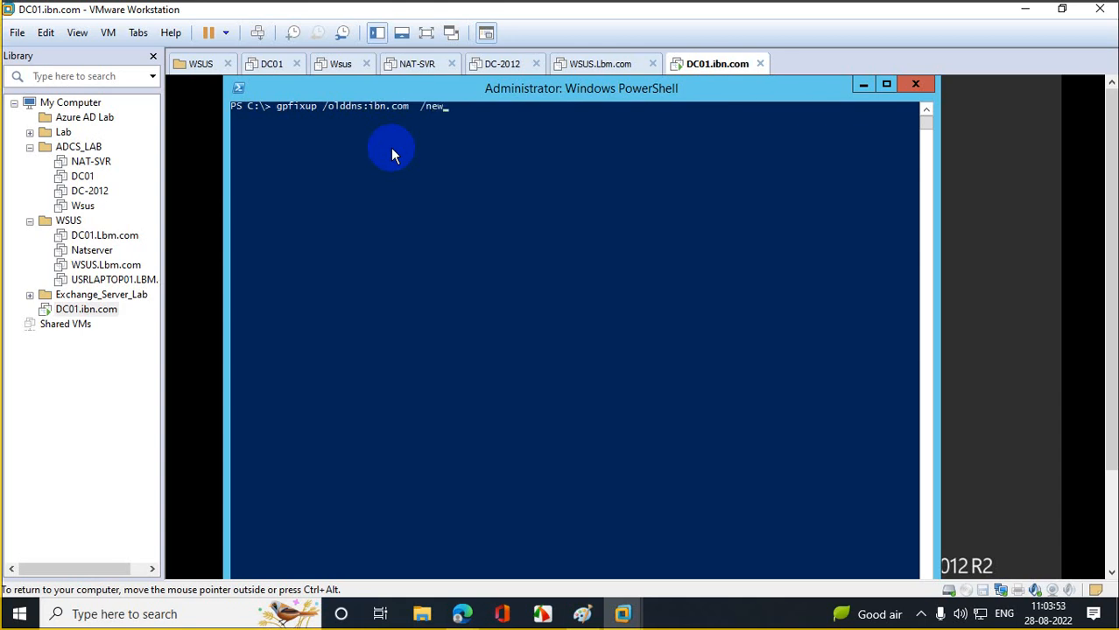
type("dns:")
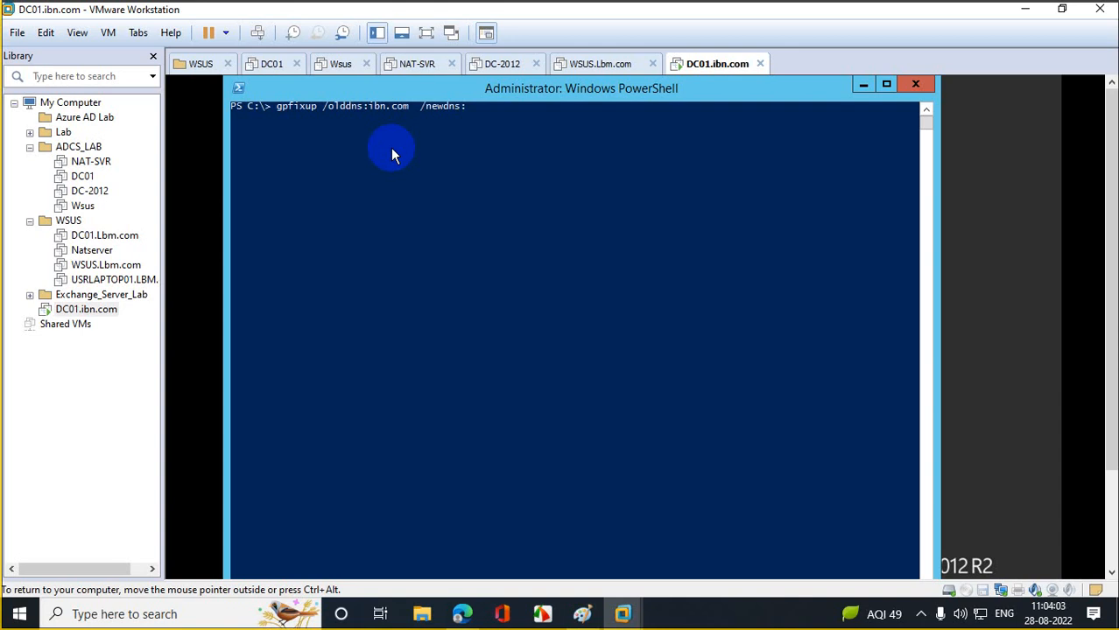
type("ibm.com")
key("Return")
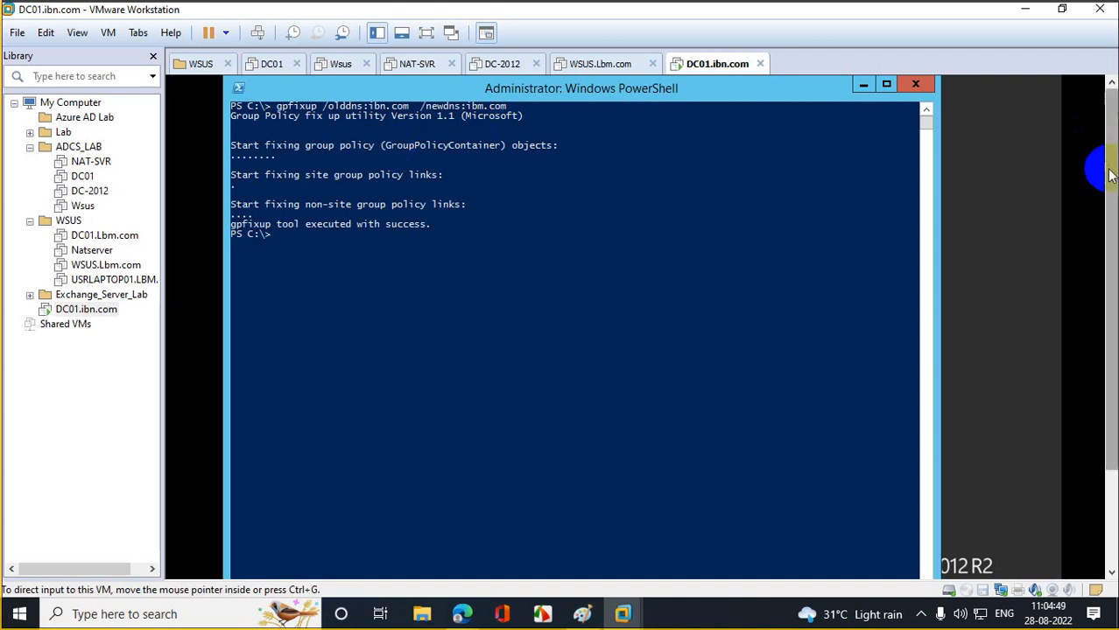
- Check the Computer Name tab in This PC's system properties shows domain ibm.com
left_click_drag(1110, 176, 1110, 298)
left_click(238, 561)
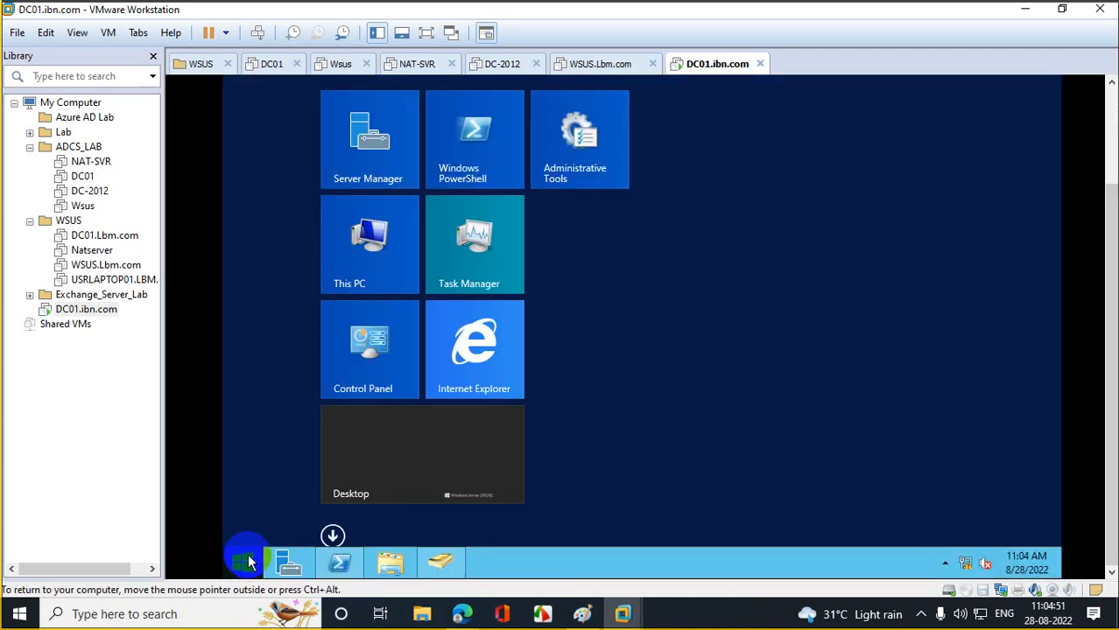
right_click(372, 241)
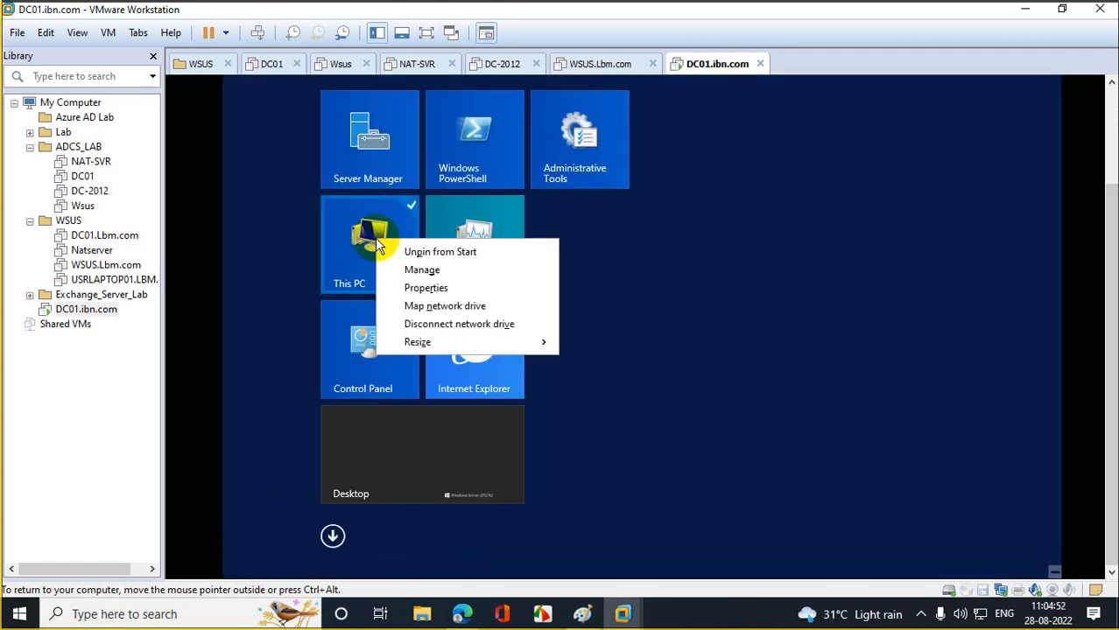
left_click(437, 289)
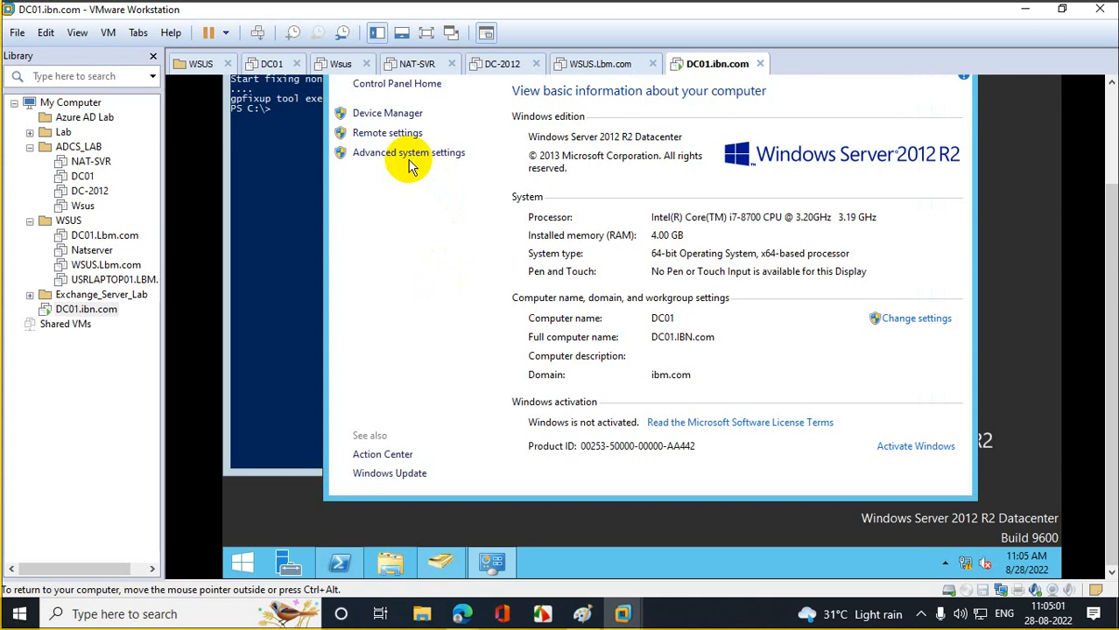
left_click(405, 156)
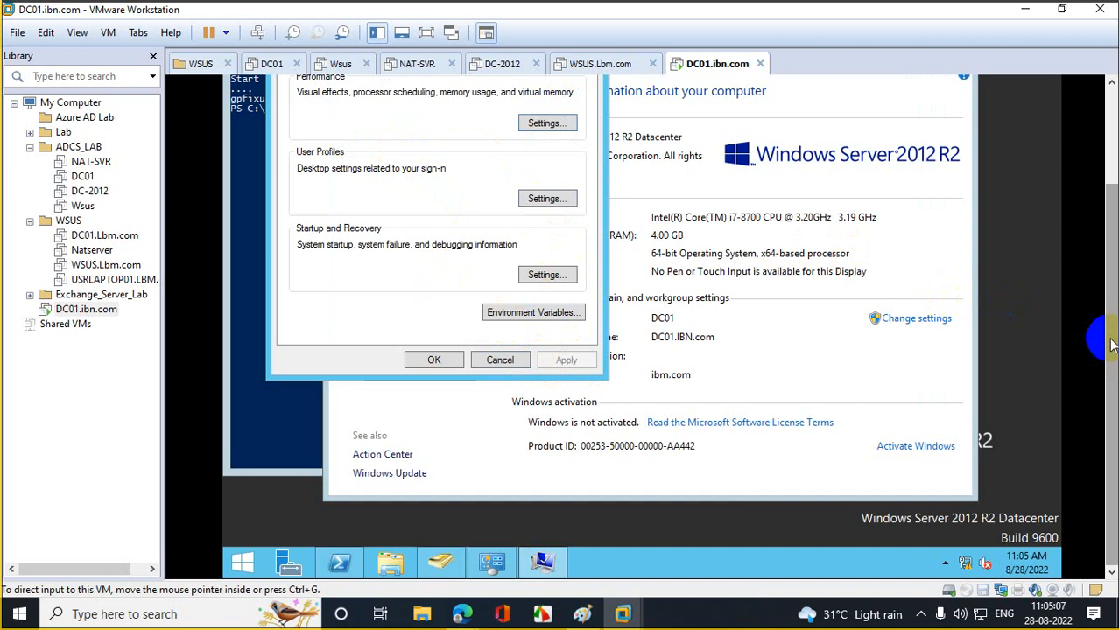
scroll(1095, 342, "up", 3)
left_click(313, 157)
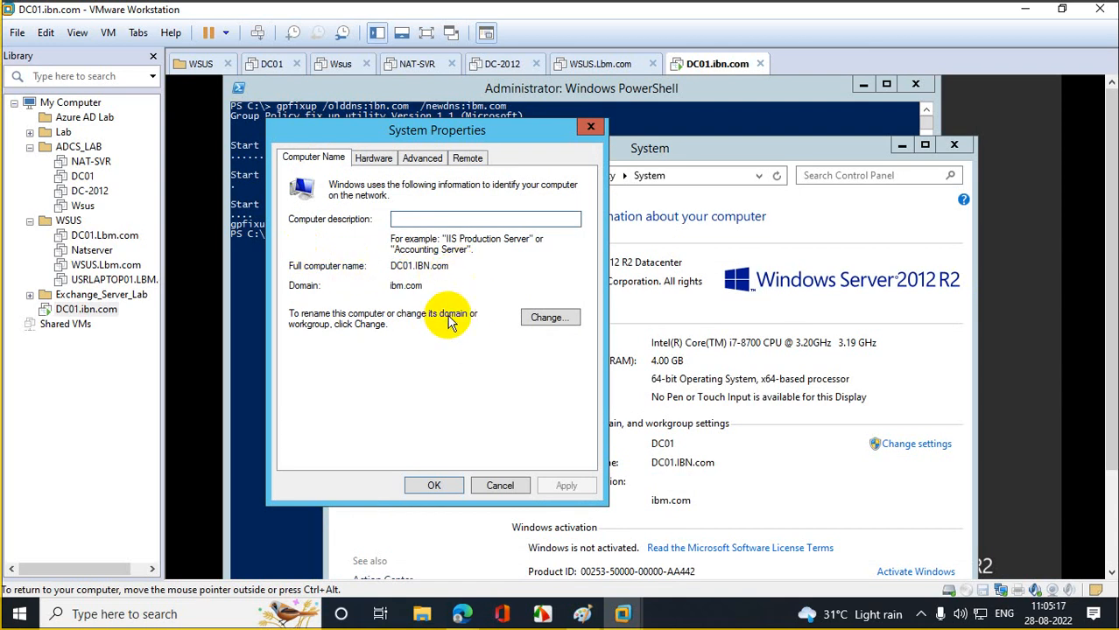
left_click(656, 450)
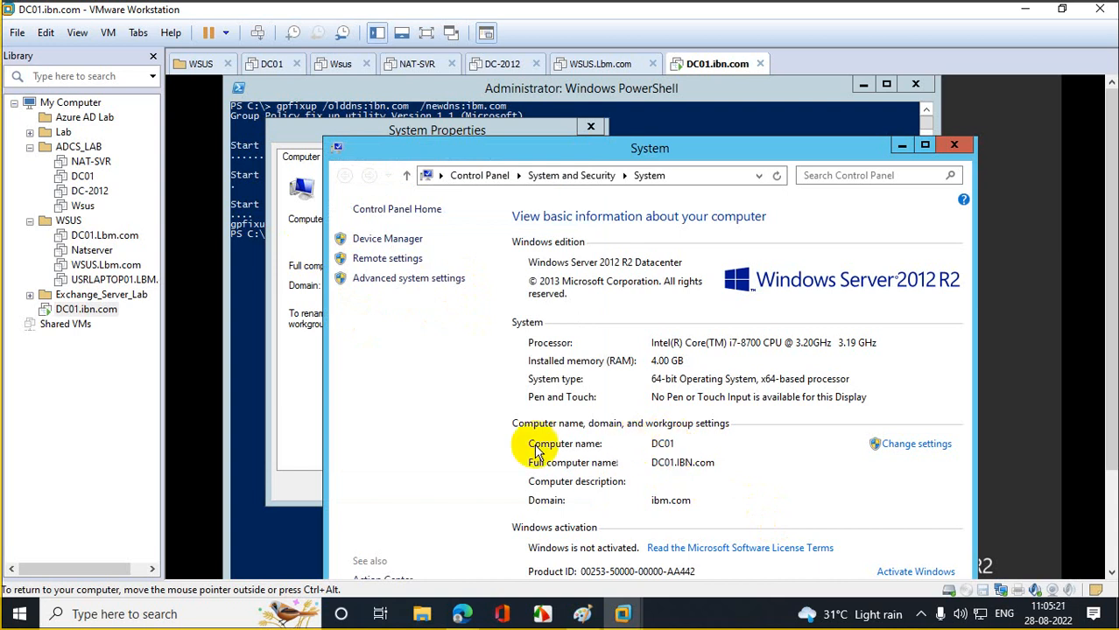
left_click(259, 317)
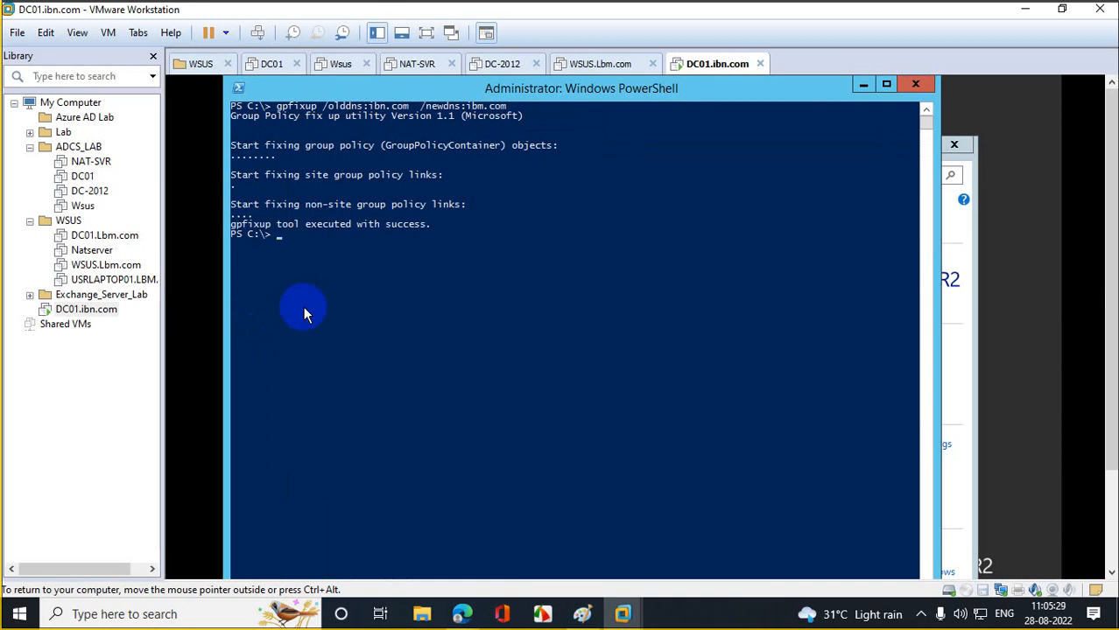
- Run gpfixup /oldnb:dc01 /newnb:ibm.com to fix the NetBIOS references
key("Up")
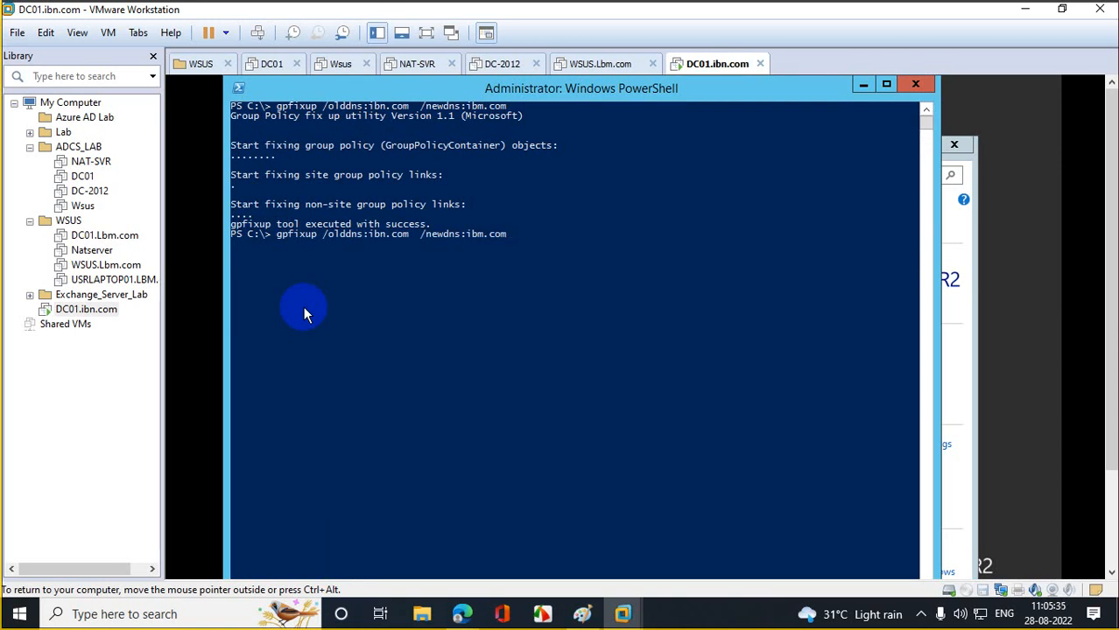
key("Left")
key("Left")
key("Left")
key("Left")
key("Left")
key("Left")
key("Left")
key("Left")
key("Left")
key("Left")
key("Left")
key("Left")
key("Left")
key("Left")
key("Left")
key("Left")
key("Right")
key("Right")
key("Right")
key("Right")
key("Right")
key("Right")
key("Right")
key("Right")
key("Right")
key("Right")
key("Right")
key("Right")
key("Right")
key("Right")
key("Right")
key("BackSpace")
key("BackSpace")
key("BackSpace")
key("BackSpace")
key("BackSpace")
key("BackSpace")
key("BackSpace")
key("BackSpace")
key("BackSpace")
key("BackSpace")
key("BackSpace")
key("BackSpace")
key("BackSpace")
key("BackSpace")
key("BackSpace")
key("BackSpace")
key("BackSpace")
key("BackSpace")
key("BackSpace")
key("BackSpace")
key("BackSpace")
key("BackSpace")
key("BackSpace")
key("BackSpace")
key("BackSpace")
key("BackSpace")
key("BackSpace")
key("BackSpace")
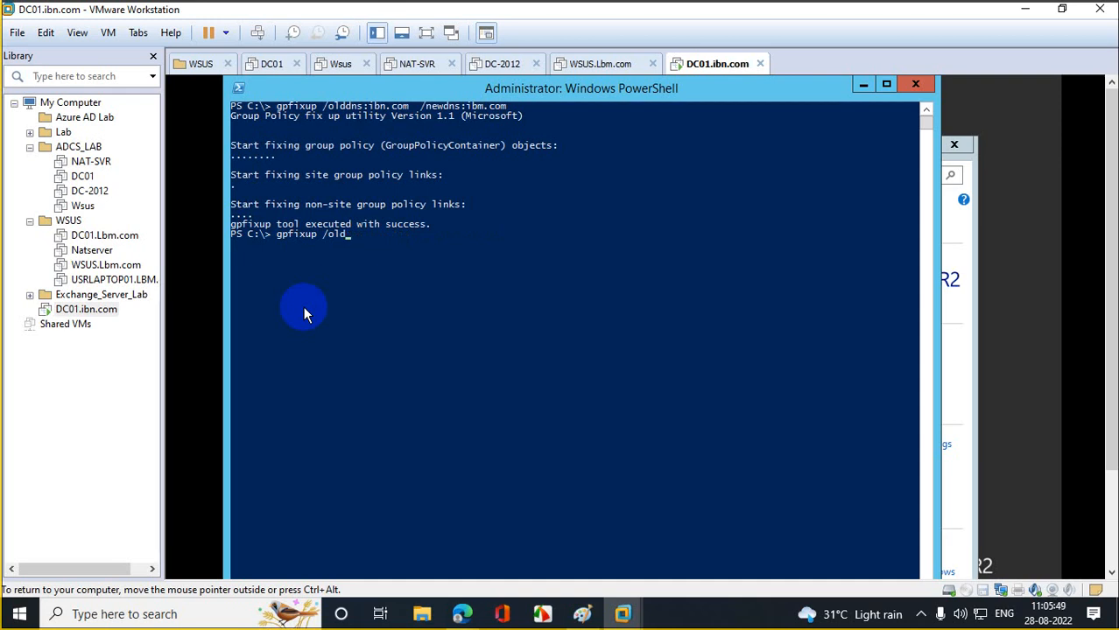
type("nb:dc01 /newnb:ibm.com")
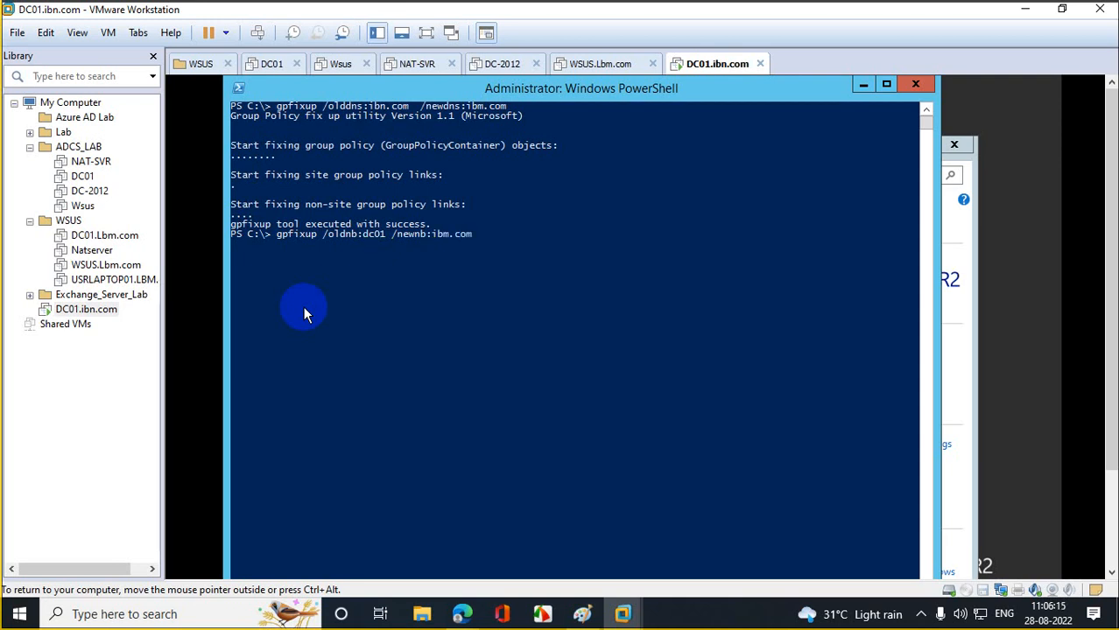
key("Return")
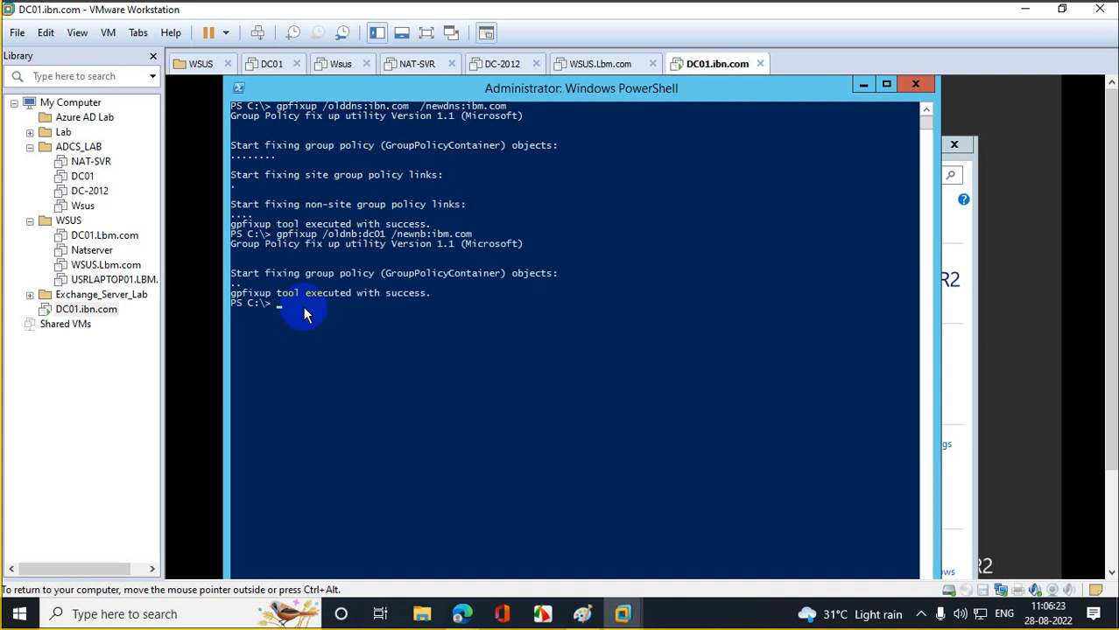
- Run rendom /clean to clean up the domain rename
key("Up")
key("Up")
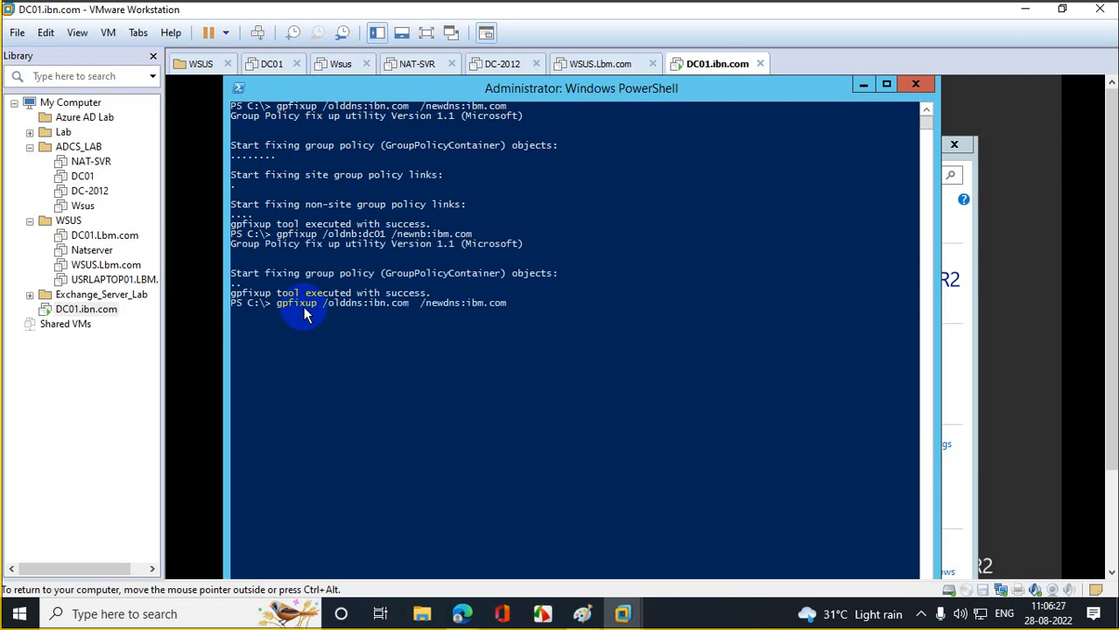
key("BackSpace")
key("BackSpace")
key("BackSpace")
key("BackSpace")
key("BackSpace")
key("BackSpace")
key("BackSpace")
key("BackSpace")
key("BackSpace")
key("BackSpace")
key("BackSpace")
key("BackSpace")
key("BackSpace")
key("BackSpace")
key("BackSpace")
key("BackSpace")
key("BackSpace")
key("BackSpace")
key("BackSpace")
key("BackSpace")
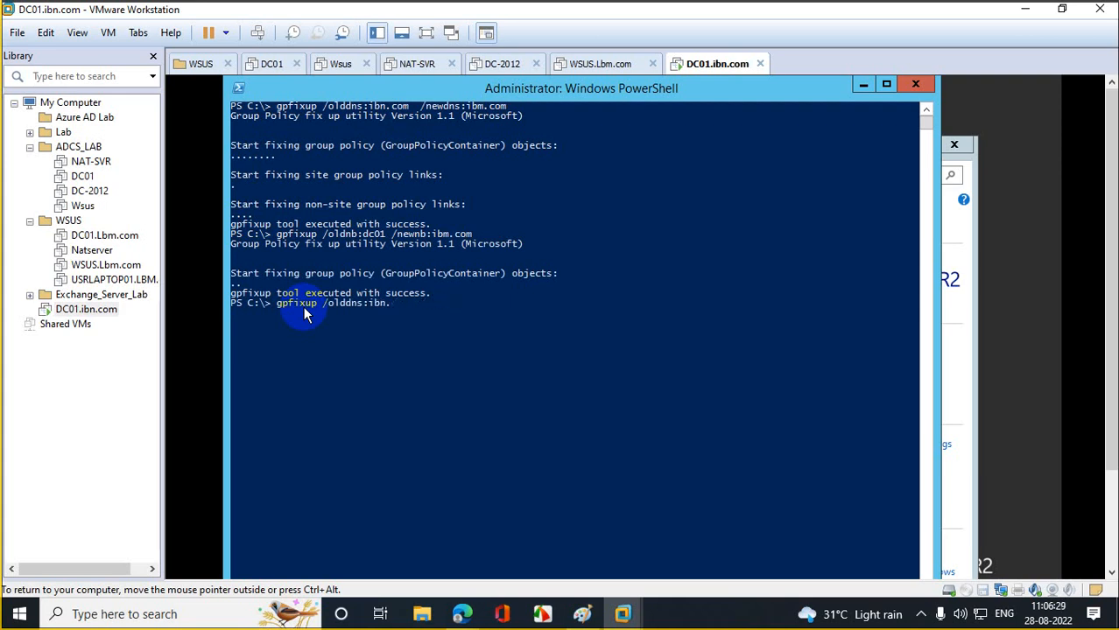
key("BackSpace")
key("BackSpace")
key("BackSpace")
key("BackSpace")
key("BackSpace")
key("BackSpace")
key("BackSpace")
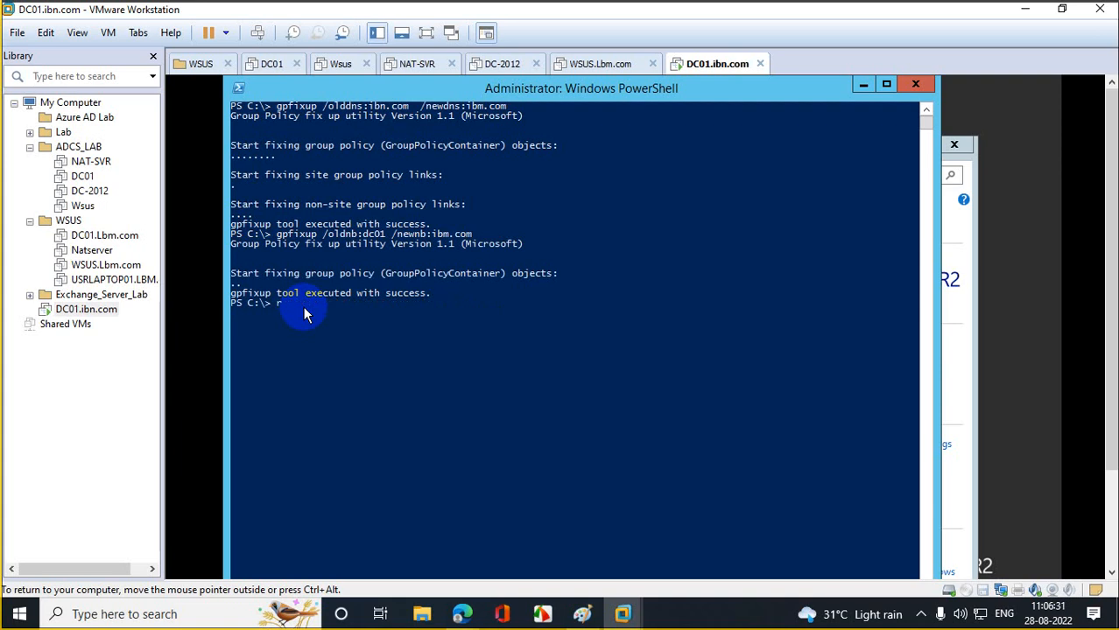
type("rendom /clean")
key("Return")
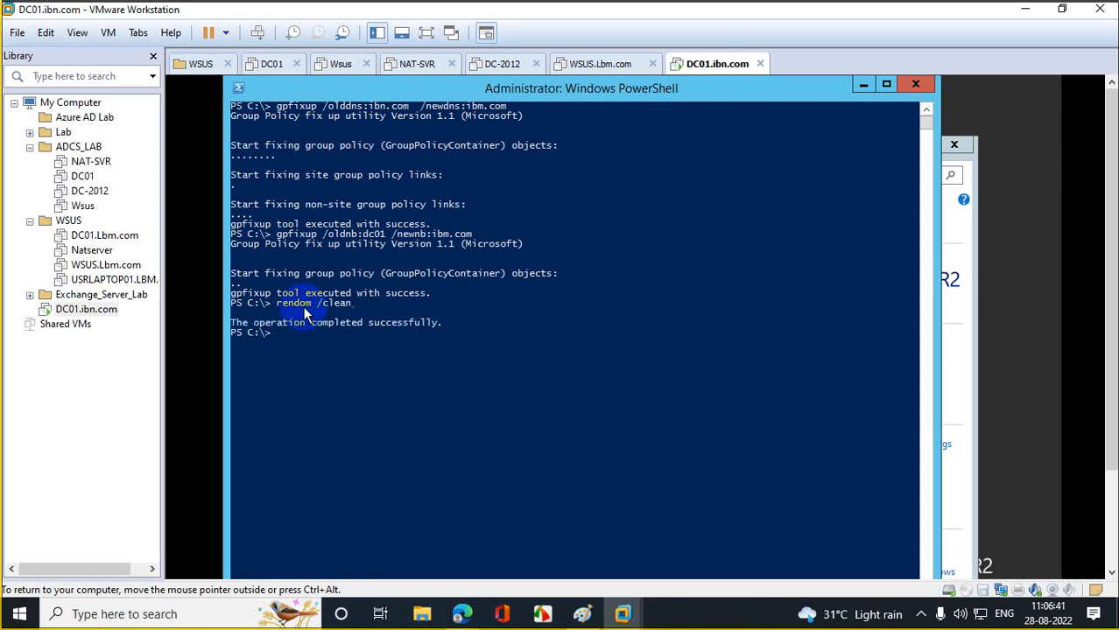
- Run rendom /end to finish the domain rename operation
key("Up")
key("BackSpace")
key("BackSpace")
key("BackSpace")
key("BackSpace")
key("BackSpace")
type("end")
key("Return")
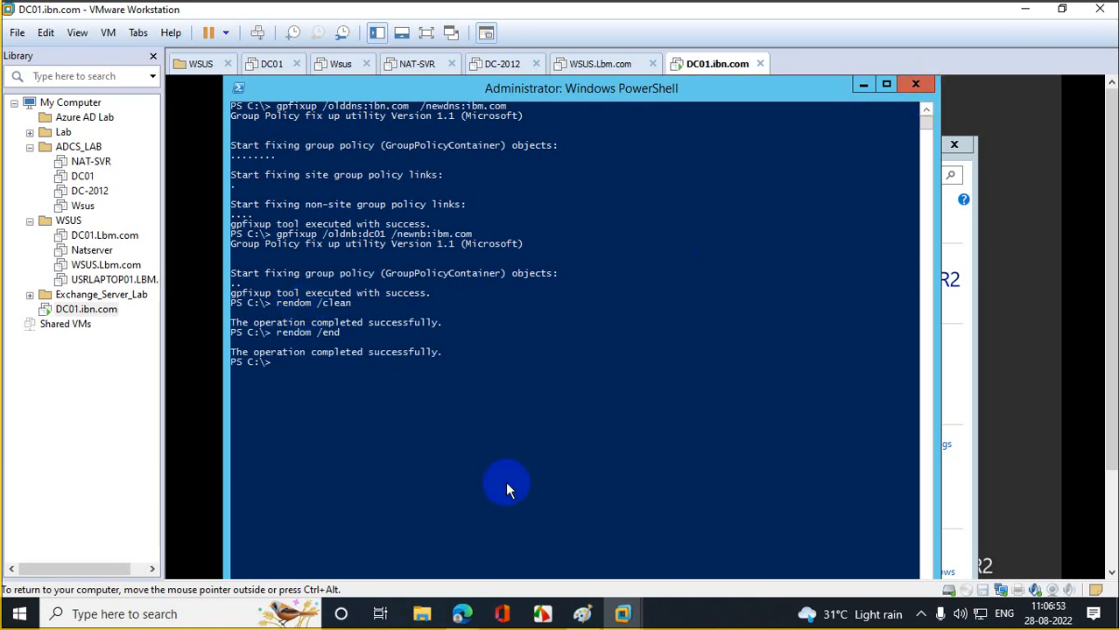
type("shutdown")
- Force an immediate restart of DC01 with shutdown -r -f -t 00
key("BackSpace")
key("BackSpace")
key("BackSpace")
key("BackSpace")
key("BackSpace")
key("BackSpace")
key("BackSpace")
key("BackSpace")
key("BackSpace")
type("shutdown")
type("-r")
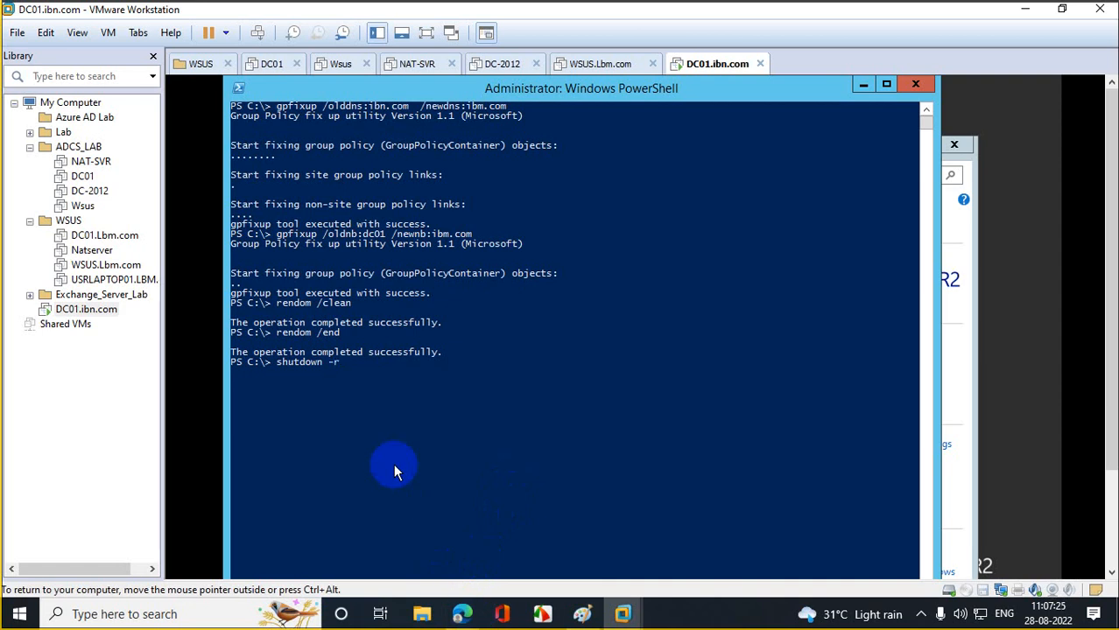
type("  -f -t 00")
key("Return")
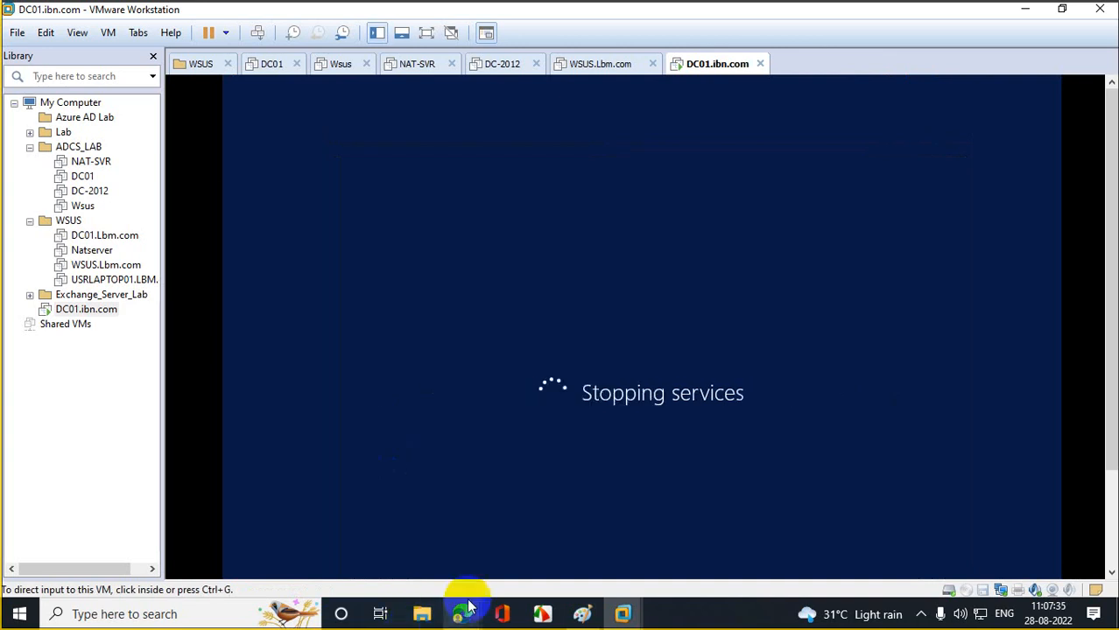
- Search Google for 'oldnb in ad' in a new browser tab
mouse_move(461, 612)
left_click(375, 555)
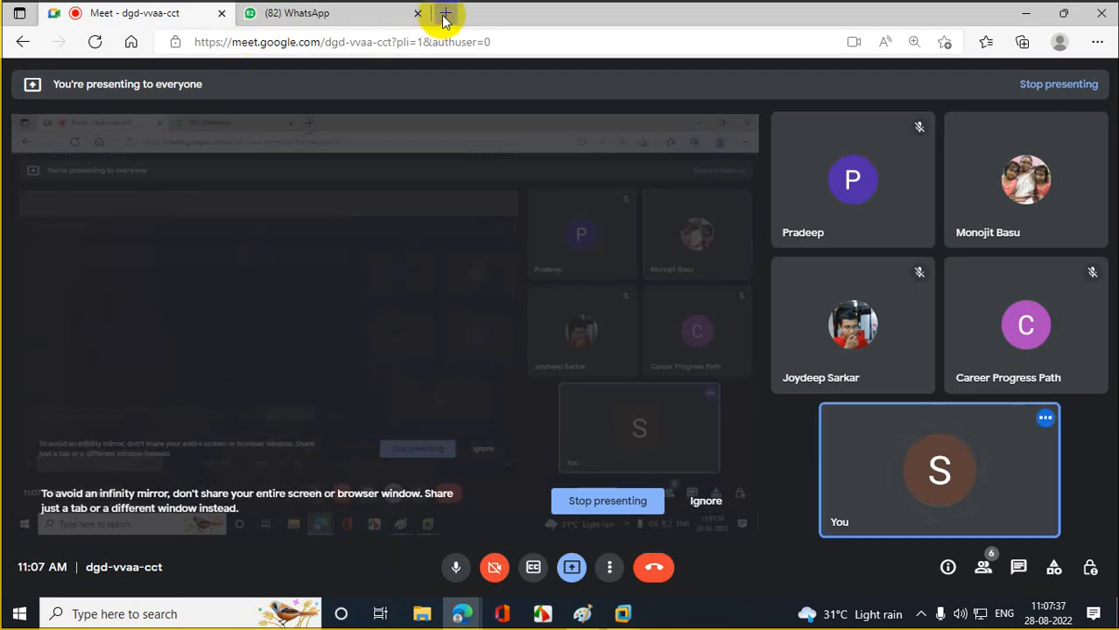
left_click(444, 14)
type("google.com")
key("Return")
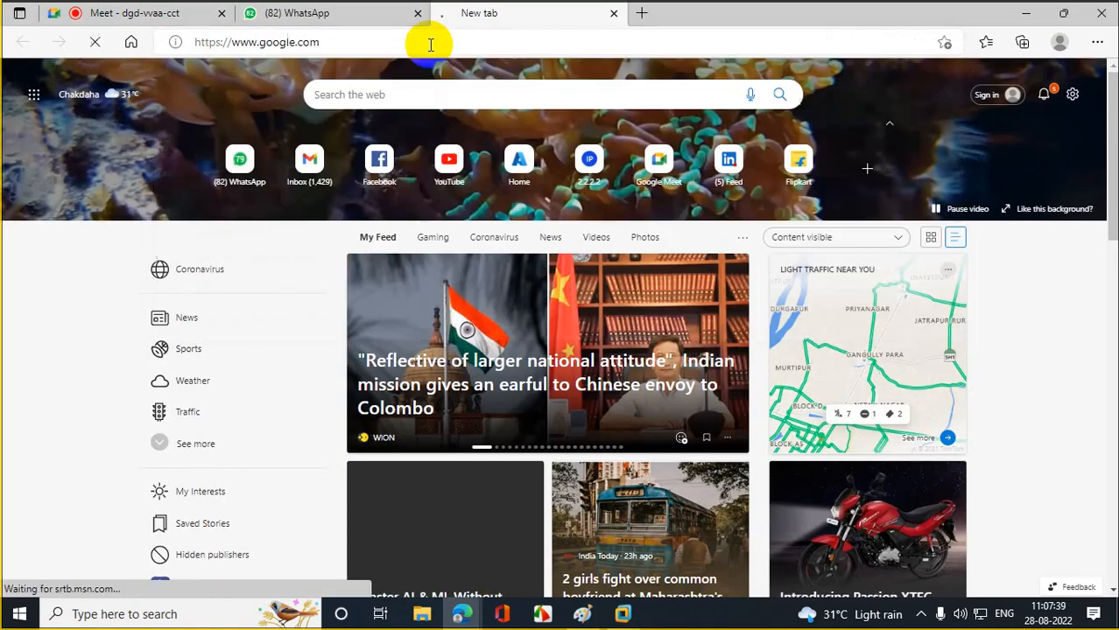
type("dns")
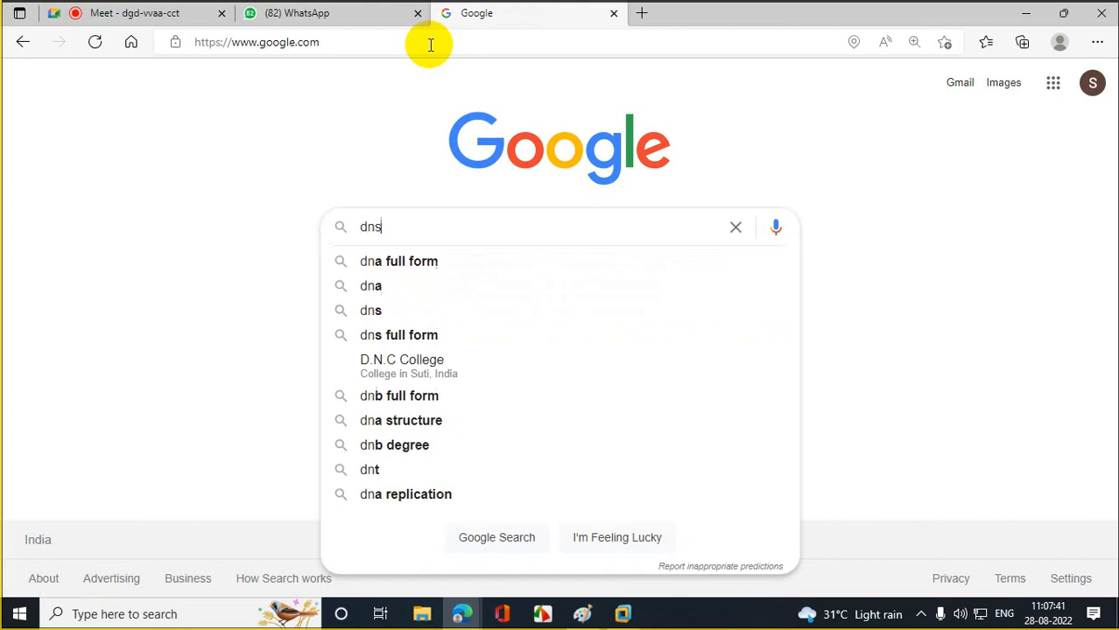
key("BackSpace")
key("BackSpace")
key("BackSpace")
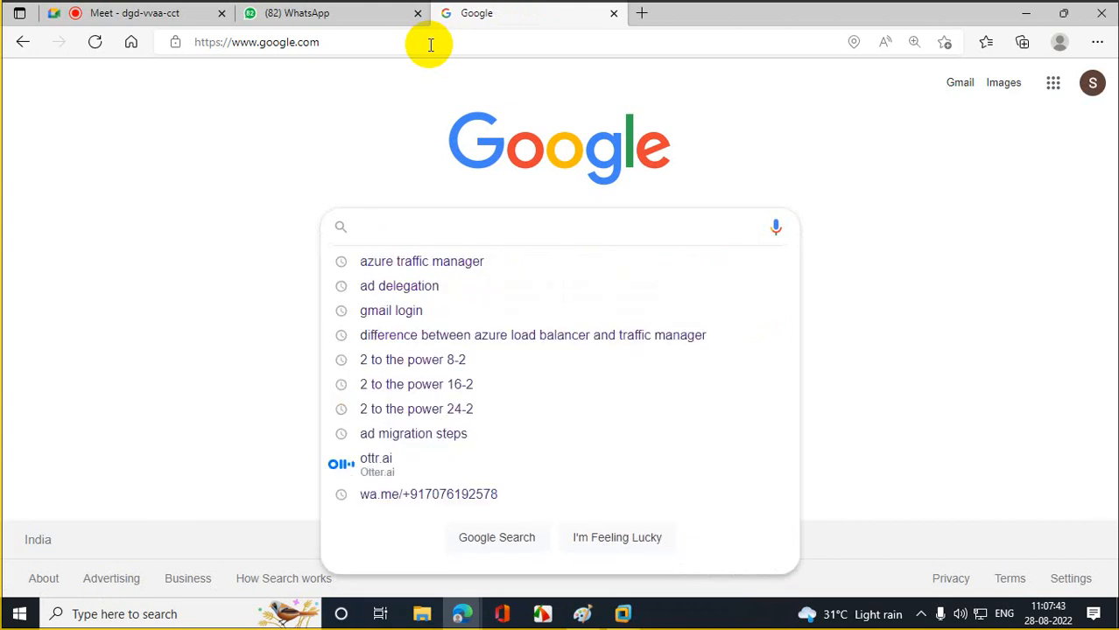
type("ol")
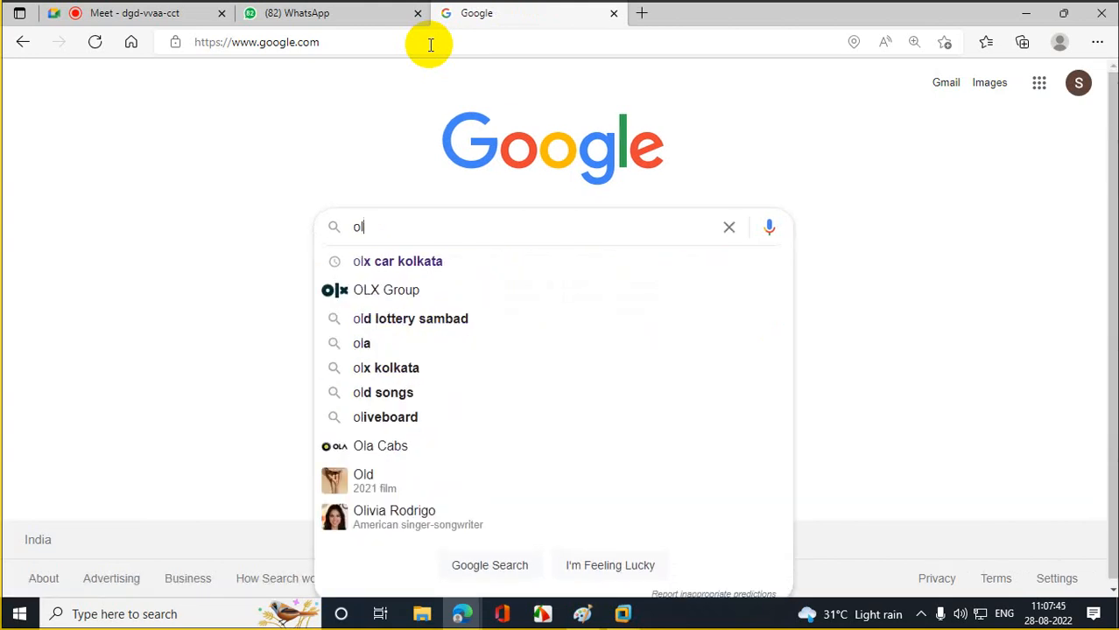
type("dnb")
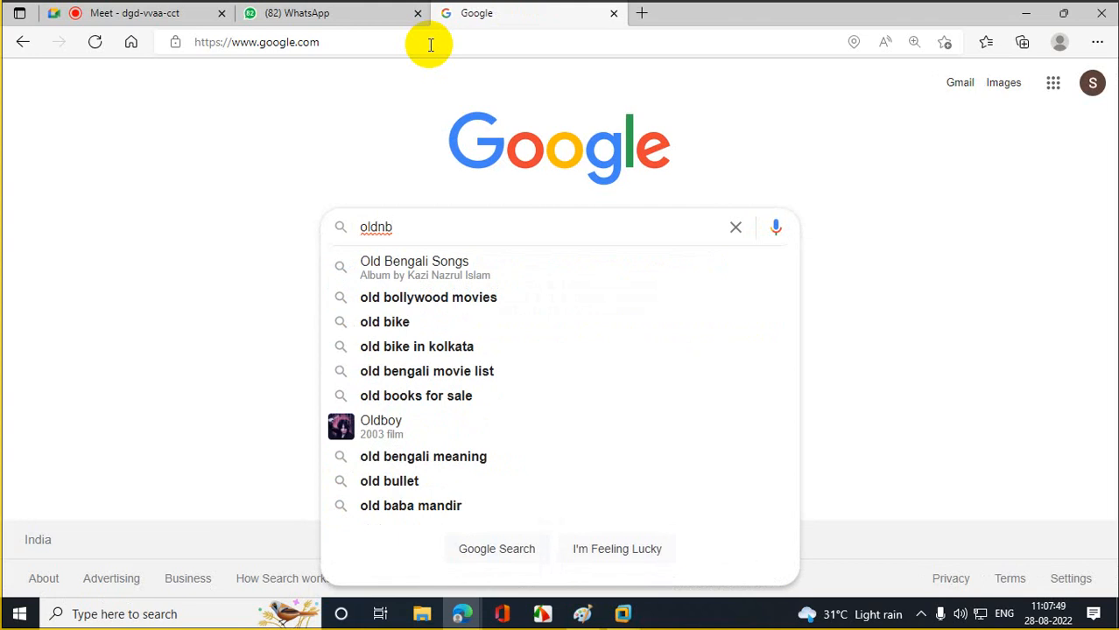
type(" in ad")
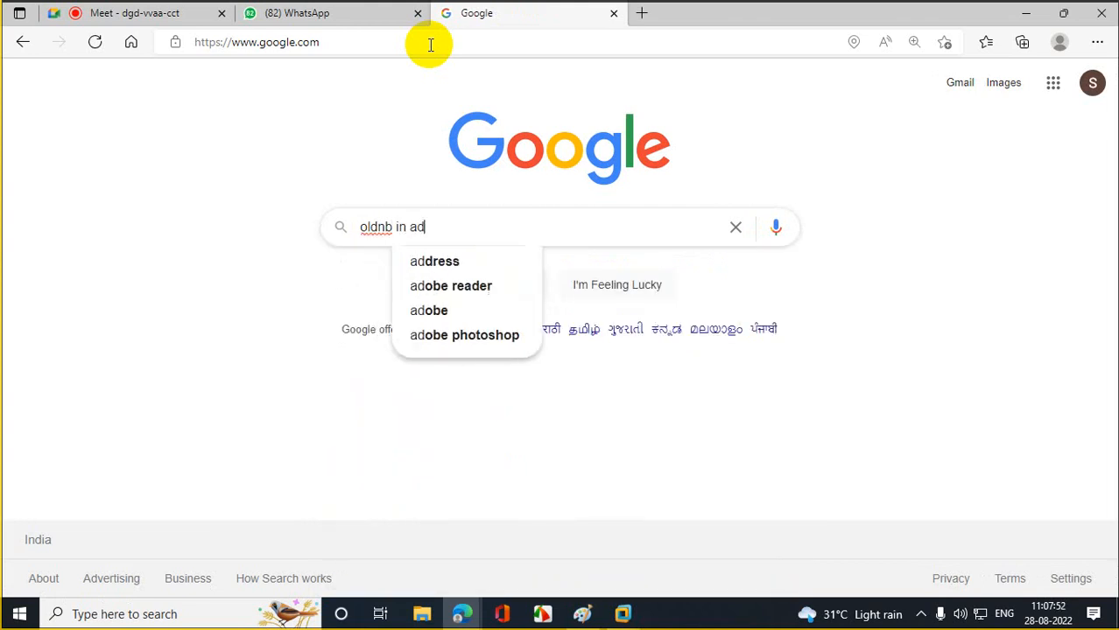
key("Return")
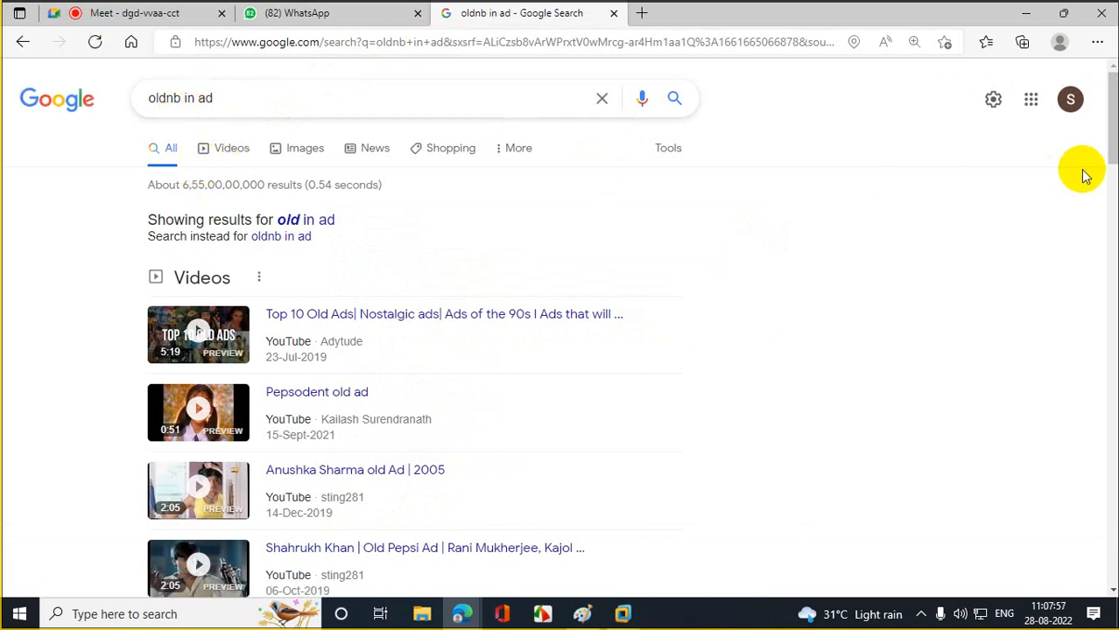
- Replace the query with 'nb in active diretcory' and search again
left_click_drag(1112, 113, 1110, 224)
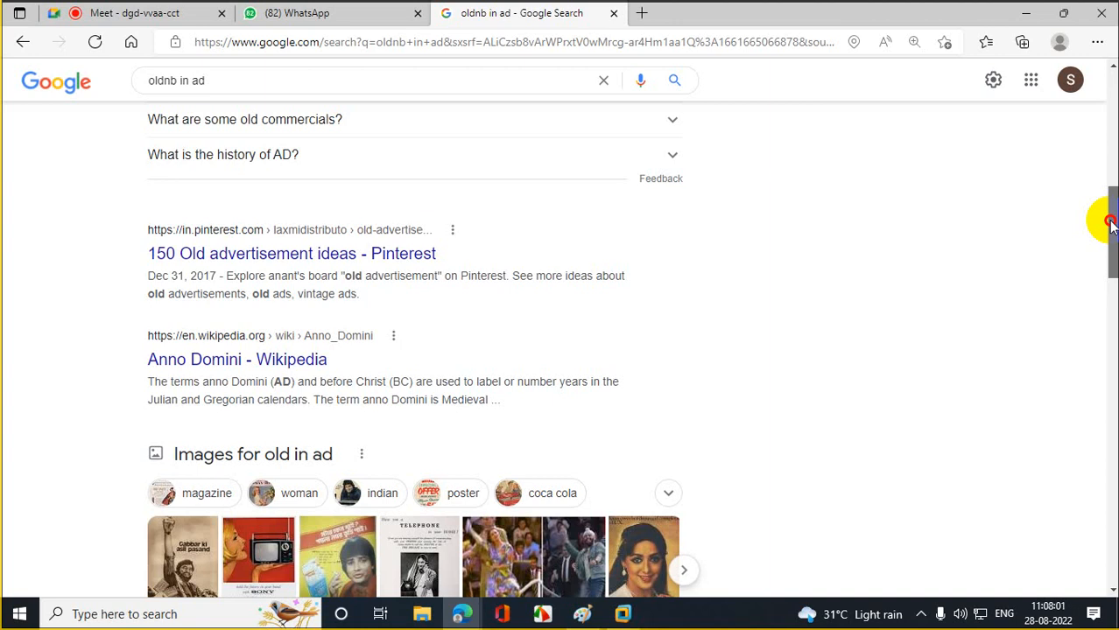
left_click_drag(1107, 220, 1069, 80)
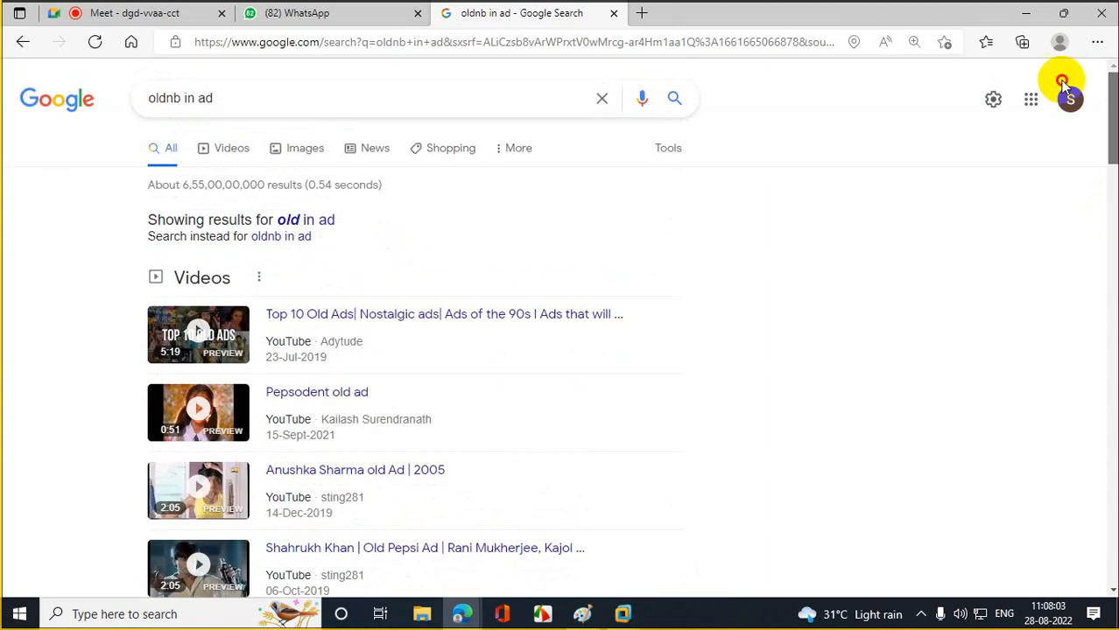
left_click_drag(288, 84, 7, 68)
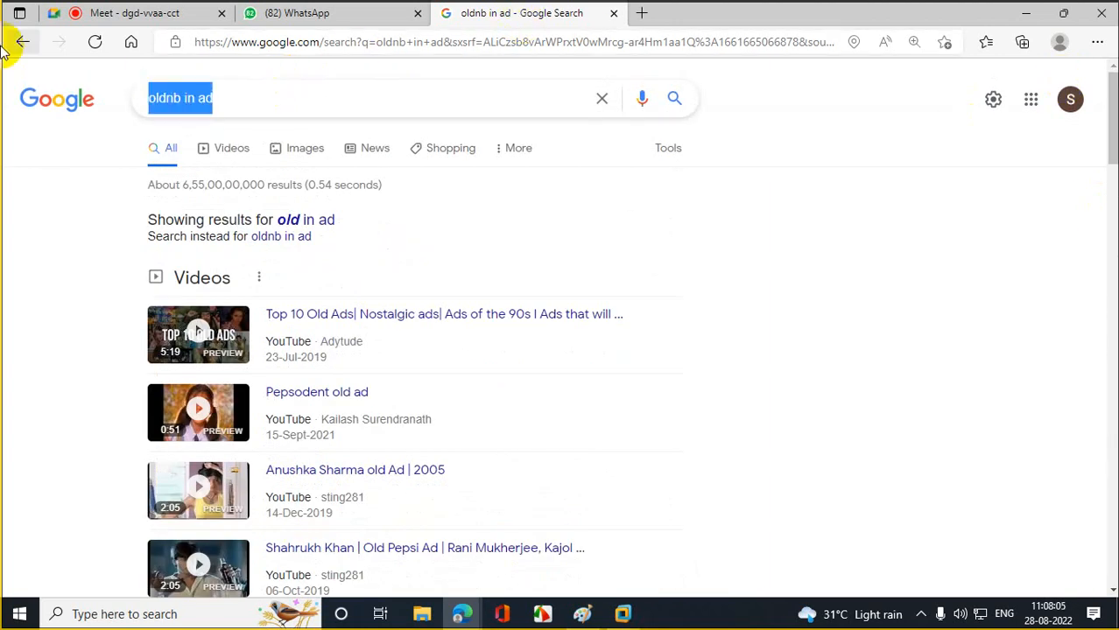
type("nb i")
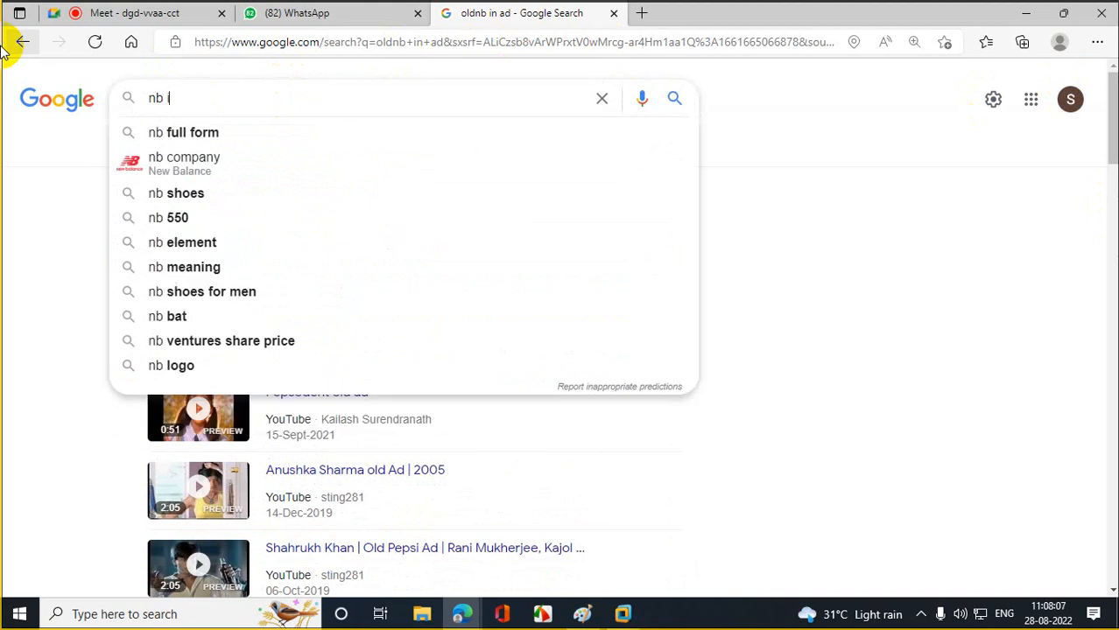
type("n activ")
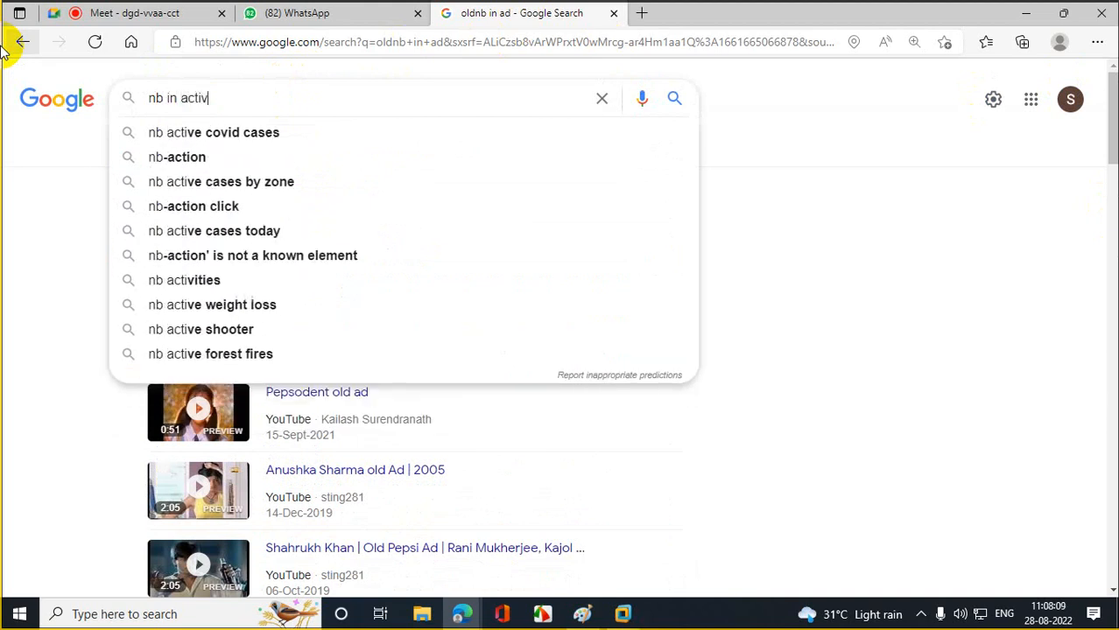
type("e diretcory")
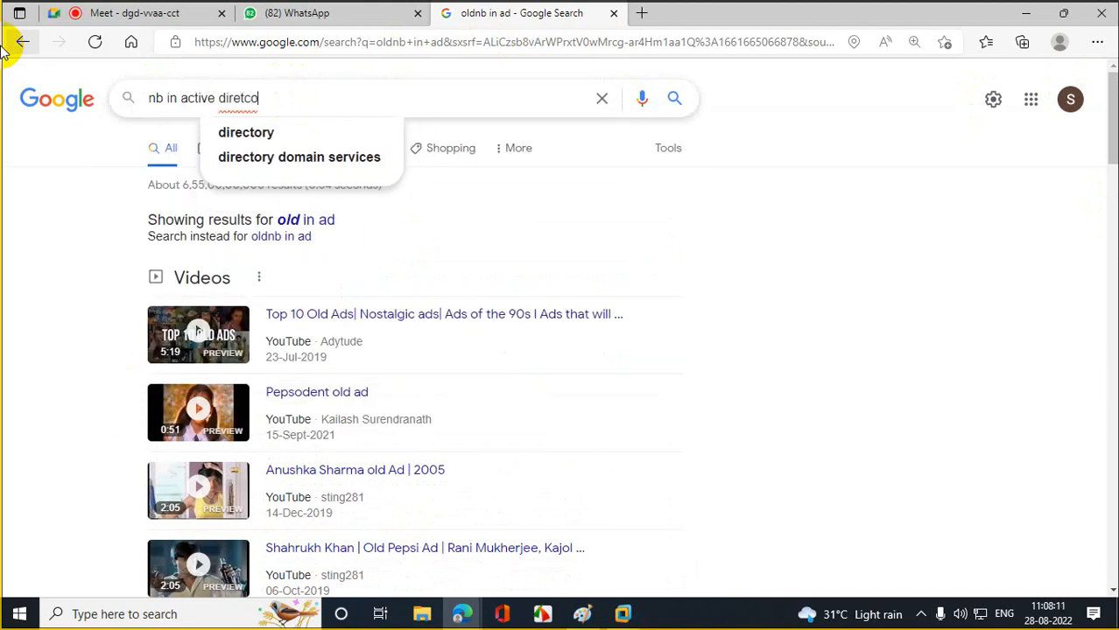
key("Return")
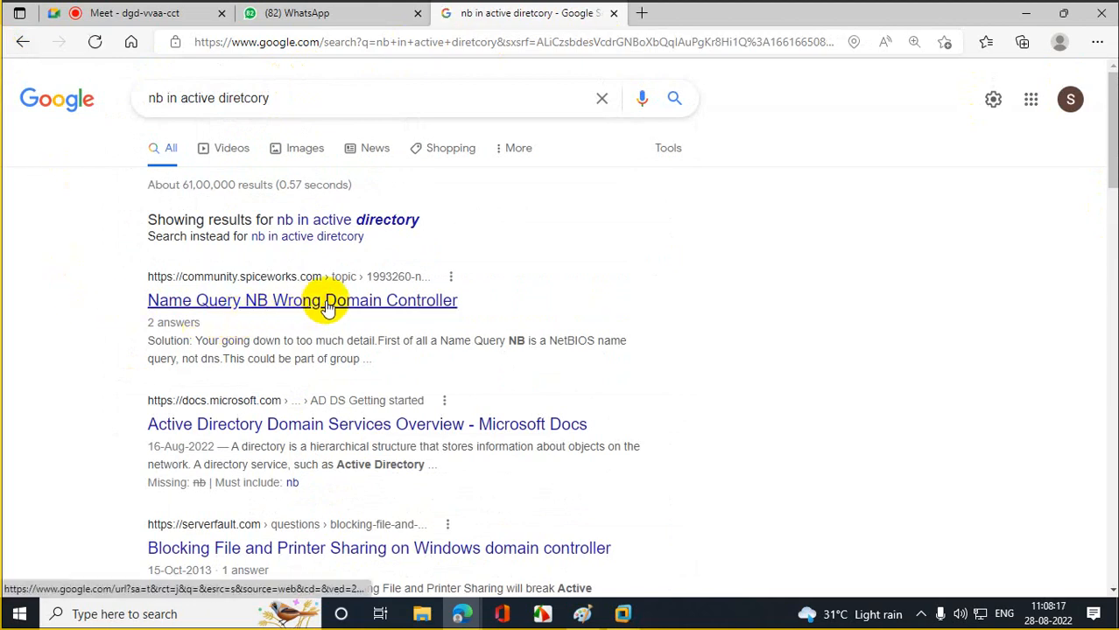
- Read the Spiceworks 'Name Query NB Wrong Domain Controller' thread past the cookie notice, then minimize the browser
left_click(326, 305)
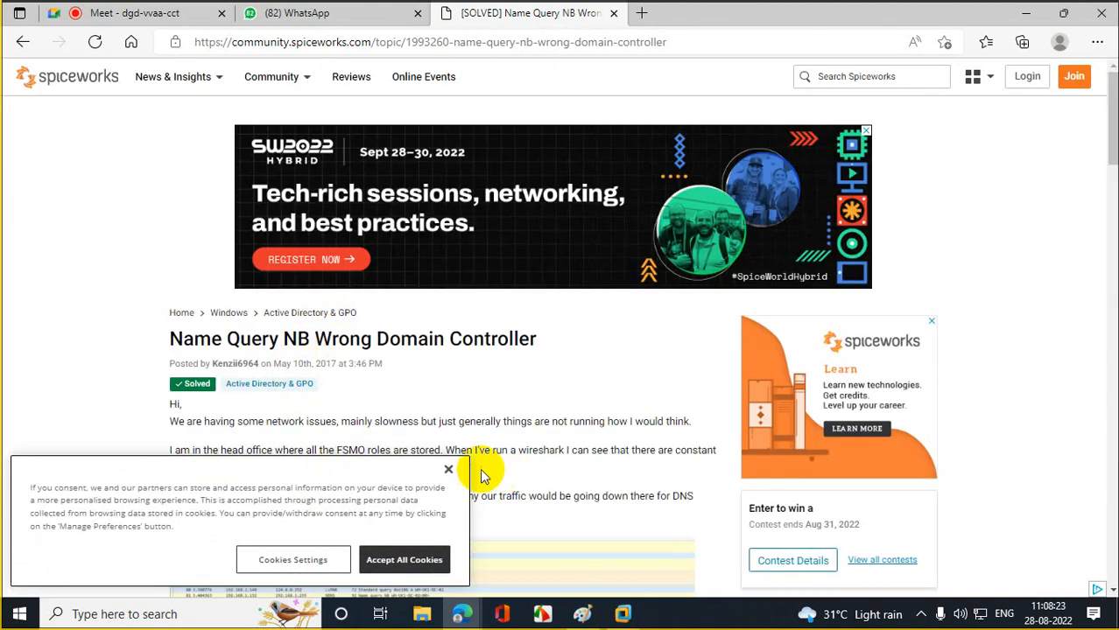
left_click(449, 470)
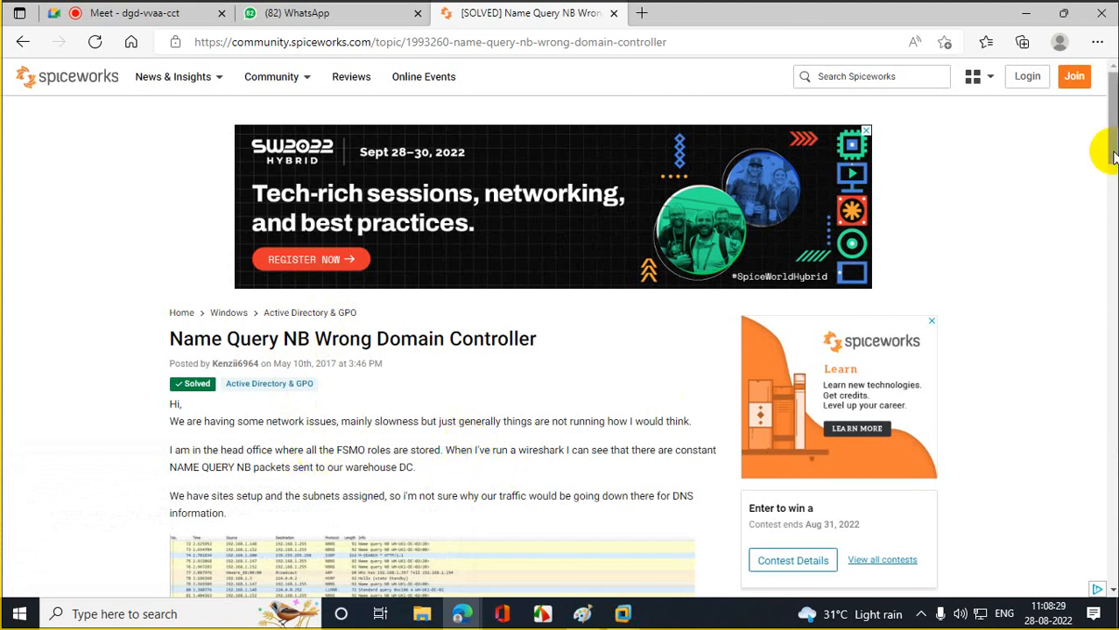
left_click_drag(1110, 145, 1113, 171)
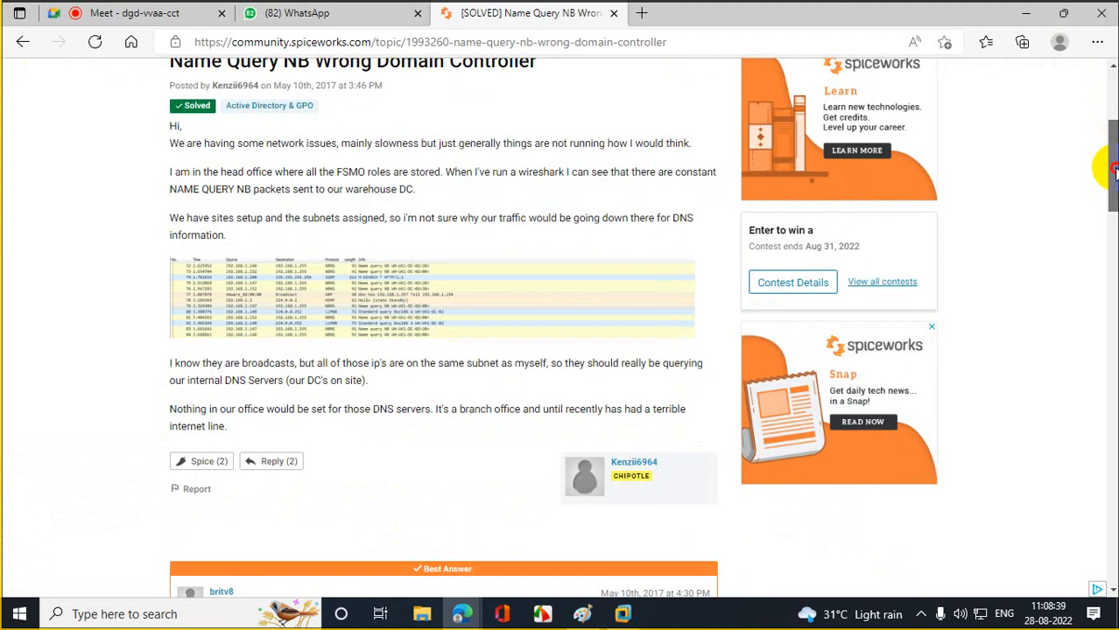
left_click_drag(1113, 171, 1113, 151)
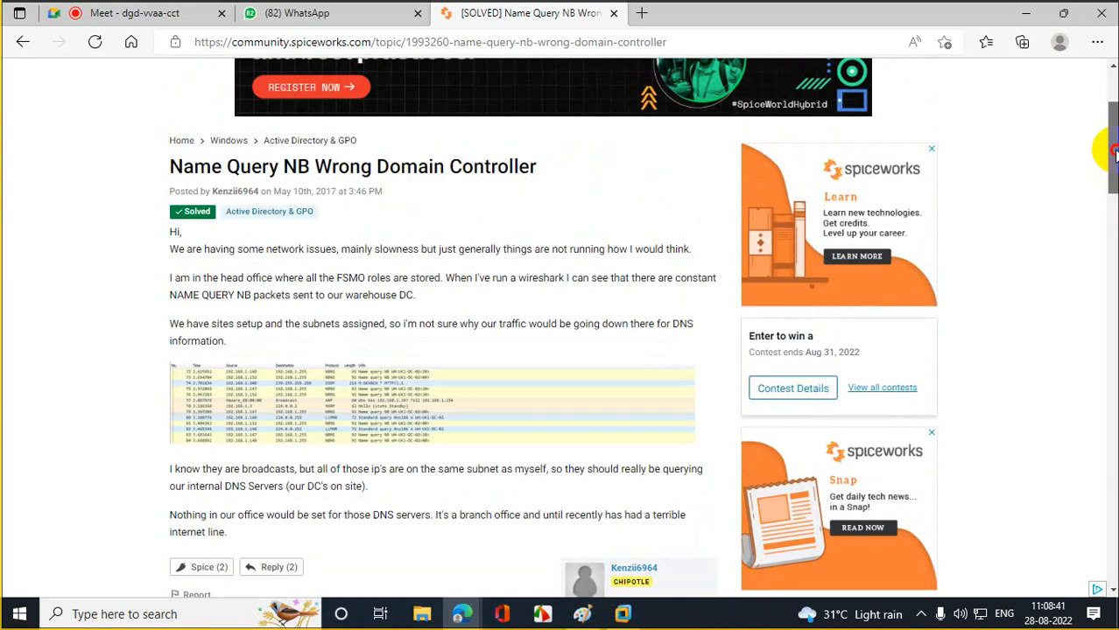
left_click(1026, 14)
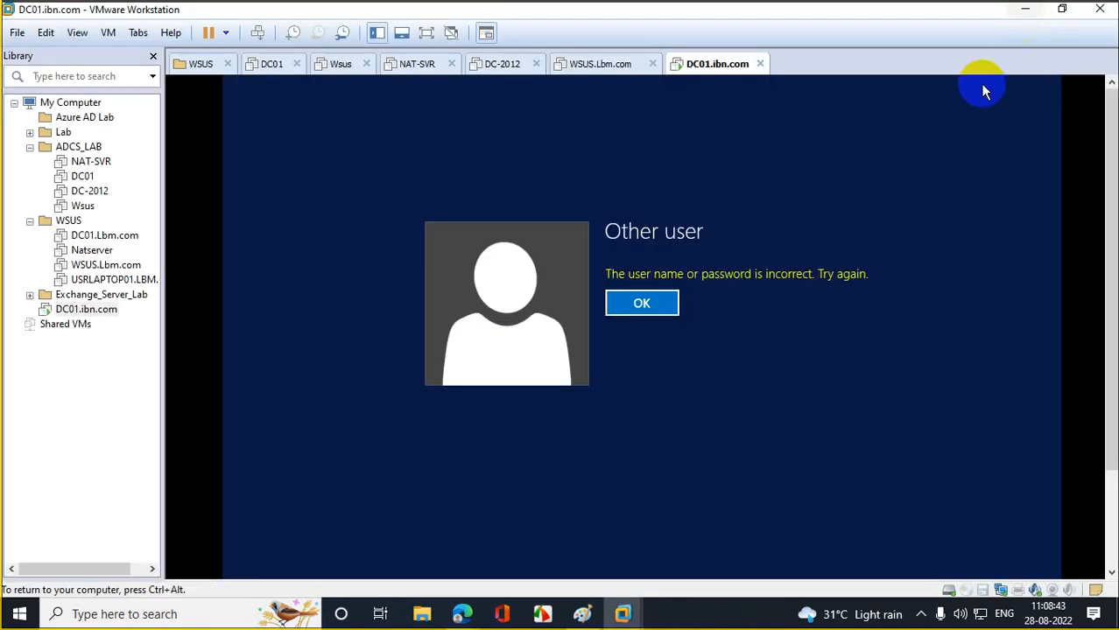
- Replace the old IBN user name and sign in to DC01 as an ibm\ domain user with its password
left_click(652, 312)
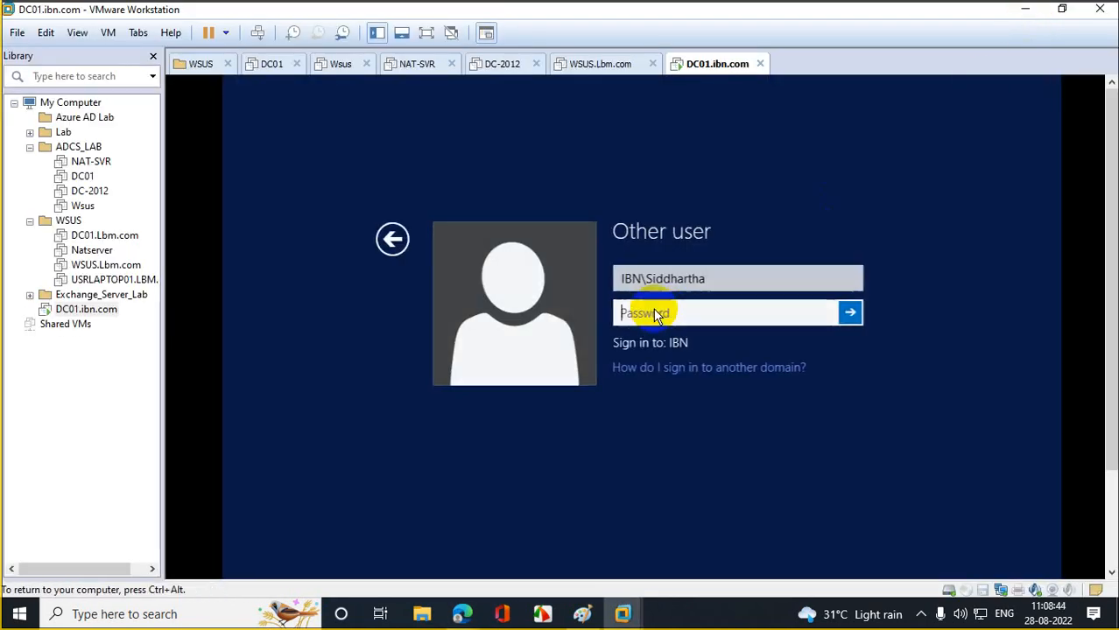
left_click(717, 277)
key("BackSpace")
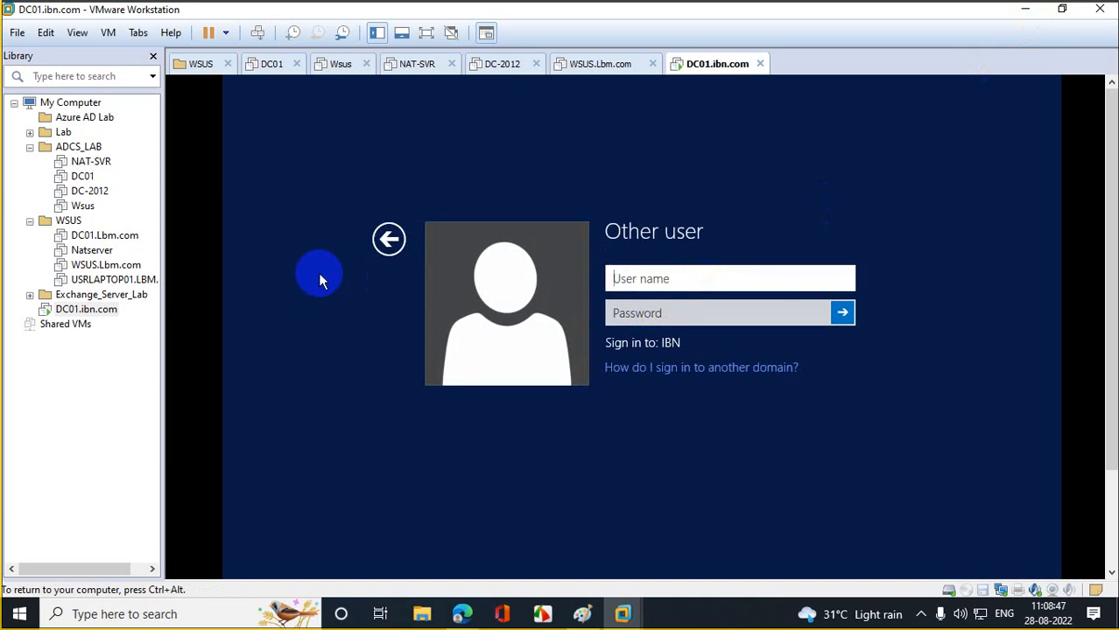
left_click(388, 239)
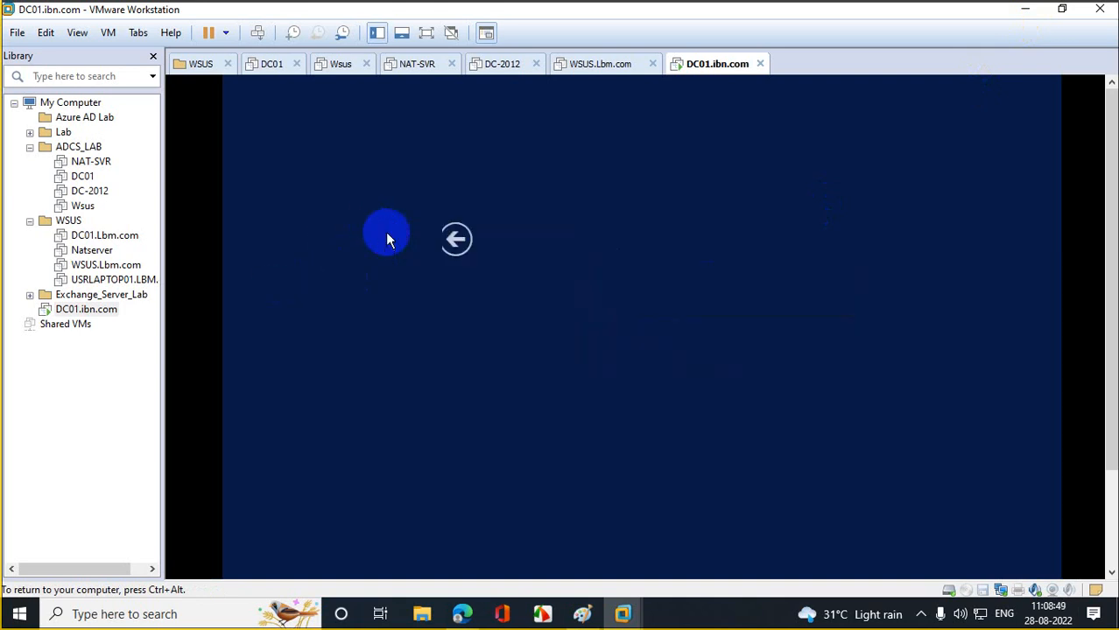
left_click(707, 308)
left_click(616, 280)
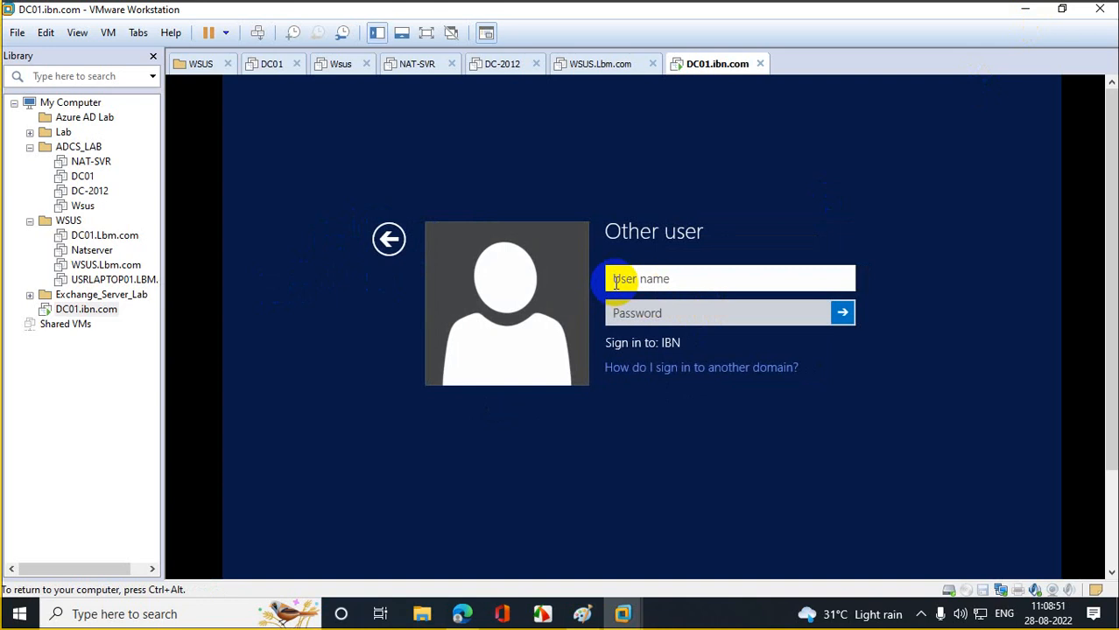
type("ibm")
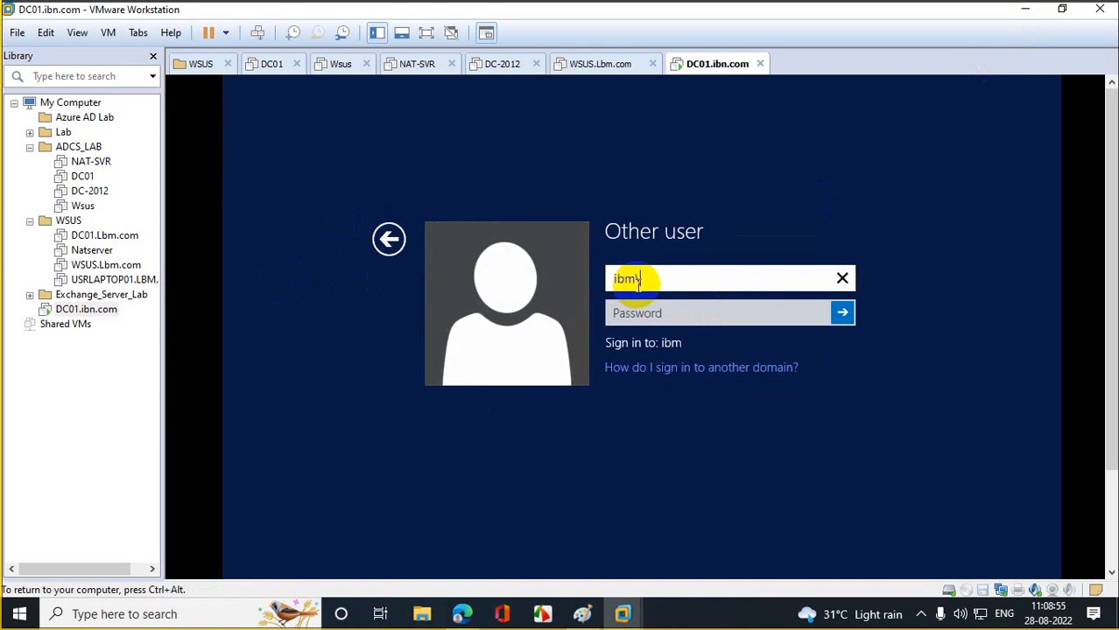
type("\\siddr")
key("Tab")
type("••••••••••")
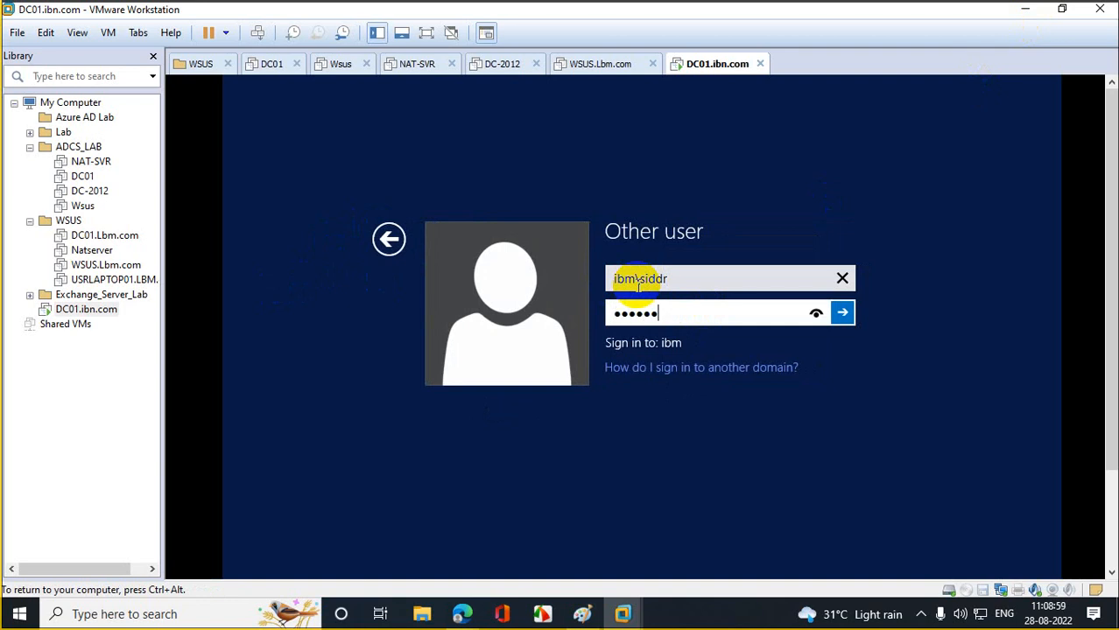
key("Return")
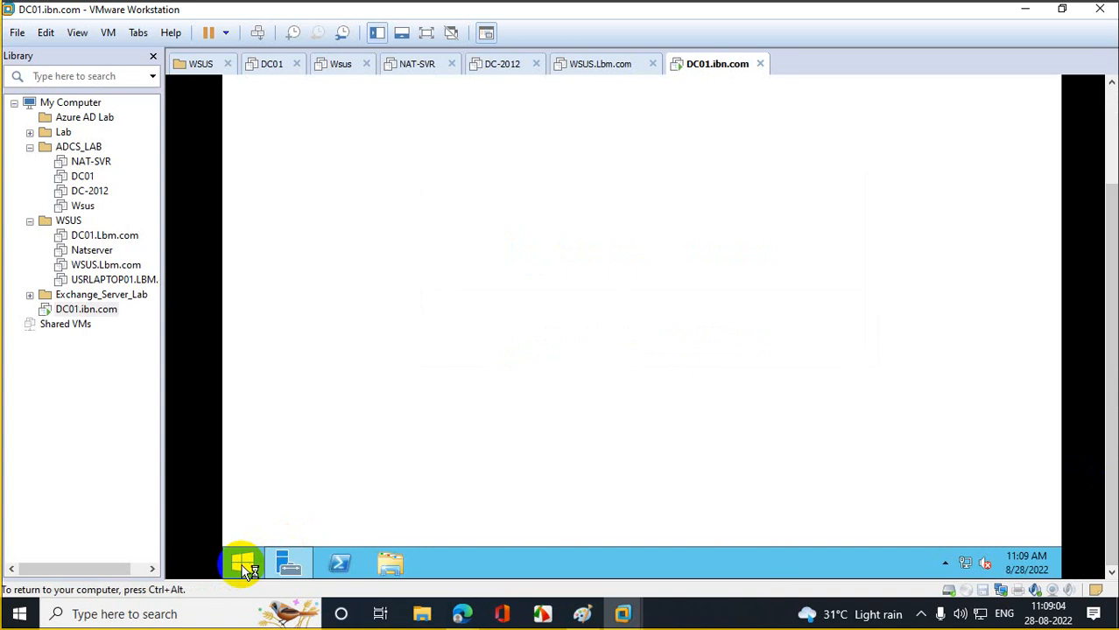
- Open DC01's System Properties from This PC > Properties > Advanced system settings, on the Computer Name tab
left_click(241, 563)
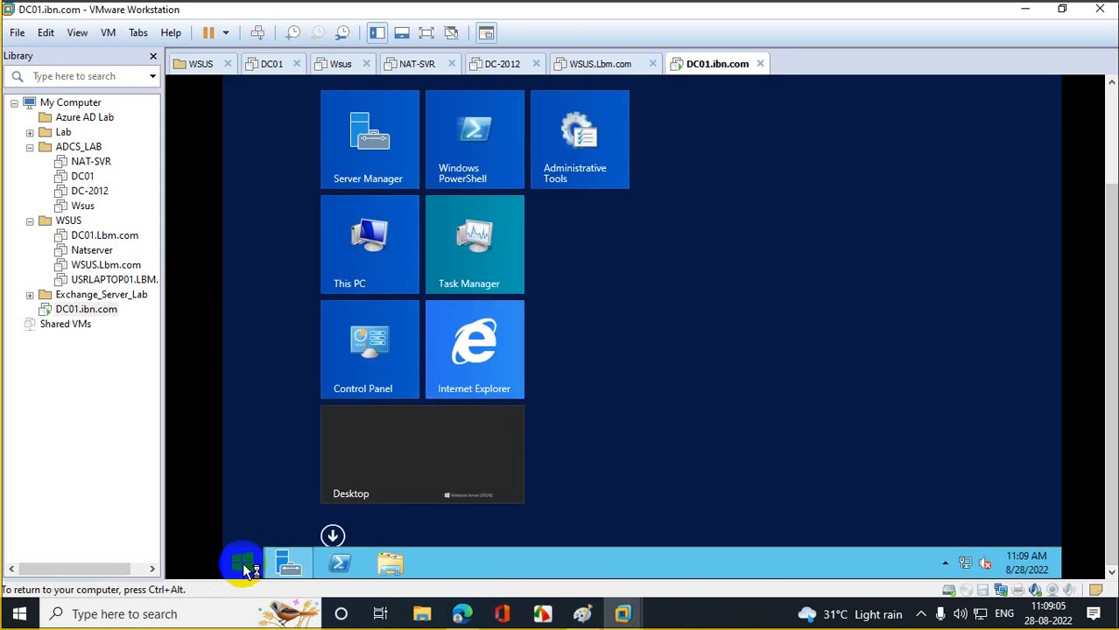
right_click(396, 265)
left_click(451, 316)
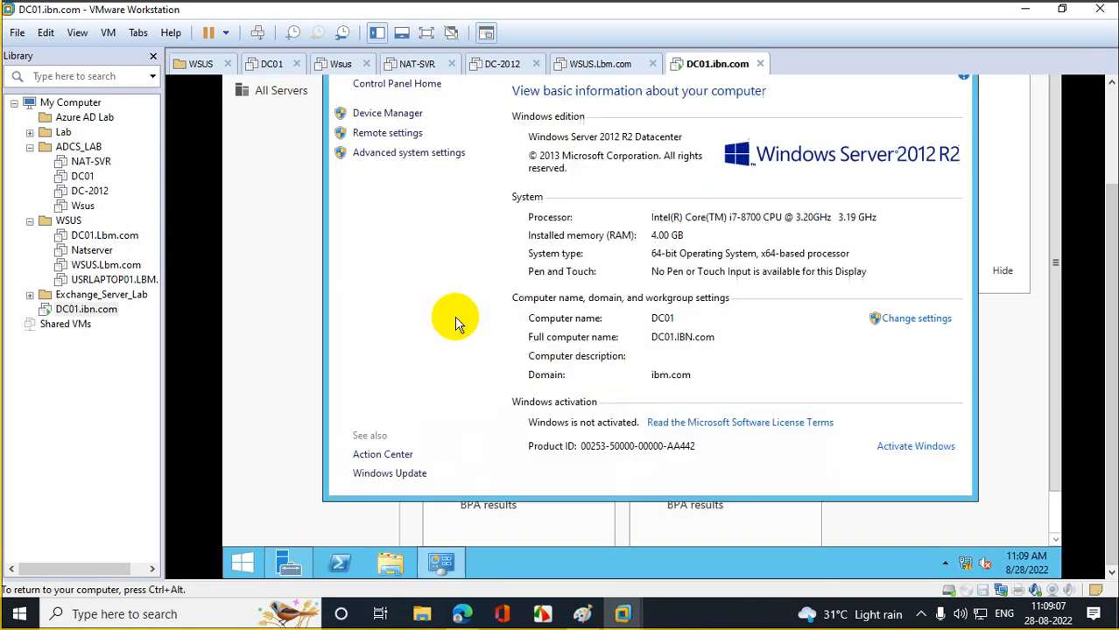
left_click(408, 153)
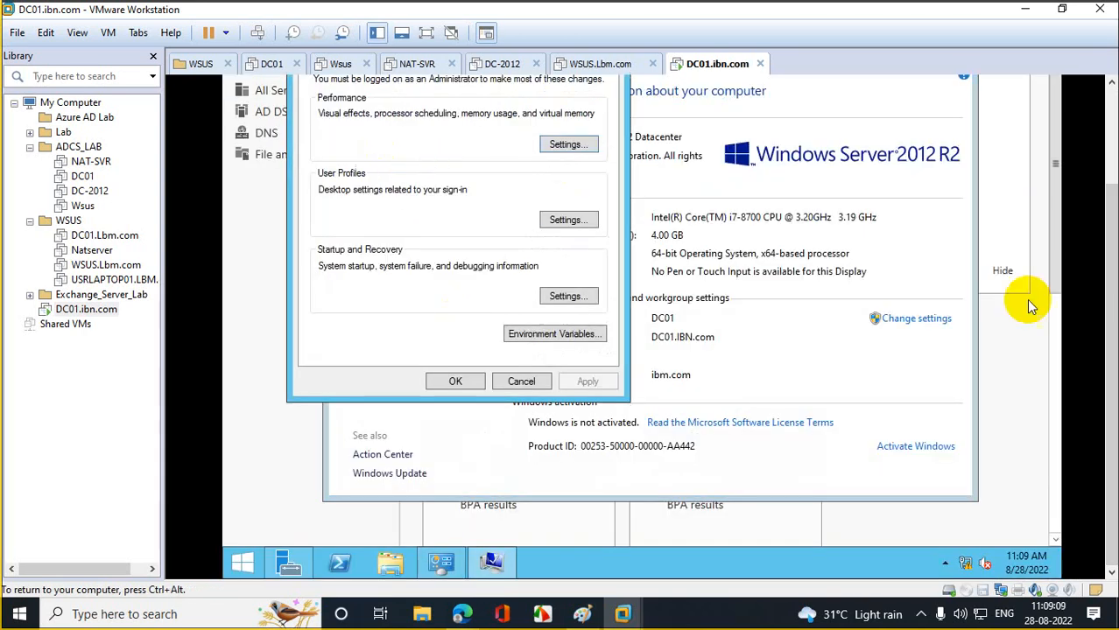
scroll(1110, 349, "up", 3)
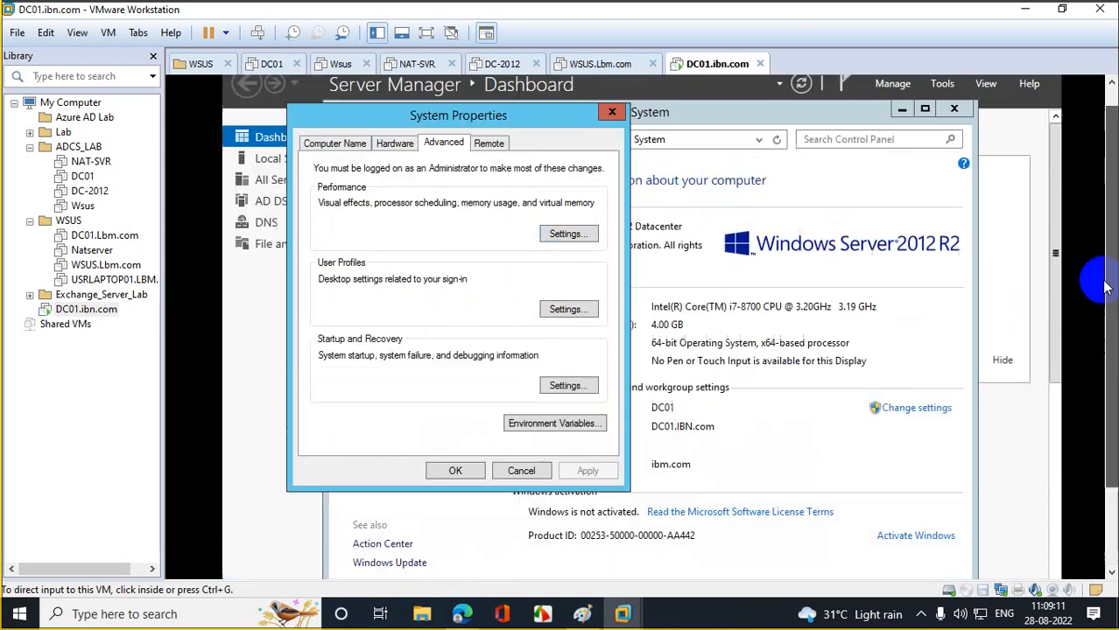
left_click(334, 180)
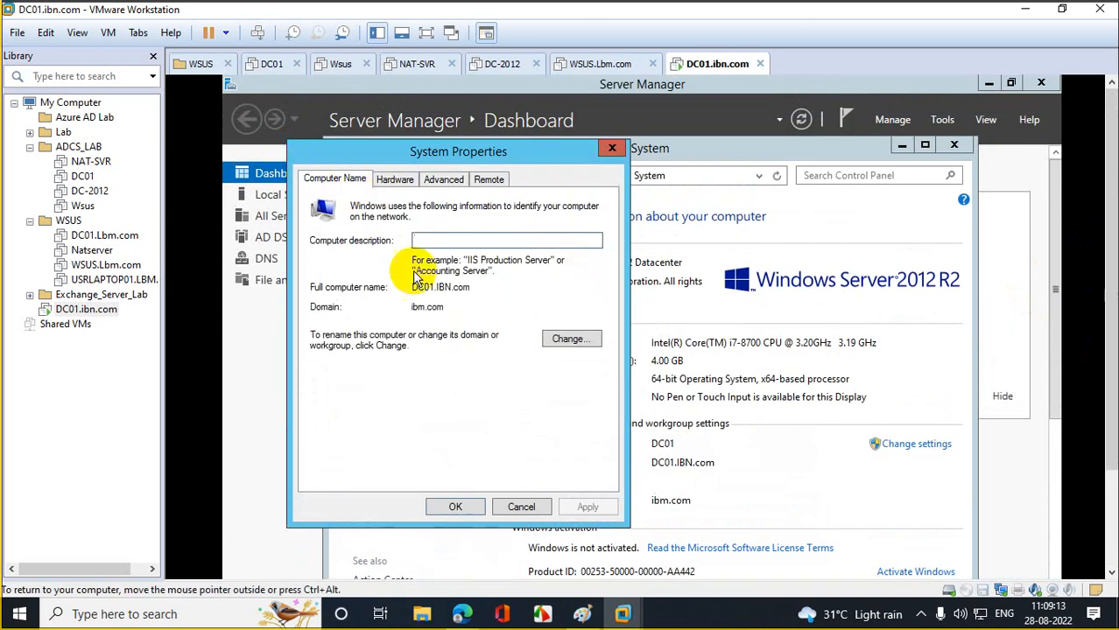
- Change DC01's primary DNS suffix from IBN.com to IBM.com, accepting the domain controller rename warning
left_click(571, 340)
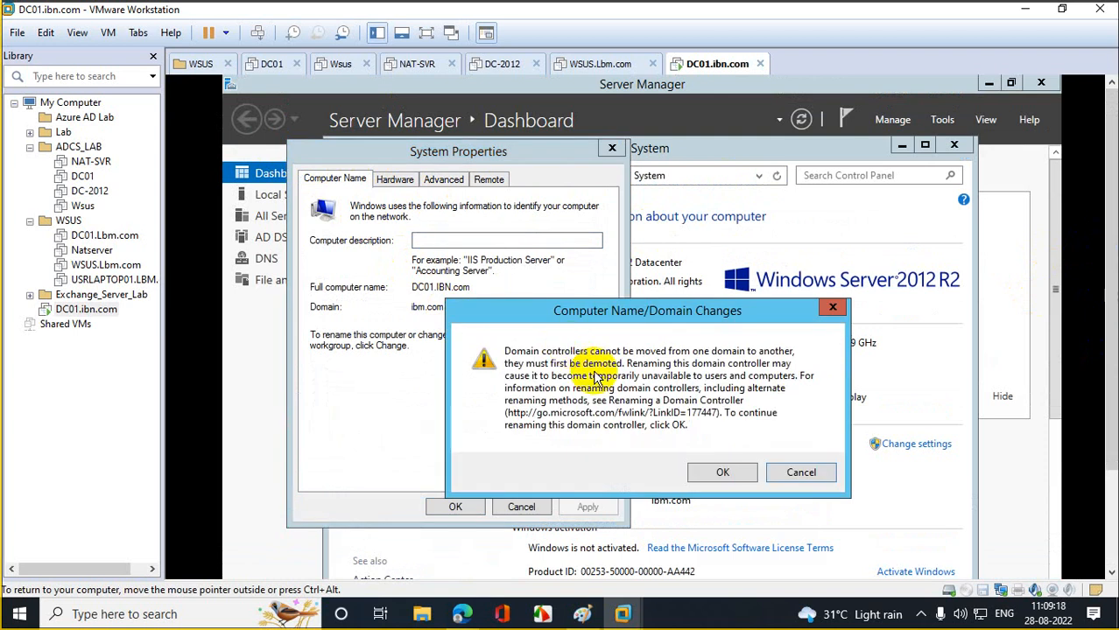
left_click(711, 477)
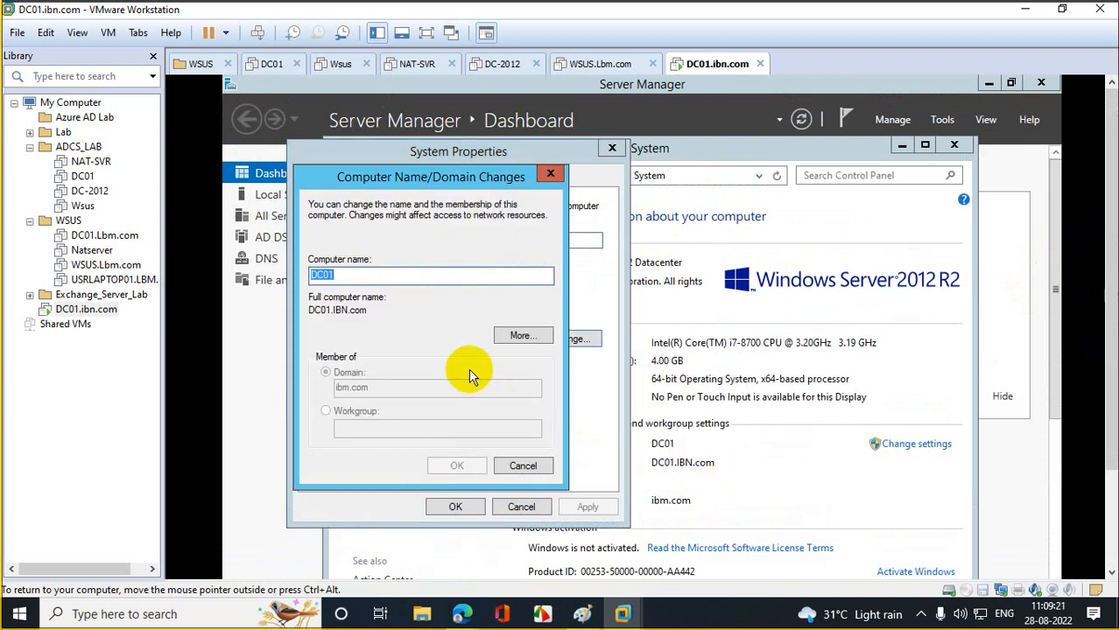
left_click(514, 336)
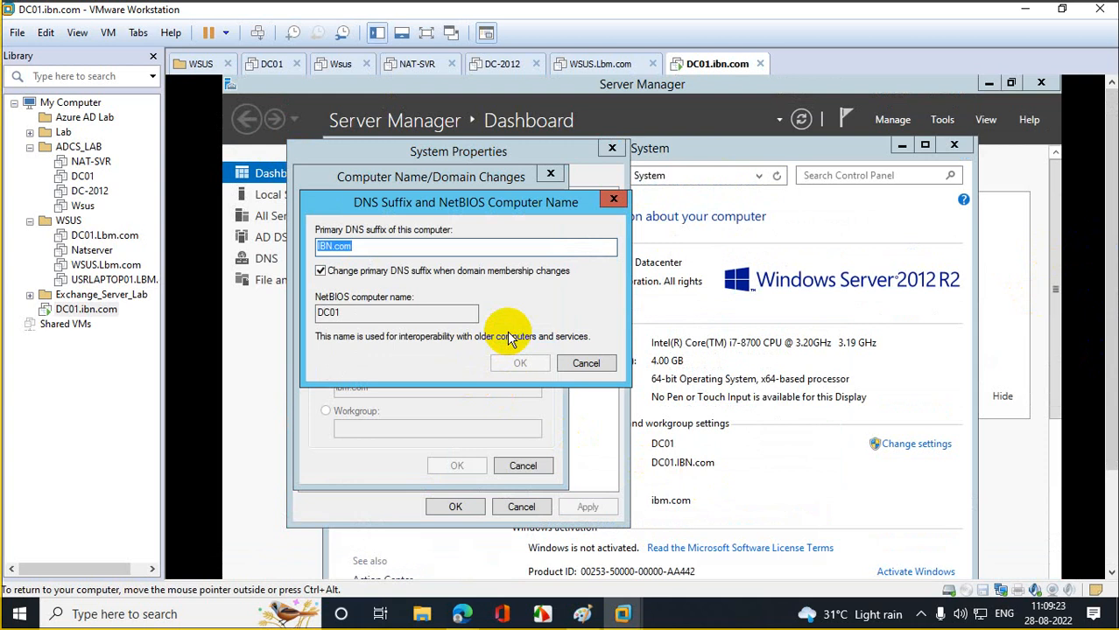
left_click(333, 246)
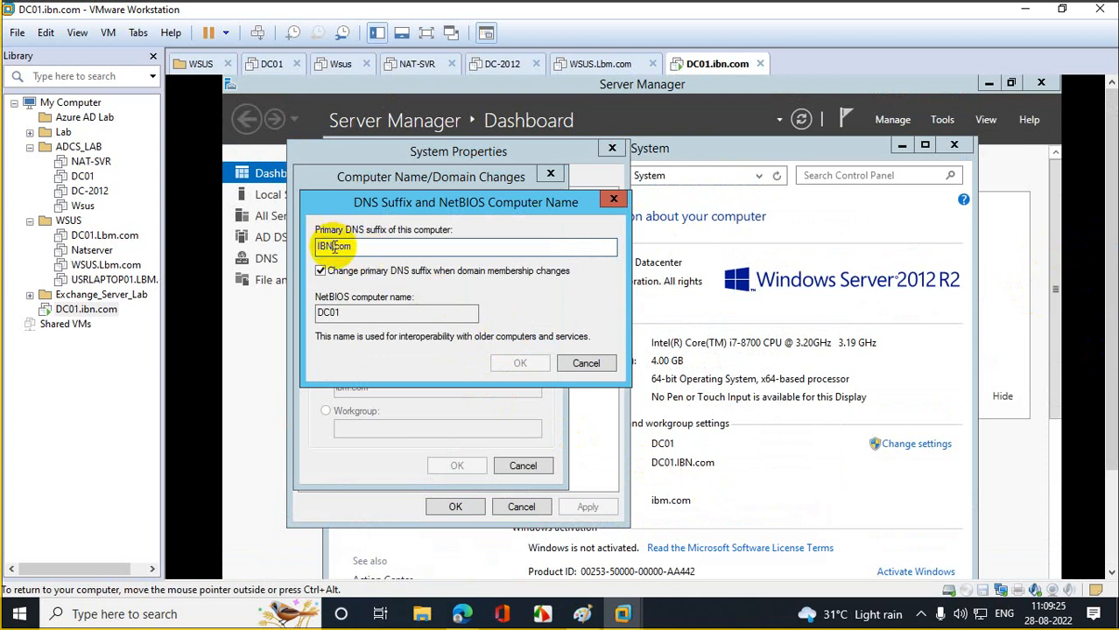
key("BackSpace")
type("M")
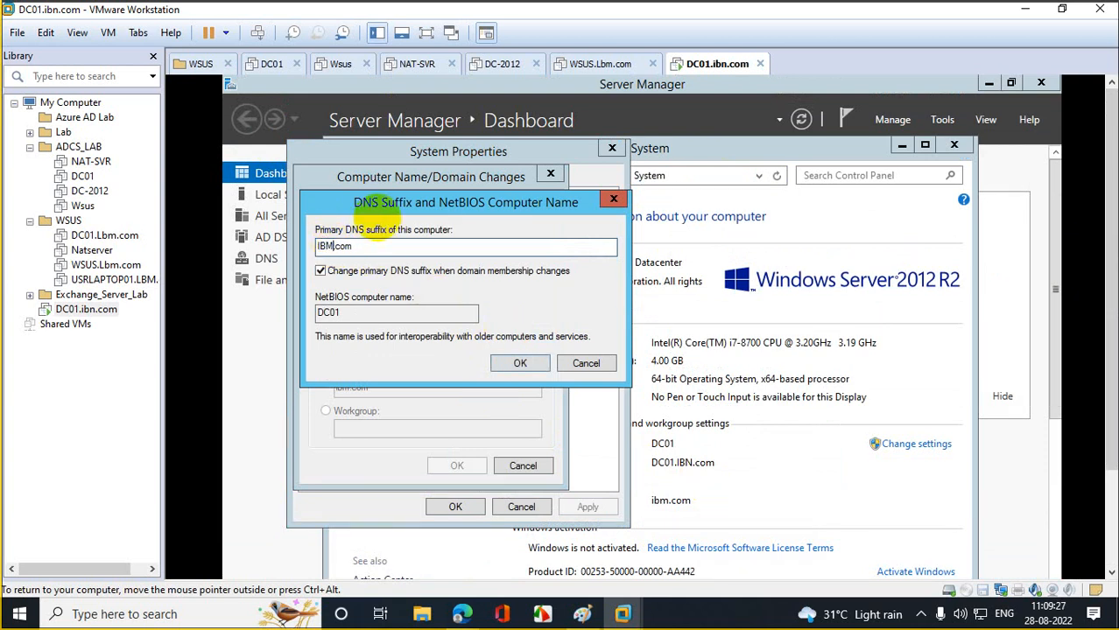
left_click(514, 362)
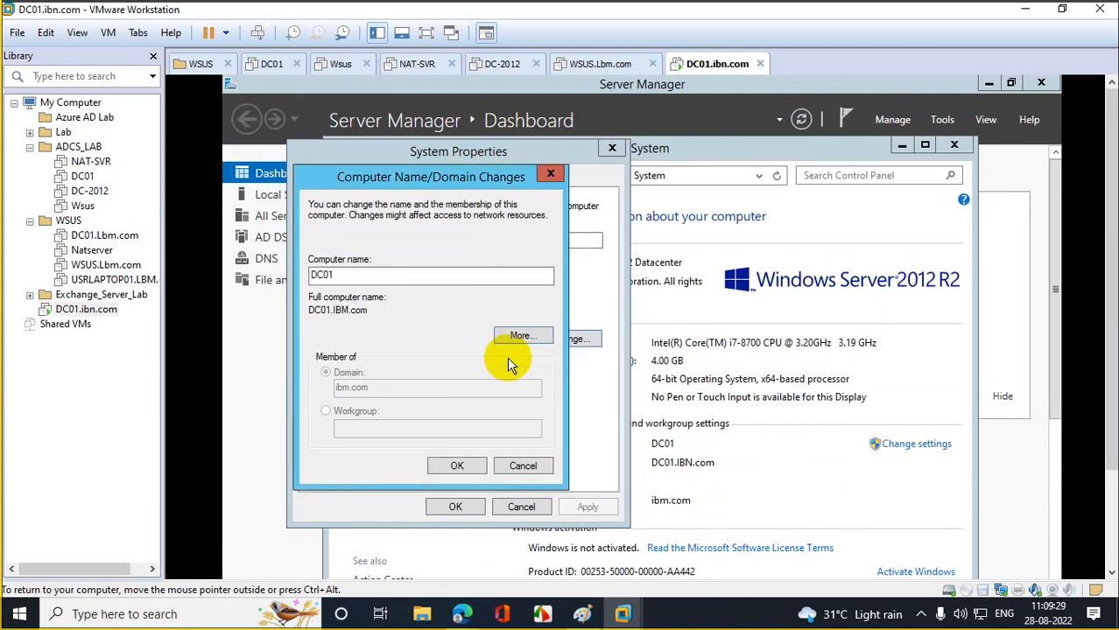
- Apply the name change, close System Properties and restart the server now
left_click(461, 465)
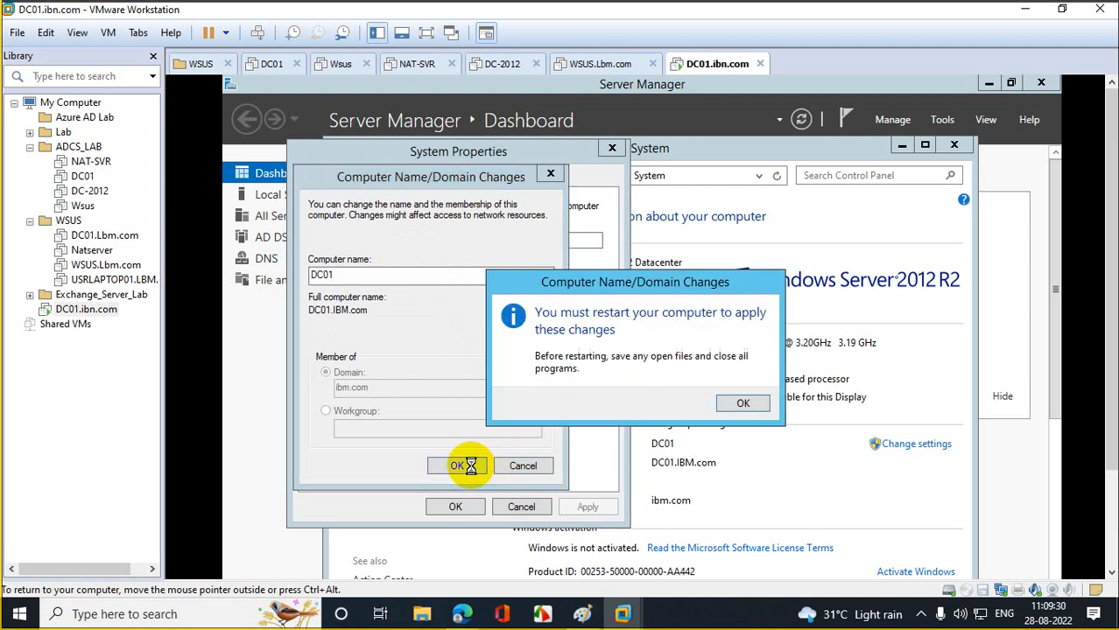
left_click(733, 401)
left_click(463, 506)
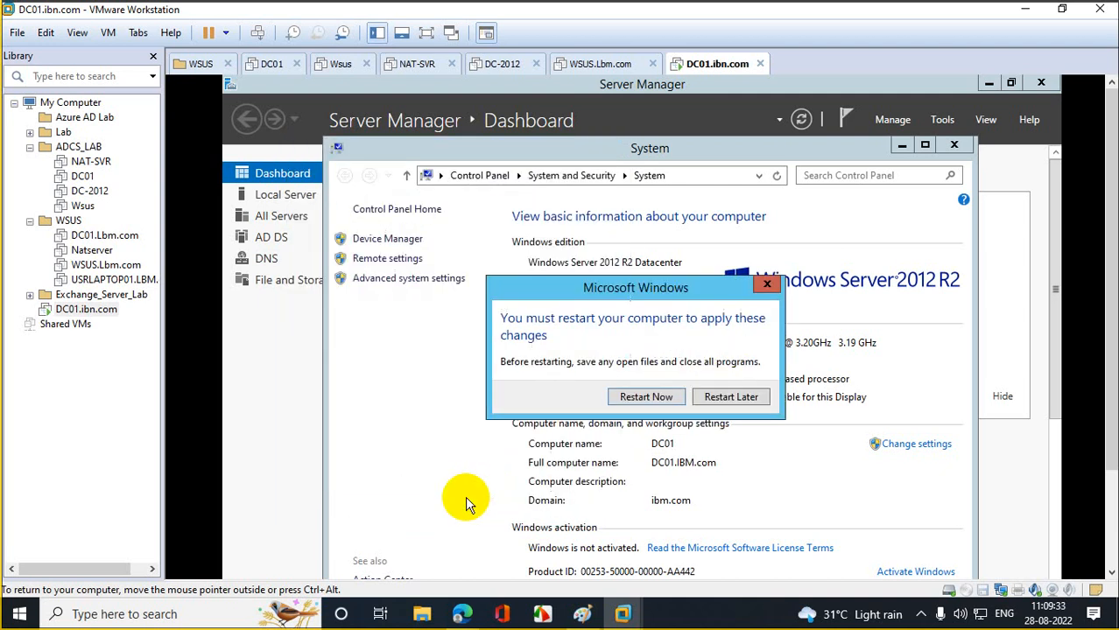
left_click(652, 399)
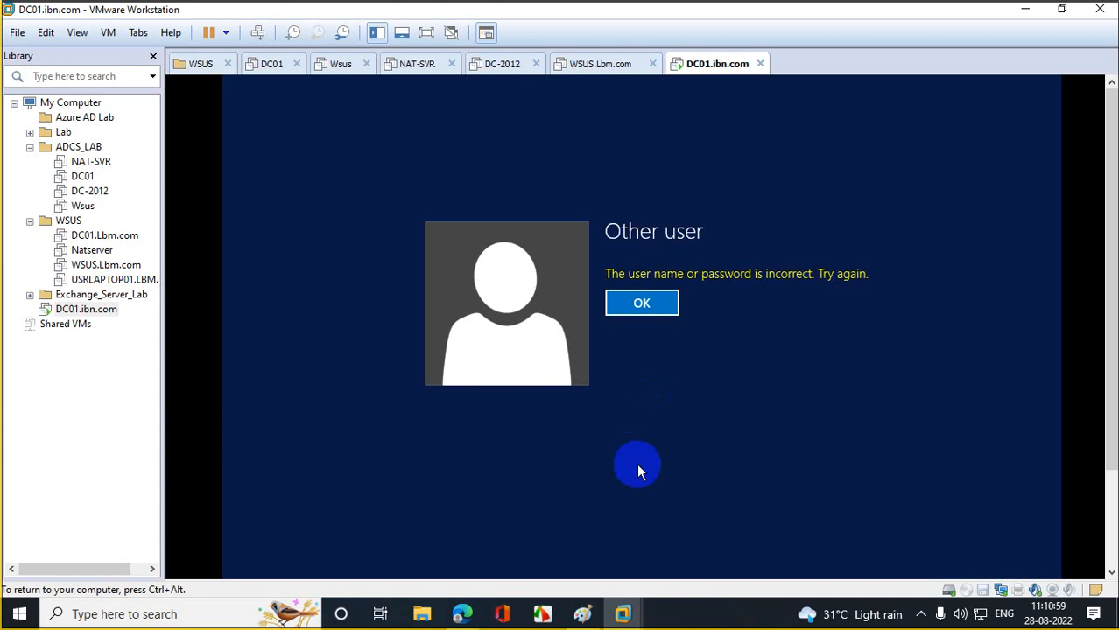
- Replace the old IBN user name with an ibm\ domain user name and submit it
left_click(665, 305)
left_click(718, 275)
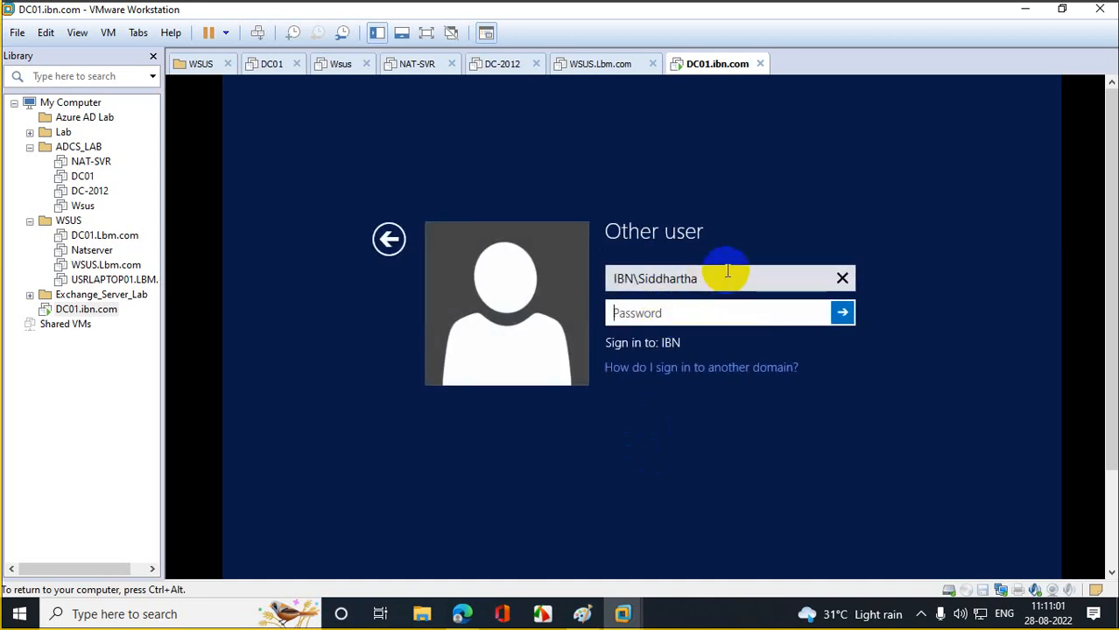
left_click_drag(718, 275, 367, 298)
key("BackSpace")
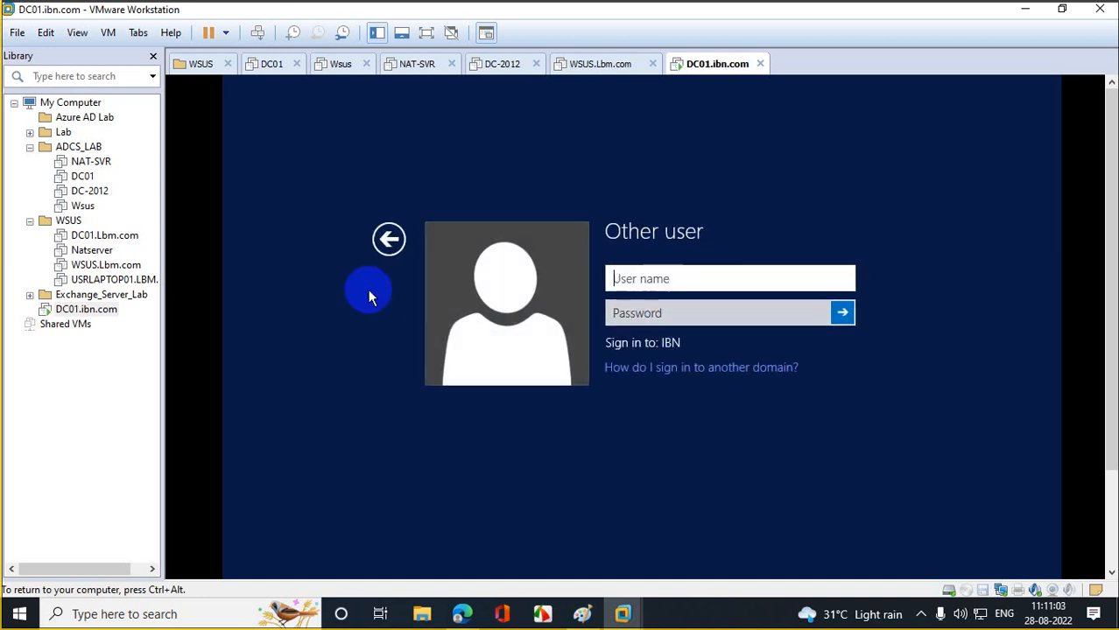
type("ibm.com")
key("BackSpace")
key("BackSpace")
key("BackSpace")
key("BackSpace")
type("\\siddh")
key("Return")
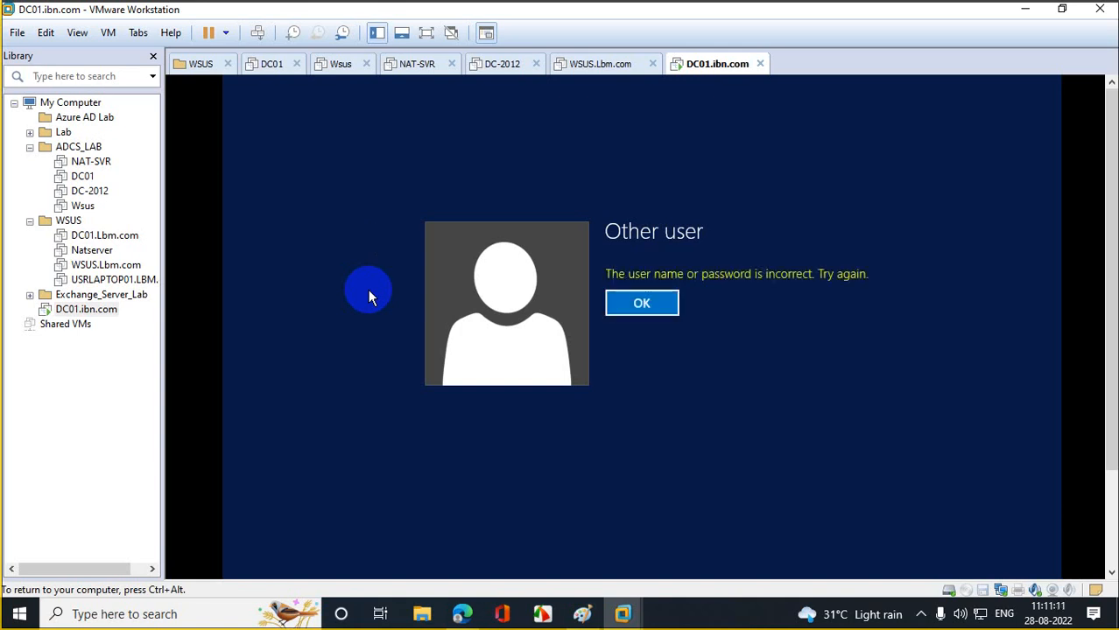
- Dismiss the sign-in error, enter the account password and sign in
key("Return")
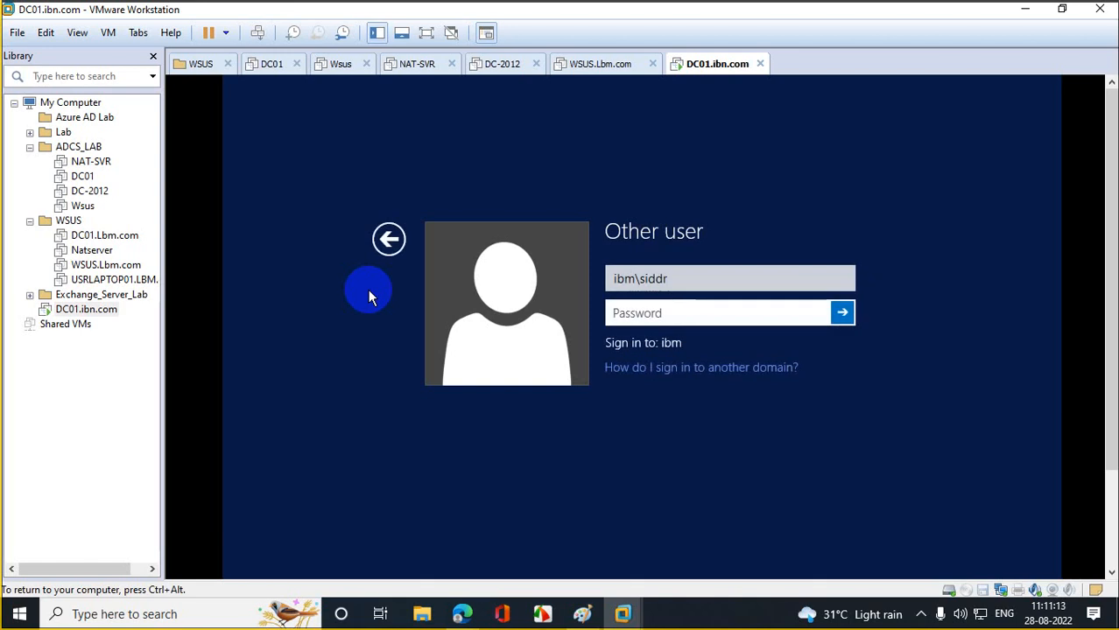
left_click(652, 316)
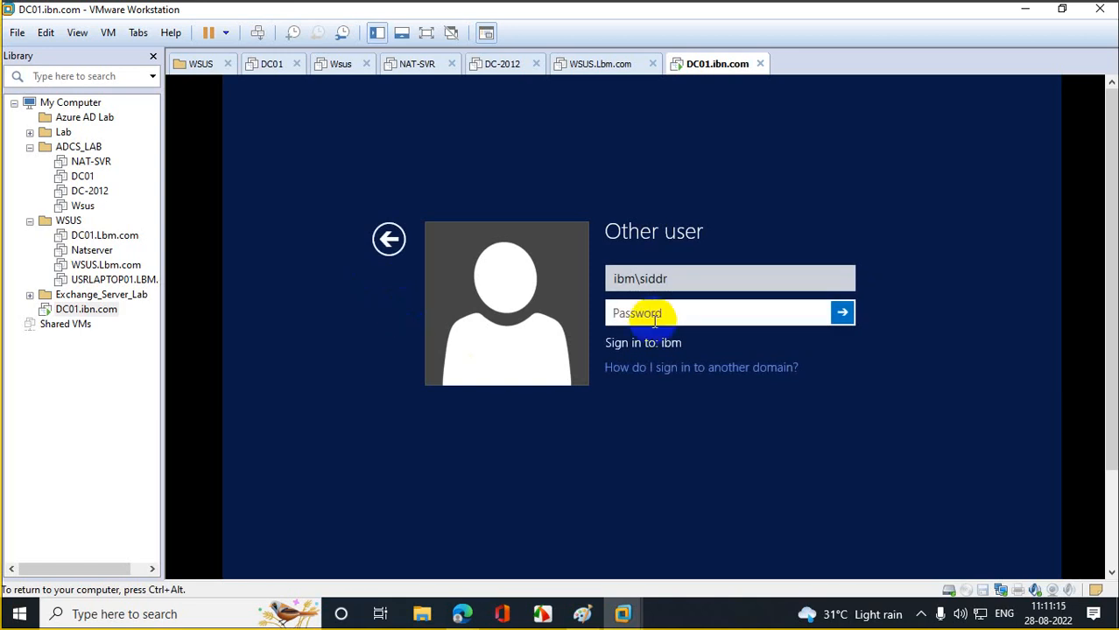
type("*********************")
key("Return")
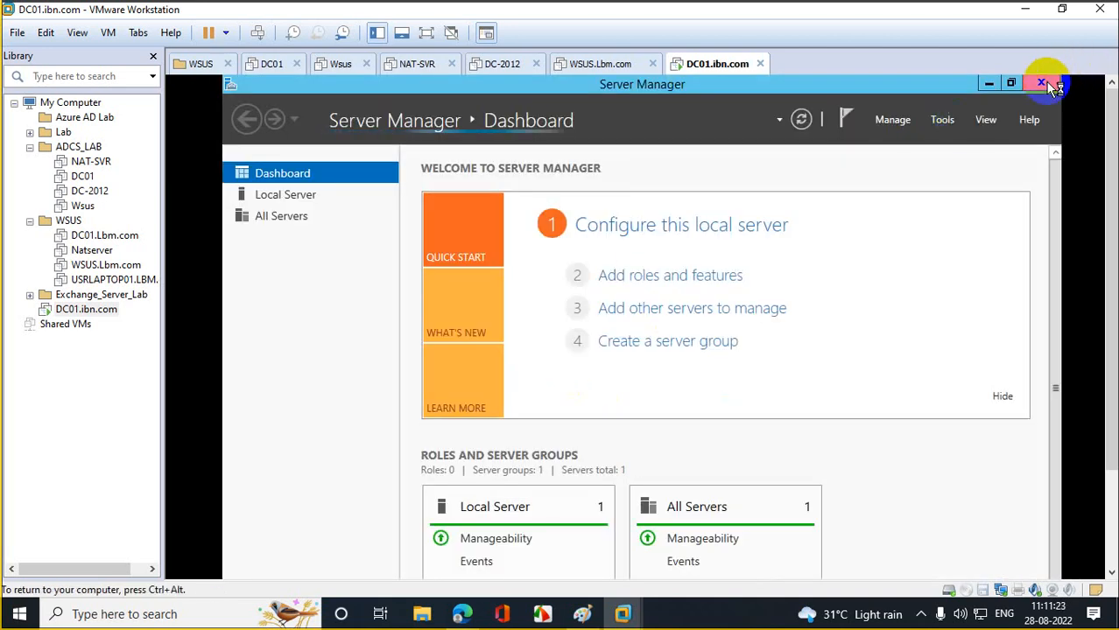
- Close Server Manager and view DC01's Computer Name tab in System Properties to check the ibm.com domain
left_click(1048, 86)
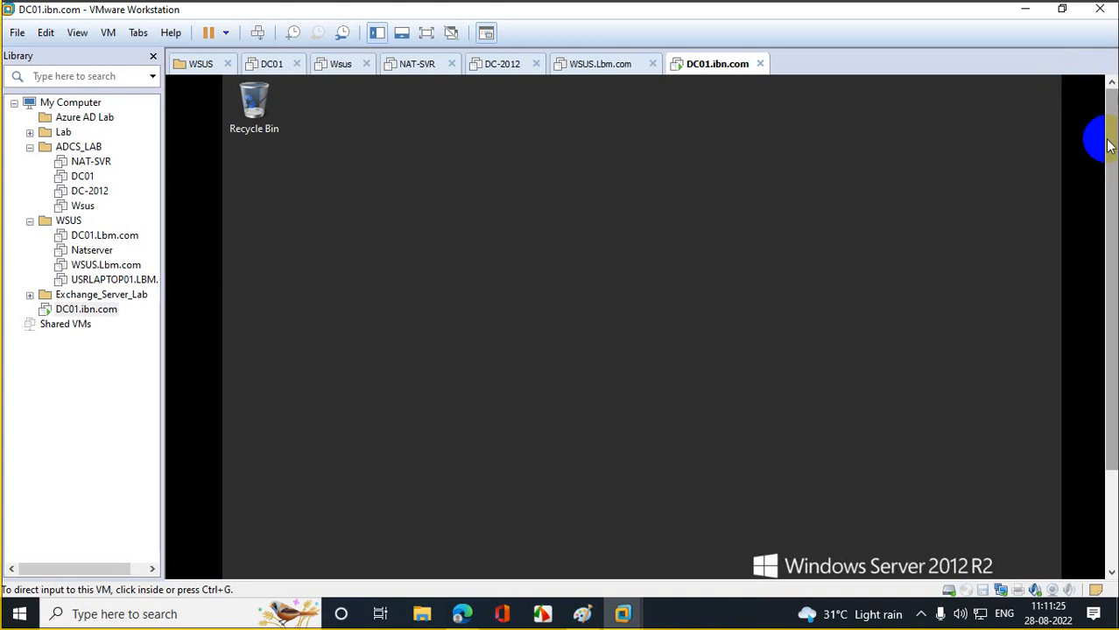
left_click(304, 569)
left_click(236, 568)
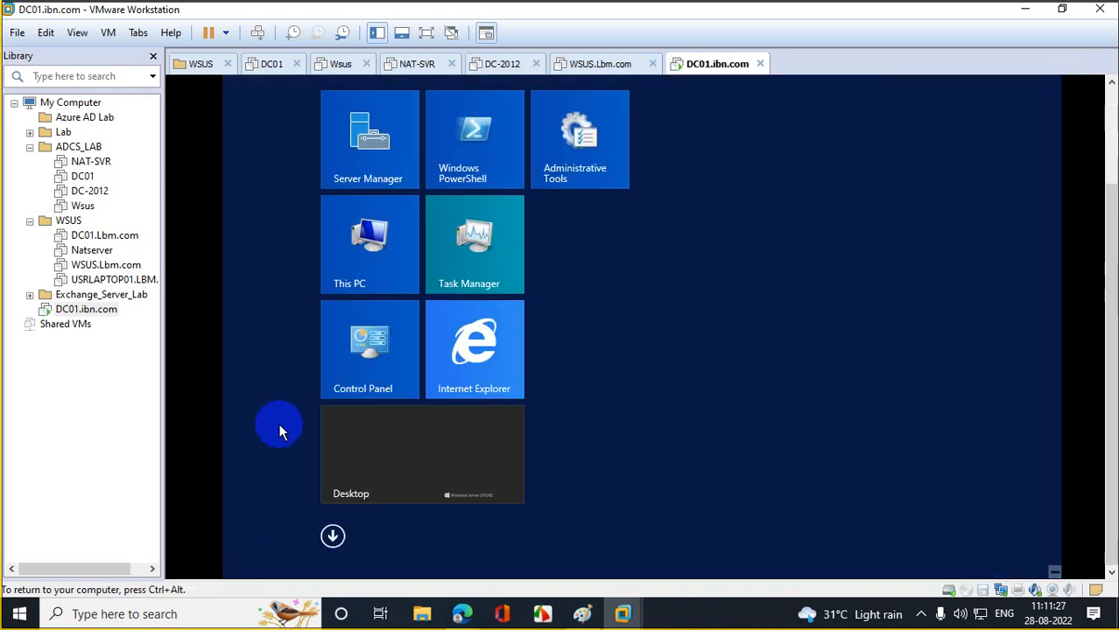
right_click(364, 276)
left_click(407, 322)
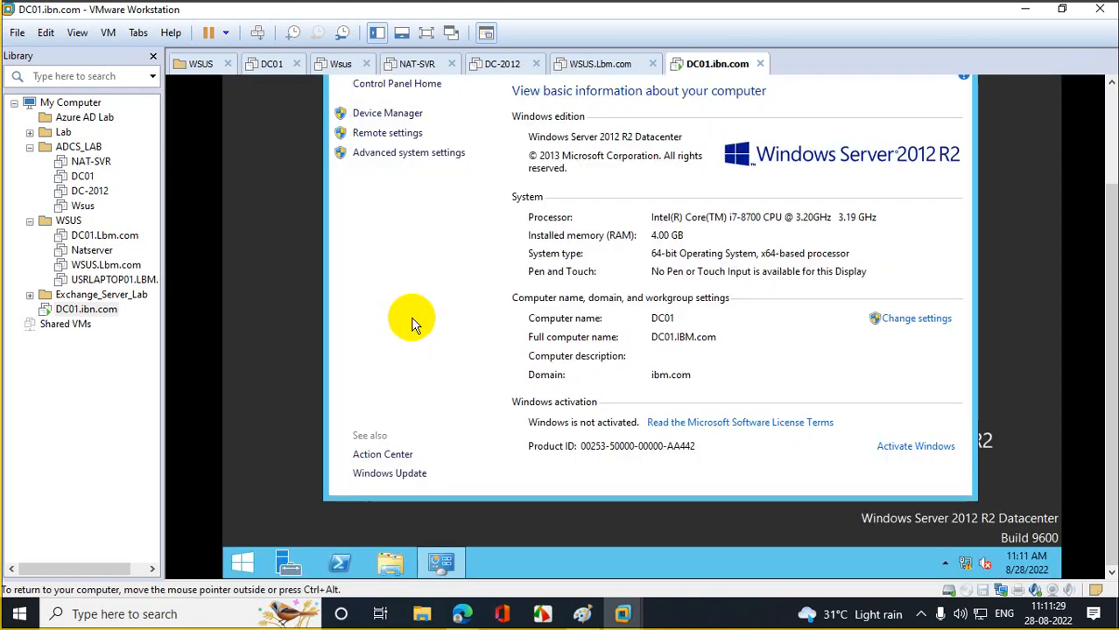
left_click(424, 157)
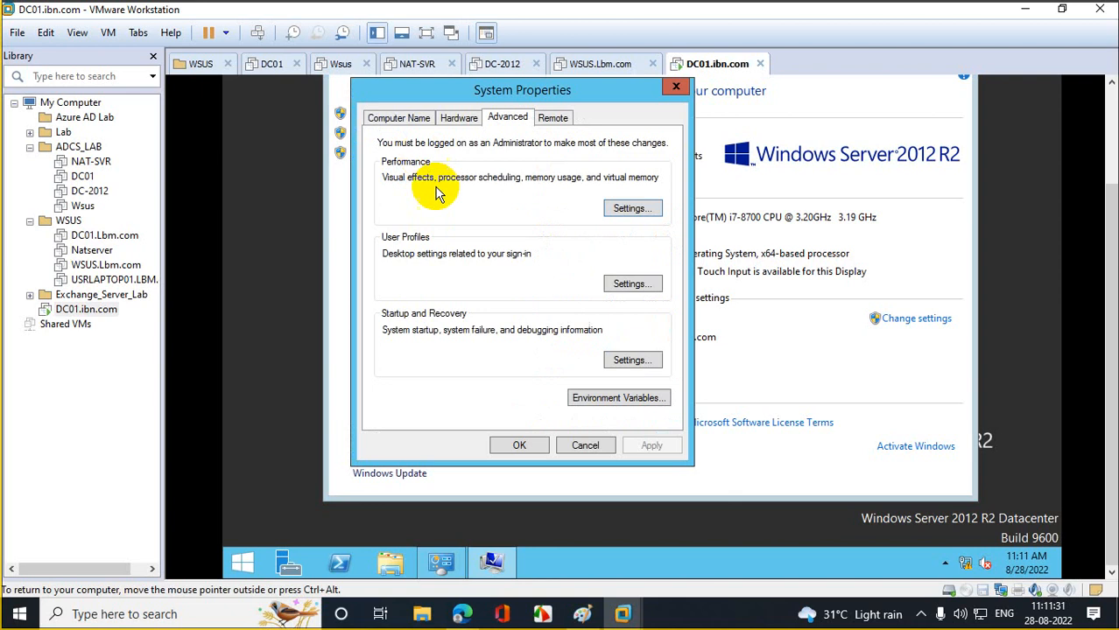
left_click(409, 121)
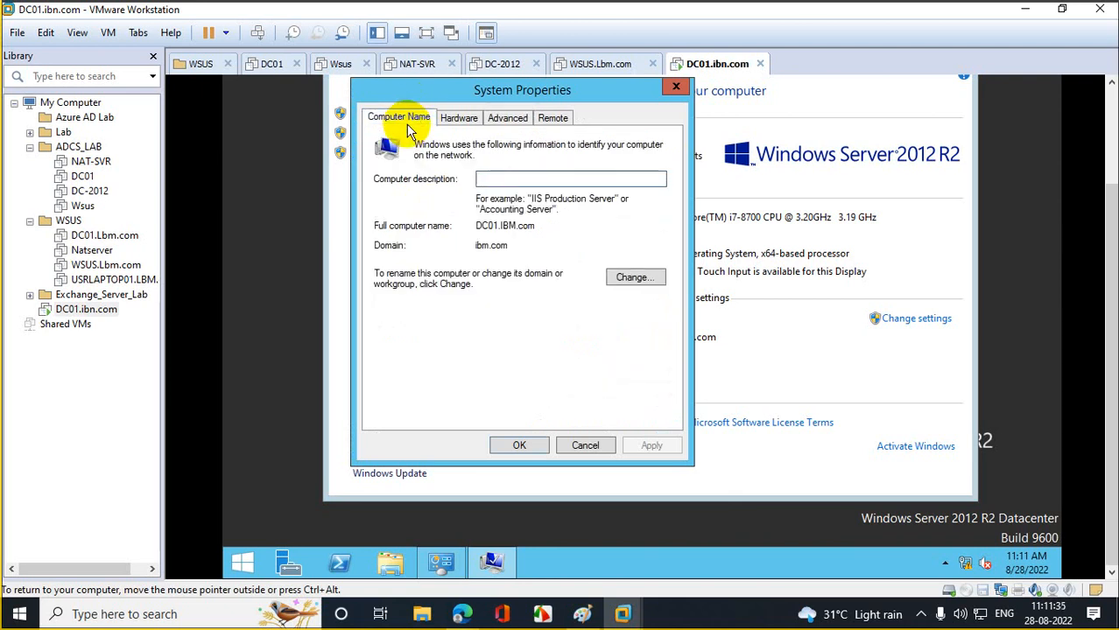
- Launch Active Directory Users and Computers with dsa.msc and expand the ibm.com domain
right_click(240, 555)
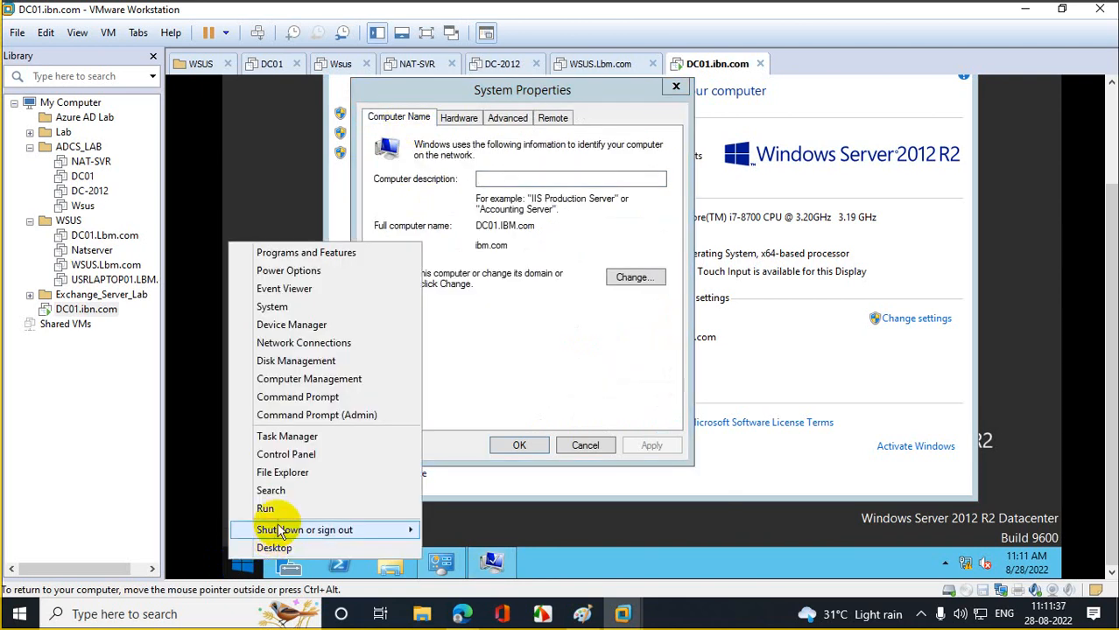
left_click(279, 517)
type("dsa")
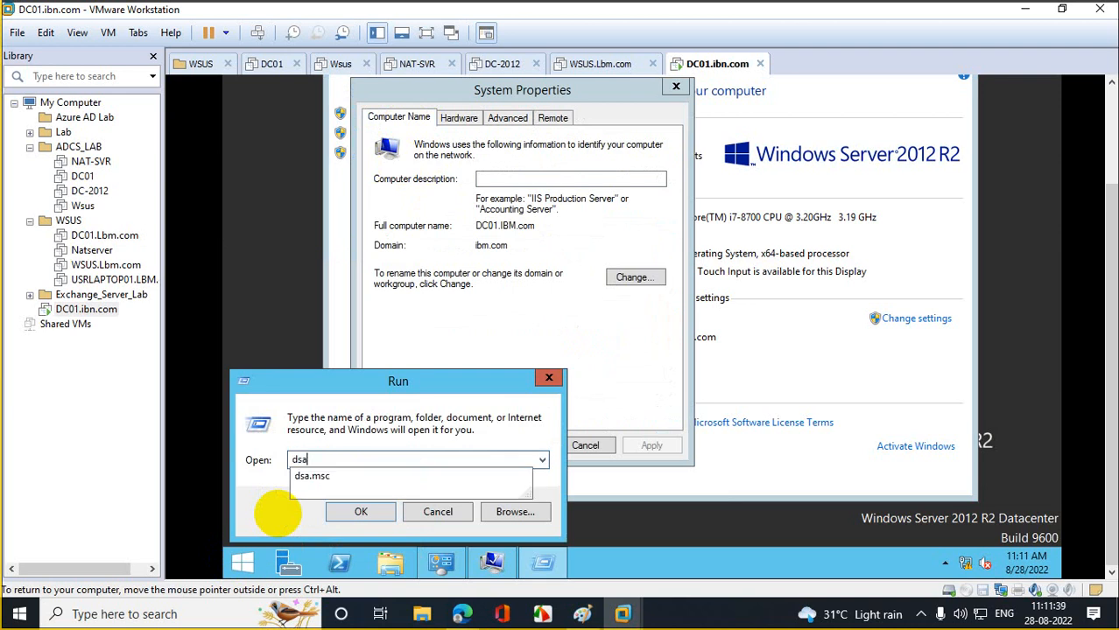
type(".msc")
key("Return")
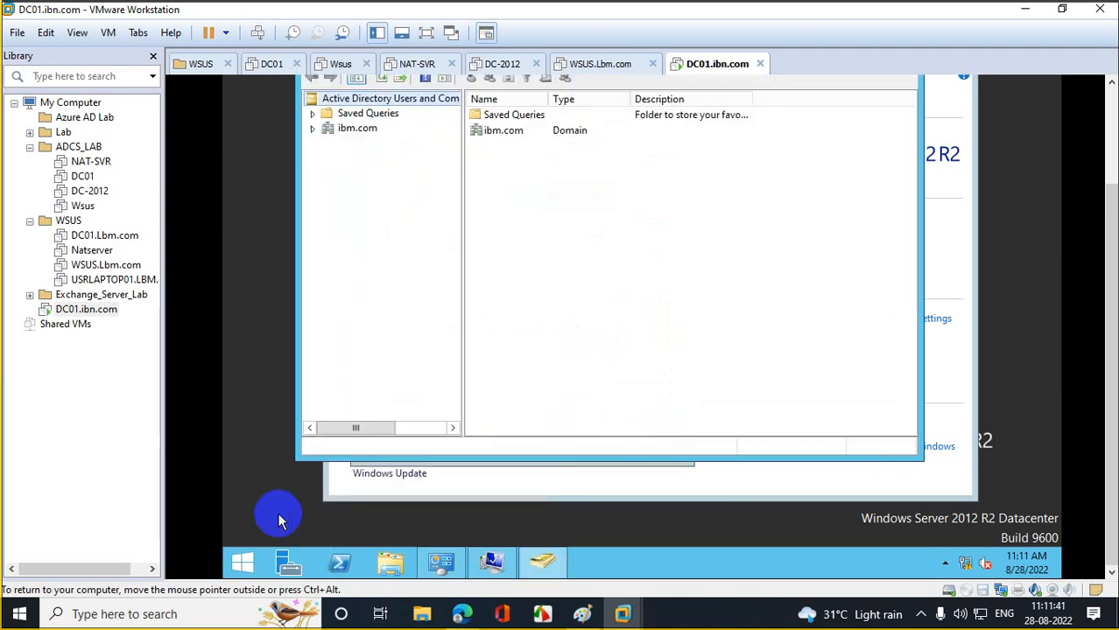
left_click(314, 129)
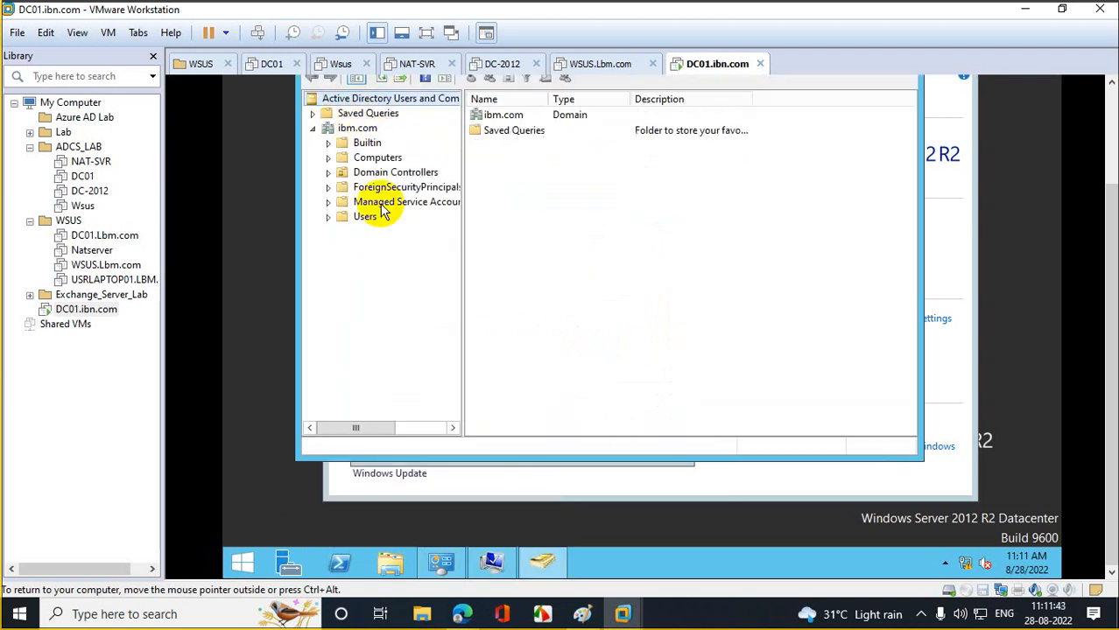
- Launch Group Policy Management and open ibm.com's Default Domain Policy, acknowledging the linked policy warning
right_click(245, 560)
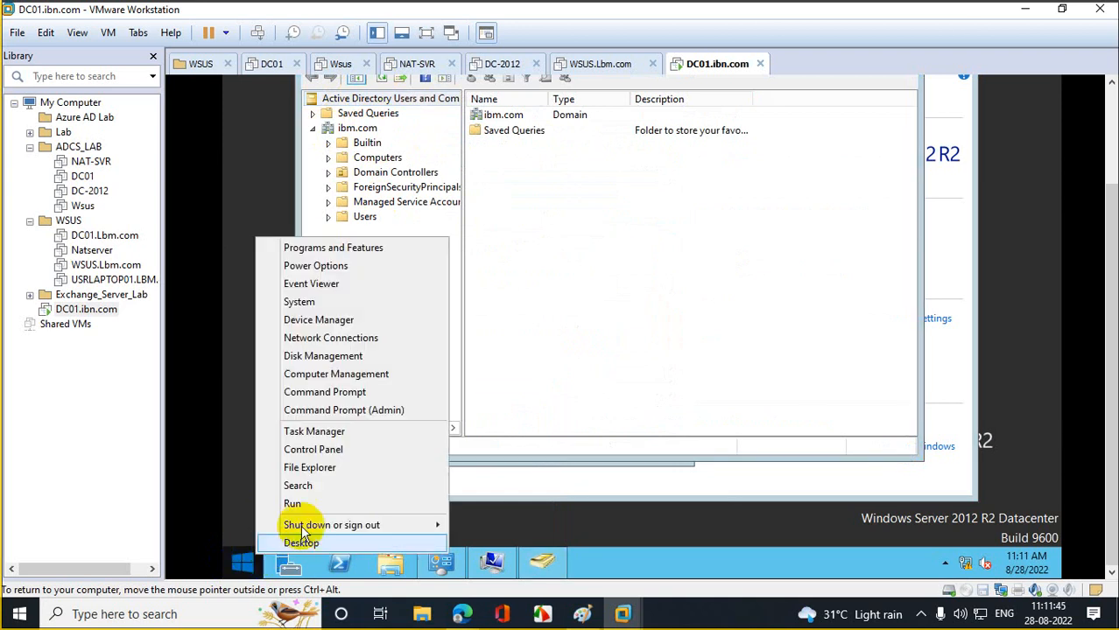
left_click(297, 506)
type("gpmc")
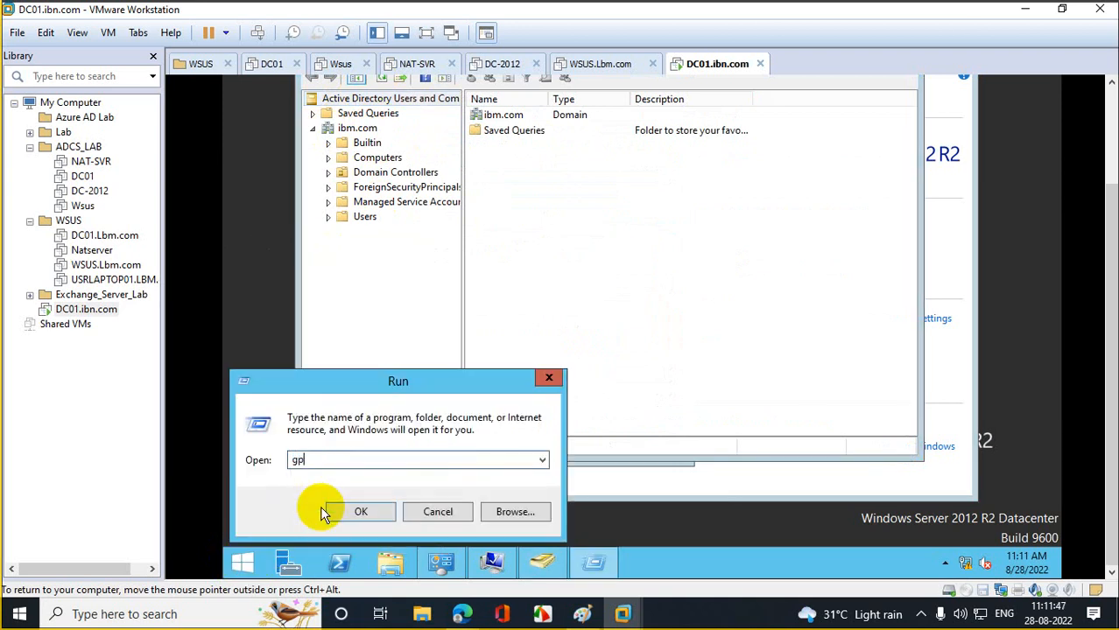
type("msc")
left_click(327, 511)
left_click(340, 147)
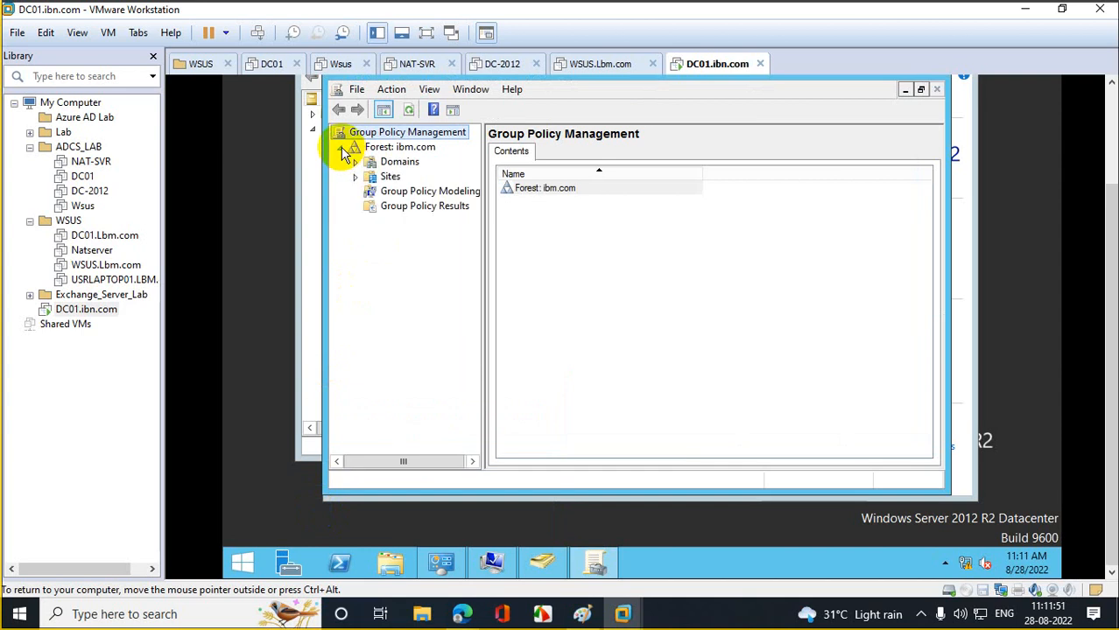
left_click(356, 162)
left_click(401, 176)
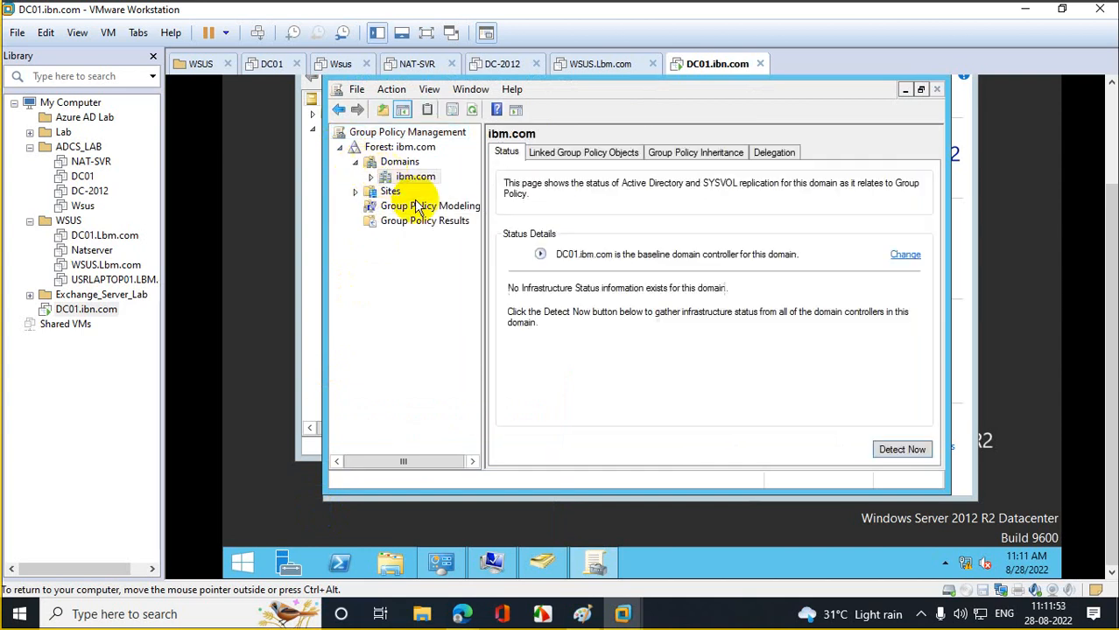
left_click(371, 177)
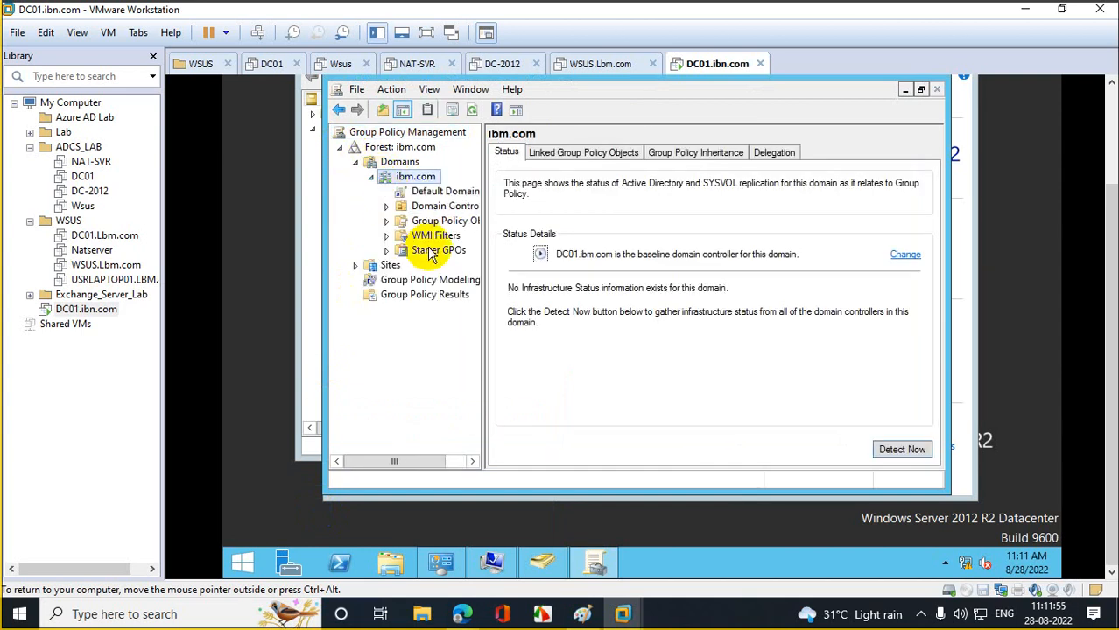
left_click(433, 191)
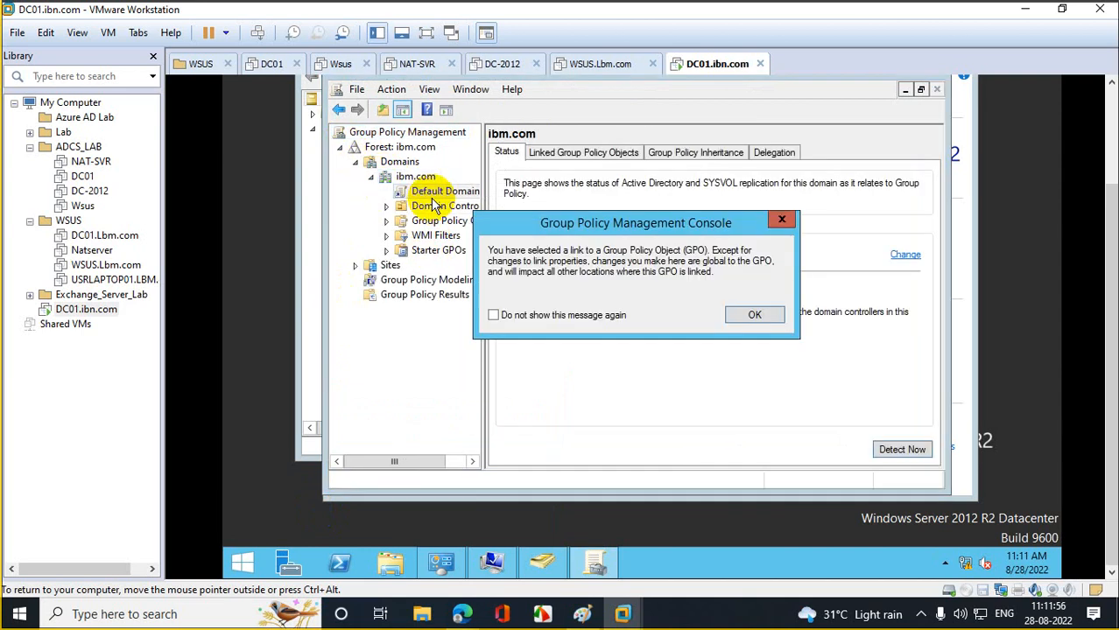
left_click(748, 317)
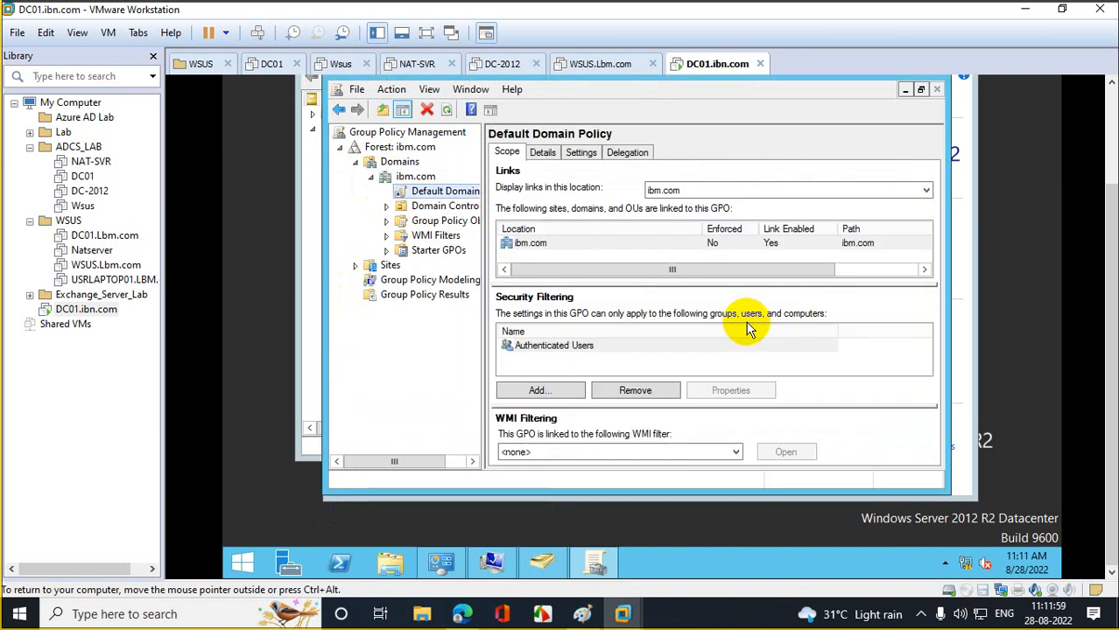
right_click(248, 562)
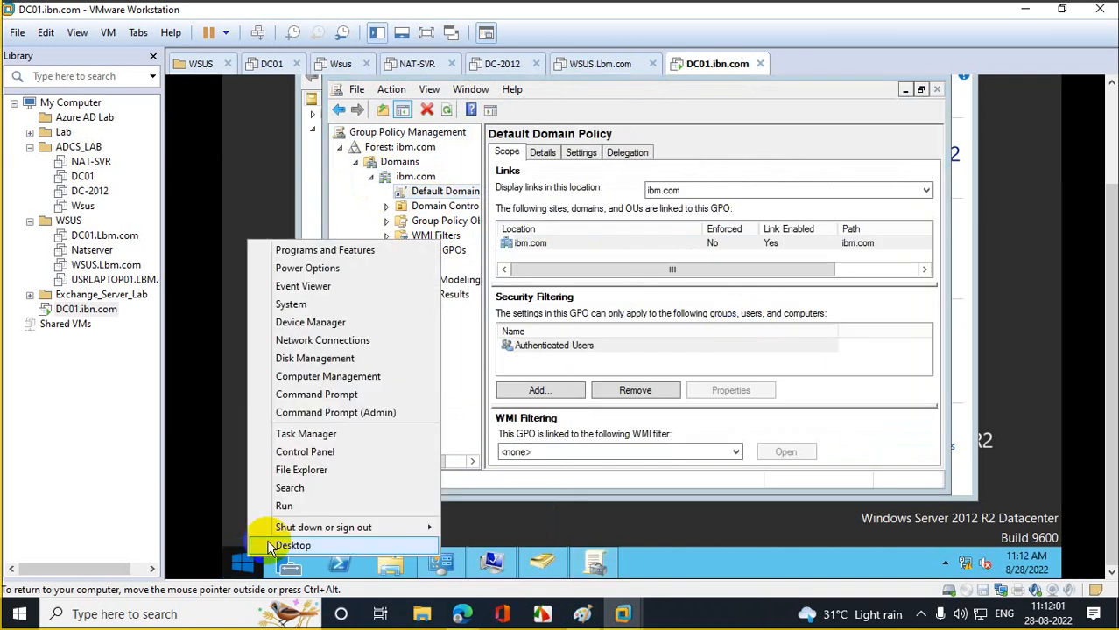
left_click(310, 507)
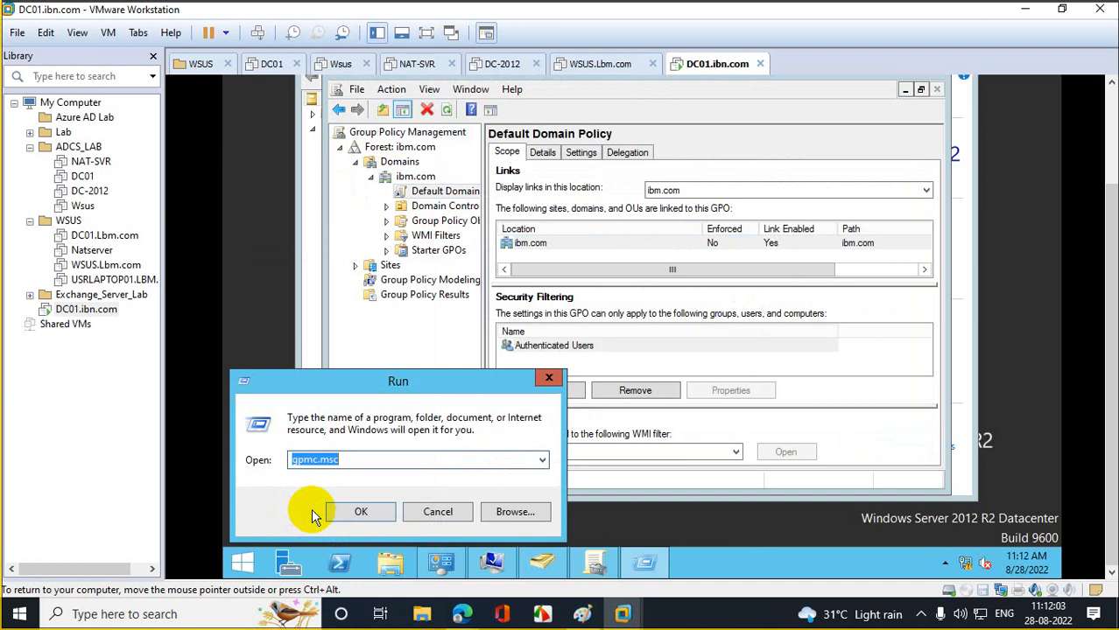
- Launch dnsmgmt.msc, maximize DNS Manager, and expand DC01's Forward Lookup Zones to the ibm.com zone records
type("dnsmgmt.msc")
key("Return")
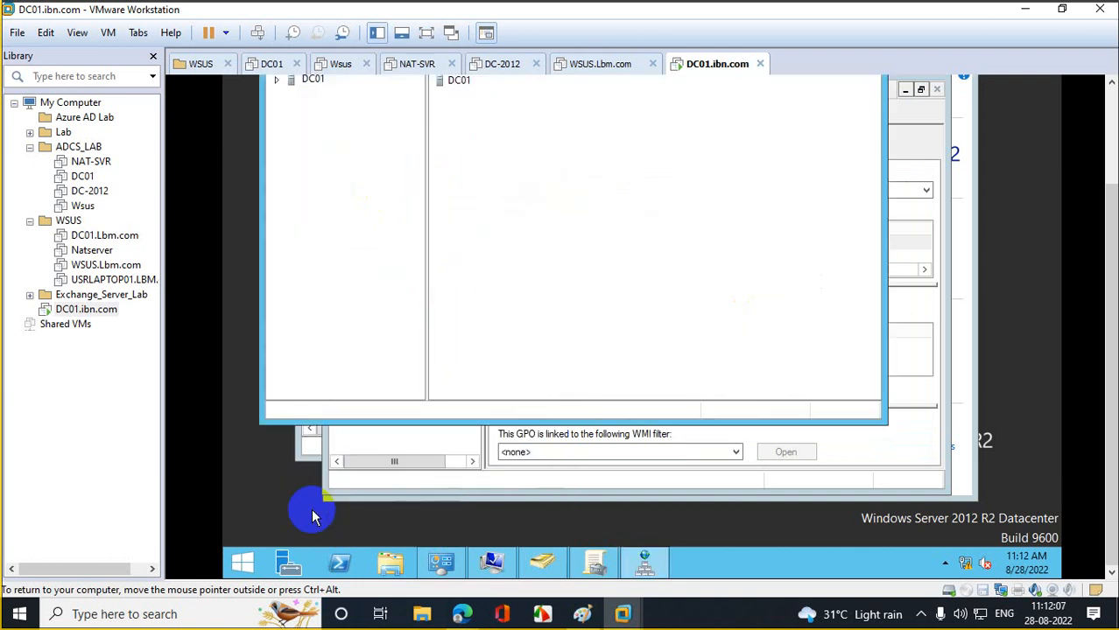
left_click_drag(1112, 251, 1110, 151)
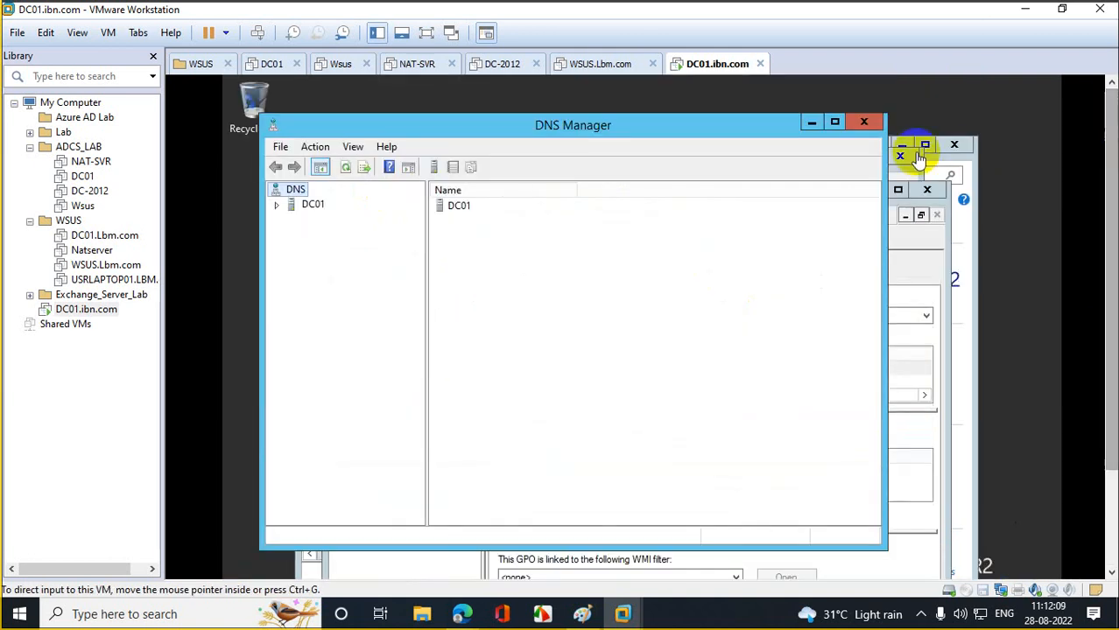
left_click(834, 123)
double_click(233, 161)
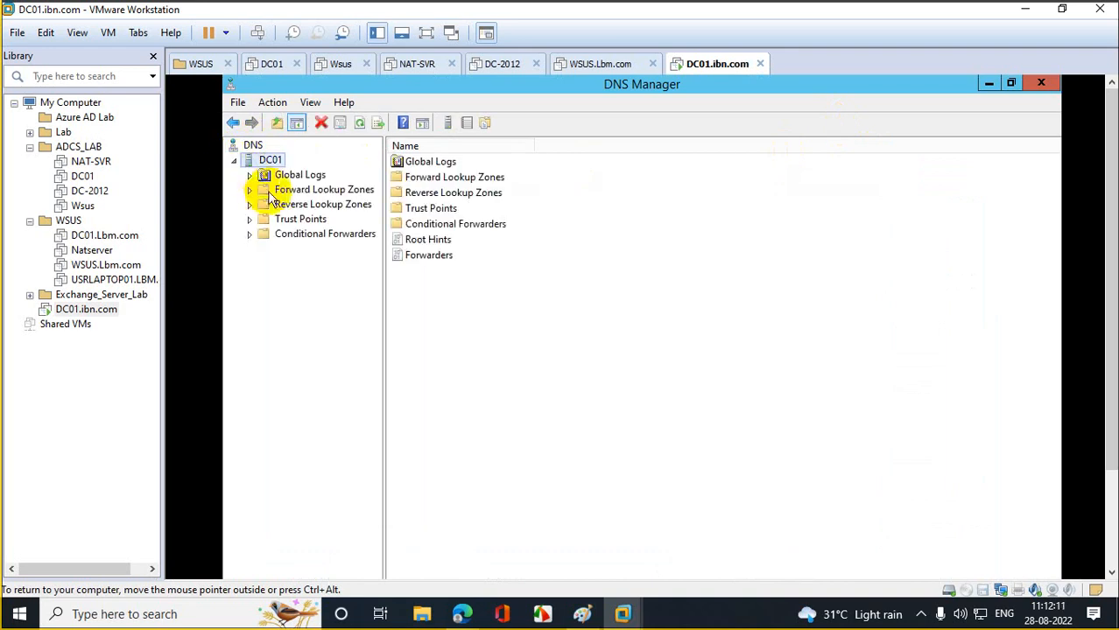
double_click(265, 189)
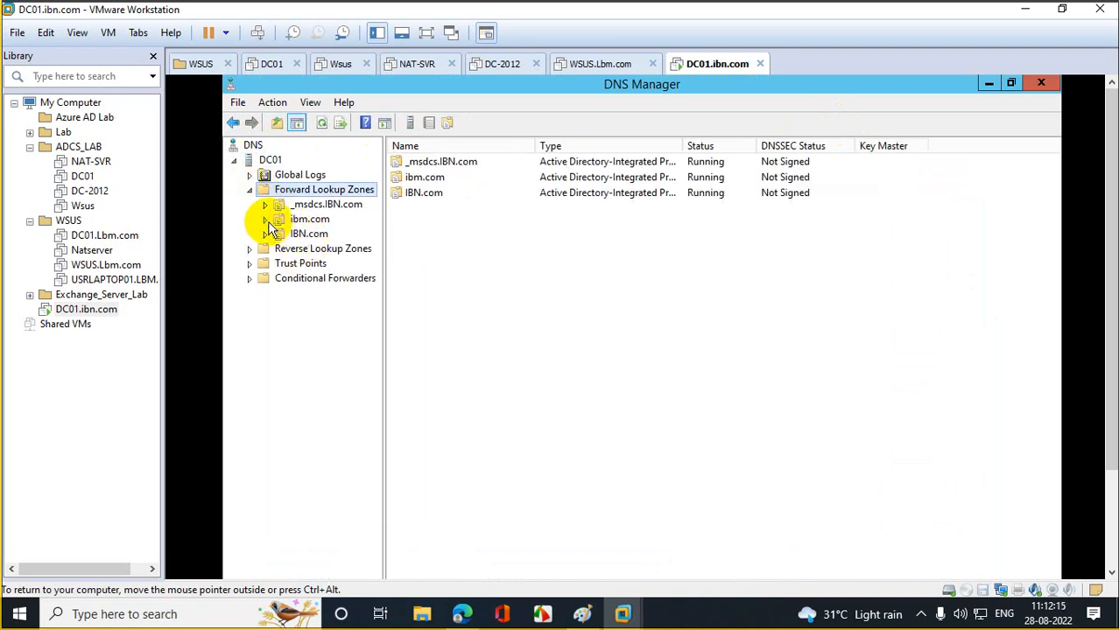
double_click(273, 218)
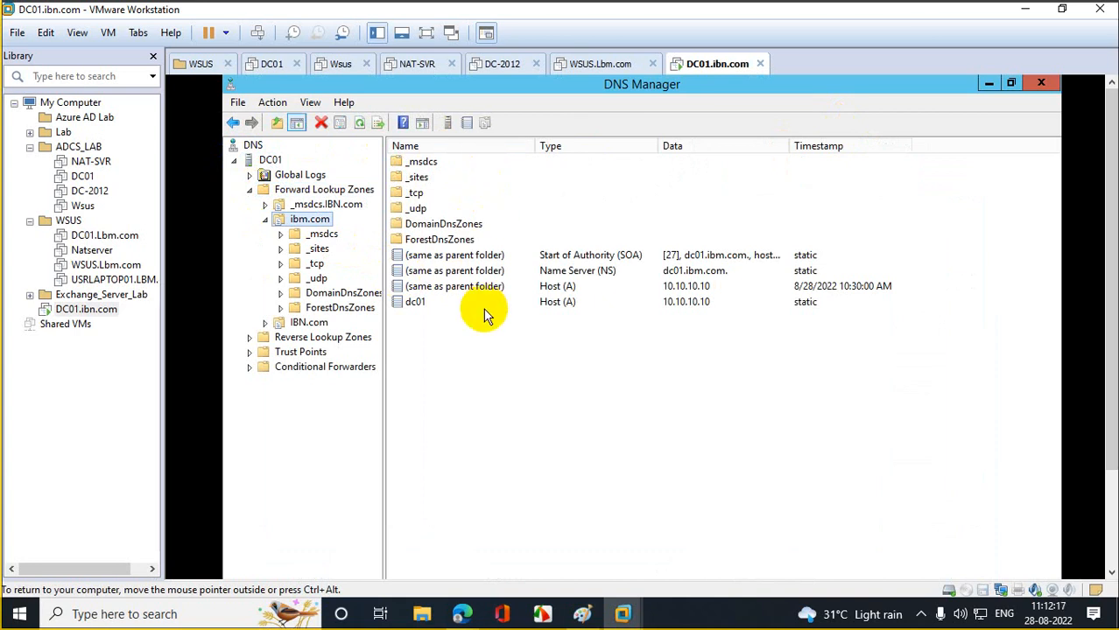
- Delete the IBN.com forward lookup zone, confirming both the deletion and the Active Directory warning
left_click(309, 324)
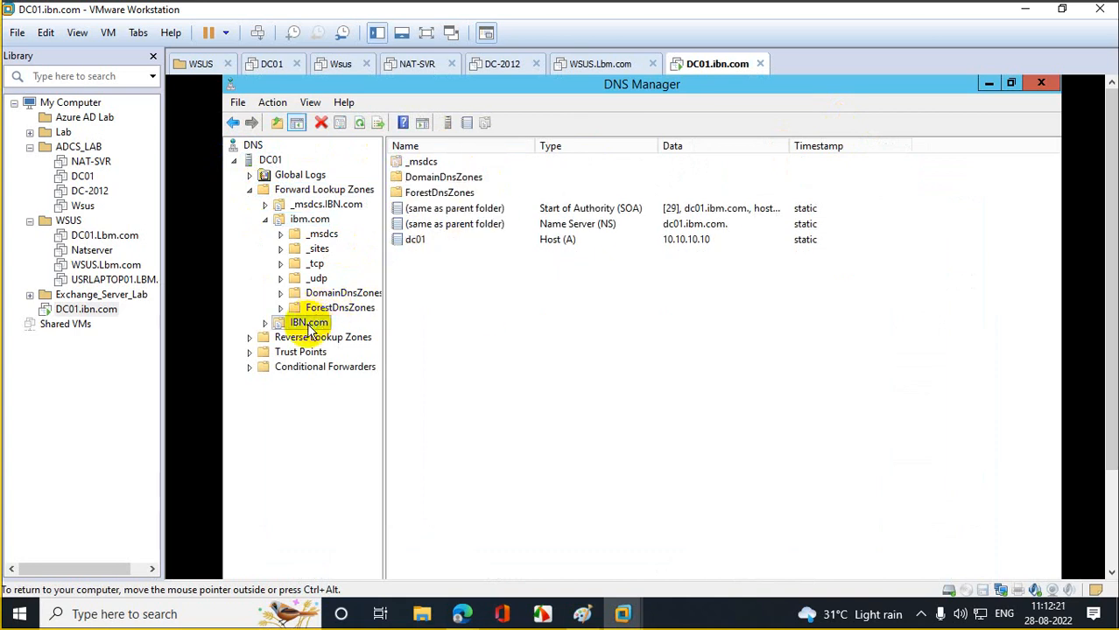
right_click(311, 330)
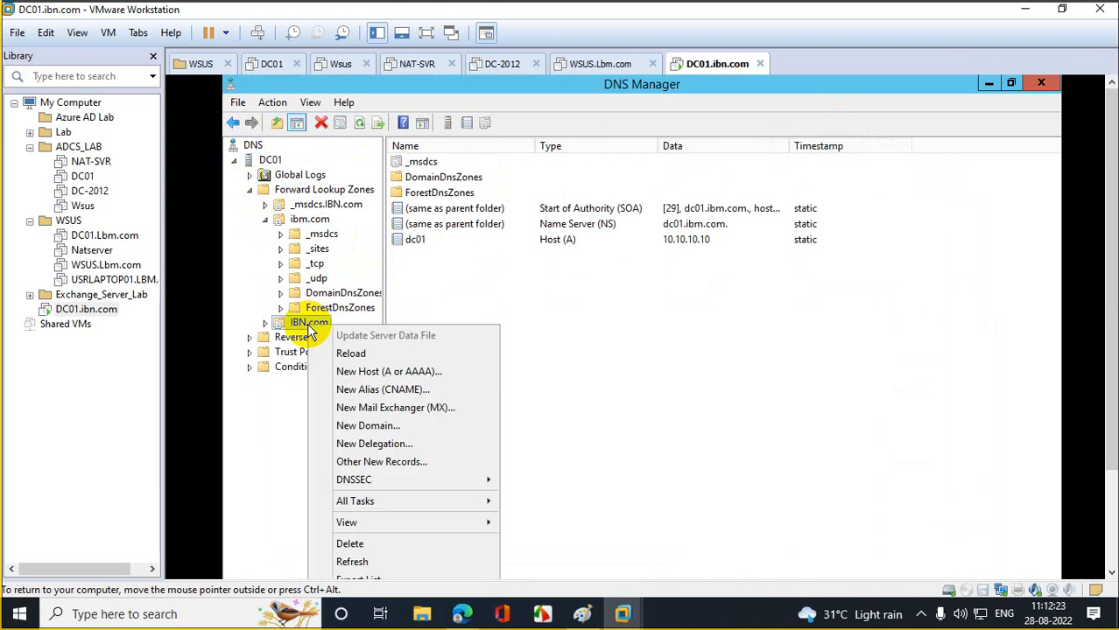
left_click(368, 540)
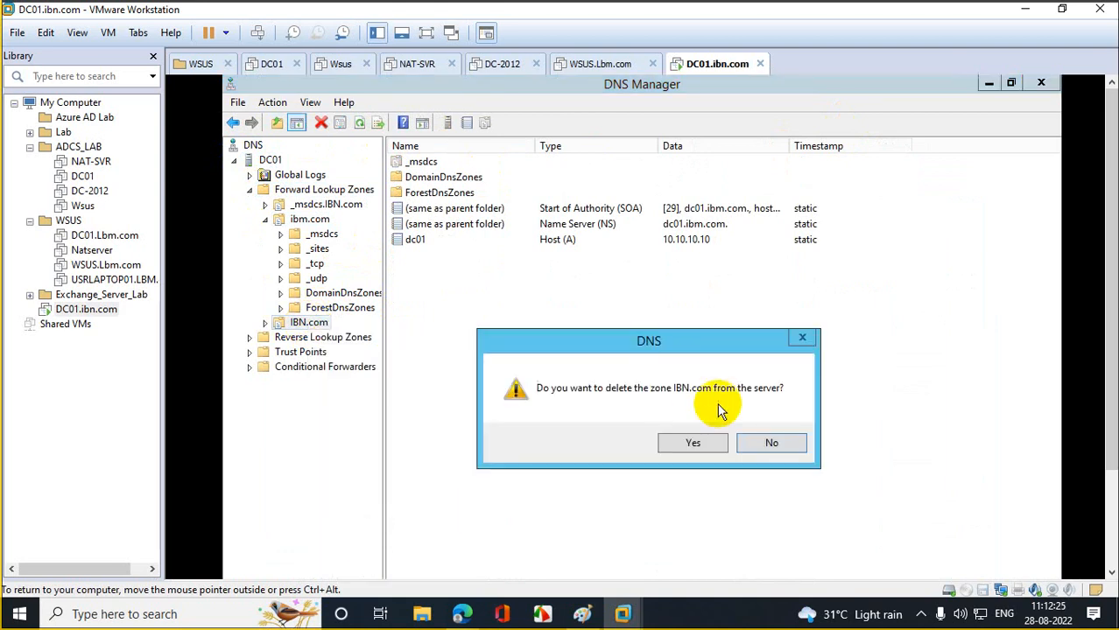
left_click(694, 444)
left_click(714, 479)
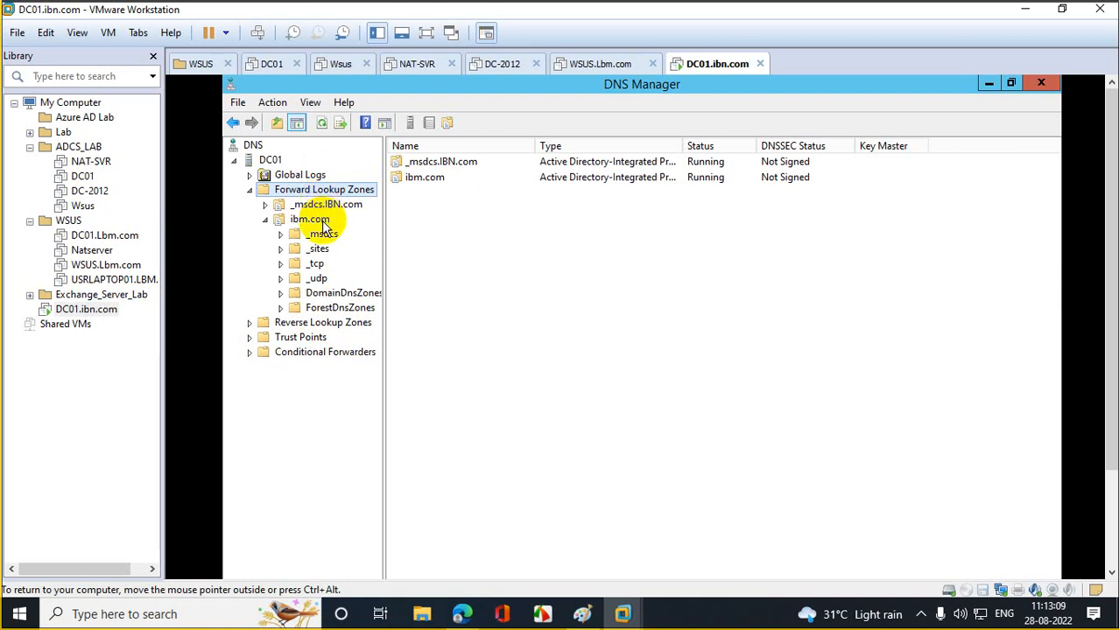
- Inspect the _msdcs.IBN.com zone's records and context menu, then close DNS Manager
left_click(268, 209)
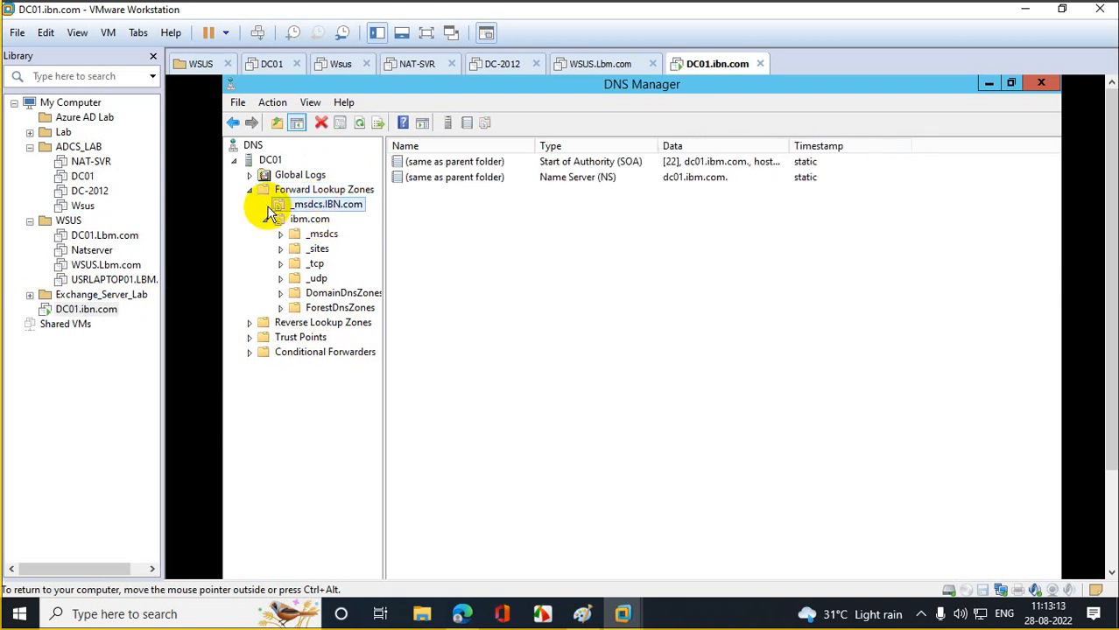
left_click(285, 189)
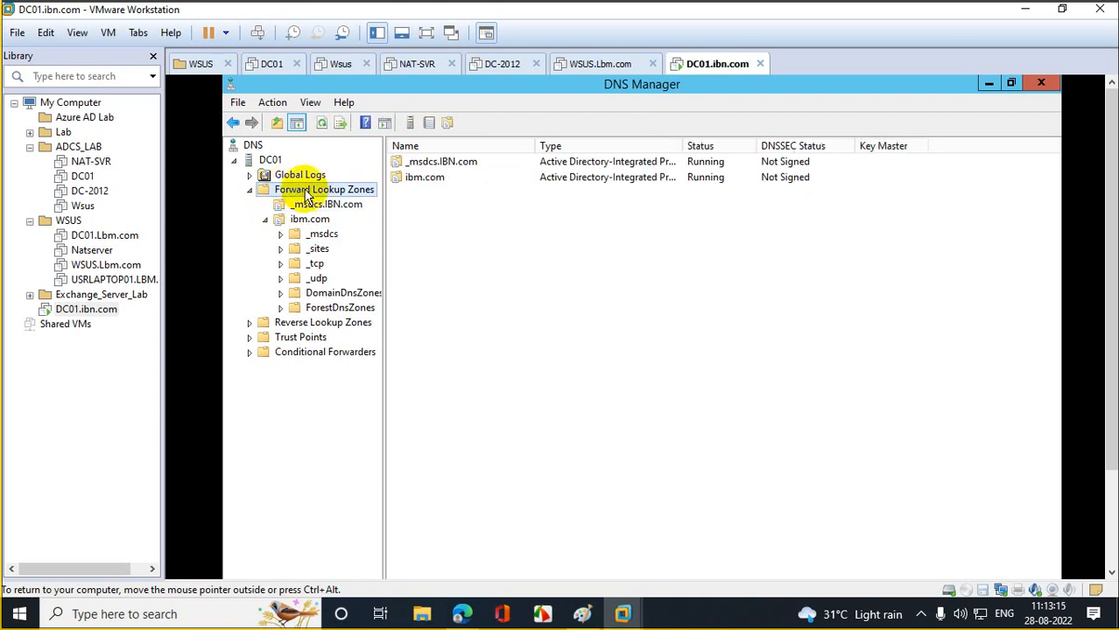
right_click(321, 210)
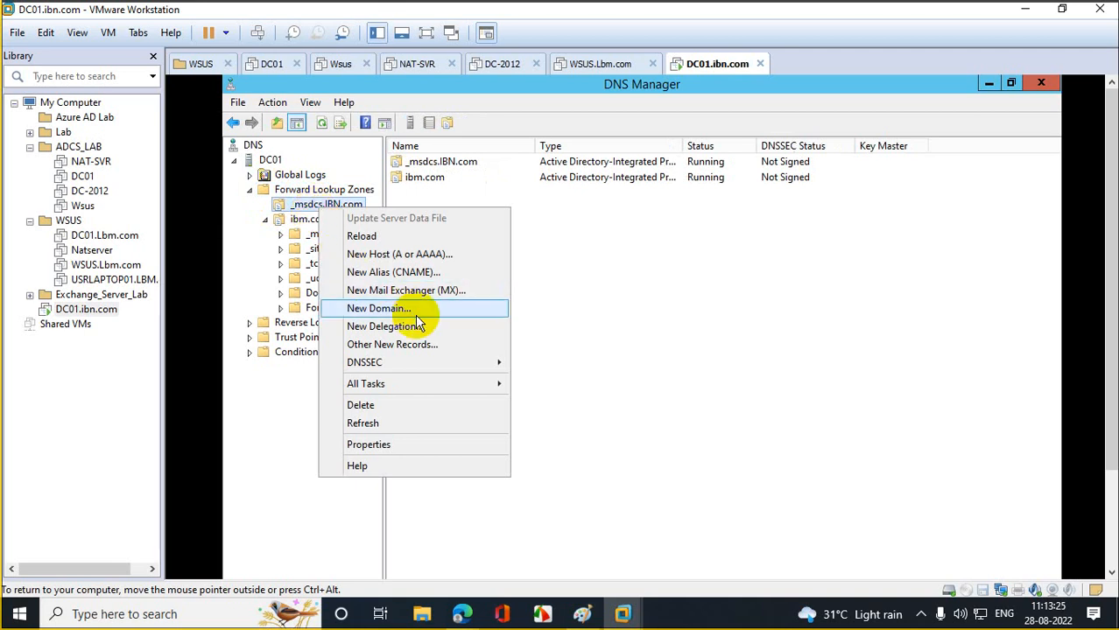
left_click(1046, 84)
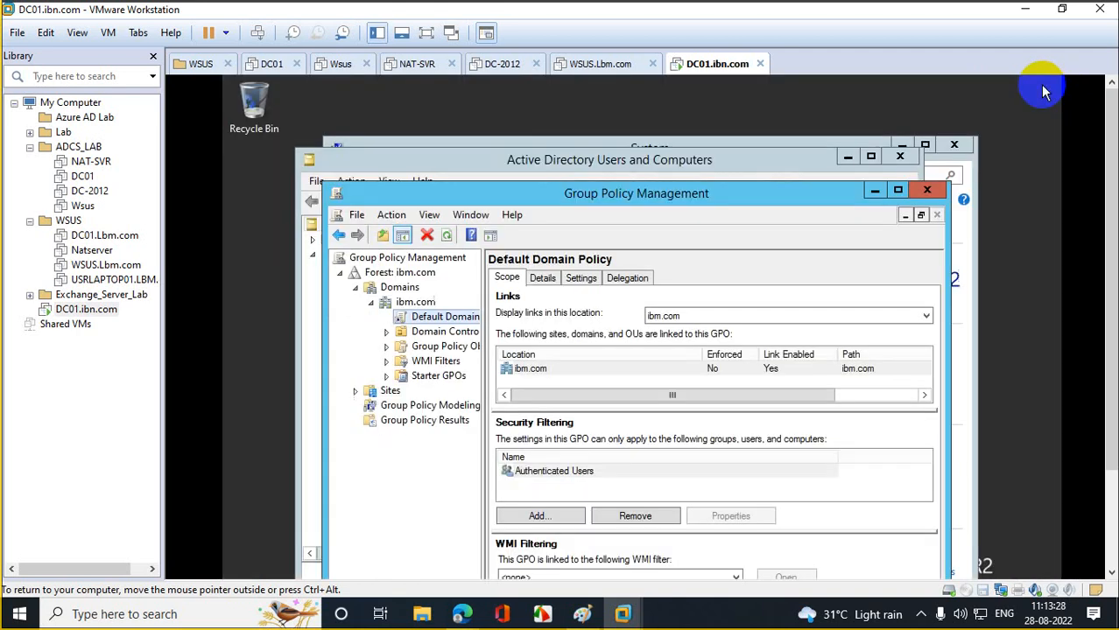
- Close Group Policy Management, Active Directory Users and Computers, System Properties and the System window
left_click(925, 191)
left_click(899, 157)
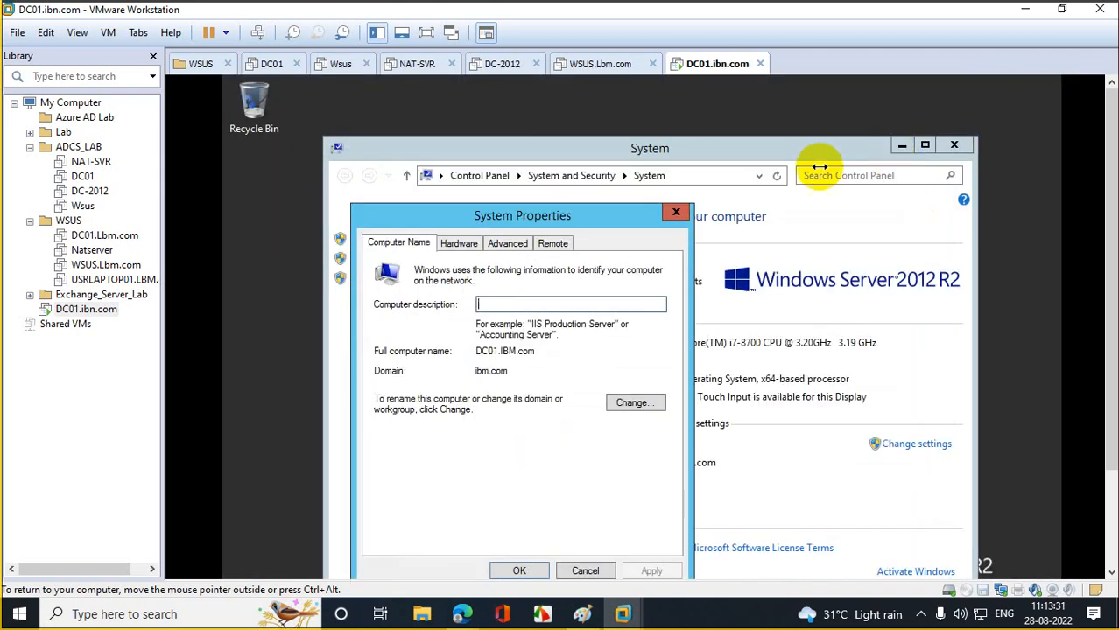
left_click(676, 212)
left_click(953, 146)
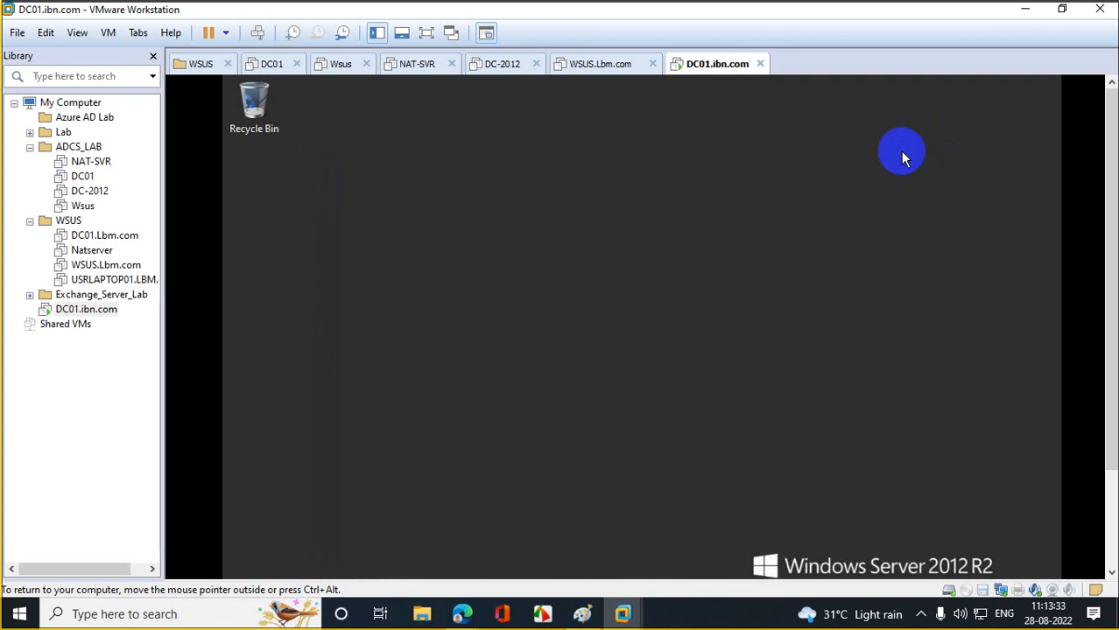
- Refresh the DC01 desktop twice, then release input from the virtual machine with Ctrl+Alt
right_click(758, 142)
left_click(818, 189)
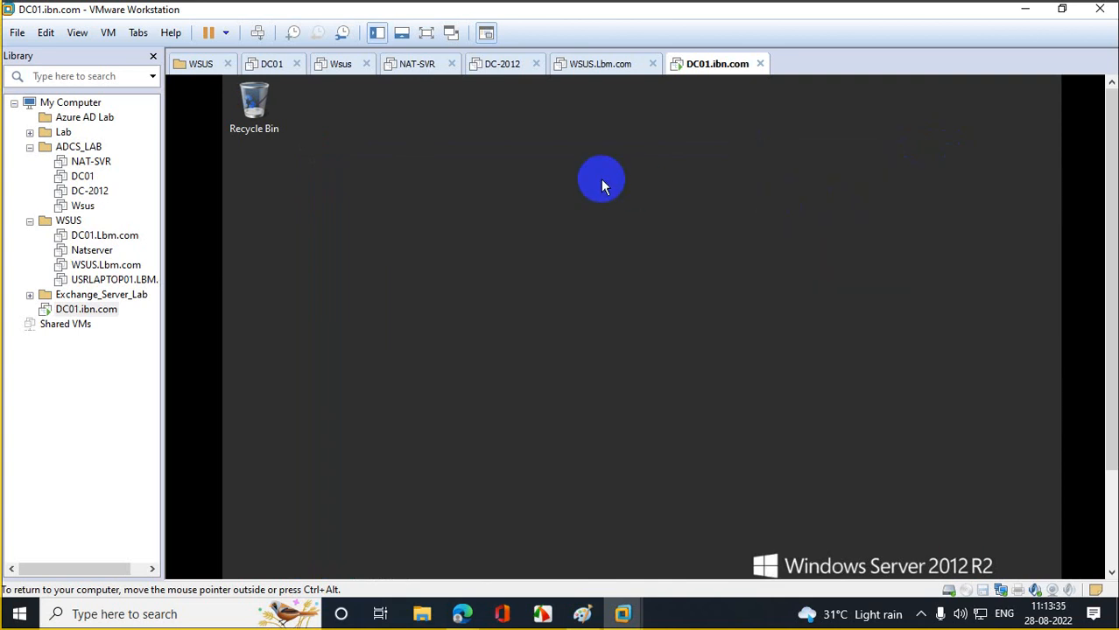
right_click(601, 184)
left_click(657, 230)
left_click_drag(1111, 280, 1107, 423)
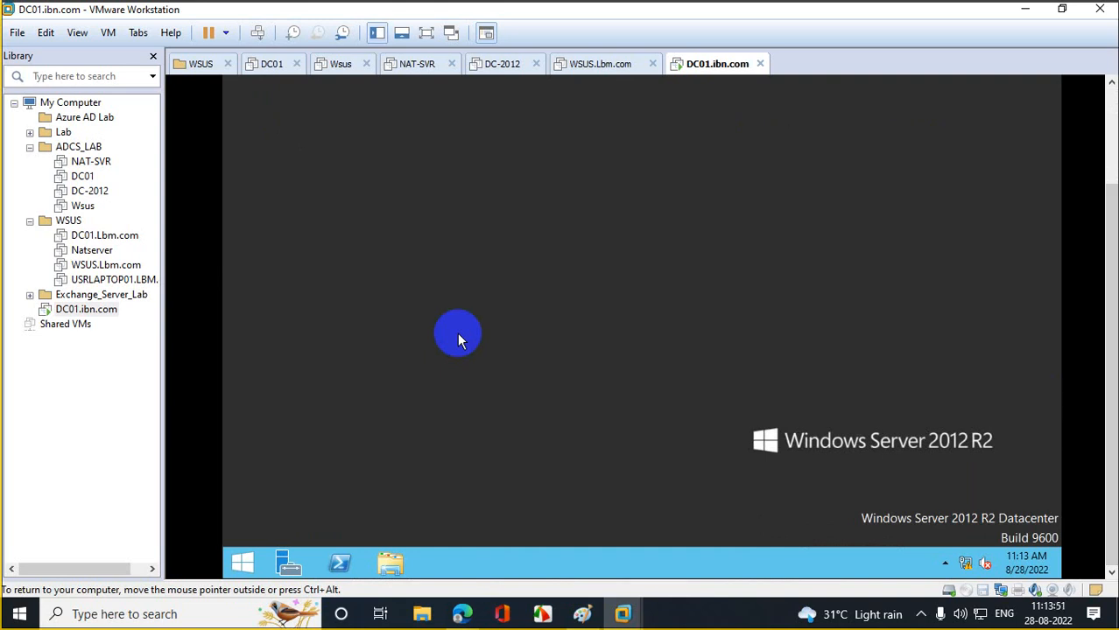
key("ctrl+alt")
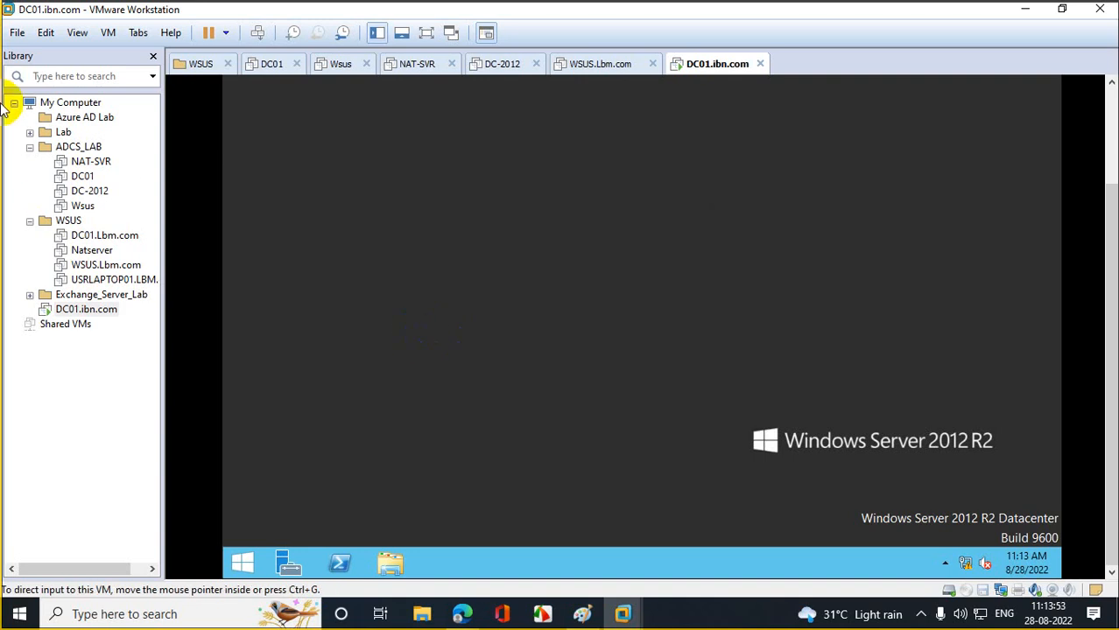
- Start a Custom new virtual machine with default compatibility, installing from the Windows Server 2012 R2 ISO
left_click(16, 32)
left_click(154, 137)
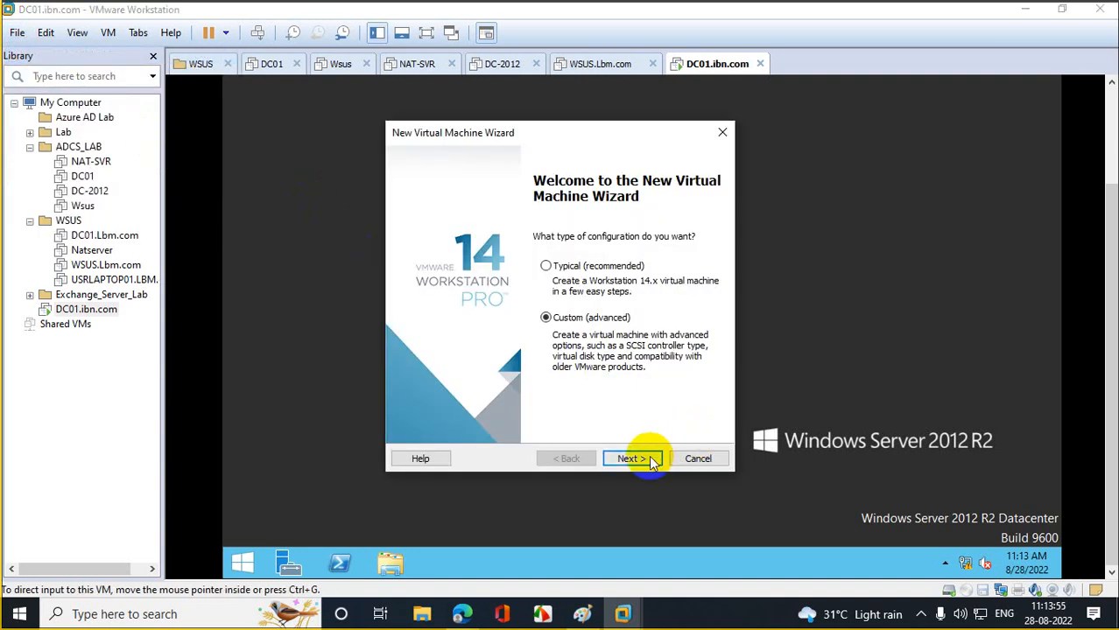
left_click(642, 458)
left_click(642, 458)
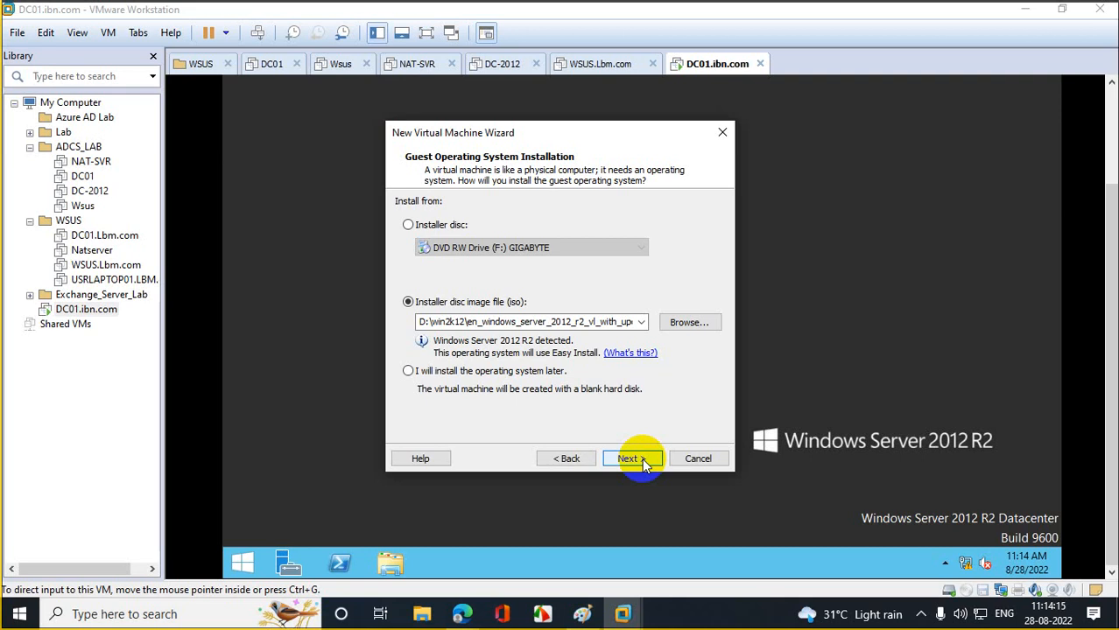
left_click(642, 458)
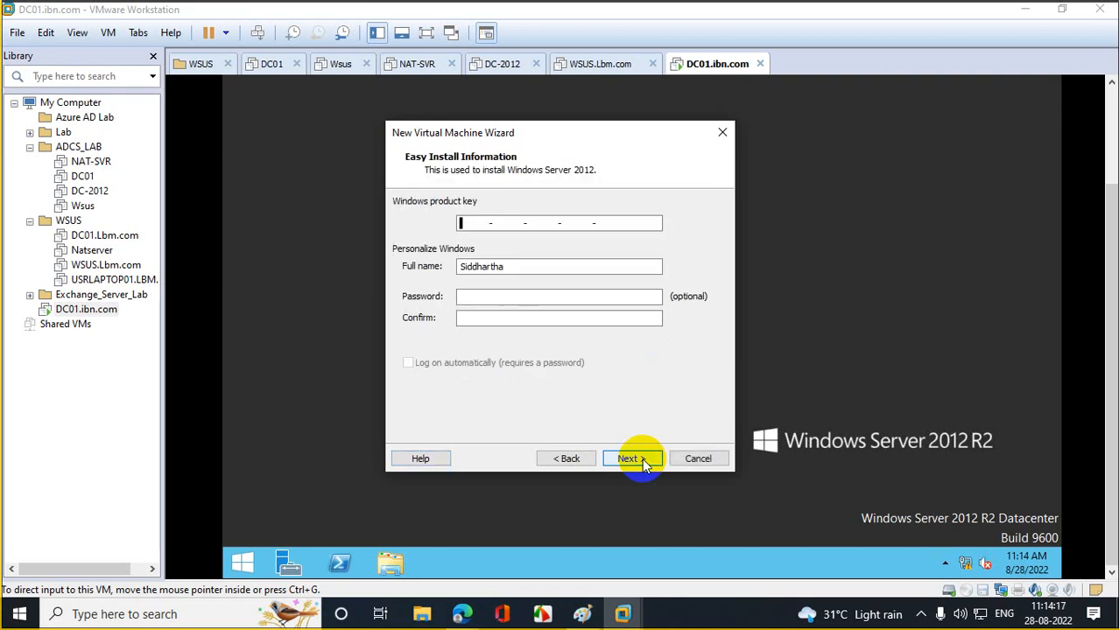
left_click(642, 457)
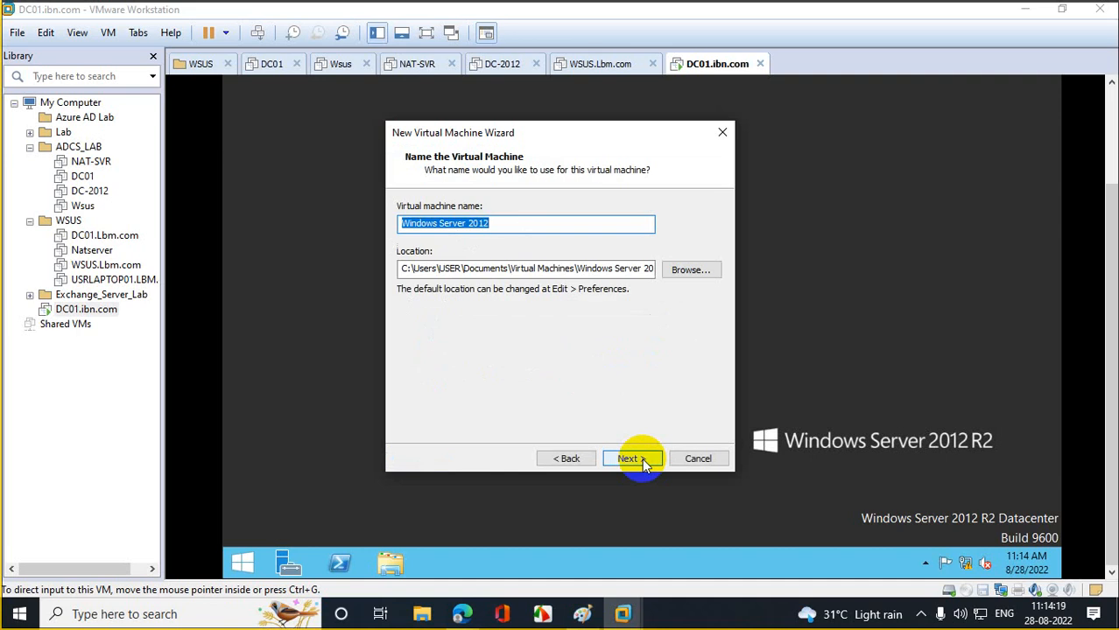
- Name the virtual machine membersvr
type("Memb")
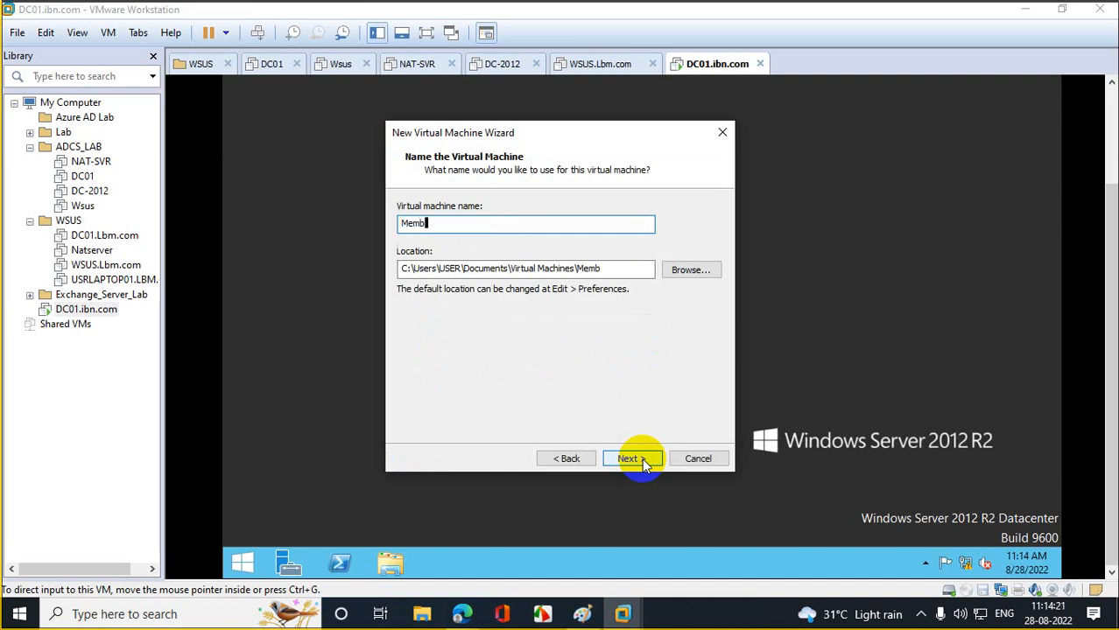
type("erserver")
key("BackSpace")
key("BackSpace")
key("BackSpace")
key("BackSpace")
key("BackSpace")
key("BackSpace")
key("BackSpace")
key("BackSpace")
key("BackSpace")
key("BackSpace")
key("BackSpace")
key("BackSpace")
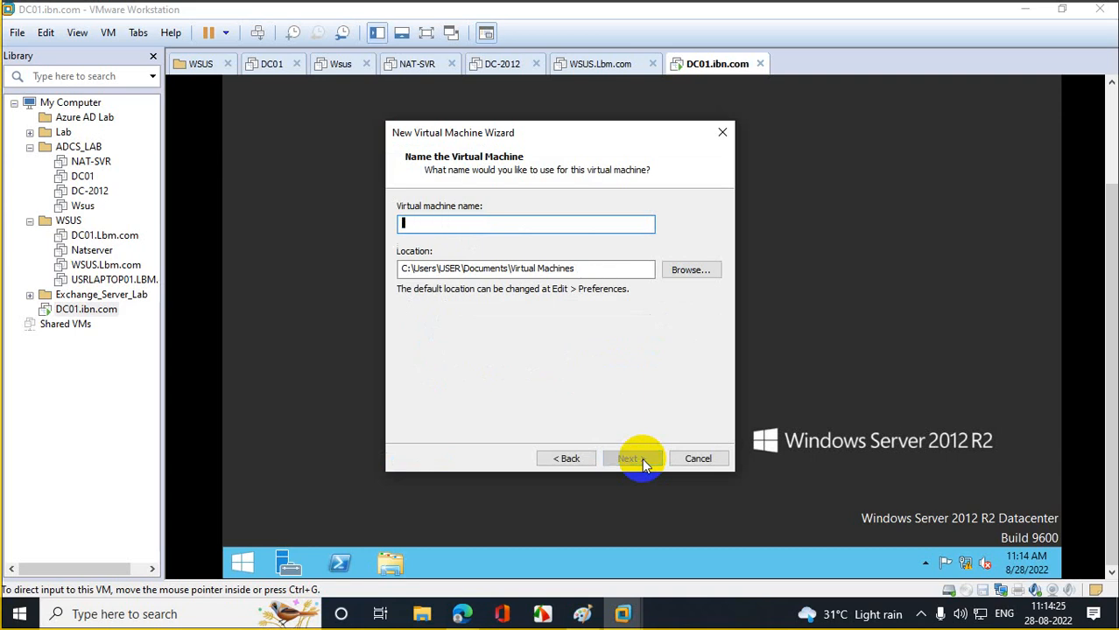
type("Mem")
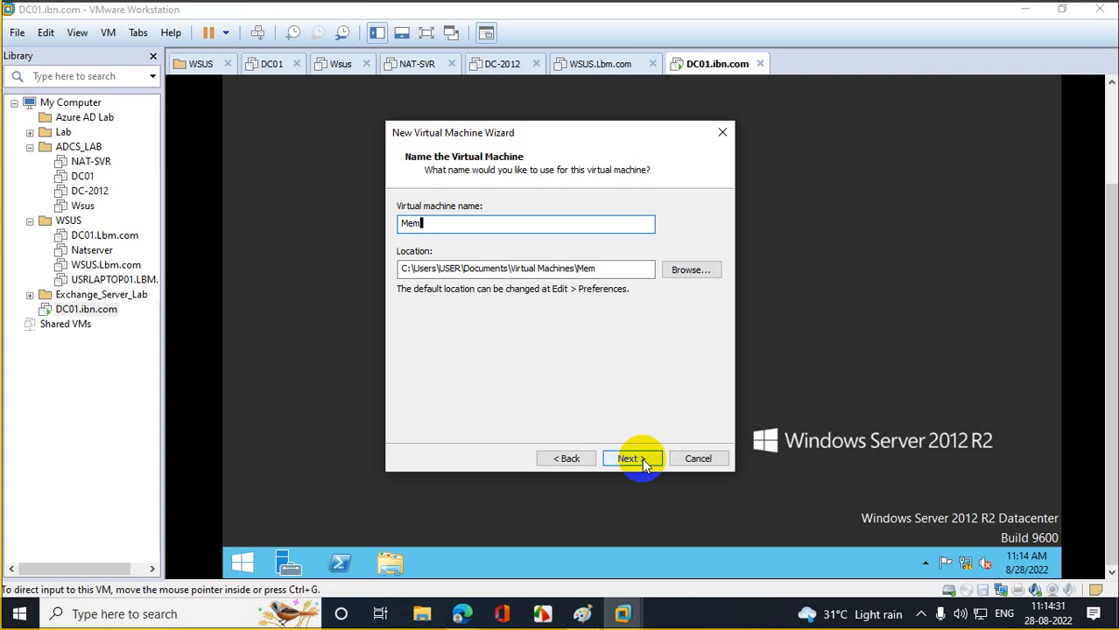
key("BackSpace")
key("BackSpace")
key("BackSpace")
type("membersvr")
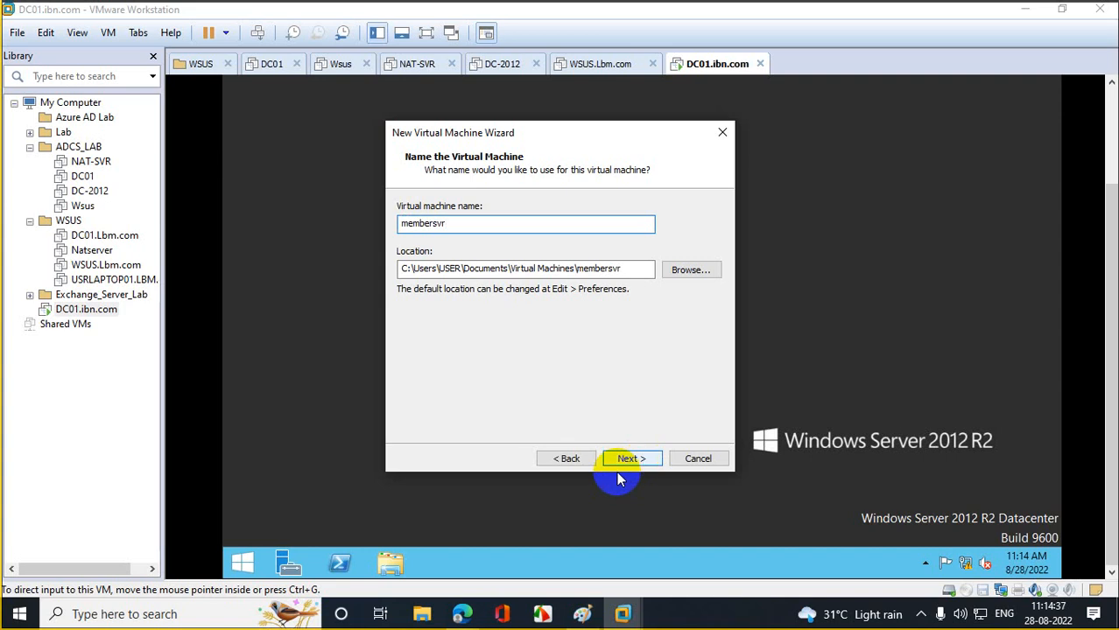
- Change the membersvr storage location to the e: drive
left_click(400, 268)
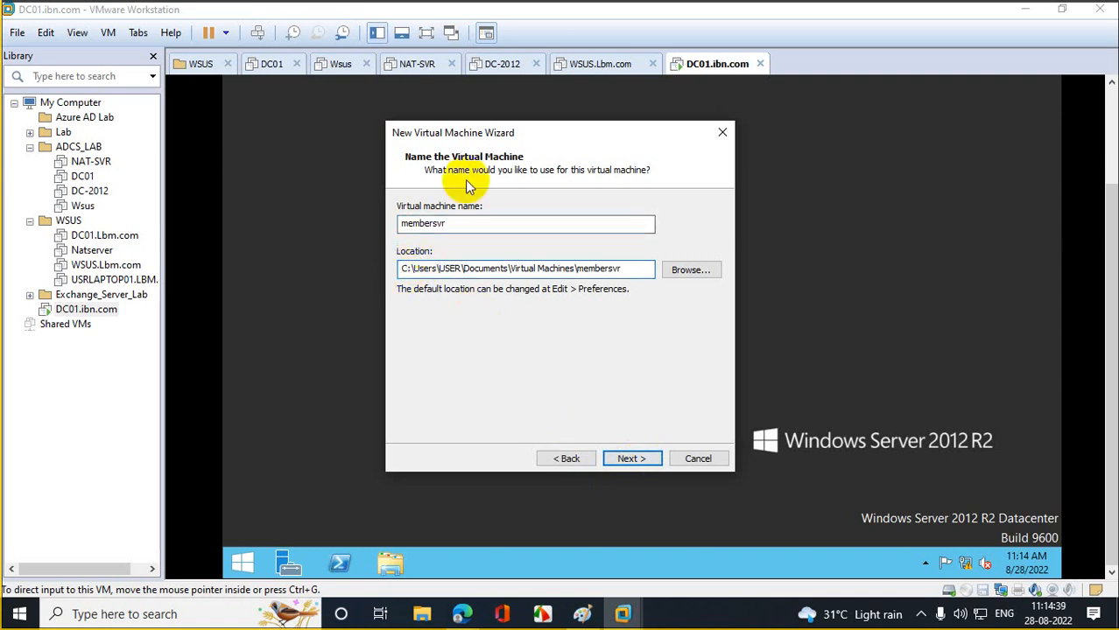
key("Delete")
type("e")
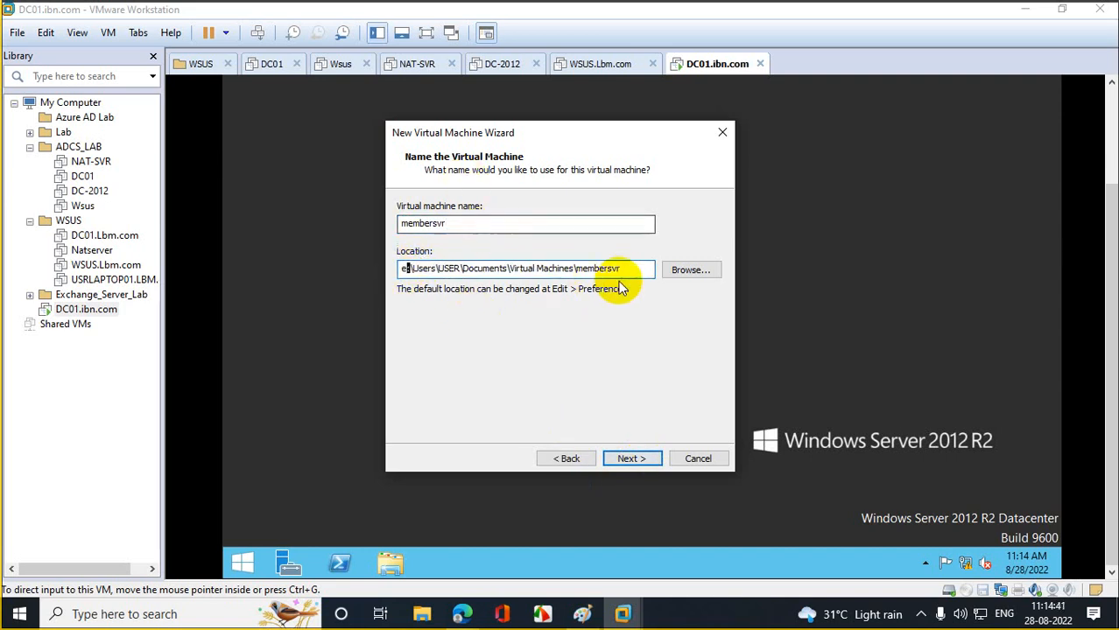
left_click(630, 458)
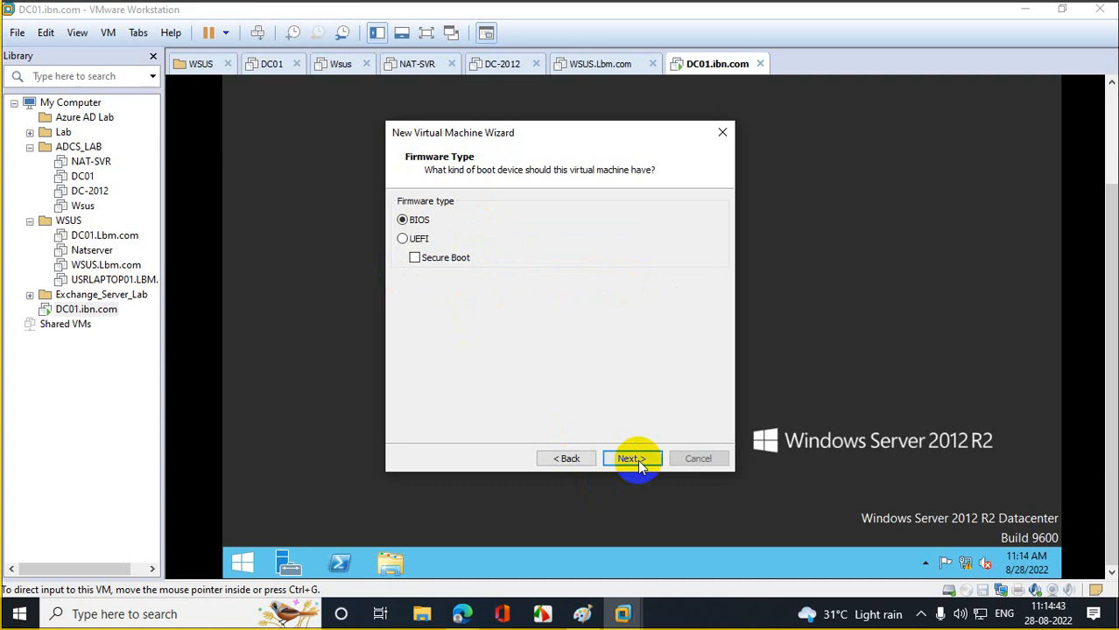
- Keep BIOS firmware and give the VM 2 cores per processor and 4096 MB memory
left_click(632, 459)
left_click(565, 238)
left_click(562, 263)
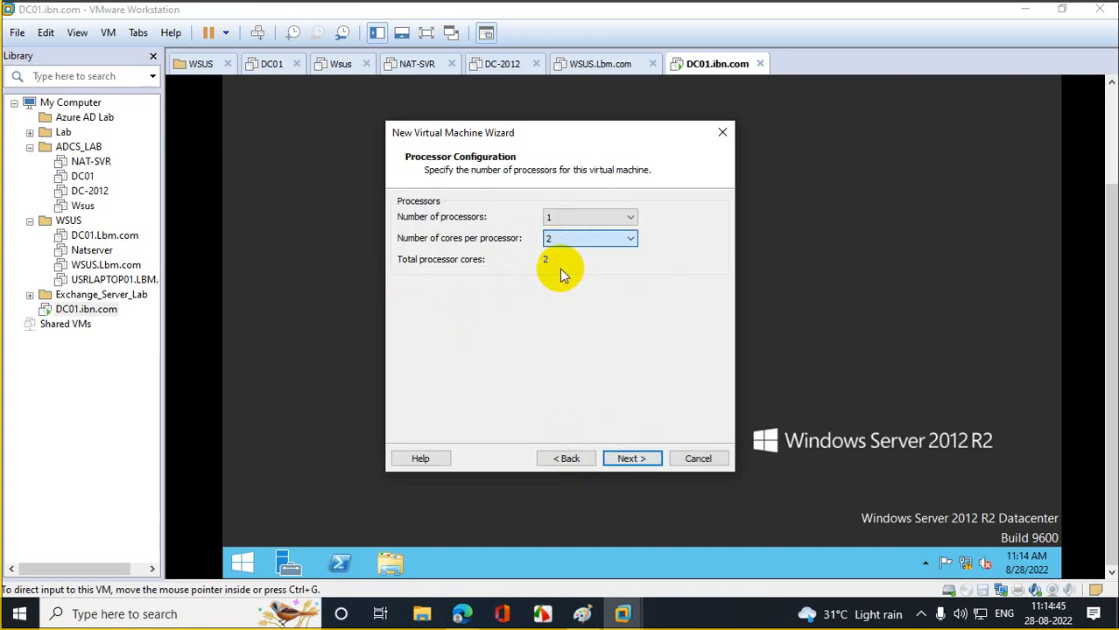
left_click(631, 459)
left_click_drag(444, 292, 443, 284)
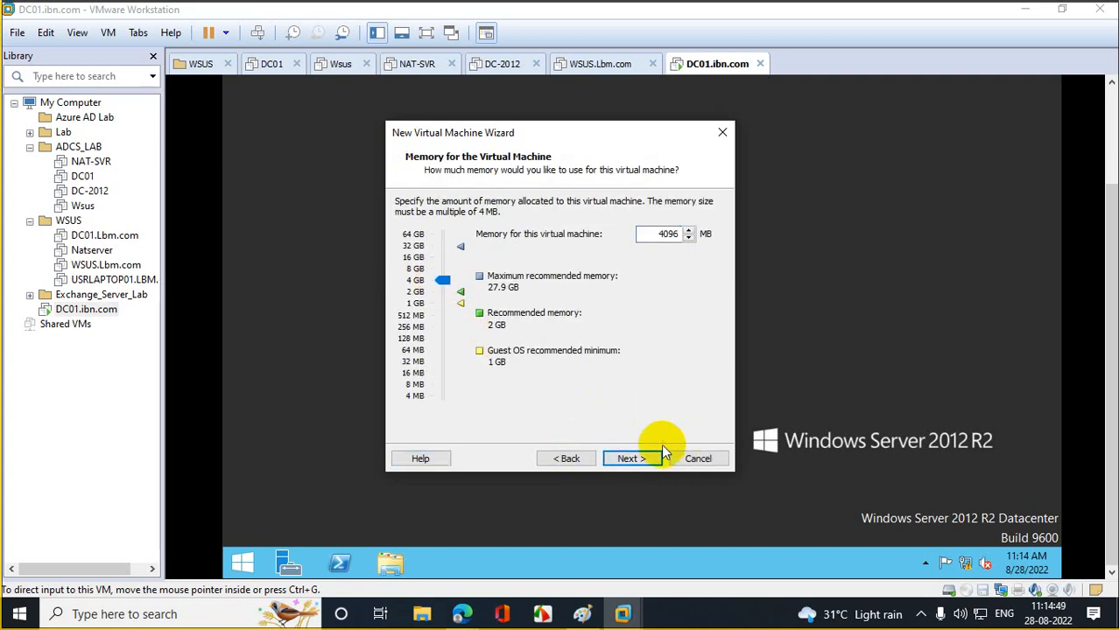
left_click(632, 458)
- Create a new 40 GB virtual disk stored as a single file, then finish and power on membersvr
left_click(634, 458)
left_click(635, 458)
left_click(632, 459)
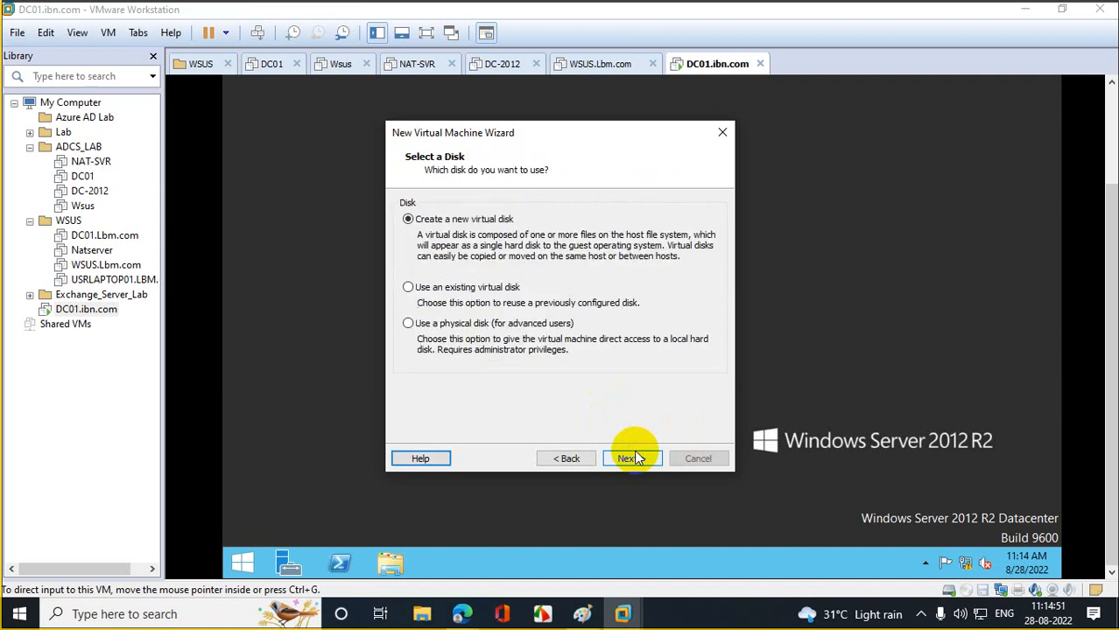
left_click(631, 459)
key("BackSpace")
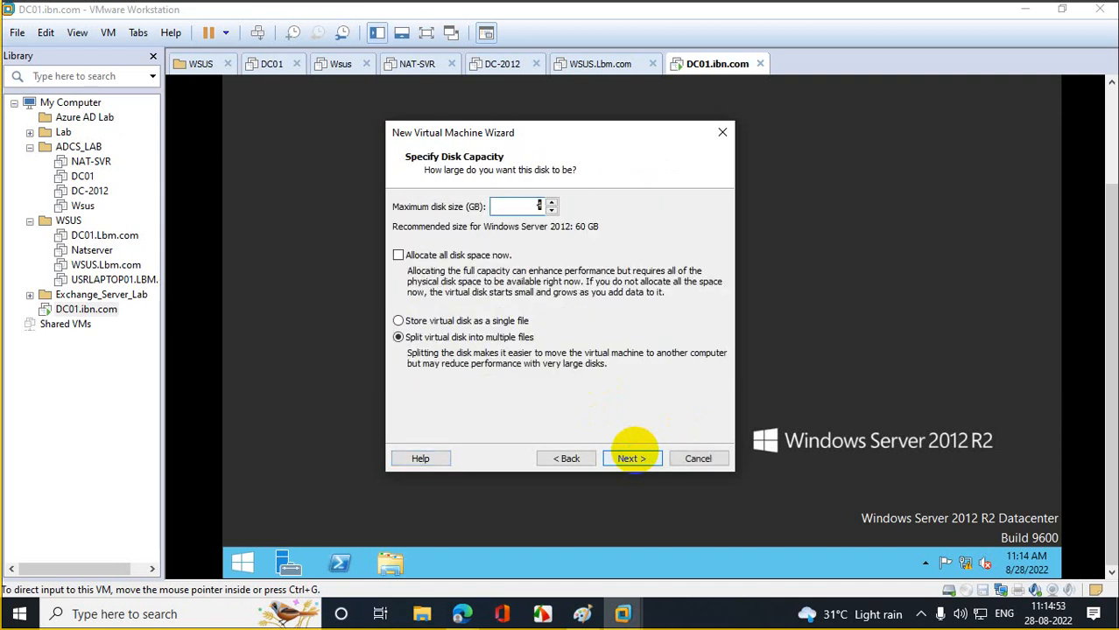
type("40")
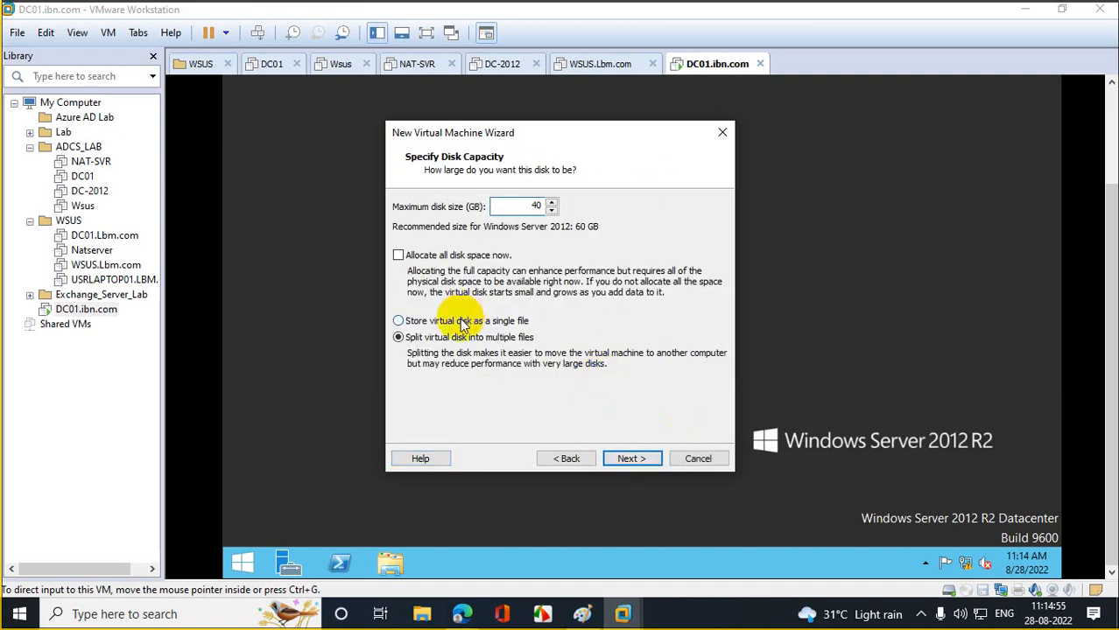
left_click(464, 320)
left_click(641, 459)
left_click(642, 463)
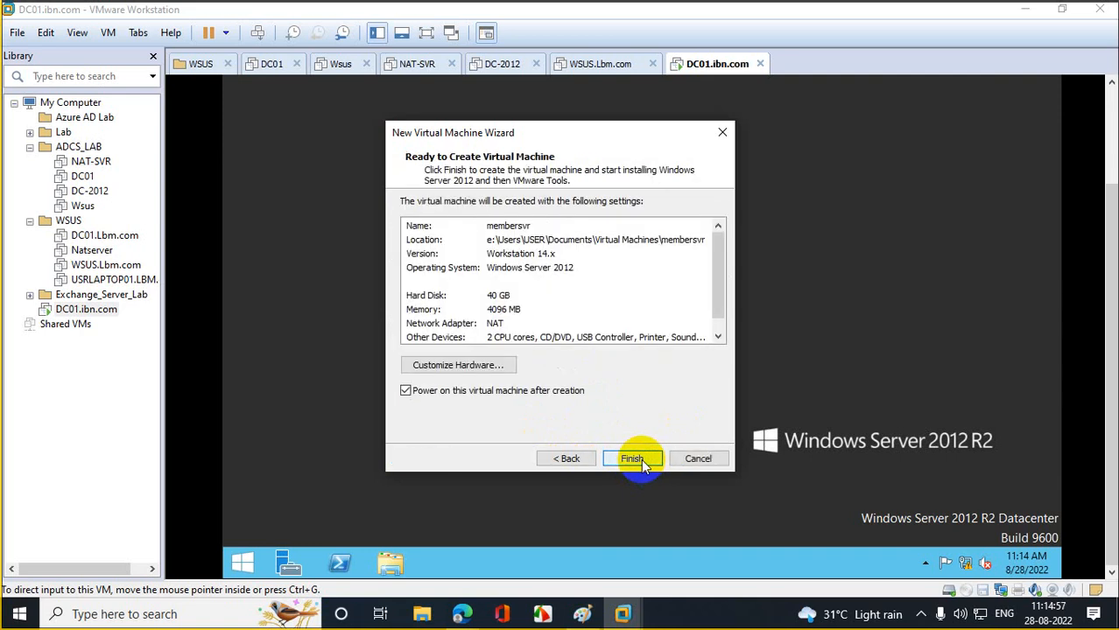
left_click(642, 463)
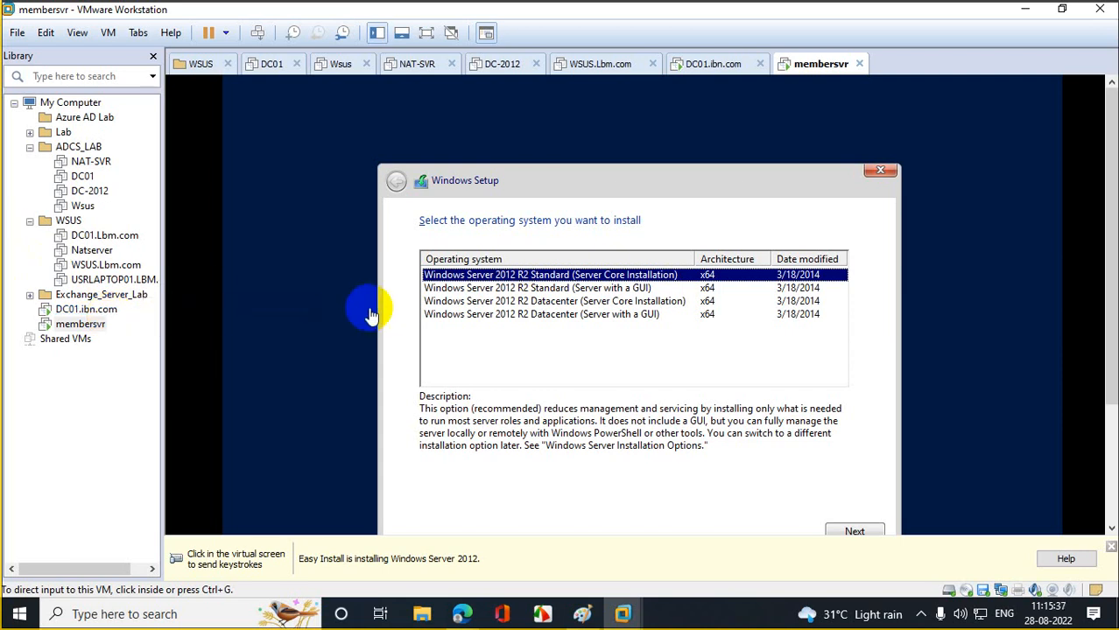
- Install Windows Server 2012 R2 Standard (Server with a GUI) and dismiss the Easy Install notice
left_click(546, 292)
left_click(549, 295)
left_click(856, 531)
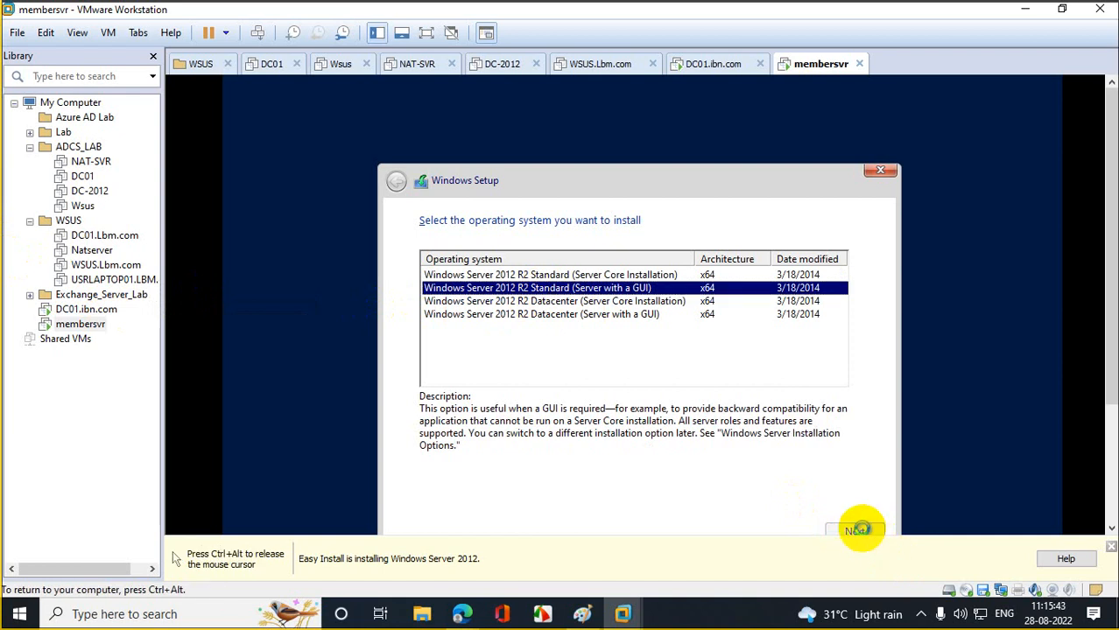
left_click(1110, 547)
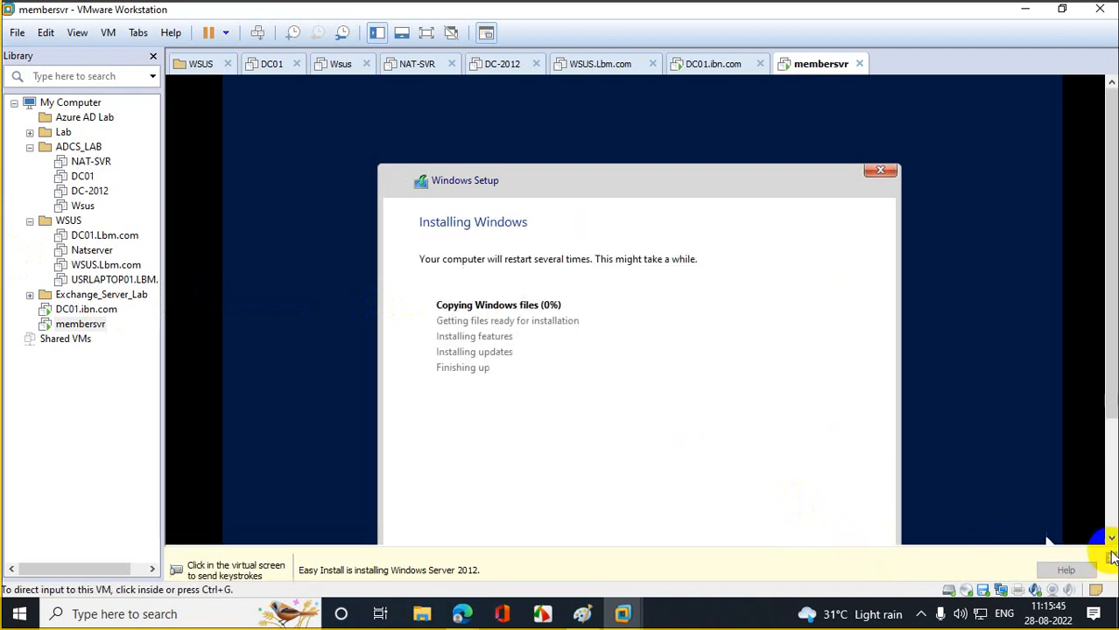
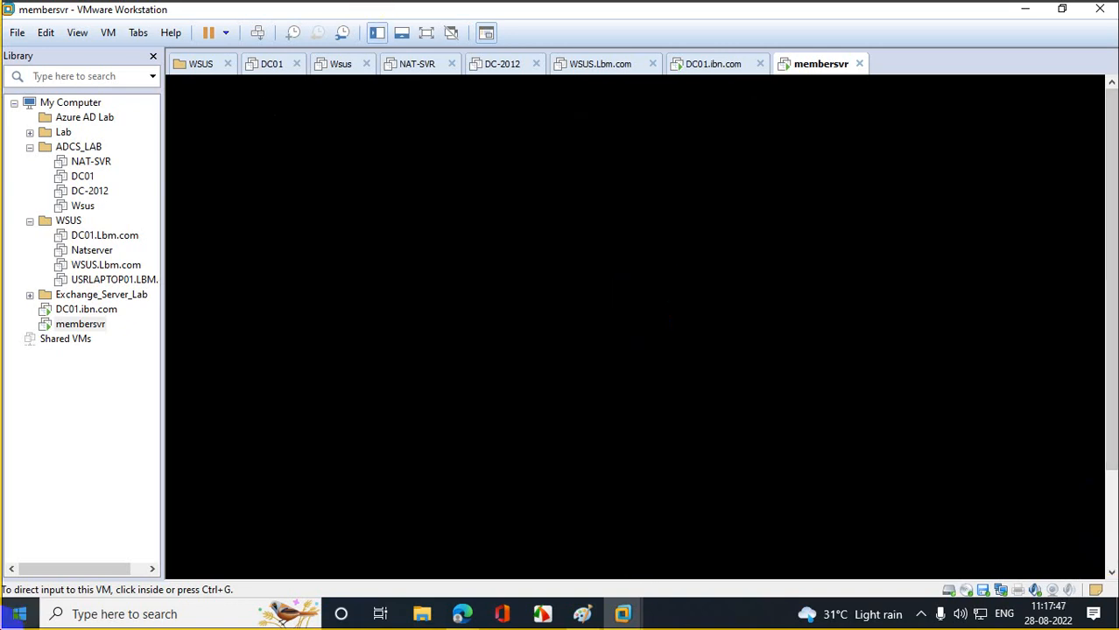
- On DC01, launch DNS Manager and expand the ibm.com forward lookup zone
left_click(96, 313)
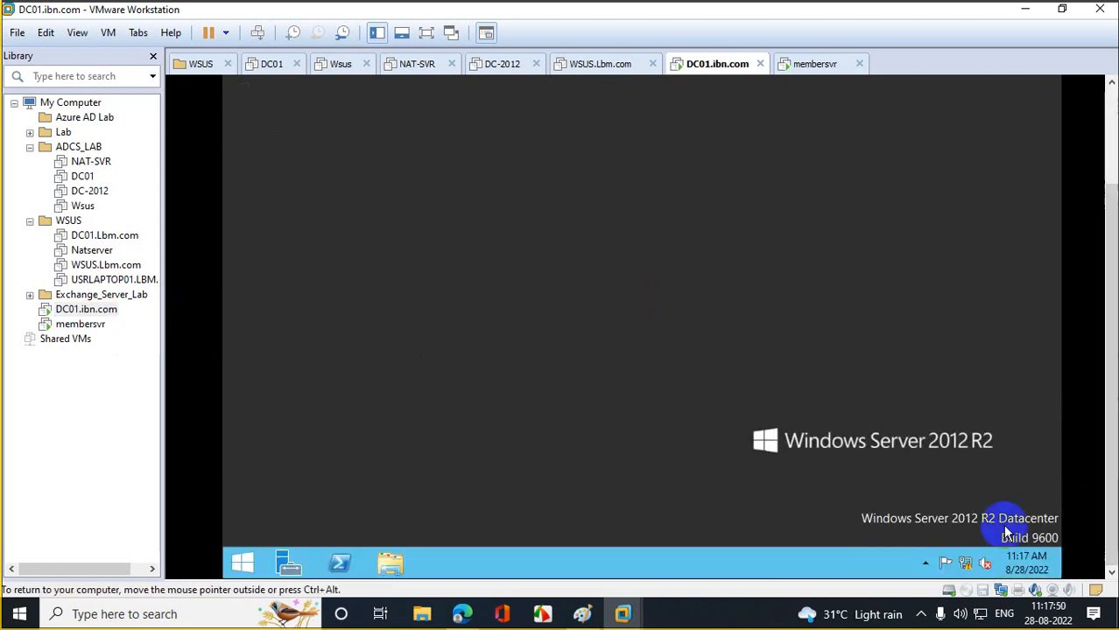
right_click(243, 561)
left_click(280, 503)
left_click(361, 512)
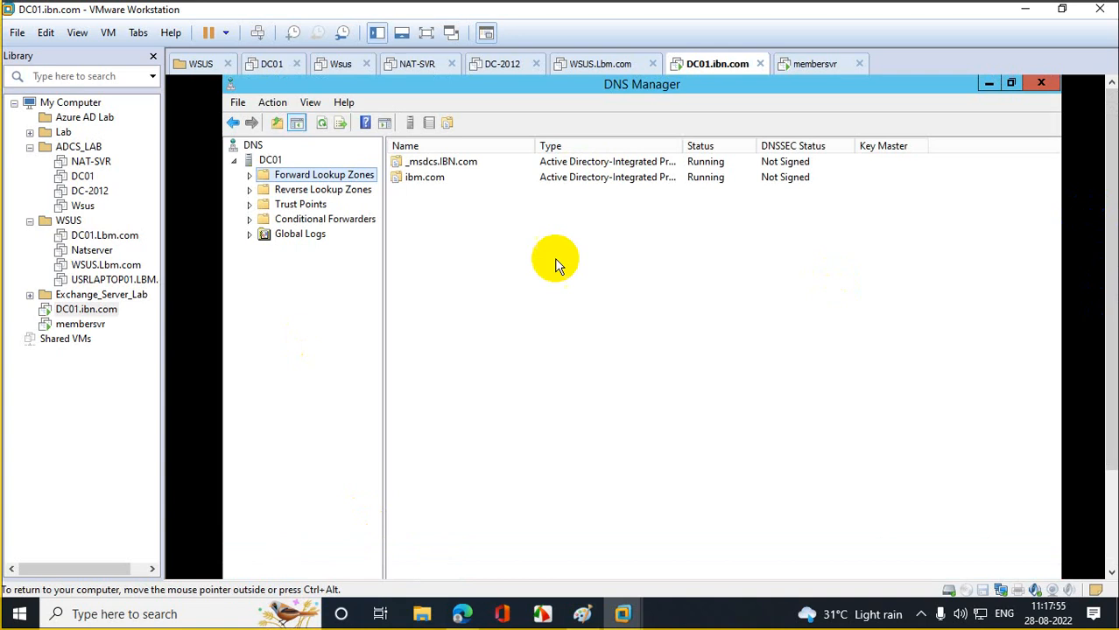
left_click(267, 190)
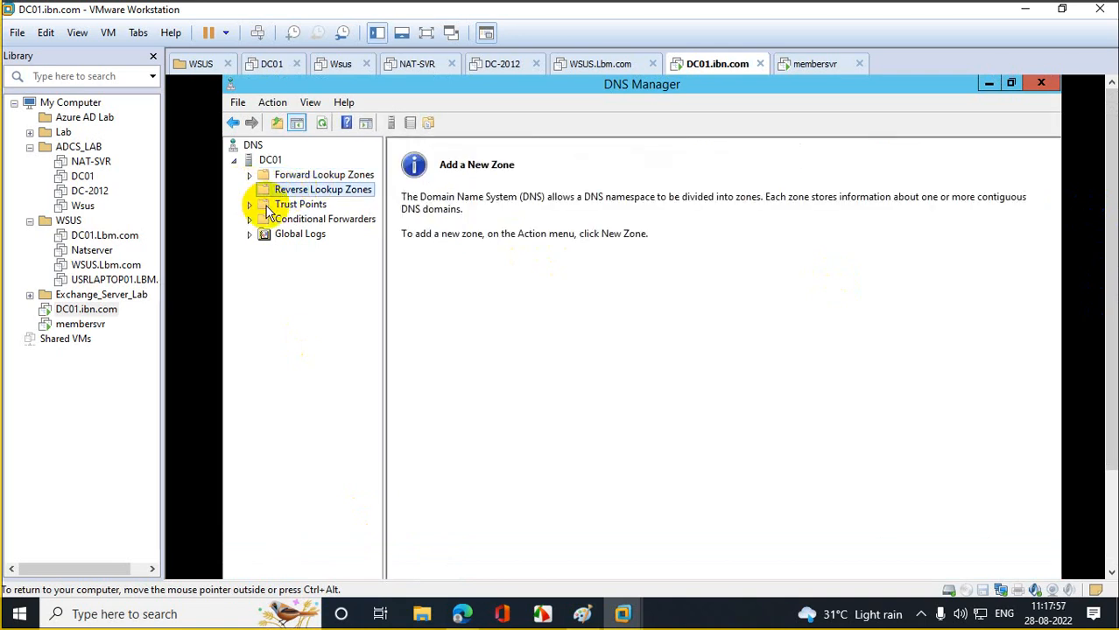
left_click(249, 176)
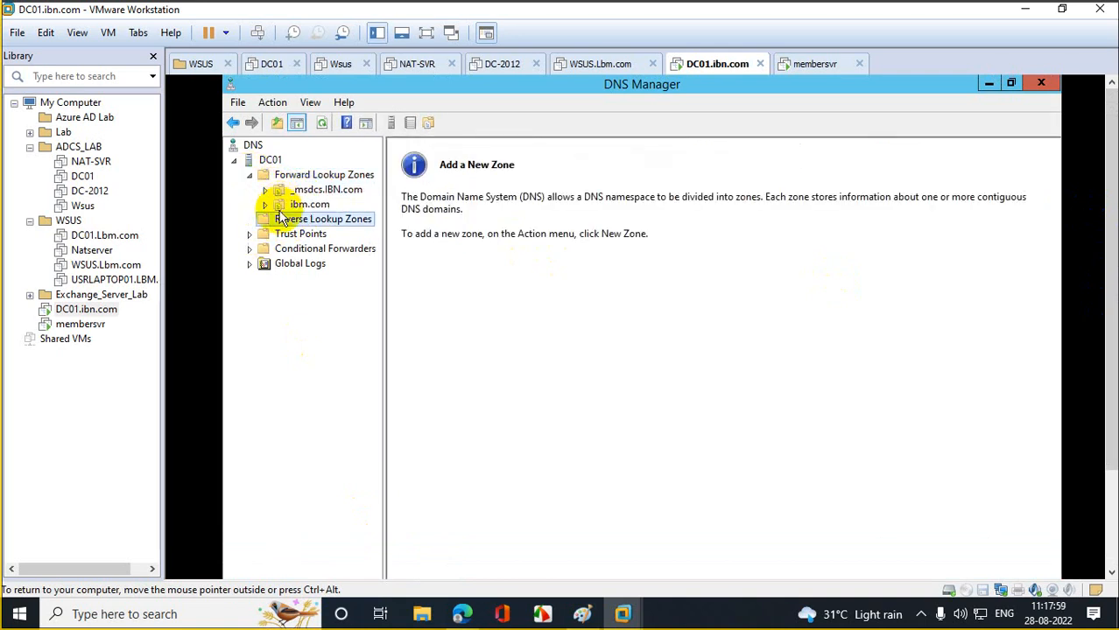
double_click(268, 206)
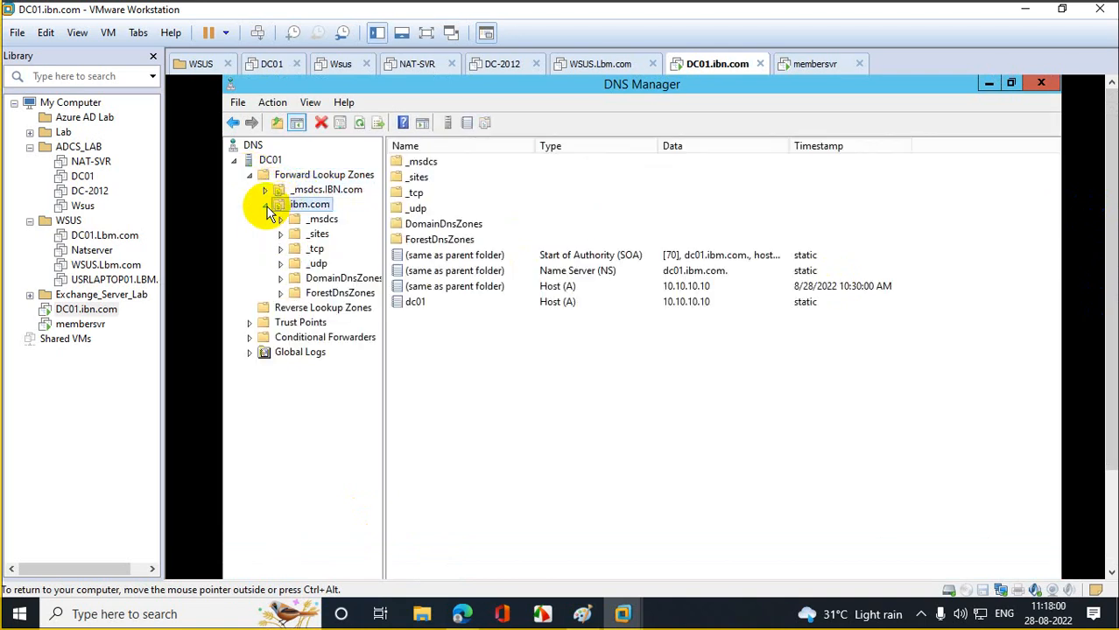
left_click(326, 220)
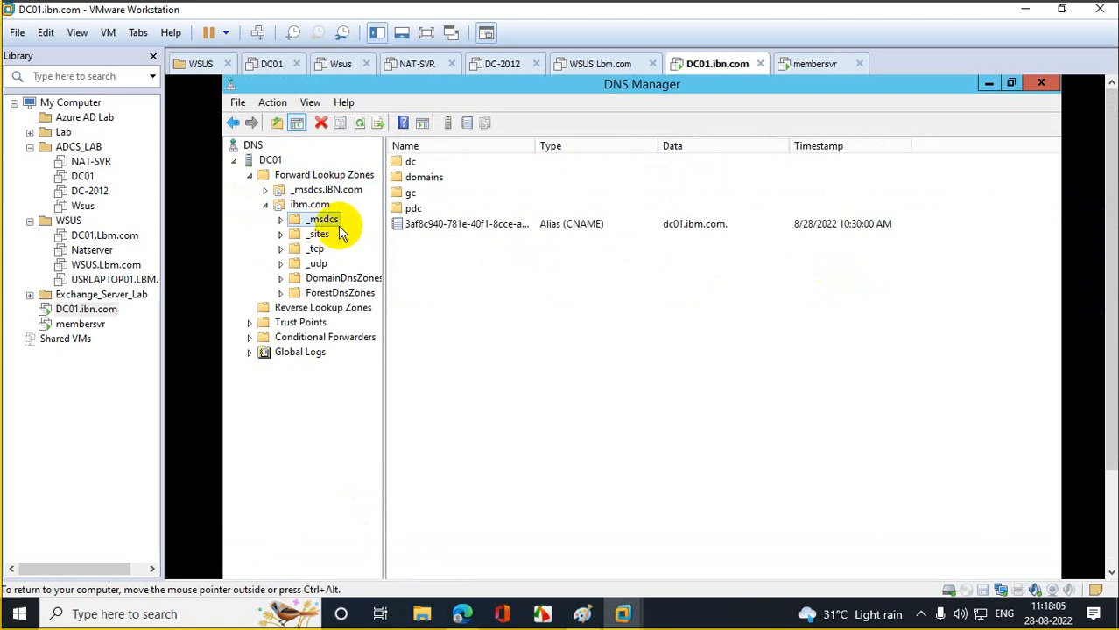
- Delete the _msdcs.IBN.com zone, also removing it from Active Directory
left_click(327, 193)
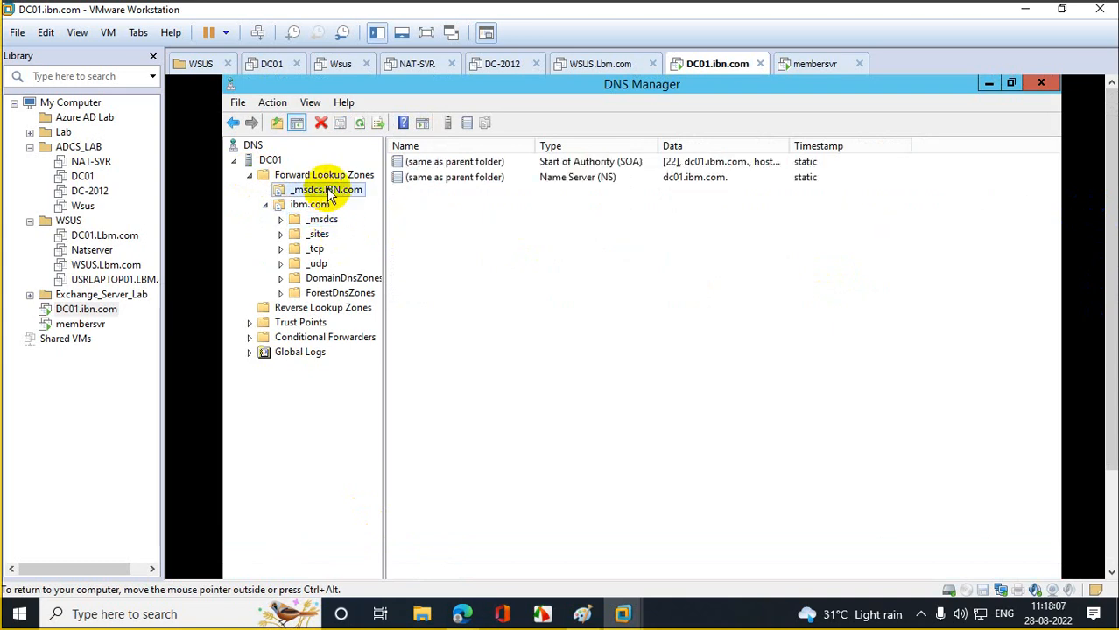
right_click(328, 192)
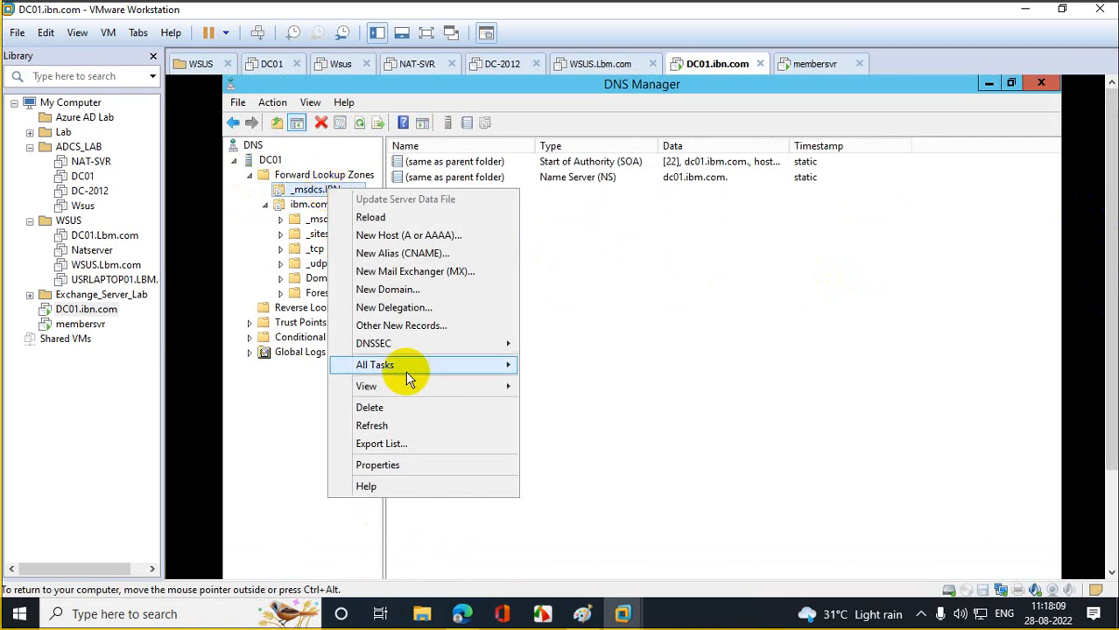
left_click(394, 405)
left_click(710, 443)
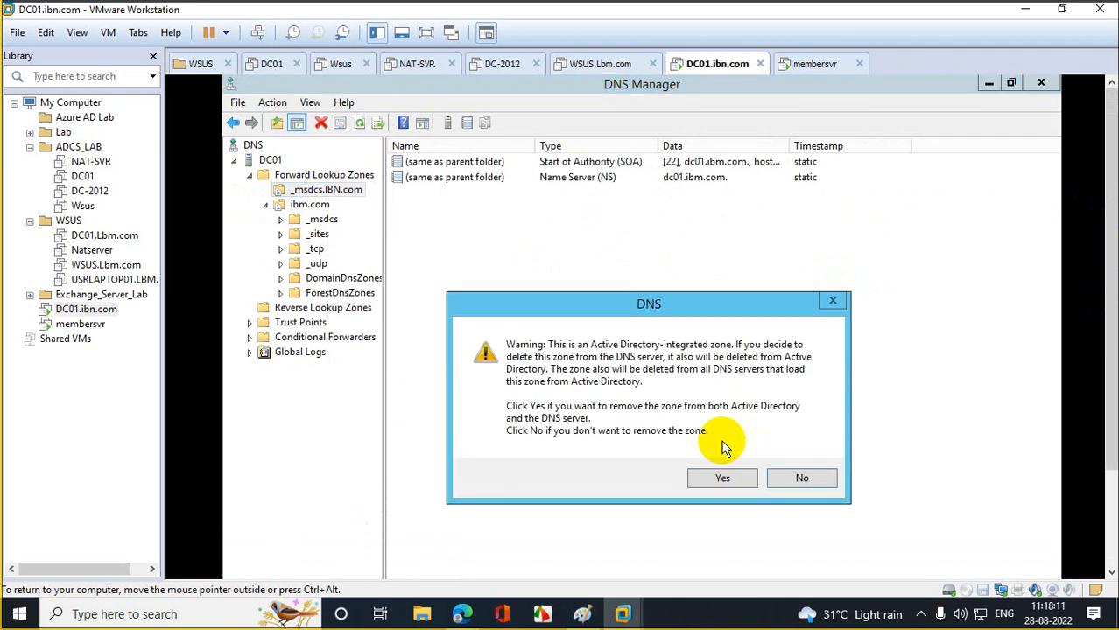
left_click(719, 471)
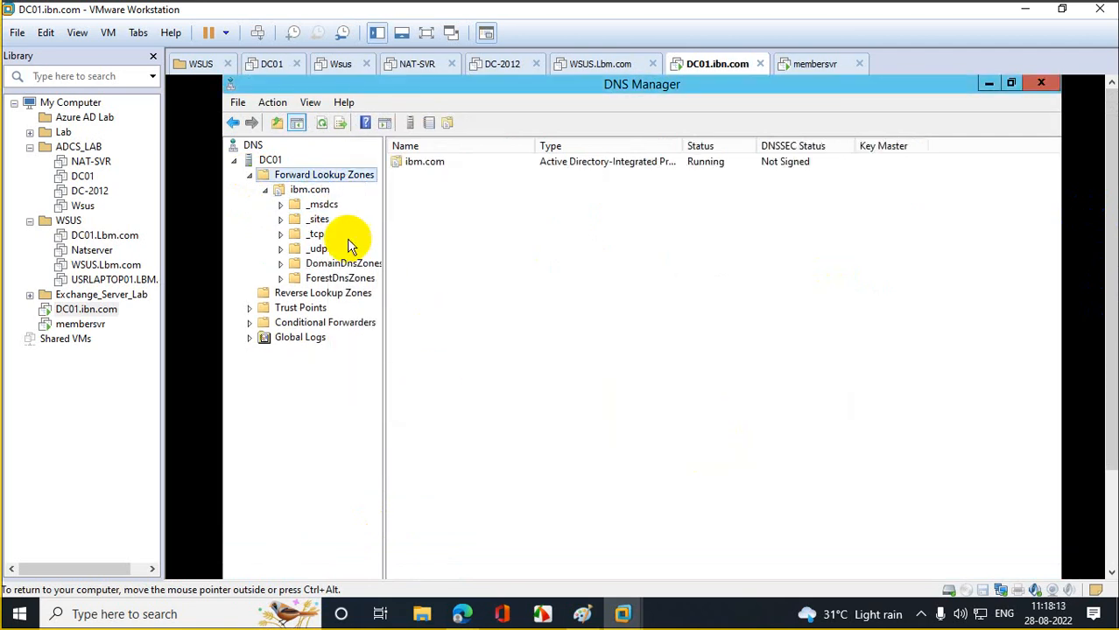
- Browse ibm.com's _msdcs, _sites and DomainDnsZones records, then switch to the membersvr VM
left_click(323, 206)
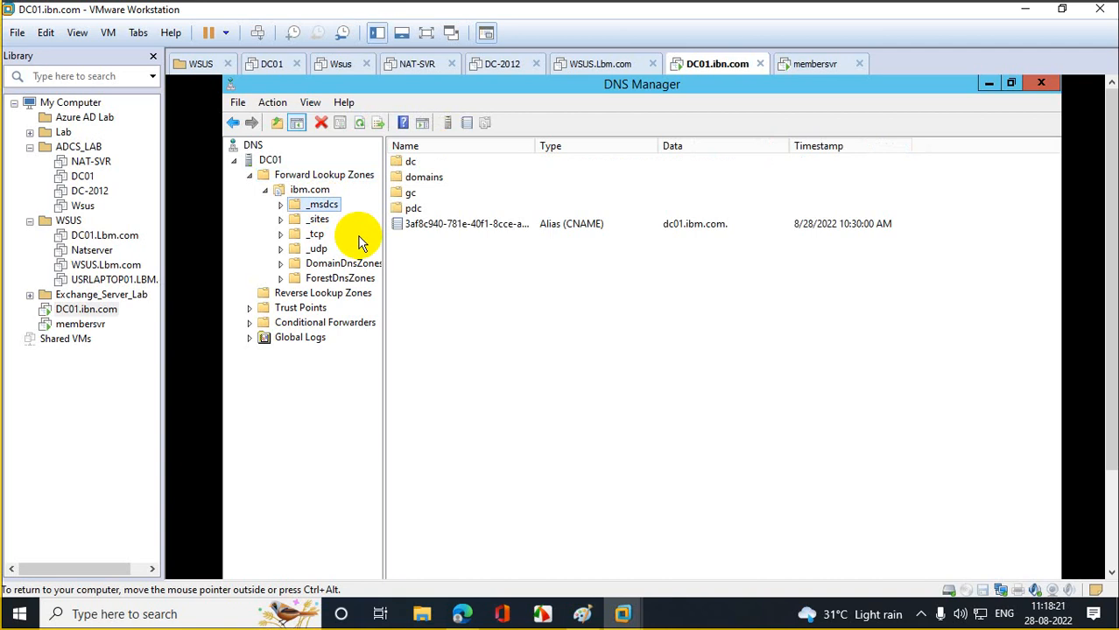
left_click(317, 219)
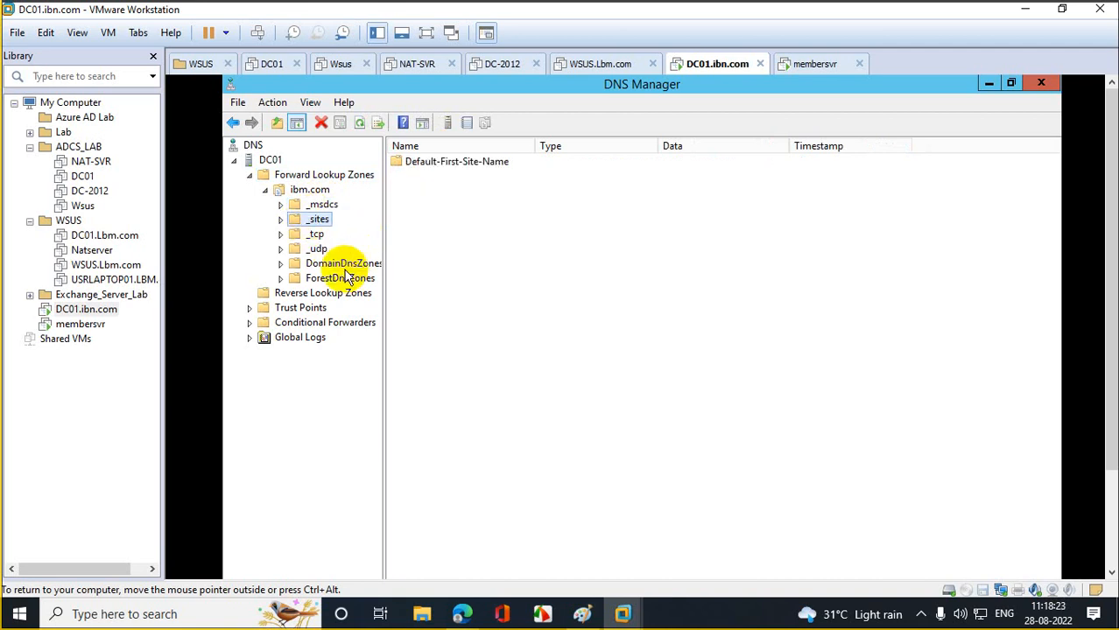
left_click(344, 265)
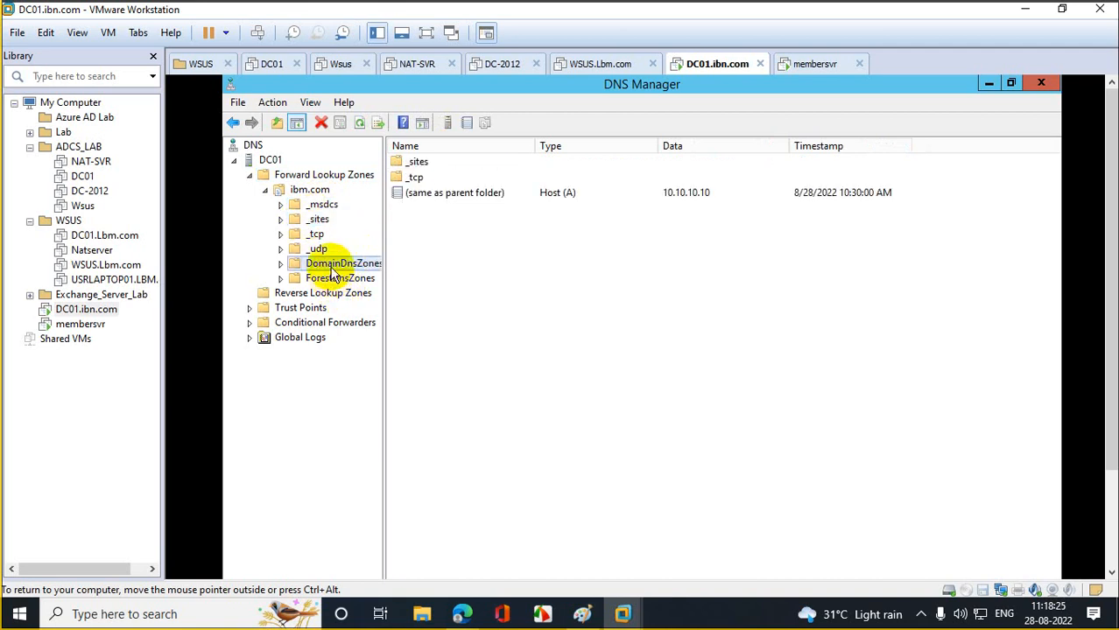
left_click(312, 190)
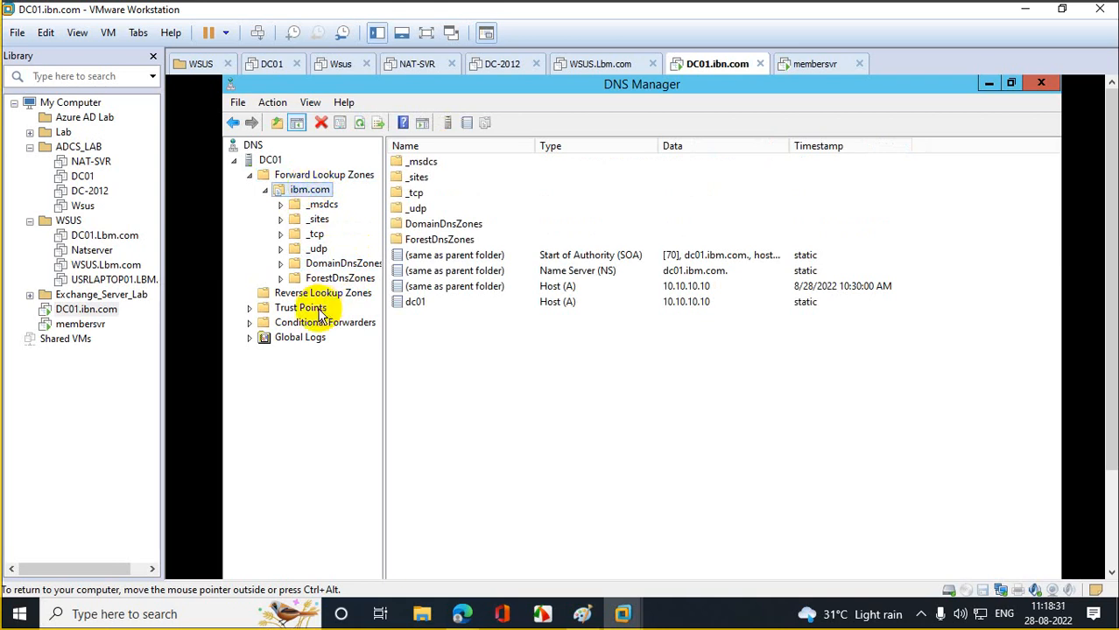
left_click(81, 324)
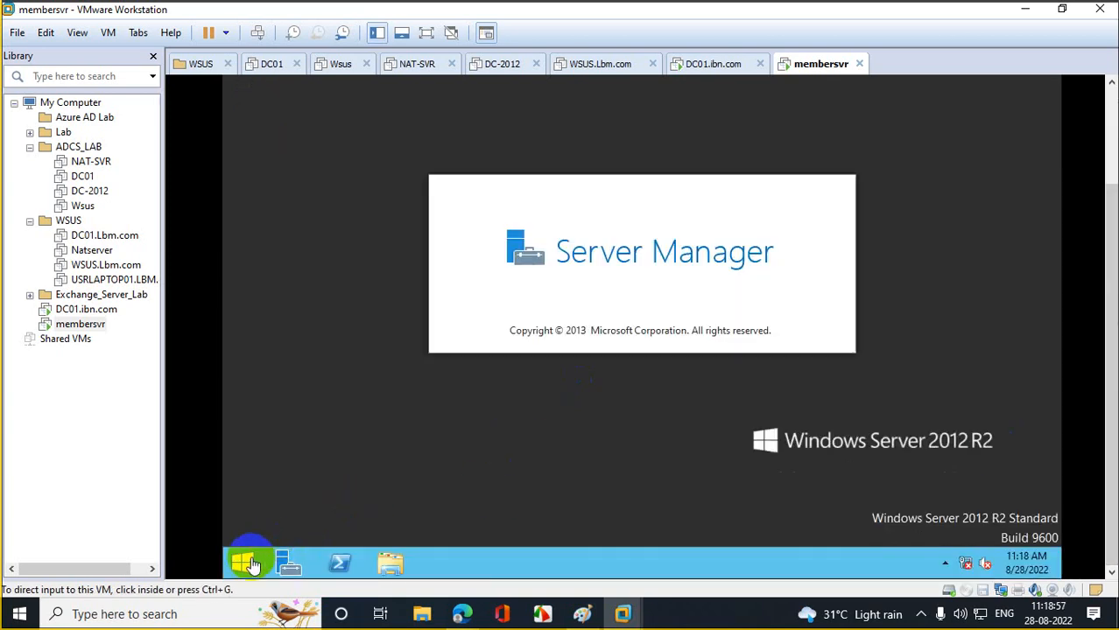
- Open the computer name change dialog from This PC's system properties on membersvr
left_click(250, 560)
right_click(367, 265)
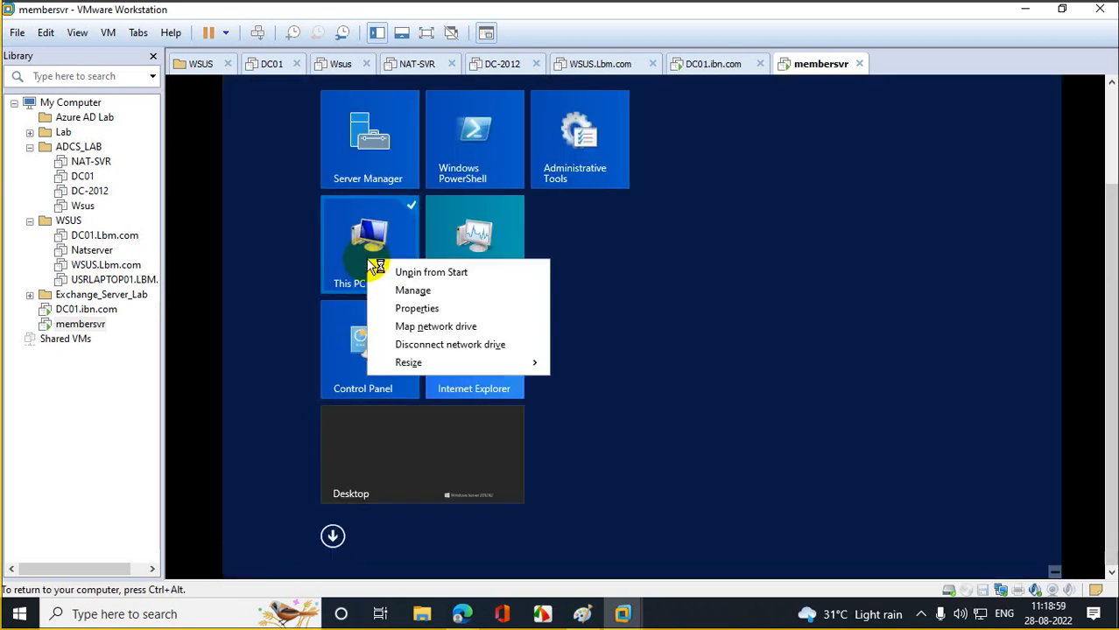
left_click(412, 293)
left_click(394, 156)
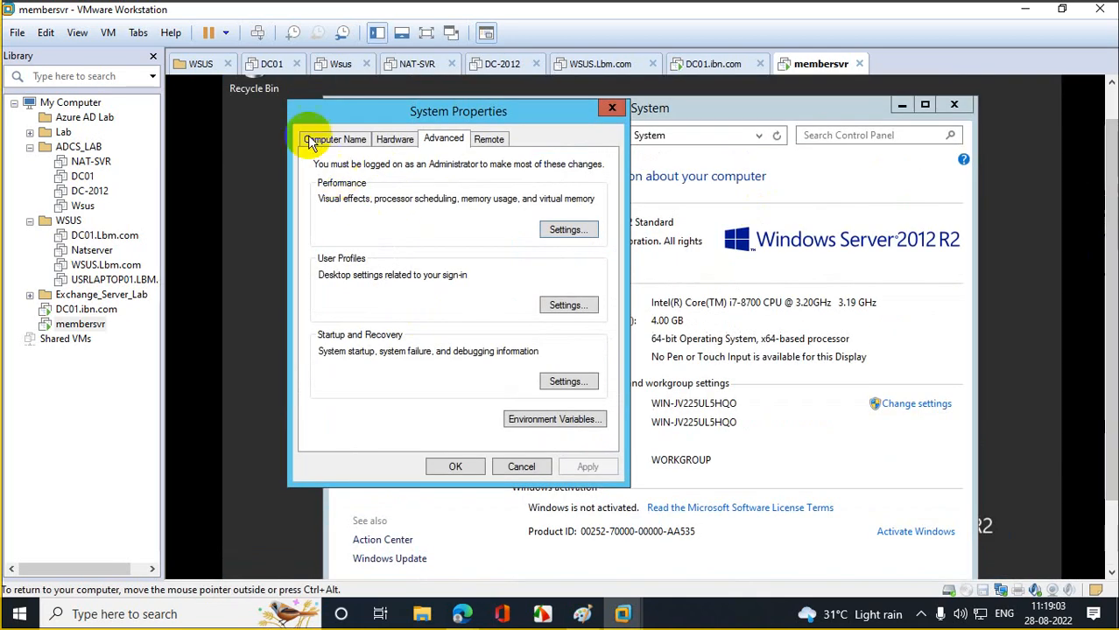
left_click(341, 140)
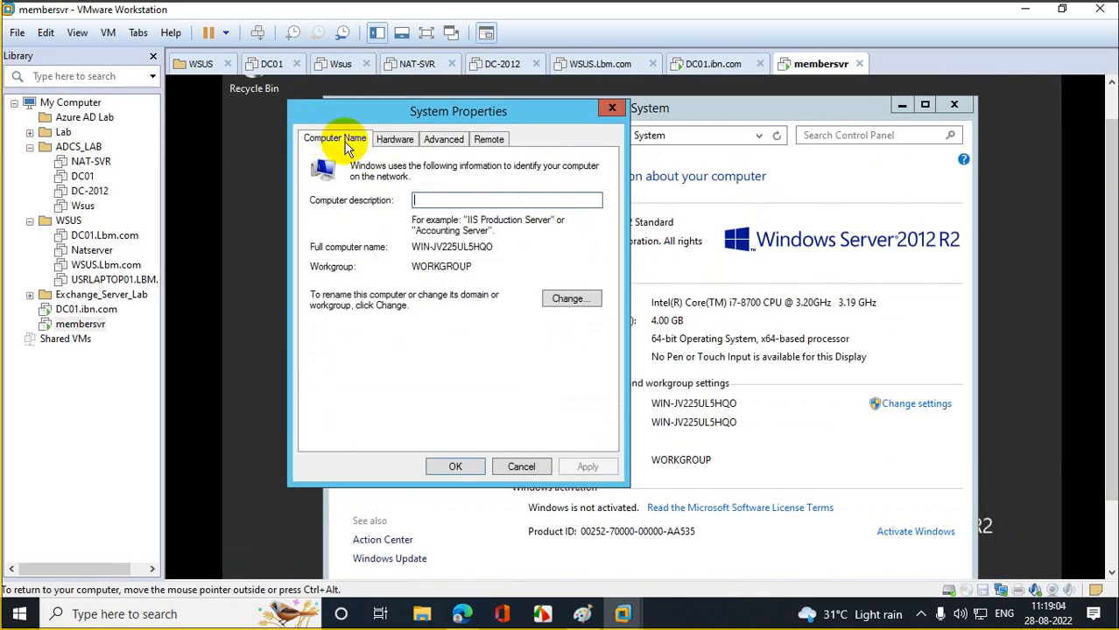
left_click(551, 298)
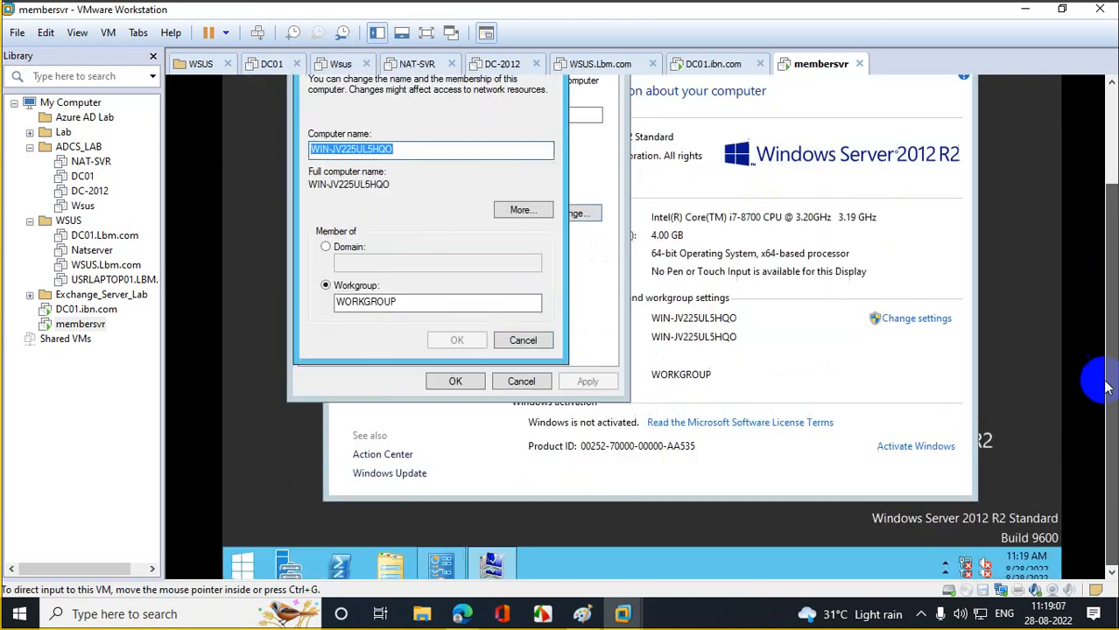
- Run ncpa.cpl to open the Network Connections window
right_click(243, 562)
left_click(298, 505)
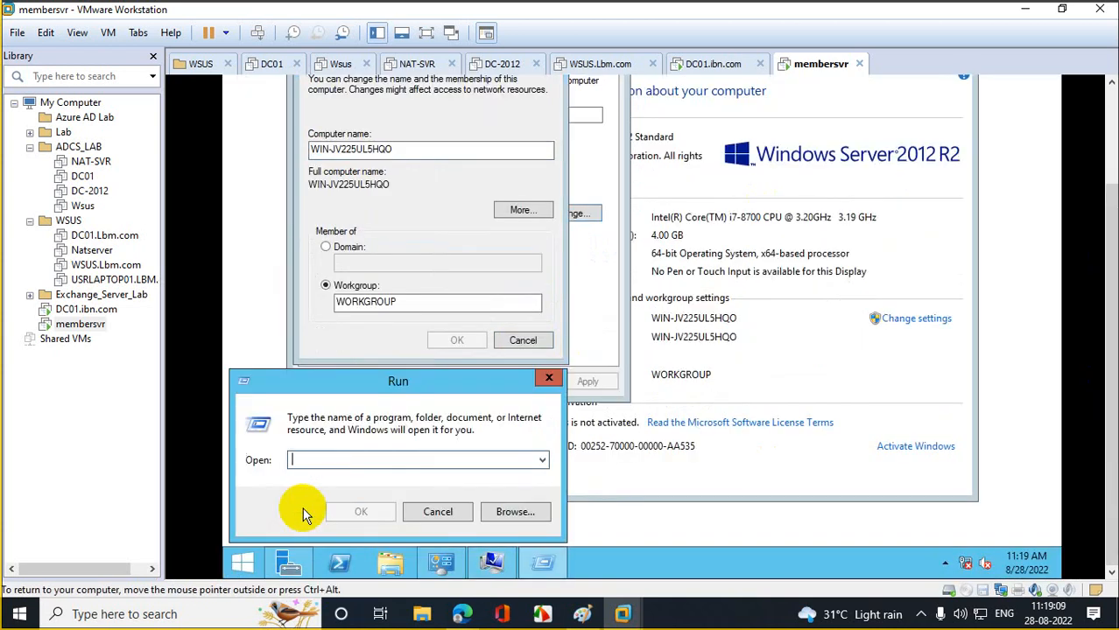
type("ncpa.cpl")
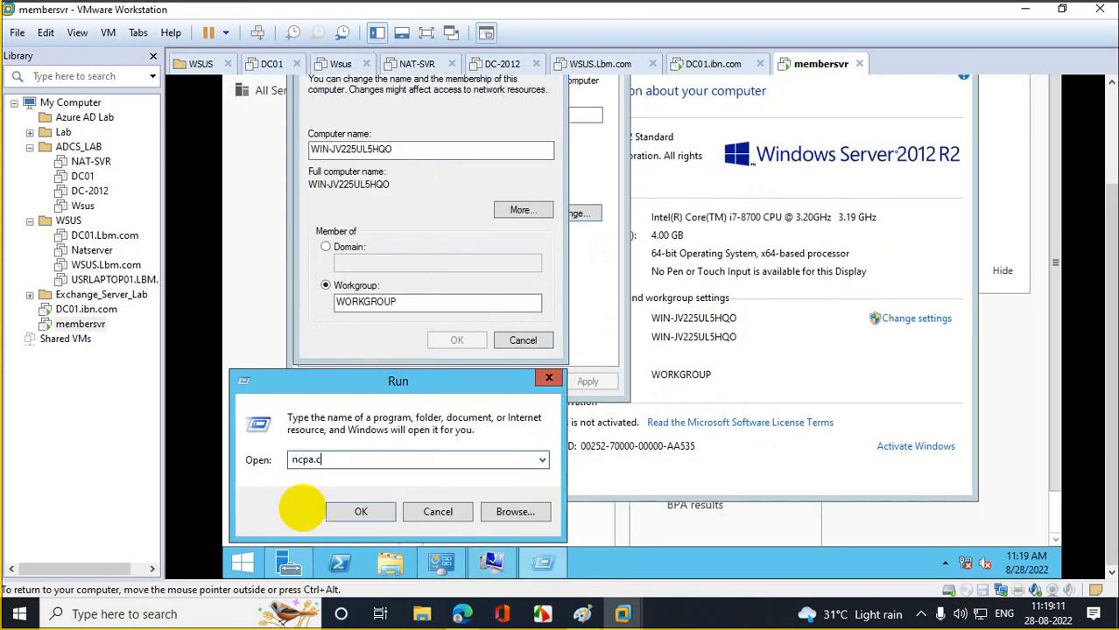
key("Return")
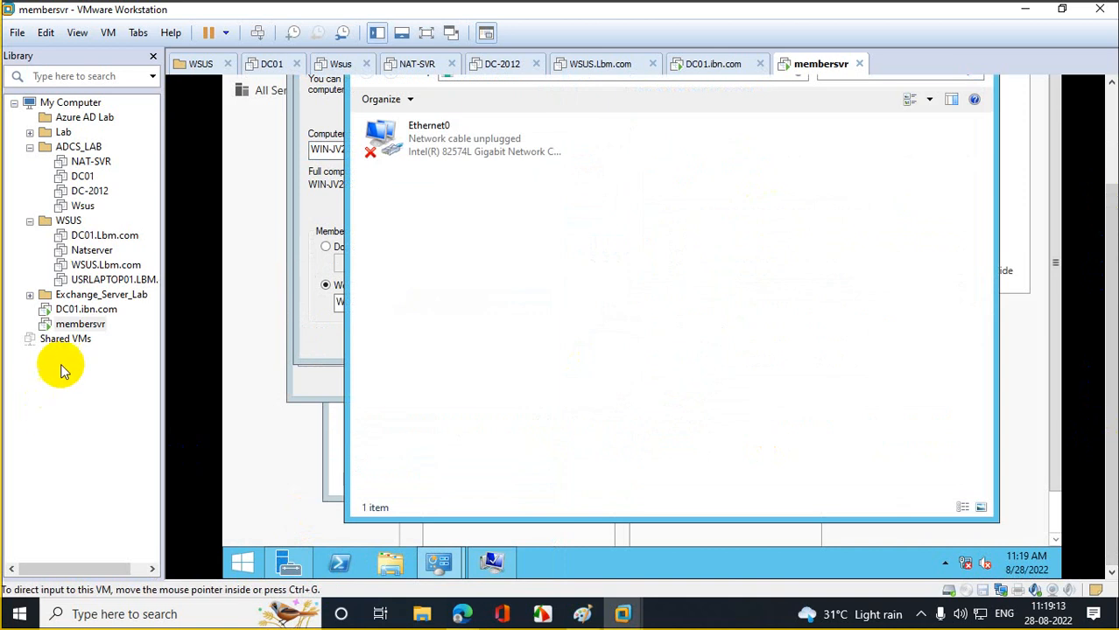
- Set membersvr's network adapter to the Custom VMnet0 network in the VM settings
right_click(83, 324)
left_click(155, 309)
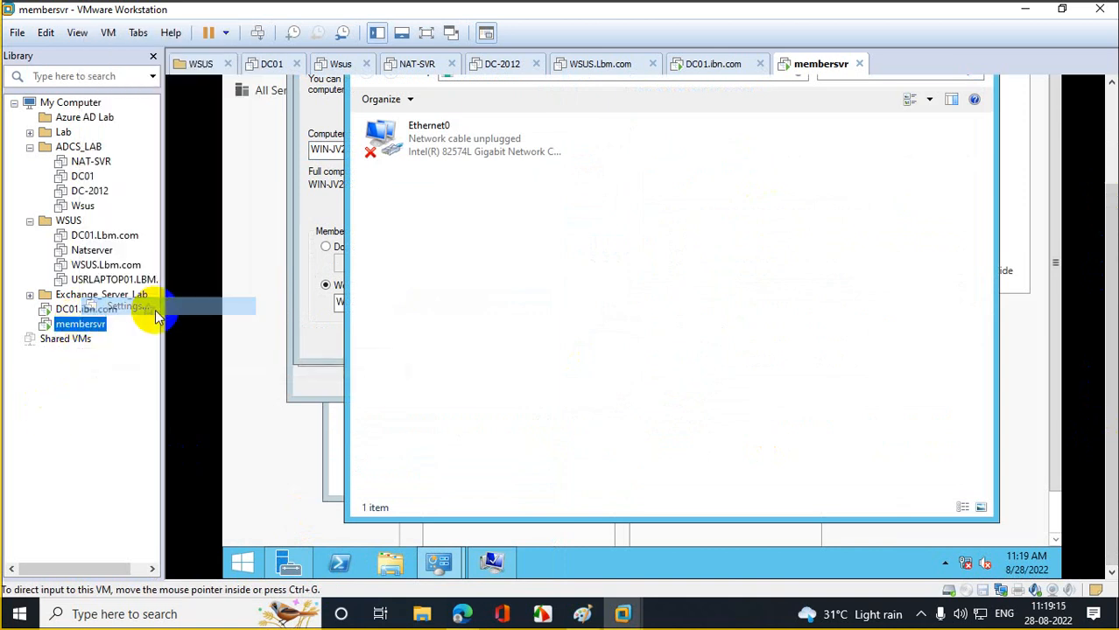
left_click(348, 183)
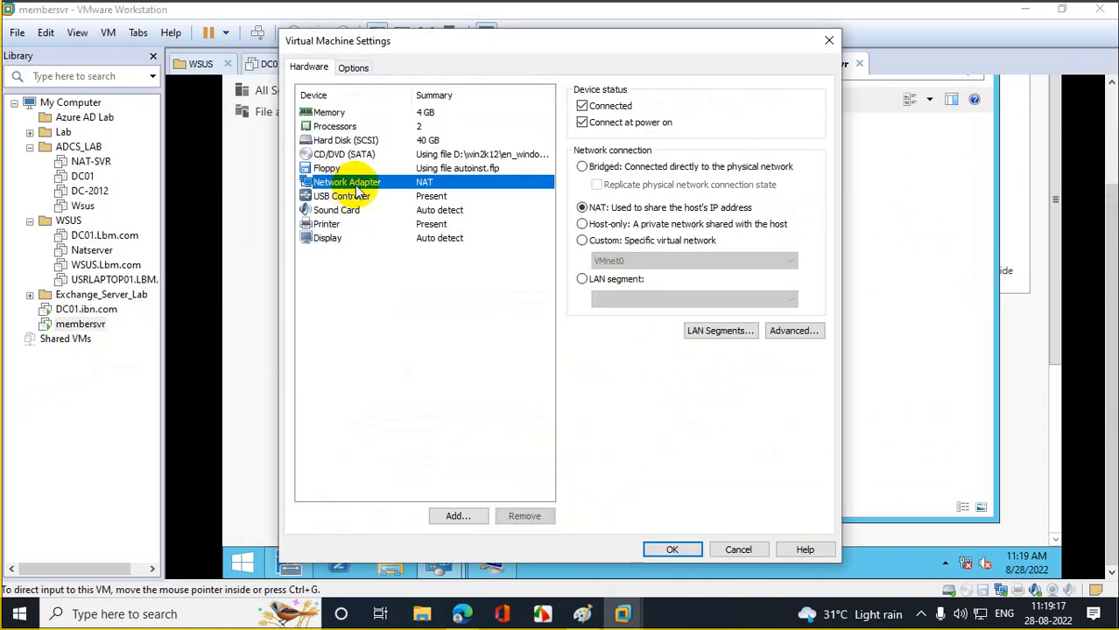
left_click(583, 241)
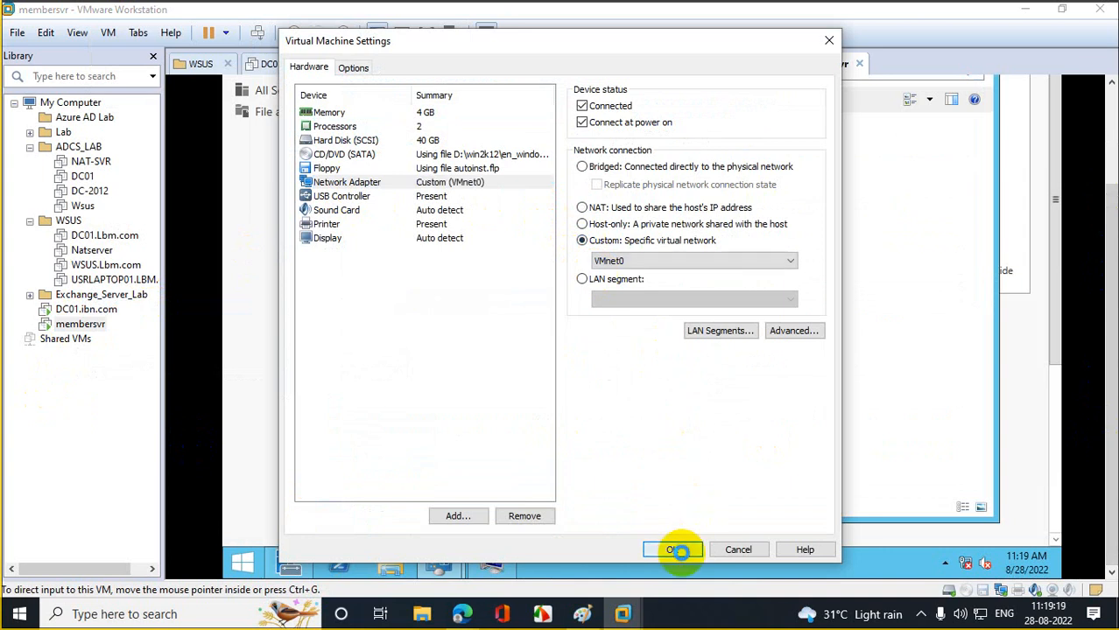
left_click(672, 550)
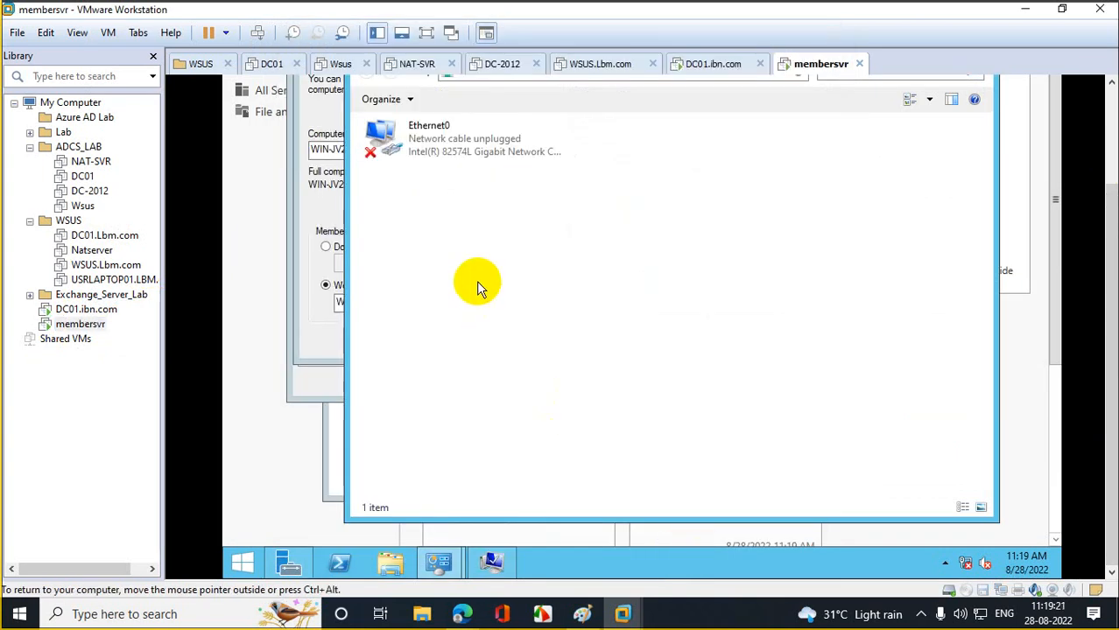
- Refresh Network Connections until Ethernet0 no longer shows as unplugged
right_click(414, 229)
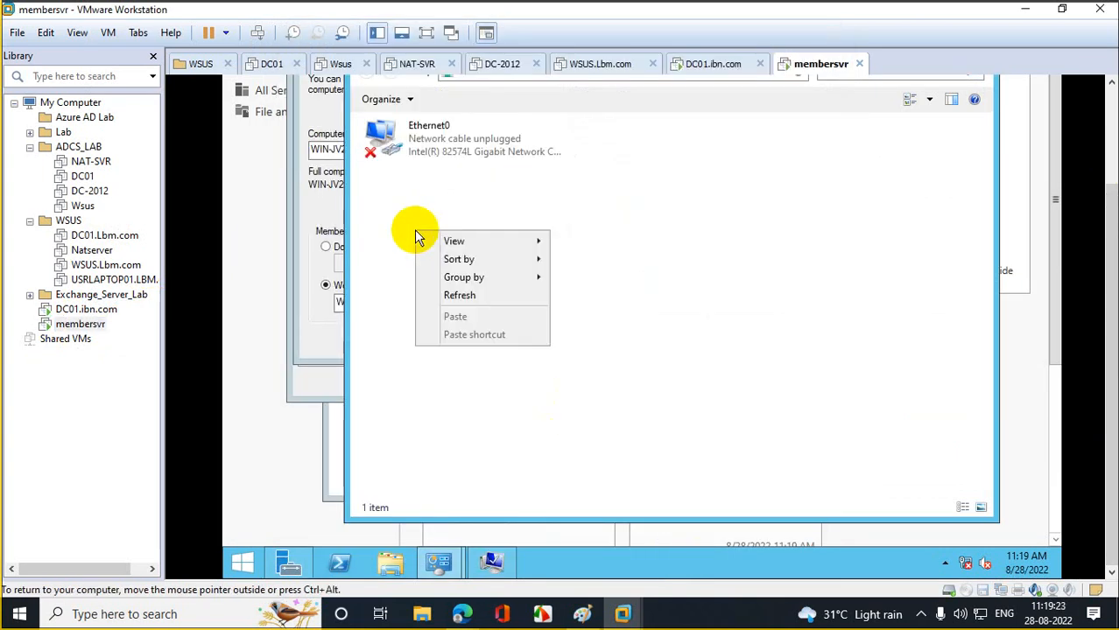
left_click(522, 294)
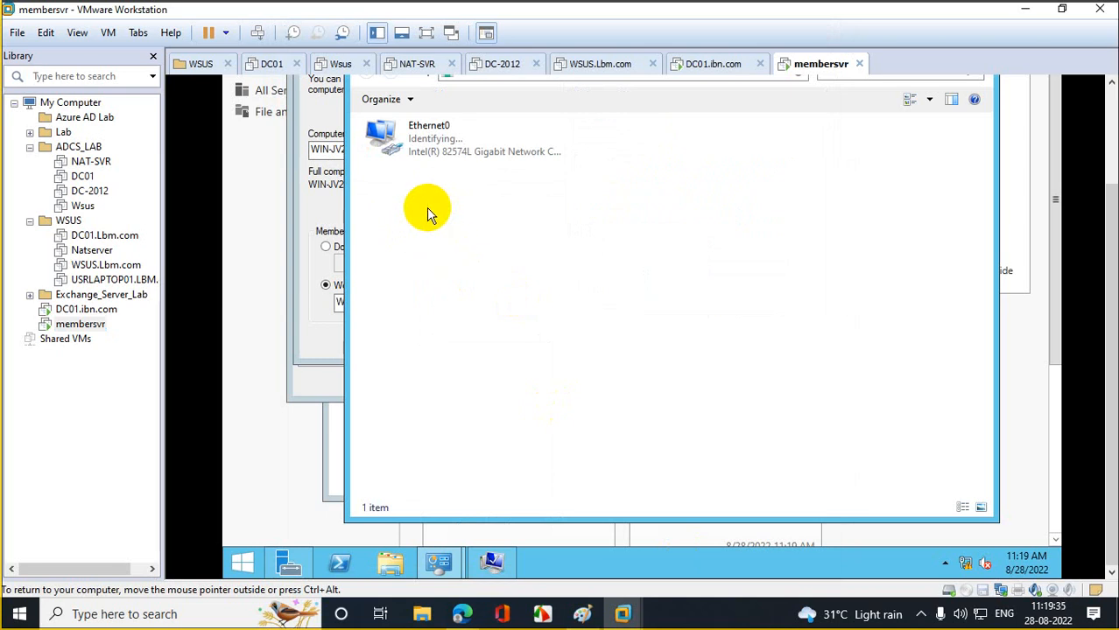
right_click(428, 212)
left_click(473, 276)
right_click(435, 224)
left_click(492, 287)
right_click(419, 240)
left_click(474, 302)
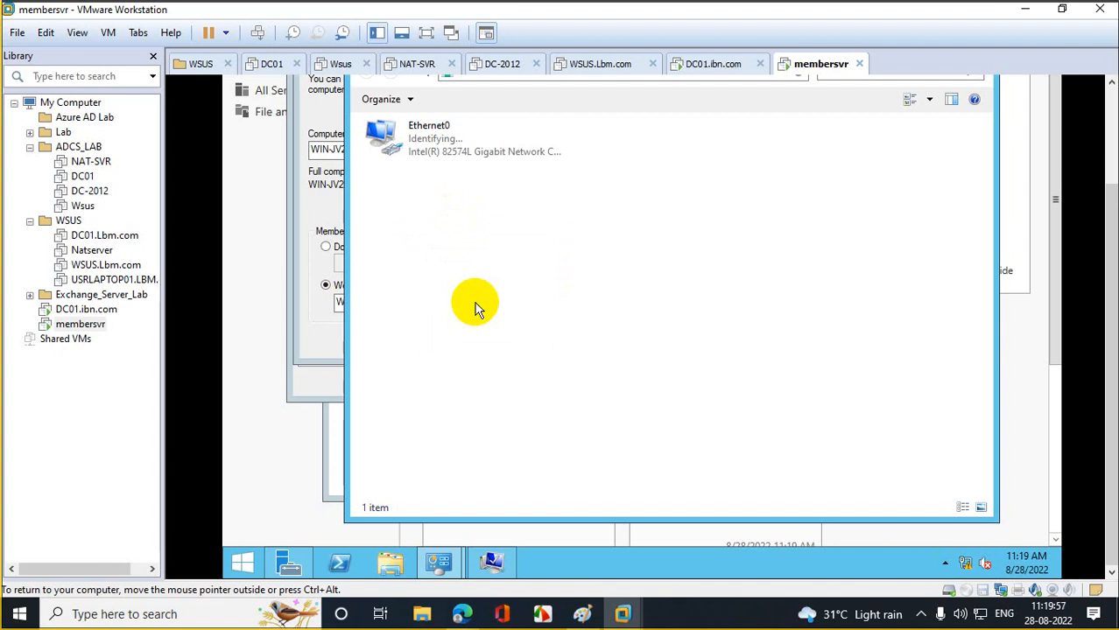
right_click(420, 154)
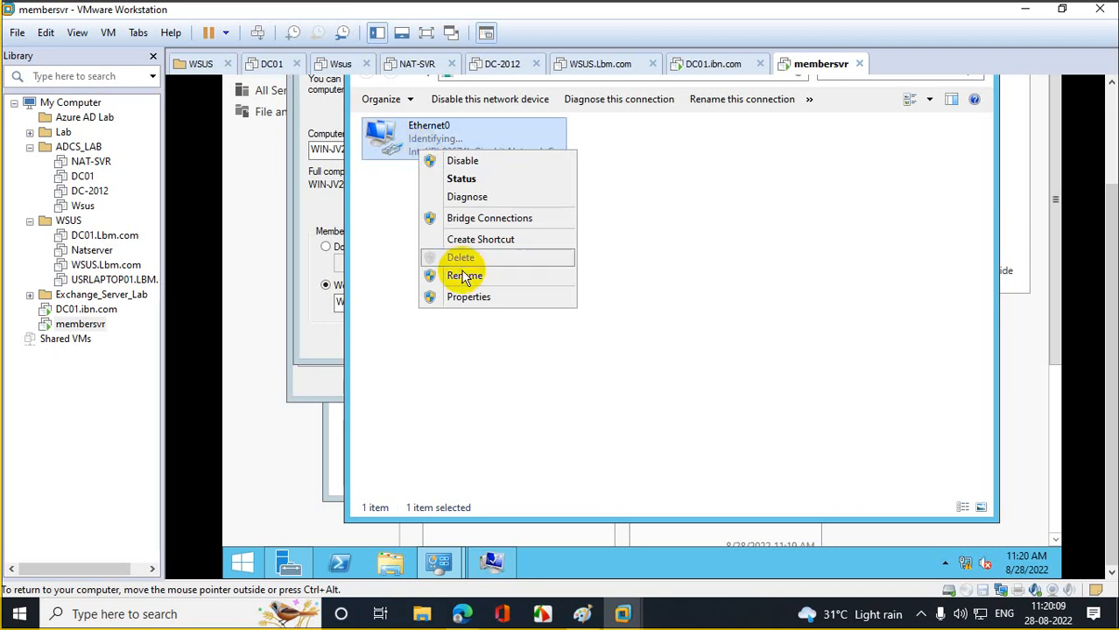
- Give Ethernet0 static IPv4 10.10.10.11, mask 255.0.0.0, and preferred DNS 10.10.10.10
left_click(465, 296)
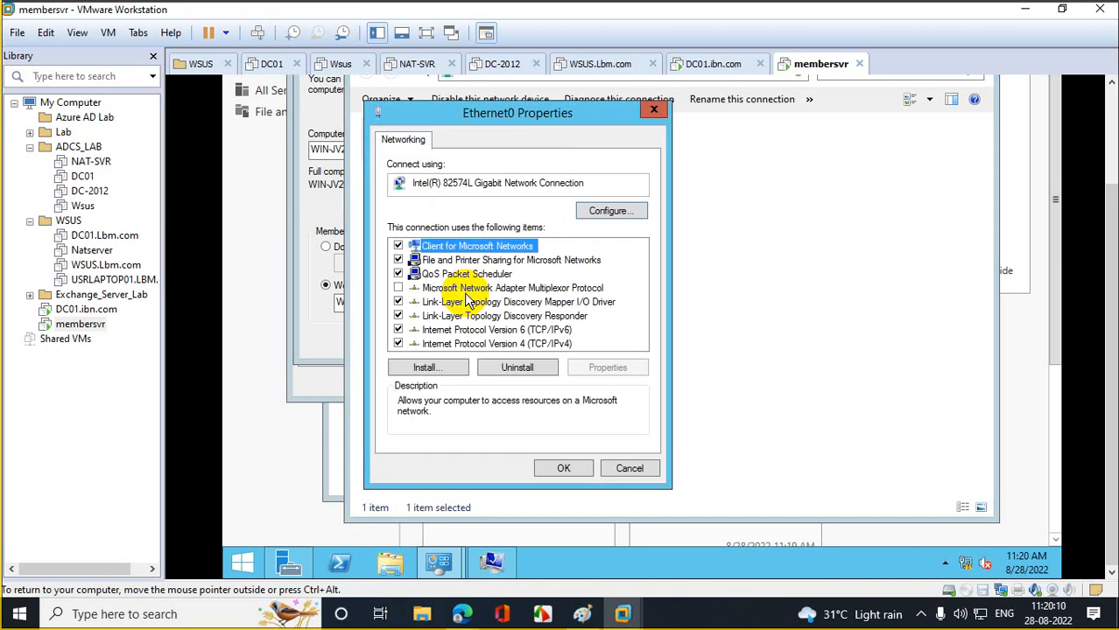
double_click(524, 344)
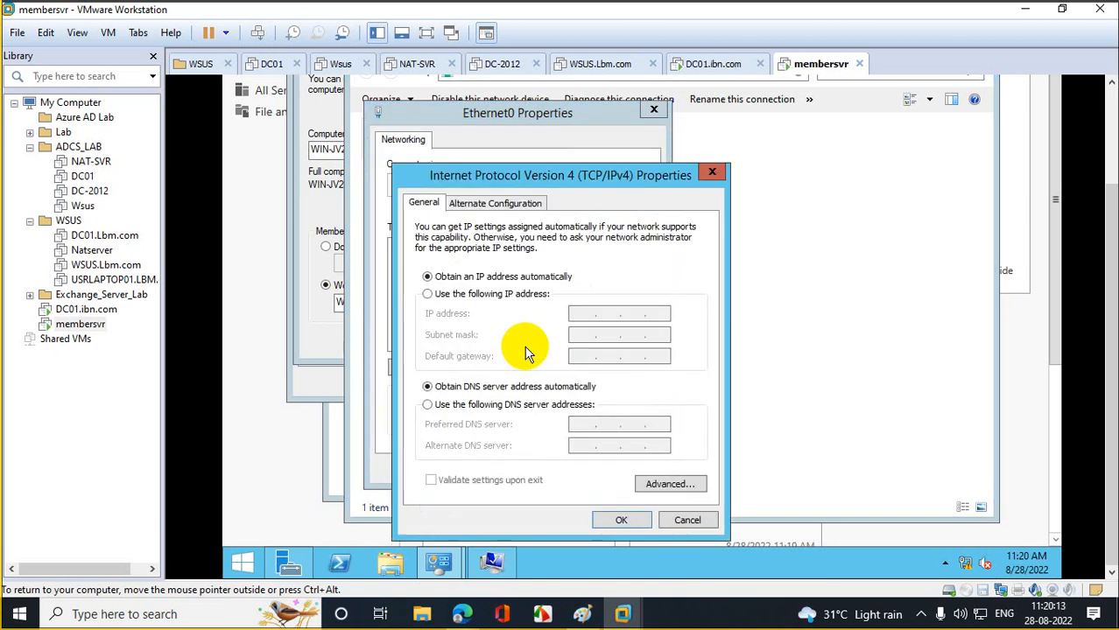
left_click(448, 294)
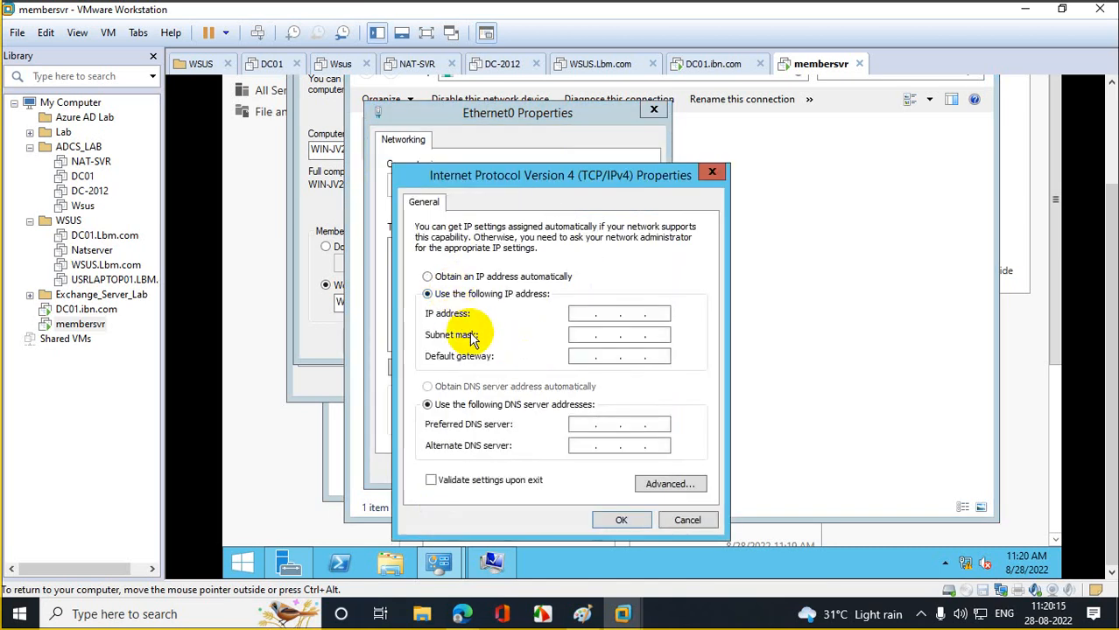
left_click(591, 313)
type("10.10.10.10")
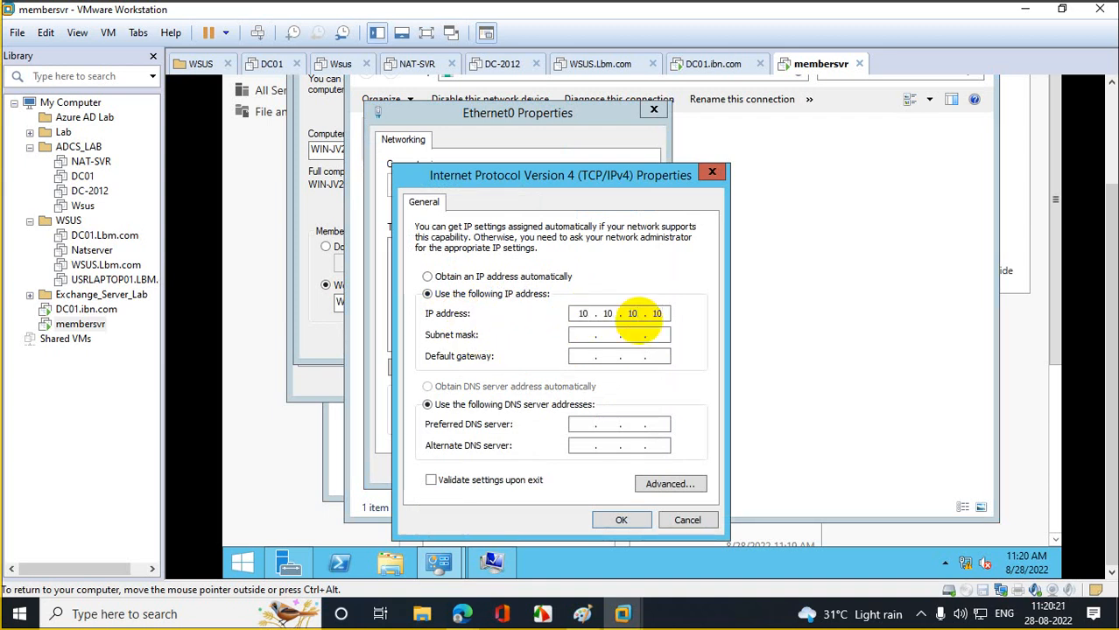
type(".11")
key("Tab")
key("Tab")
key("Tab")
key("Tab")
type("10.10.10.10")
left_click(620, 520)
left_click(573, 469)
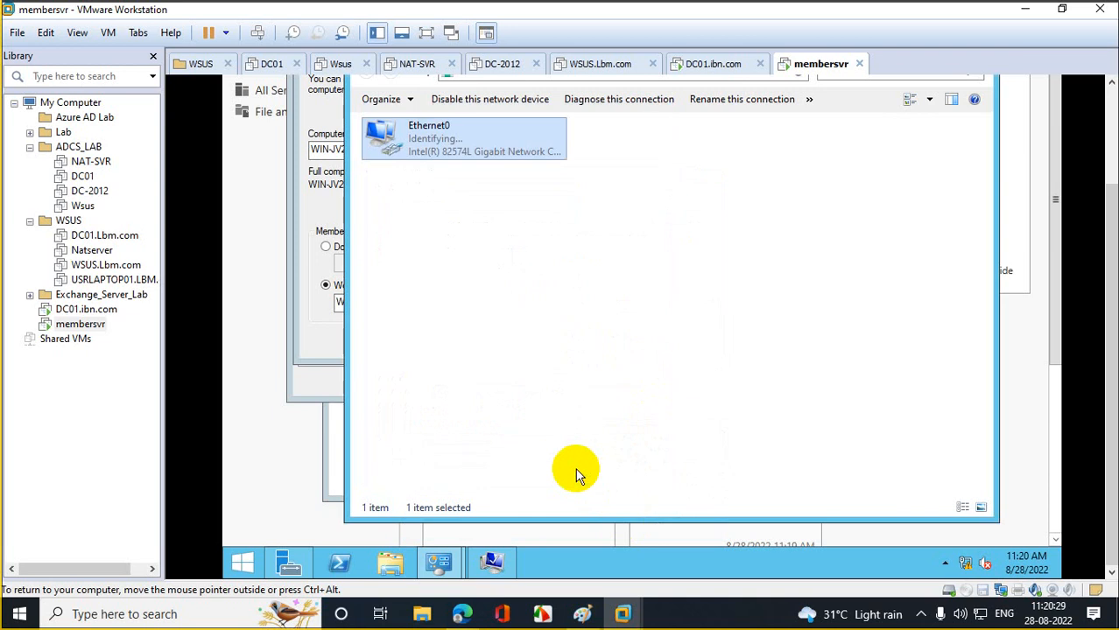
- Rename the computer to Member and set it to join the ibm.com domain
left_click(330, 200)
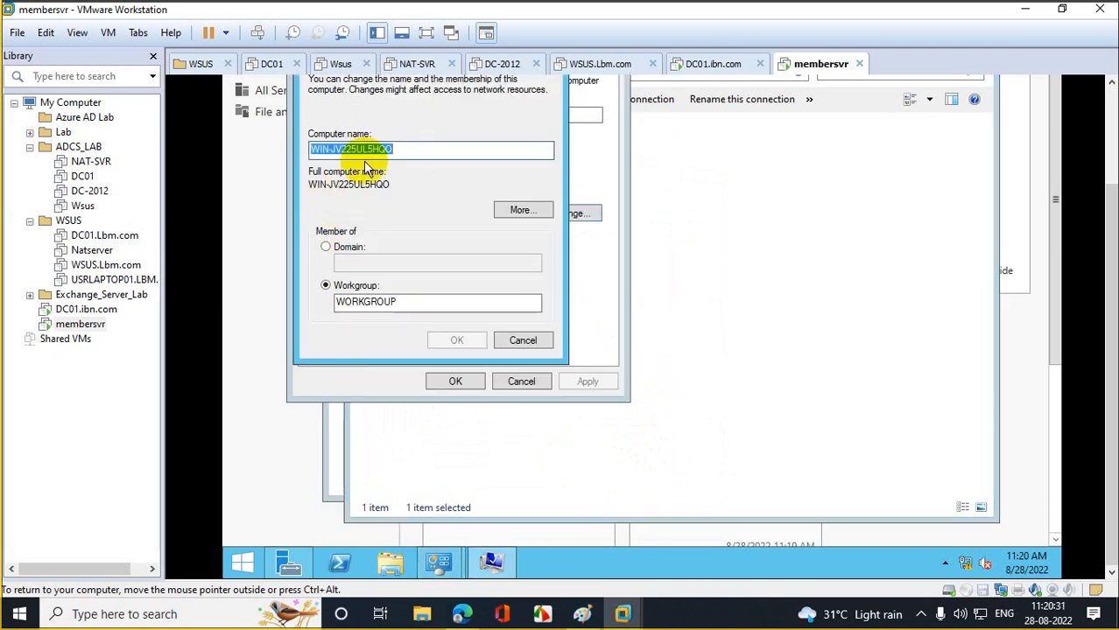
type("Member")
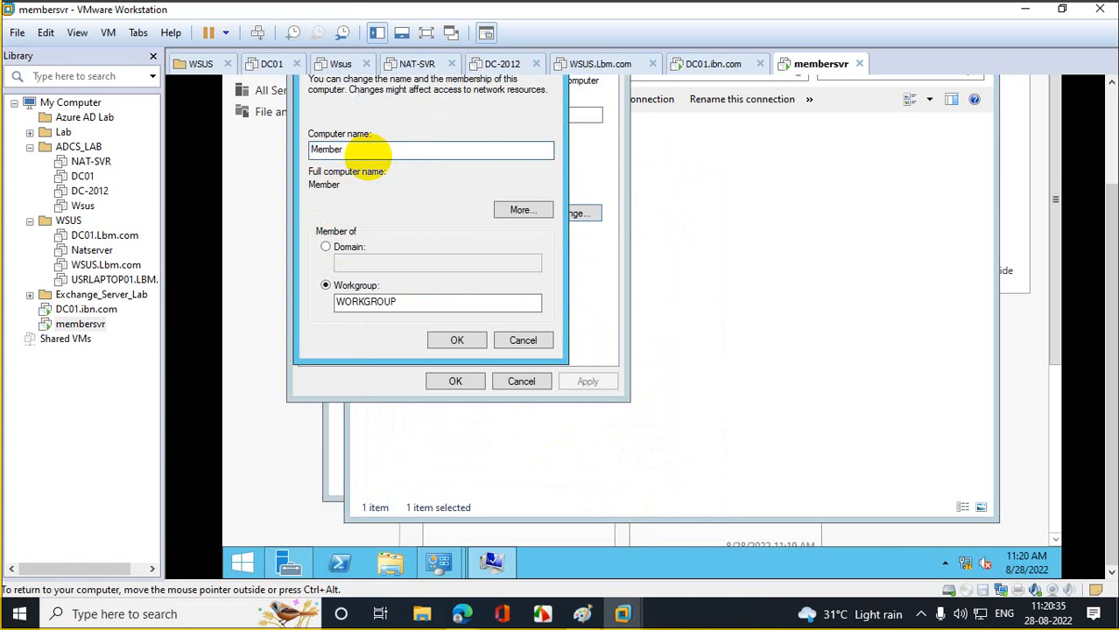
left_click(339, 246)
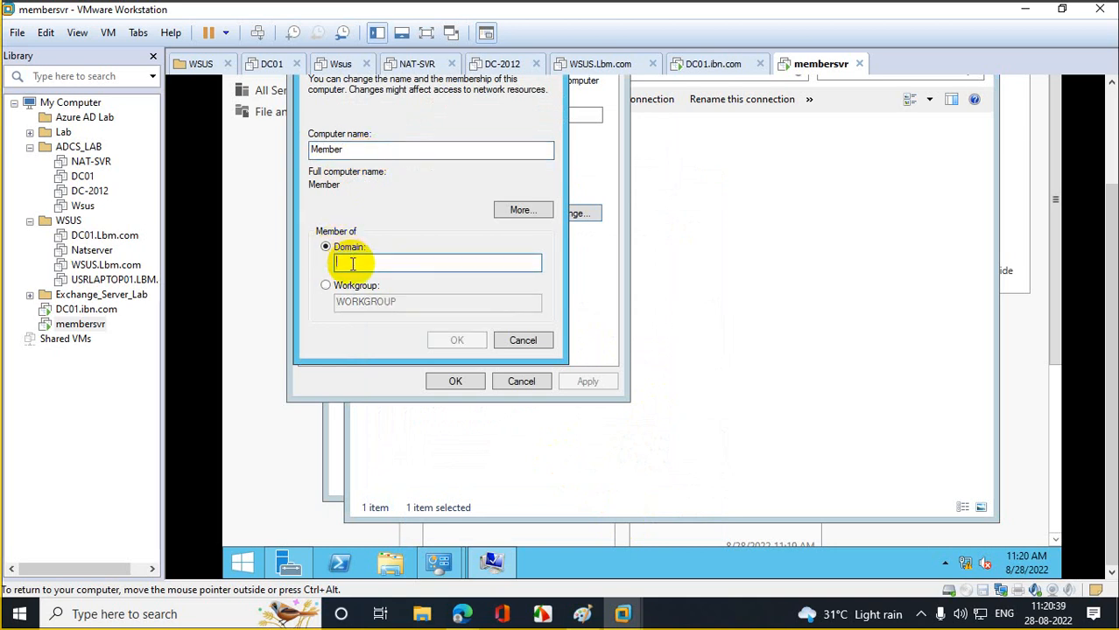
type("l")
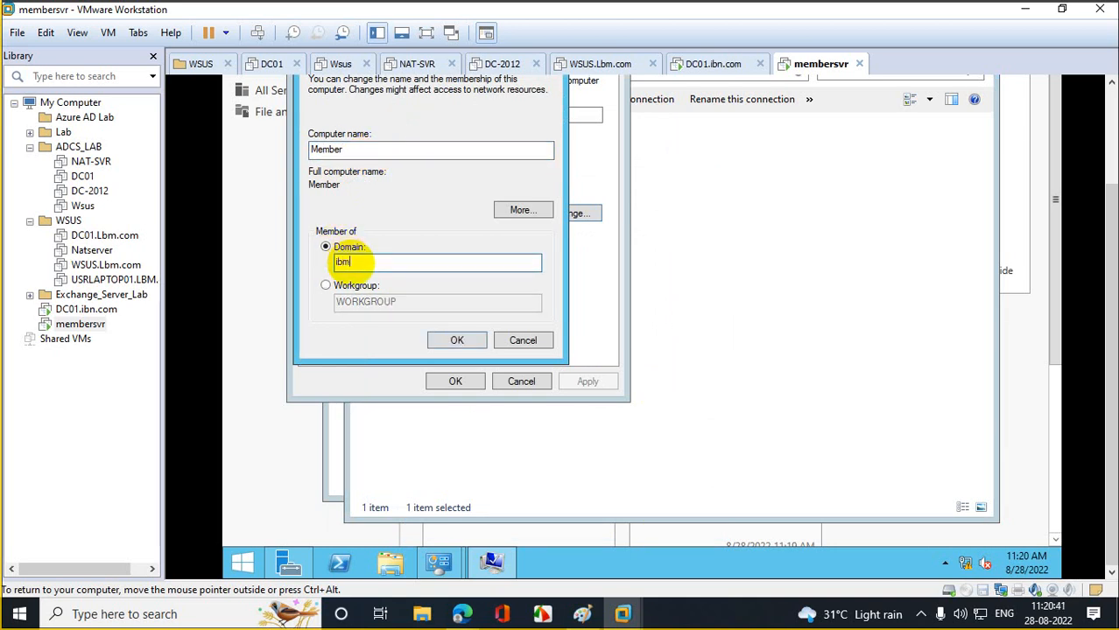
type("bm.com")
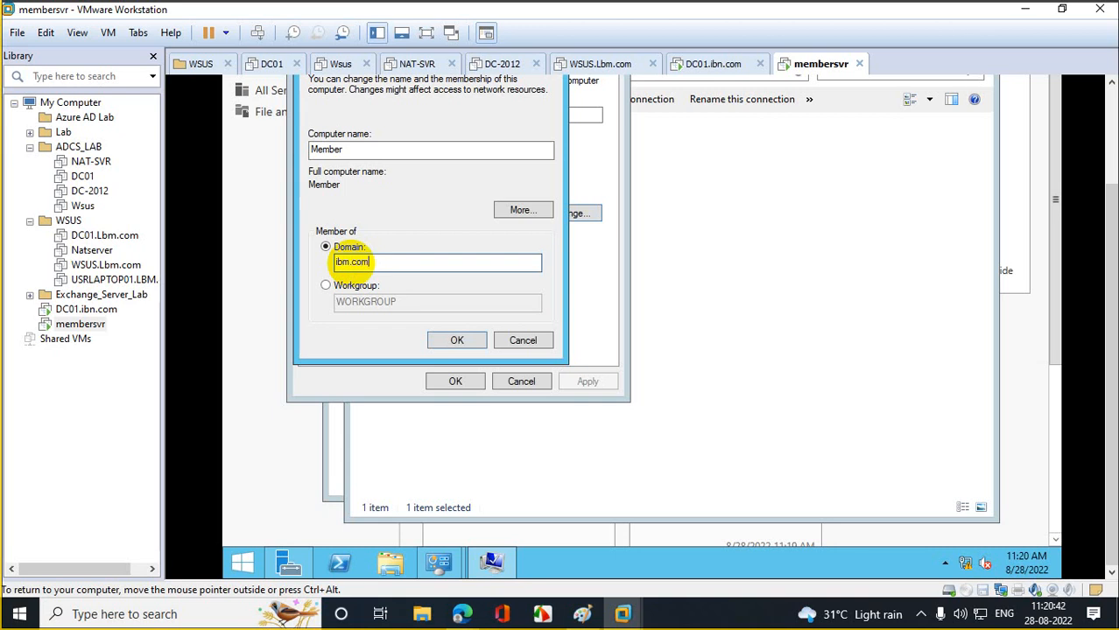
left_click(463, 341)
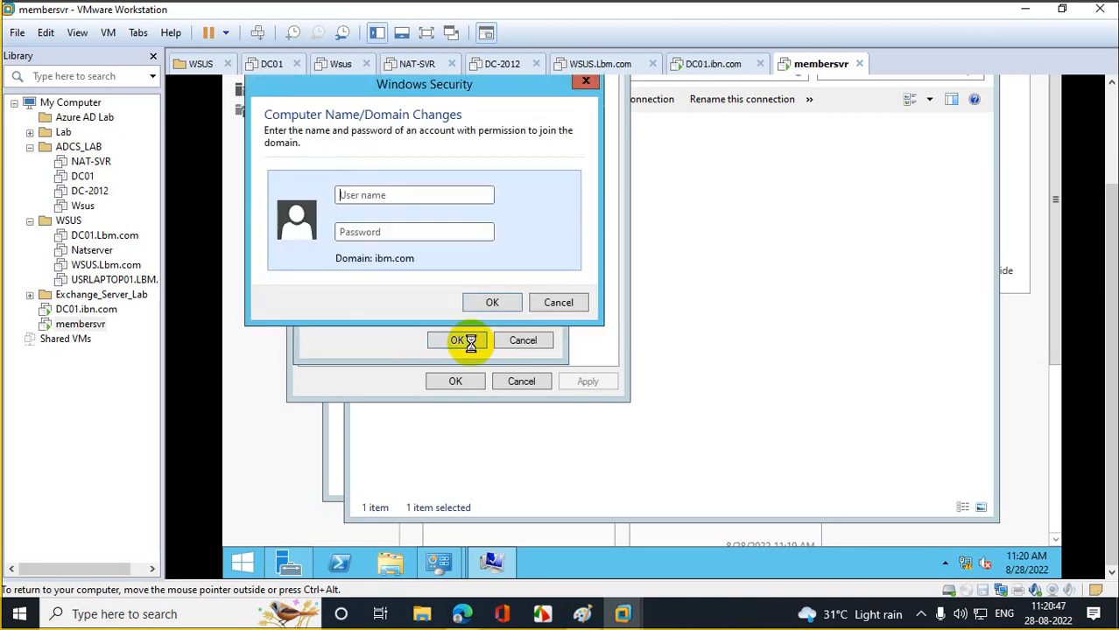
- Enter domain administrator credentials, accept the domain welcome, and restart the server now
type("siddr")
key("Tab")
type("••••")
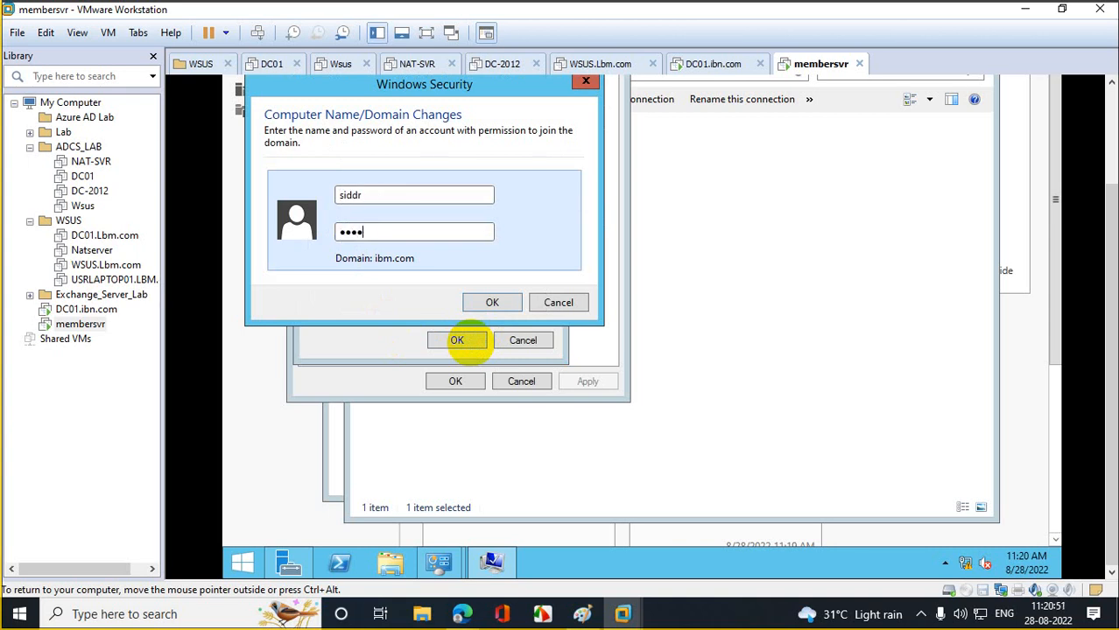
type("•••••••••")
key("Return")
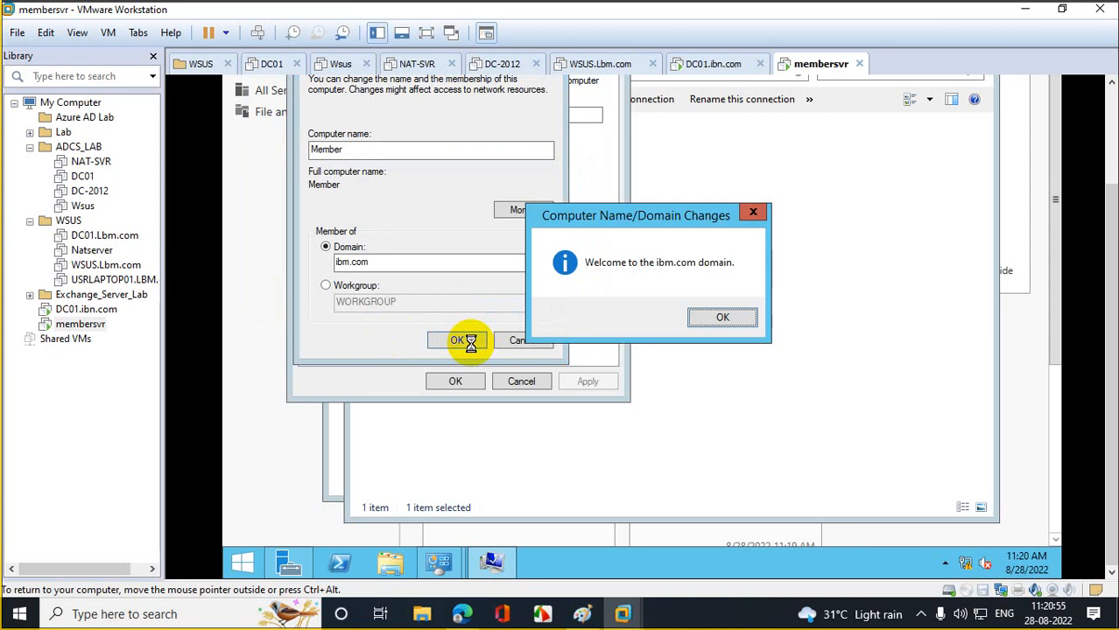
left_click(698, 319)
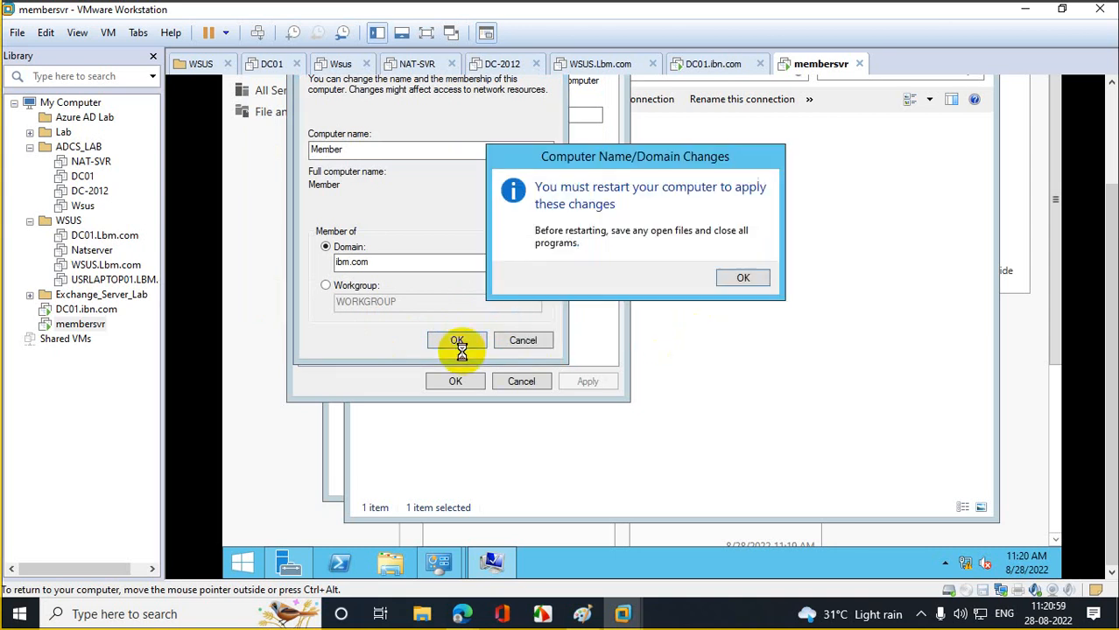
left_click(740, 273)
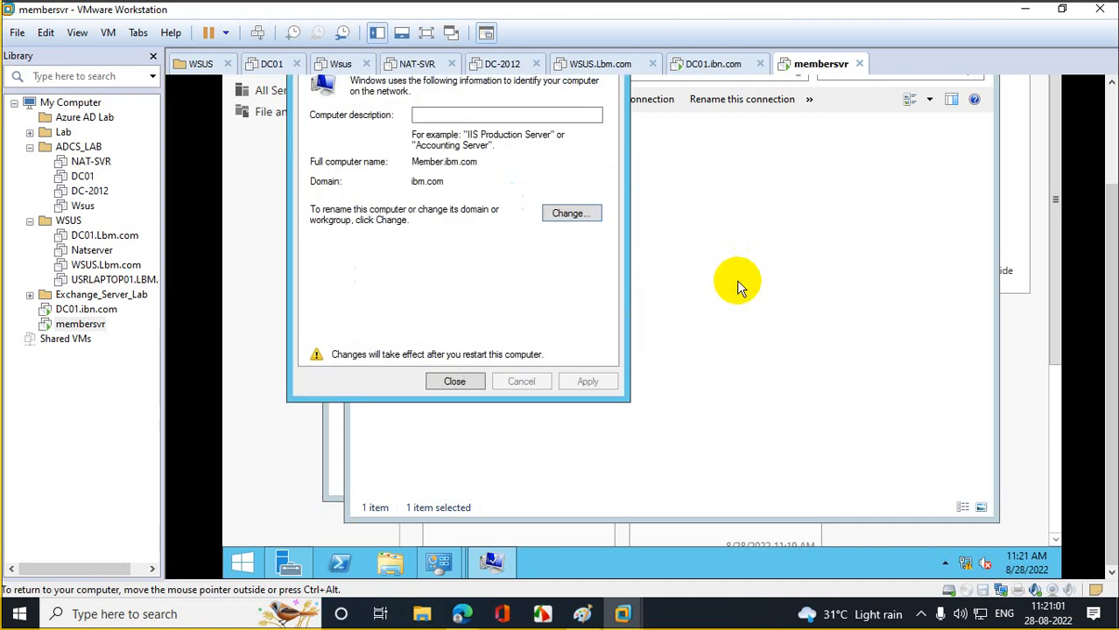
left_click(471, 381)
left_click(651, 279)
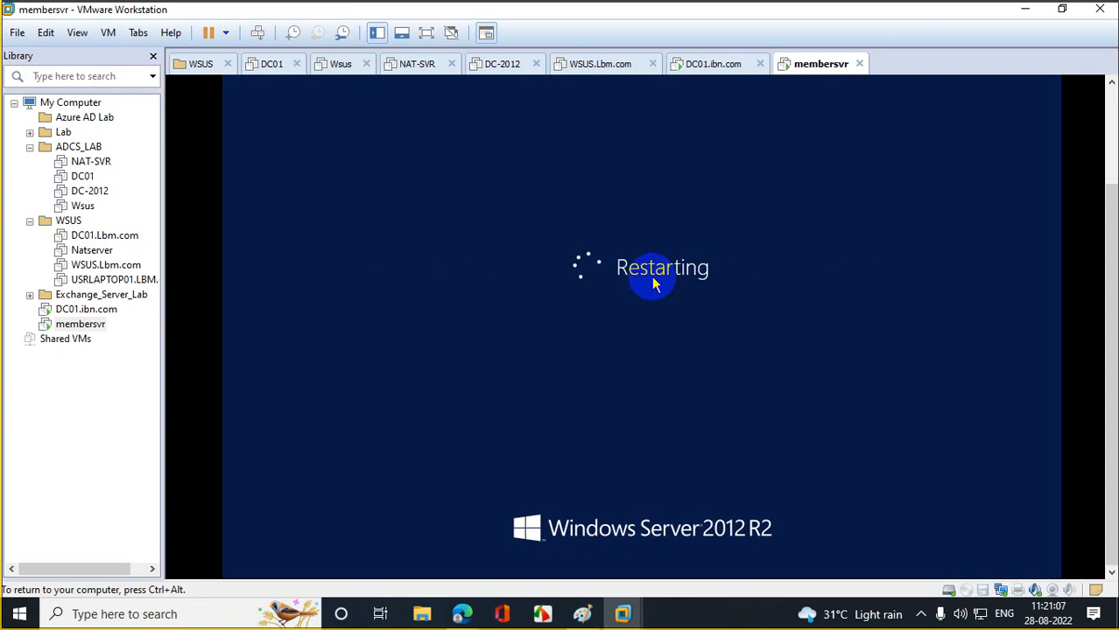
- Rename the DC01.ibn.com VM in the Library to DC01.ibm.com
right_click(86, 313)
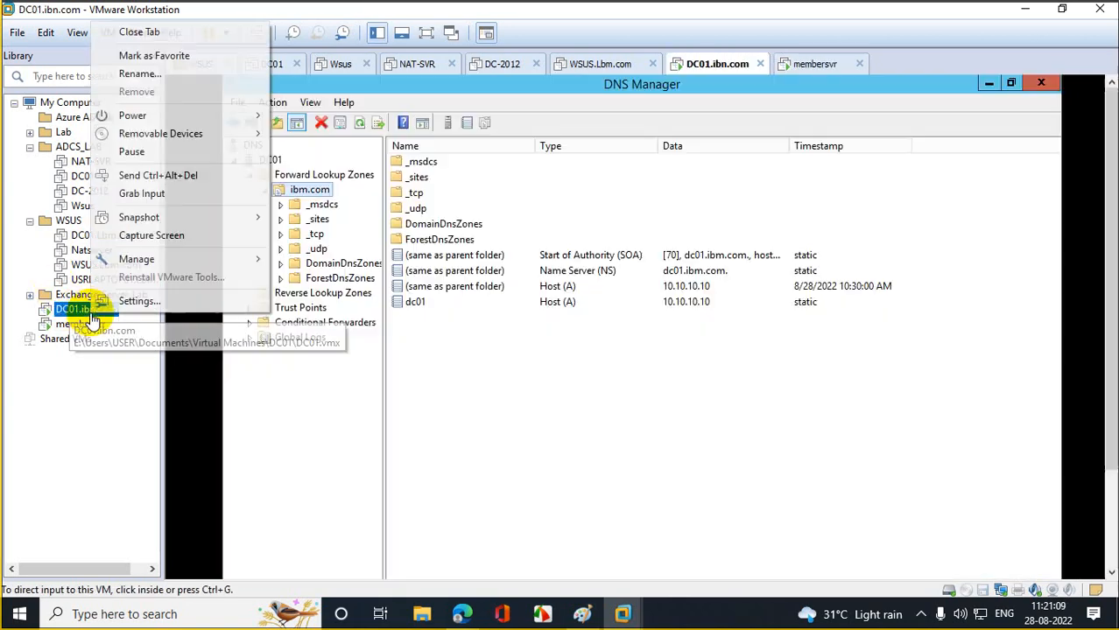
left_click(174, 77)
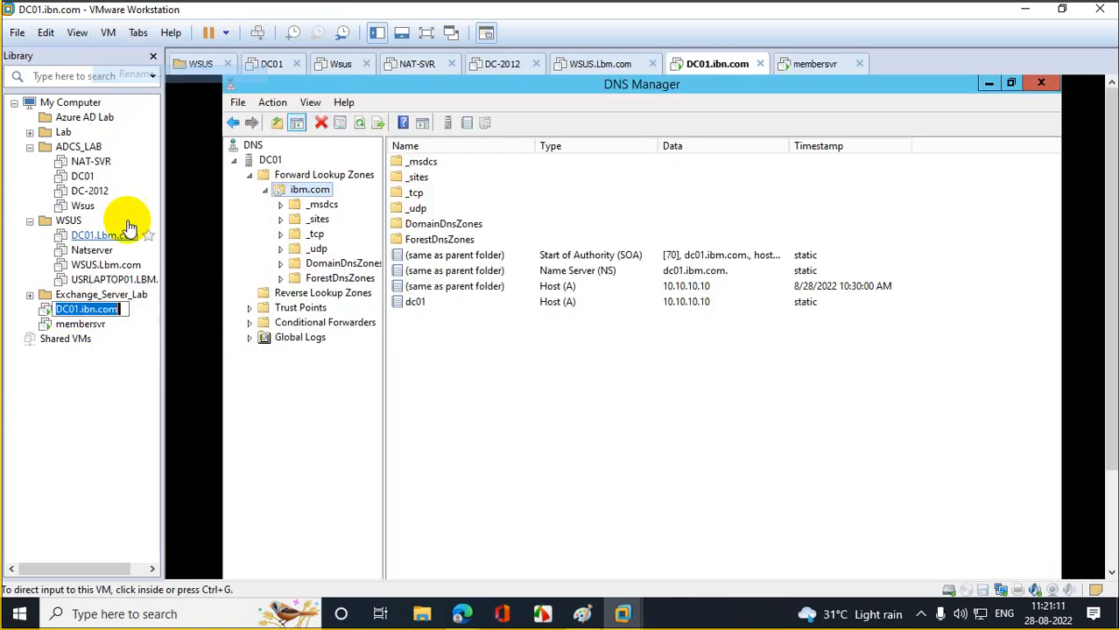
left_click(91, 309)
key("Delete")
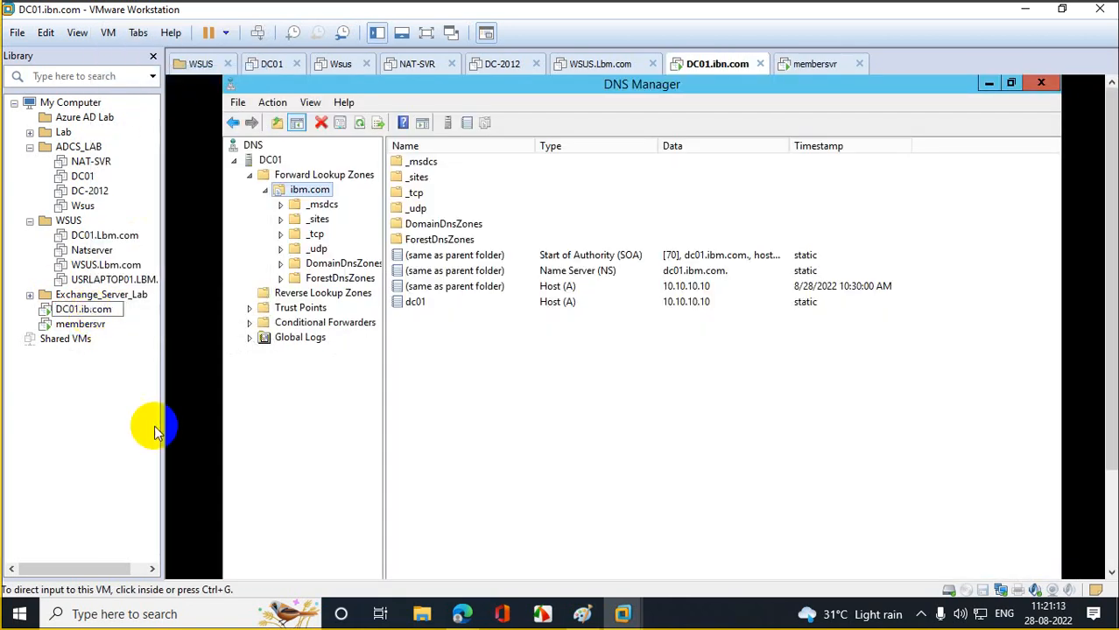
type("m")
key("Return")
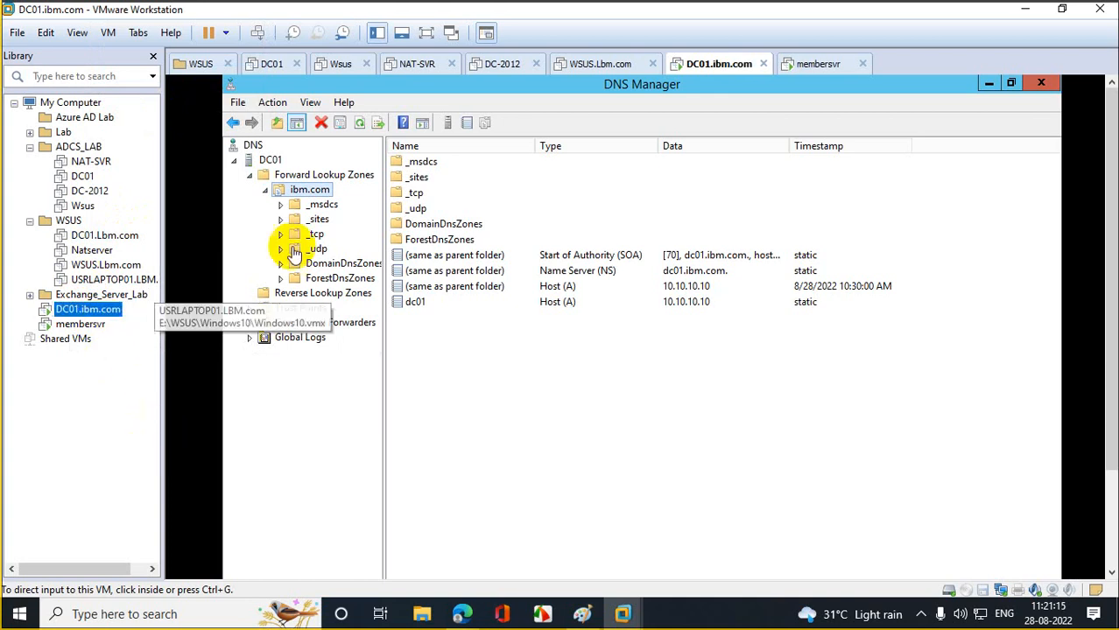
- Run dsa.msc on DC01 and check that MEMBER appears in ibm.com's Computers container
left_click(989, 84)
scroll(1107, 238, "down", 2)
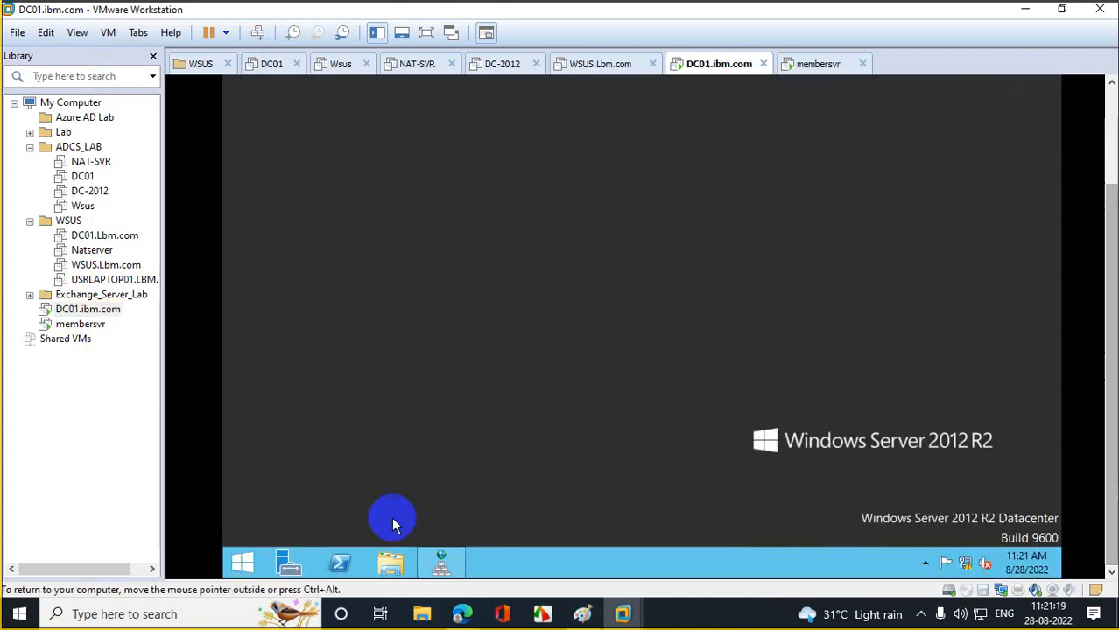
right_click(238, 563)
left_click(305, 506)
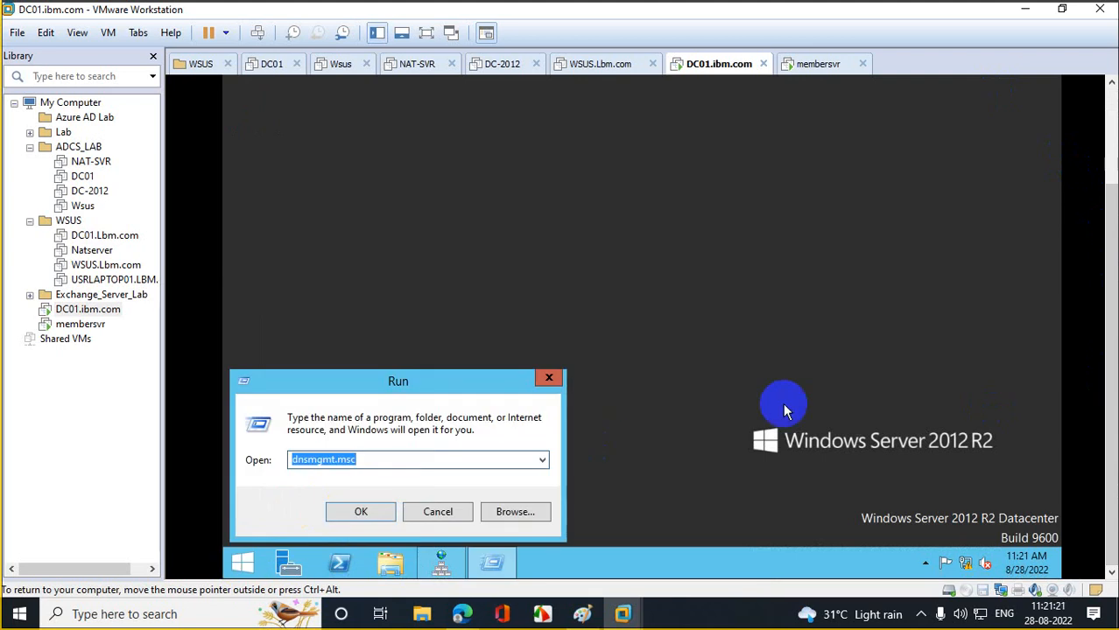
type("dsa.m")
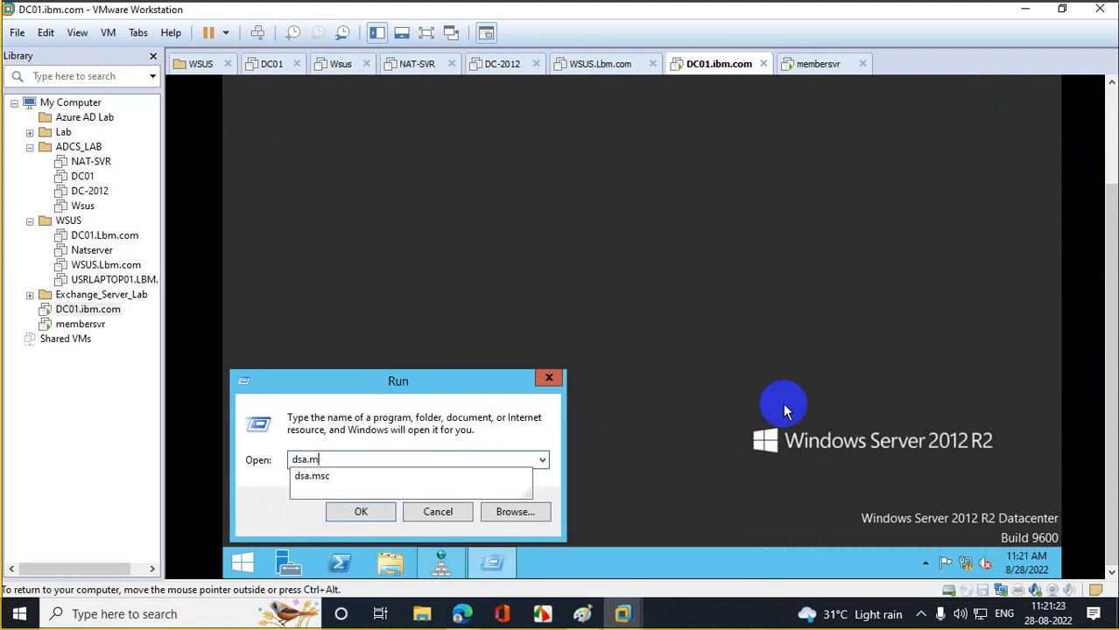
type("sc")
key("Return")
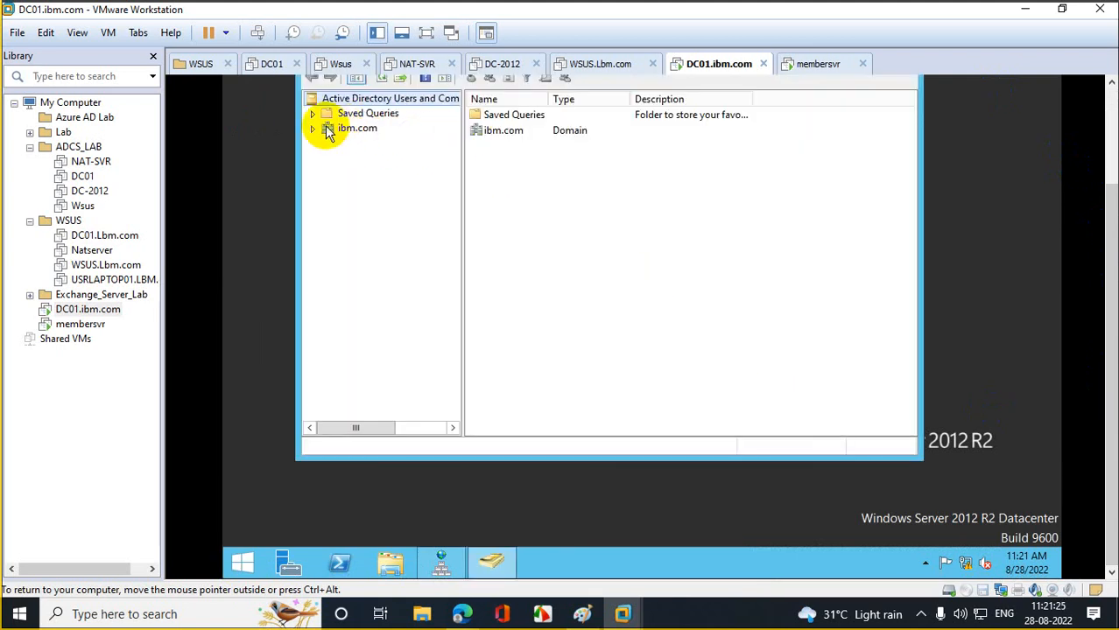
left_click(312, 128)
left_click(376, 156)
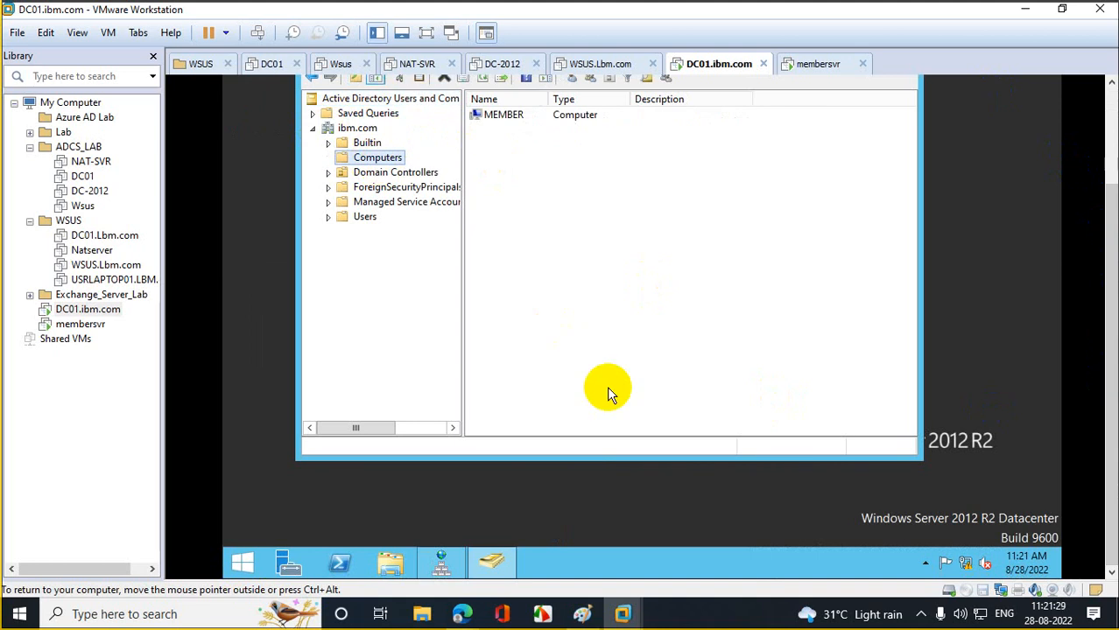
left_click(80, 324)
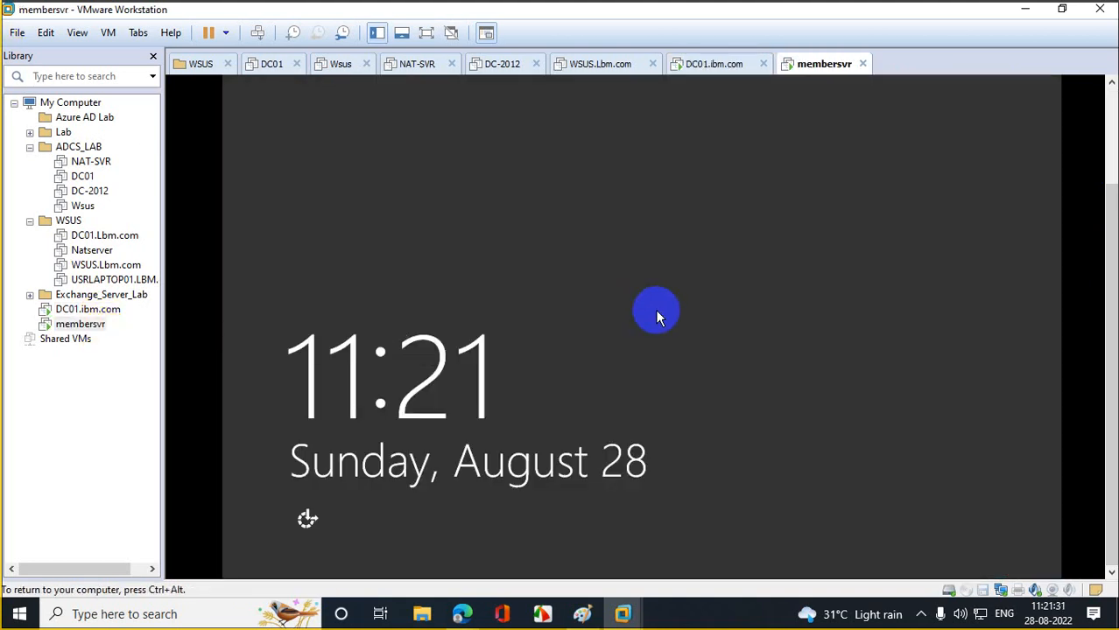
- Sign in to membersvr as Other user with the domain account's name and password
right_click(77, 319)
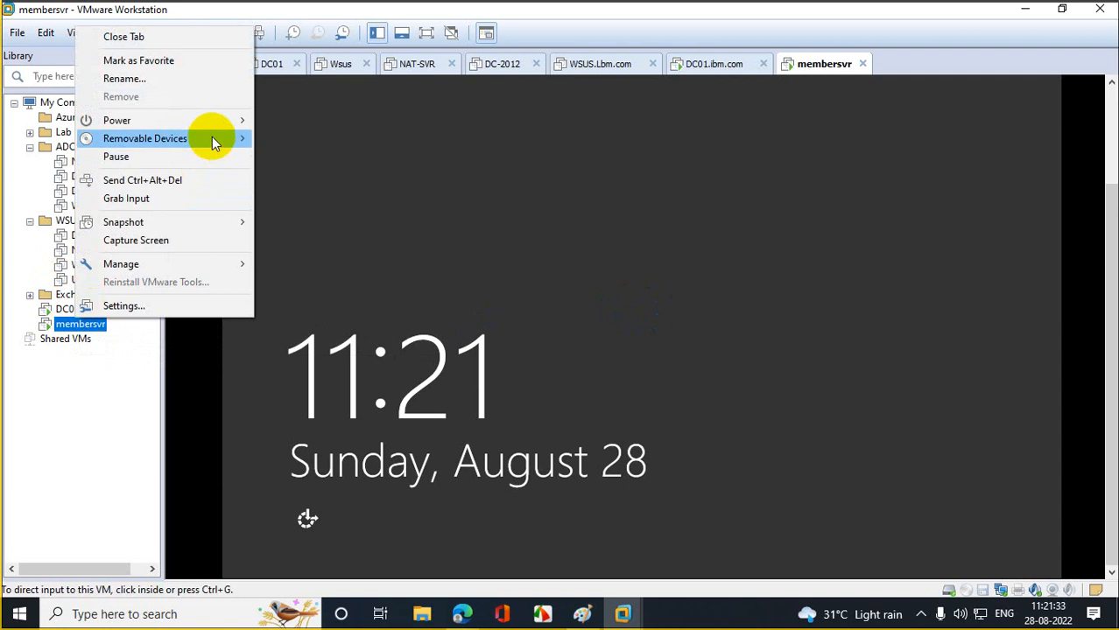
left_click(197, 183)
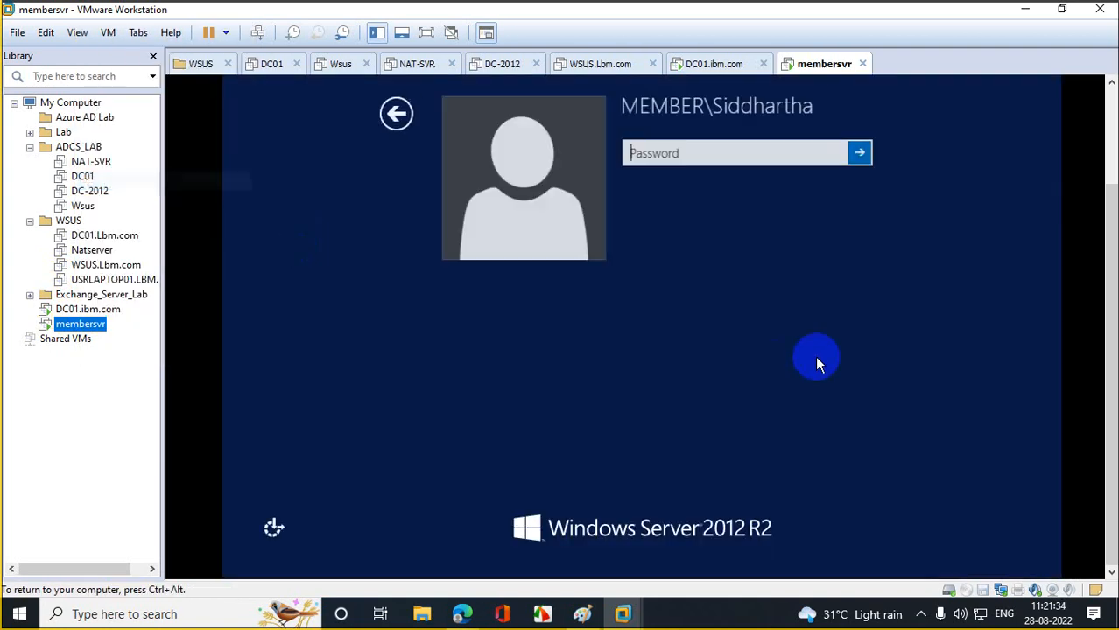
left_click(376, 129)
left_click(749, 205)
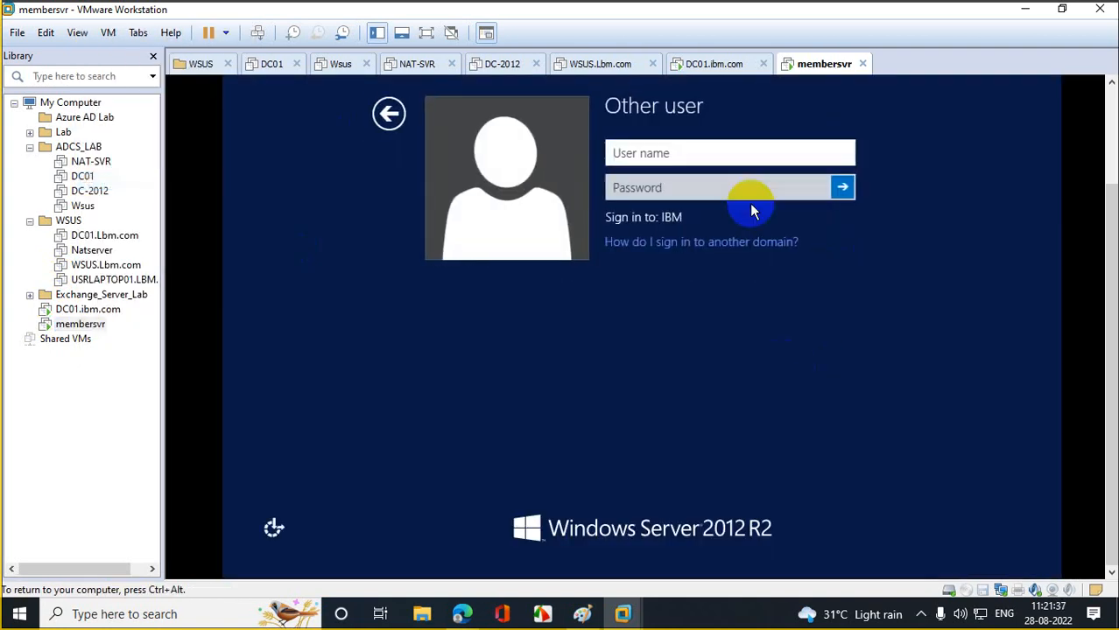
type("siddr")
key("Tab")
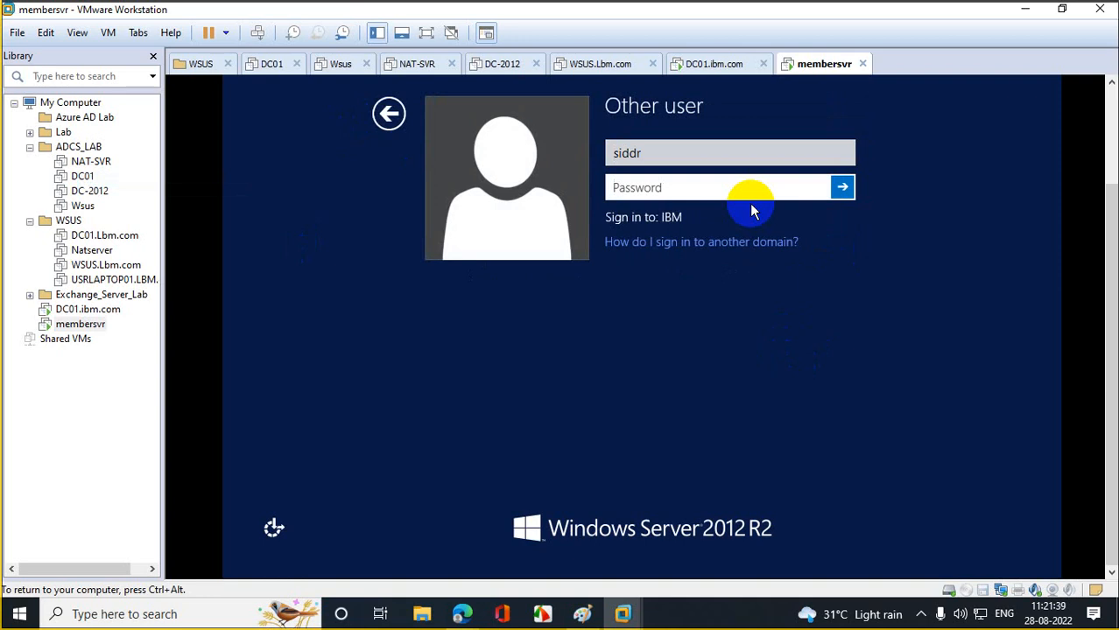
type("•••••••")
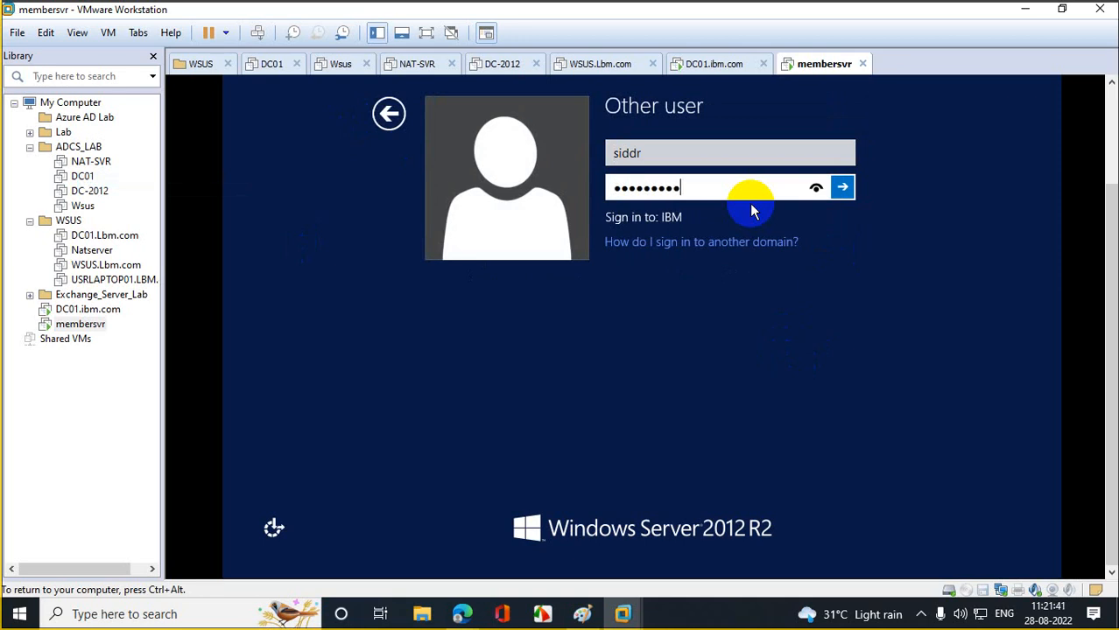
type("•••")
key("Return")
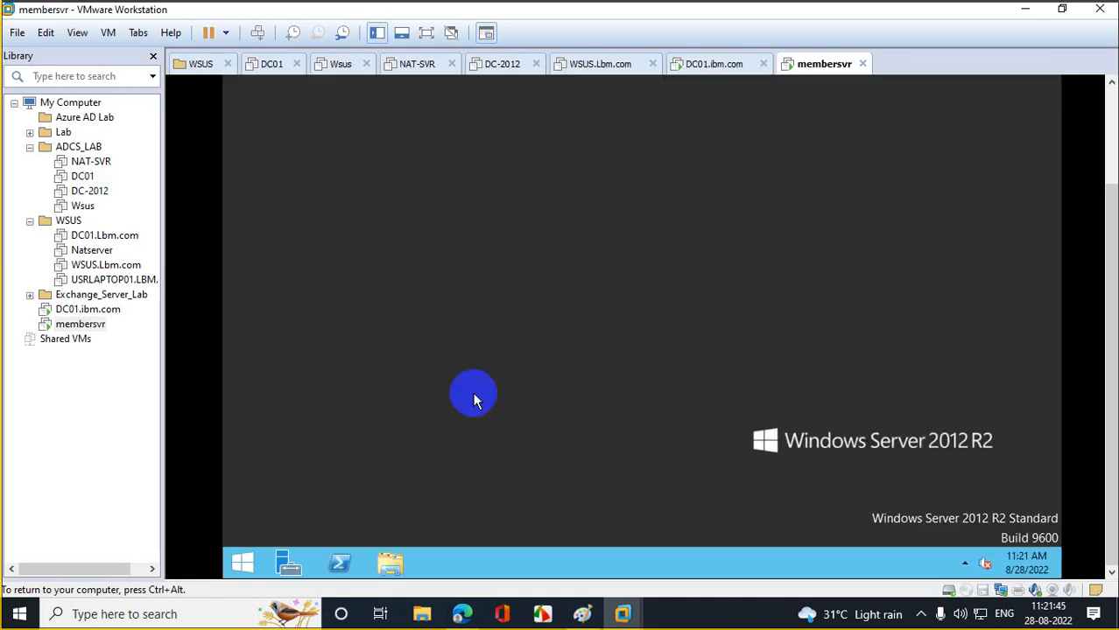
- Run nslookup ibm.com in PowerShell, confirming it resolves to 10.10.10.10, then close PowerShell
left_click(341, 567)
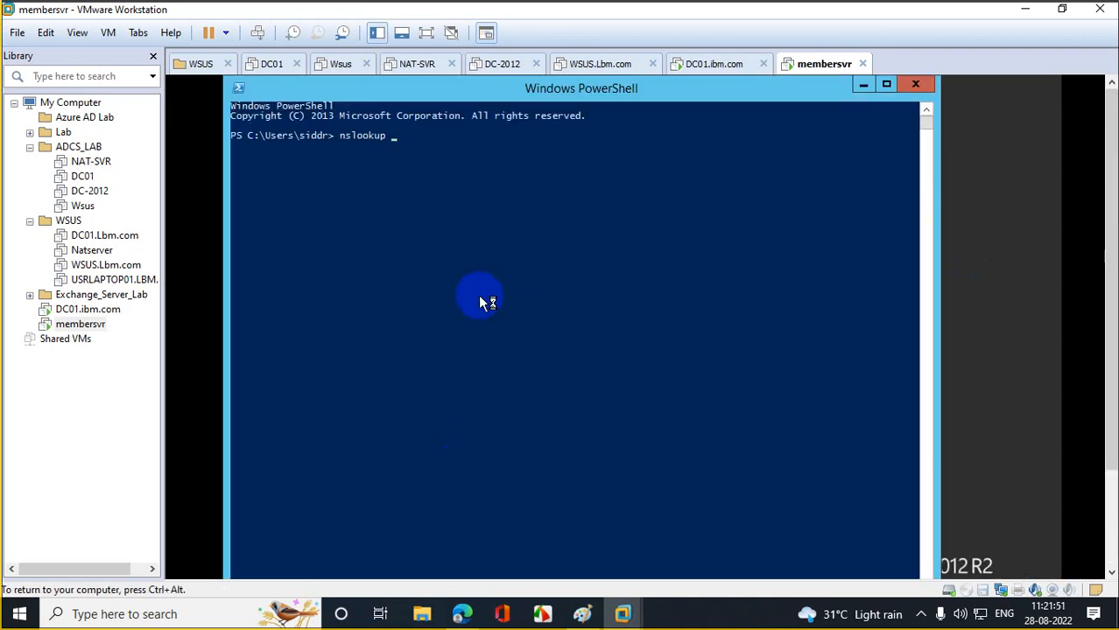
type("bn.com")
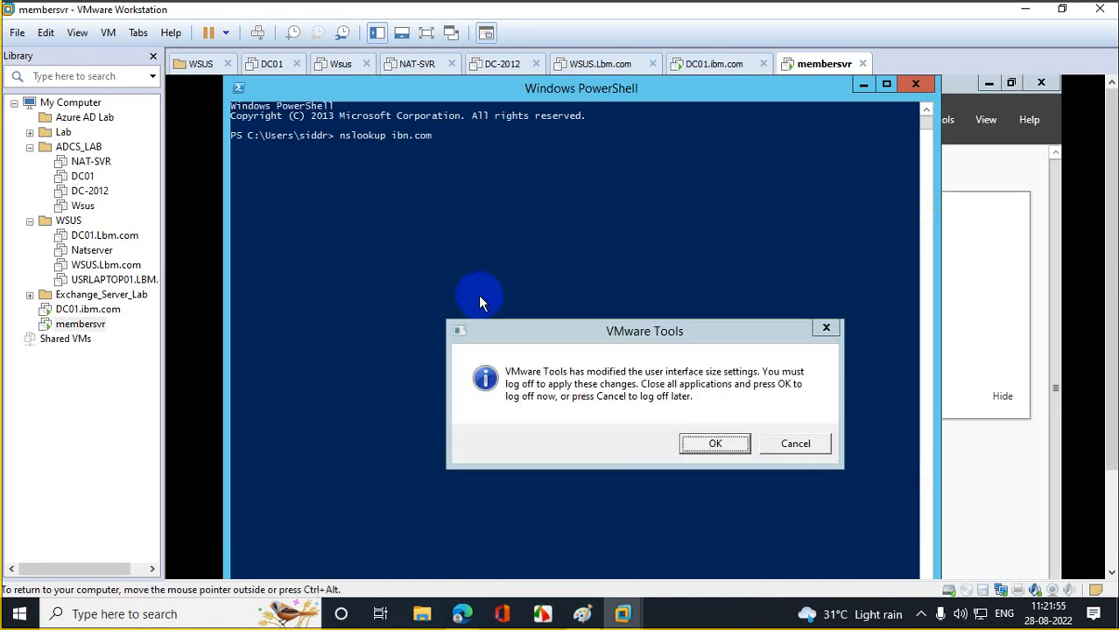
left_click(825, 329)
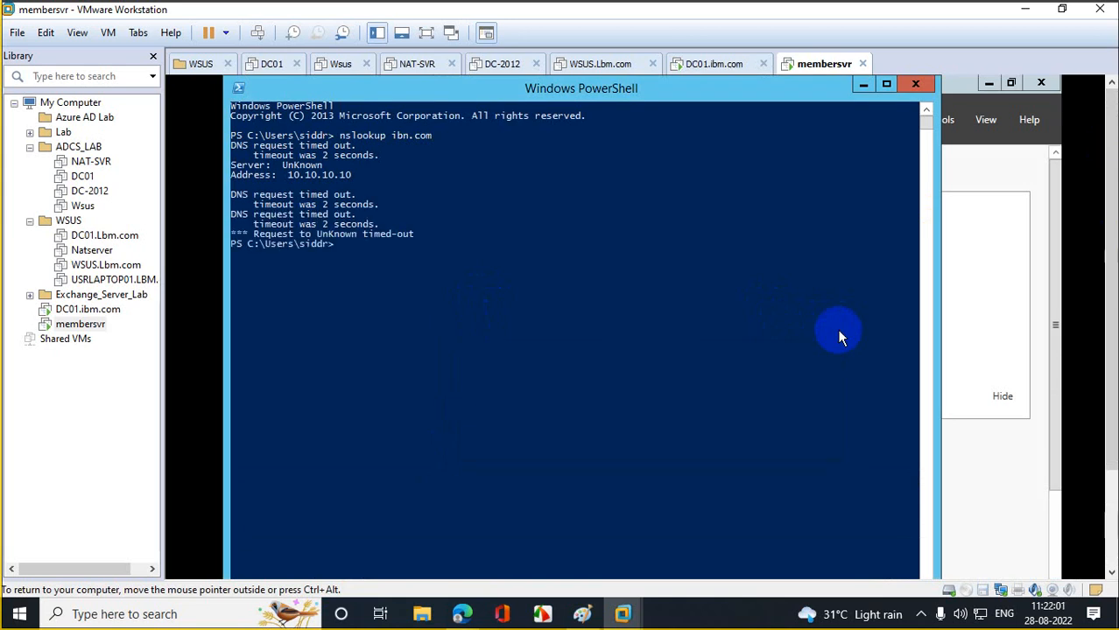
key("Up")
type(".com")
key("Return")
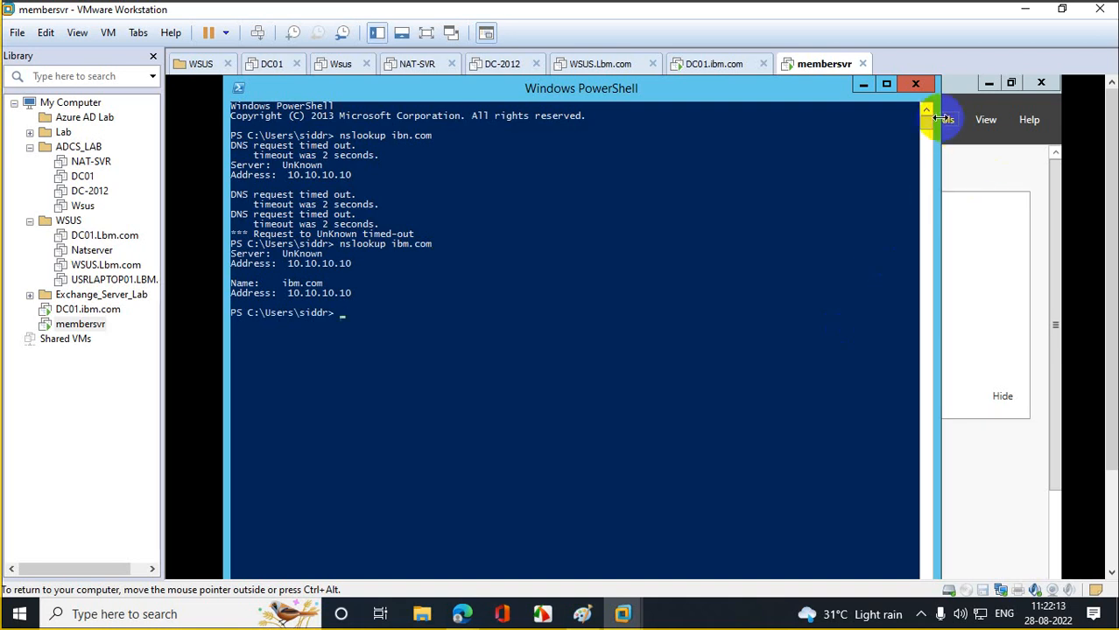
left_click(916, 85)
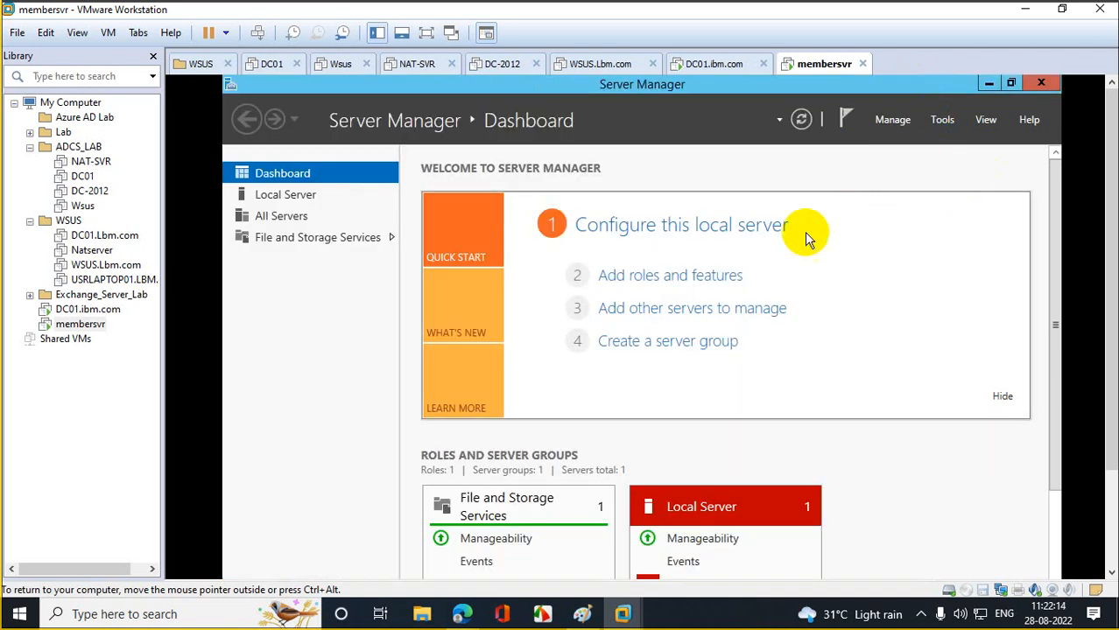
- Advance the Add Roles and Features wizard to the Server Roles page, then show the Start screen
left_click(652, 277)
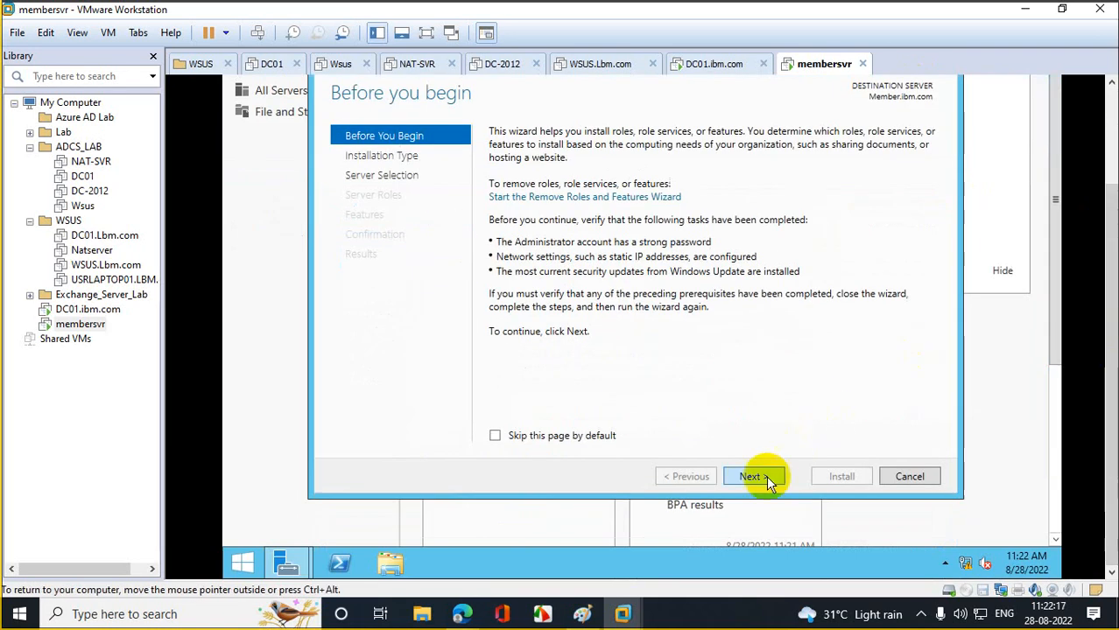
left_click(767, 480)
left_click(766, 480)
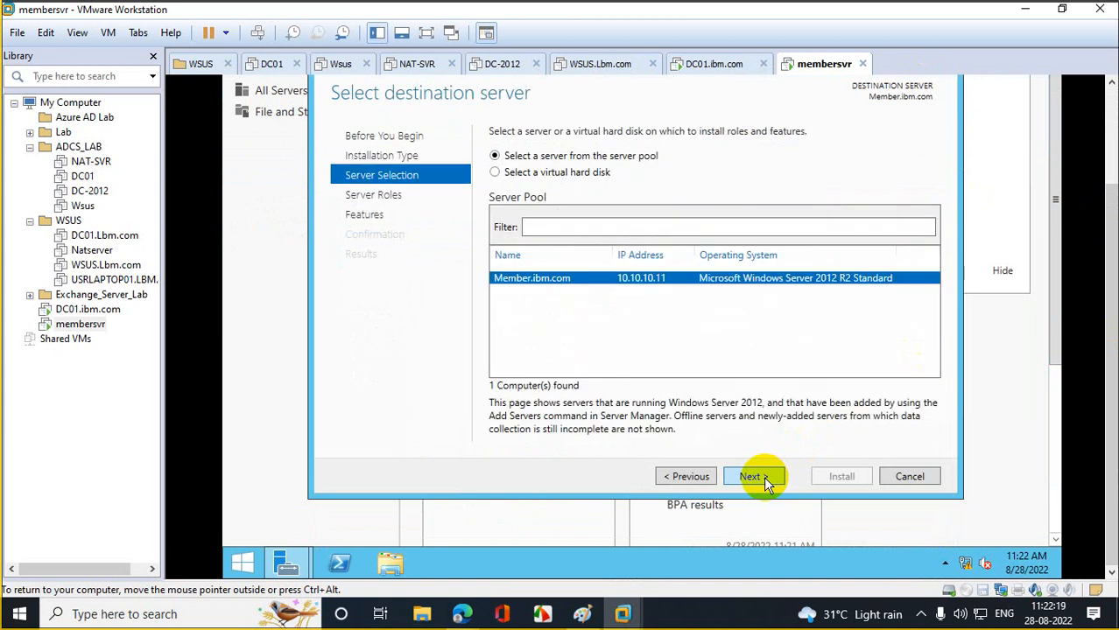
left_click(767, 479)
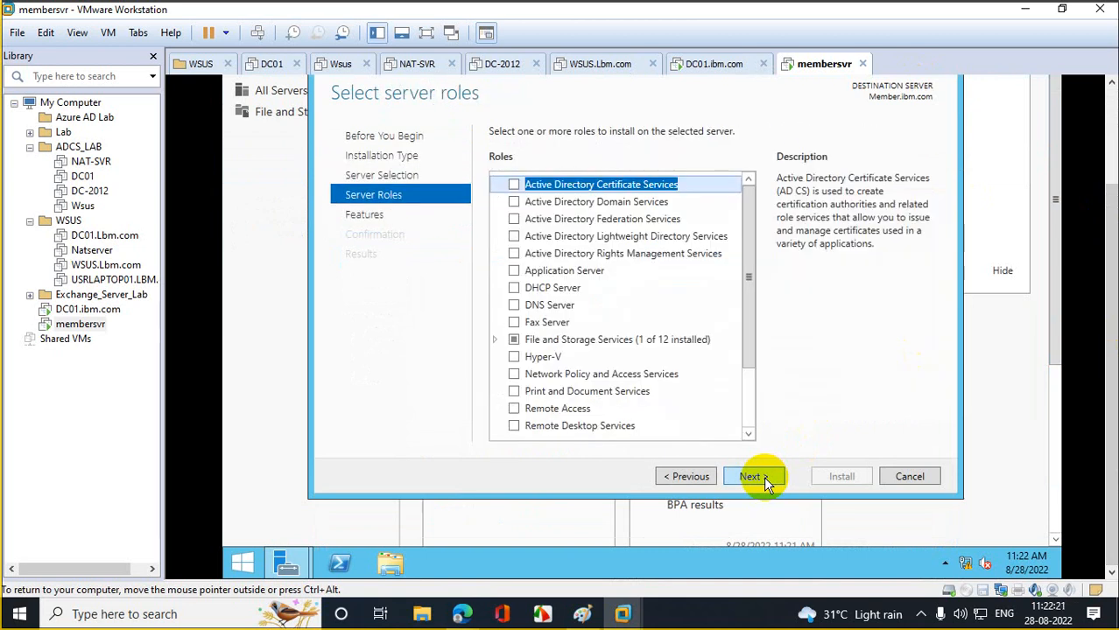
left_click(293, 508)
left_click(248, 560)
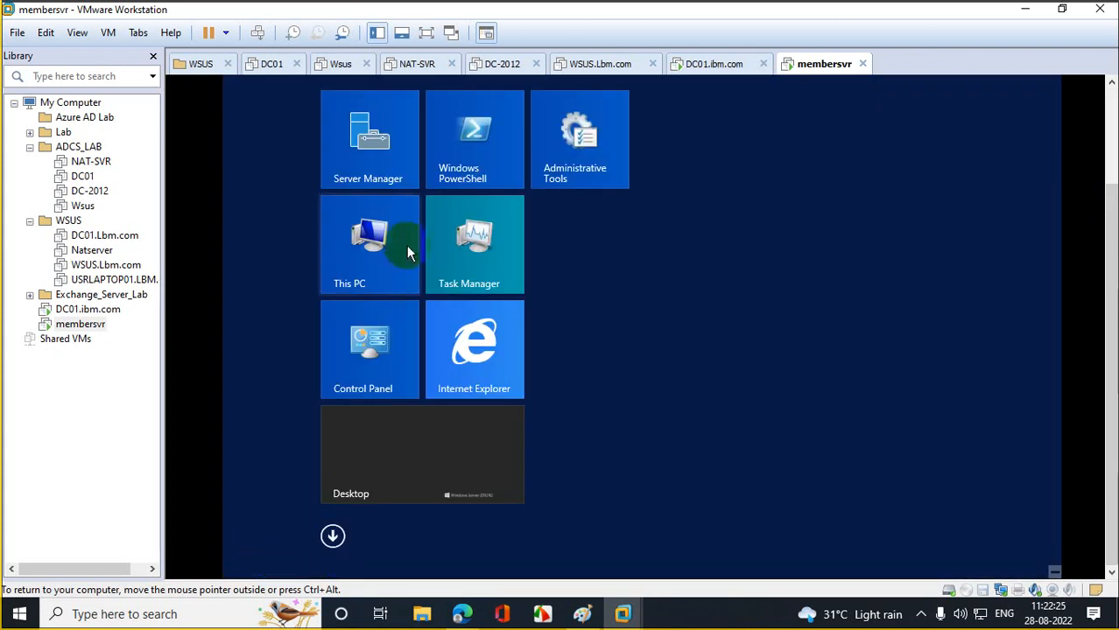
- Open the Computer Name change settings from This PC's advanced system properties
right_click(388, 229)
left_click(451, 278)
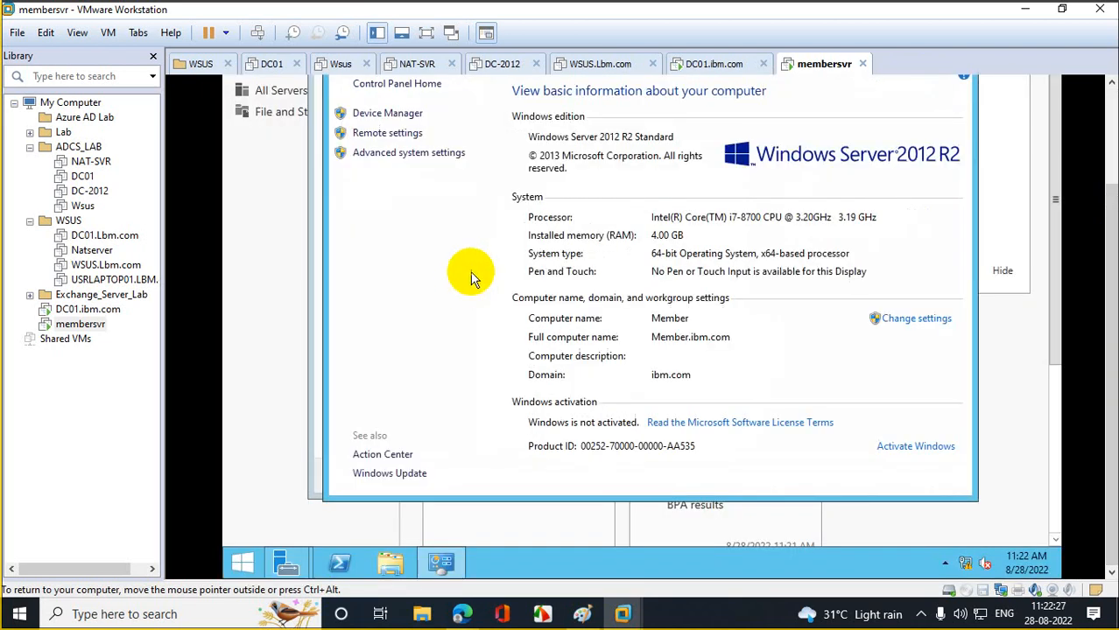
left_click(425, 154)
left_click(400, 117)
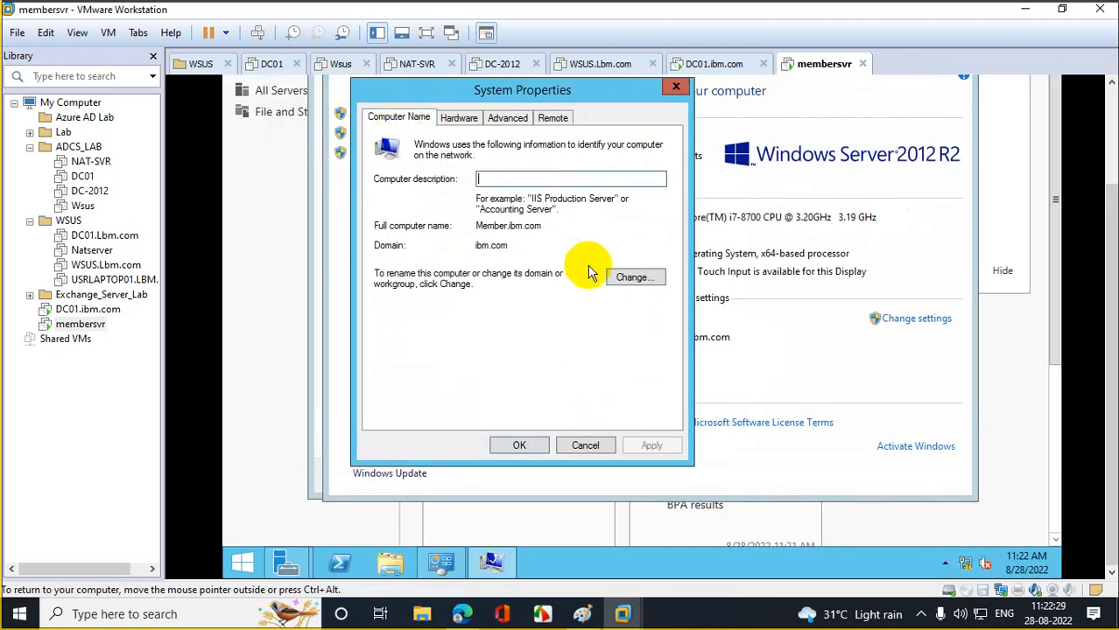
left_click(636, 278)
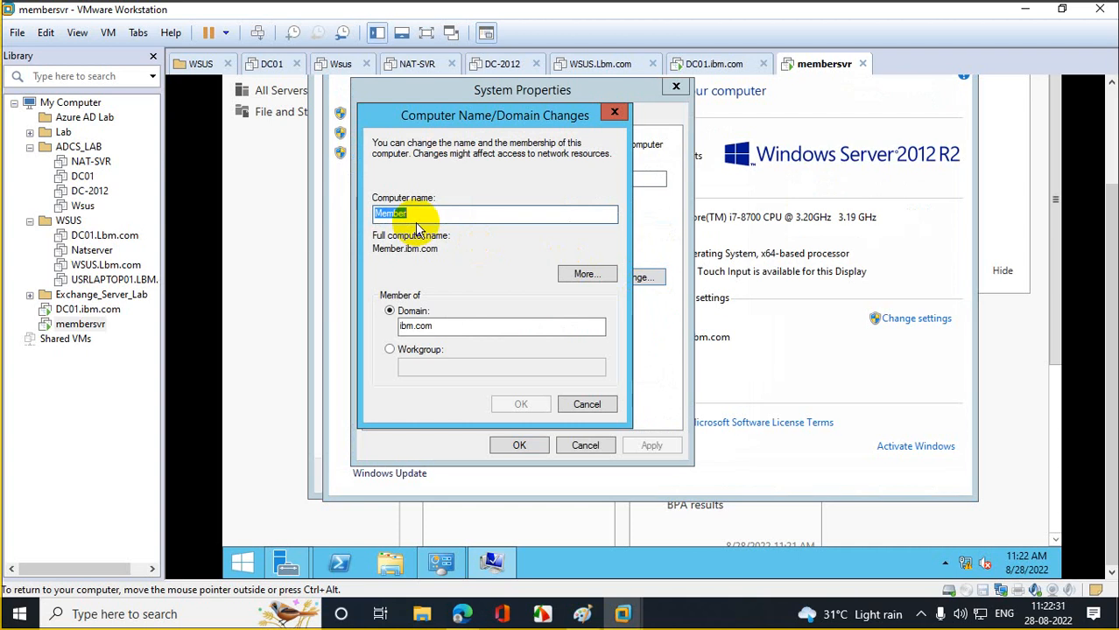
- Rename the computer to DC02, close System Properties and restart the server now
type("DC01")
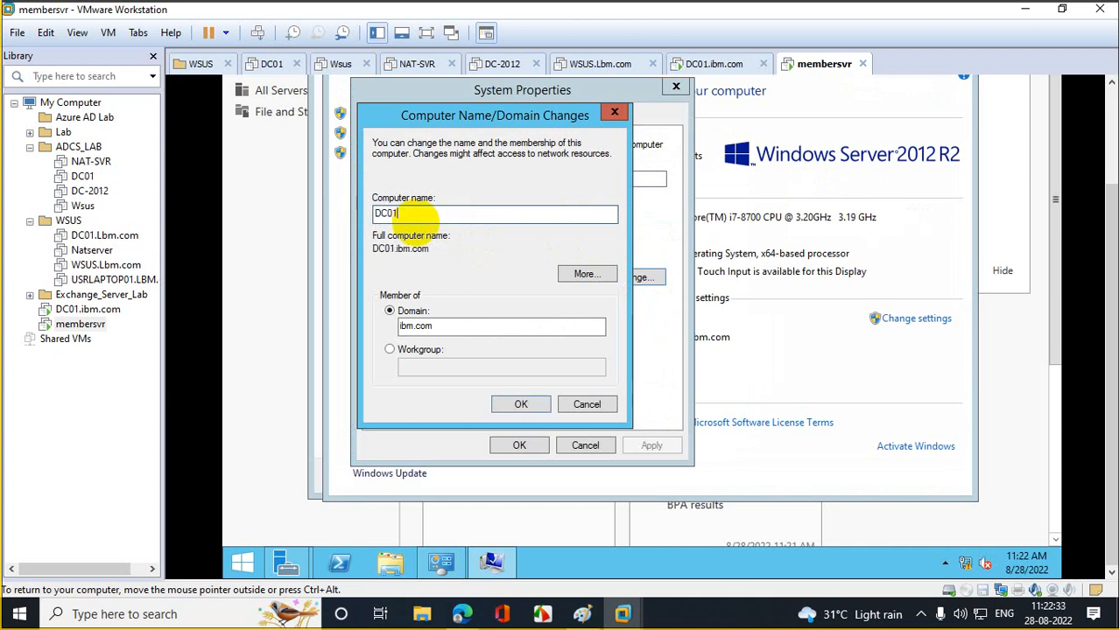
key("BackSpace")
type("2")
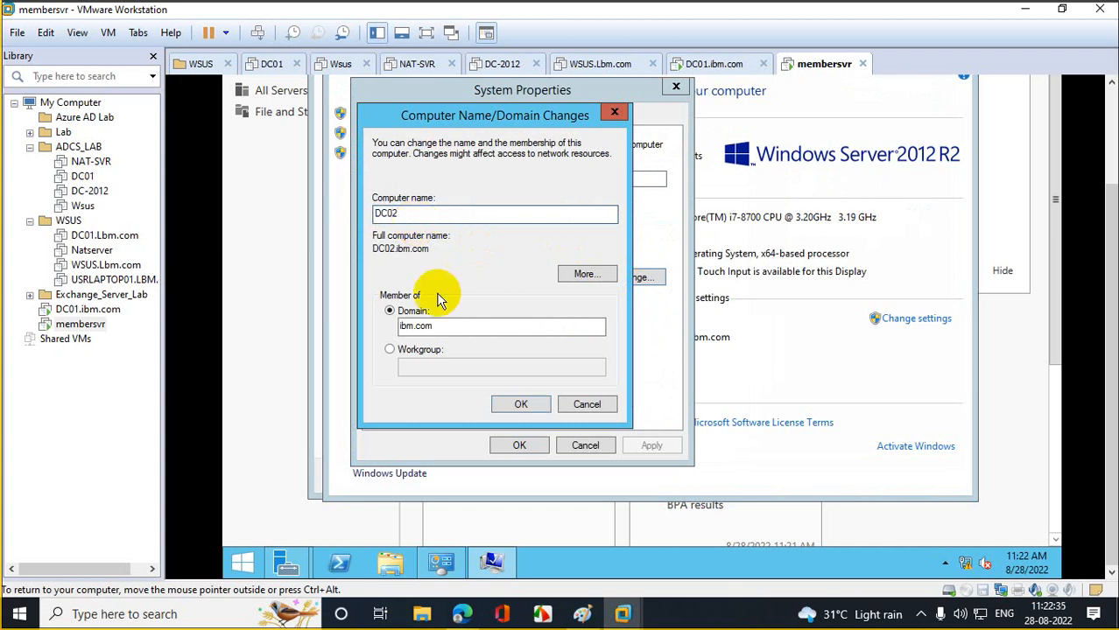
left_click(520, 404)
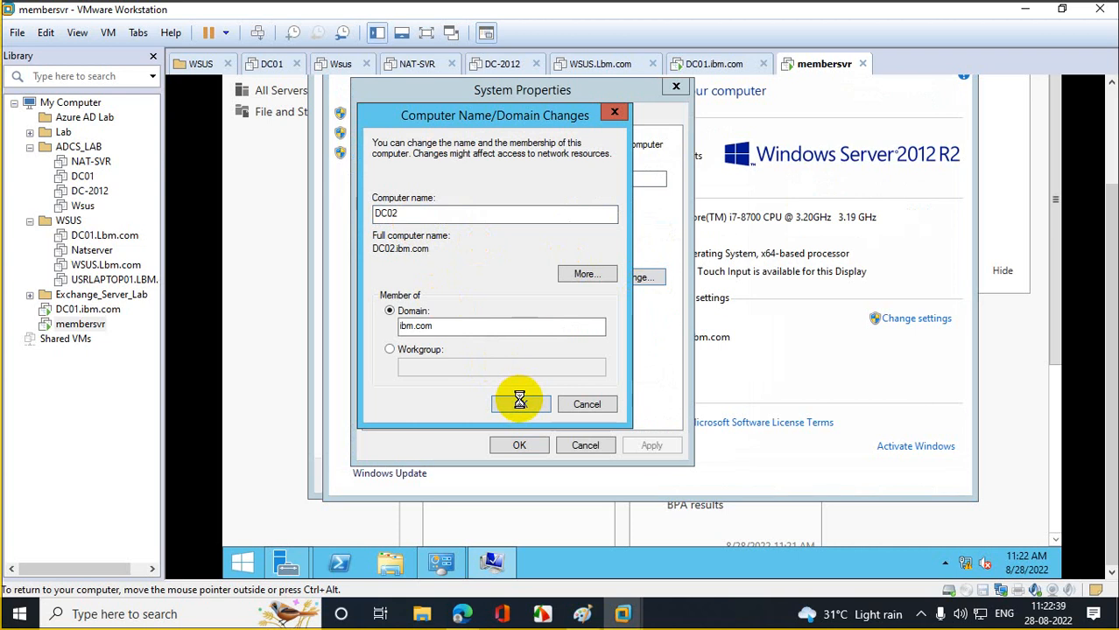
left_click(746, 278)
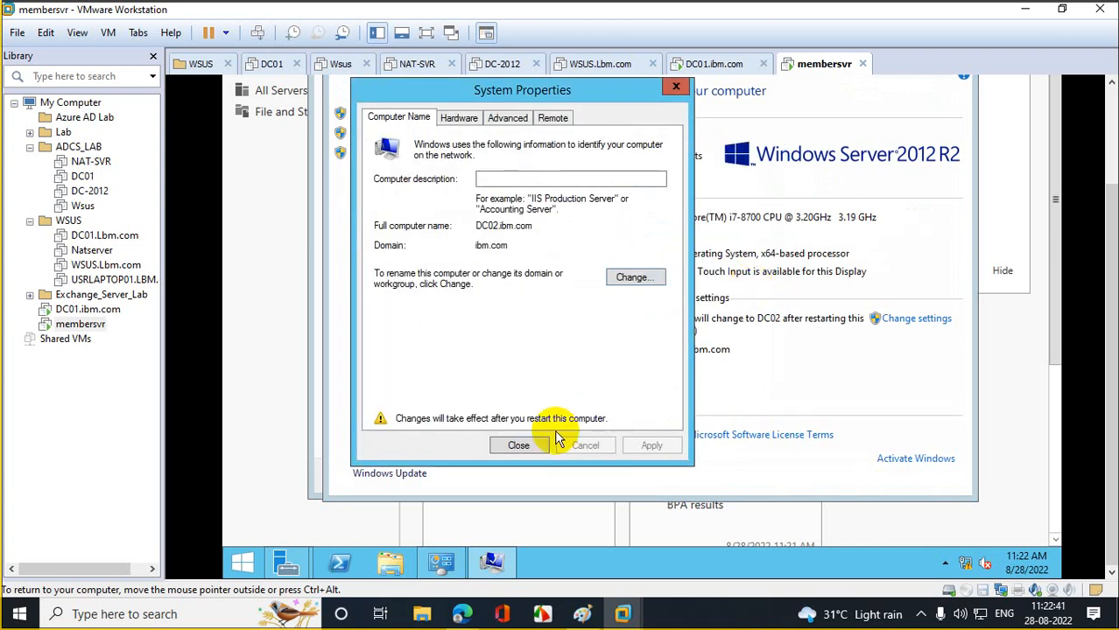
left_click(518, 445)
left_click(665, 272)
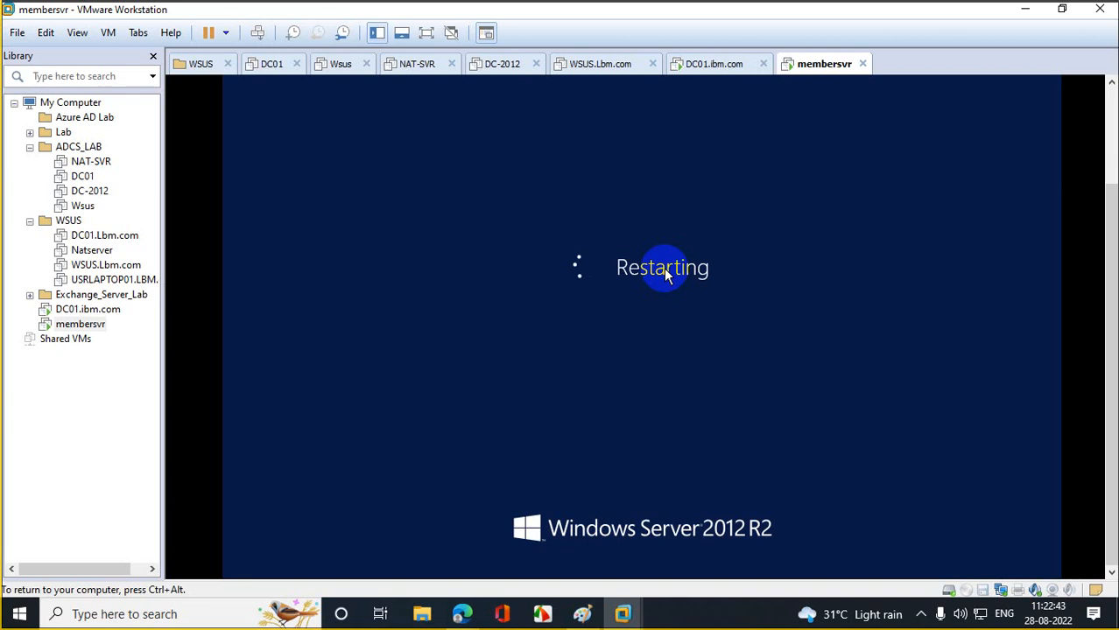
- On DC01, refresh Active Directory Users and Computers to show DC02, then bring up Edge
left_click(96, 309)
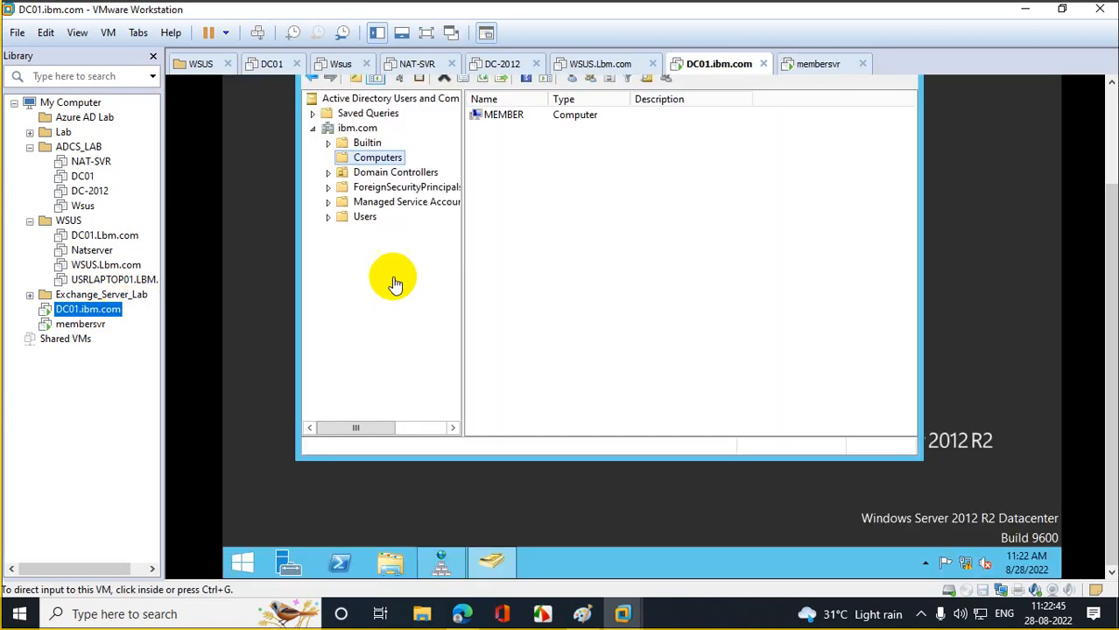
left_click(394, 281)
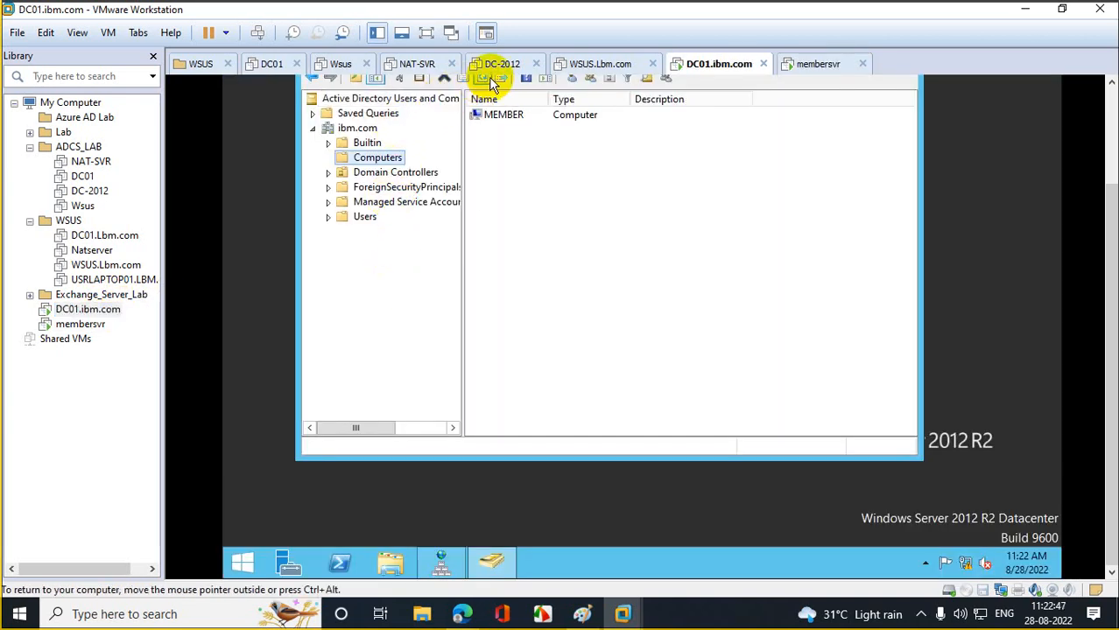
left_click(489, 79)
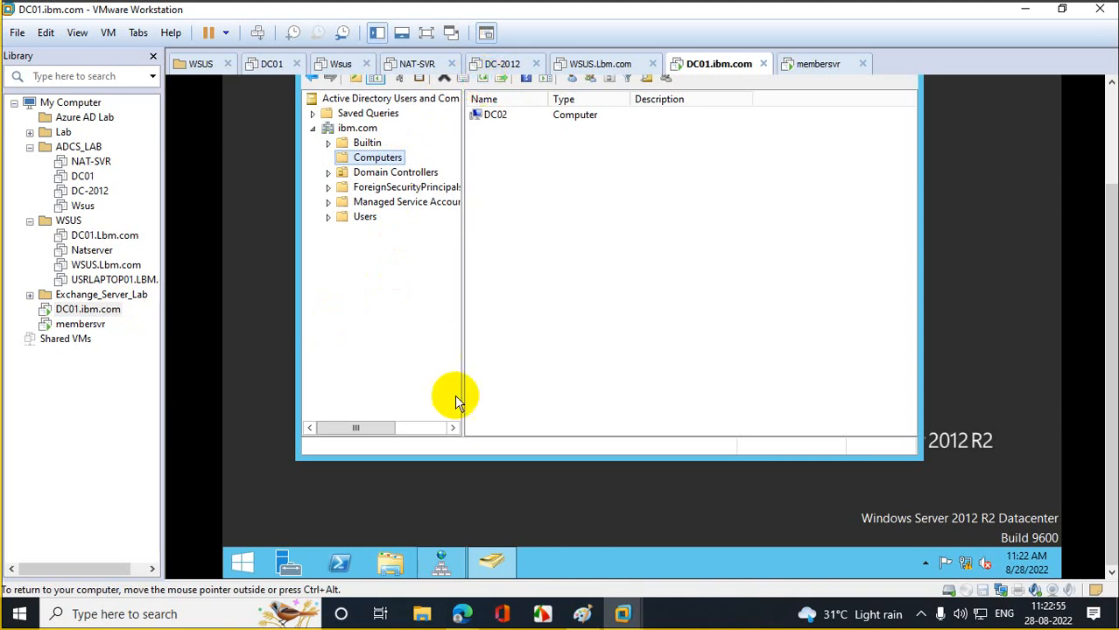
mouse_move(462, 613)
left_click(425, 570)
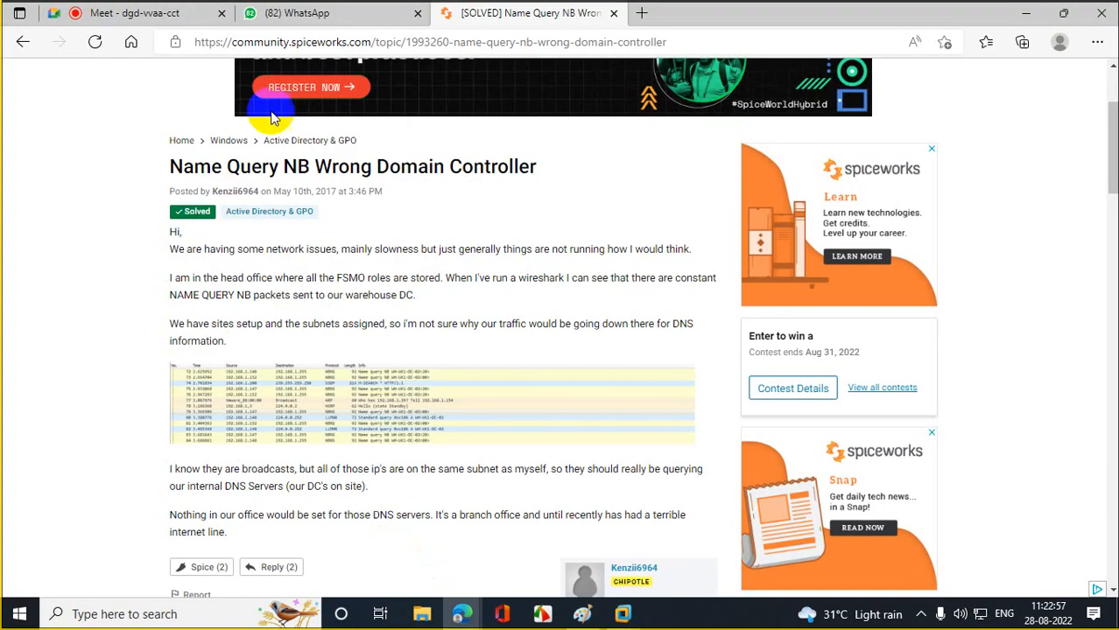
- Check the Meet call tab in Edge, then minimize the browser
left_click(129, 12)
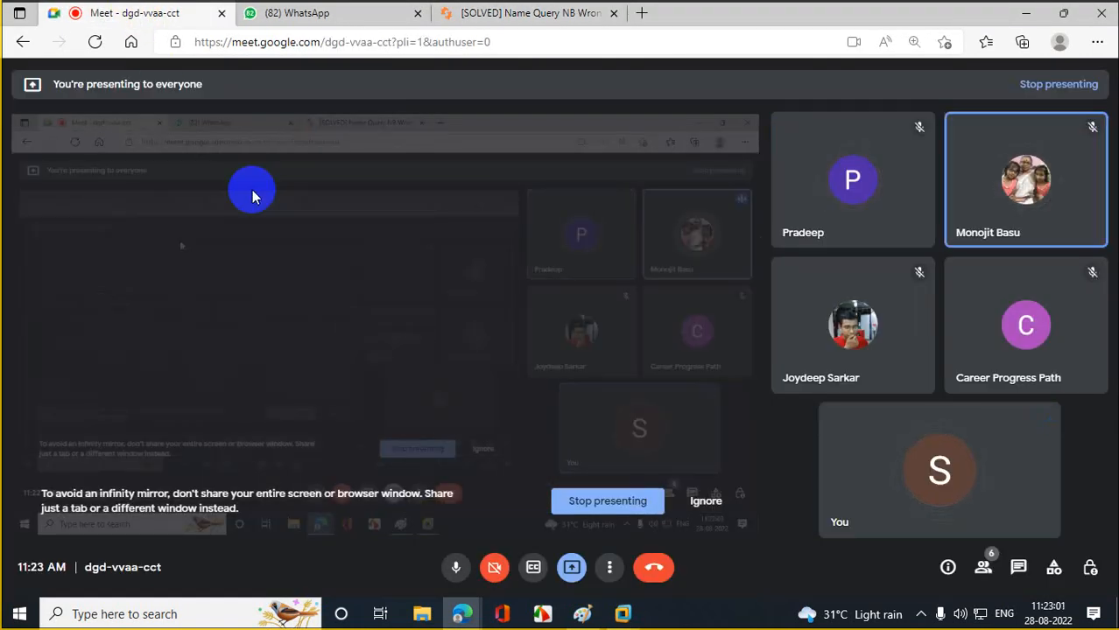
left_click(1024, 14)
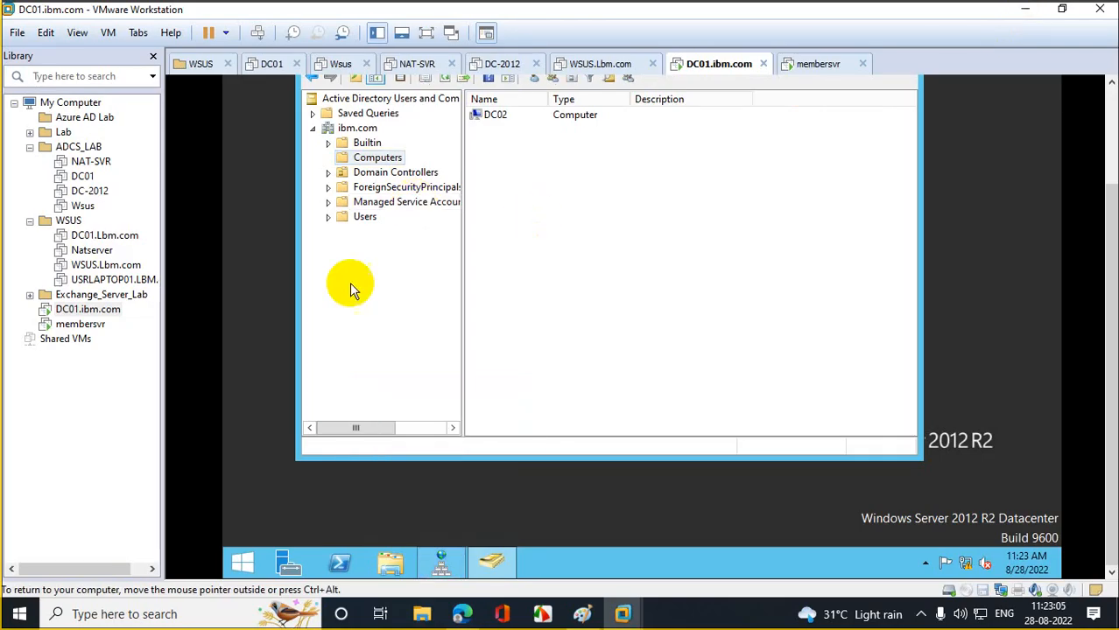
- Rename the membersvr library entry to DC02.ibm.com
left_click(80, 324)
right_click(79, 326)
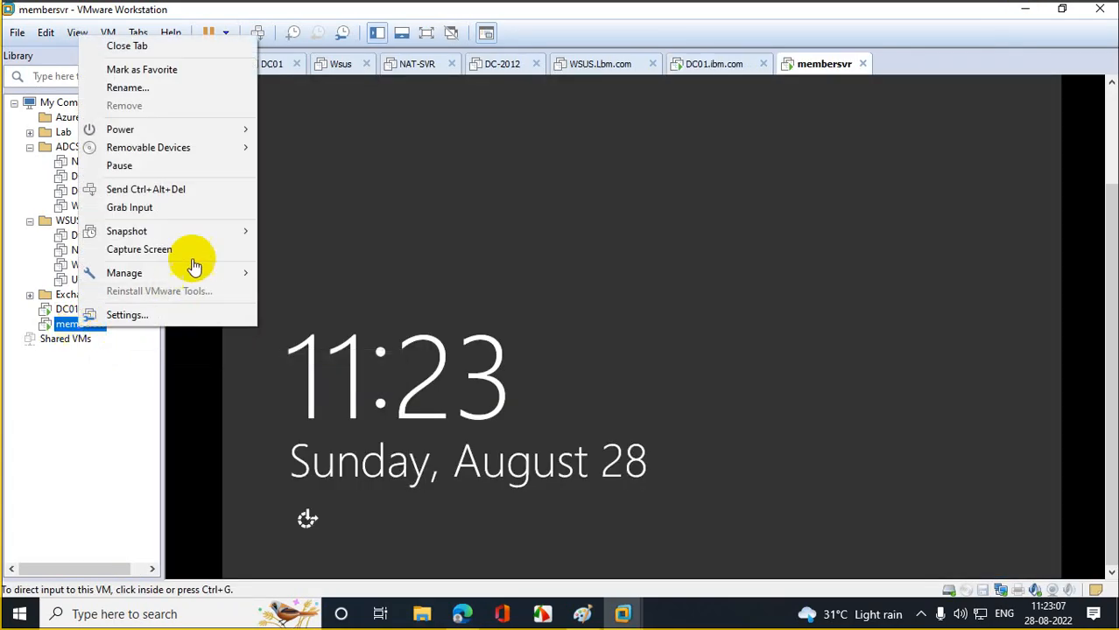
left_click(185, 89)
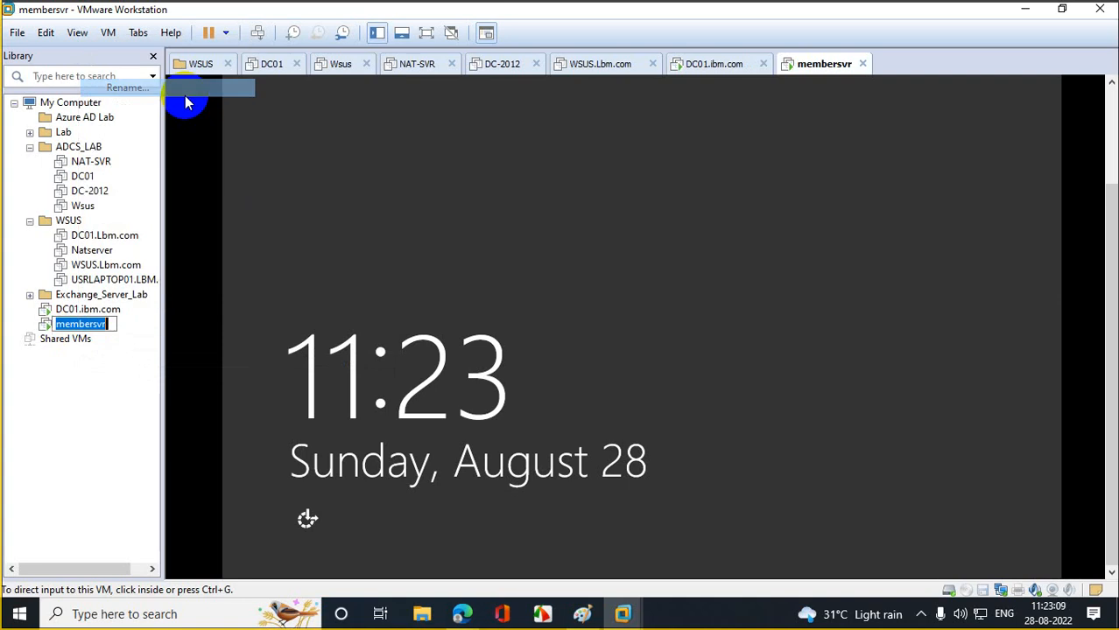
type("DC0")
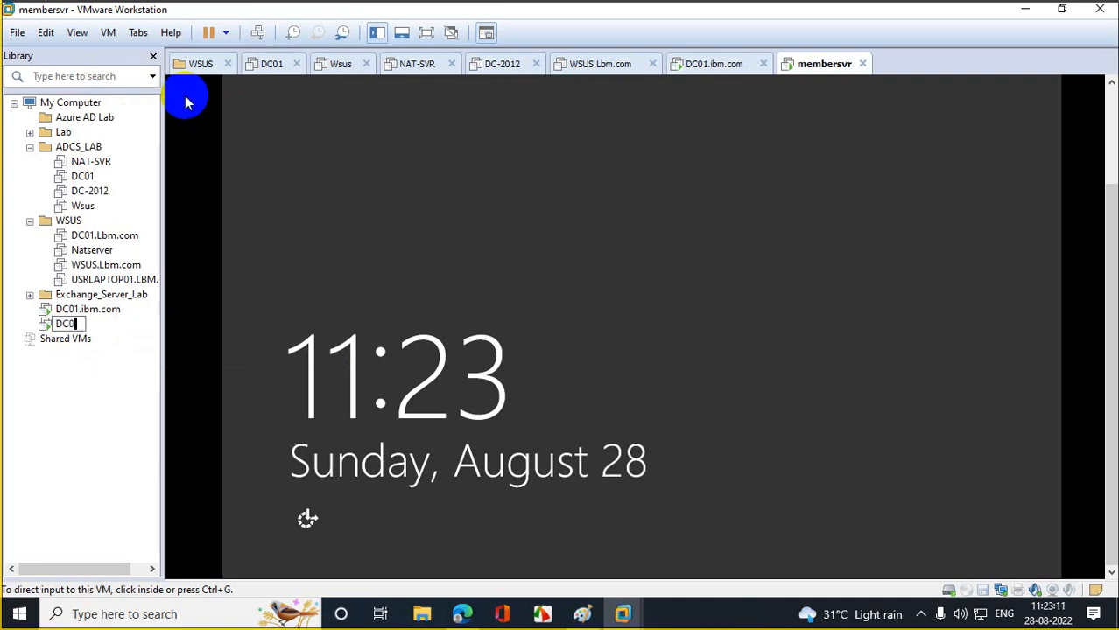
type("2.ibm.com")
left_click(100, 430)
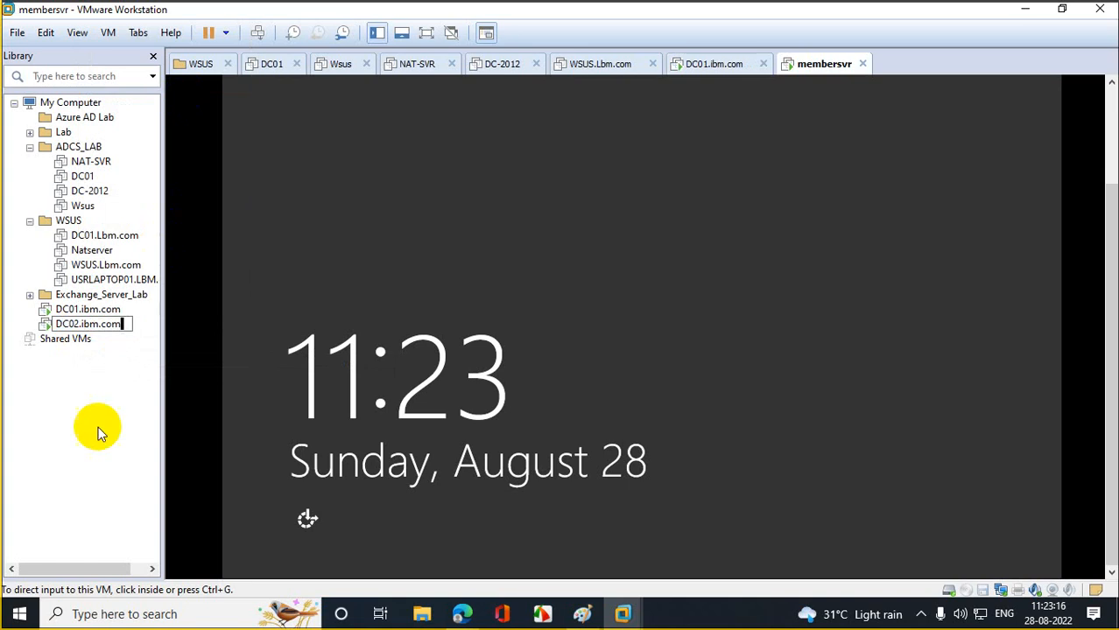
- Send Ctrl+Alt+Del to DC02 and sign in with the domain account password
right_click(85, 325)
left_click(211, 186)
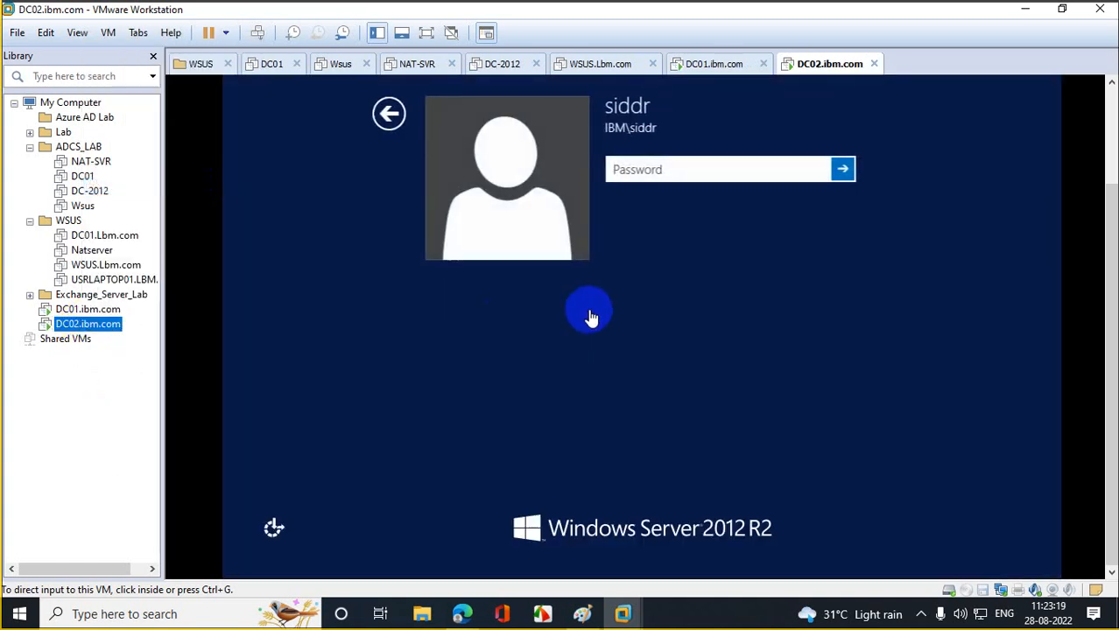
left_click(630, 171)
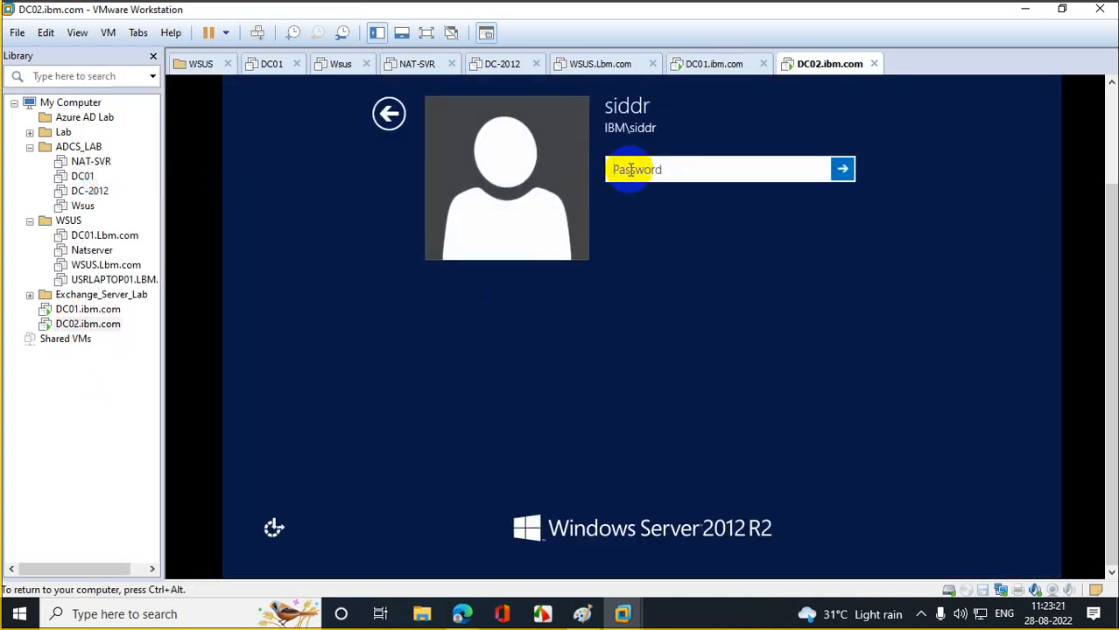
type("••")
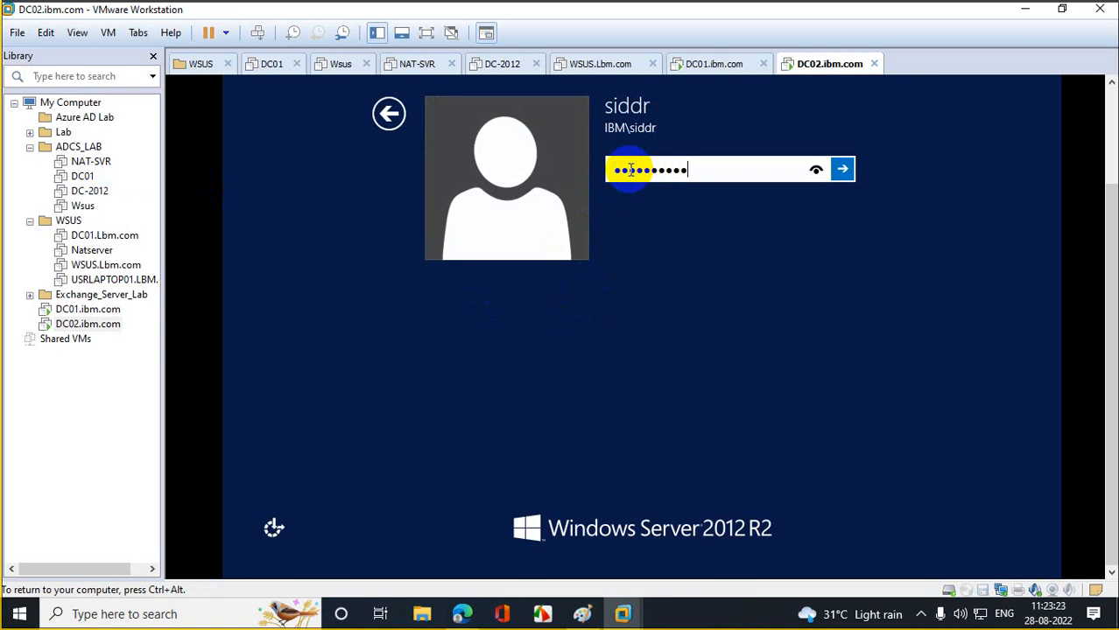
type("••••••••••••")
key("Return")
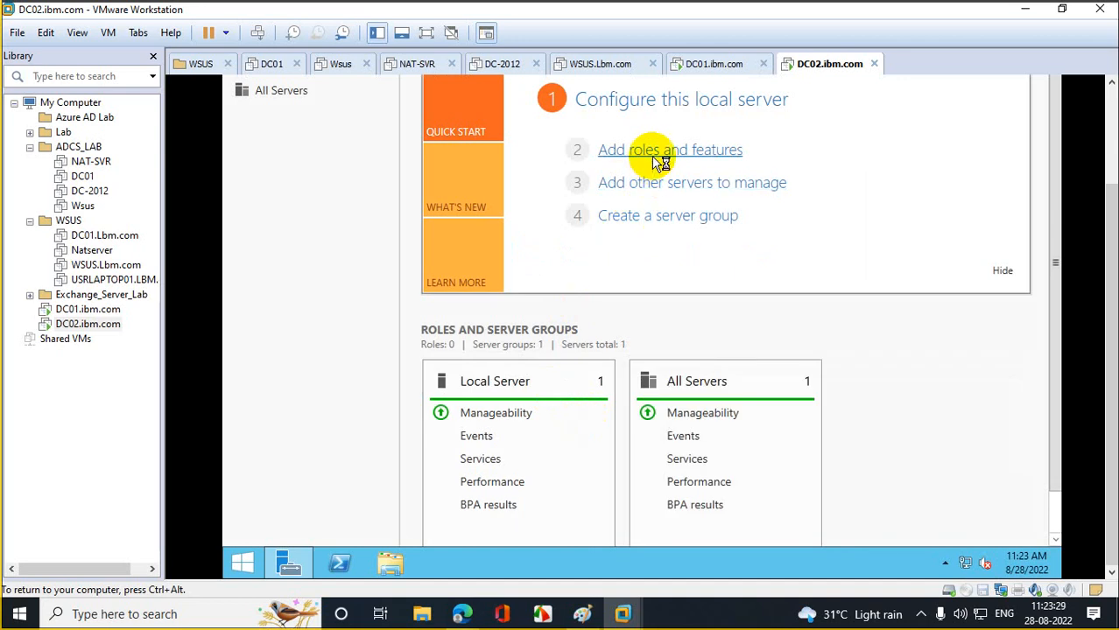
- Launch Add Roles and Features with role-based installation targeting this server
left_click(657, 160)
left_click(828, 208)
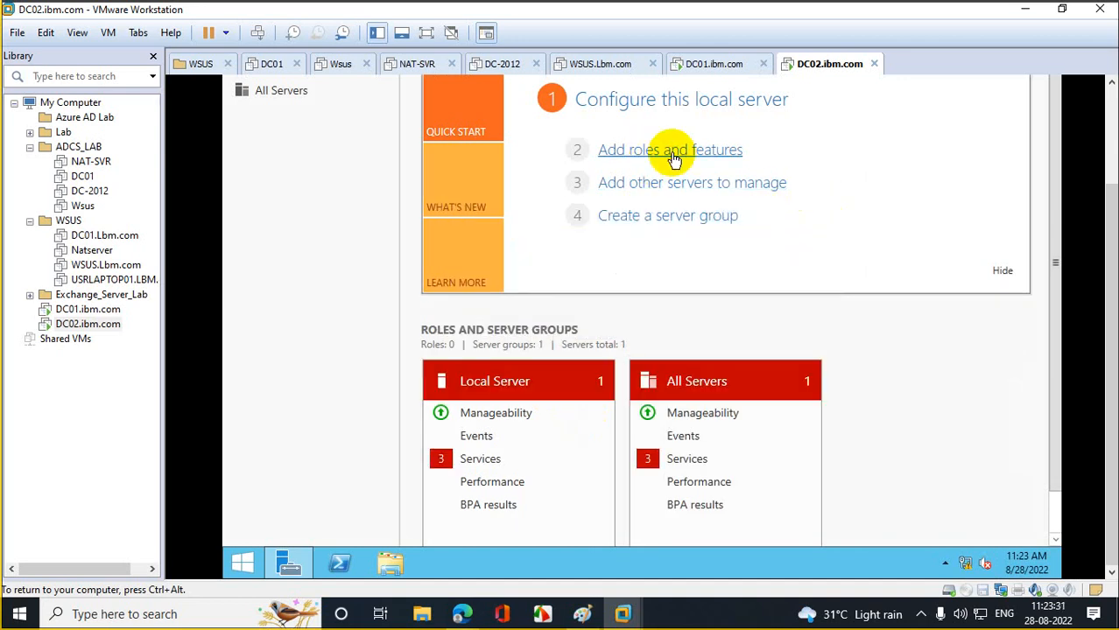
left_click(669, 154)
left_click(744, 457)
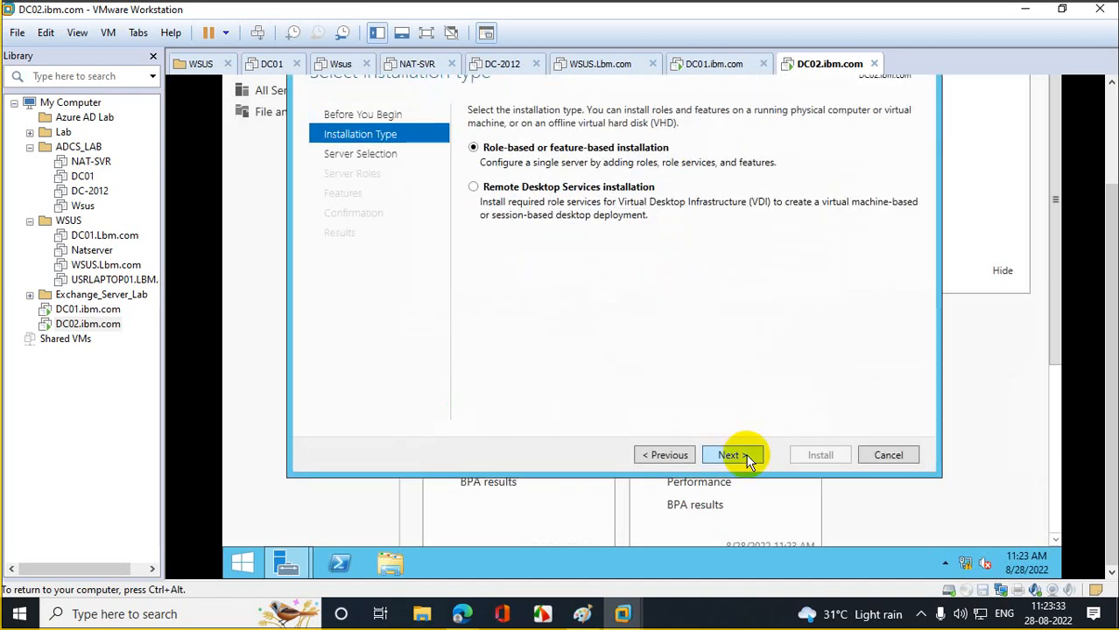
left_click(731, 455)
left_click(731, 456)
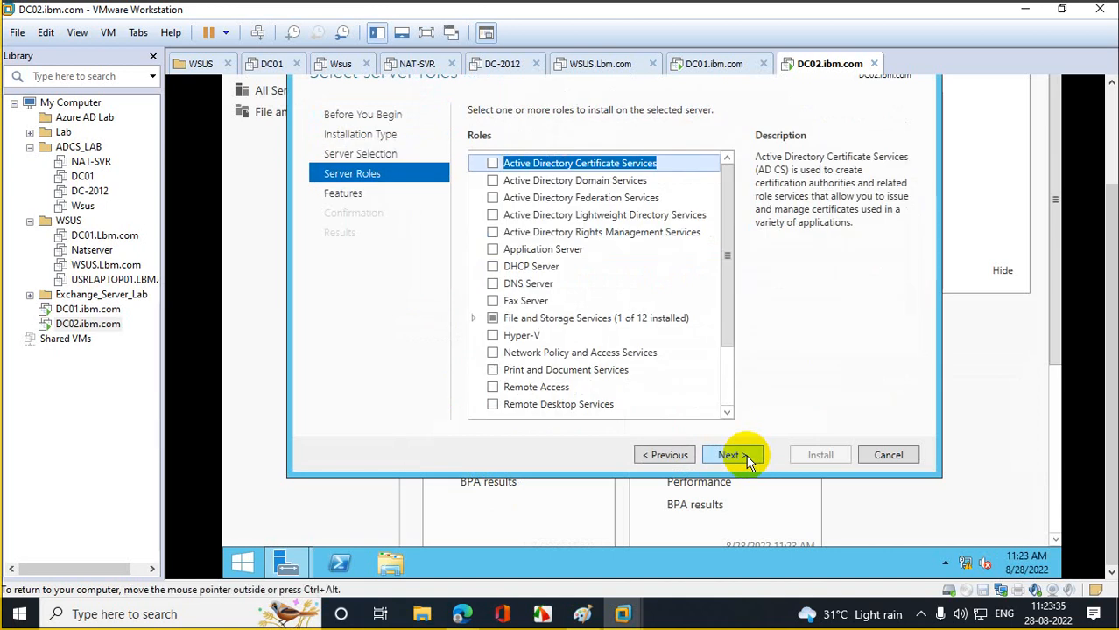
- Select Active Directory Domain Services with its management features and install it
left_click(552, 184)
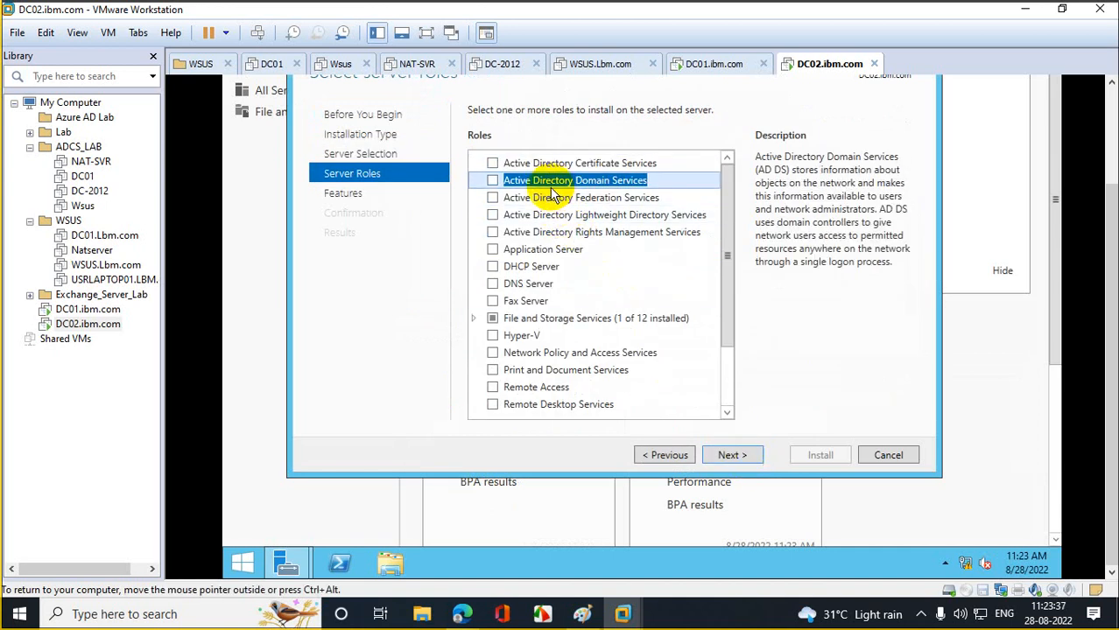
left_click(493, 180)
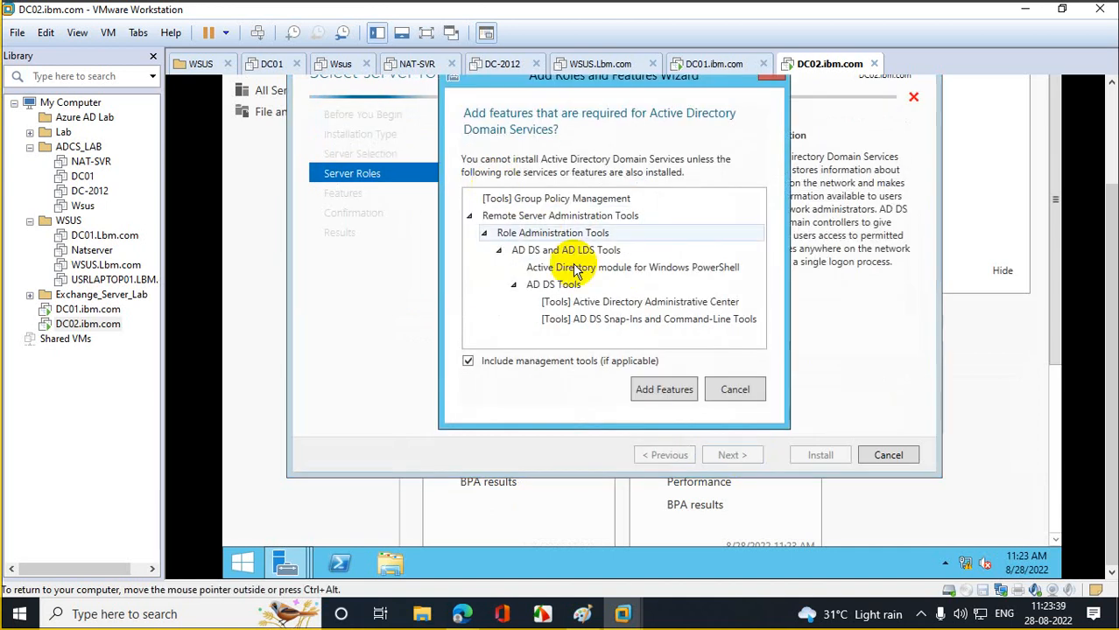
left_click(662, 391)
left_click(732, 455)
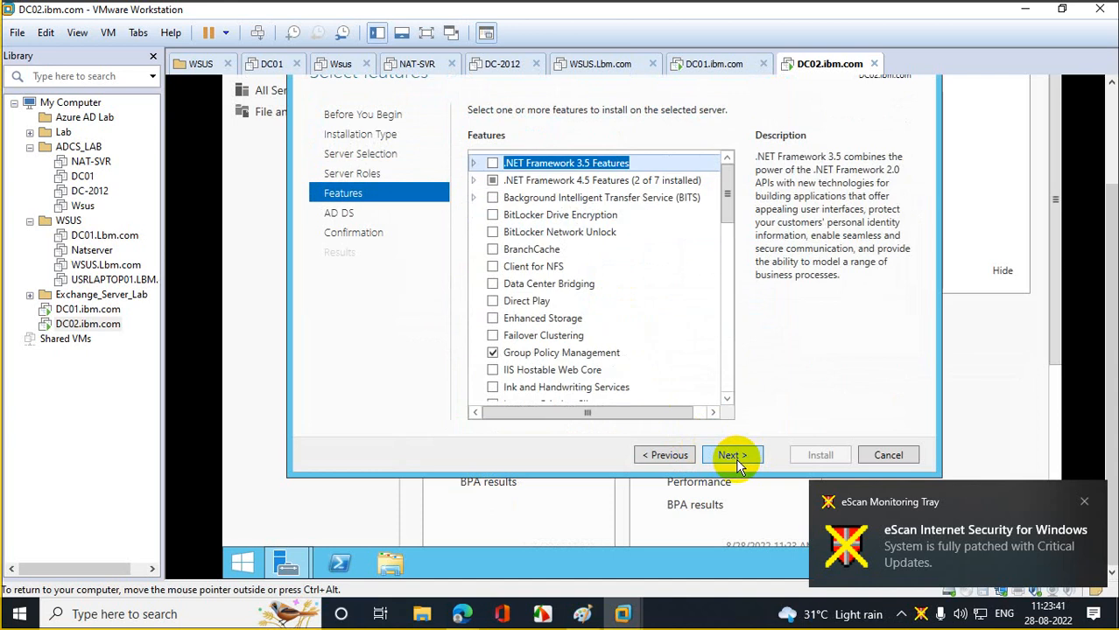
left_click(732, 455)
left_click(732, 455)
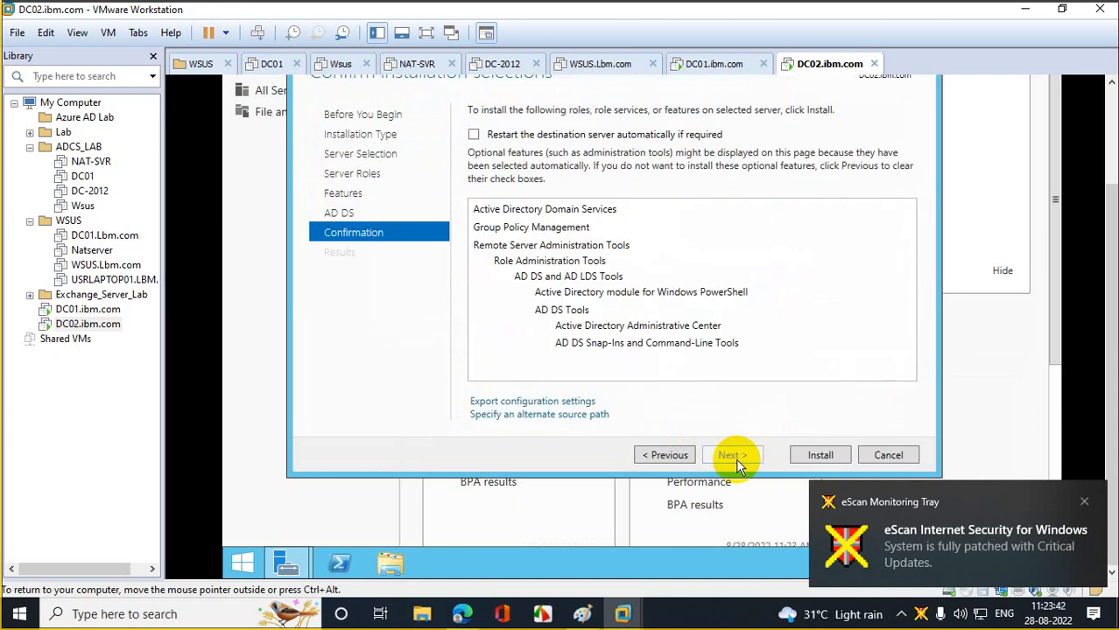
left_click(805, 457)
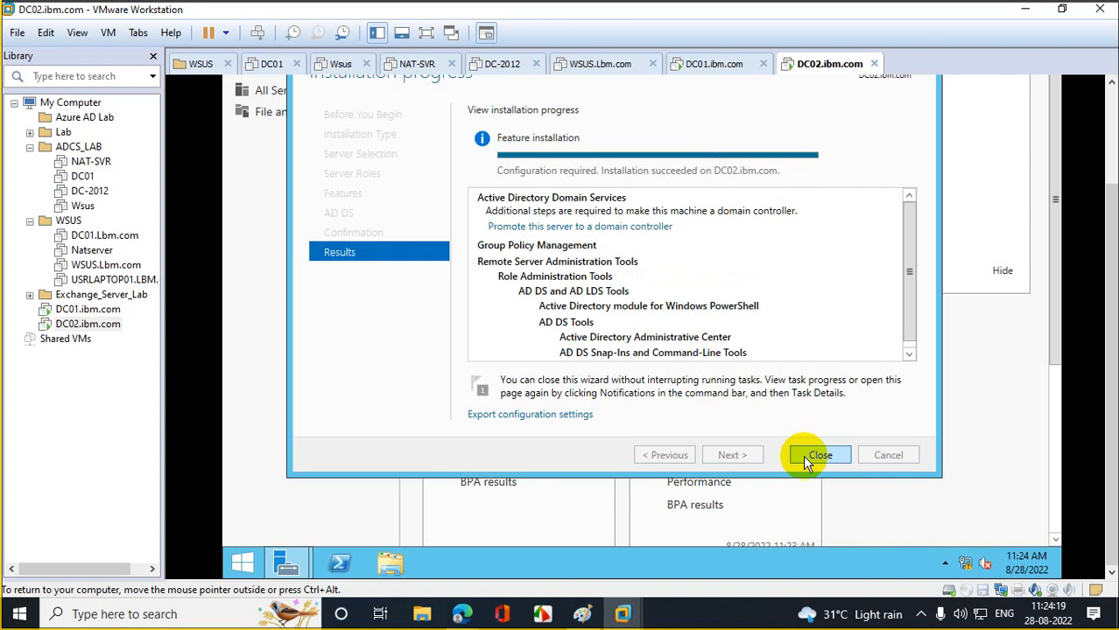
- Start promoting the server, adding a domain controller to the existing ibm.com domain
left_click(622, 226)
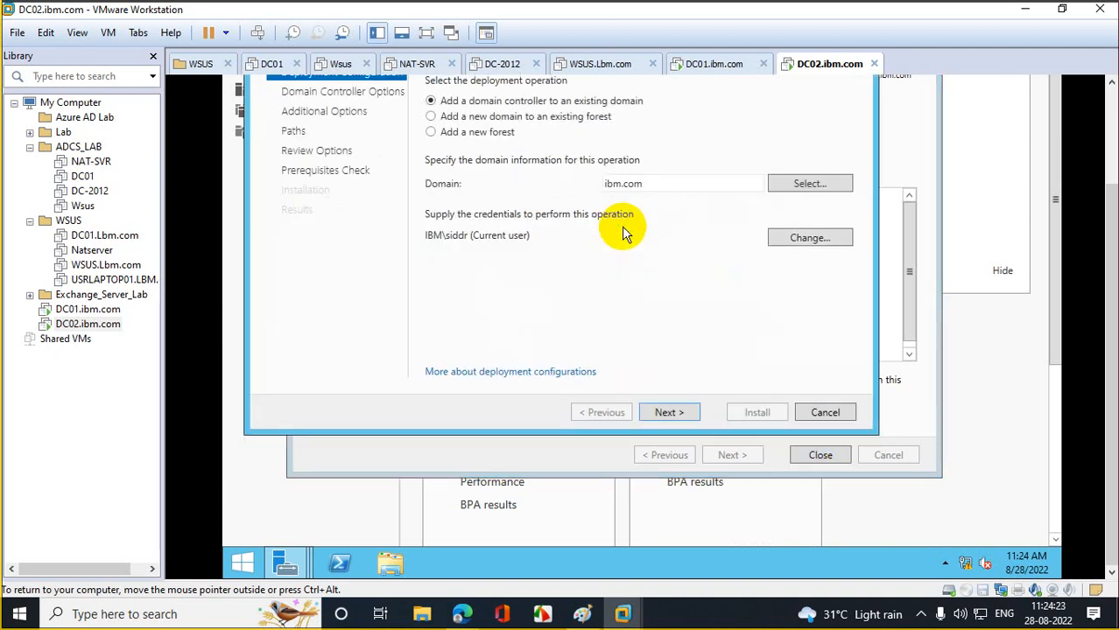
left_click_drag(1116, 300, 1114, 271)
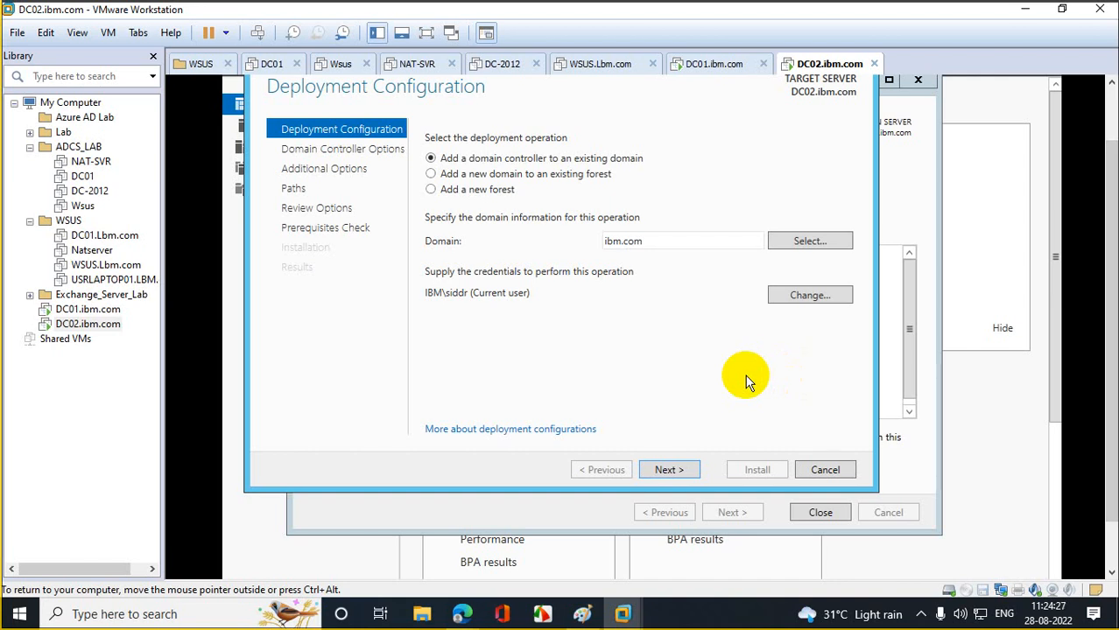
left_click(667, 470)
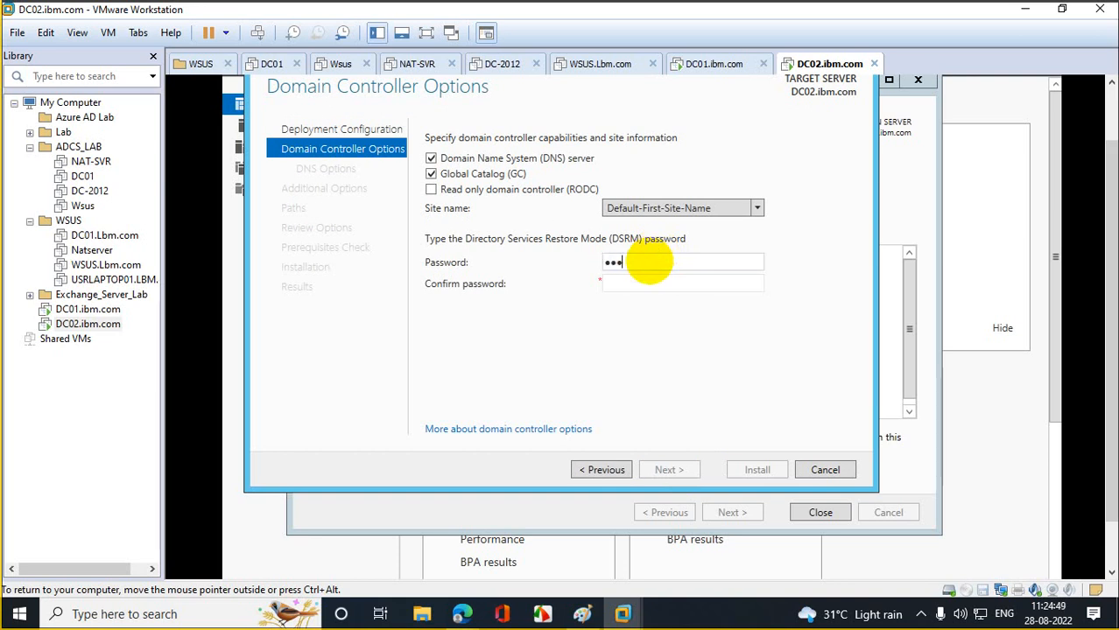
- Set the DSRM password and accept default DNS, replication and path options through prerequisites
key("Tab")
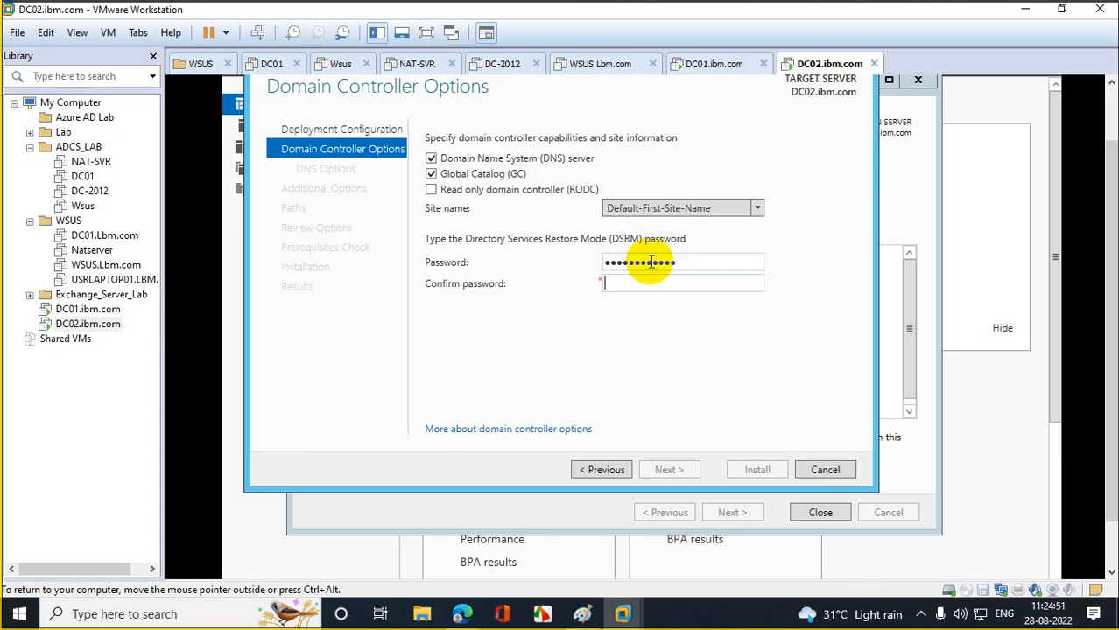
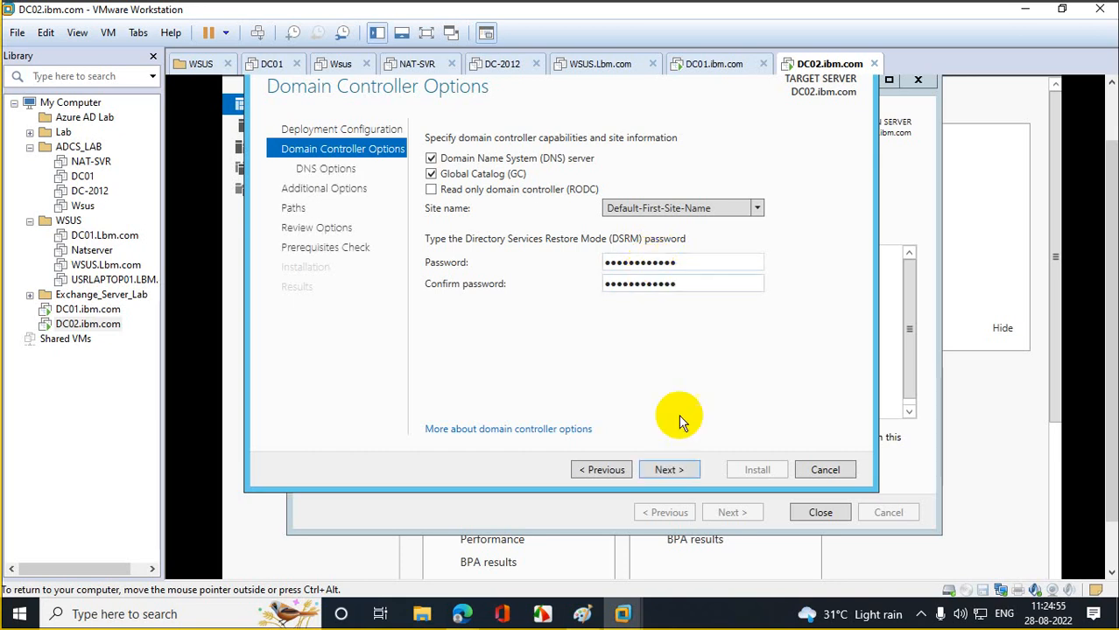
left_click(678, 470)
left_click(679, 470)
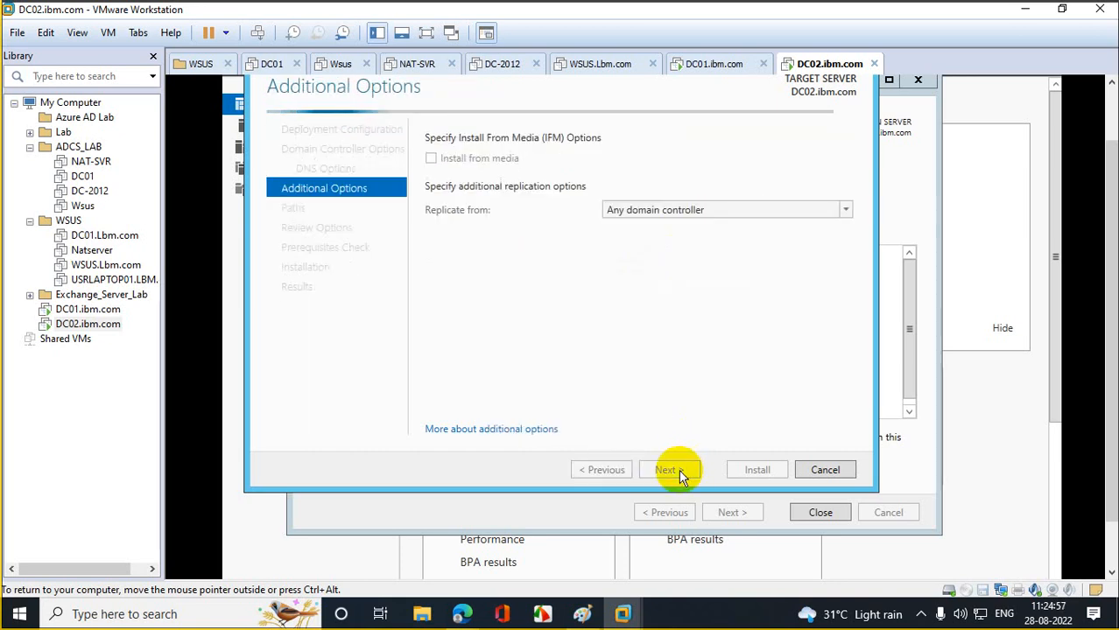
left_click(678, 470)
left_click(679, 470)
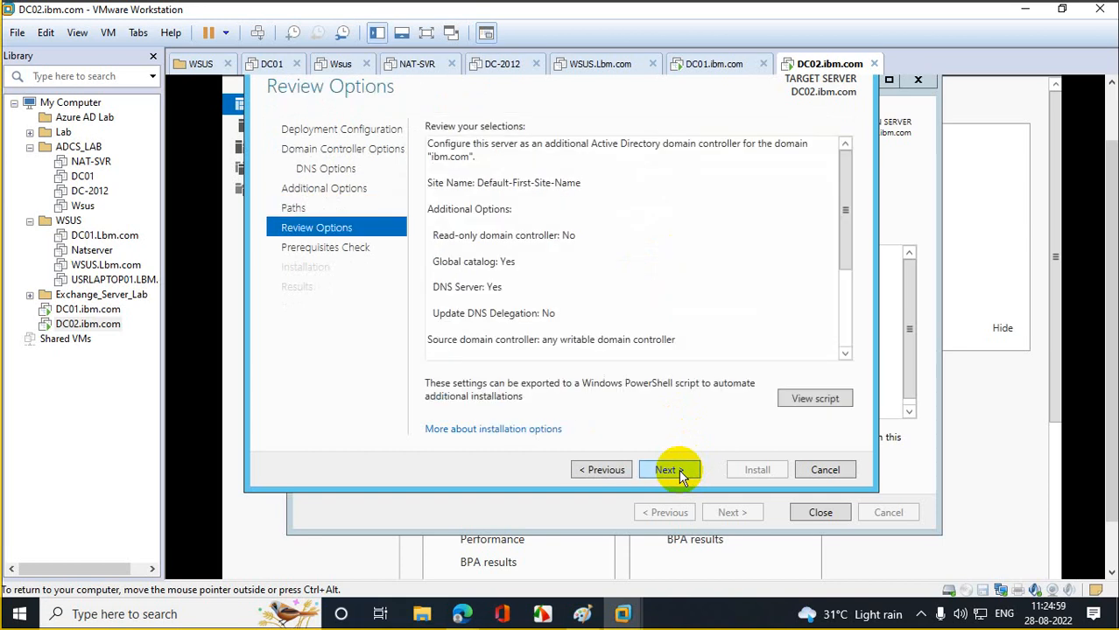
left_click(678, 470)
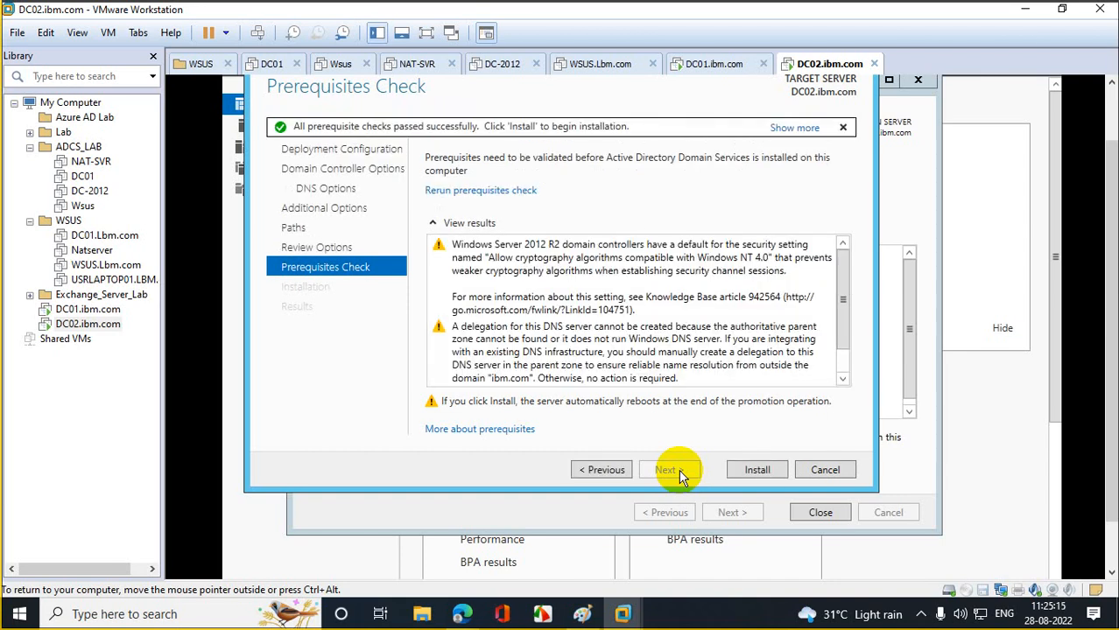
- Install the domain controller, then close the sign-out notice, results page and roles wizard
left_click(756, 470)
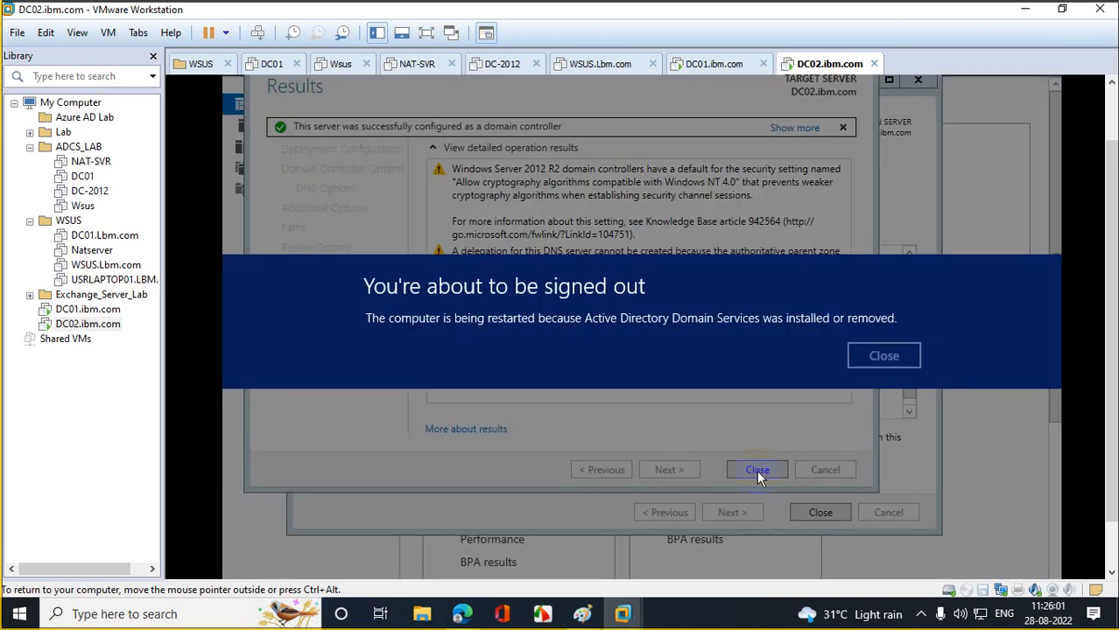
left_click(894, 359)
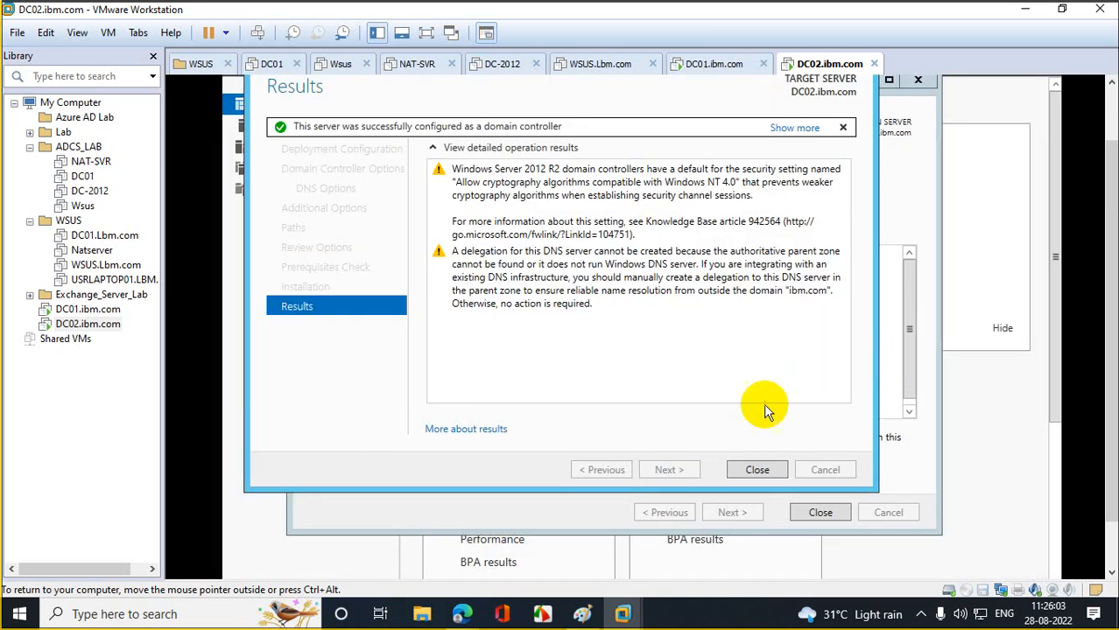
left_click(748, 471)
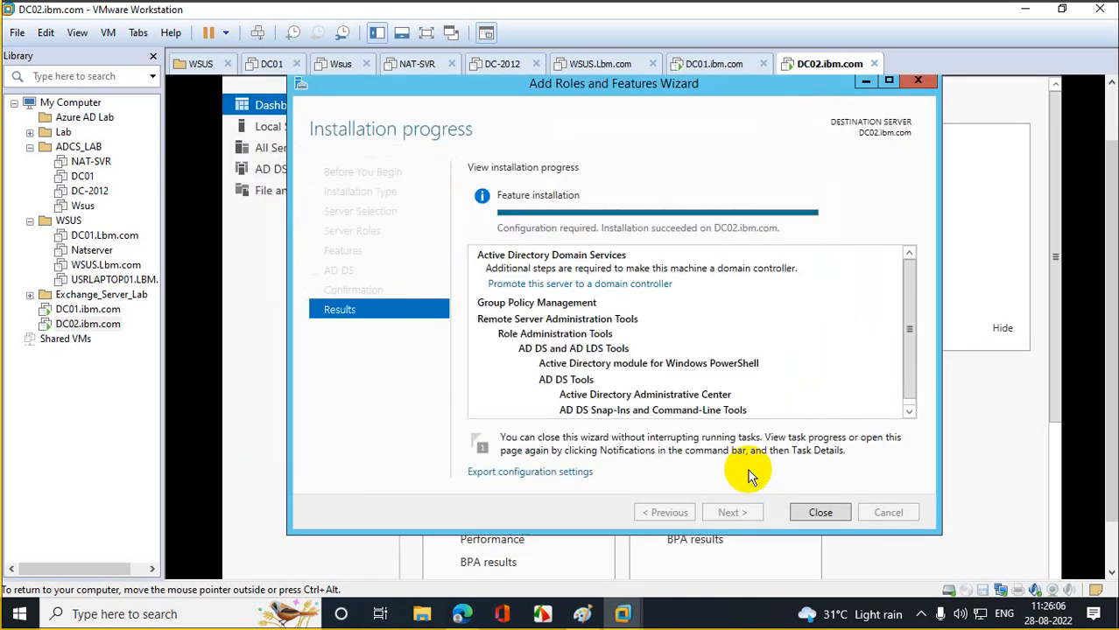
left_click(832, 517)
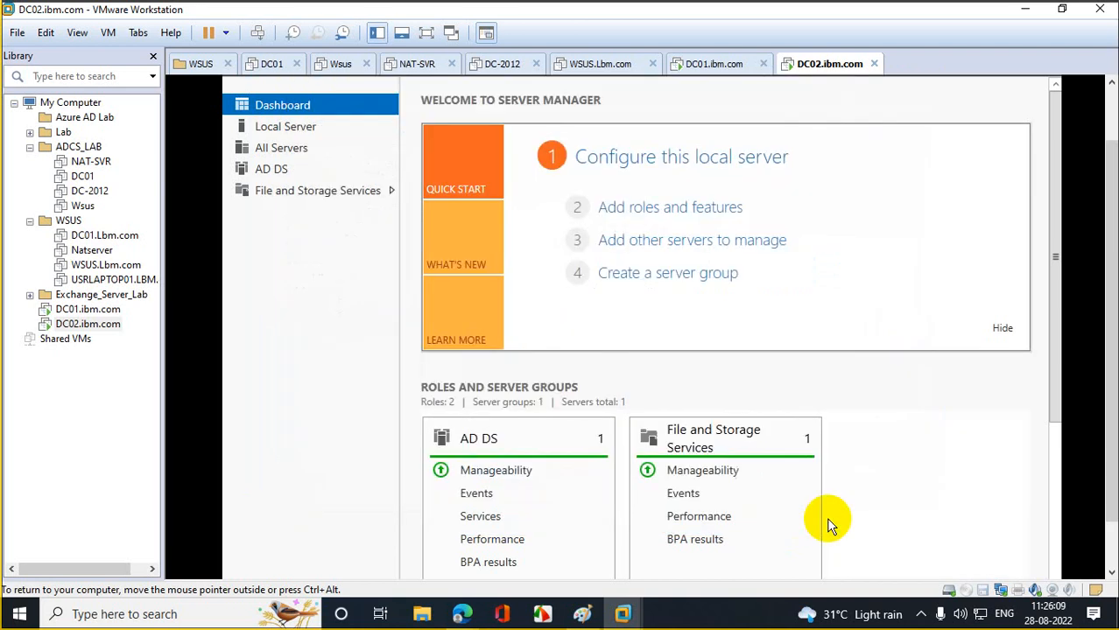
left_click(87, 310)
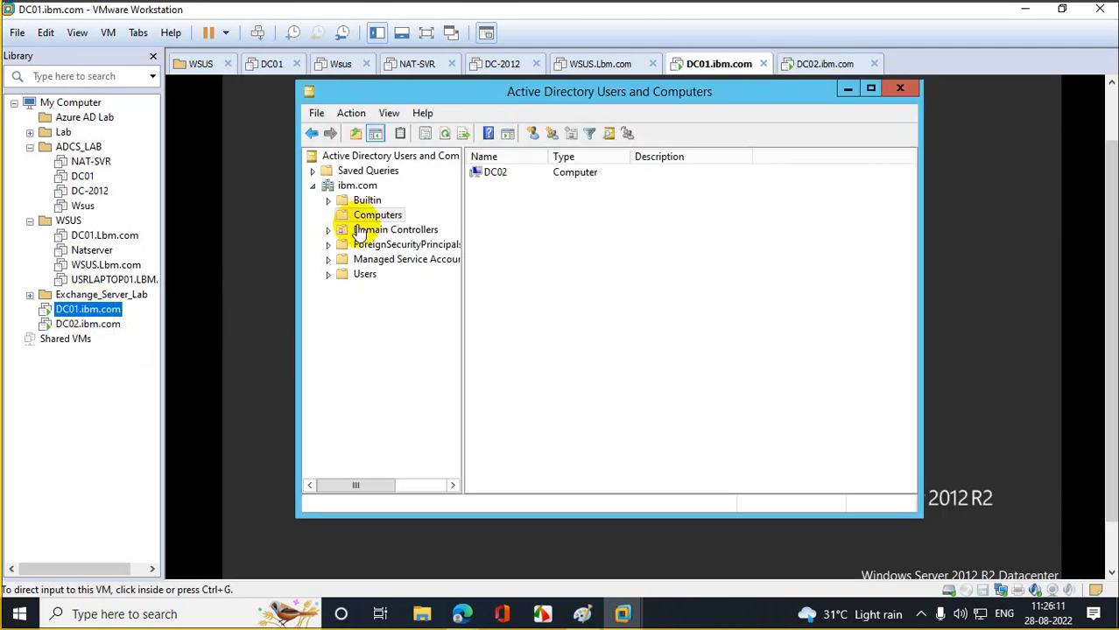
left_click(382, 230)
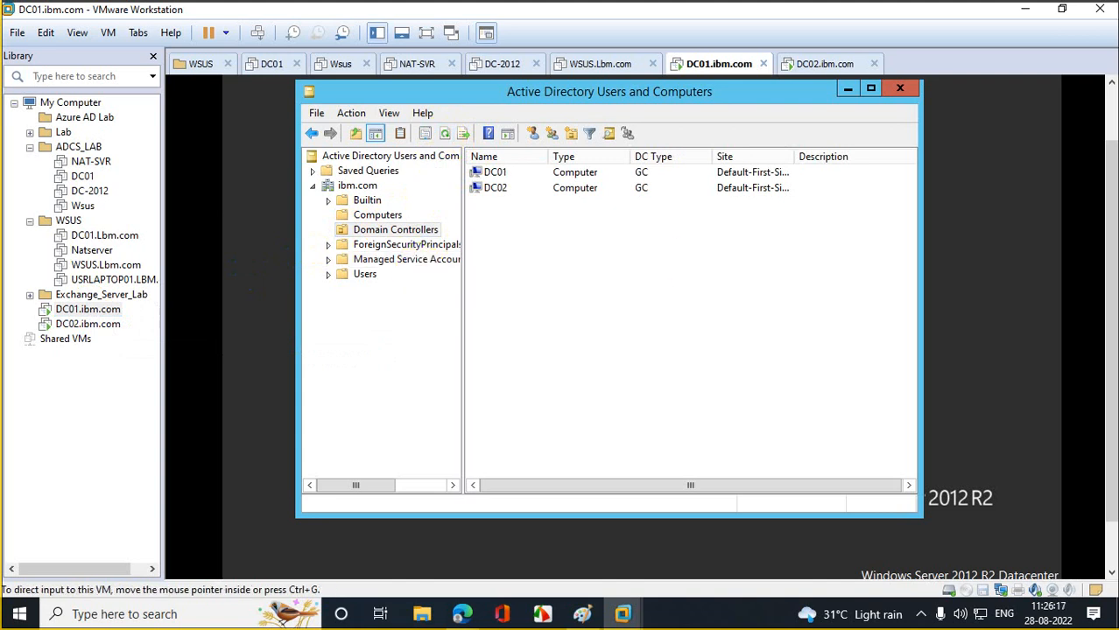
left_click_drag(1111, 263, 1100, 314)
left_click(252, 561)
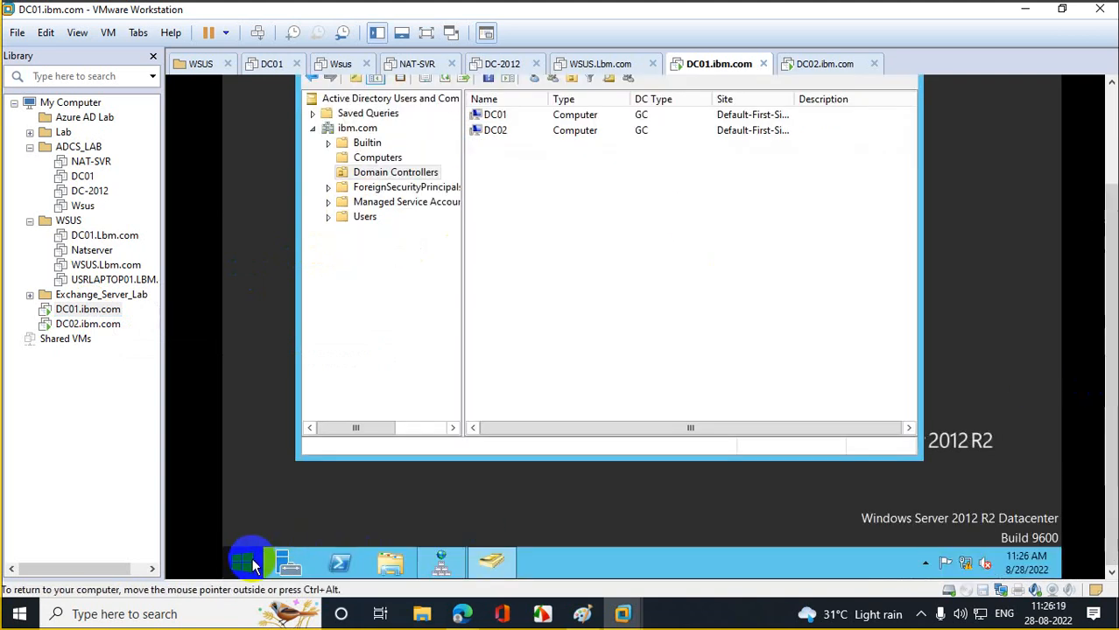
left_click(443, 564)
left_click_drag(1105, 249, 1106, 150)
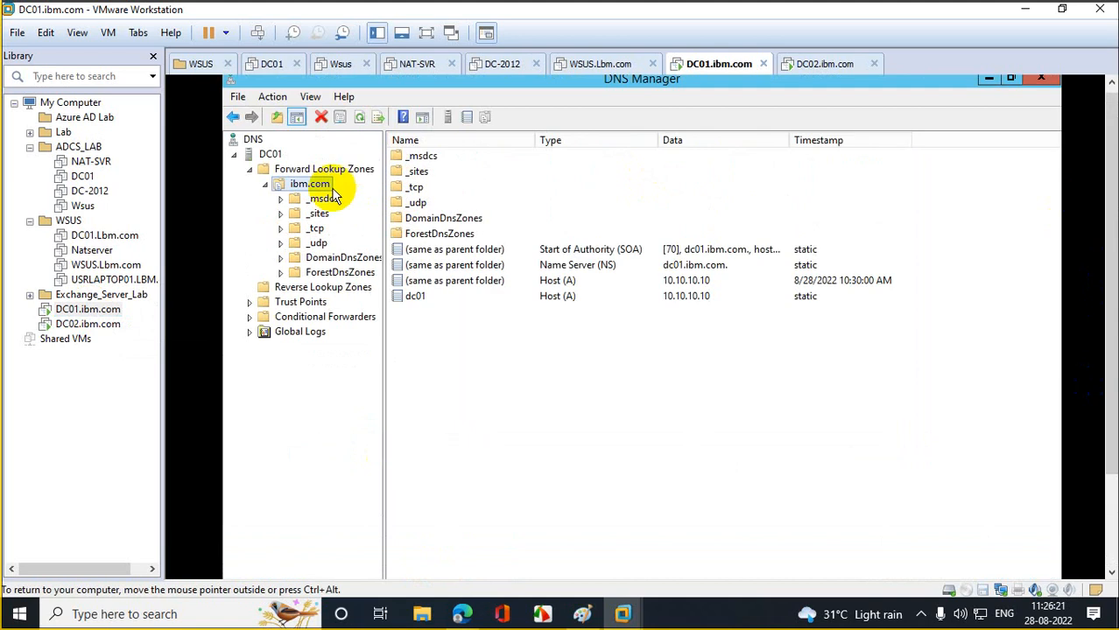
left_click(358, 120)
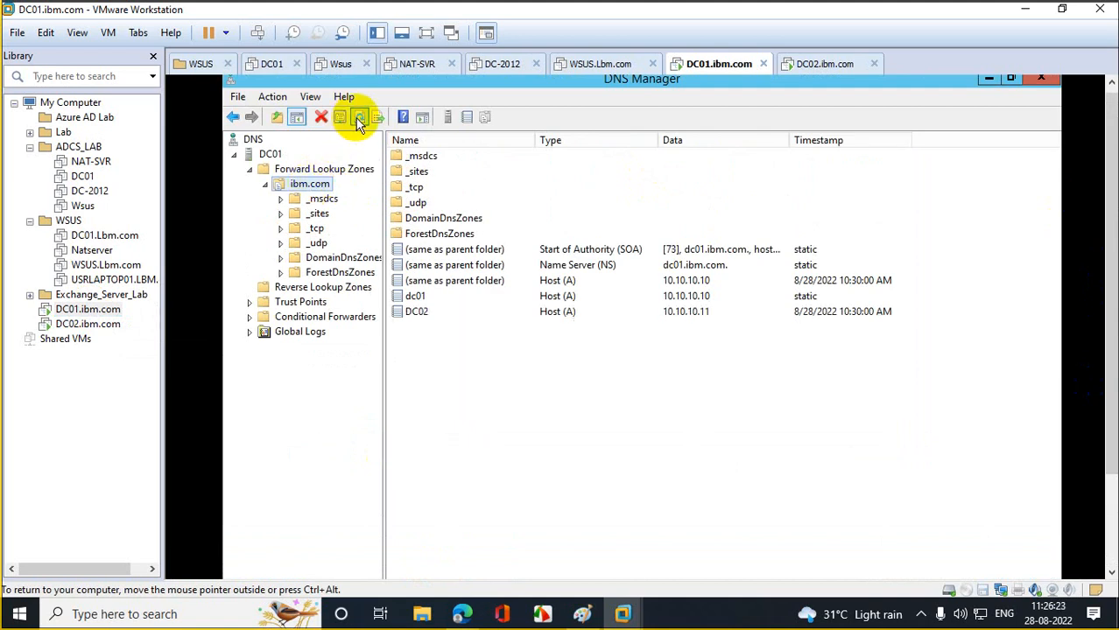
left_click(576, 300)
left_click(573, 315)
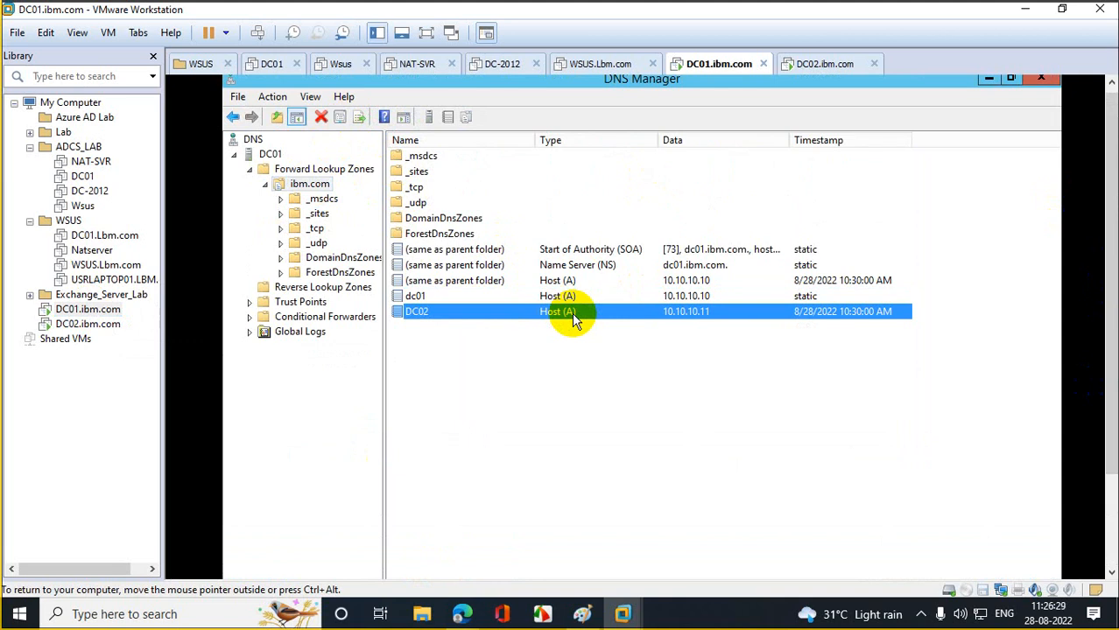
left_click(805, 302)
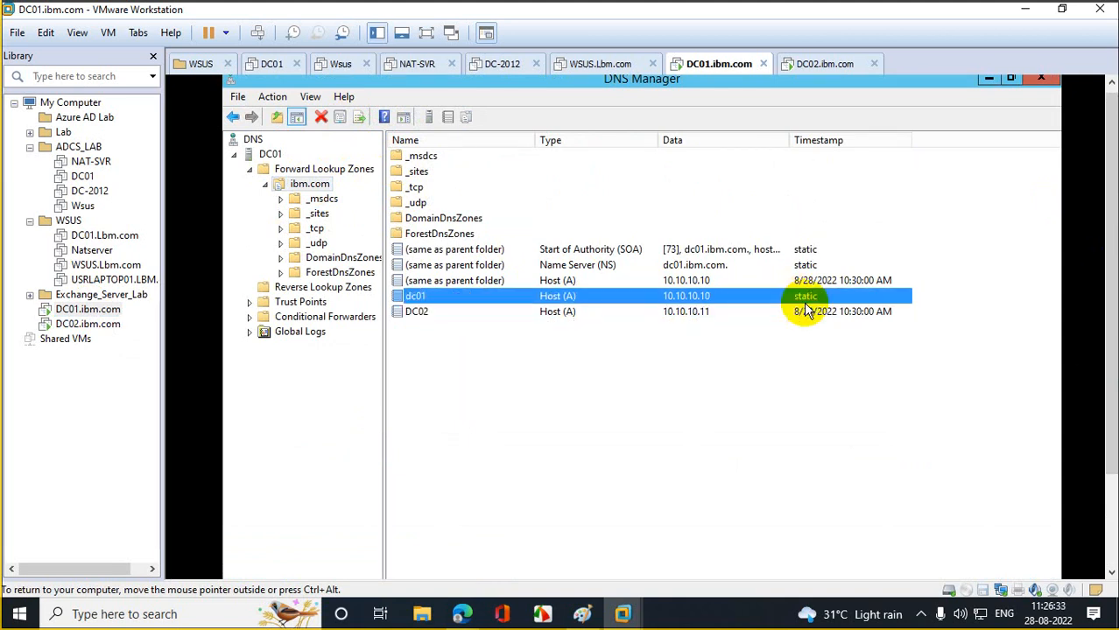
left_click(817, 316)
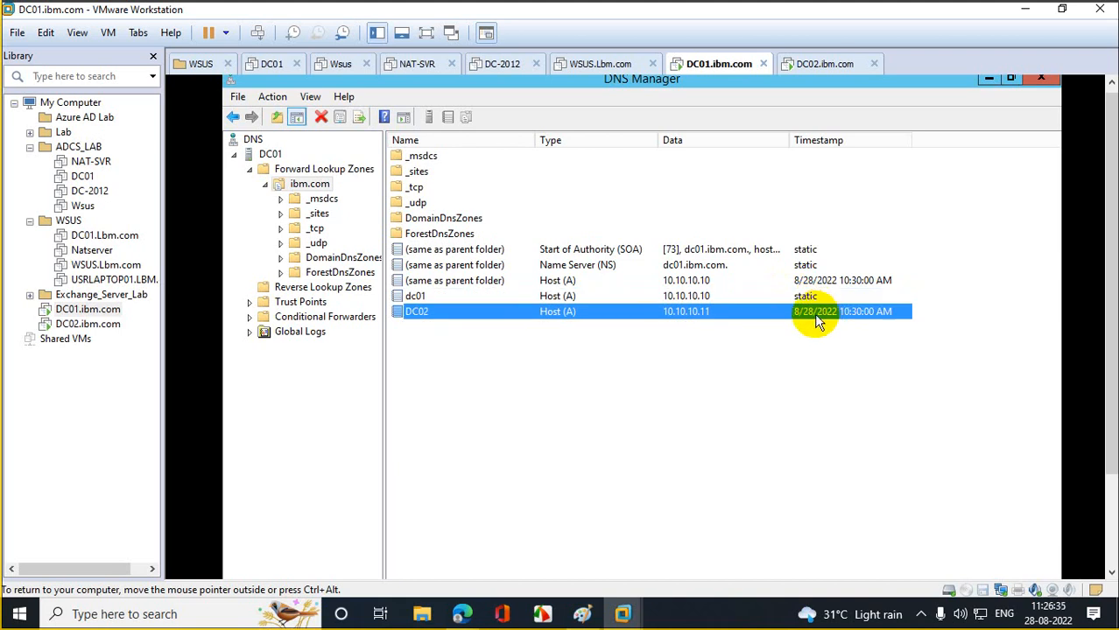
left_click(88, 324)
left_click(492, 268)
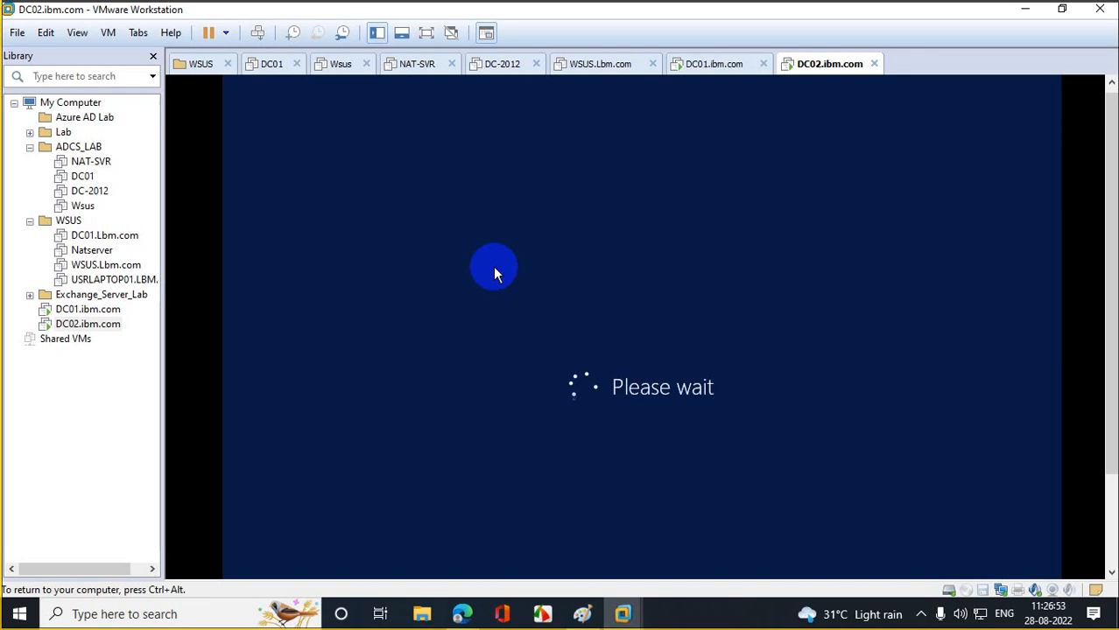
left_click(70, 310)
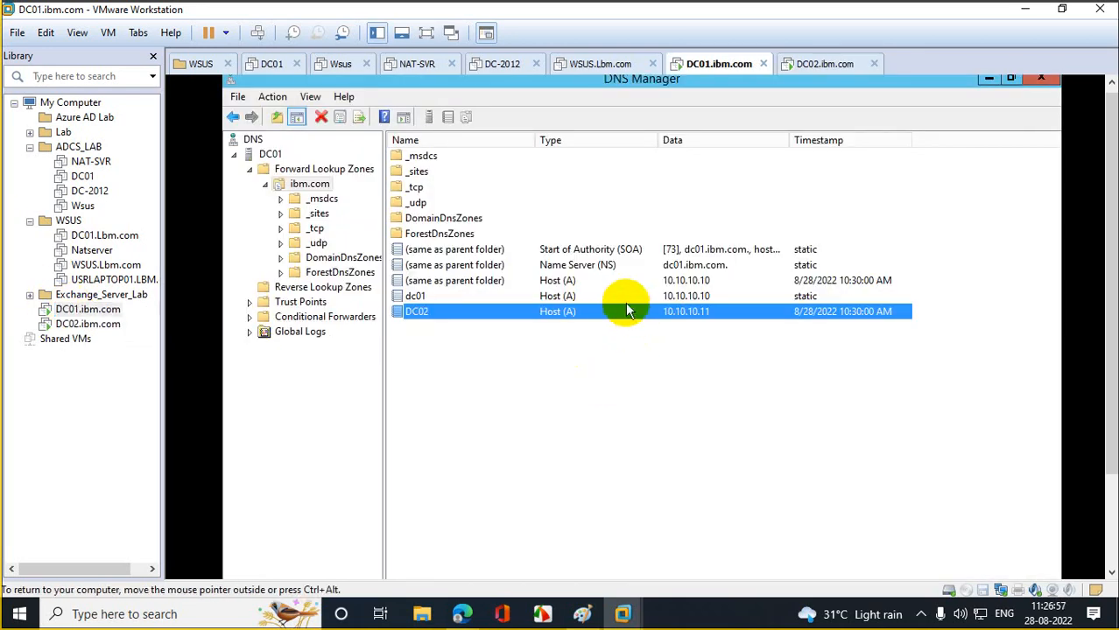
left_click(678, 297)
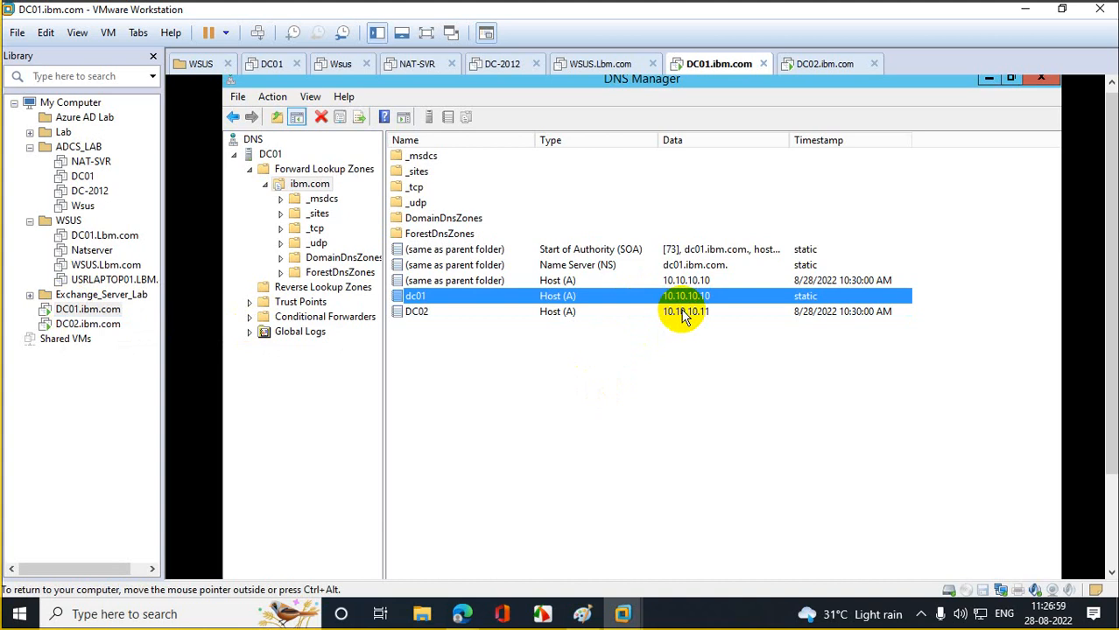
left_click(810, 320)
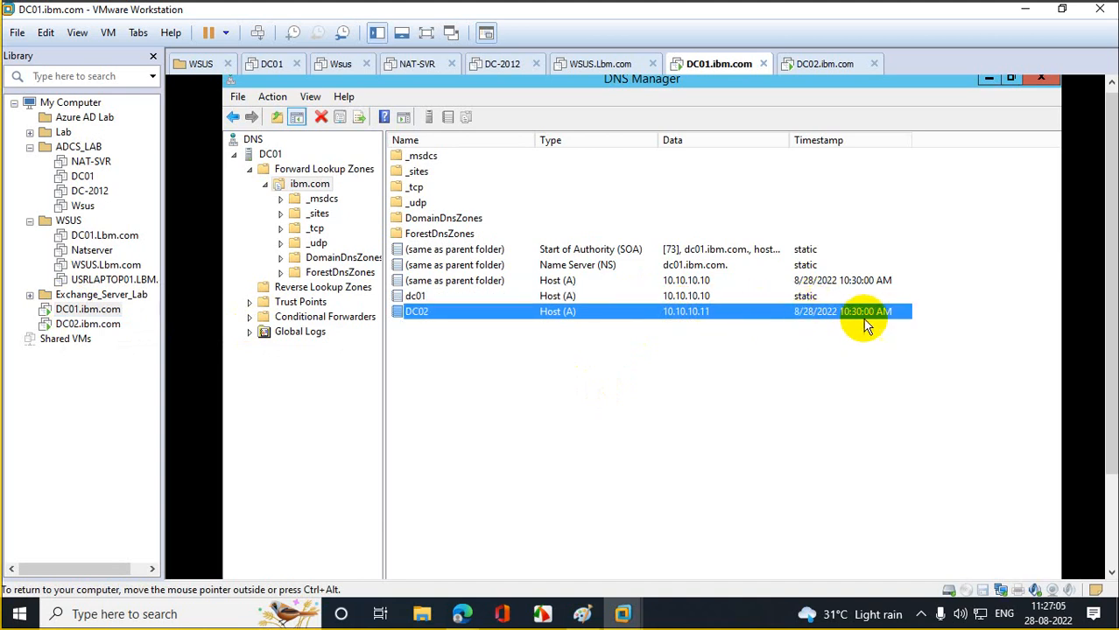
left_click(83, 323)
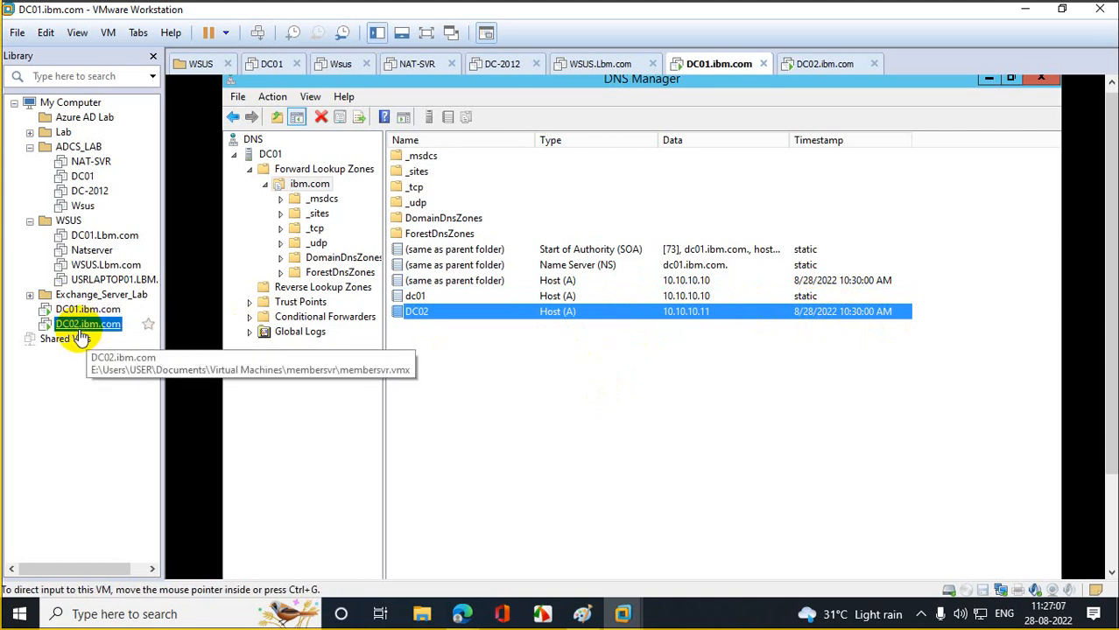
- Sign in to DC02 with the domain account password, then switch to DC01
right_click(85, 324)
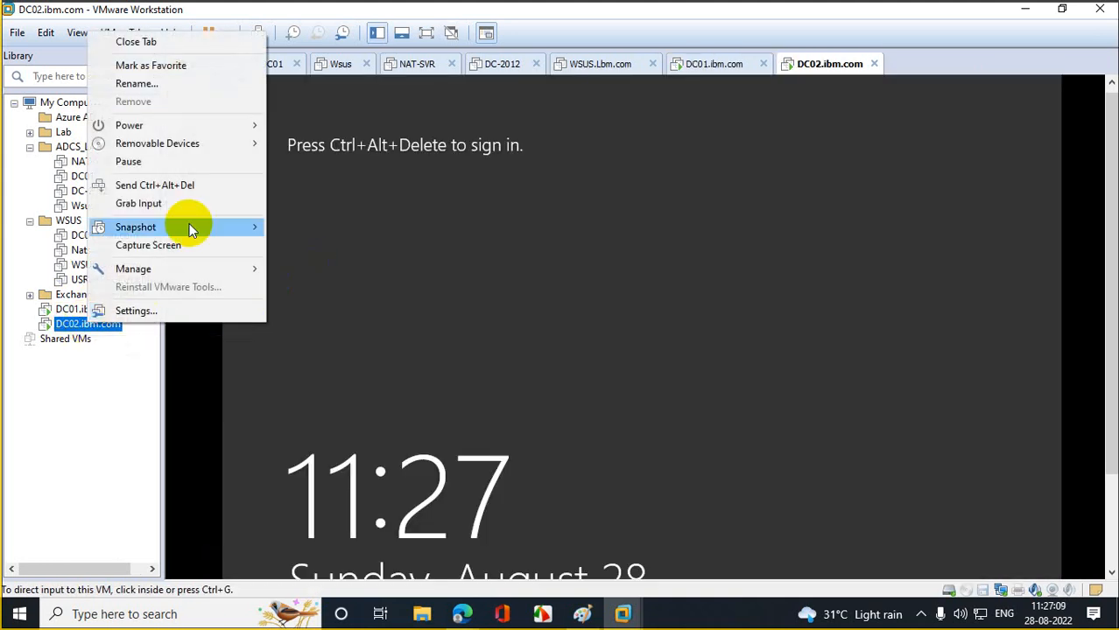
left_click(204, 184)
left_click(632, 289)
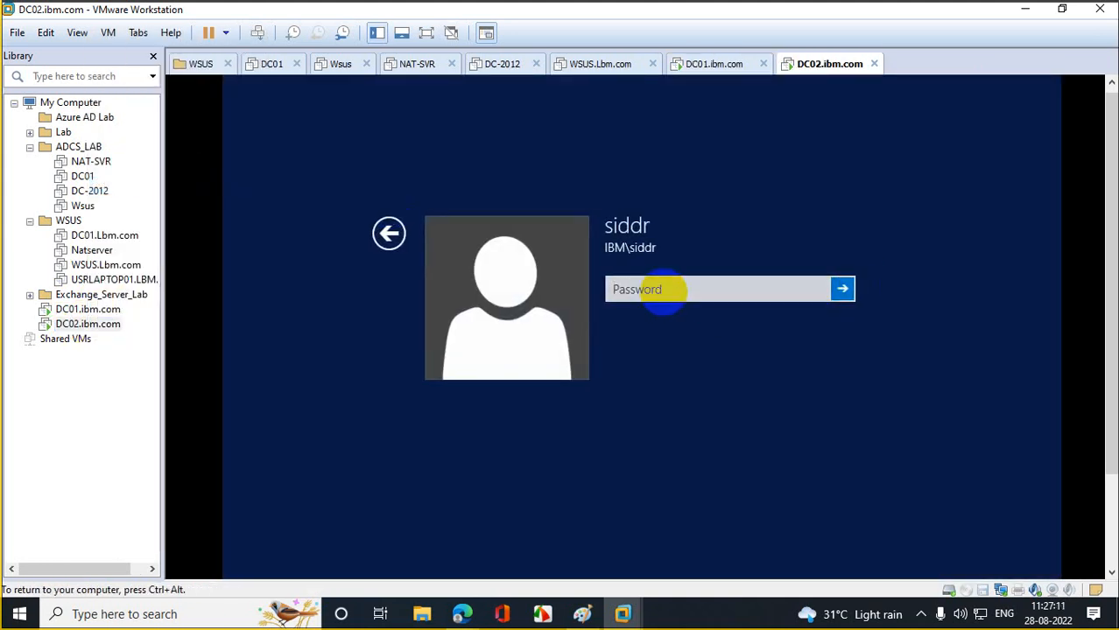
left_click(717, 288)
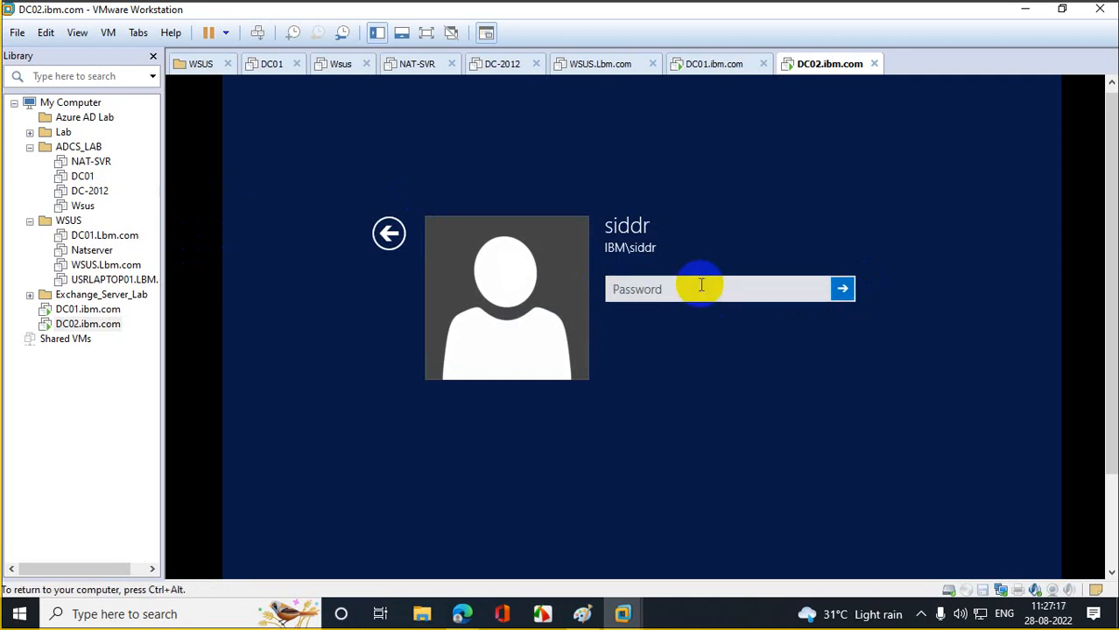
left_click(675, 288)
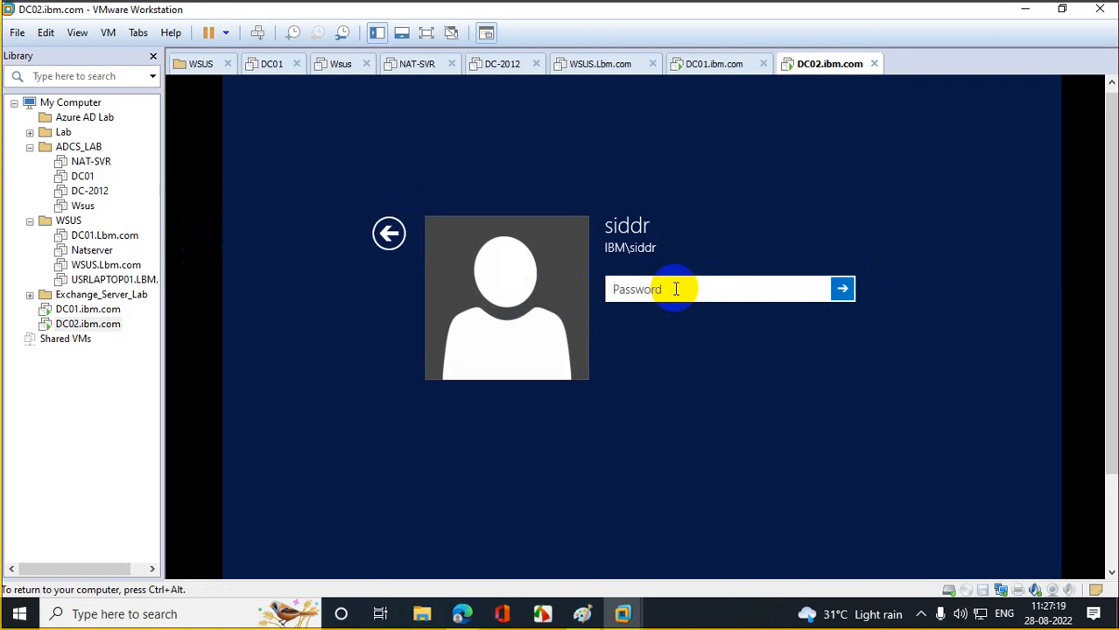
type("•••••••••••••")
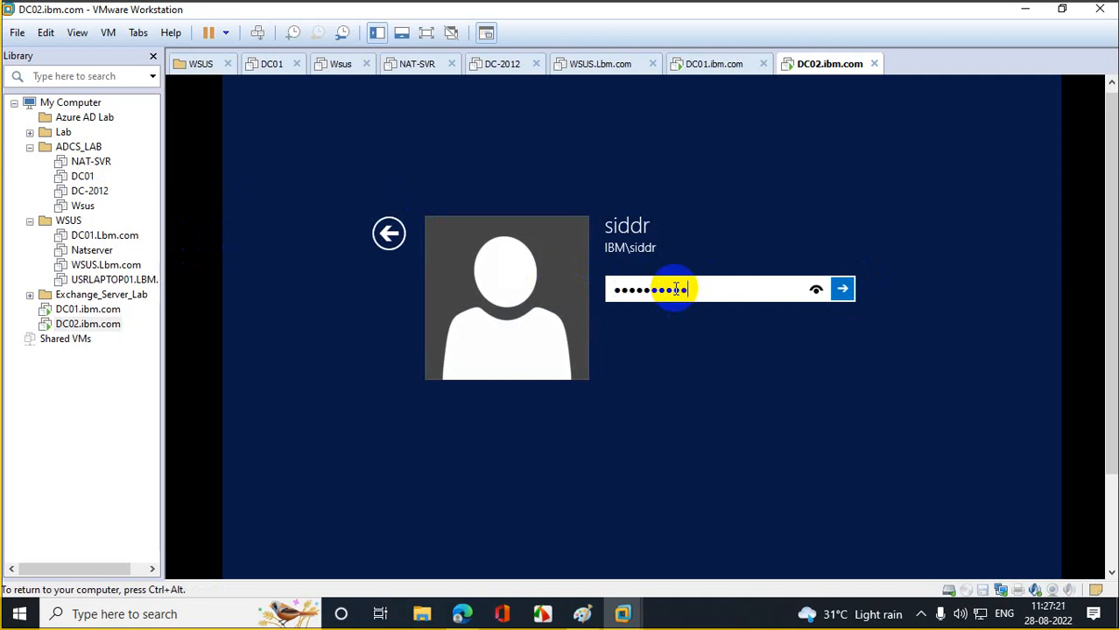
key("Return")
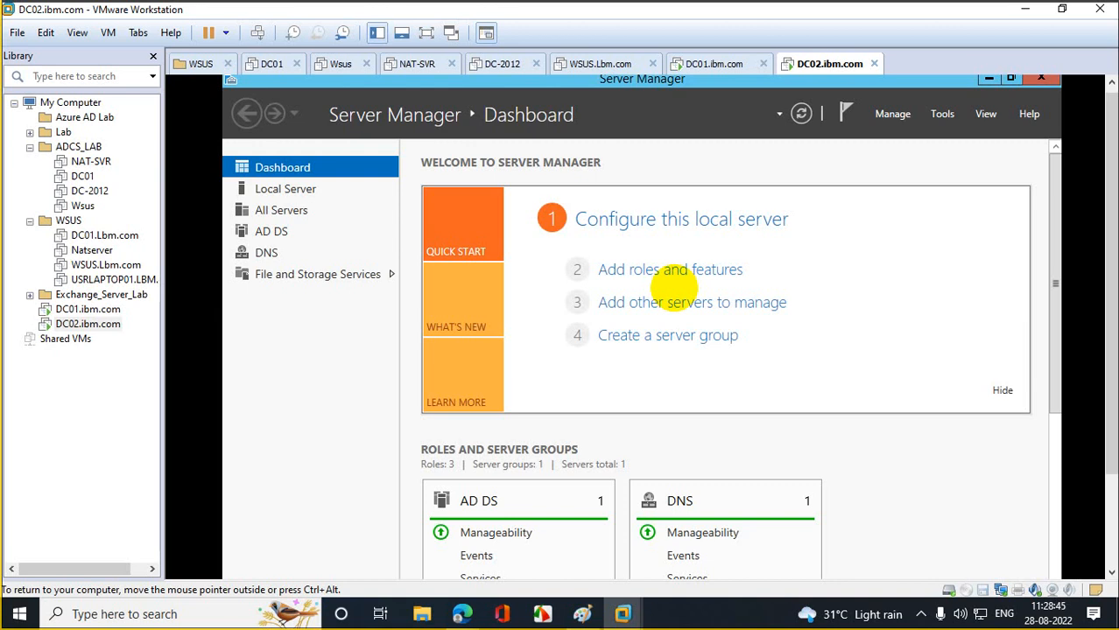
left_click(92, 309)
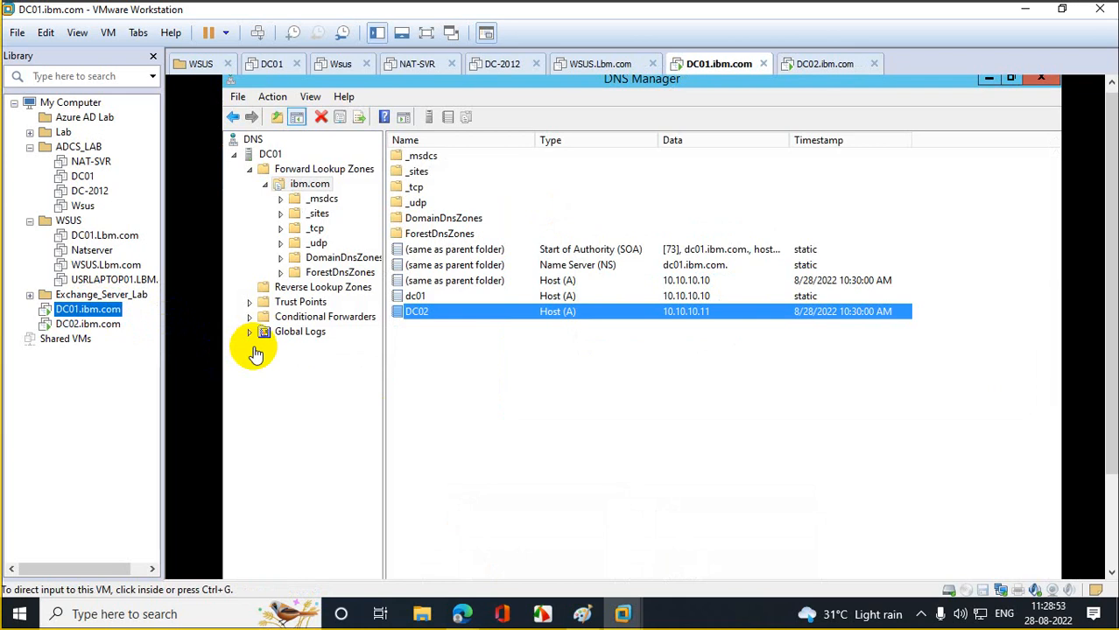
- Close DNS Manager and Active Directory Users and Computers on DC01
left_click(1044, 79)
left_click(898, 151)
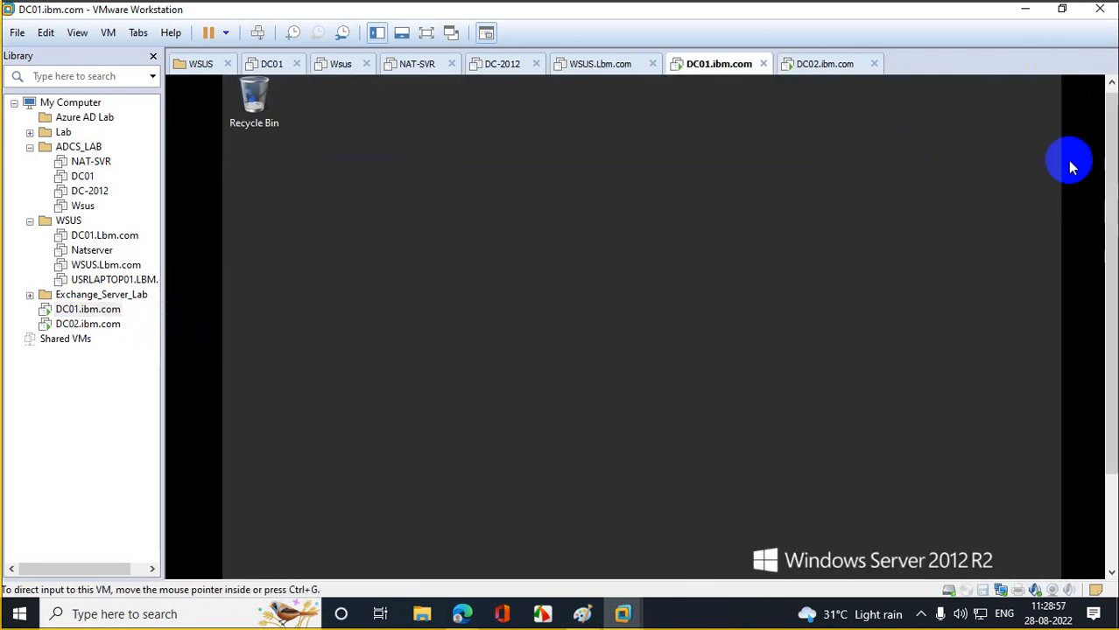
left_click_drag(1108, 181, 1108, 357)
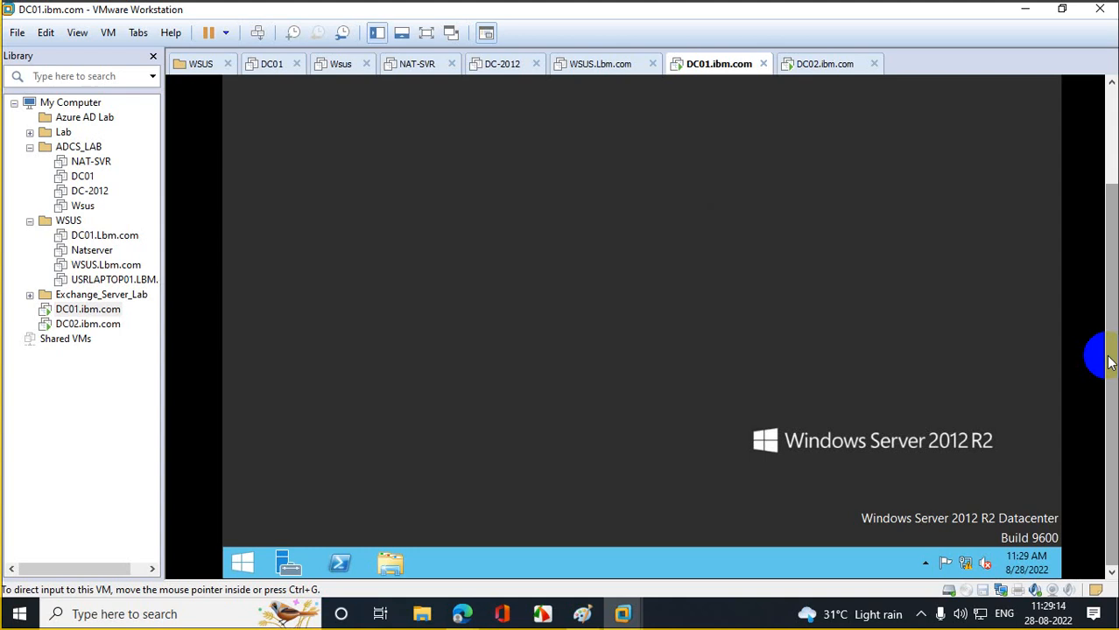
- Open an elevated Command Prompt from Win+X and launch Notepad from it
right_click(245, 567)
left_click(350, 428)
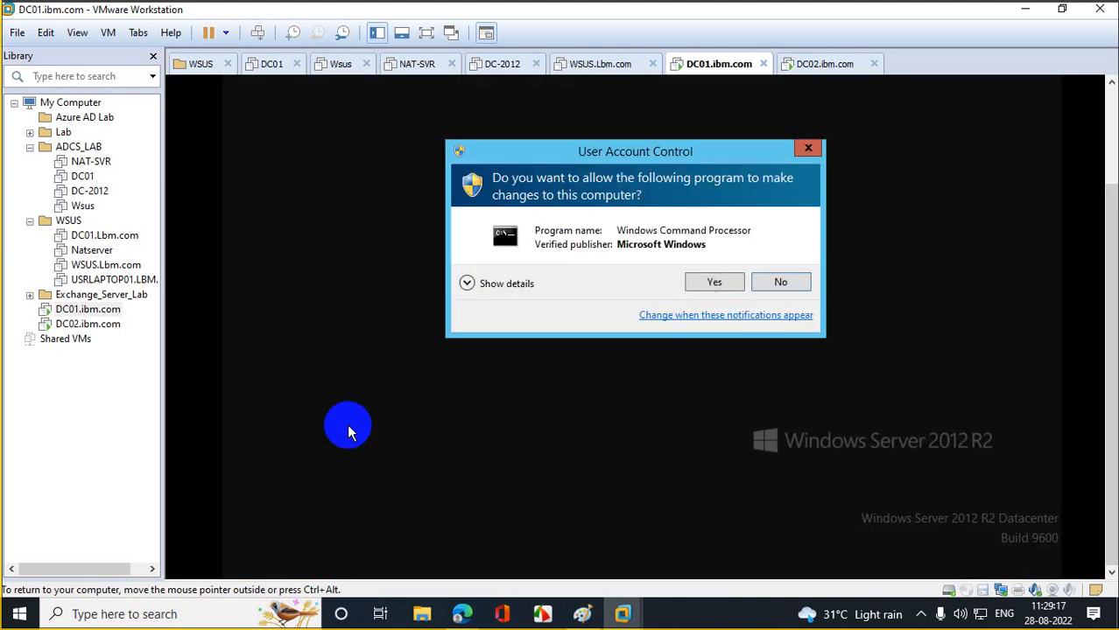
left_click(705, 283)
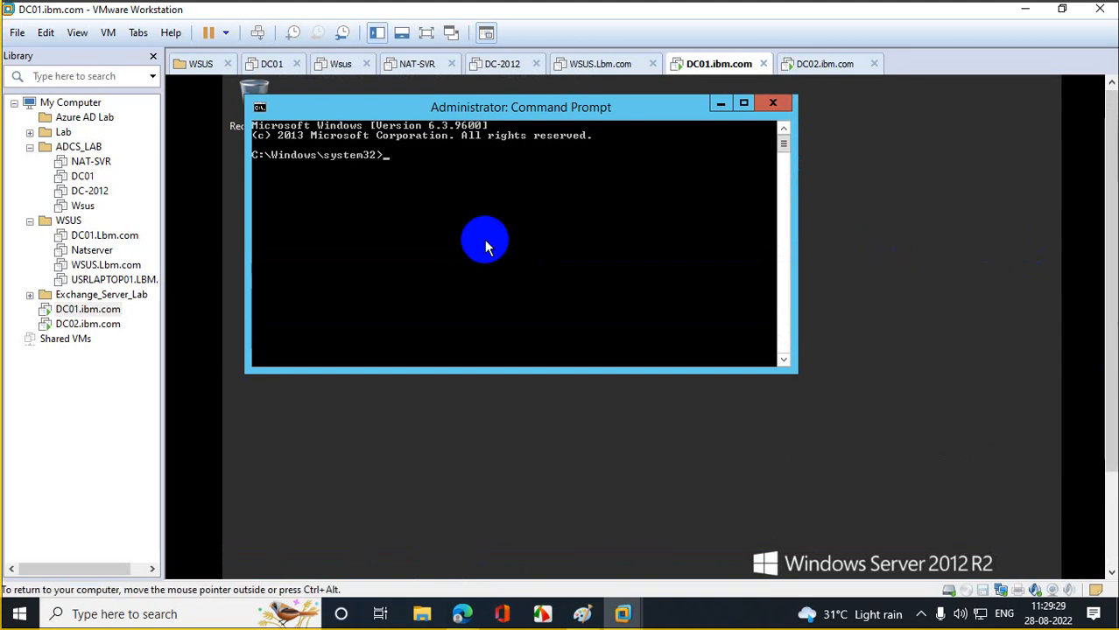
type("notepad")
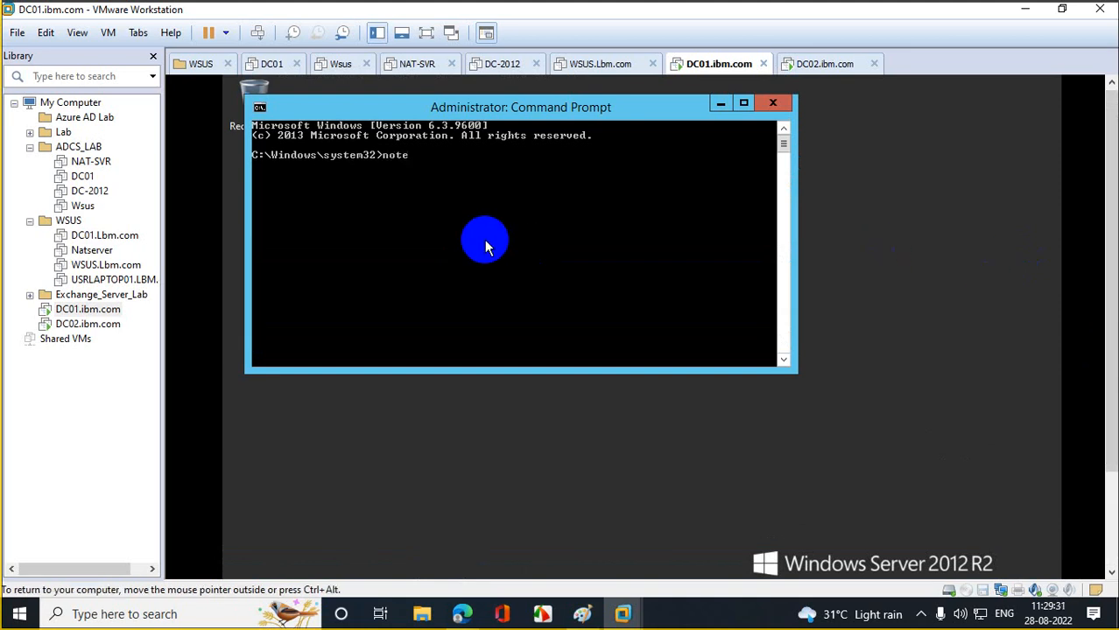
key("Return")
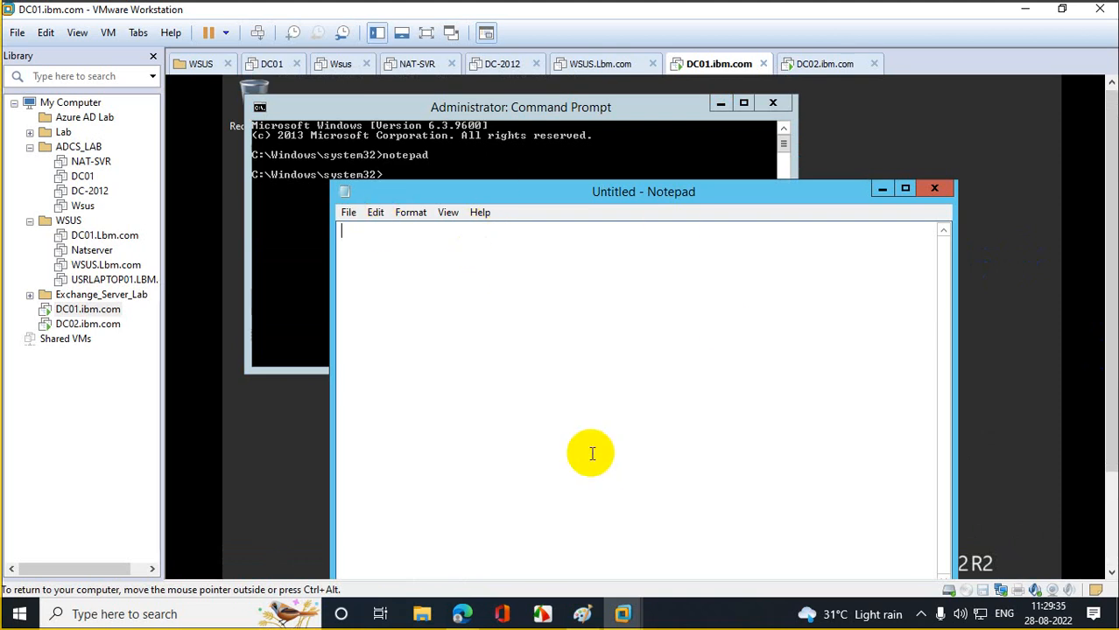
left_click(348, 212)
- Open Notepad's Open dialog on Local Disk (C:) to find the DNSRecords file
left_click(379, 250)
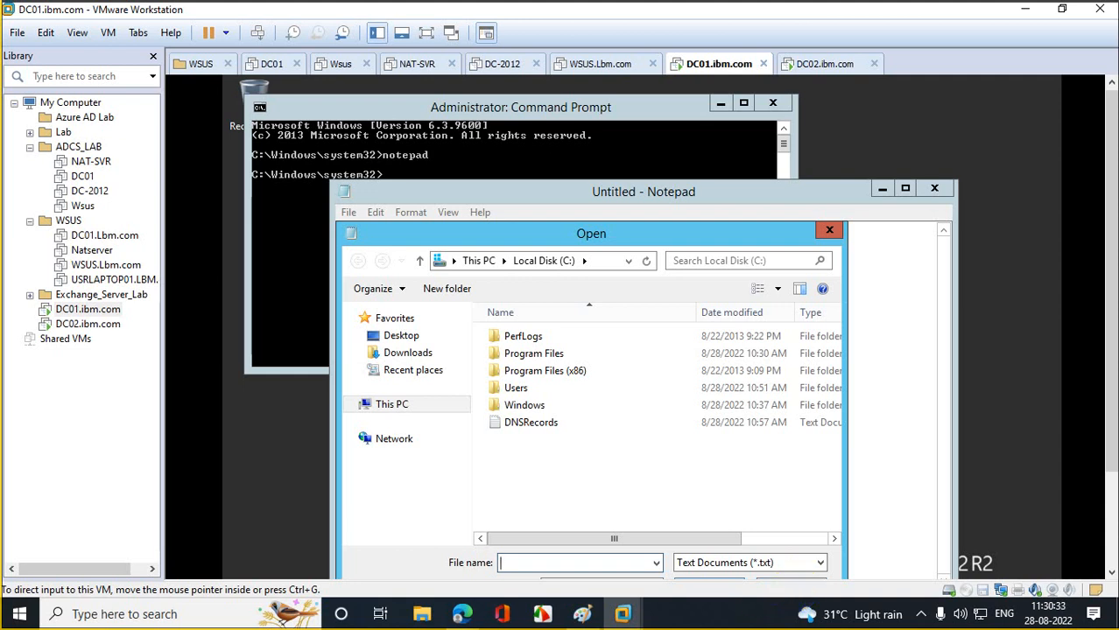
left_click_drag(1108, 390, 1101, 488)
- Open DC01's System page from This PC and view its Computer Name settings
left_click(248, 556)
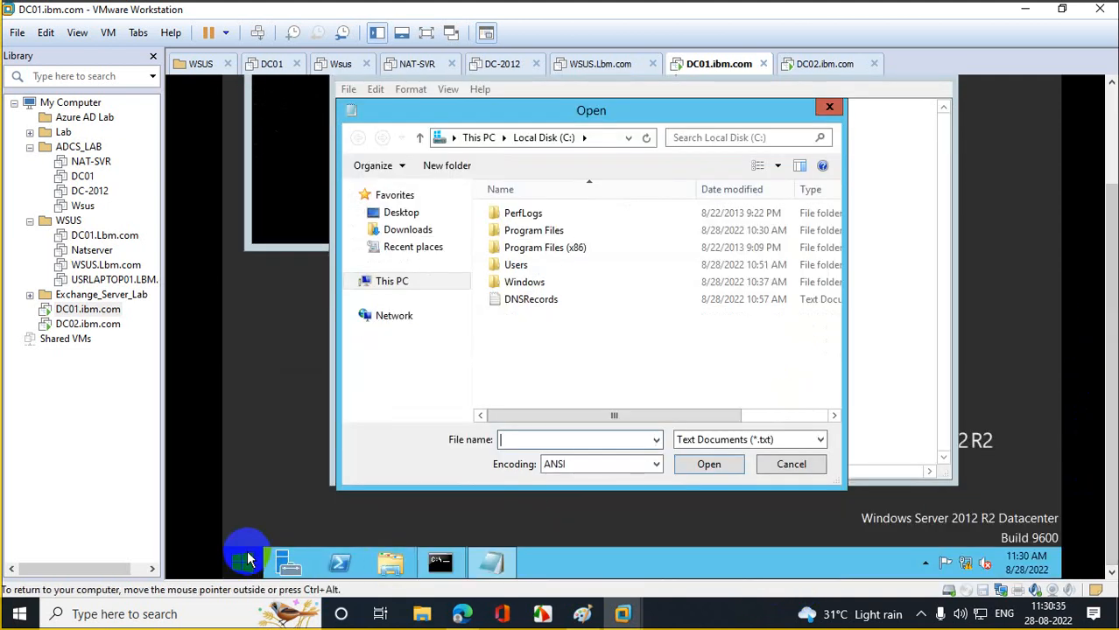
right_click(357, 224)
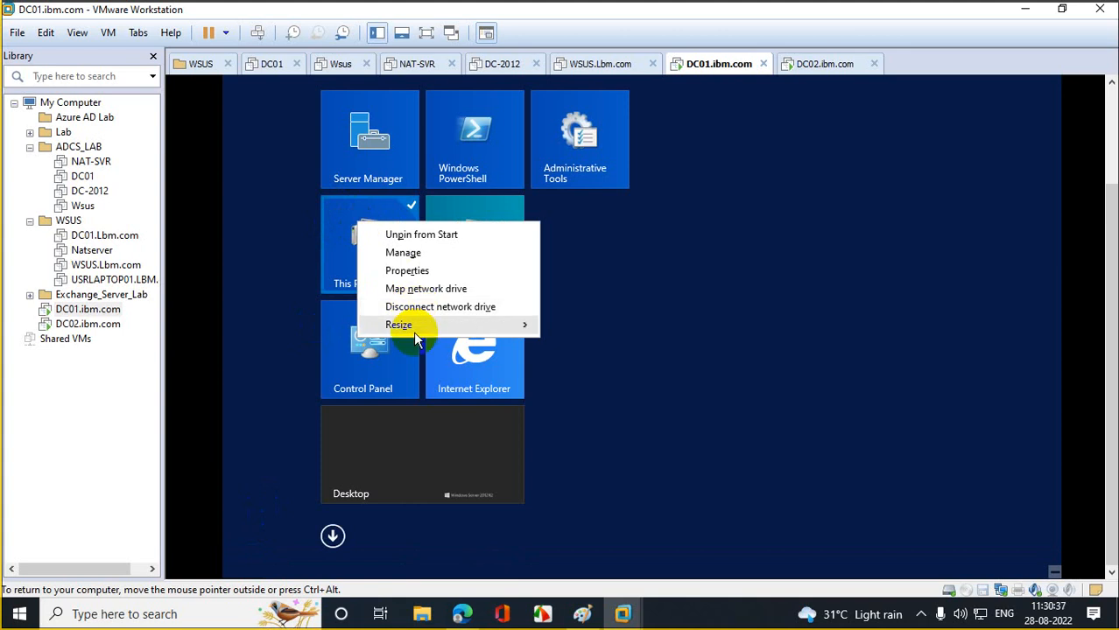
left_click(411, 270)
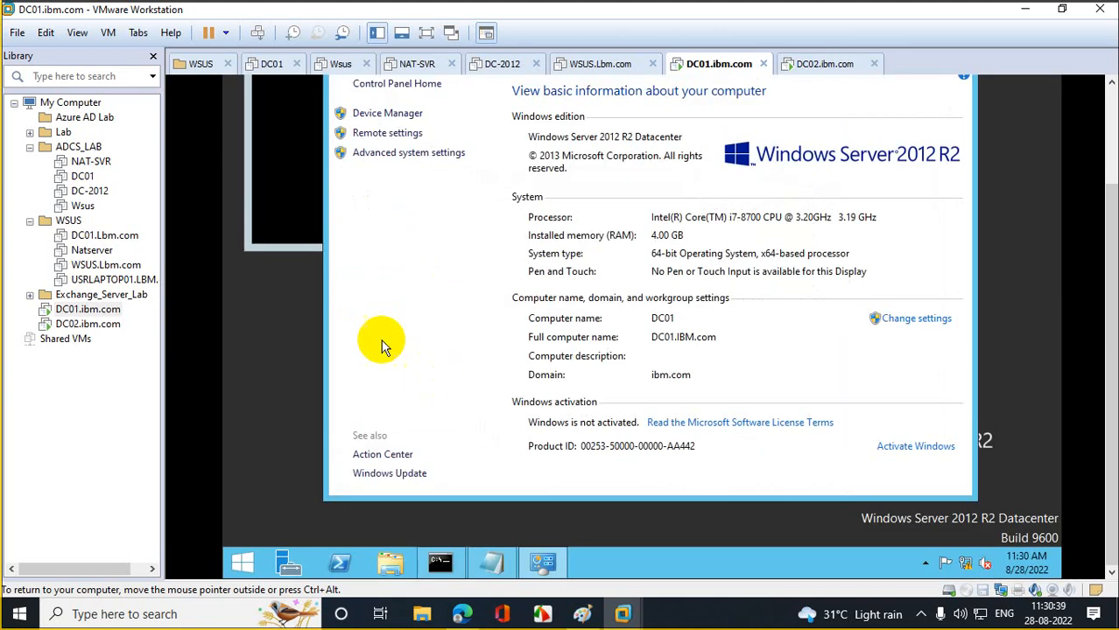
left_click(412, 153)
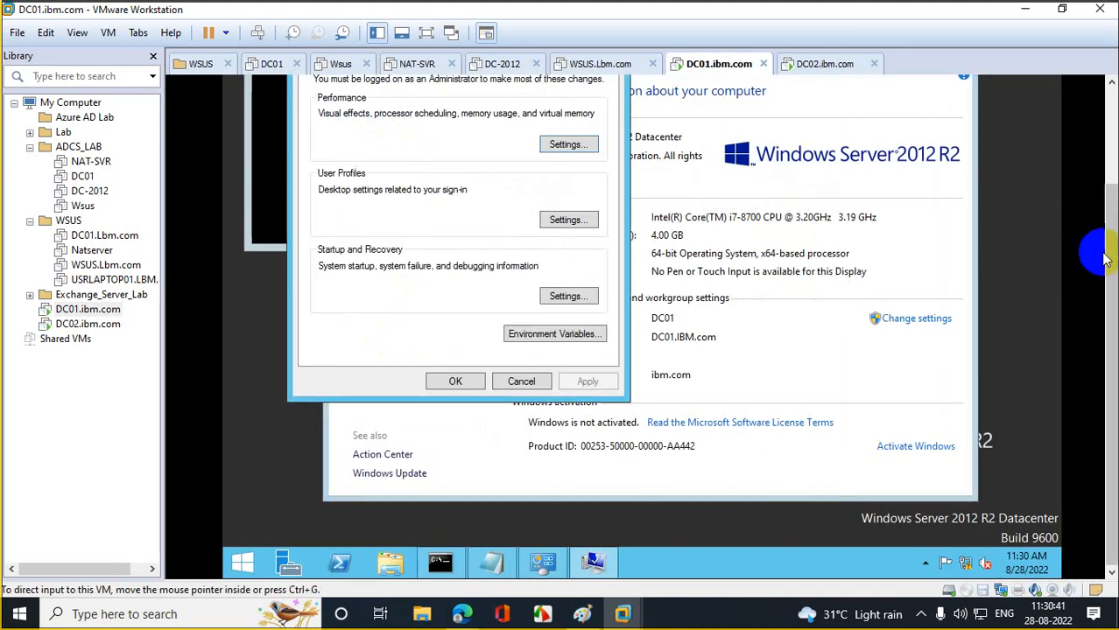
left_click_drag(1101, 251, 1114, 160)
left_click(331, 179)
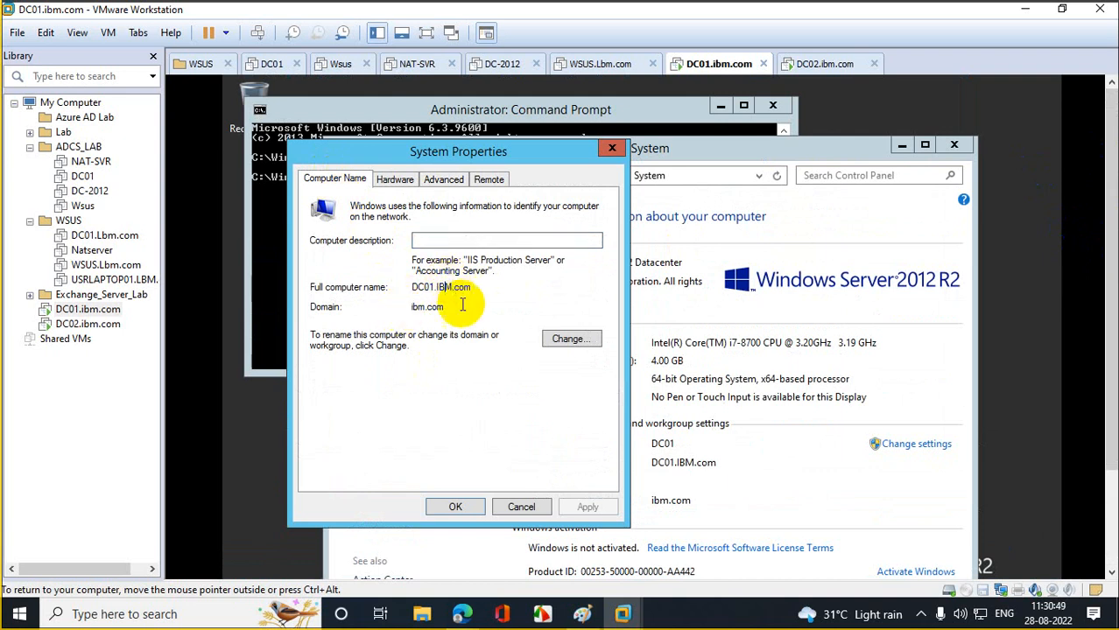
- Review the DNS suffix and NetBIOS name, then close every dialog without changes
left_click(592, 340)
left_click(722, 472)
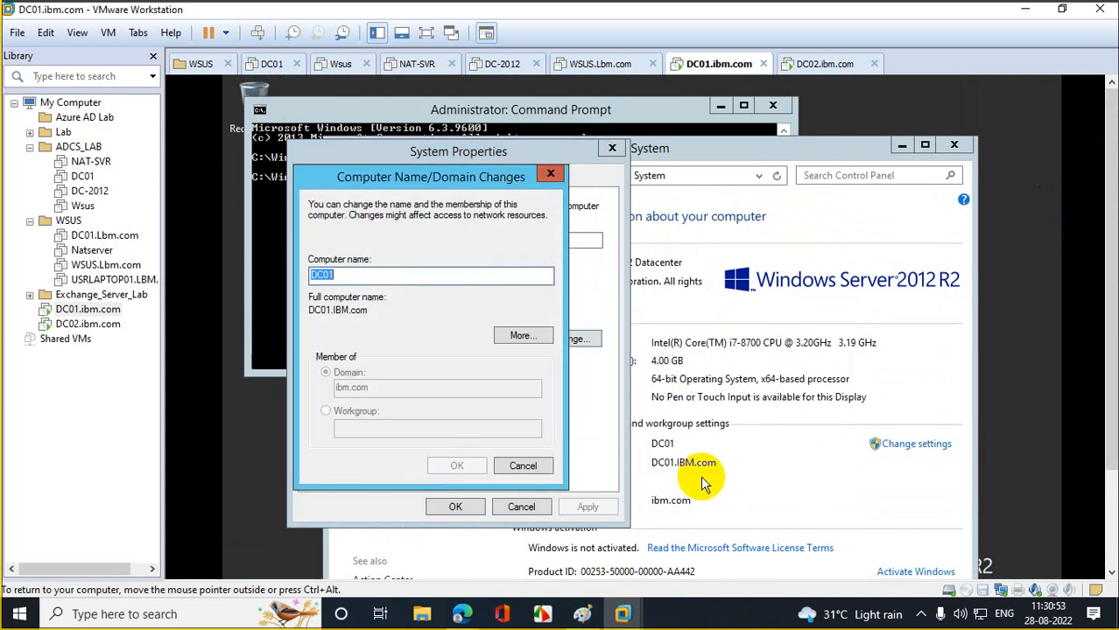
left_click(521, 335)
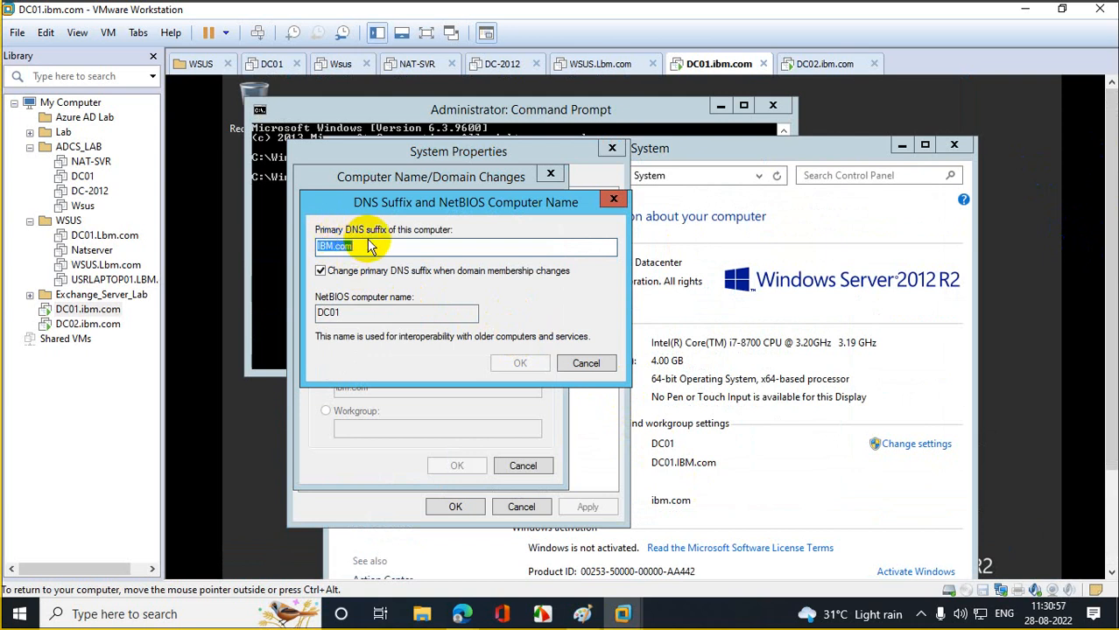
left_click(612, 200)
left_click(549, 174)
left_click(612, 148)
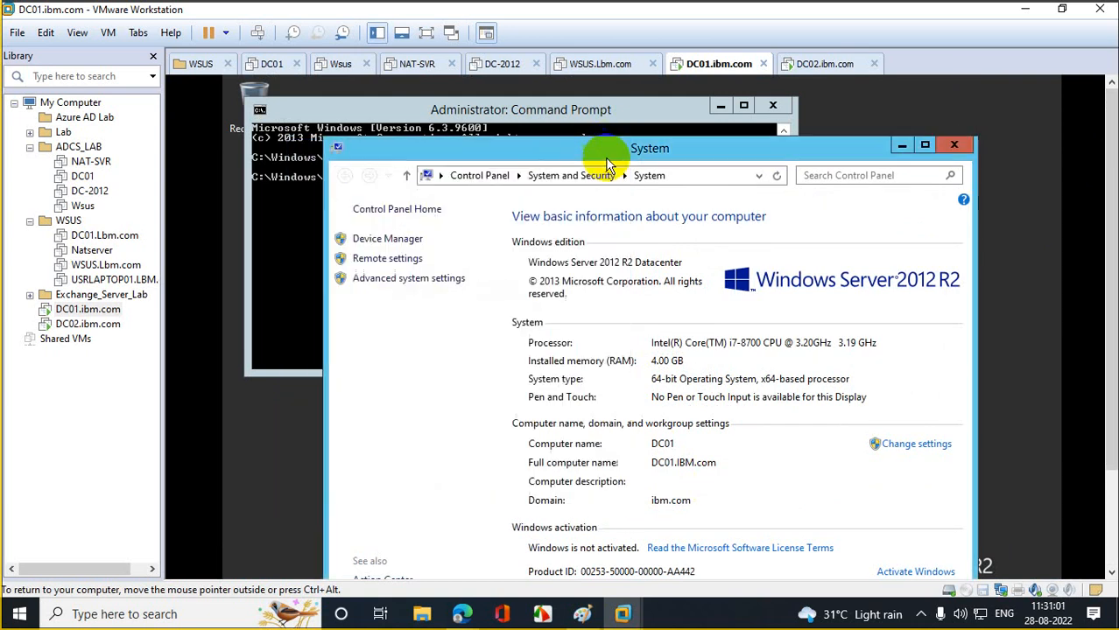